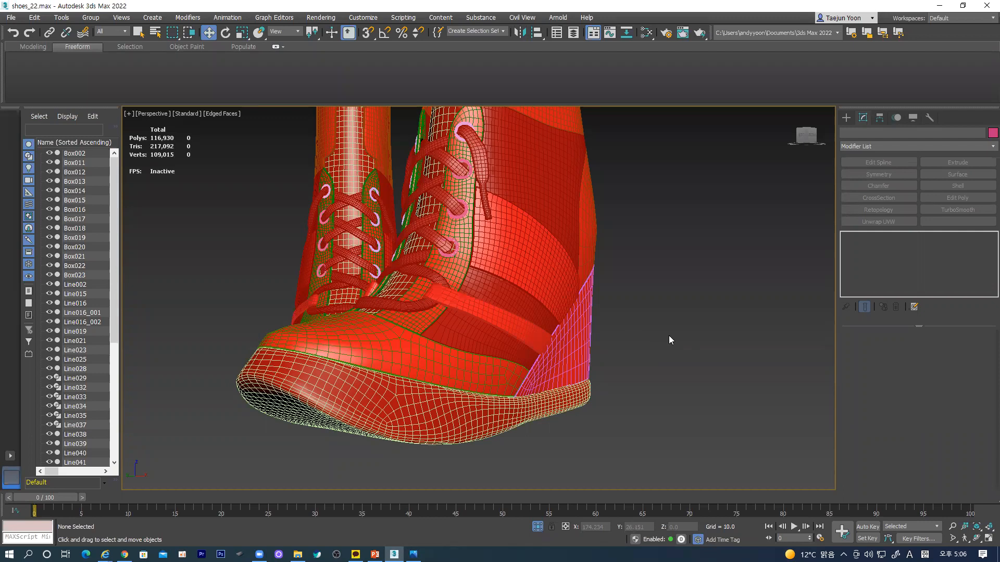
- Turn off the edged-faces display and view the shaded boot from its side
{"action": "key", "text": "F4"}
{"action": "mouse_move", "coordinate": [615, 326]}
{"action": "middle_mouse_down", "text": "alt"}
{"action": "mouse_move", "coordinate": [474, 289]}
{"action": "mouse_move", "coordinate": [529, 353]}
{"action": "mouse_move", "coordinate": [537, 402]}
{"action": "mouse_move", "coordinate": [518, 364]}
{"action": "mouse_move", "coordinate": [508, 368]}
{"action": "mouse_move", "coordinate": [553, 342]}
{"action": "mouse_move", "coordinate": [524, 334]}
{"action": "middle_mouse_up", "text": "alt"}
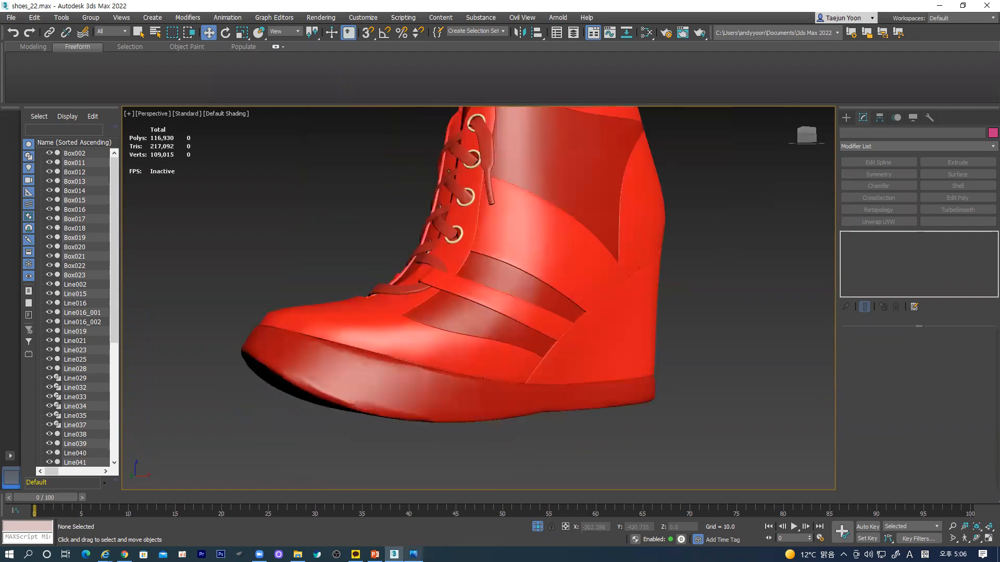
- Switch to the Photos viewer, browse the reference renders and wireframe of the red wedge boots, and return to 3ds Max
{"action": "key", "text": "alt+Tab"}
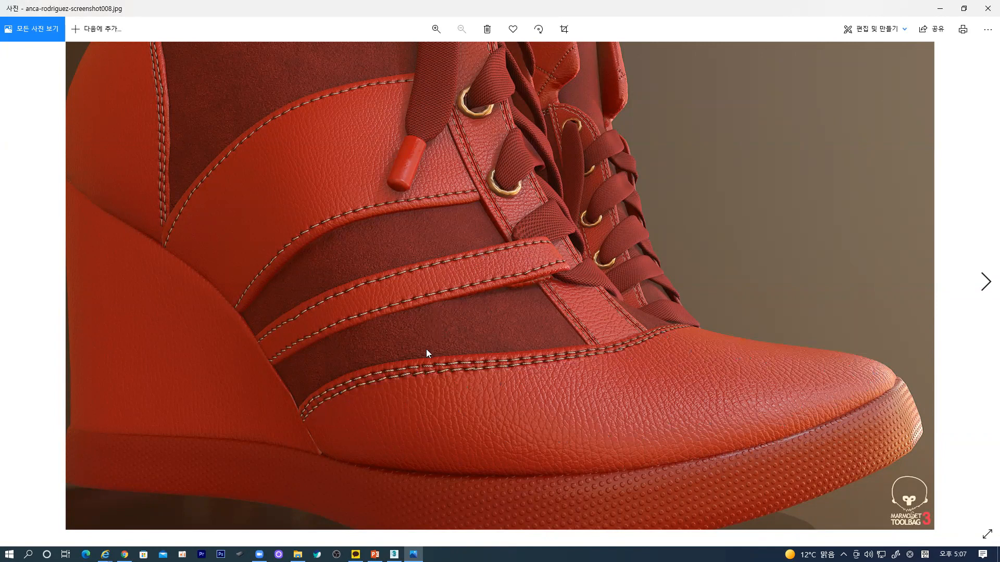
{"action": "left_click", "coordinate": [986, 281]}
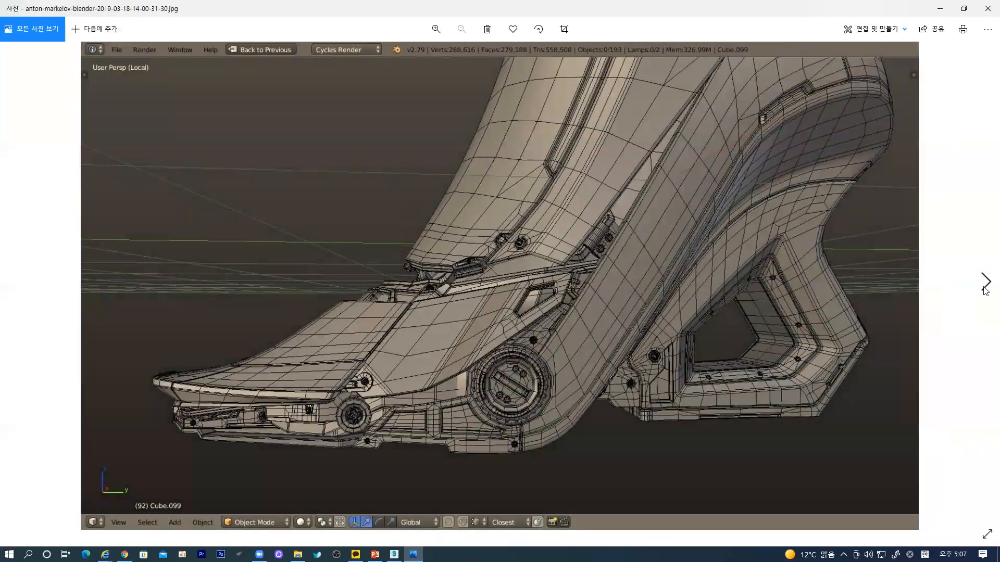
{"action": "left_click", "coordinate": [16, 285]}
{"action": "left_click", "coordinate": [15, 285]}
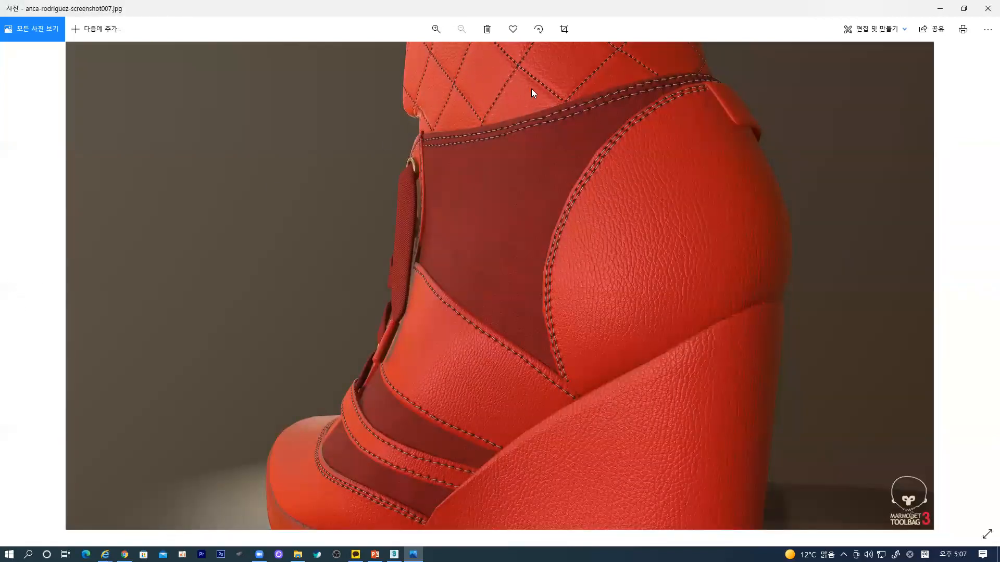
{"action": "left_click", "coordinate": [15, 284]}
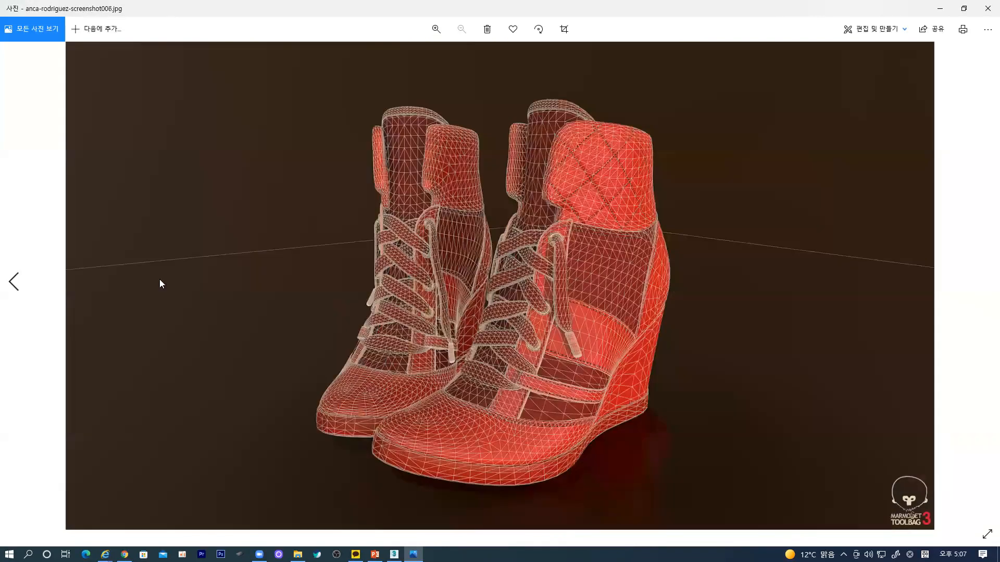
{"action": "left_click", "coordinate": [987, 283]}
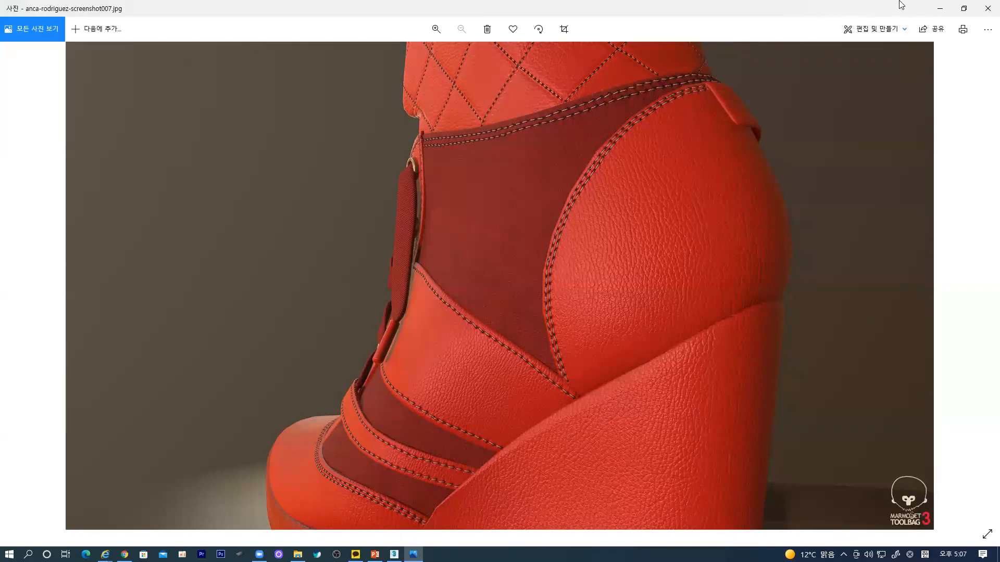
{"action": "left_click", "coordinate": [939, 14]}
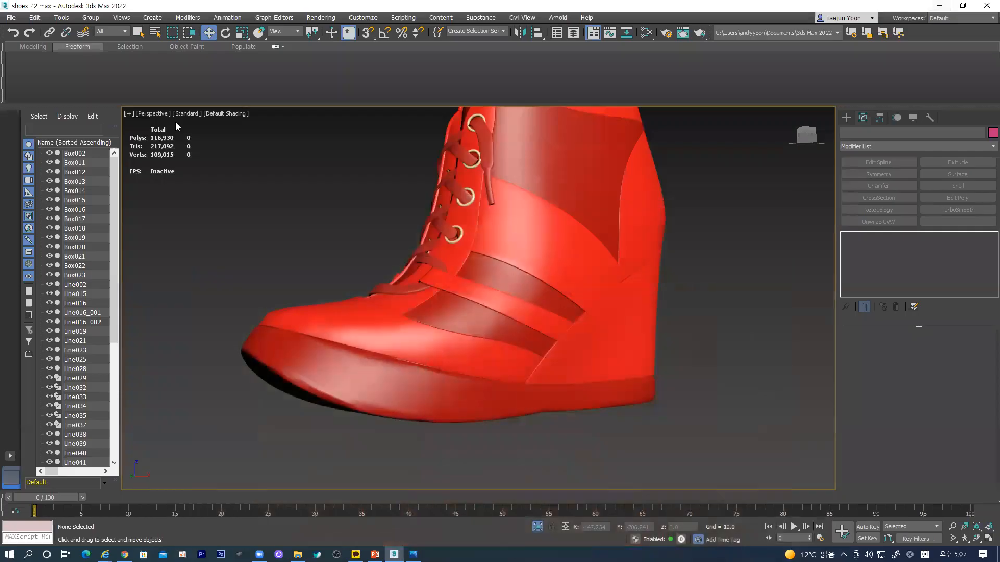
- Examine the laces, metal eyelets, tongue and strap loops on the front of the boot from several angles
{"action": "middle_click_drag", "start_coordinate": [521, 225], "coordinate": [607, 245], "text": "alt"}
{"action": "middle_click_drag", "start_coordinate": [427, 232], "coordinate": [424, 274]}
{"action": "scroll", "coordinate": [449, 251], "scroll_direction": "up", "scroll_amount": 5}
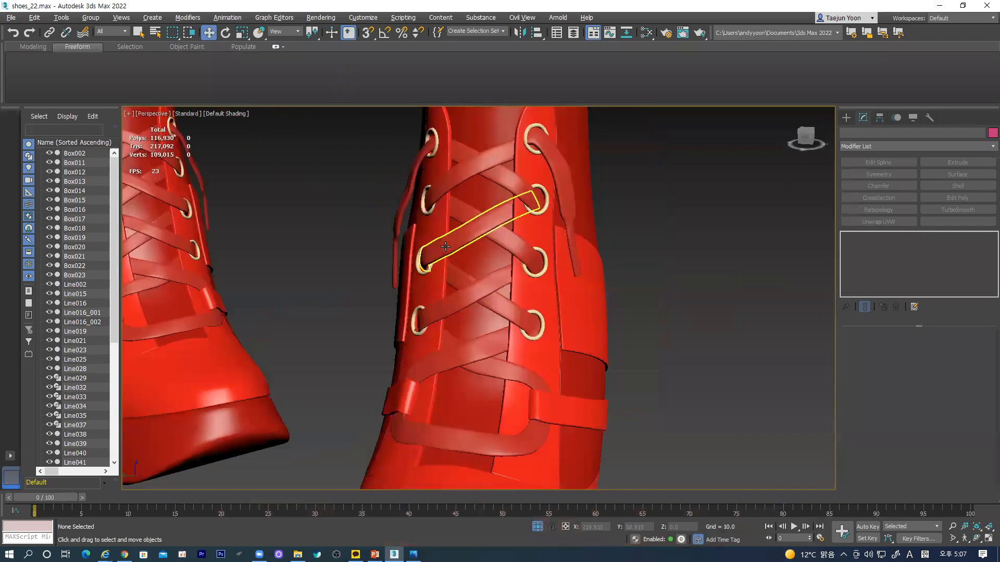
{"action": "middle_click_drag", "start_coordinate": [667, 393], "coordinate": [736, 235]}
{"action": "mouse_move", "coordinate": [641, 294]}
{"action": "middle_mouse_down", "text": "alt"}
{"action": "mouse_move", "coordinate": [637, 268]}
{"action": "mouse_move", "coordinate": [636, 282]}
{"action": "middle_mouse_up", "text": "alt"}
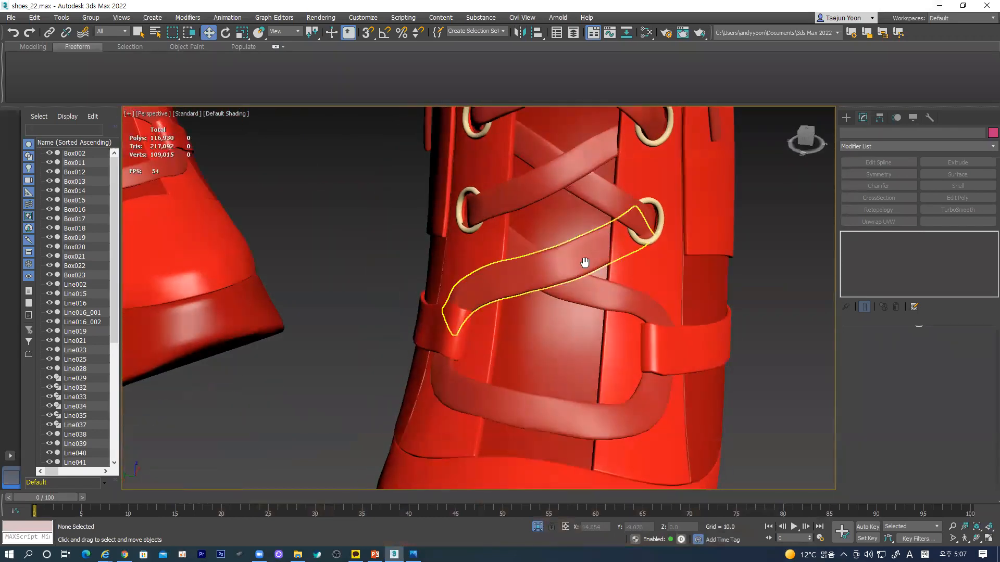
{"action": "middle_click_drag", "start_coordinate": [585, 261], "coordinate": [533, 318]}
{"action": "left_click", "coordinate": [528, 258]}
{"action": "middle_click_drag", "start_coordinate": [517, 263], "coordinate": [485, 332]}
{"action": "scroll", "coordinate": [516, 317], "scroll_direction": "down", "scroll_amount": 3}
{"action": "left_click", "coordinate": [672, 306]}
{"action": "middle_click_drag", "start_coordinate": [483, 332], "coordinate": [496, 286]}
{"action": "scroll", "coordinate": [476, 307], "scroll_direction": "up", "scroll_amount": 3}
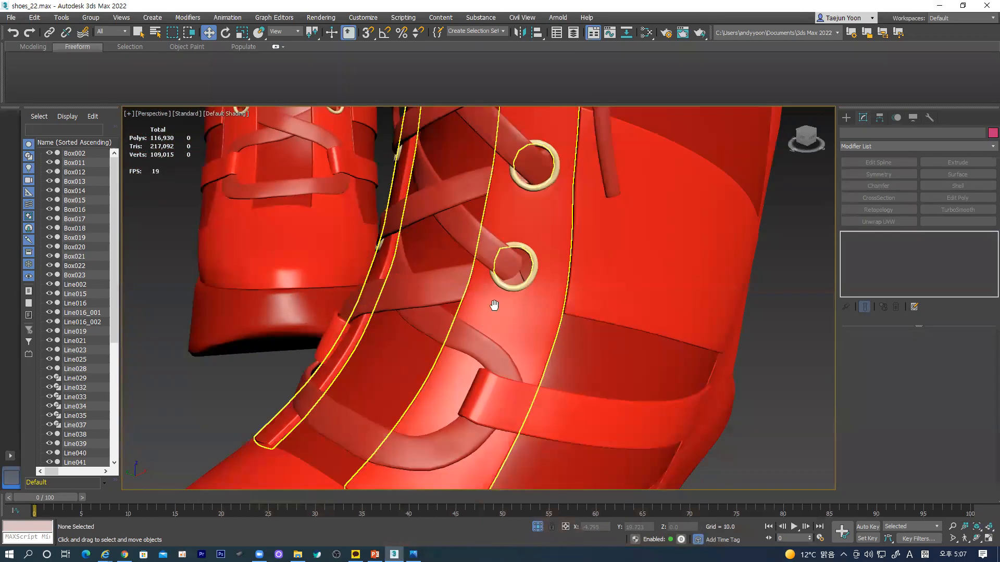
{"action": "middle_click_drag", "start_coordinate": [483, 321], "coordinate": [550, 246]}
{"action": "scroll", "coordinate": [591, 204], "scroll_direction": "up", "scroll_amount": 2}
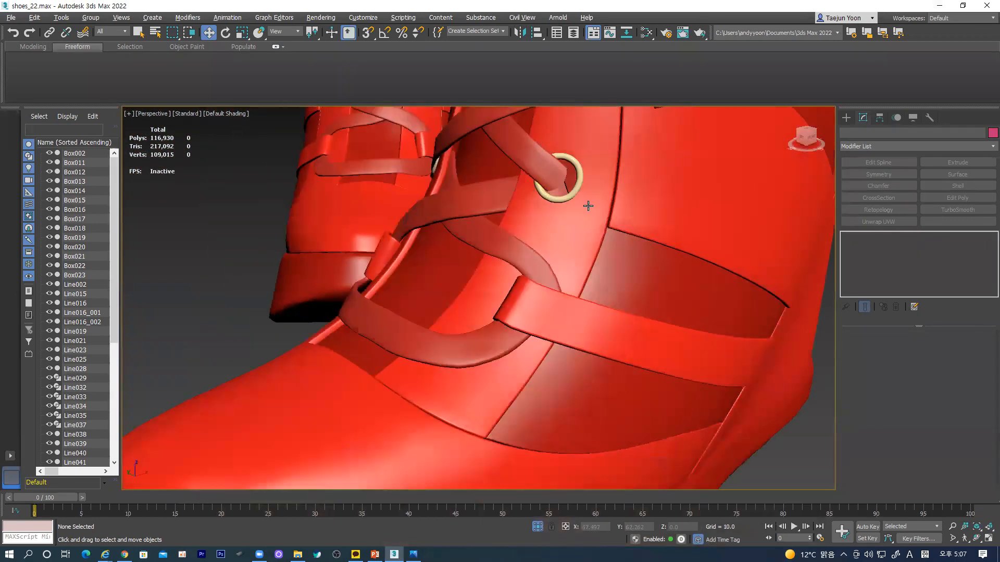
{"action": "scroll", "coordinate": [562, 167], "scroll_direction": "up", "scroll_amount": 2}
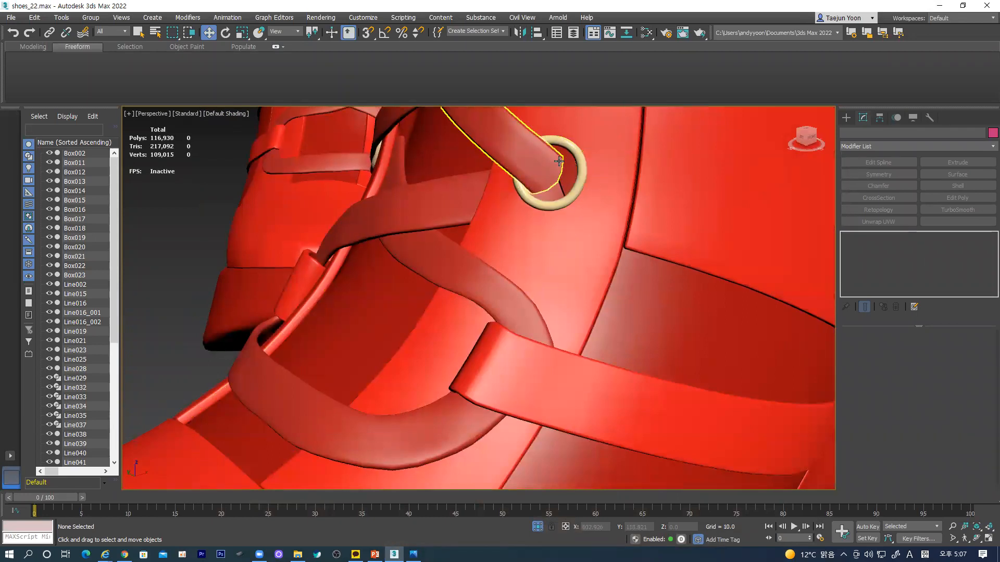
{"action": "middle_click_drag", "start_coordinate": [558, 215], "coordinate": [589, 221], "text": "alt"}
{"action": "scroll", "coordinate": [521, 270], "scroll_direction": "down", "scroll_amount": 5}
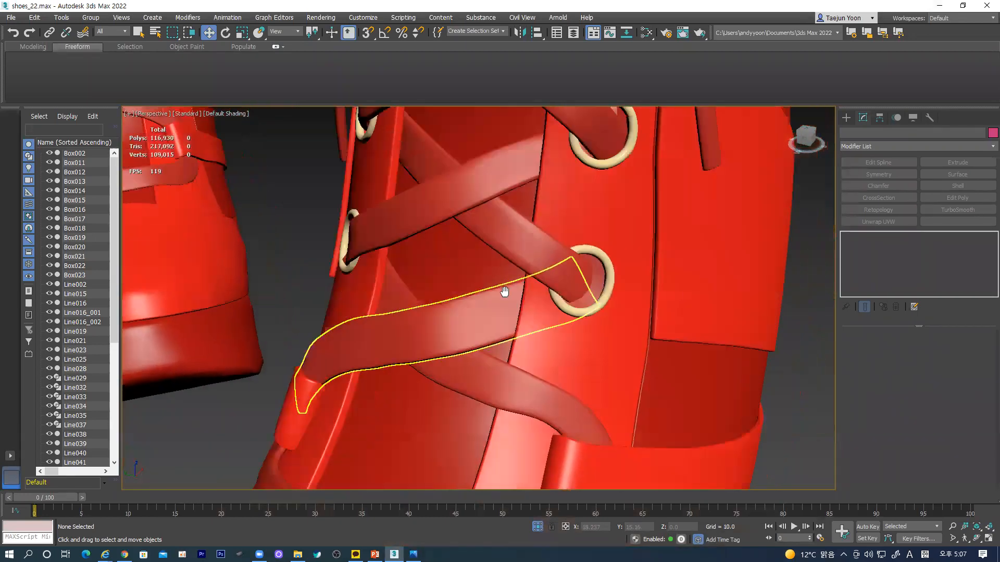
{"action": "scroll", "coordinate": [537, 269], "scroll_direction": "down", "scroll_amount": 8}
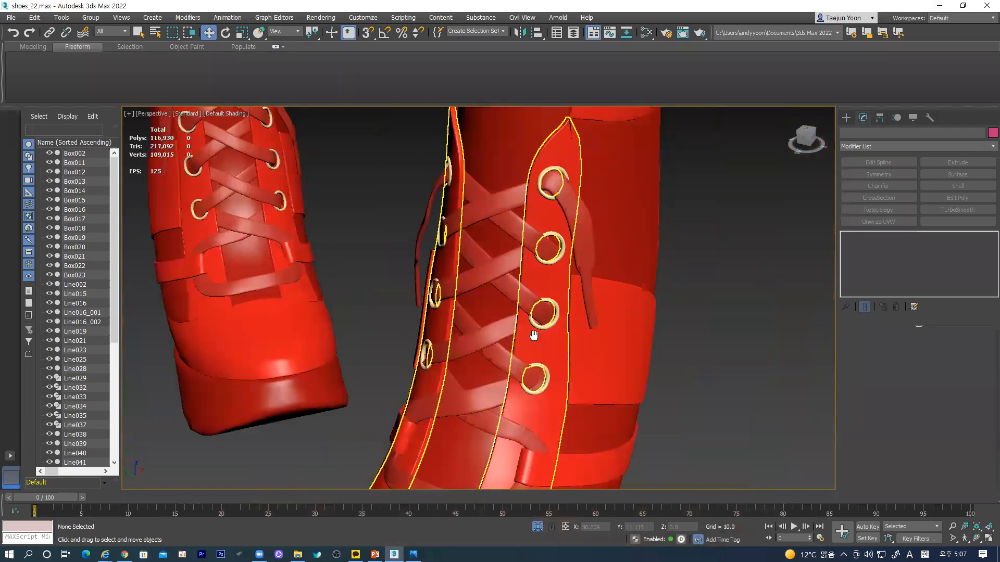
{"action": "middle_click_drag", "start_coordinate": [510, 327], "coordinate": [440, 297], "text": "alt"}
{"action": "scroll", "coordinate": [425, 293], "scroll_direction": "up", "scroll_amount": 6}
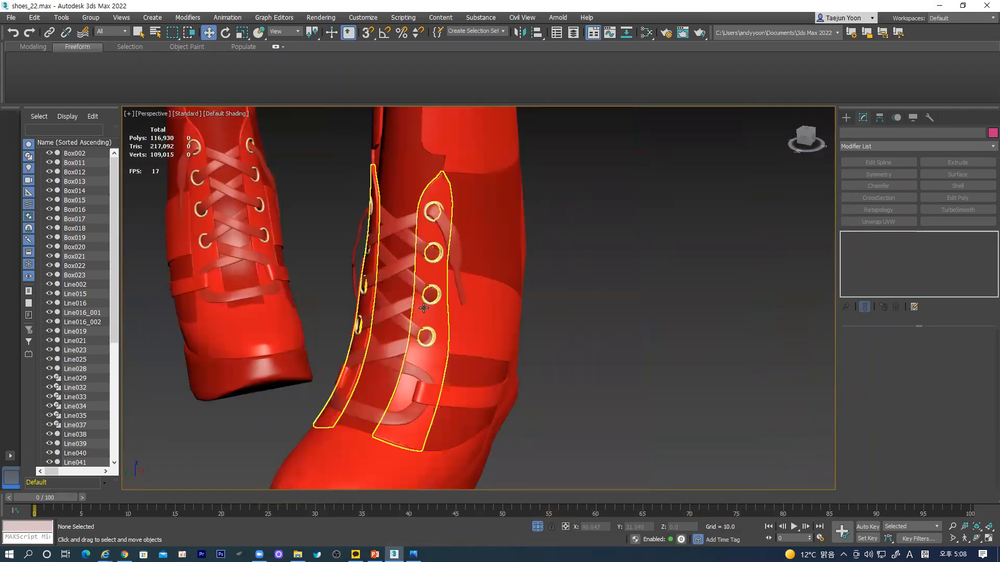
{"action": "scroll", "coordinate": [432, 295], "scroll_direction": "up", "scroll_amount": 3}
{"action": "scroll", "coordinate": [458, 295], "scroll_direction": "up", "scroll_amount": 1}
{"action": "scroll", "coordinate": [460, 296], "scroll_direction": "down", "scroll_amount": 10}
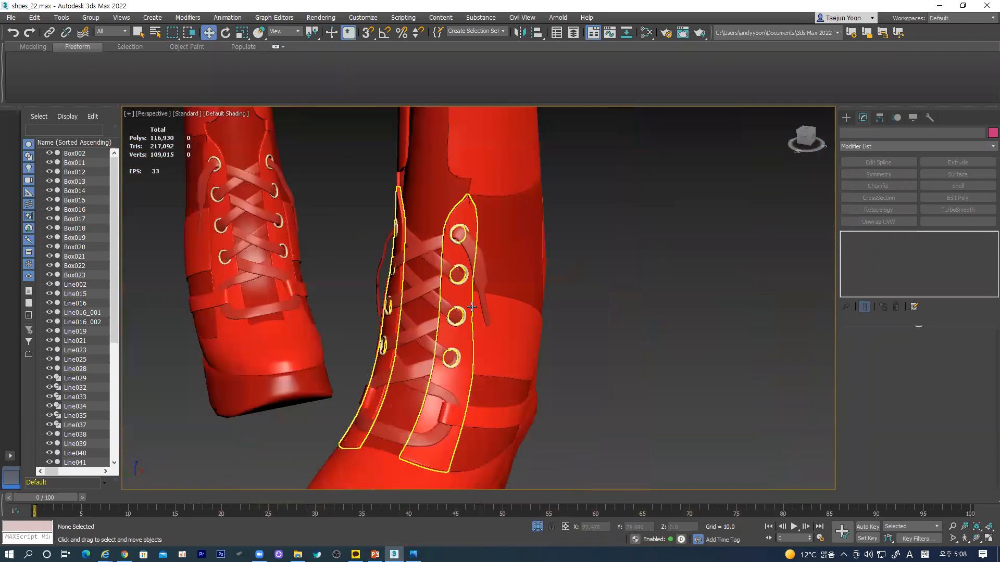
- Unhide all objects and select the lace ends hanging from the top eyelets
{"action": "right_click", "coordinate": [490, 258]}
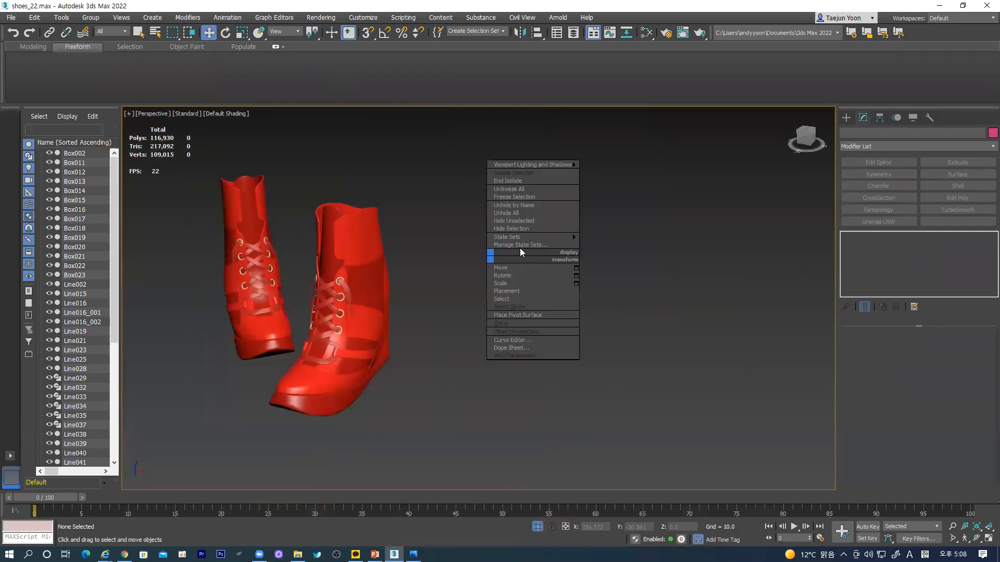
{"action": "left_click", "coordinate": [518, 212]}
{"action": "middle_click_drag", "start_coordinate": [446, 364], "coordinate": [374, 306]}
{"action": "scroll", "coordinate": [576, 339], "scroll_direction": "down", "scroll_amount": 4}
{"action": "scroll", "coordinate": [448, 320], "scroll_direction": "up", "scroll_amount": 5}
{"action": "scroll", "coordinate": [383, 302], "scroll_direction": "up", "scroll_amount": 5}
{"action": "middle_click_drag", "start_coordinate": [577, 281], "coordinate": [429, 284]}
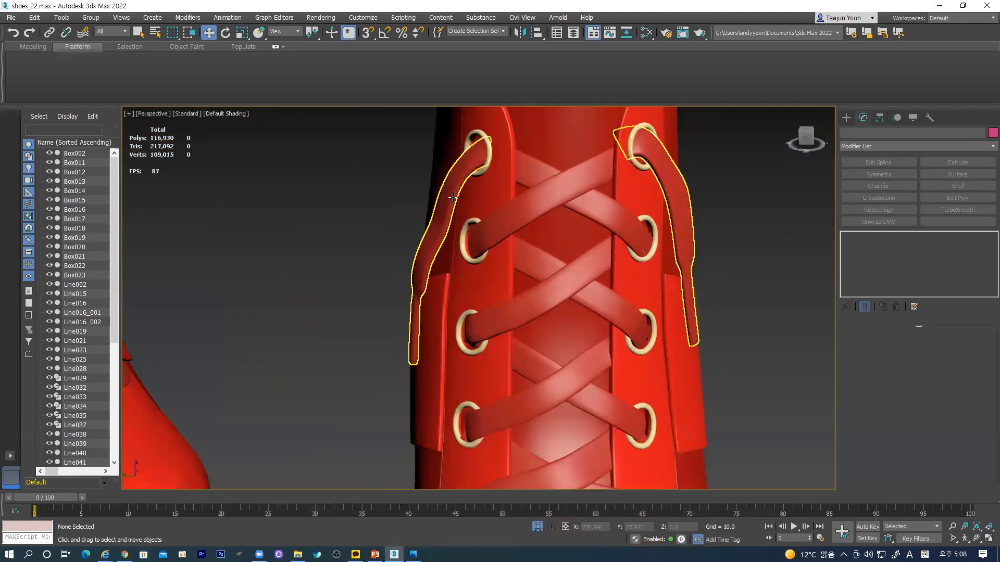
{"action": "left_click", "coordinate": [441, 219]}
{"action": "middle_click_drag", "start_coordinate": [598, 302], "coordinate": [427, 305]}
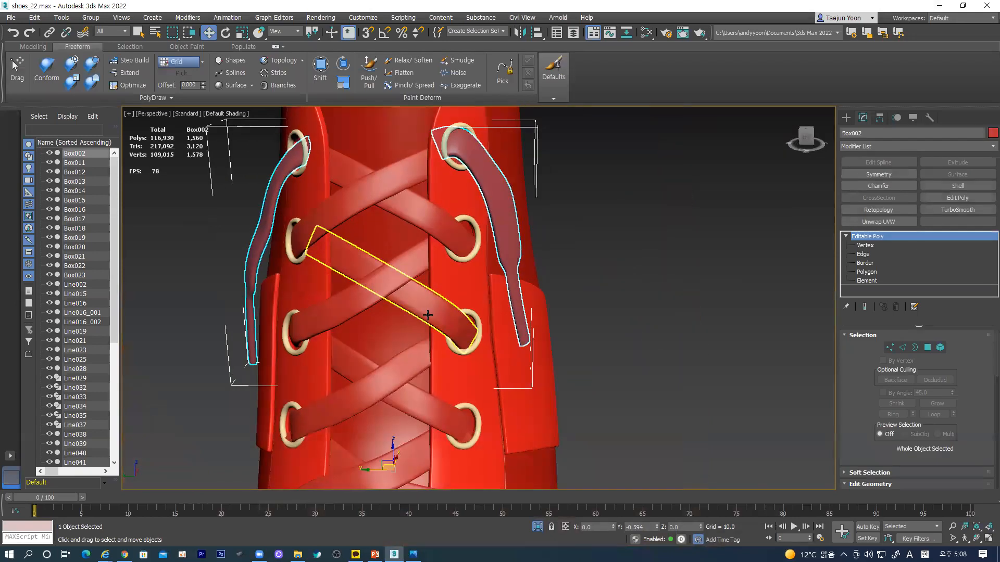
{"action": "scroll", "coordinate": [427, 308], "scroll_direction": "down", "scroll_amount": 2}
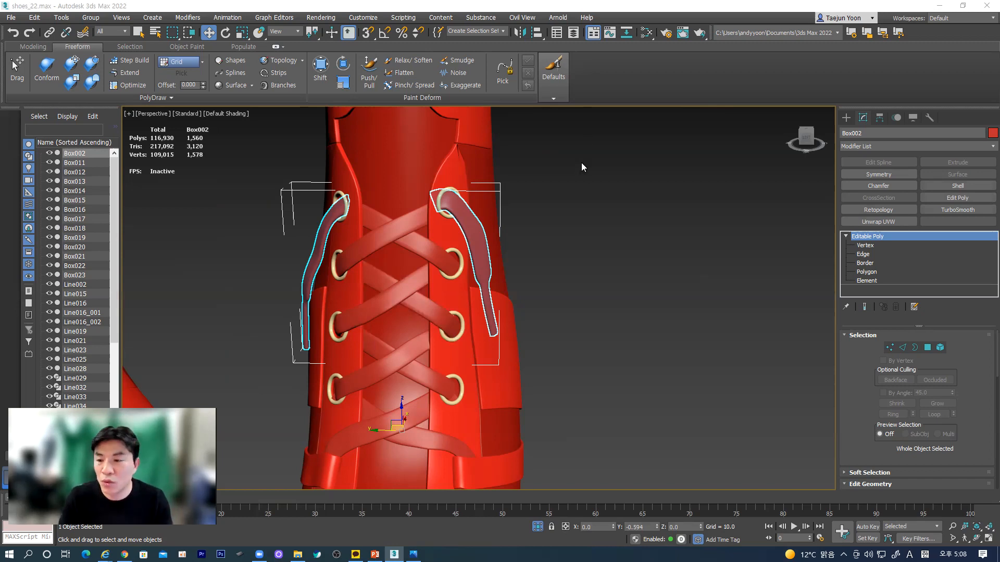
- Open the earlier scene file shoes_18 and acknowledge the isolated-objects notice
{"action": "left_click", "coordinate": [847, 118]}
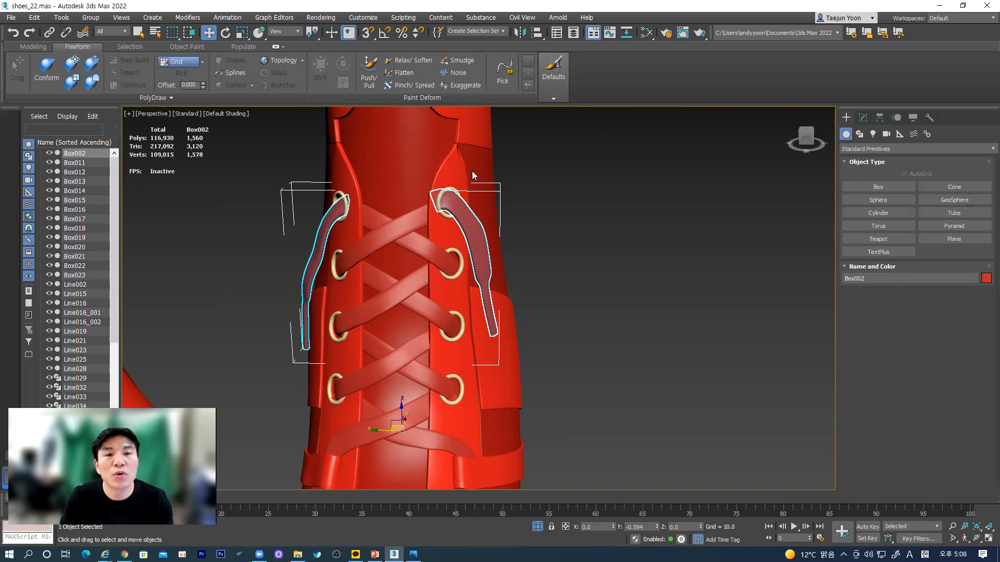
{"action": "left_click", "coordinate": [12, 17]}
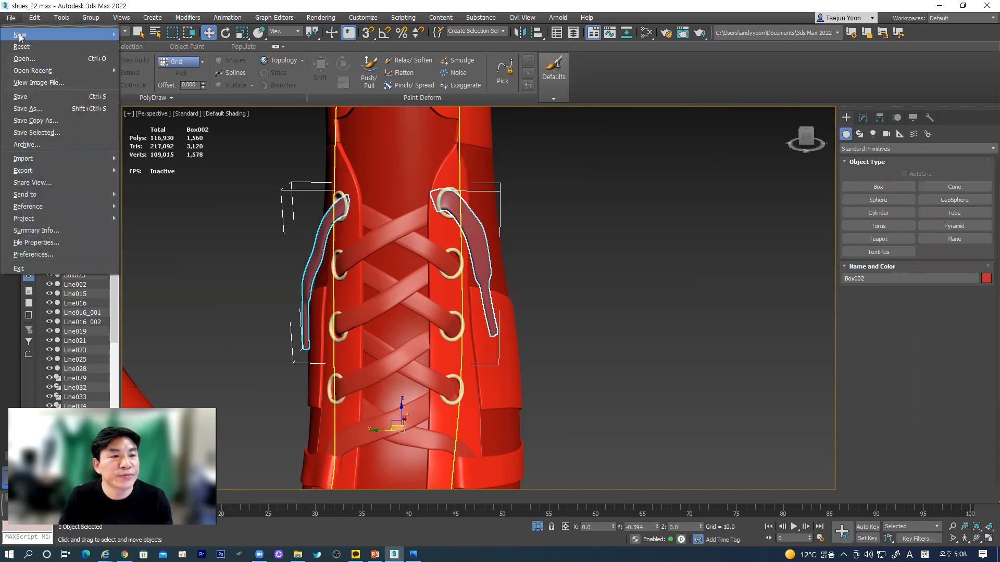
{"action": "left_click", "coordinate": [29, 59]}
{"action": "left_click", "coordinate": [495, 298]}
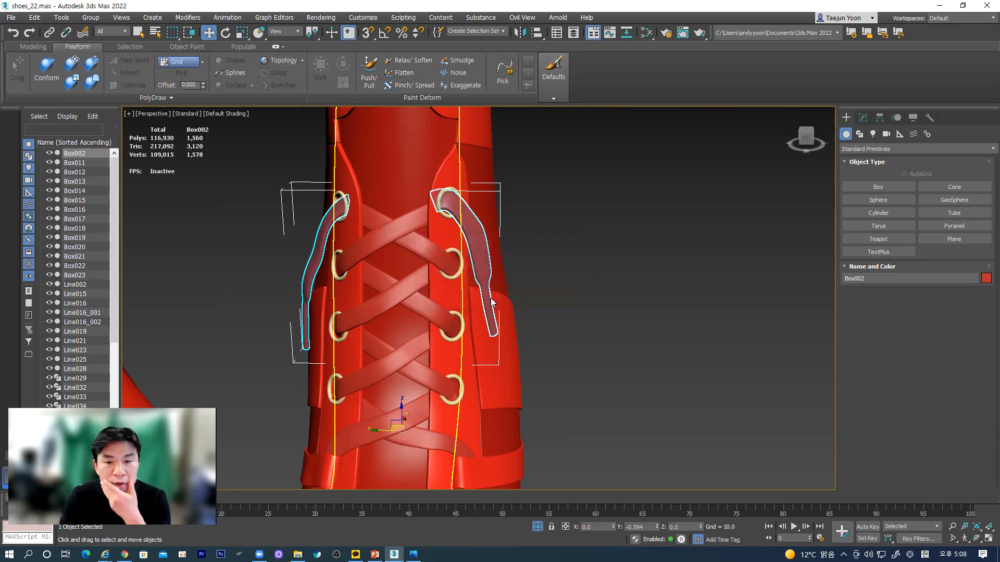
{"action": "scroll", "coordinate": [206, 306], "scroll_direction": "down", "scroll_amount": 5}
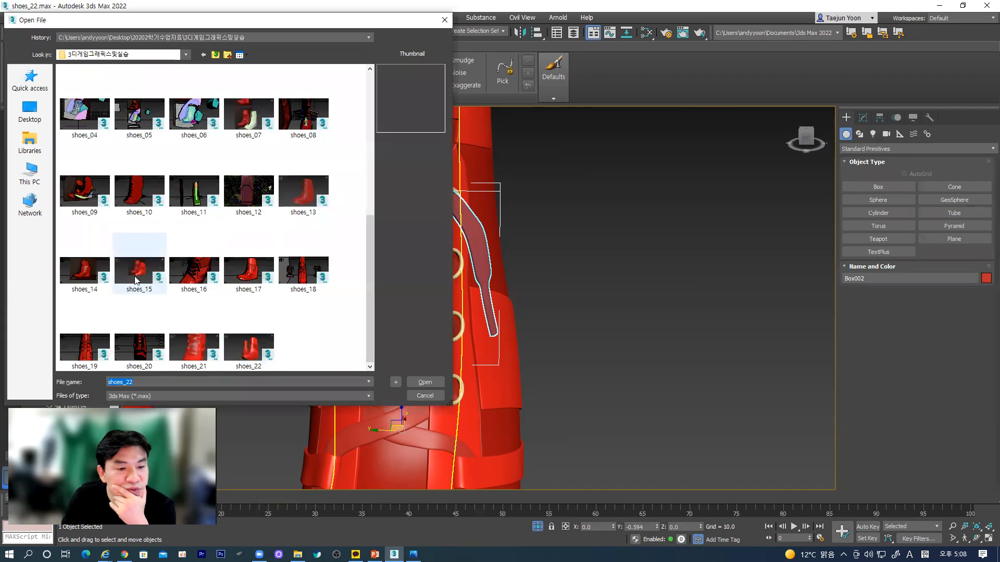
{"action": "left_click", "coordinate": [194, 275]}
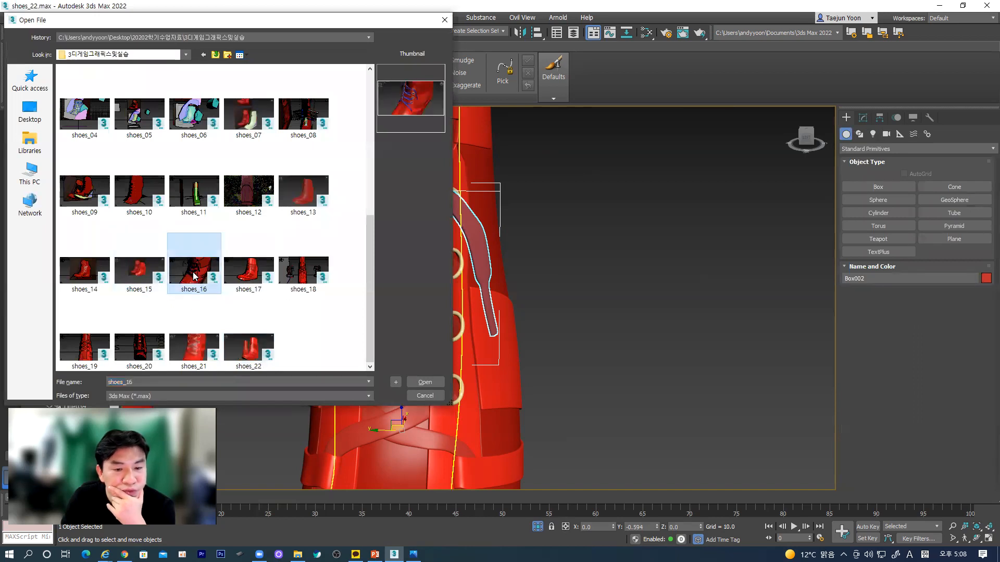
{"action": "left_click", "coordinate": [304, 281]}
{"action": "left_click", "coordinate": [425, 382]}
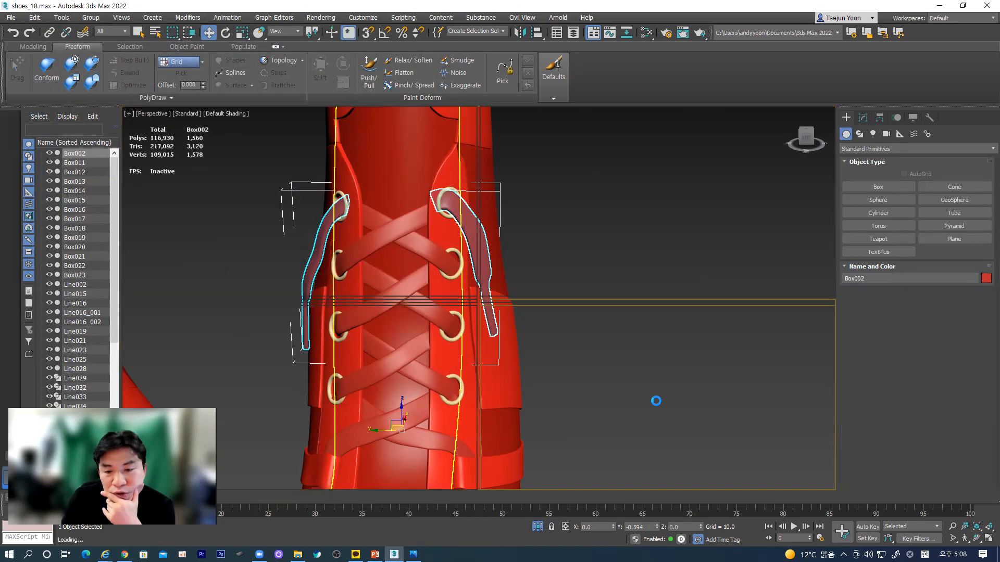
{"action": "left_click", "coordinate": [618, 369]}
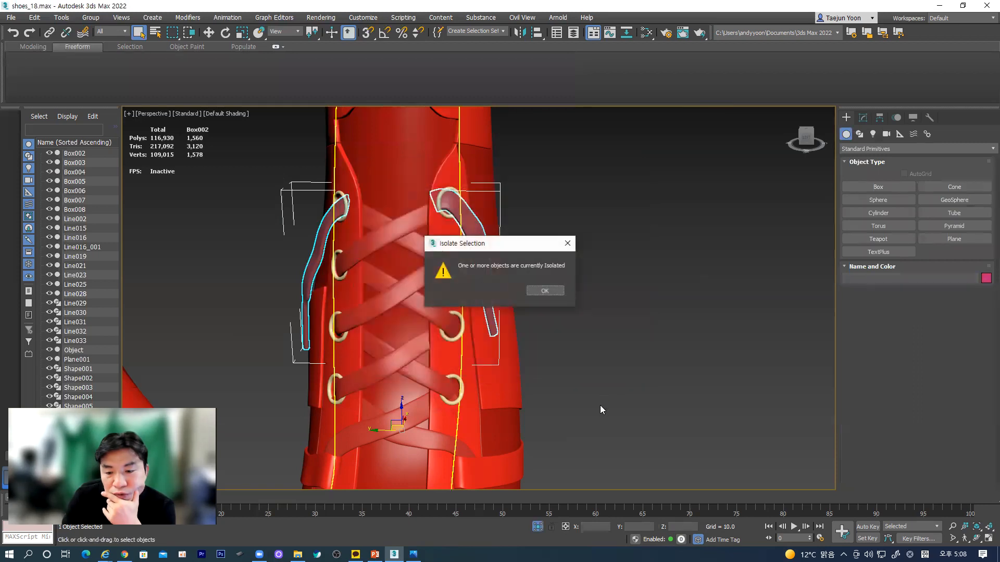
{"action": "left_click", "coordinate": [545, 291]}
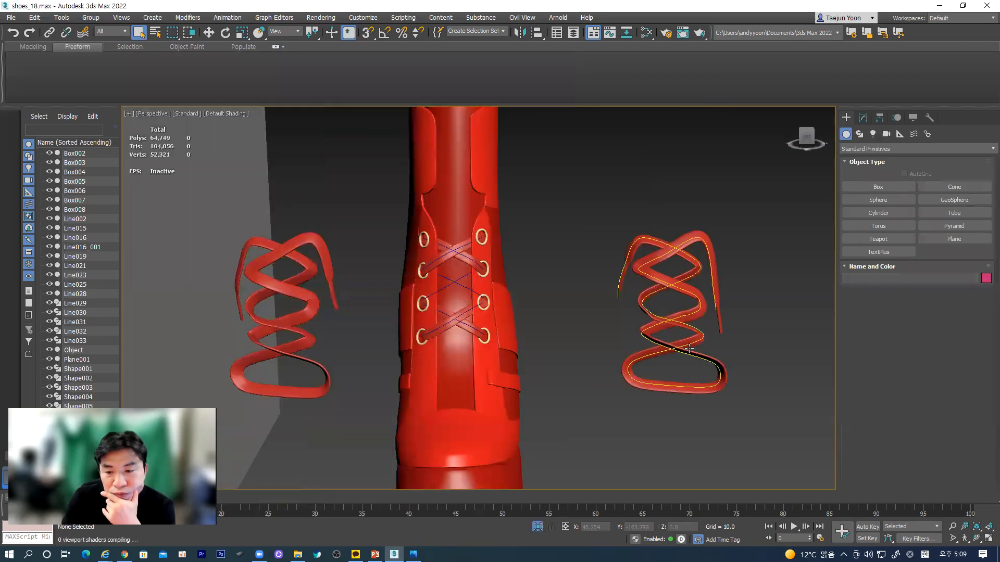
- Select the separate lace Box003 beside the boot and remove its Path Deform Binding modifier
{"action": "middle_click_drag", "start_coordinate": [689, 349], "coordinate": [432, 330]}
{"action": "scroll", "coordinate": [433, 330], "scroll_direction": "up", "scroll_amount": 3}
{"action": "scroll", "coordinate": [402, 364], "scroll_direction": "down", "scroll_amount": 5}
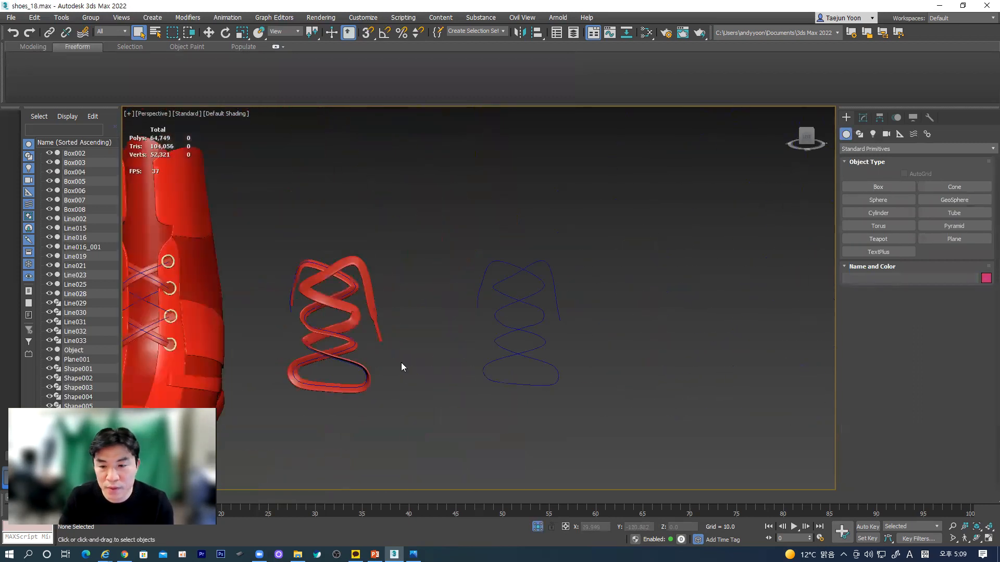
{"action": "left_click", "coordinate": [356, 317]}
{"action": "left_click", "coordinate": [208, 32]}
{"action": "left_click_drag", "start_coordinate": [281, 339], "coordinate": [450, 274]}
{"action": "right_click", "coordinate": [451, 281]}
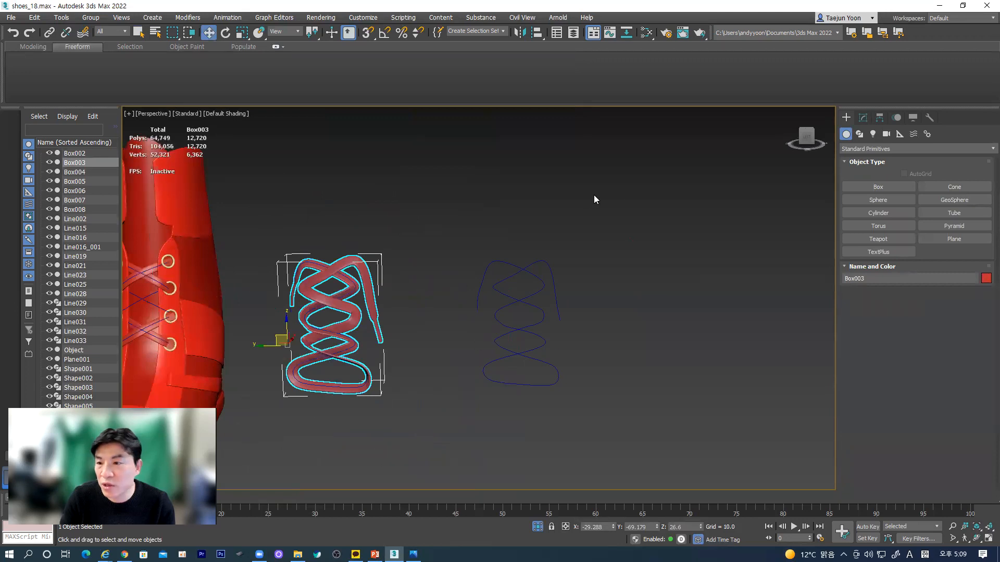
{"action": "left_click", "coordinate": [862, 118]}
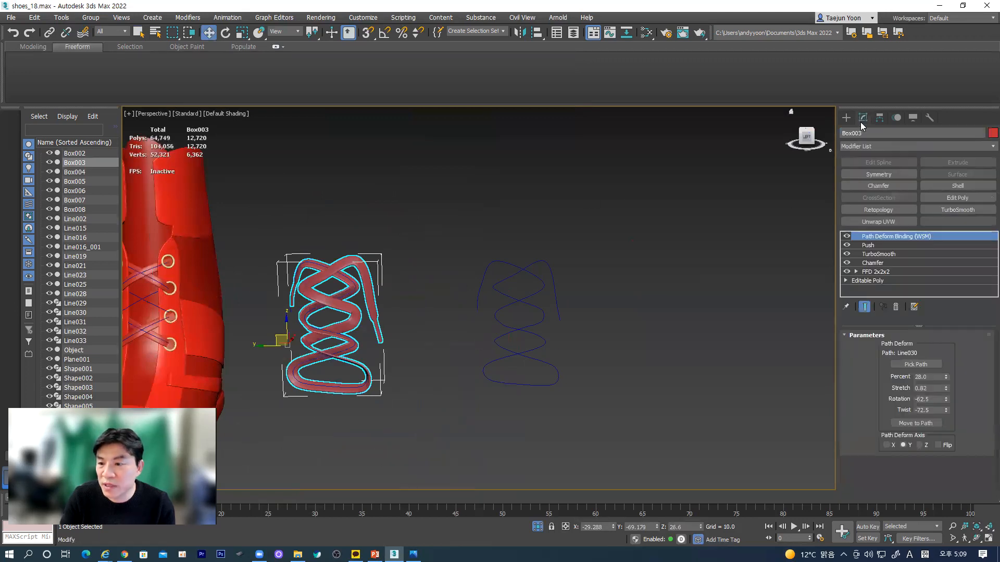
{"action": "left_click", "coordinate": [896, 307]}
{"action": "scroll", "coordinate": [395, 291], "scroll_direction": "down", "scroll_amount": 3}
{"action": "middle_click_drag", "start_coordinate": [395, 293], "coordinate": [389, 336], "text": "alt"}
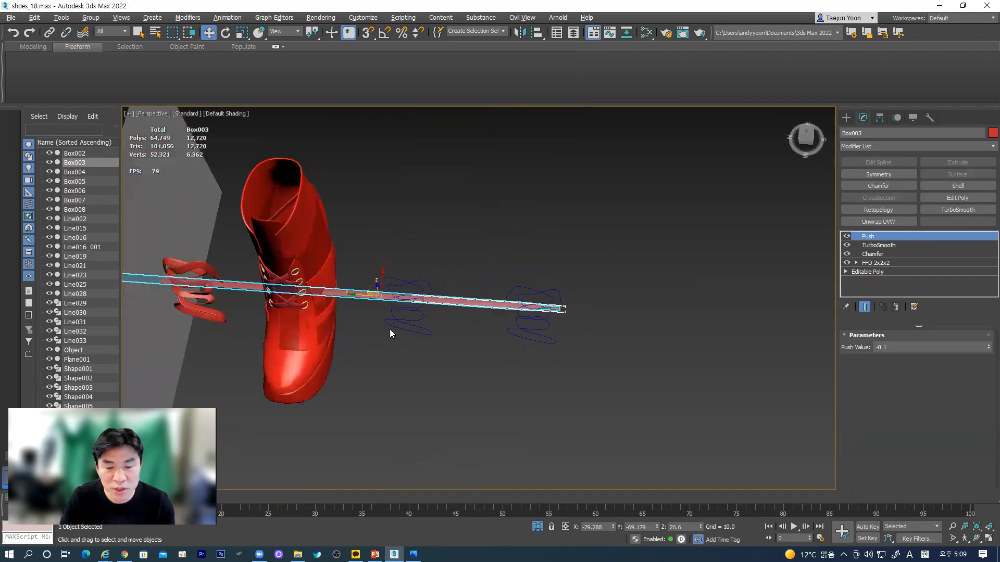
- Move the straight lace lengthwise away from the boot to about Y -113
{"action": "scroll", "coordinate": [389, 336], "scroll_direction": "up", "scroll_amount": 4}
{"action": "left_click", "coordinate": [591, 313]}
{"action": "left_click", "coordinate": [610, 283]}
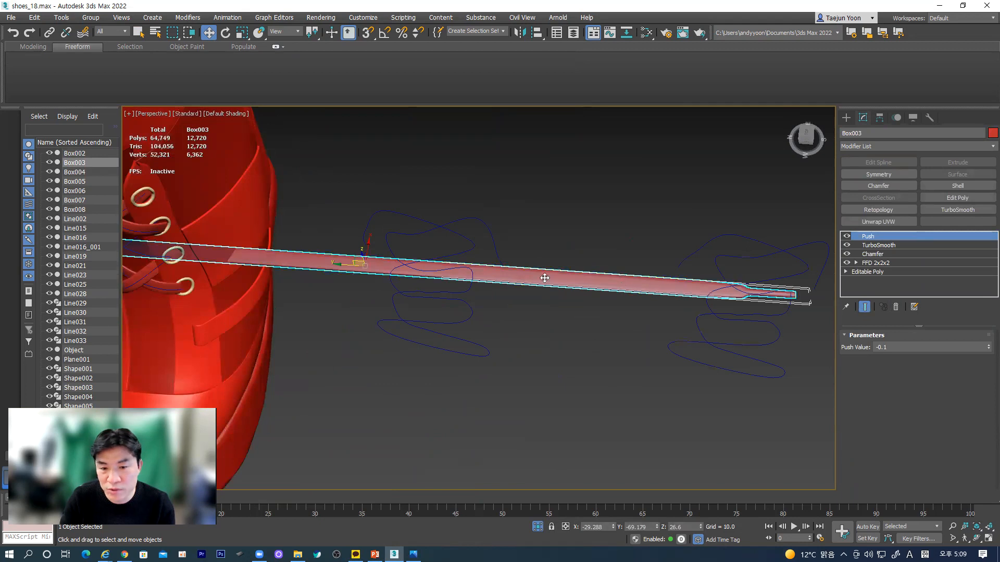
{"action": "left_click_drag", "start_coordinate": [350, 263], "coordinate": [601, 277]}
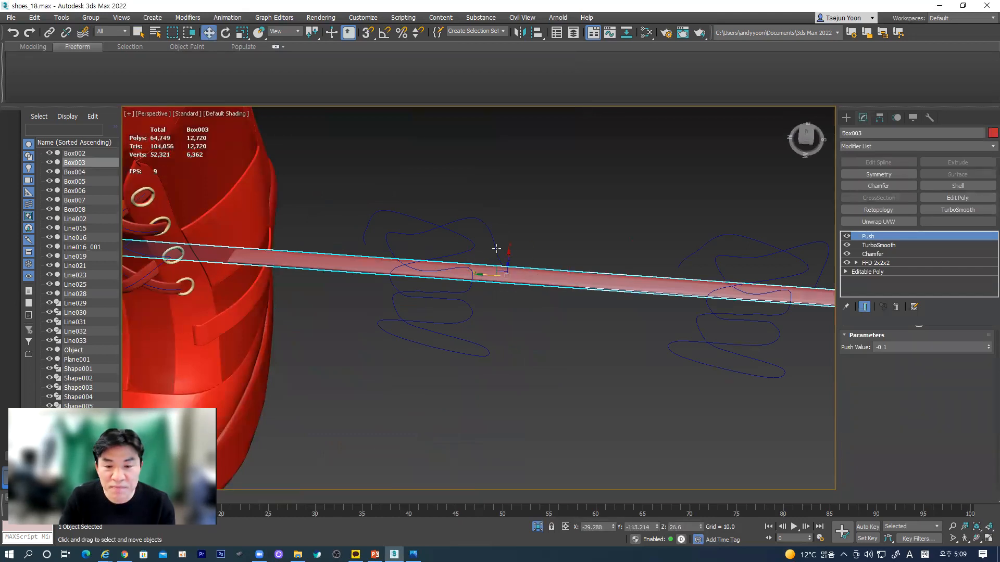
{"action": "middle_click_drag", "start_coordinate": [498, 281], "coordinate": [487, 301], "text": "alt"}
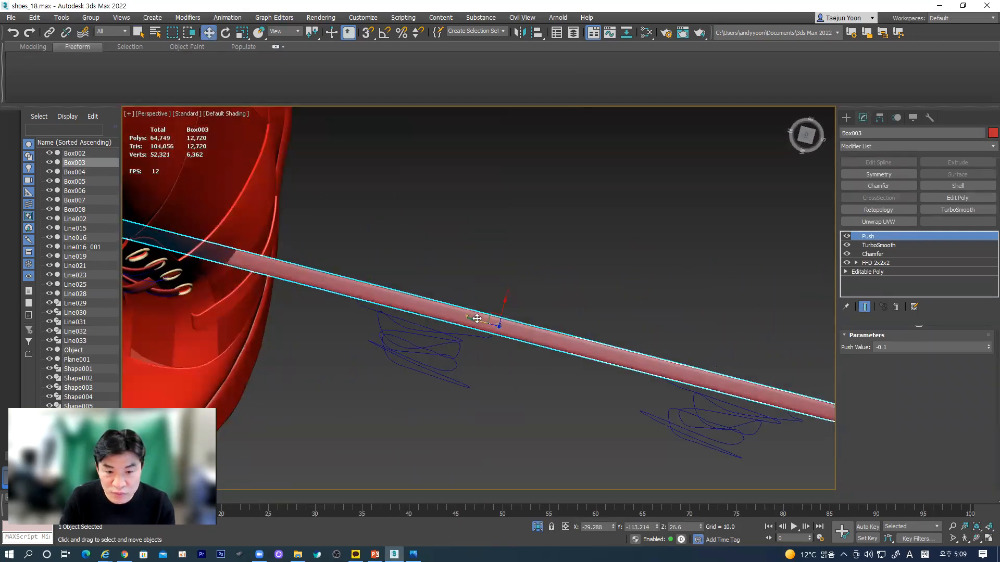
- Examine the straight lace Box003 beside the boot up close and from a lower angle, with its mesh edges shown
{"action": "scroll", "coordinate": [477, 318], "scroll_direction": "down", "scroll_amount": 5}
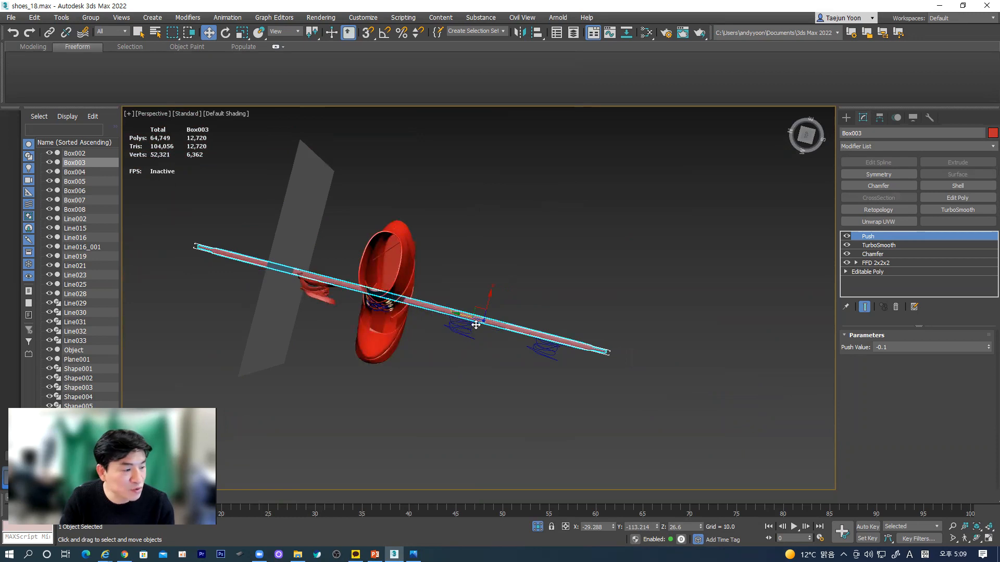
{"action": "scroll", "coordinate": [504, 341], "scroll_direction": "up", "scroll_amount": 5}
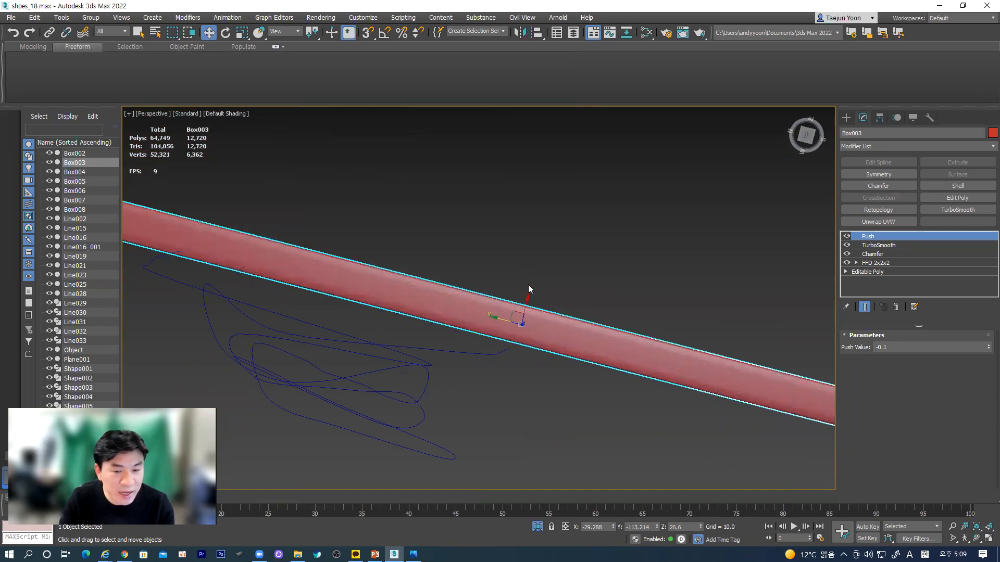
{"action": "middle_click_drag", "start_coordinate": [530, 374], "coordinate": [541, 308]}
{"action": "scroll", "coordinate": [541, 307], "scroll_direction": "down", "scroll_amount": 4}
{"action": "left_click", "coordinate": [551, 384]}
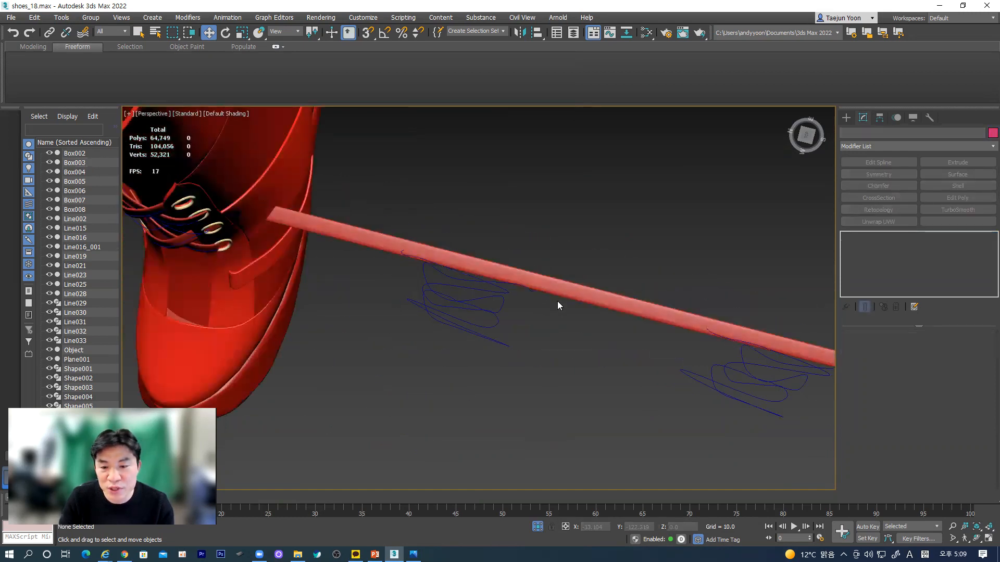
{"action": "left_click", "coordinate": [558, 288]}
{"action": "key", "text": "F4"}
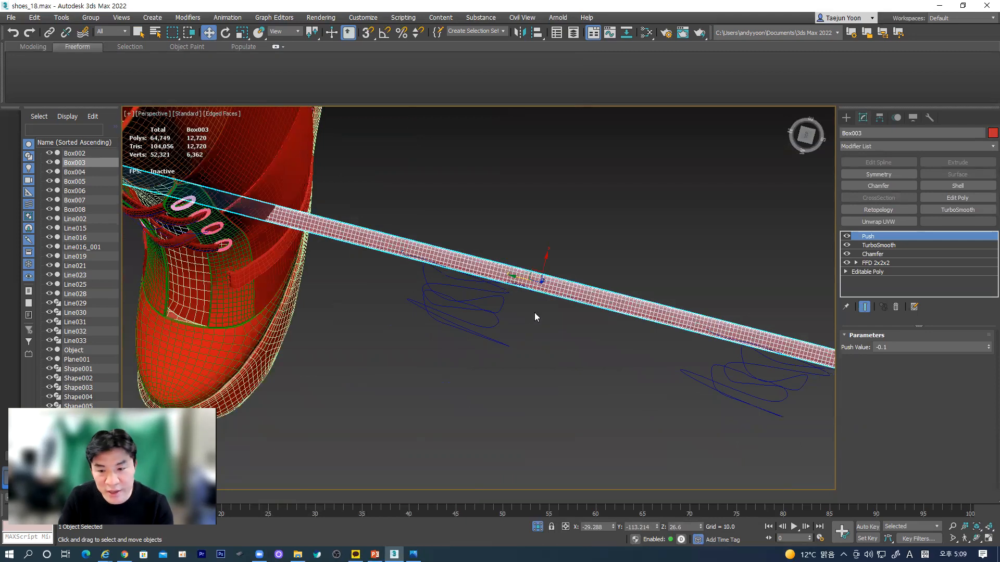
{"action": "middle_click_drag", "start_coordinate": [543, 296], "coordinate": [515, 411], "text": "alt"}
{"action": "scroll", "coordinate": [513, 406], "scroll_direction": "up", "scroll_amount": 3}
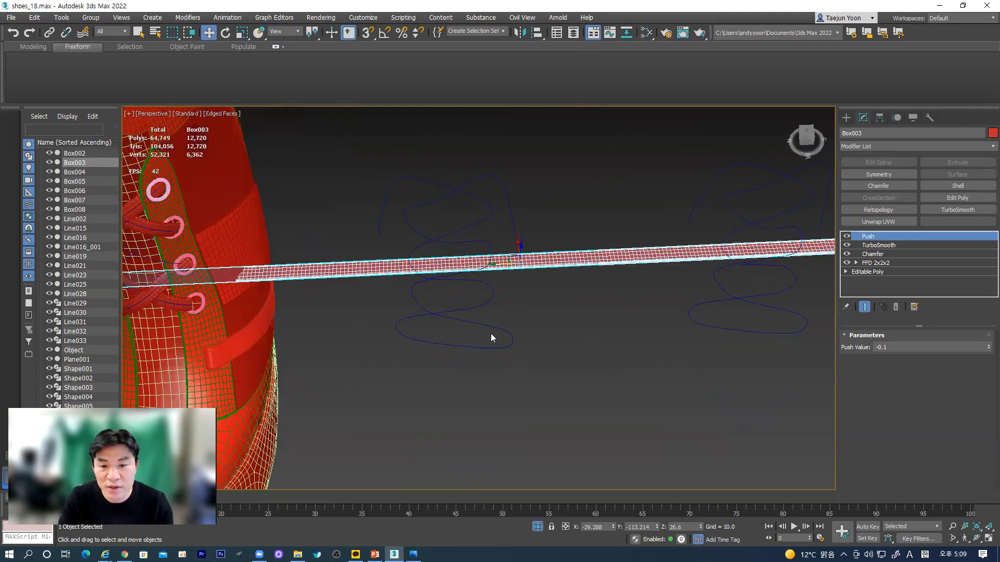
{"action": "left_click", "coordinate": [554, 303]}
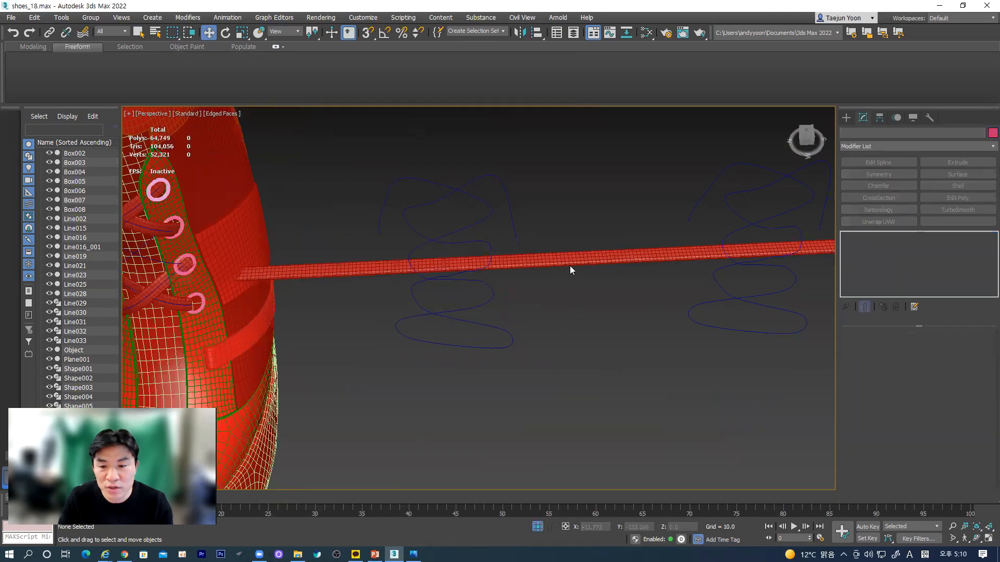
{"action": "left_click", "coordinate": [569, 264]}
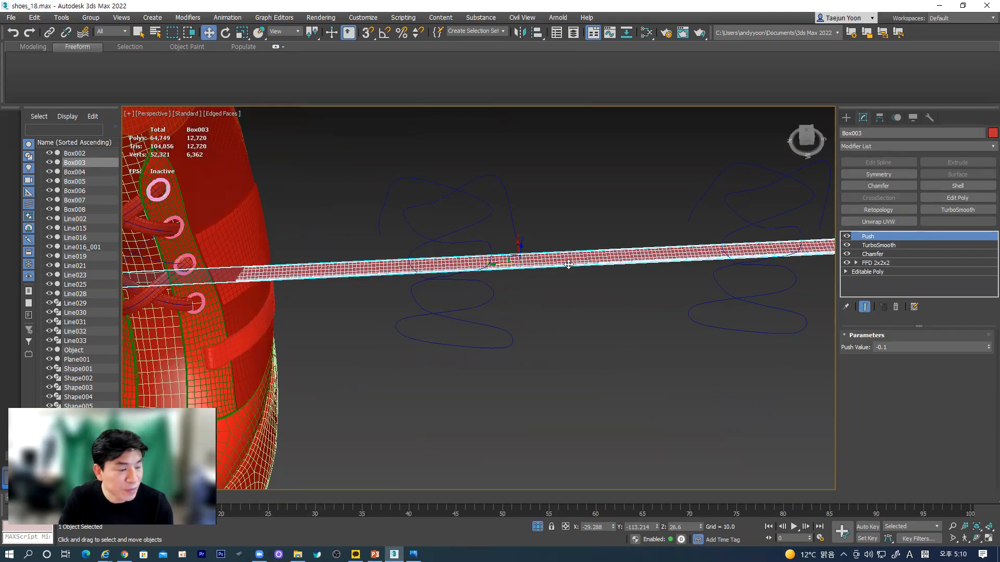
- Create a flat box strip beside the boot in the top view, about 114 long, 10.5 wide and 3.9 high
{"action": "left_click", "coordinate": [846, 118]}
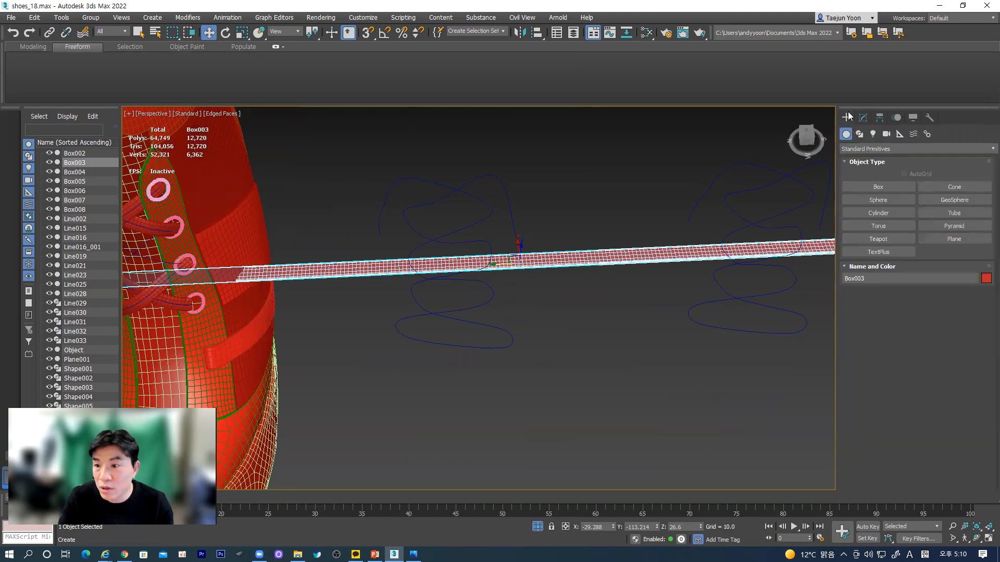
{"action": "left_click", "coordinate": [878, 186]}
{"action": "key", "text": "t"}
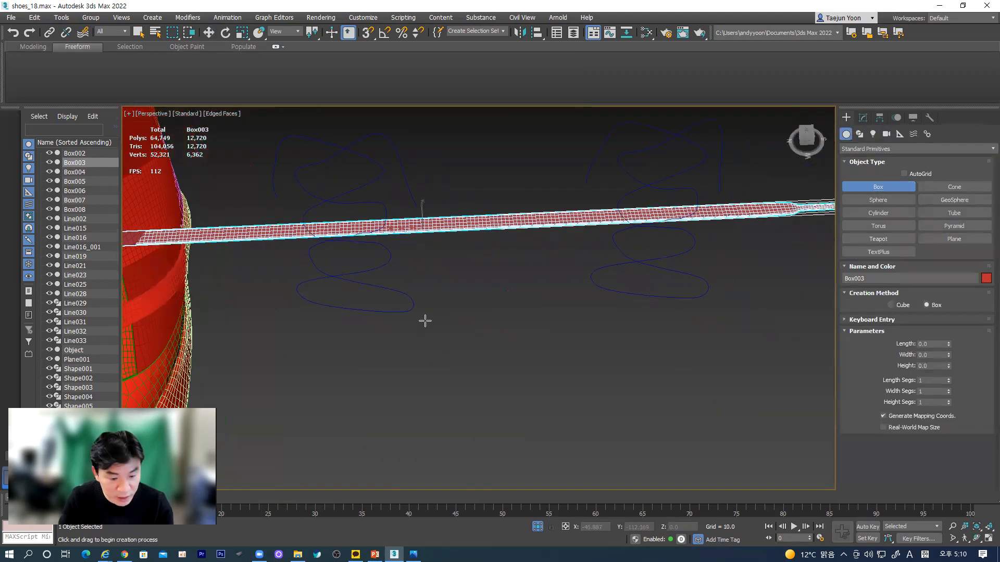
{"action": "left_click_drag", "start_coordinate": [424, 248], "coordinate": [443, 453]}
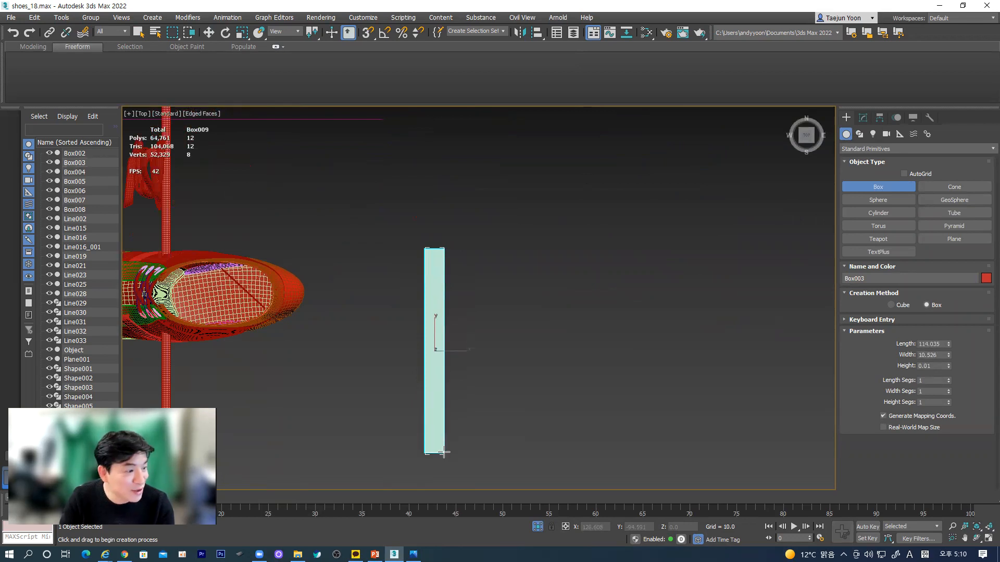
{"action": "left_click", "coordinate": [443, 446]}
{"action": "middle_click_drag", "start_coordinate": [436, 403], "coordinate": [442, 276]}
{"action": "scroll", "coordinate": [424, 290], "scroll_direction": "up", "scroll_amount": 4}
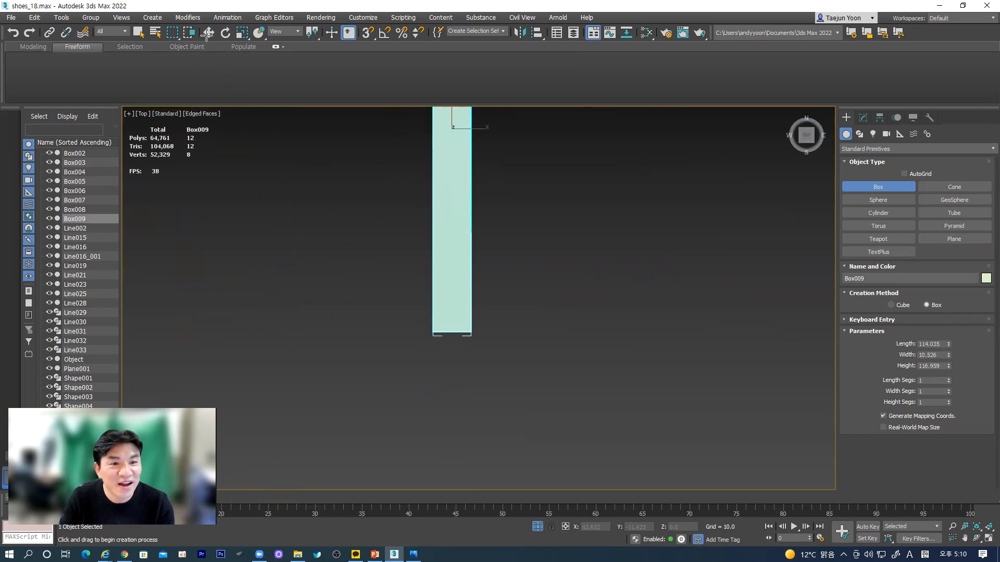
{"action": "middle_click_drag", "start_coordinate": [467, 357], "coordinate": [809, 326], "text": "alt"}
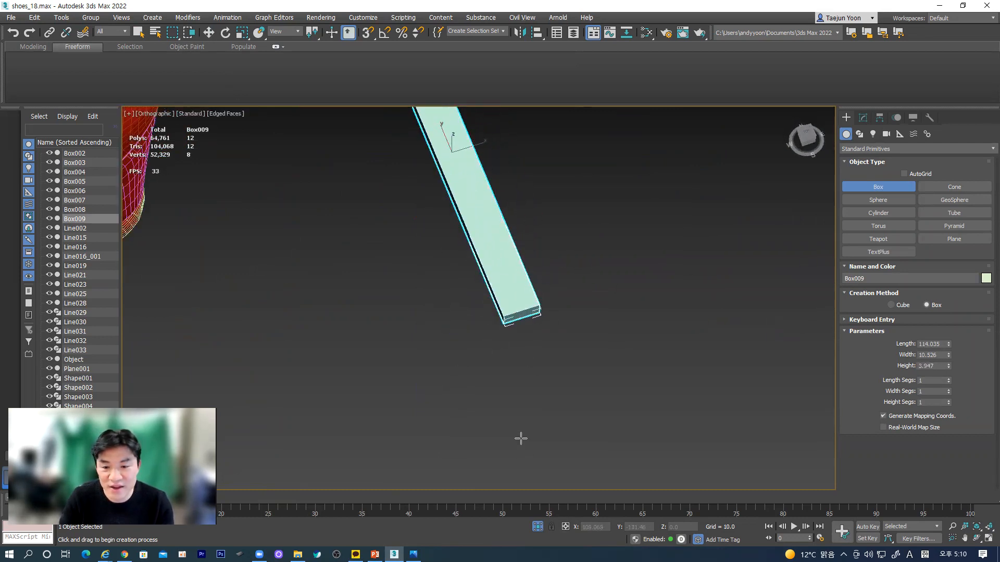
{"action": "left_click", "coordinate": [452, 383]}
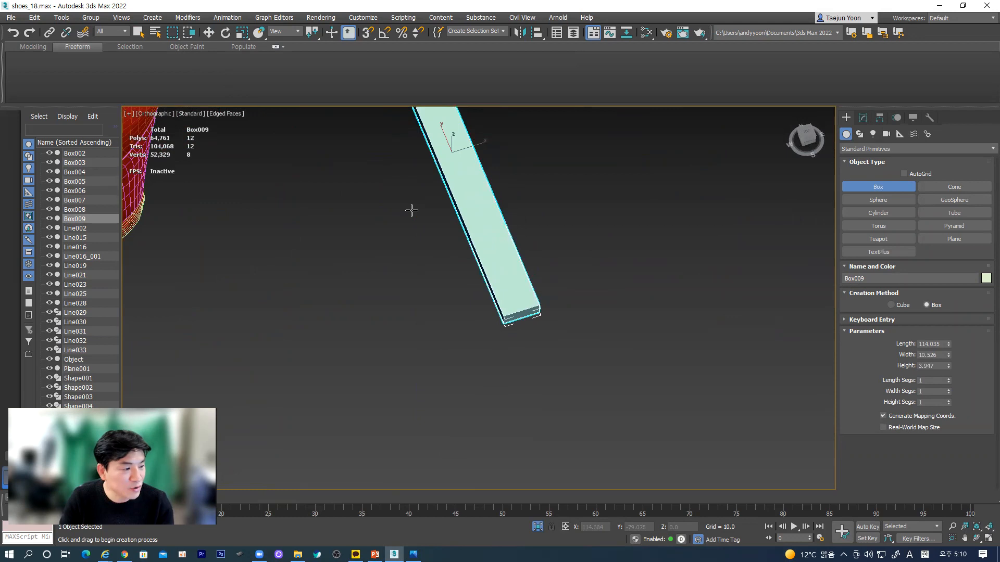
{"action": "left_click", "coordinate": [209, 33]}
{"action": "key", "text": "F4"}
{"action": "middle_click_drag", "start_coordinate": [565, 274], "coordinate": [557, 289]}
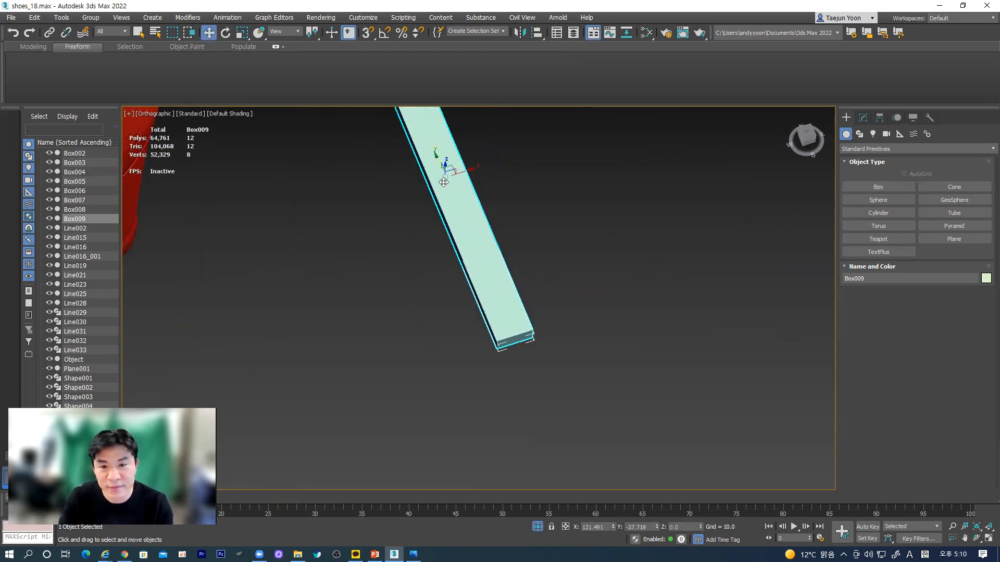
- Give the new strip 12 length segments, show it in wireframe and increase its length to about 117.5
{"action": "left_click", "coordinate": [863, 118]}
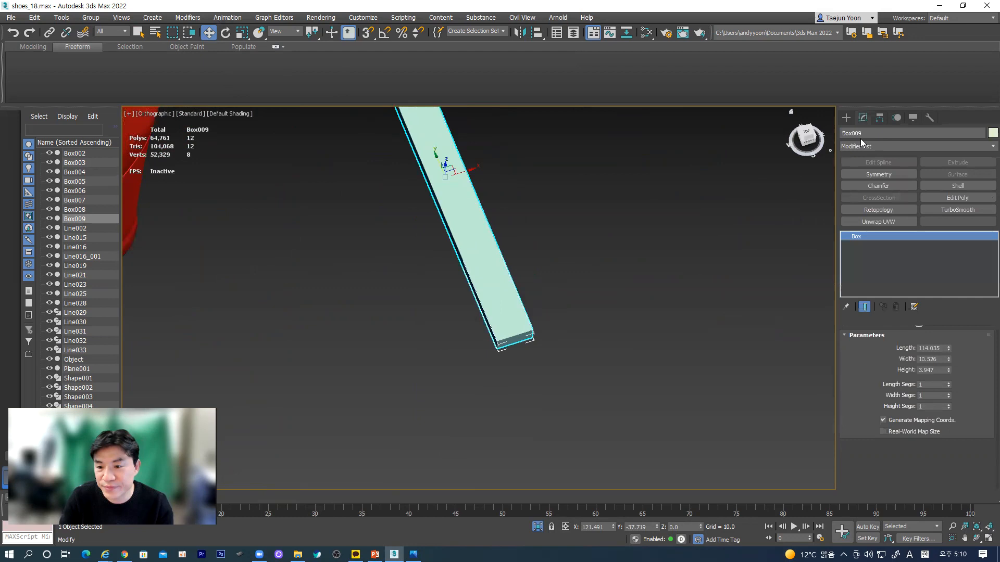
{"action": "left_click", "coordinate": [948, 383]}
{"action": "left_click", "coordinate": [948, 383]}
{"action": "left_click", "coordinate": [948, 383]}
{"action": "key", "text": "F4"}
{"action": "middle_click_drag", "start_coordinate": [512, 284], "coordinate": [517, 297], "text": "alt"}
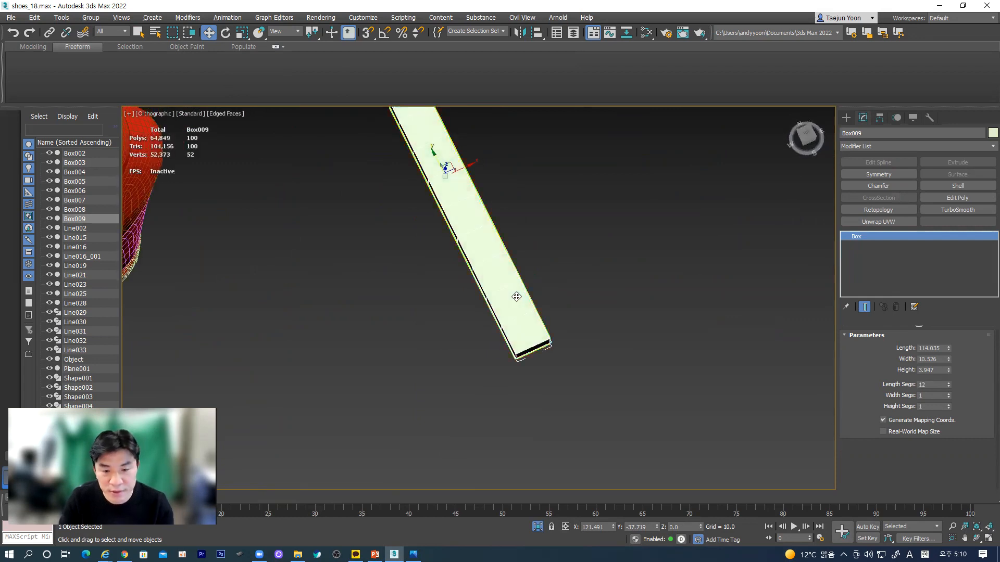
{"action": "key", "text": "F3"}
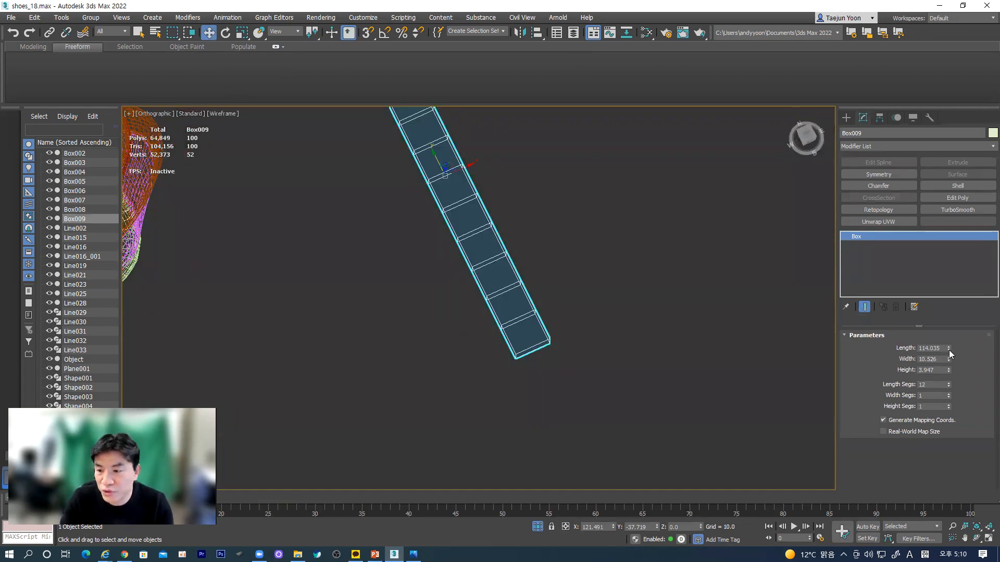
{"action": "left_click_drag", "start_coordinate": [948, 347], "coordinate": [948, 347]}
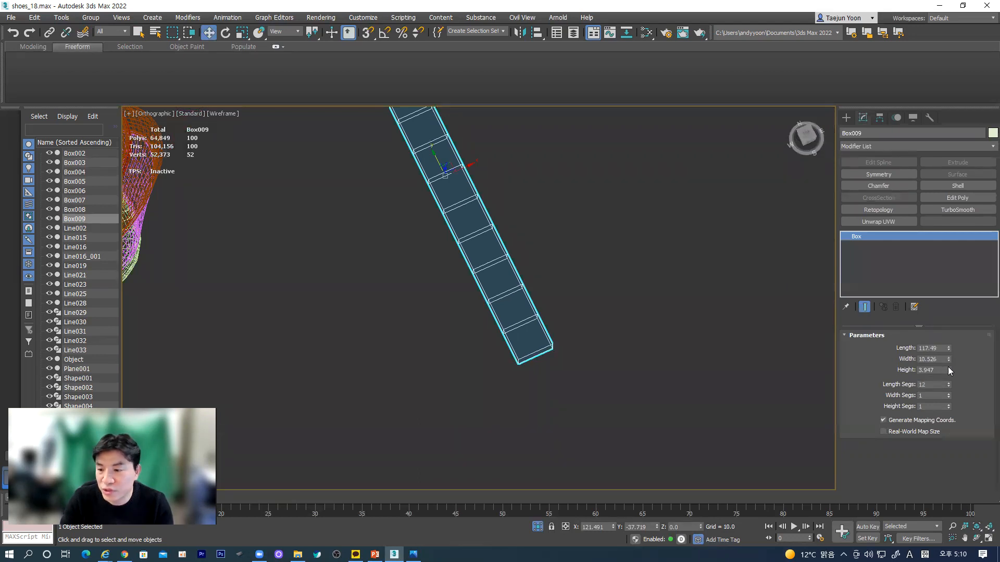
- Raise the strip's subdivision to 31 length segments and 4 width segments
{"action": "left_click_drag", "start_coordinate": [948, 382], "coordinate": [948, 395]}
{"action": "left_click", "coordinate": [949, 394]}
{"action": "left_click", "coordinate": [948, 398]}
{"action": "left_click", "coordinate": [948, 398]}
{"action": "middle_click_drag", "start_coordinate": [584, 343], "coordinate": [588, 294]}
{"action": "scroll", "coordinate": [555, 316], "scroll_direction": "up", "scroll_amount": 2}
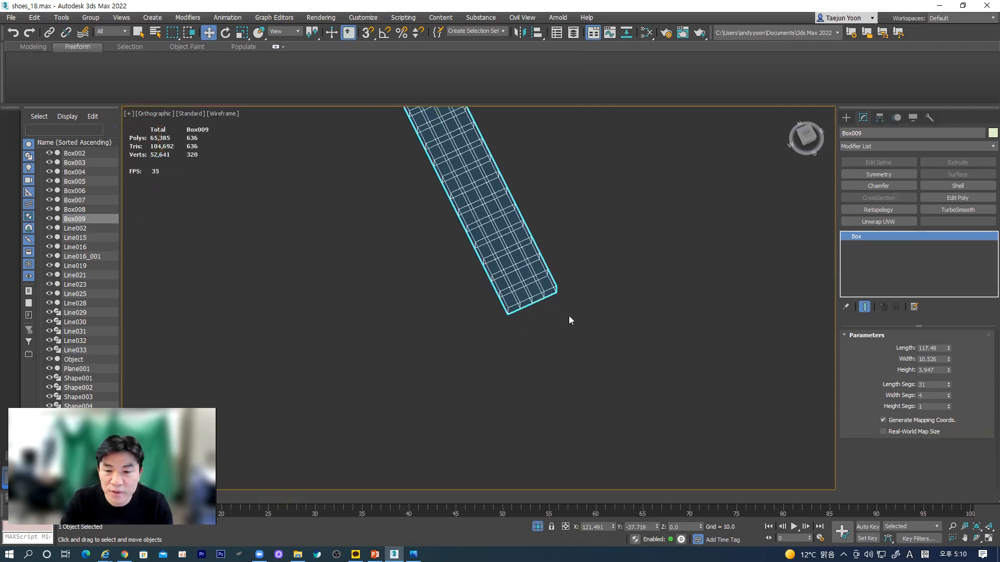
- Prepare a Cylinder primitive with AutoGrid and show the strip shaded with its edges
{"action": "left_click", "coordinate": [846, 117]}
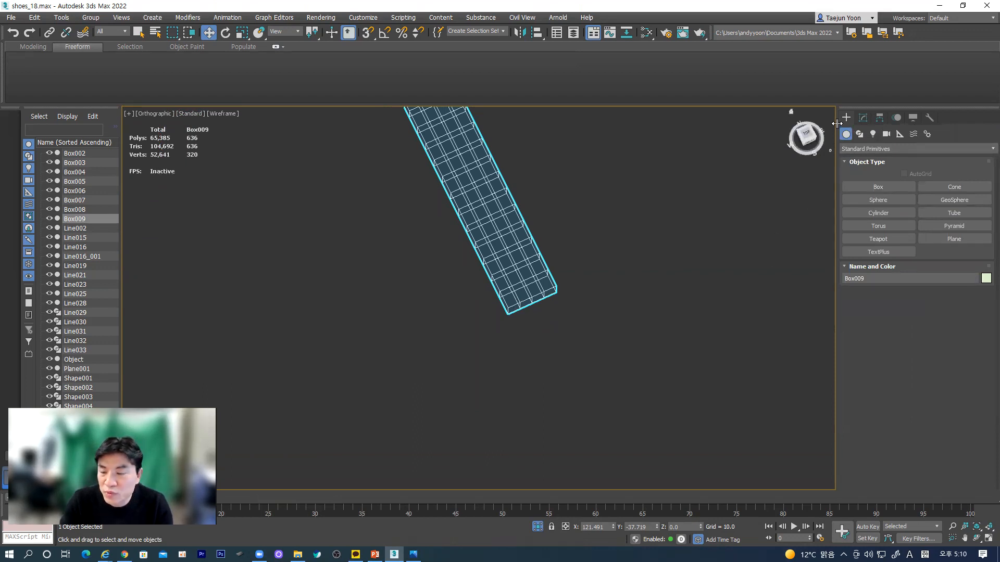
{"action": "left_click", "coordinate": [879, 202]}
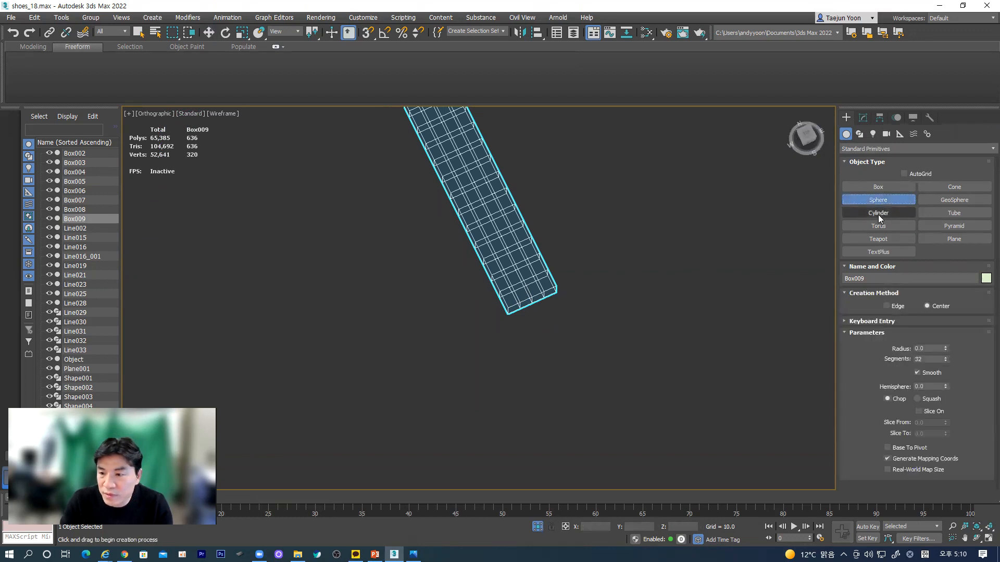
{"action": "left_click", "coordinate": [879, 214]}
{"action": "middle_click_drag", "start_coordinate": [495, 323], "coordinate": [473, 299], "text": "alt"}
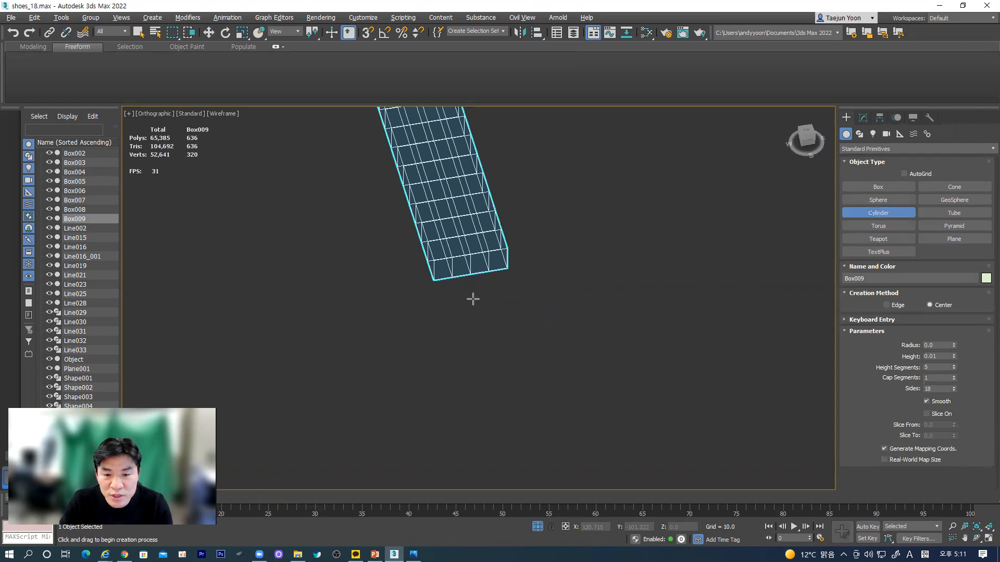
{"action": "key", "text": "F3"}
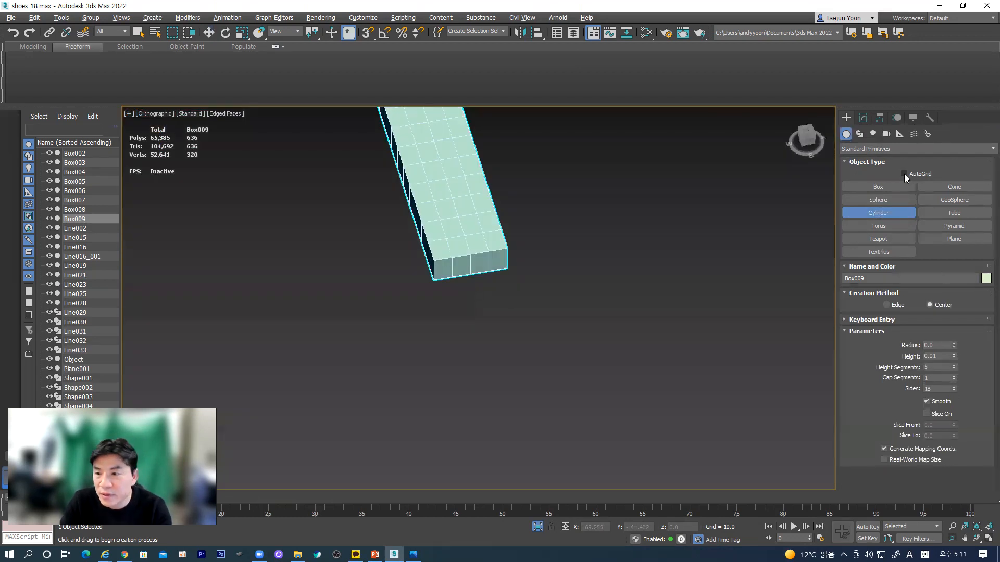
{"action": "left_click_drag", "start_coordinate": [472, 262], "coordinate": [480, 285]}
{"action": "mouse_move", "coordinate": [480, 285]}
{"action": "middle_mouse_down", "text": "alt"}
{"action": "mouse_move", "coordinate": [472, 324]}
{"action": "mouse_move", "coordinate": [478, 270]}
{"action": "middle_mouse_up", "text": "alt"}
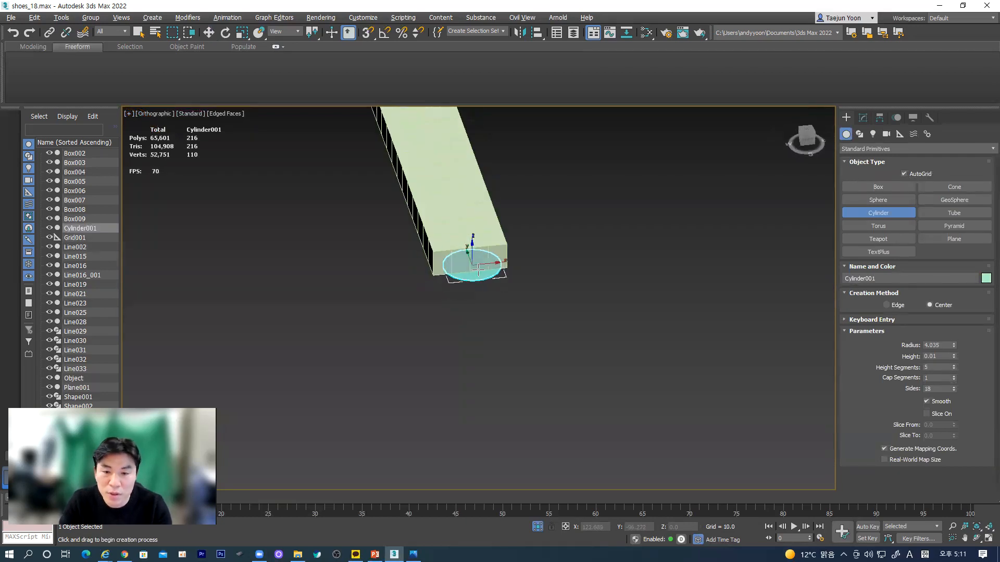
{"action": "right_click", "coordinate": [522, 350]}
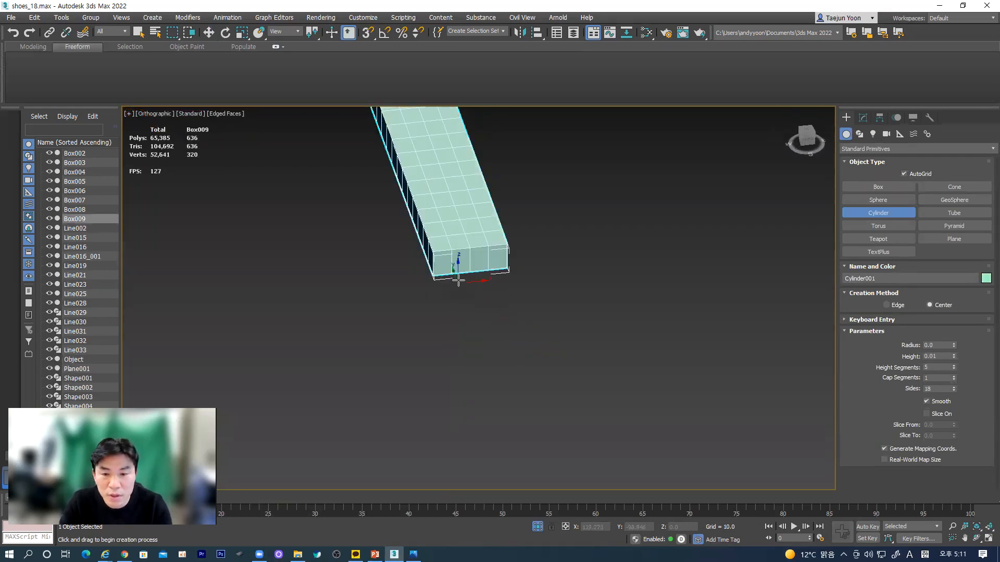
- Draw a cylinder outward from the strip's end face, with a radius of about 3.5 and a height of about 6.8
{"action": "scroll", "coordinate": [459, 281], "scroll_direction": "up", "scroll_amount": 5}
{"action": "left_click_drag", "start_coordinate": [503, 203], "coordinate": [530, 282]}
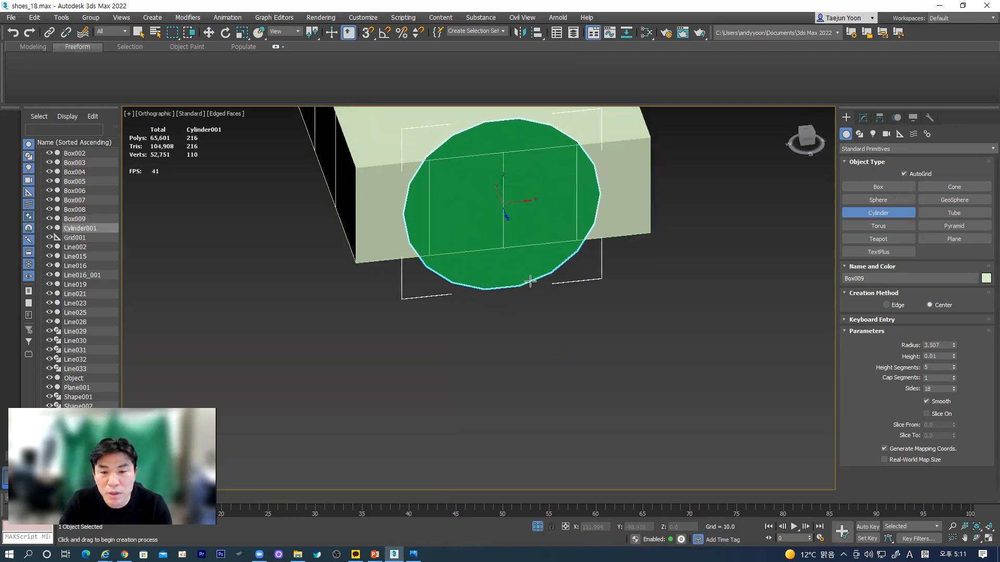
{"action": "left_click", "coordinate": [604, 460]}
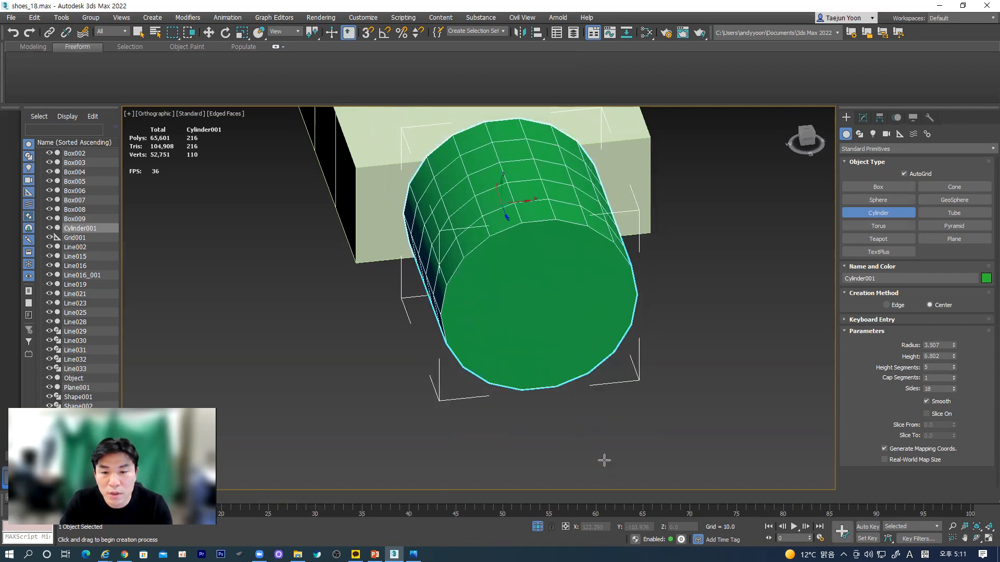
{"action": "left_click", "coordinate": [208, 33]}
{"action": "middle_click_drag", "start_coordinate": [431, 319], "coordinate": [454, 341], "text": "alt"}
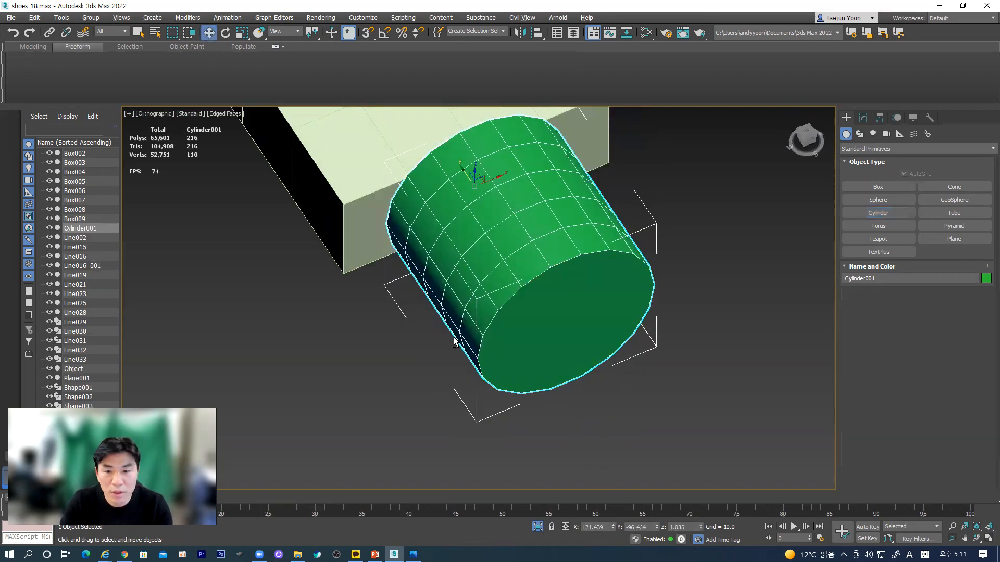
{"action": "scroll", "coordinate": [454, 338], "scroll_direction": "down", "scroll_amount": 2}
- Lengthen the cylinder to a height of about 25.2 and move it away from the strip's end to about Y -101
{"action": "left_click", "coordinate": [862, 118]}
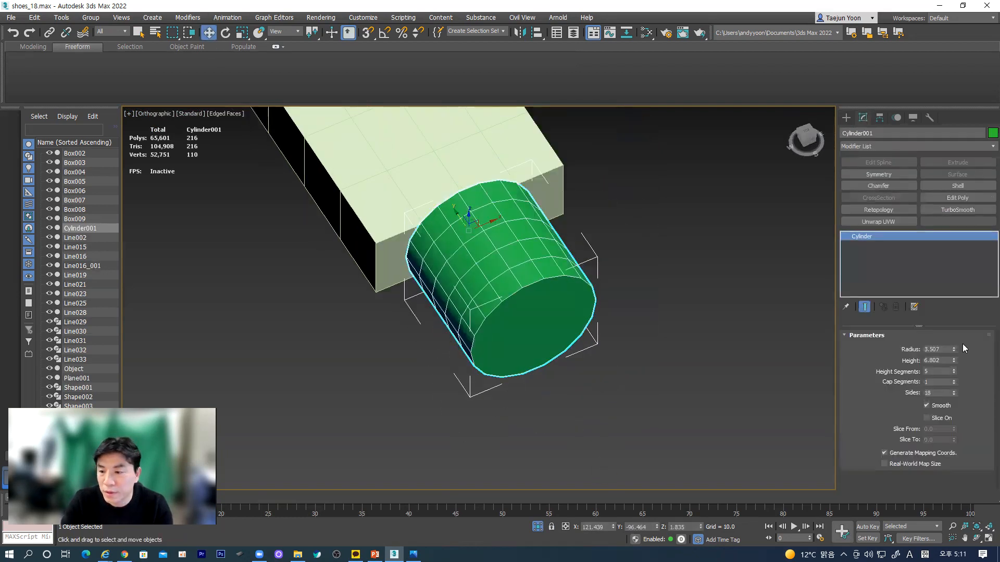
{"action": "left_click_drag", "start_coordinate": [954, 361], "coordinate": [614, 251]}
{"action": "left_click_drag", "start_coordinate": [468, 215], "coordinate": [512, 281]}
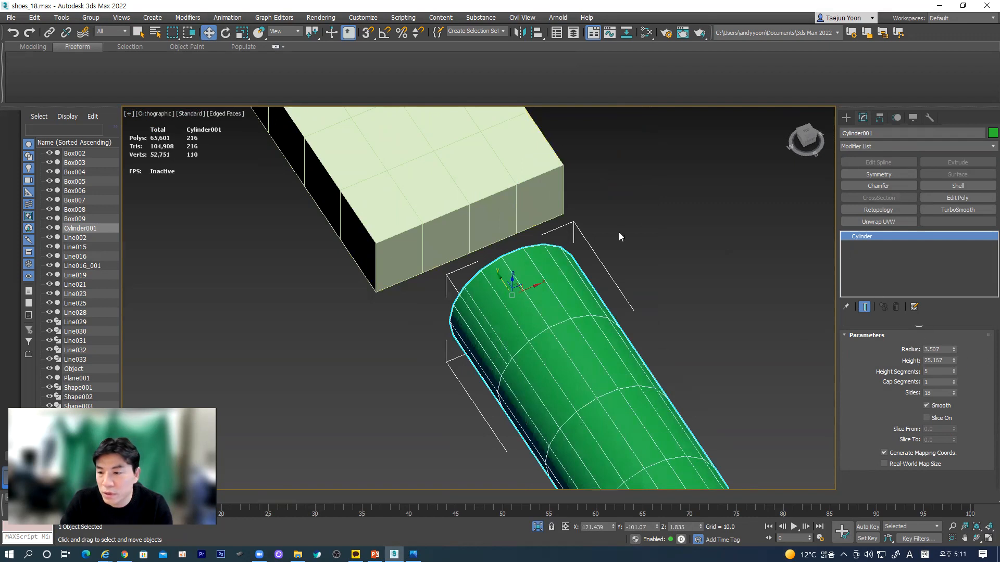
- Convert the segmented box strip to an Editable Poly
{"action": "left_click", "coordinate": [498, 212]}
{"action": "right_click", "coordinate": [498, 212]}
{"action": "mouse_move", "coordinate": [519, 316]}
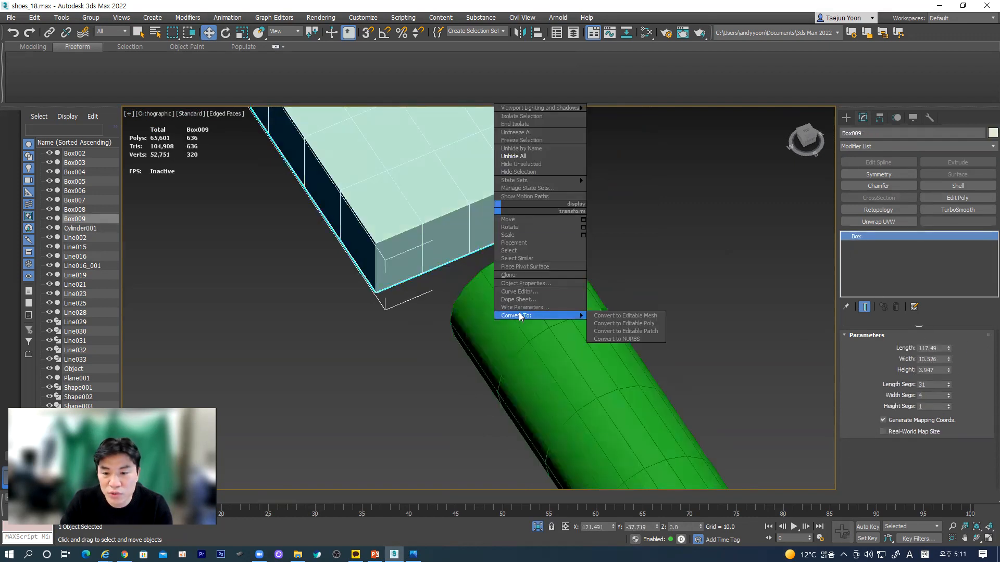
{"action": "left_click", "coordinate": [631, 323]}
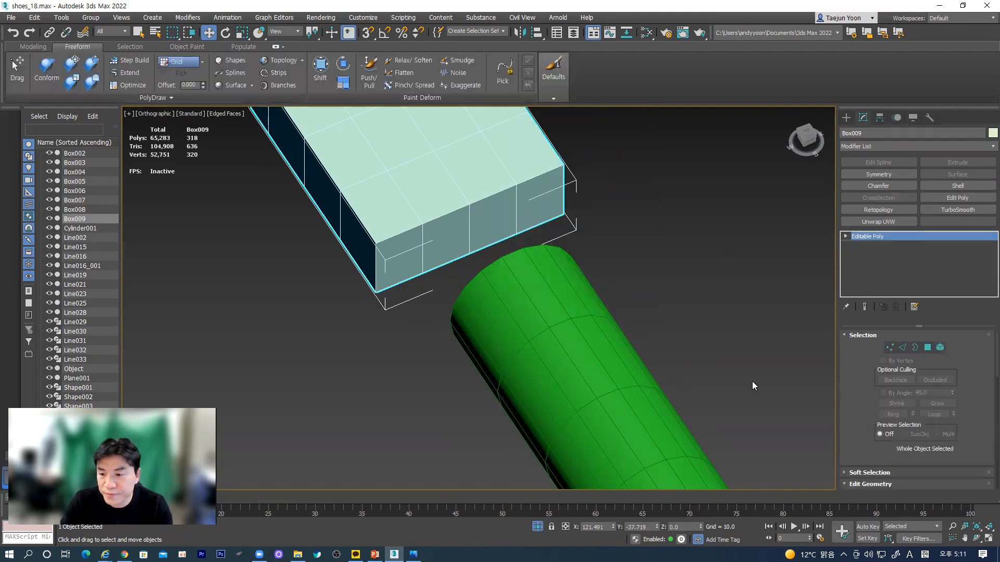
- Set the number of sides of the cylinder at the strip's end to 10
{"action": "left_click", "coordinate": [614, 395]}
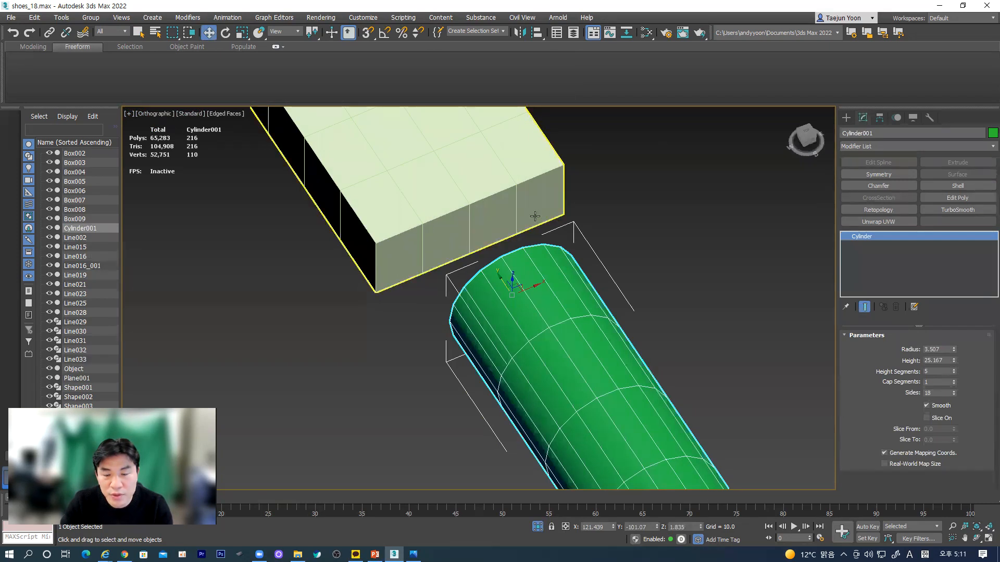
{"action": "double_click", "coordinate": [940, 394]}
{"action": "type", "text": "1"}
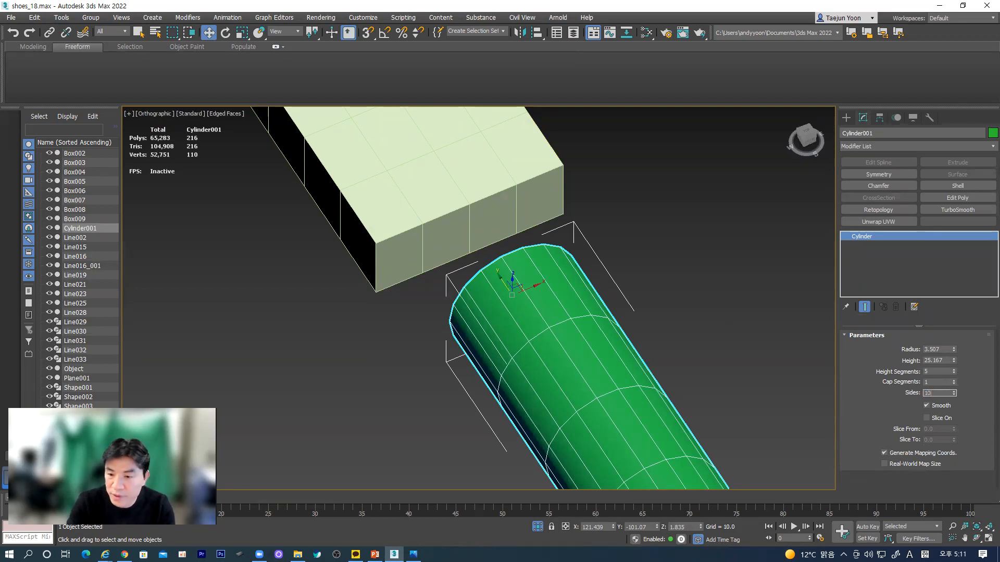
{"action": "type", "text": "0"}
{"action": "key", "text": "Return"}
{"action": "scroll", "coordinate": [571, 326], "scroll_direction": "down", "scroll_amount": 2}
{"action": "middle_click_drag", "start_coordinate": [571, 327], "coordinate": [529, 337], "text": "alt"}
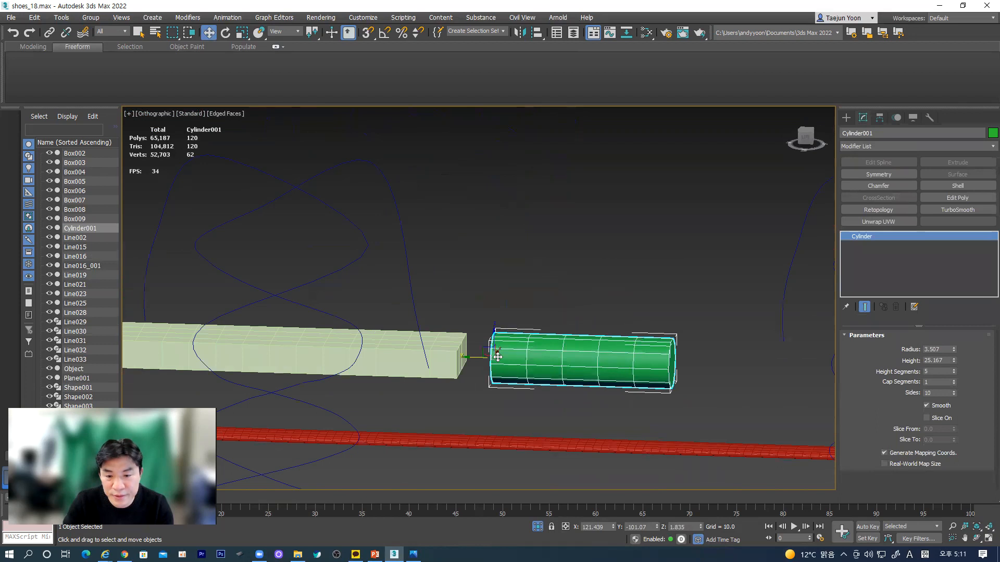
- Convert the 10-sided cylinder at the strip's end to an Editable Poly
{"action": "scroll", "coordinate": [493, 349], "scroll_direction": "up", "scroll_amount": 2}
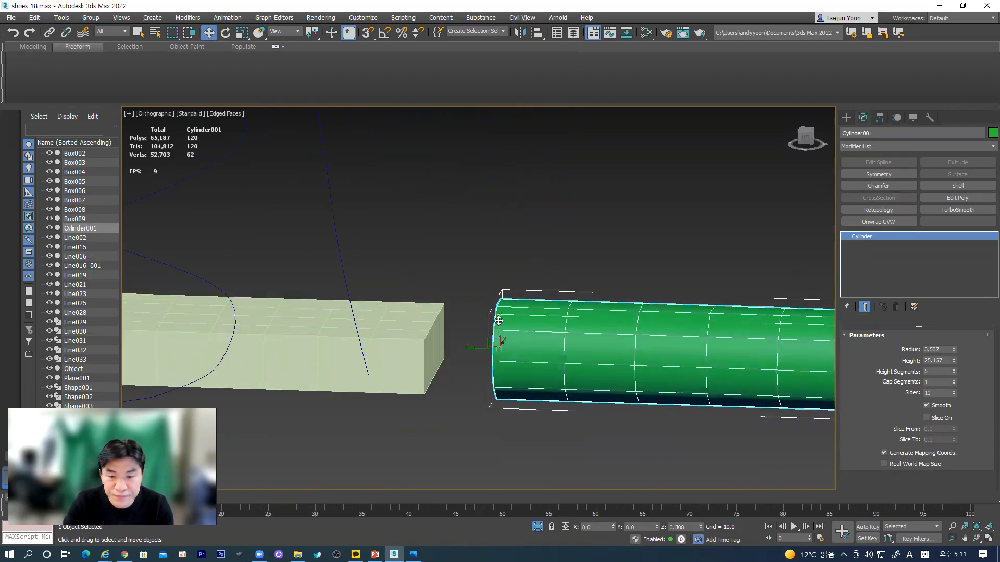
{"action": "middle_click_drag", "start_coordinate": [487, 330], "coordinate": [492, 320], "text": "alt"}
{"action": "right_click", "coordinate": [575, 332]}
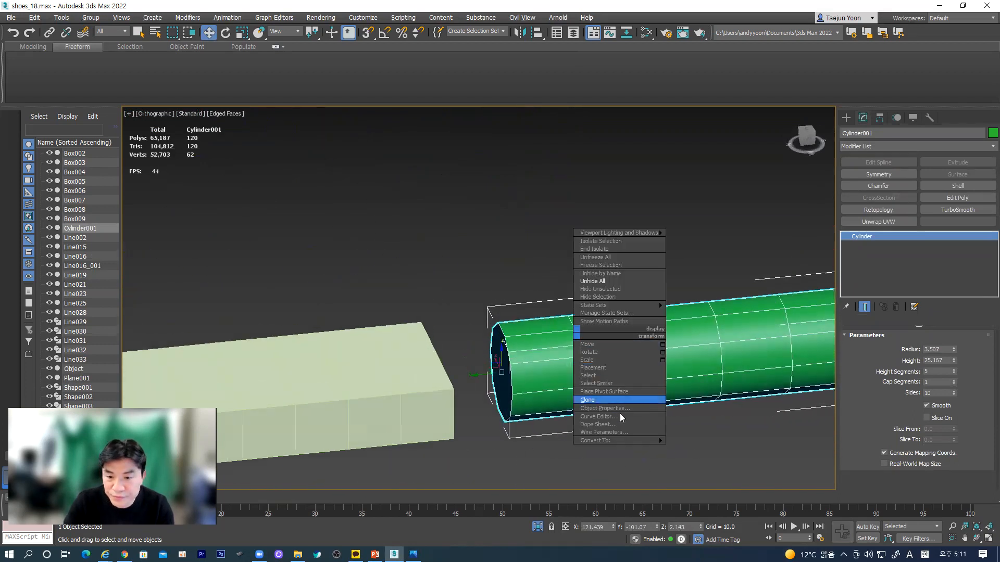
{"action": "mouse_move", "coordinate": [625, 440]}
{"action": "left_click", "coordinate": [701, 449]}
{"action": "middle_click_drag", "start_coordinate": [573, 364], "coordinate": [546, 295], "text": "alt"}
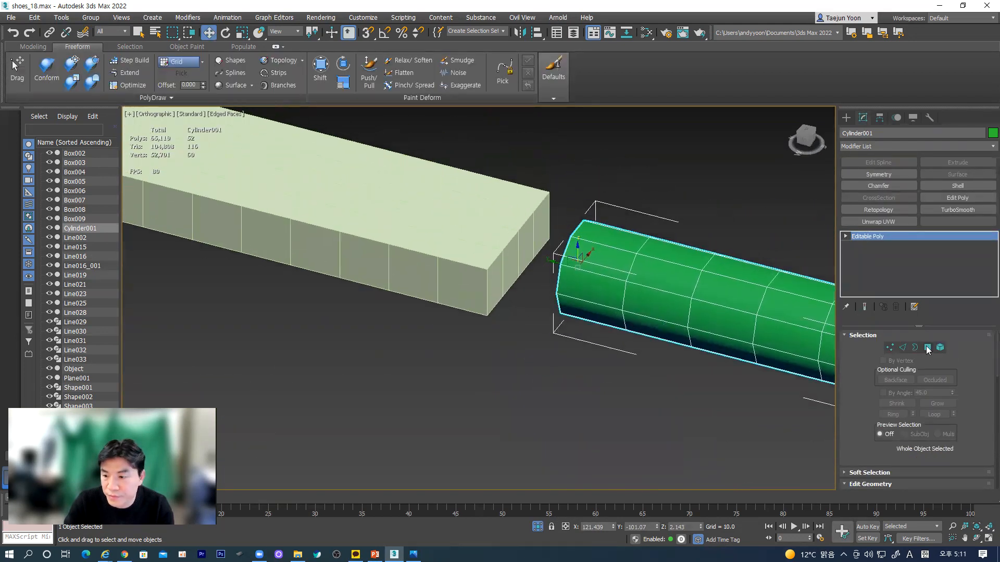
- Attach the segmented box strip to the cylinder so both form one Editable Poly object
{"action": "left_click", "coordinate": [928, 348]}
{"action": "left_click_drag", "start_coordinate": [872, 446], "coordinate": [861, 247]}
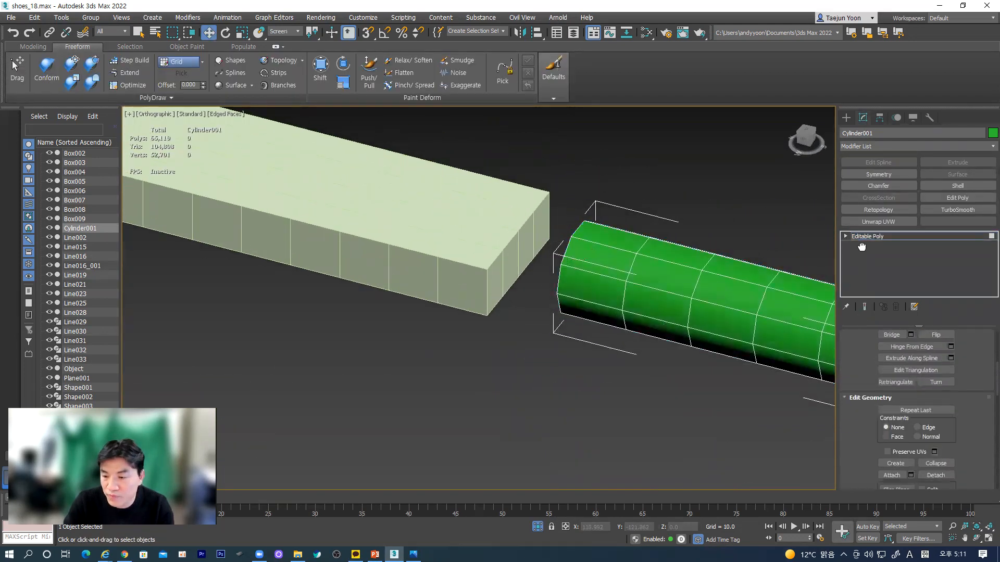
{"action": "left_click", "coordinate": [889, 475]}
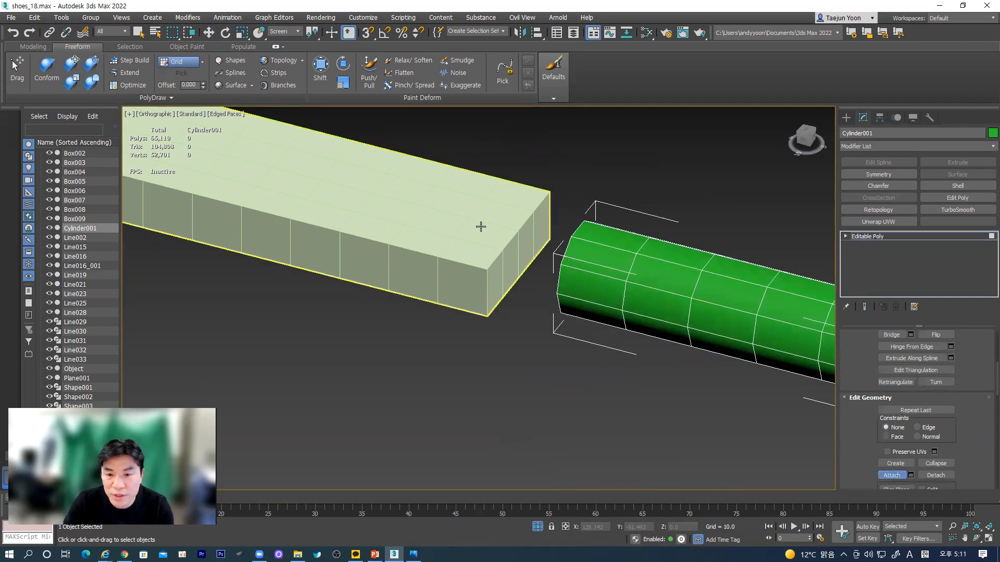
{"action": "left_click", "coordinate": [481, 229]}
{"action": "left_click_drag", "start_coordinate": [876, 364], "coordinate": [887, 496]}
{"action": "left_click_drag", "start_coordinate": [862, 418], "coordinate": [853, 523]}
{"action": "middle_click_drag", "start_coordinate": [564, 287], "coordinate": [561, 281], "text": "alt"}
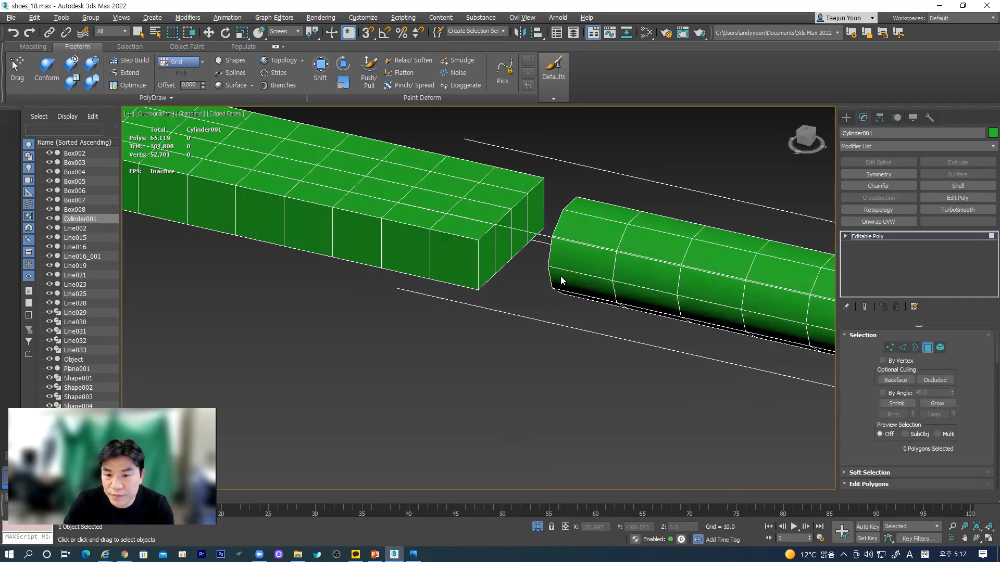
- Delete the four end faces of the strip and the cylinder's cap that faces them
{"action": "left_click", "coordinate": [928, 349]}
{"action": "left_click", "coordinate": [576, 363]}
{"action": "left_click", "coordinate": [633, 269]}
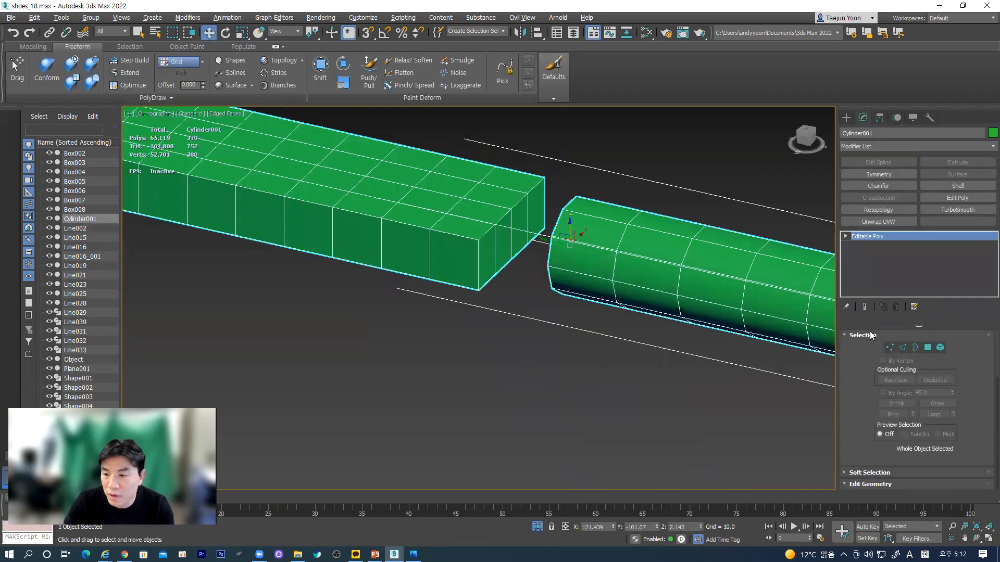
{"action": "left_click", "coordinate": [928, 347]}
{"action": "left_click", "coordinate": [488, 254]}
{"action": "left_click", "coordinate": [501, 245], "text": "ctrl"}
{"action": "left_click", "coordinate": [518, 234], "text": "ctrl"}
{"action": "left_click", "coordinate": [537, 221], "text": "ctrl"}
{"action": "middle_click_drag", "start_coordinate": [549, 271], "coordinate": [566, 229], "text": "alt"}
{"action": "left_click", "coordinate": [567, 229], "text": "ctrl"}
{"action": "middle_click_drag", "start_coordinate": [587, 309], "coordinate": [527, 307], "text": "alt"}
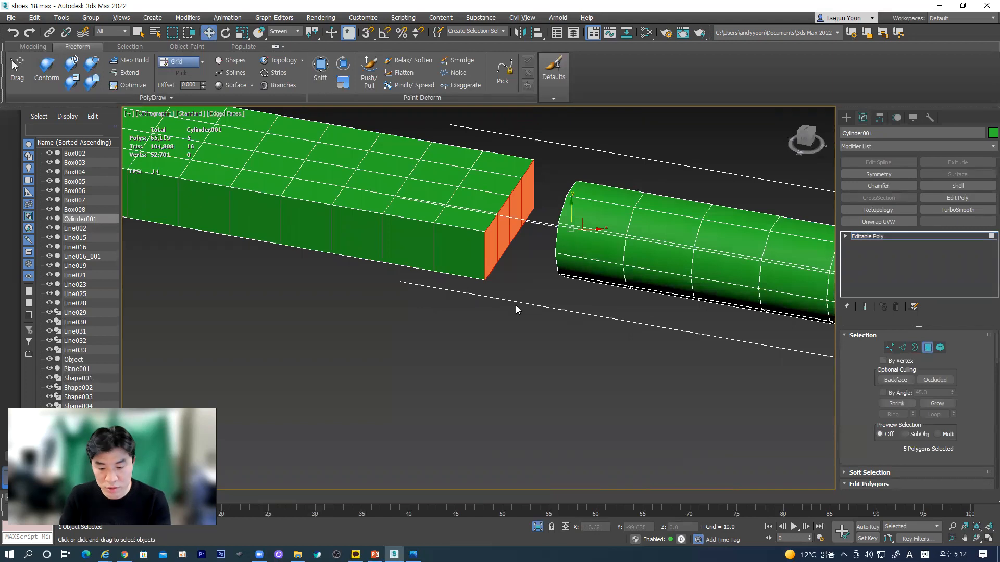
{"action": "key", "text": "Delete"}
- Bridge the open border of the strip's end to the cylinder's open border
{"action": "key", "text": "3"}
{"action": "left_click", "coordinate": [513, 192]}
{"action": "middle_click_drag", "start_coordinate": [512, 234], "coordinate": [569, 235], "text": "alt"}
{"action": "left_click", "coordinate": [582, 197], "text": "ctrl"}
{"action": "scroll", "coordinate": [863, 432], "scroll_direction": "down", "scroll_amount": 4}
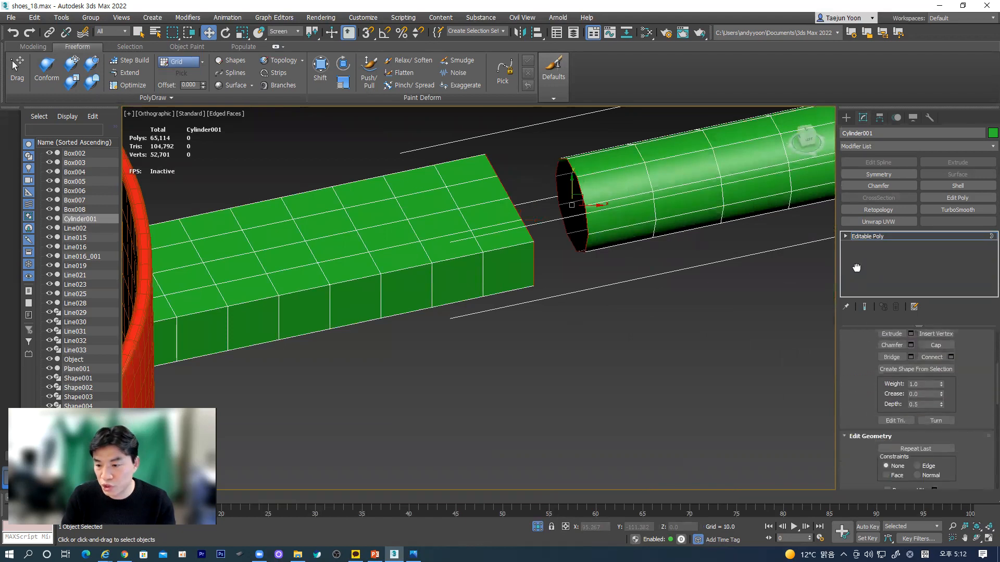
{"action": "left_click", "coordinate": [890, 357]}
{"action": "middle_click_drag", "start_coordinate": [651, 284], "coordinate": [546, 342], "text": "alt"}
{"action": "left_click_drag", "start_coordinate": [560, 245], "coordinate": [554, 246]}
{"action": "mouse_move", "coordinate": [574, 293]}
{"action": "middle_mouse_down", "text": "alt"}
{"action": "mouse_move", "coordinate": [602, 224]}
{"action": "mouse_move", "coordinate": [596, 239]}
{"action": "mouse_move", "coordinate": [565, 227]}
{"action": "mouse_move", "coordinate": [526, 172]}
{"action": "mouse_move", "coordinate": [543, 252]}
{"action": "mouse_move", "coordinate": [565, 280]}
{"action": "mouse_move", "coordinate": [590, 284]}
{"action": "middle_mouse_up", "text": "alt"}
{"action": "middle_click_drag", "start_coordinate": [555, 194], "coordinate": [669, 192], "text": "alt"}
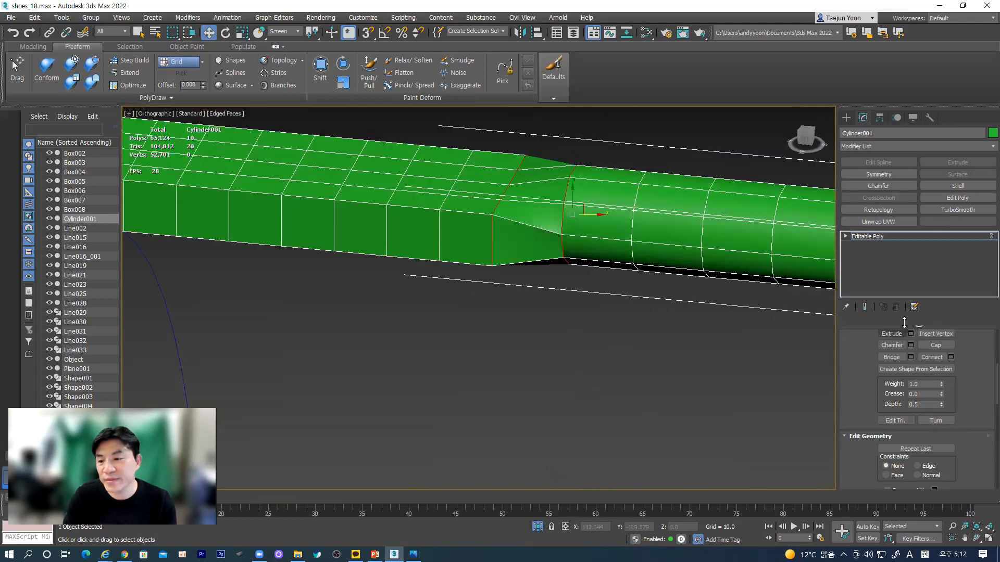
{"action": "left_click", "coordinate": [867, 237]}
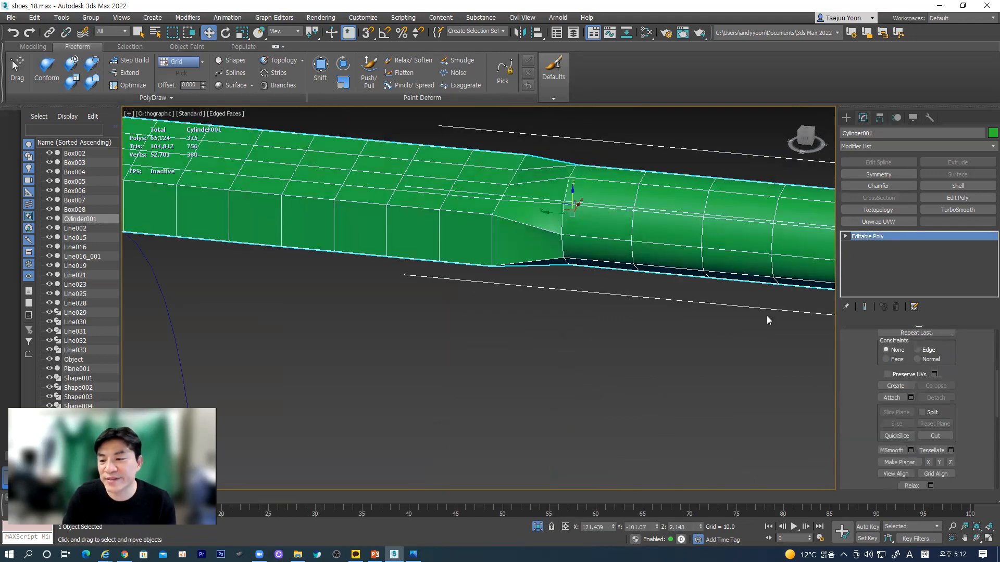
{"action": "left_click", "coordinate": [660, 286]}
{"action": "left_click", "coordinate": [657, 241]}
{"action": "scroll", "coordinate": [617, 307], "scroll_direction": "down", "scroll_amount": 5}
{"action": "middle_click_drag", "start_coordinate": [615, 307], "coordinate": [786, 363], "text": "alt"}
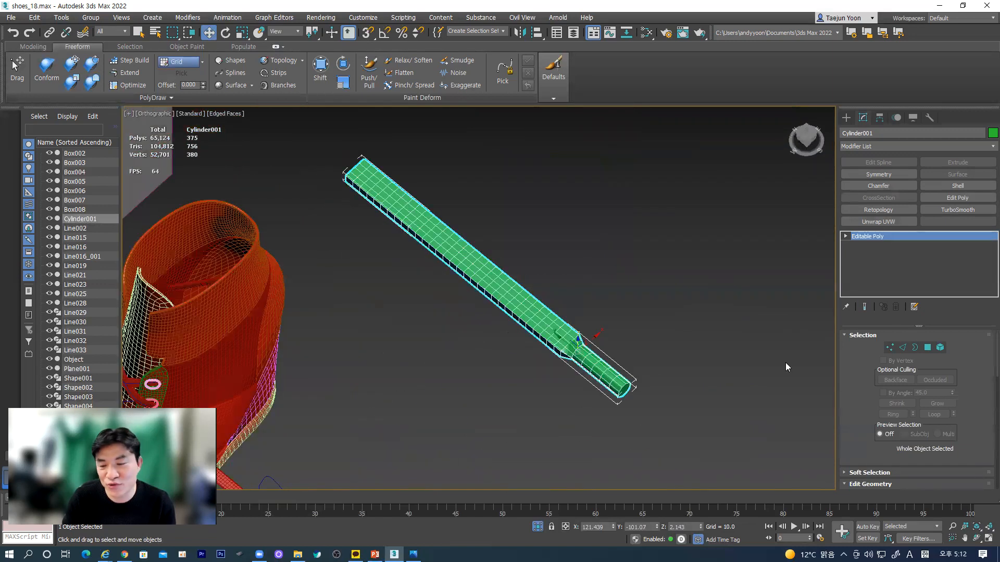
- Add a Retopology modifier to the joined lace mesh and compute it with a face count of 500
{"action": "left_click", "coordinate": [894, 211]}
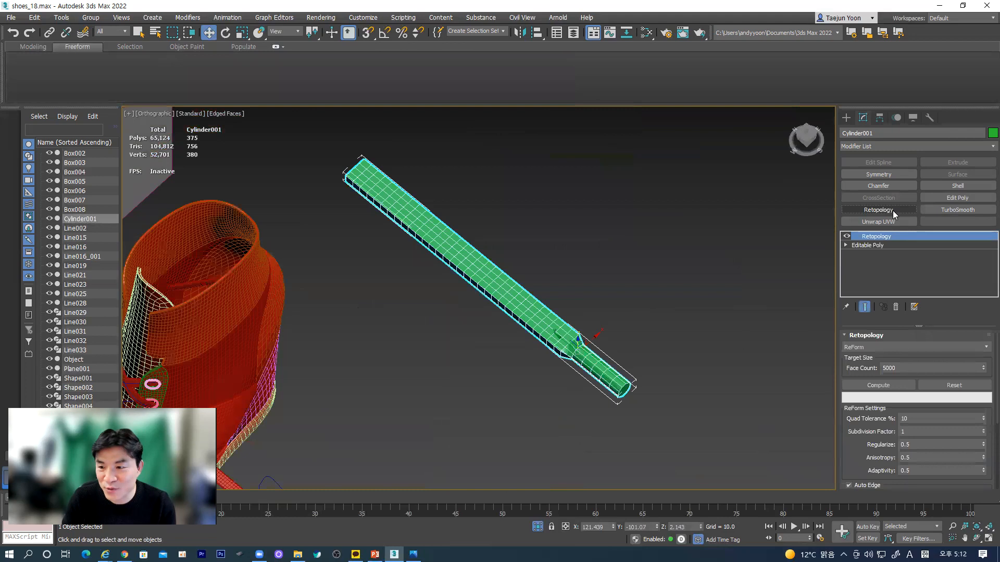
{"action": "double_click", "coordinate": [900, 368]}
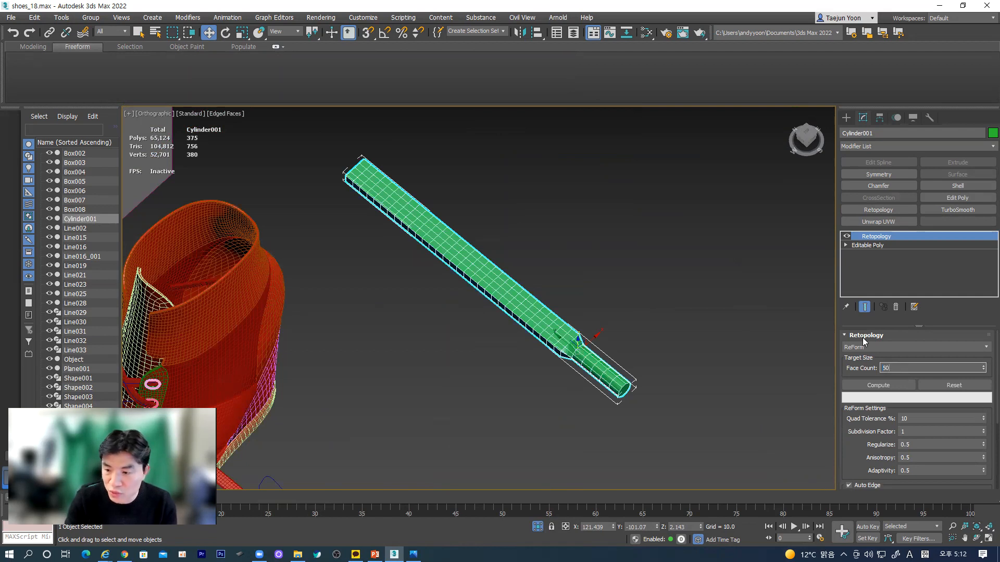
{"action": "left_click", "coordinate": [880, 385]}
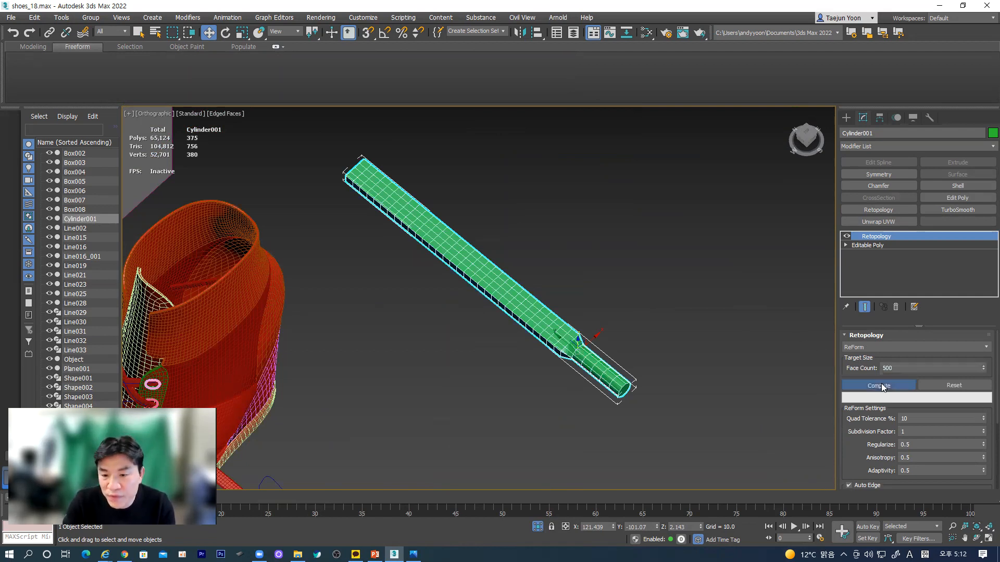
{"action": "middle_click_drag", "start_coordinate": [640, 377], "coordinate": [651, 338], "text": "alt"}
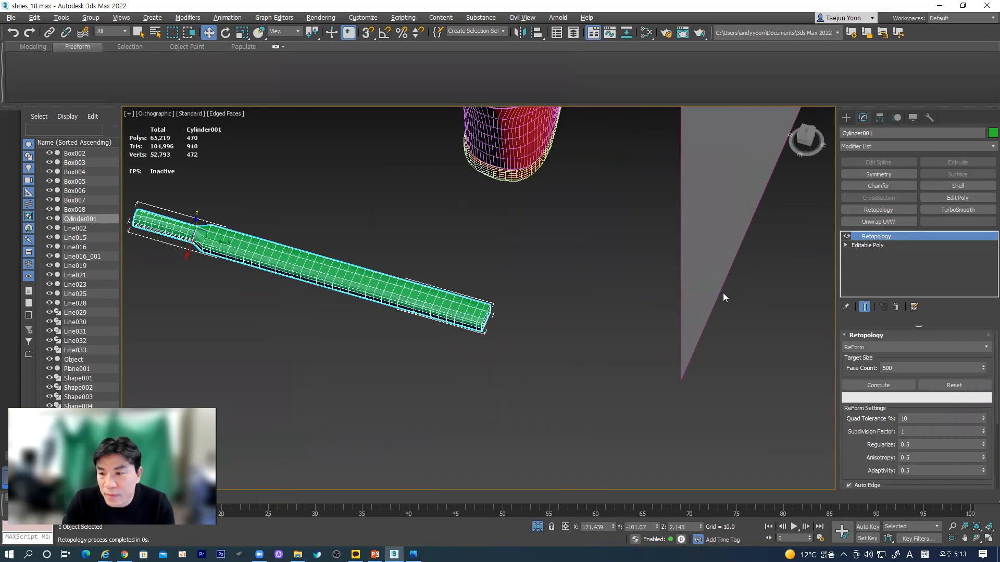
{"action": "middle_click_drag", "start_coordinate": [724, 294], "coordinate": [608, 371], "text": "alt"}
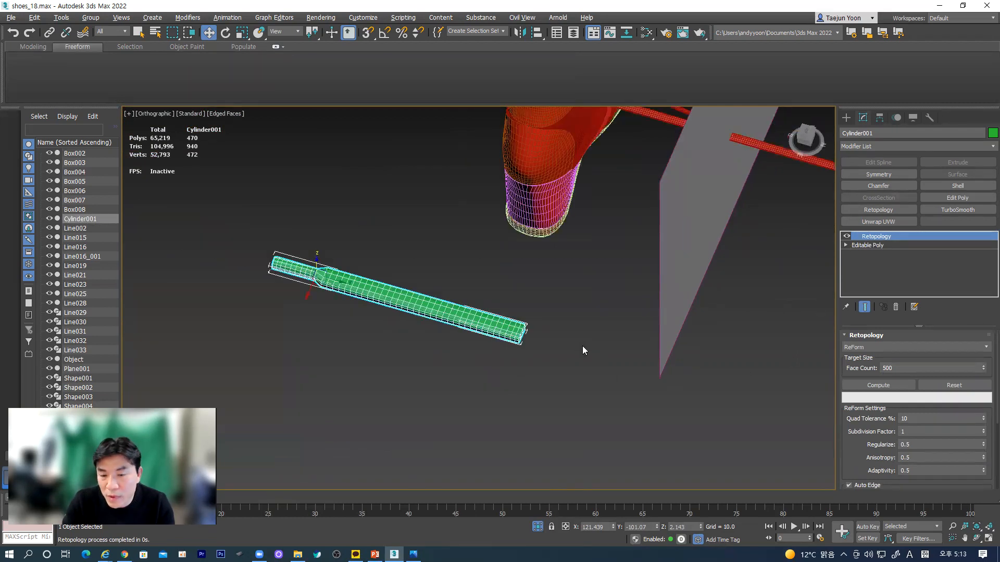
- Convert the retopologized lace mesh to an Editable Poly
{"action": "left_click", "coordinate": [861, 244]}
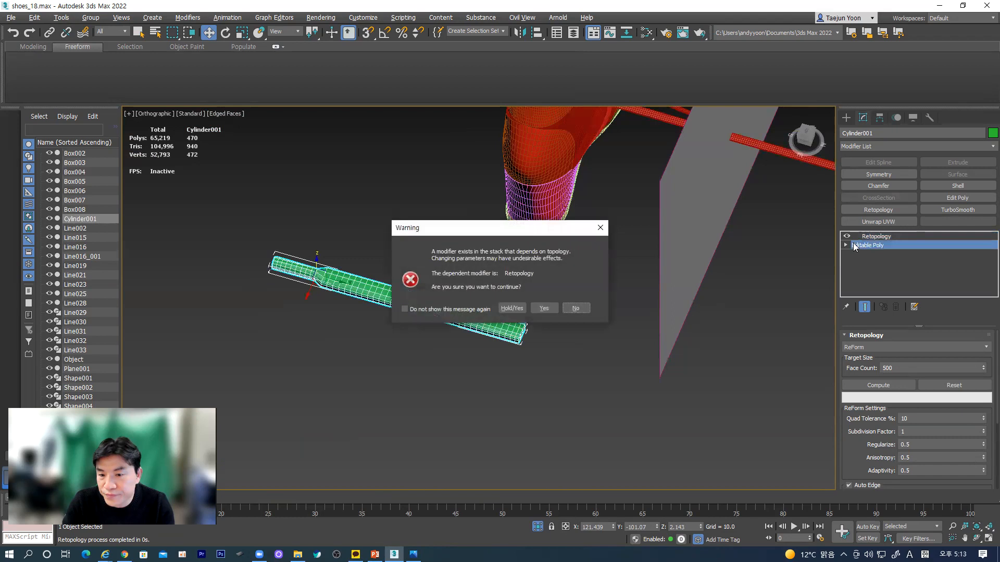
{"action": "left_click", "coordinate": [602, 227]}
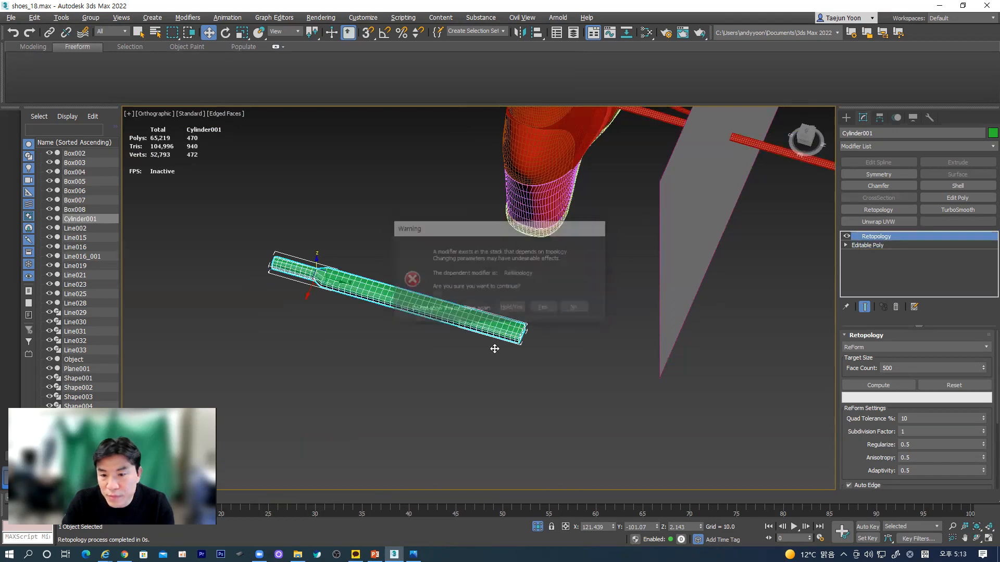
{"action": "right_click", "coordinate": [502, 320]}
{"action": "mouse_move", "coordinate": [540, 431]}
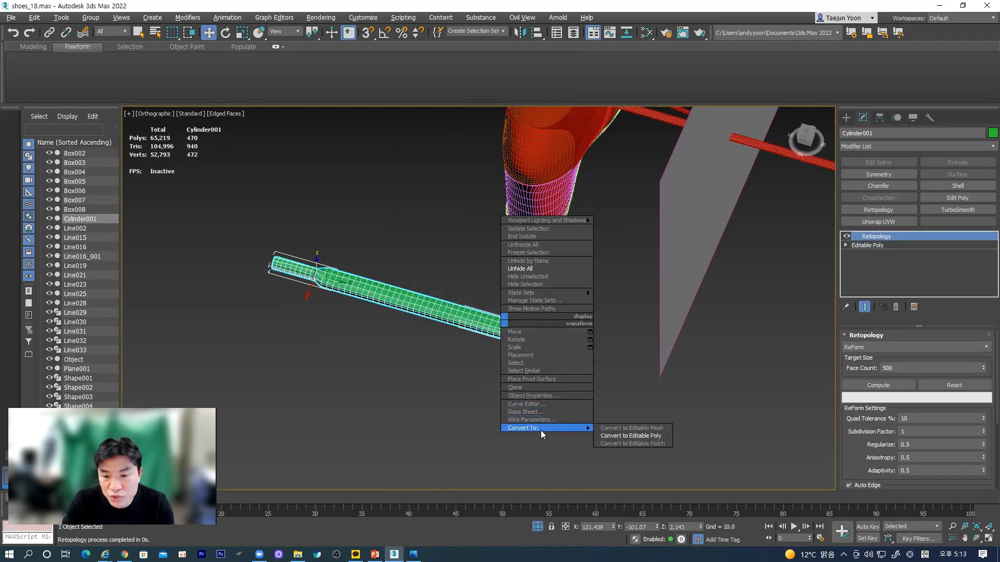
{"action": "left_click", "coordinate": [616, 436]}
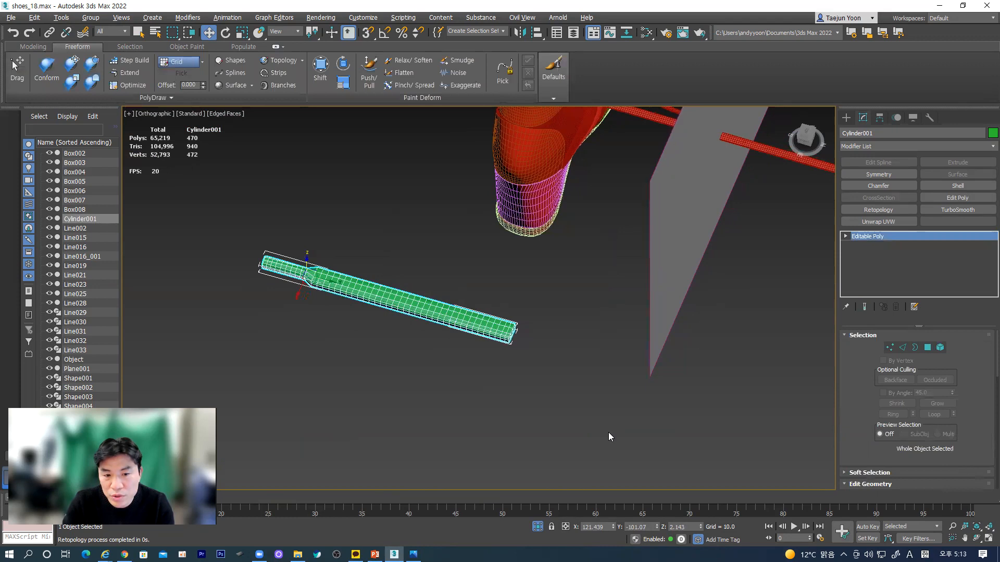
- Add a planar Symmetry modifier to the lace mesh with Z as the mirror axis, without flipping it
{"action": "left_click", "coordinate": [865, 176]}
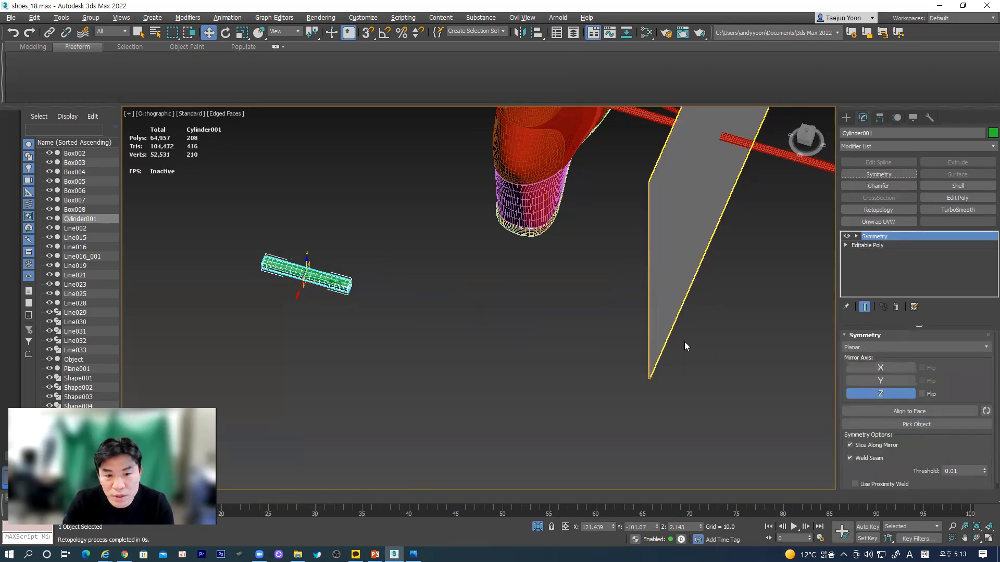
{"action": "left_click", "coordinate": [892, 382]}
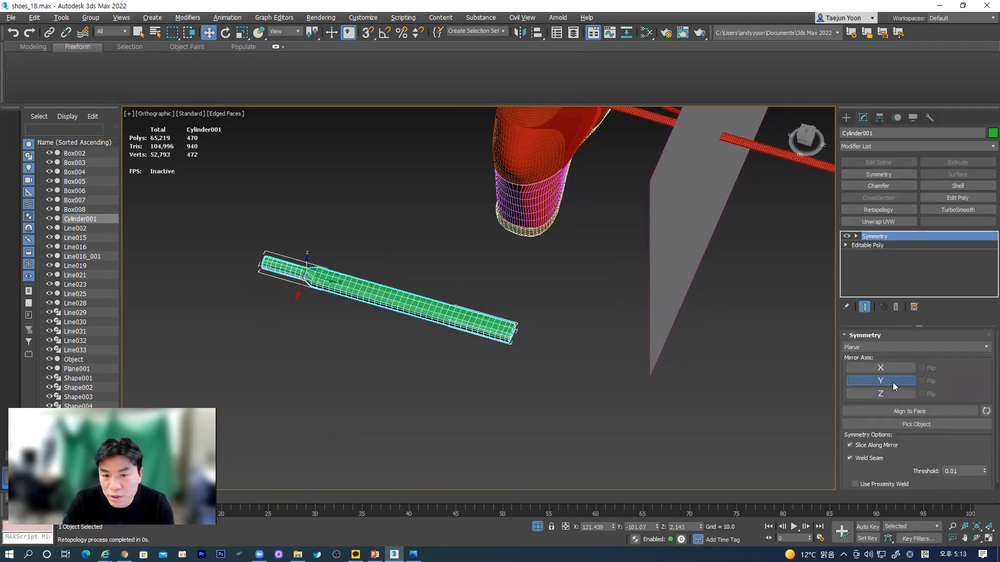
{"action": "left_click", "coordinate": [889, 370]}
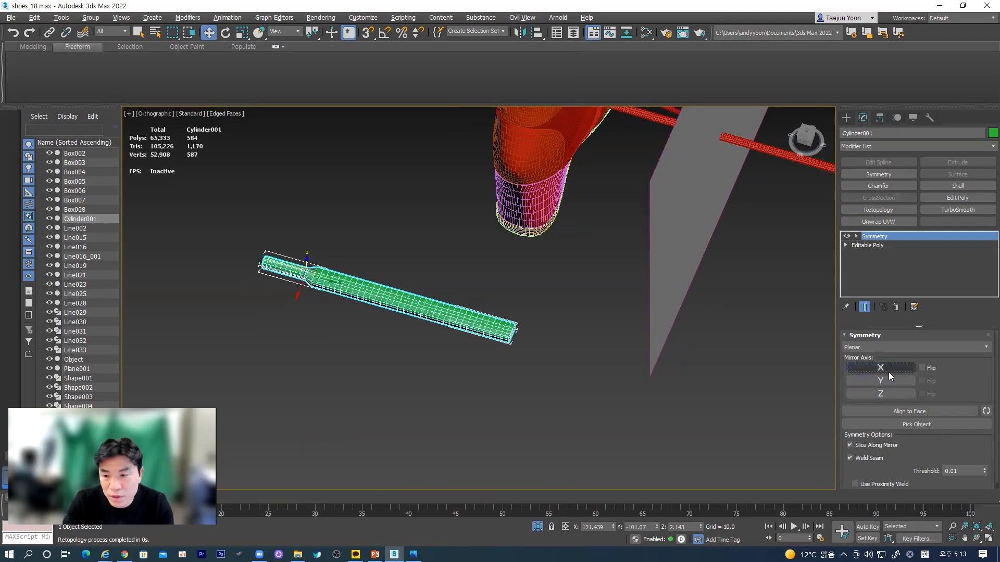
{"action": "left_click", "coordinate": [891, 394]}
{"action": "left_click", "coordinate": [922, 395]}
{"action": "middle_click_drag", "start_coordinate": [297, 289], "coordinate": [414, 360]}
{"action": "left_click", "coordinate": [921, 394]}
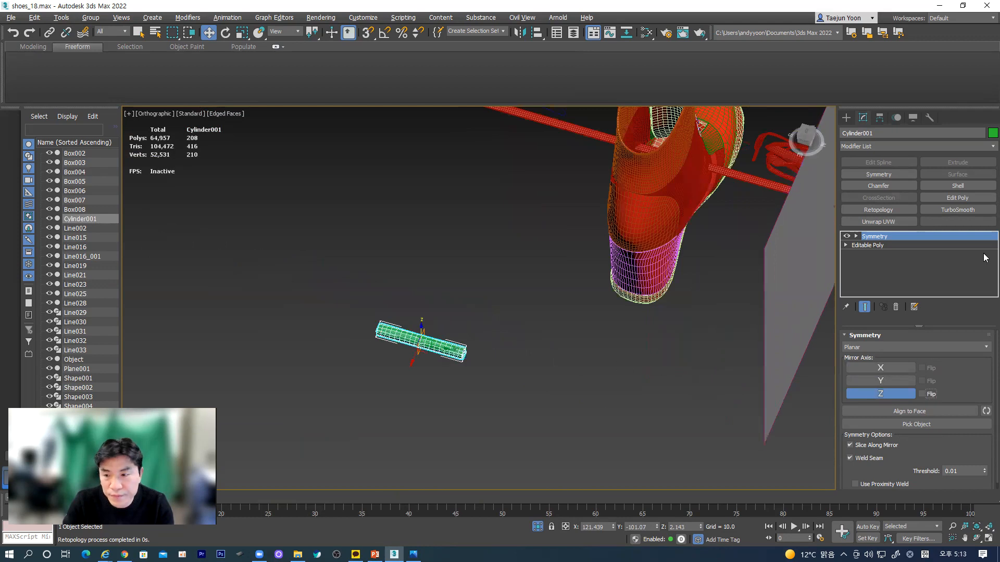
- Move the Symmetry mirror plane along the lace to about Y 12.7, using the View reference coordinate system
{"action": "left_click", "coordinate": [856, 235]}
{"action": "left_click", "coordinate": [871, 245]}
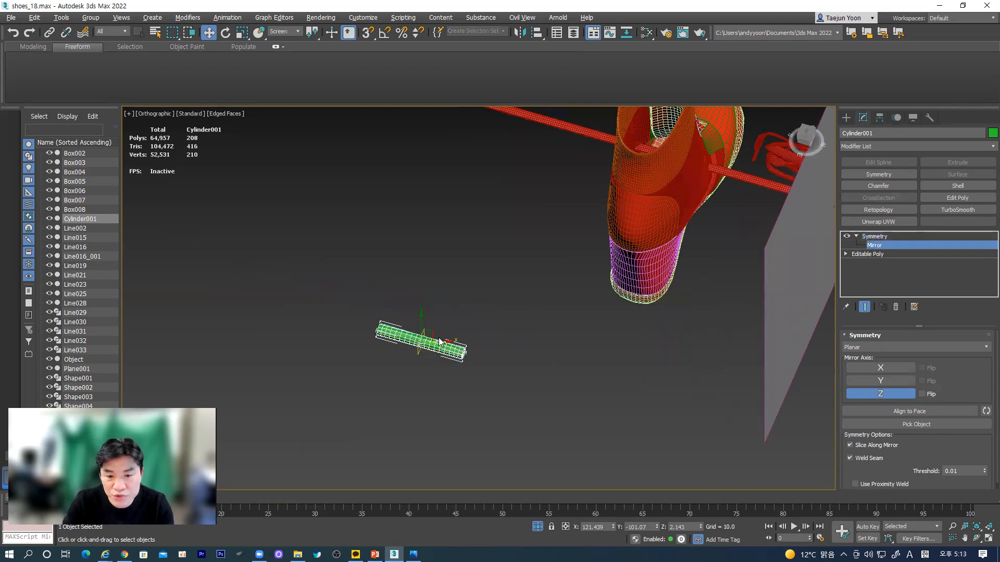
{"action": "left_click", "coordinate": [286, 31]}
{"action": "left_click", "coordinate": [276, 41]}
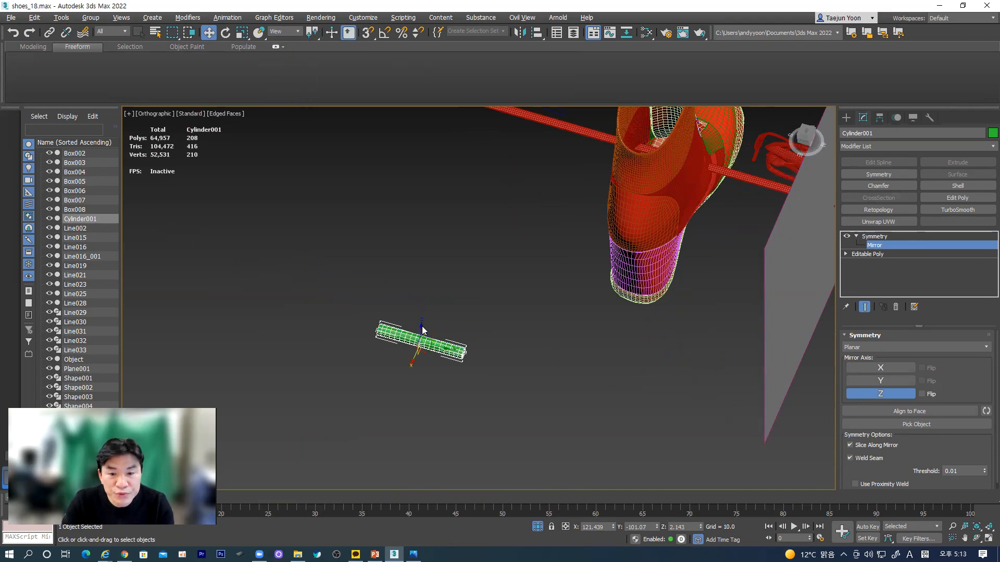
{"action": "key", "text": "z"}
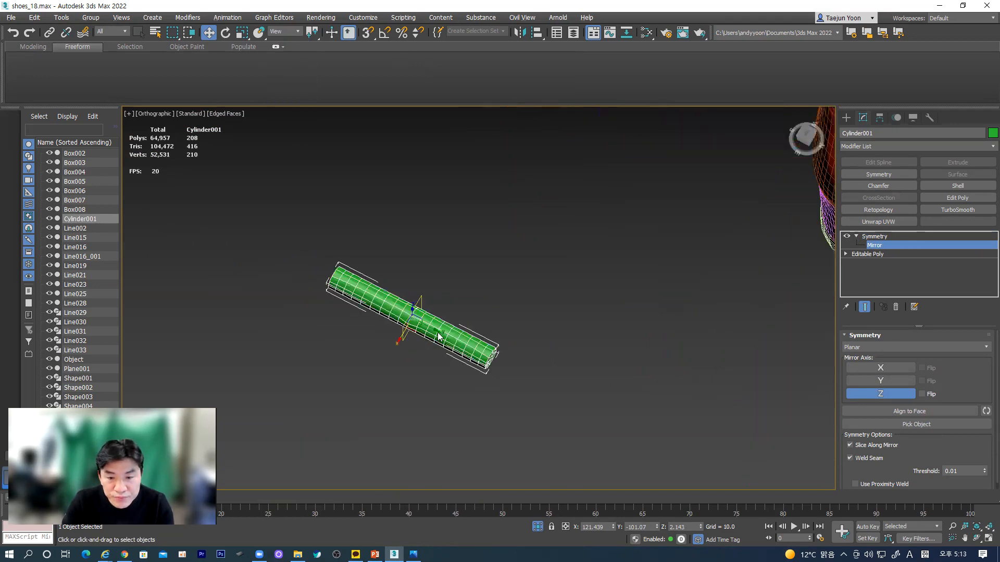
{"action": "left_click_drag", "start_coordinate": [437, 329], "coordinate": [586, 399]}
{"action": "middle_click_drag", "start_coordinate": [586, 399], "coordinate": [411, 311]}
{"action": "scroll", "coordinate": [412, 311], "scroll_direction": "down", "scroll_amount": 5}
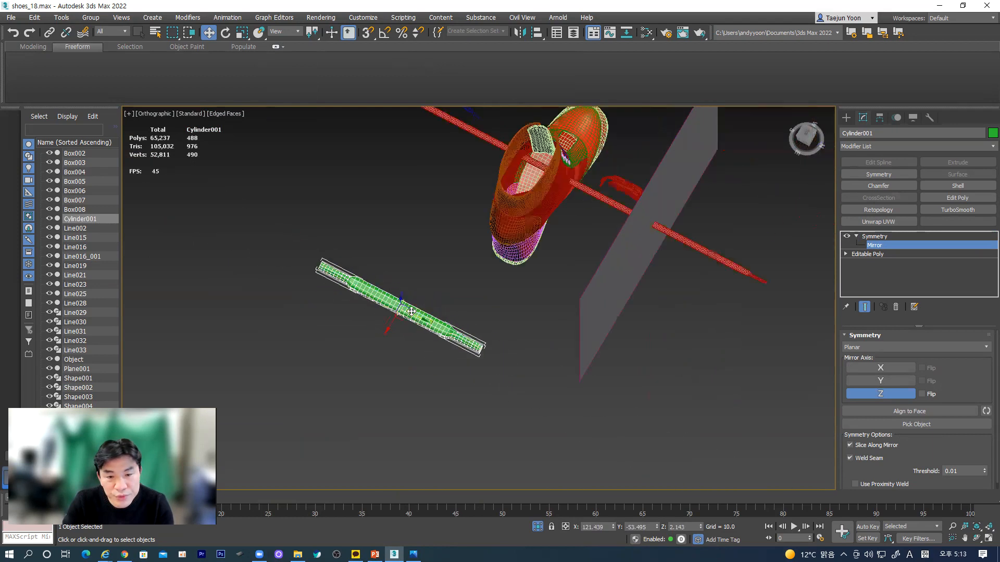
{"action": "left_click_drag", "start_coordinate": [416, 315], "coordinate": [483, 363]}
{"action": "scroll", "coordinate": [480, 363], "scroll_direction": "up", "scroll_amount": 5}
{"action": "scroll", "coordinate": [478, 360], "scroll_direction": "down", "scroll_amount": 3}
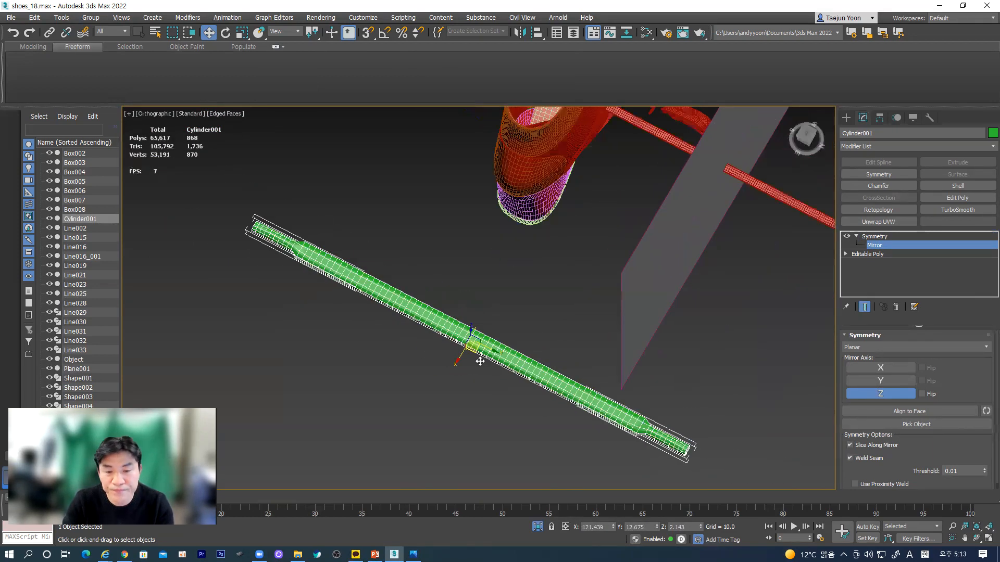
- Finish editing the mirror and convert the symmetrical lace to an Editable Poly
{"action": "left_click", "coordinate": [869, 237]}
{"action": "left_click", "coordinate": [703, 341]}
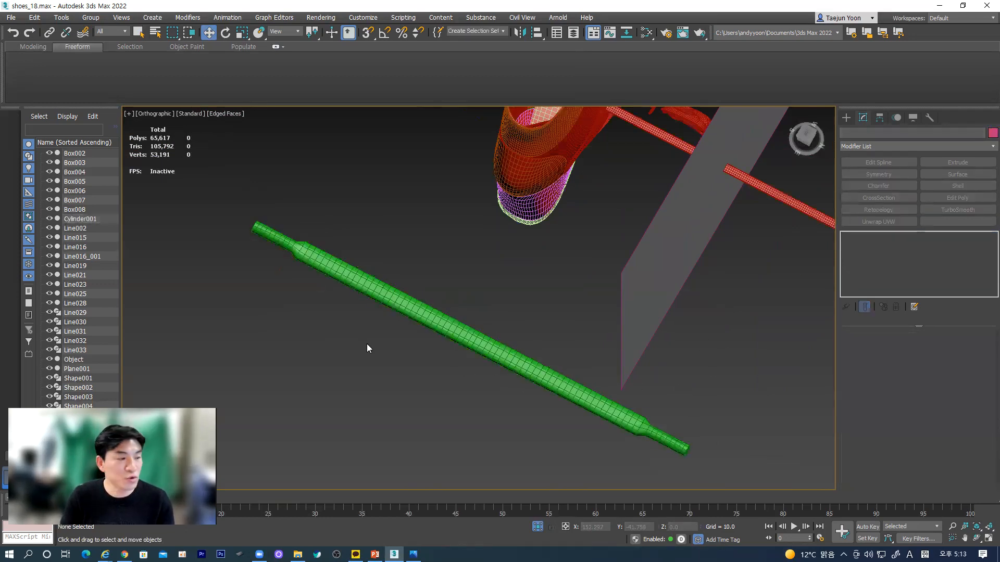
{"action": "scroll", "coordinate": [446, 379], "scroll_direction": "down", "scroll_amount": 6}
{"action": "middle_click_drag", "start_coordinate": [455, 388], "coordinate": [499, 376], "text": "alt"}
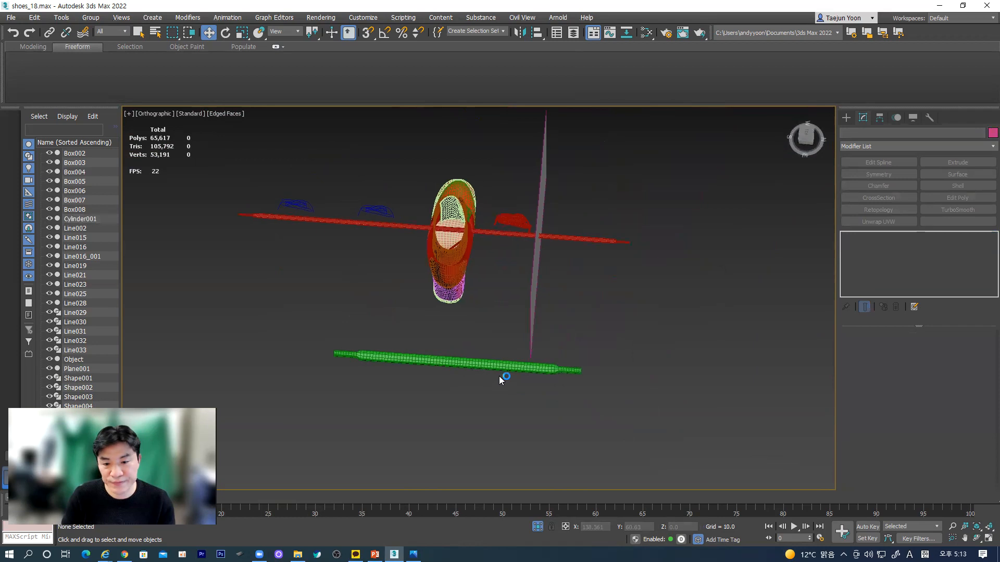
{"action": "left_click", "coordinate": [493, 364]}
{"action": "right_click", "coordinate": [492, 365]}
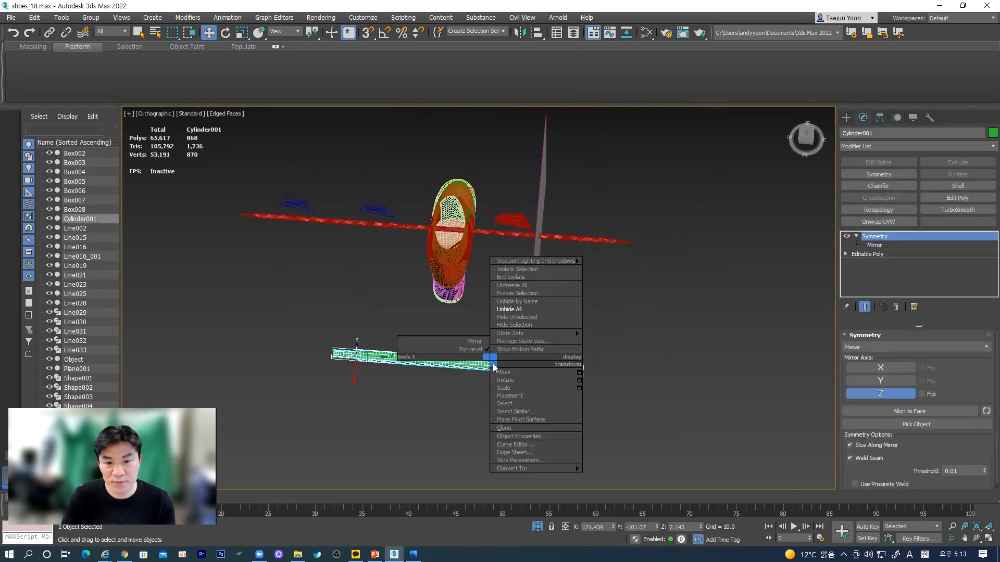
{"action": "mouse_move", "coordinate": [545, 468]}
{"action": "left_click", "coordinate": [624, 478]}
- Apply the PathDeform (WSM) modifier to the green symmetrical lace and assign the looping spline Line031 as its path
{"action": "middle_click_drag", "start_coordinate": [623, 473], "coordinate": [426, 252], "text": "alt"}
{"action": "scroll", "coordinate": [426, 252], "scroll_direction": "up", "scroll_amount": 5}
{"action": "middle_click_drag", "start_coordinate": [537, 229], "coordinate": [474, 374]}
{"action": "left_click", "coordinate": [536, 344]}
{"action": "left_click", "coordinate": [536, 343]}
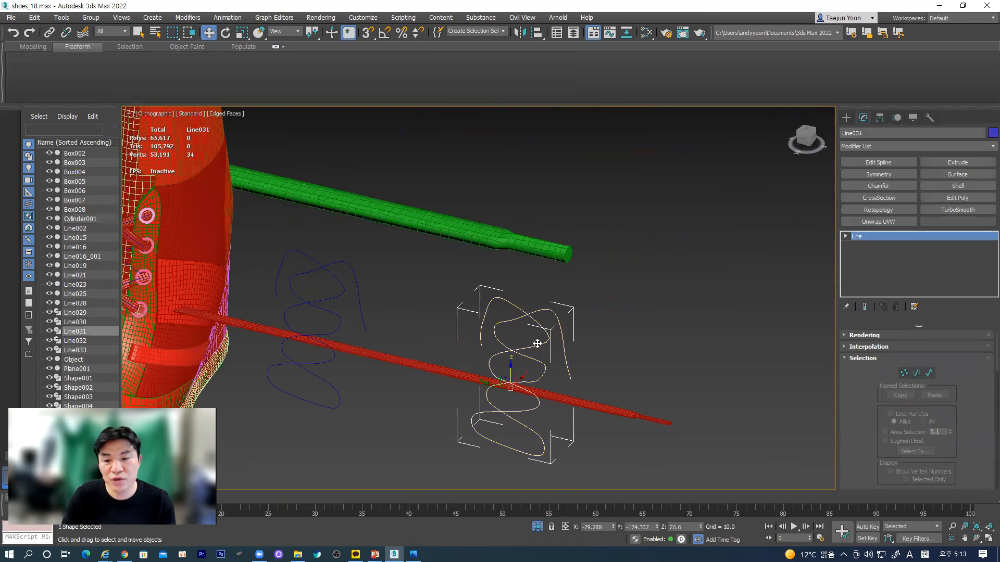
{"action": "left_click", "coordinate": [516, 236]}
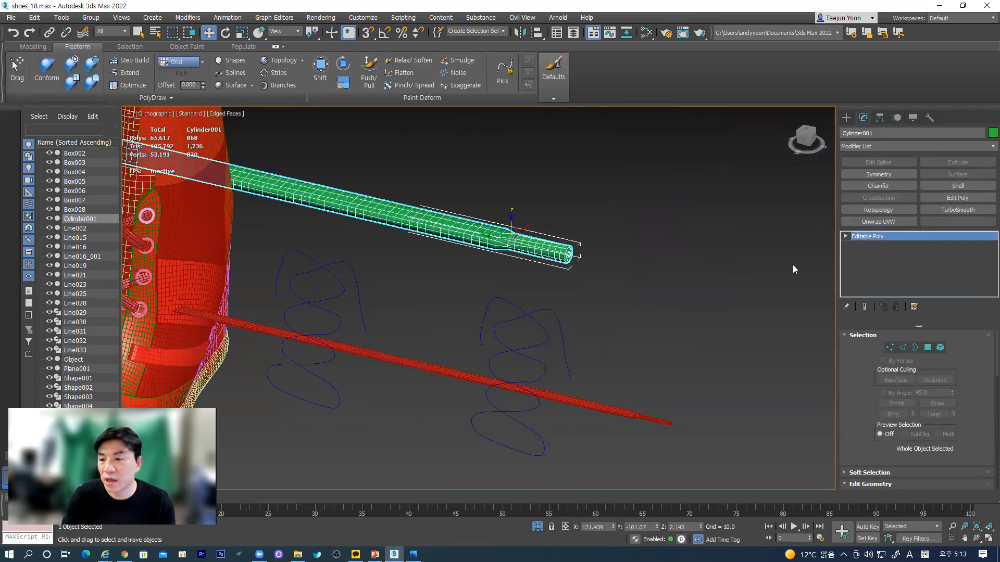
{"action": "left_click", "coordinate": [873, 147]}
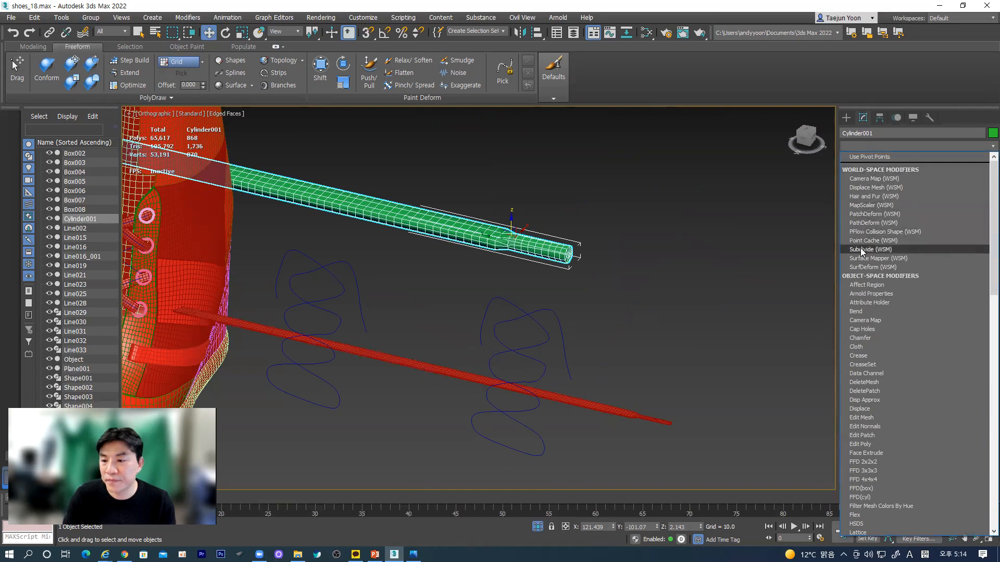
{"action": "left_click", "coordinate": [886, 223]}
{"action": "left_click", "coordinate": [915, 365]}
{"action": "left_click", "coordinate": [570, 365]}
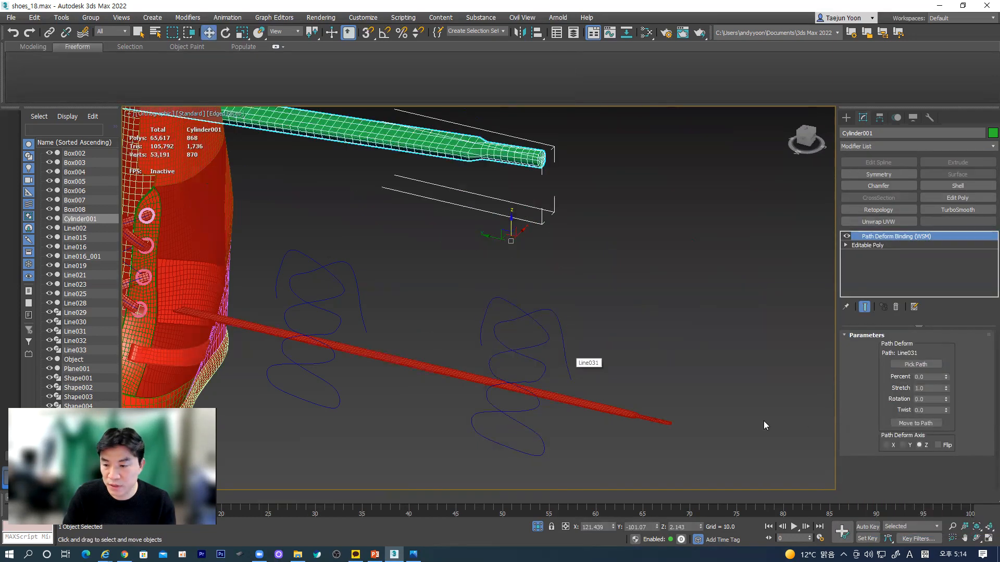
- Move the lace onto its path and compare the X and Y deform axes, returning to Z
{"action": "left_click", "coordinate": [932, 423]}
{"action": "middle_click_drag", "start_coordinate": [581, 384], "coordinate": [536, 268]}
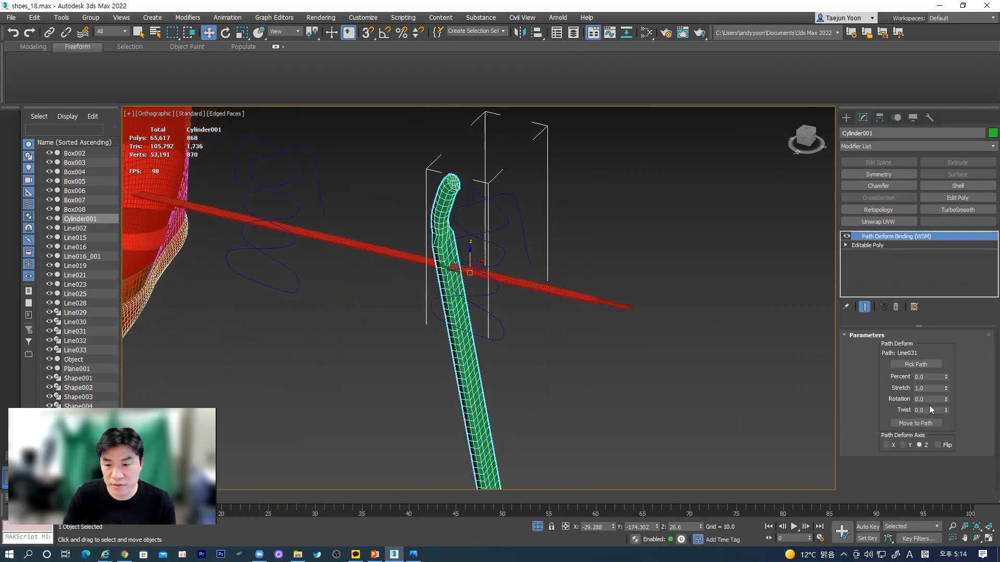
{"action": "left_click", "coordinate": [888, 445]}
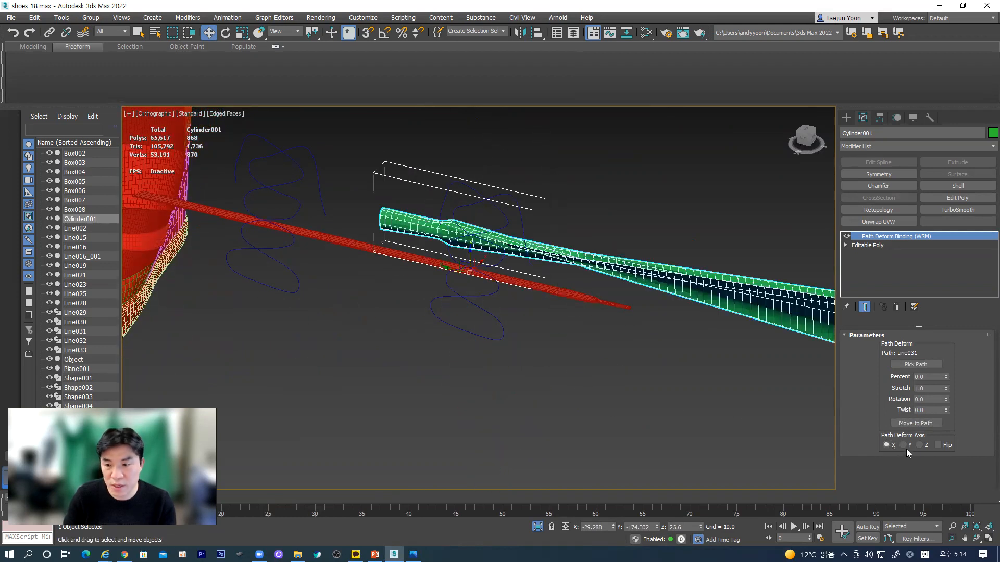
{"action": "left_click", "coordinate": [904, 446]}
{"action": "left_click", "coordinate": [919, 446]}
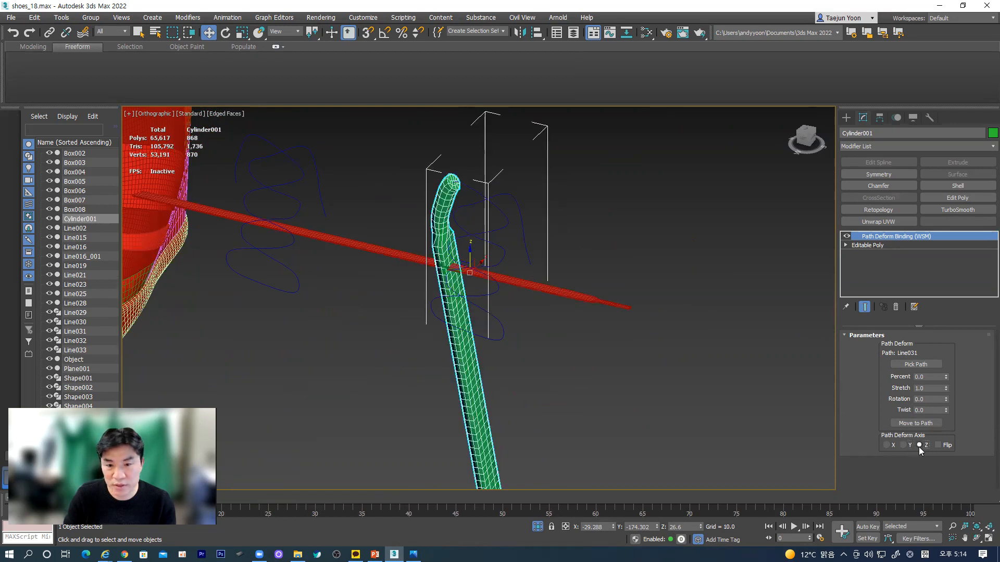
- Slide the lace along the looping path by setting Percent to 82, Rotation to 41.5 and Twist to 61
{"action": "left_click_drag", "start_coordinate": [946, 379], "coordinate": [944, 293]}
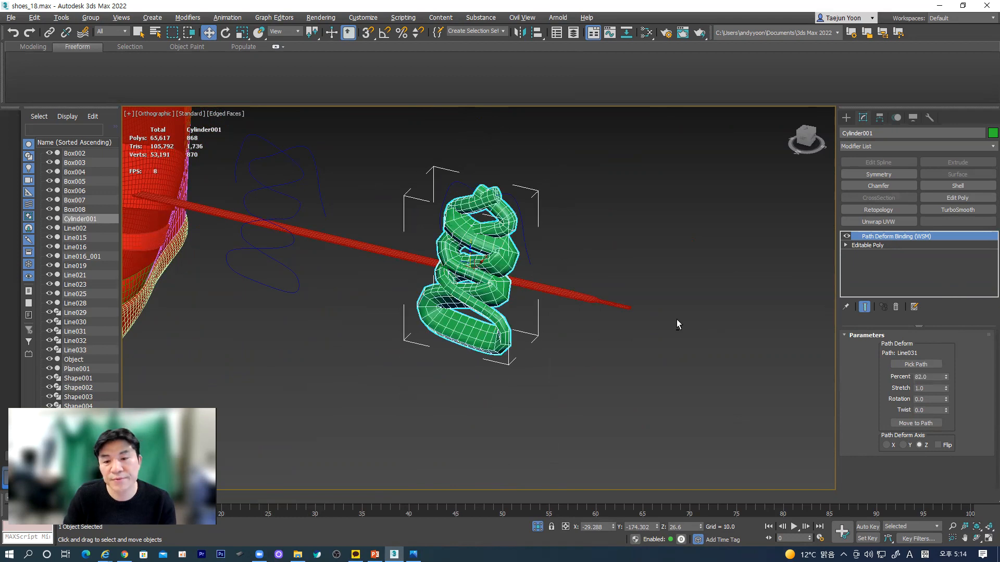
{"action": "middle_click_drag", "start_coordinate": [677, 324], "coordinate": [691, 308], "text": "alt"}
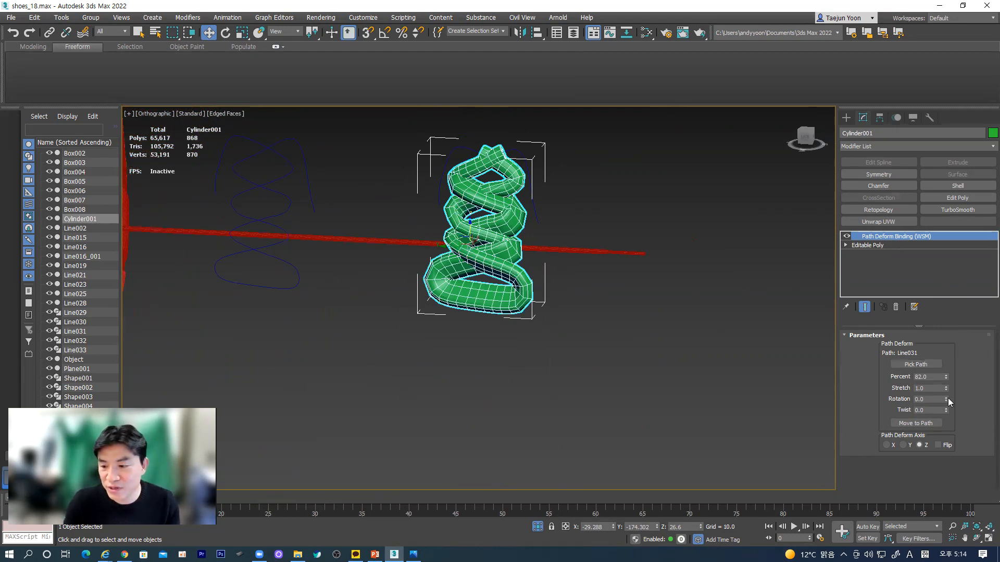
{"action": "left_click_drag", "start_coordinate": [946, 399], "coordinate": [967, 294]}
{"action": "left_click_drag", "start_coordinate": [948, 398], "coordinate": [596, 342]}
{"action": "left_click", "coordinate": [594, 339]}
{"action": "left_click", "coordinate": [438, 258]}
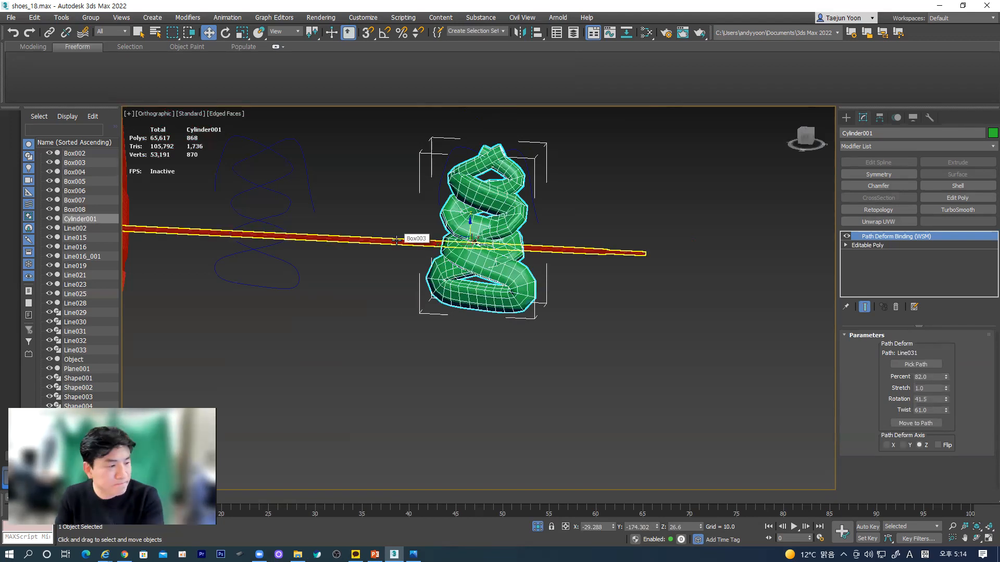
- Delete the deformed lace and open the recent scene shoes_22.max, continuing past the missing external files
{"action": "key", "text": "Delete"}
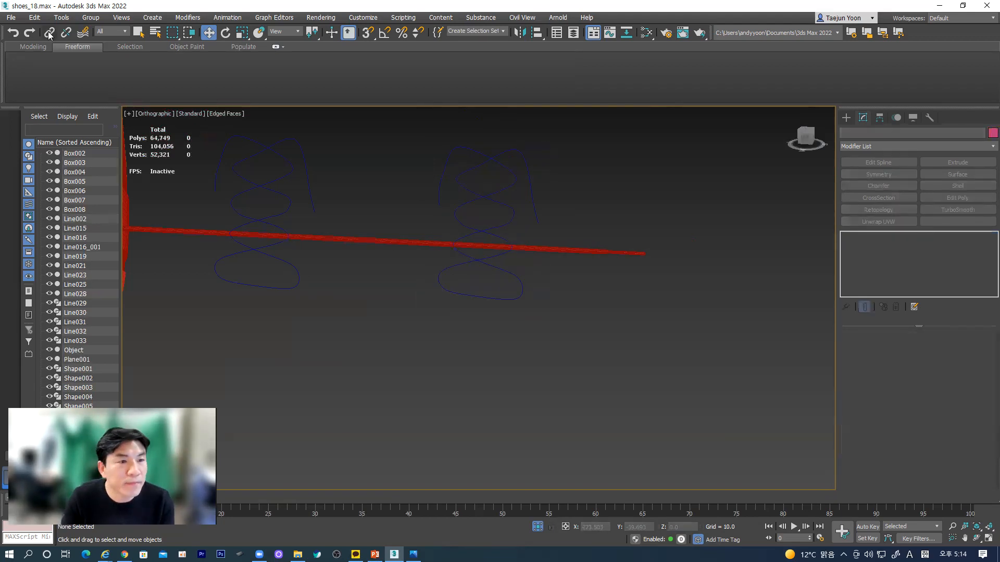
{"action": "left_click", "coordinate": [11, 18]}
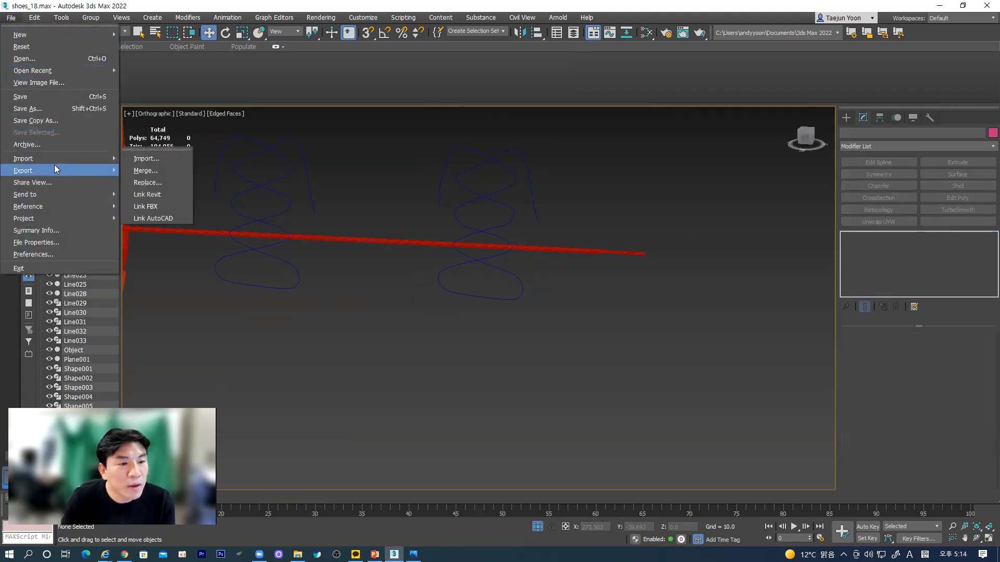
{"action": "mouse_move", "coordinate": [56, 73]}
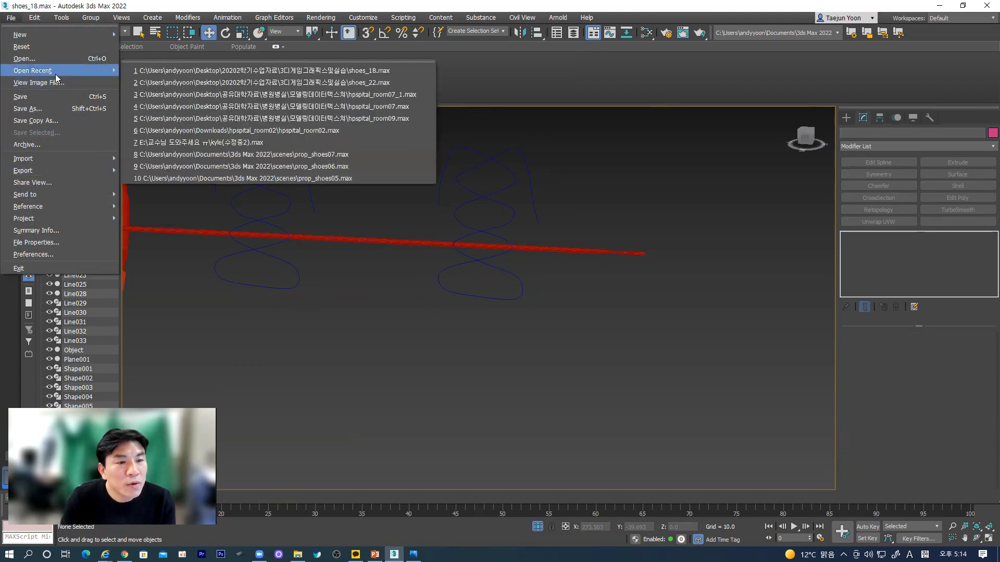
{"action": "left_click", "coordinate": [264, 83]}
{"action": "left_click", "coordinate": [510, 297]}
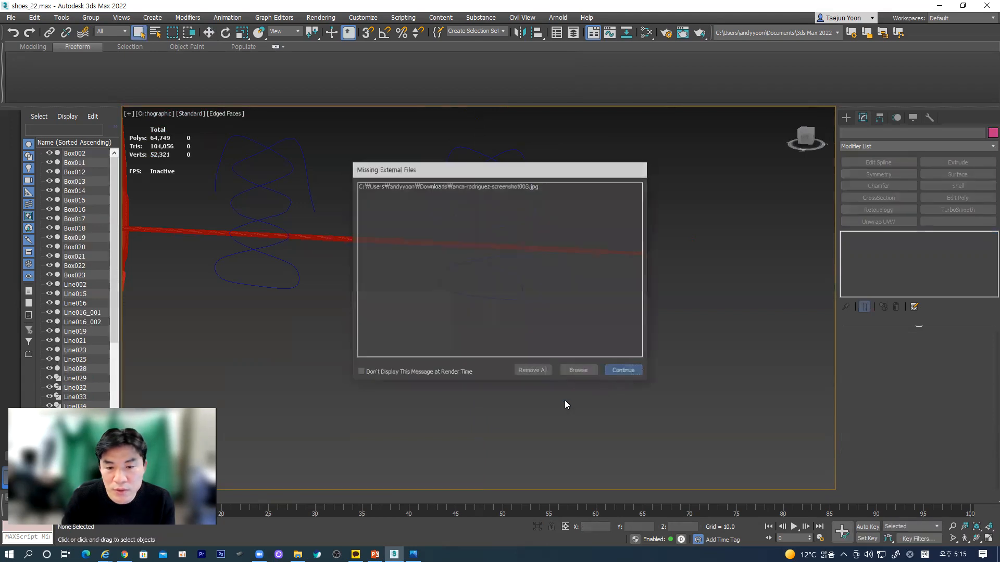
{"action": "key", "text": "Return"}
{"action": "left_click", "coordinate": [544, 292]}
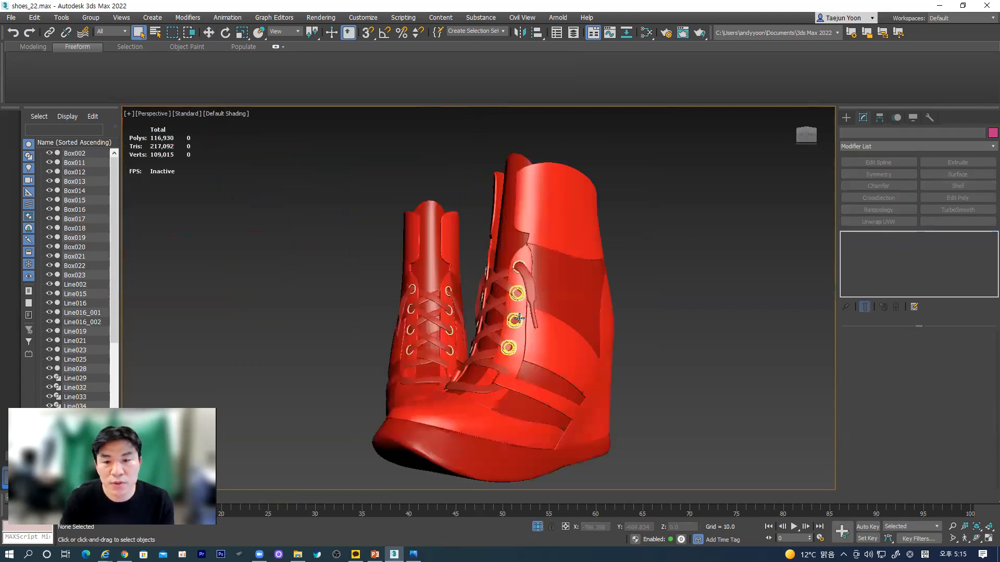
- Select the open end border of the lace segment Box016 at the boot's lowest side eyelet, with edged faces shown
{"action": "scroll", "coordinate": [479, 323], "scroll_direction": "up", "scroll_amount": 6}
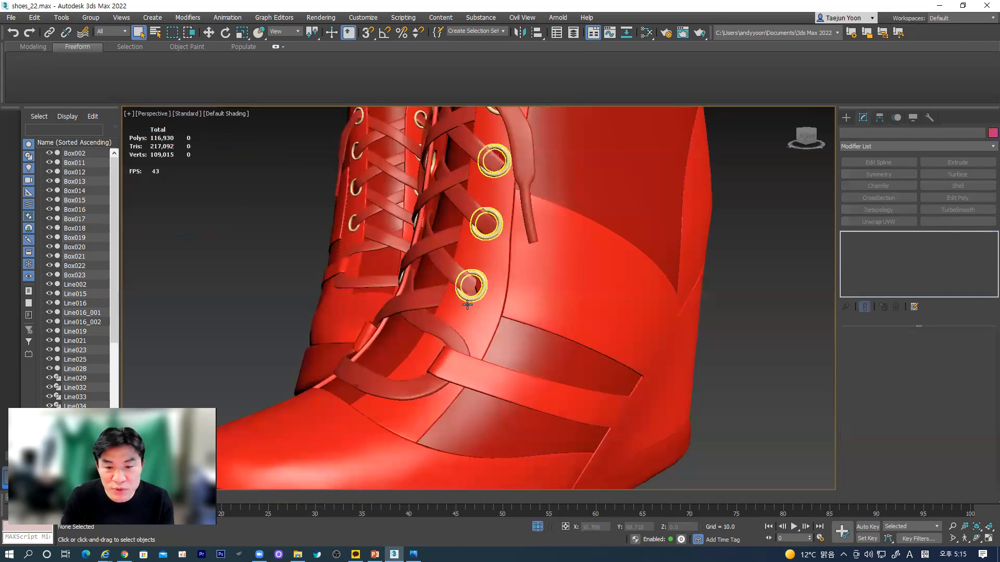
{"action": "left_click", "coordinate": [461, 276]}
{"action": "middle_click_drag", "start_coordinate": [480, 310], "coordinate": [474, 290], "text": "alt"}
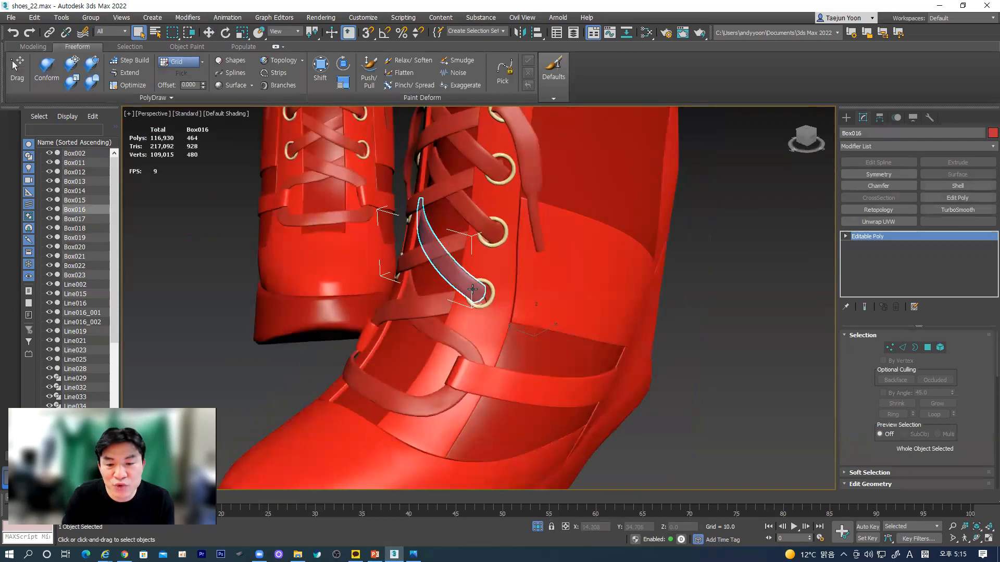
{"action": "scroll", "coordinate": [473, 289], "scroll_direction": "up", "scroll_amount": 6}
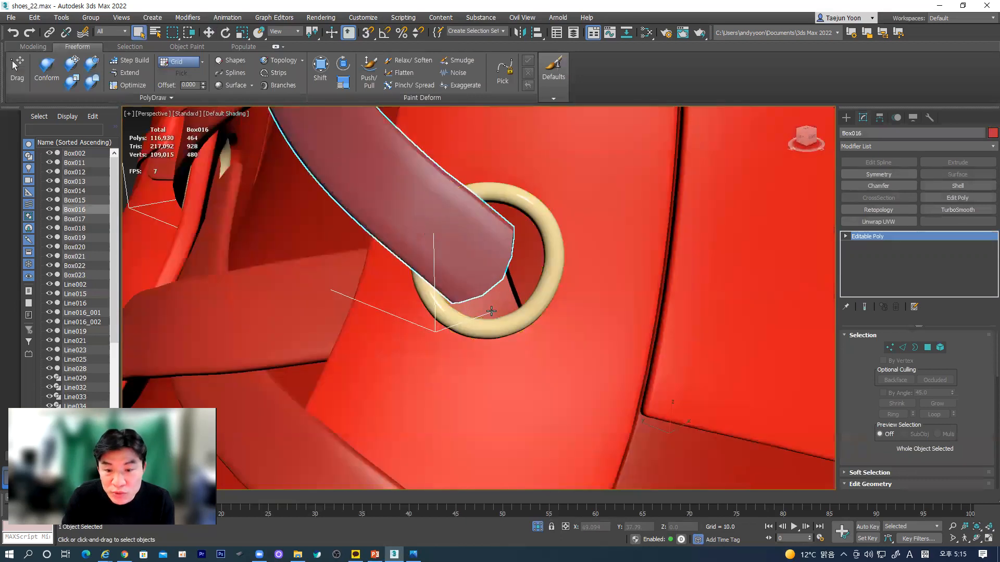
{"action": "middle_click_drag", "start_coordinate": [495, 278], "coordinate": [490, 300], "text": "alt"}
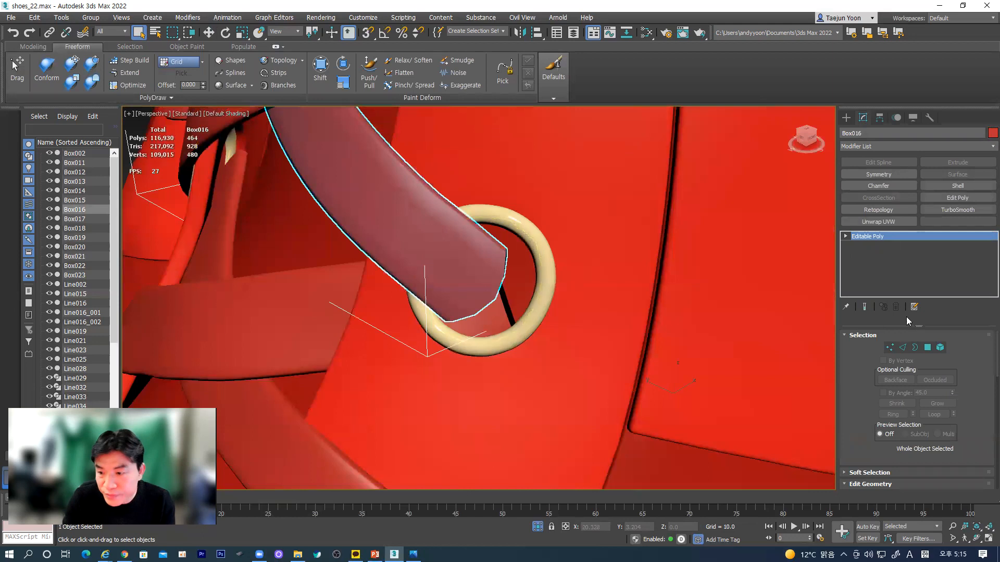
{"action": "left_click", "coordinate": [915, 347]}
{"action": "middle_click_drag", "start_coordinate": [504, 319], "coordinate": [435, 327], "text": "alt"}
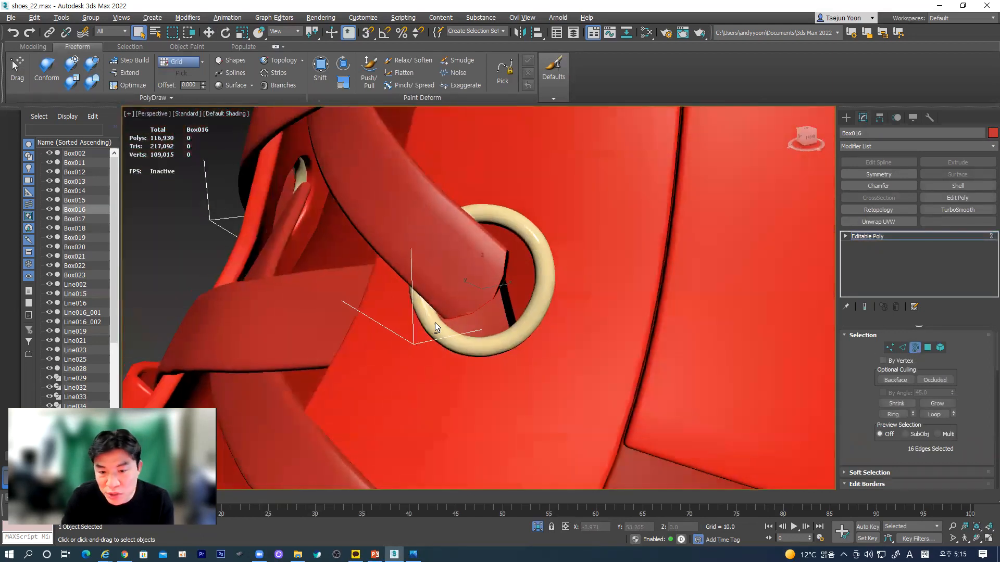
{"action": "key", "text": "F4"}
{"action": "middle_click_drag", "start_coordinate": [549, 301], "coordinate": [533, 308], "text": "alt"}
{"action": "left_click", "coordinate": [209, 32]}
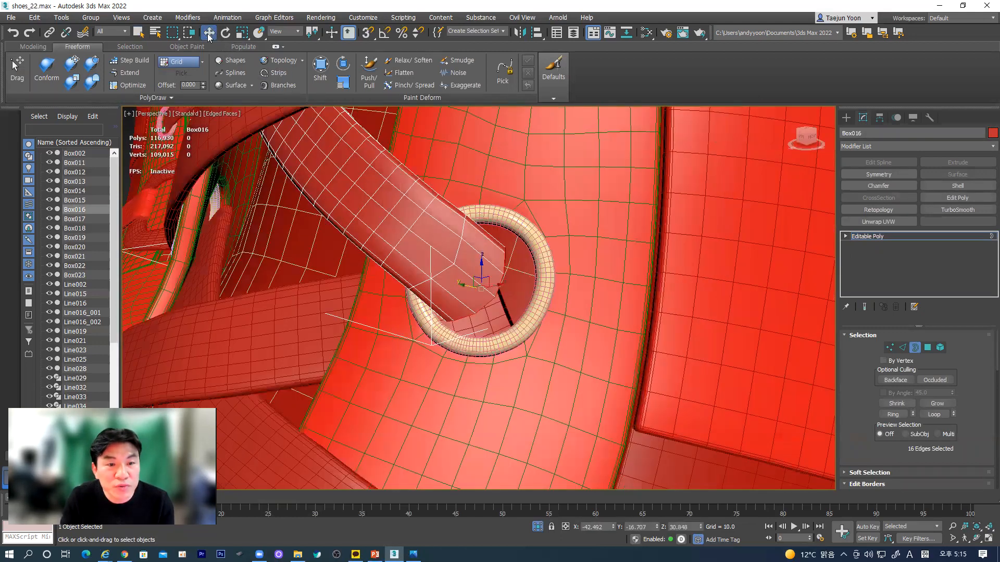
- Try to extrude the lace's end border into the eyelet in the View coordinate system, and undo it
{"action": "middle_click_drag", "start_coordinate": [490, 285], "coordinate": [492, 304], "text": "alt"}
{"action": "scroll", "coordinate": [483, 317], "scroll_direction": "up", "scroll_amount": 5}
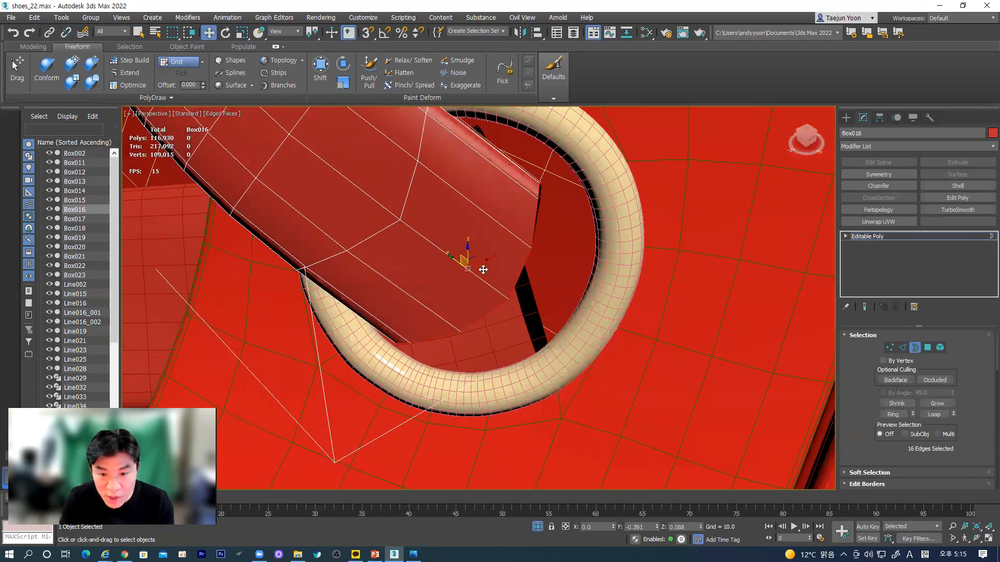
{"action": "right_click", "coordinate": [501, 282], "text": "shift"}
{"action": "left_click", "coordinate": [489, 332]}
{"action": "left_click_drag", "start_coordinate": [473, 259], "coordinate": [541, 300], "text": "shift"}
{"action": "mouse_move", "coordinate": [565, 308]}
{"action": "middle_mouse_down", "text": "alt"}
{"action": "mouse_move", "coordinate": [587, 312]}
{"action": "mouse_move", "coordinate": [592, 274]}
{"action": "mouse_move", "coordinate": [572, 308]}
{"action": "middle_mouse_up", "text": "alt"}
{"action": "key", "text": "ctrl+z"}
{"action": "middle_click_drag", "start_coordinate": [543, 357], "coordinate": [470, 361], "text": "alt"}
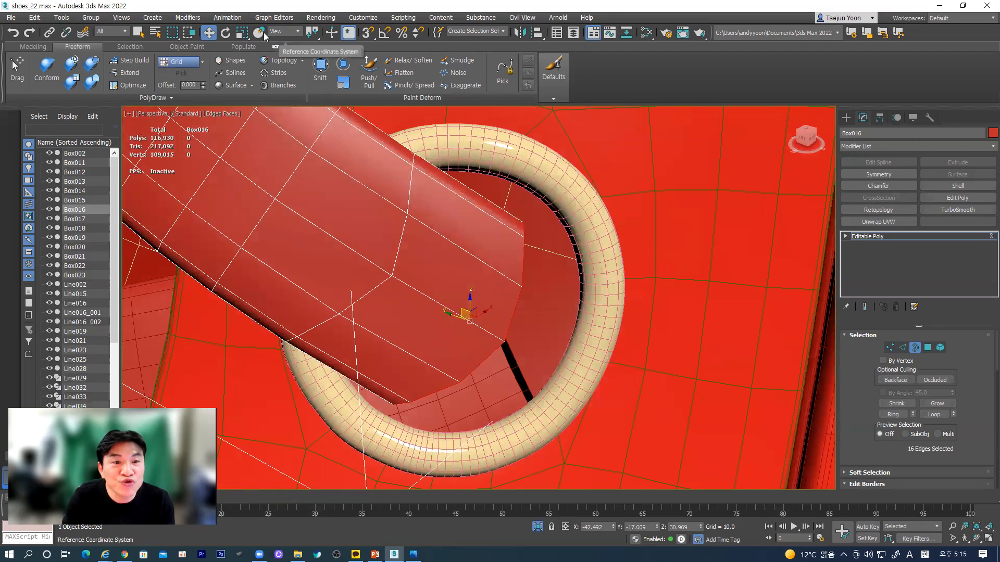
- Set the reference coordinate system to Screen and extrude the lace's end border along its direction toward the eyelet's lower rim
{"action": "left_click", "coordinate": [284, 31]}
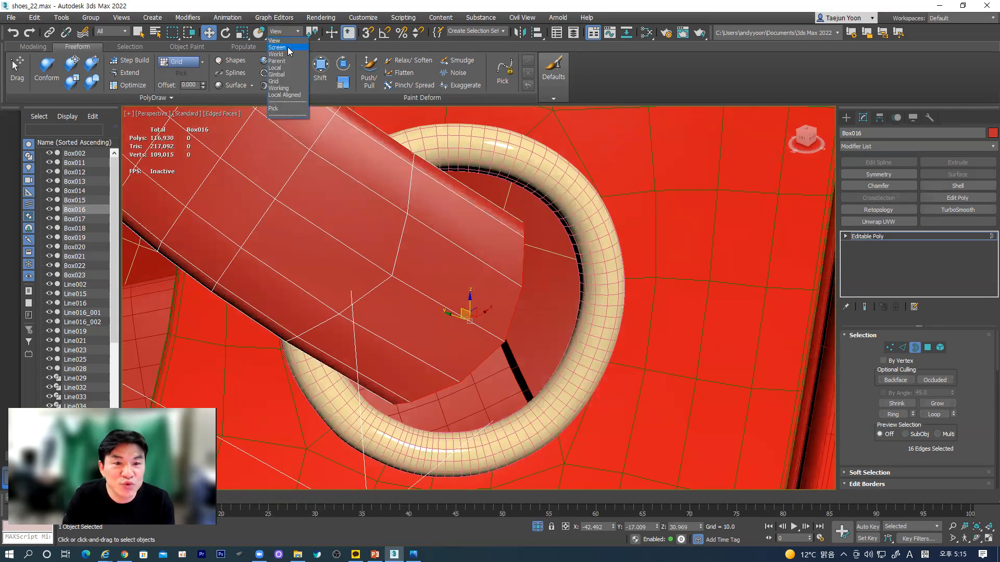
{"action": "left_click", "coordinate": [287, 47]}
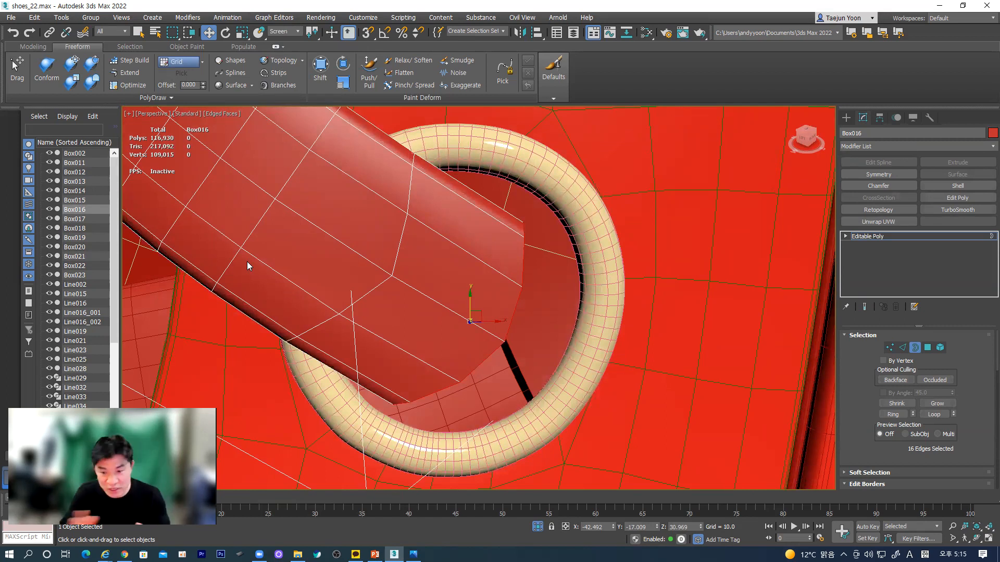
{"action": "middle_click_drag", "start_coordinate": [427, 342], "coordinate": [404, 326]}
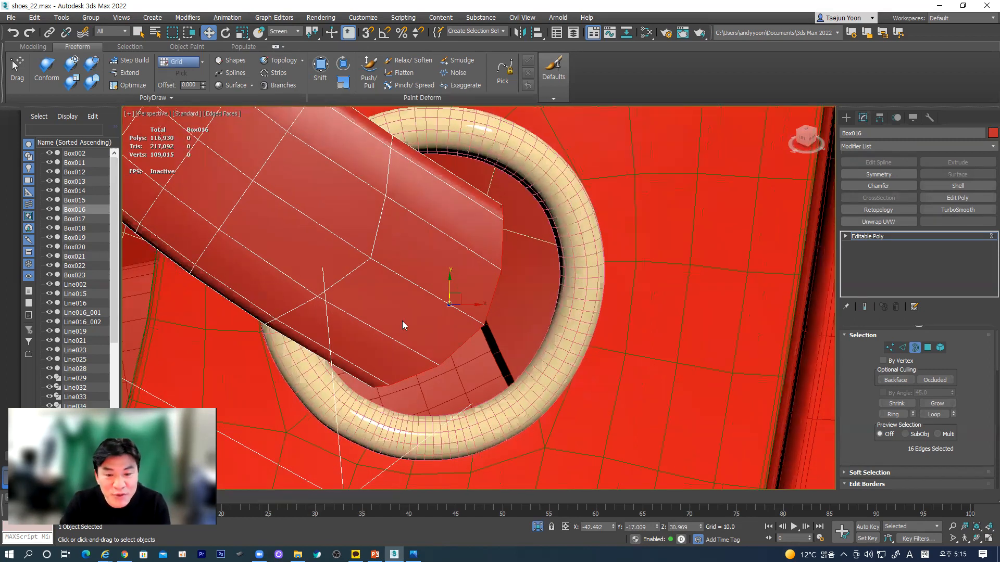
{"action": "scroll", "coordinate": [432, 337], "scroll_direction": "up", "scroll_amount": 3}
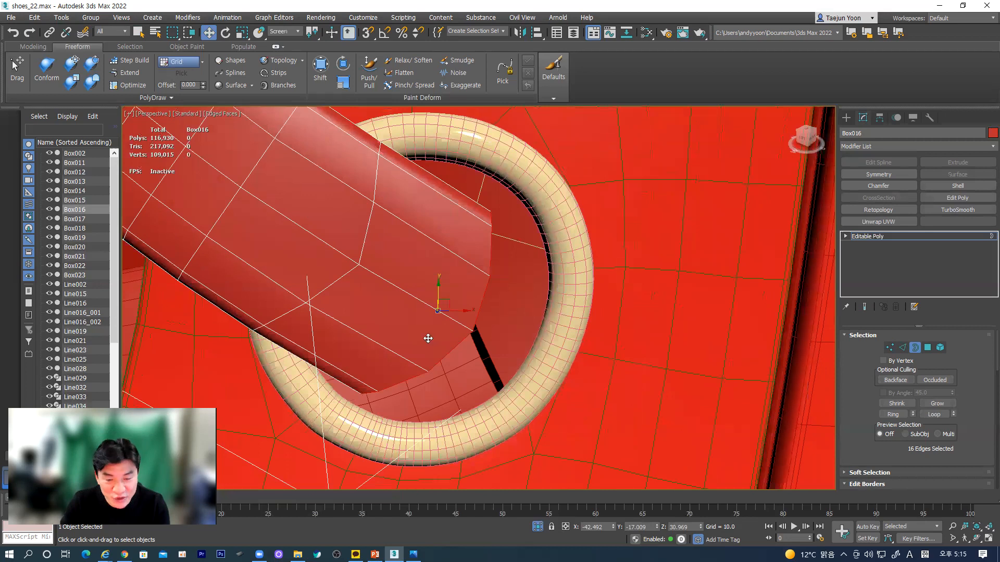
{"action": "scroll", "coordinate": [428, 340], "scroll_direction": "down", "scroll_amount": 3}
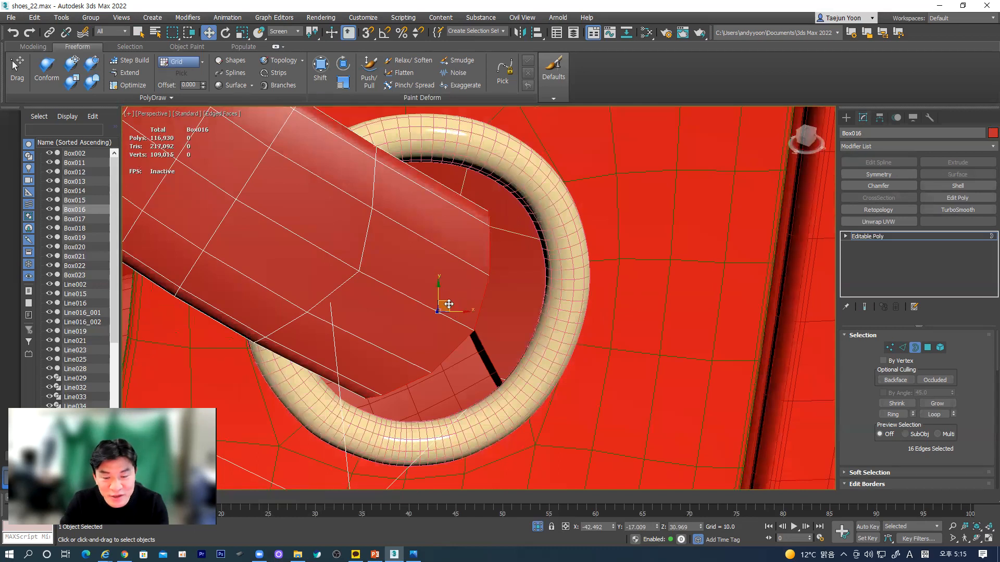
{"action": "left_click_drag", "start_coordinate": [449, 304], "coordinate": [560, 371], "text": "shift"}
- Push the extruded end border down into the eyelet hole, to about X -41.4, Y -18.0, Z 29.8
{"action": "middle_click_drag", "start_coordinate": [588, 406], "coordinate": [518, 340], "text": "alt"}
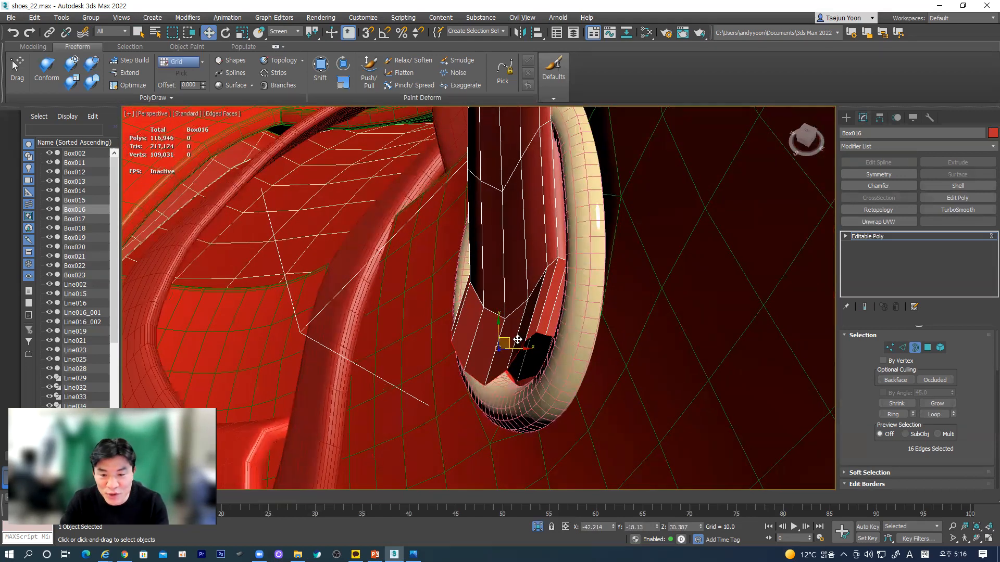
{"action": "left_click_drag", "start_coordinate": [512, 340], "coordinate": [553, 346]}
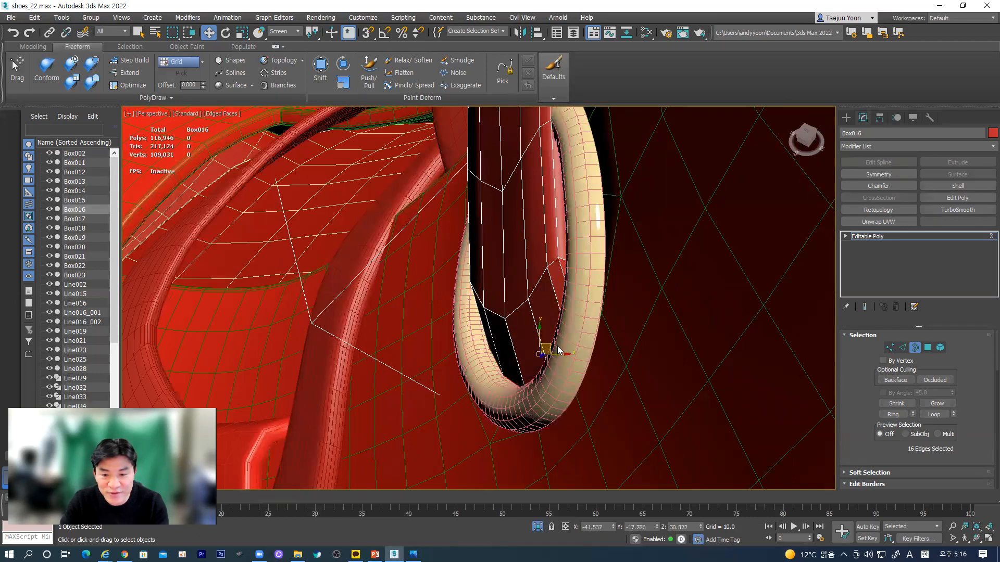
{"action": "middle_click_drag", "start_coordinate": [552, 345], "coordinate": [549, 315], "text": "alt"}
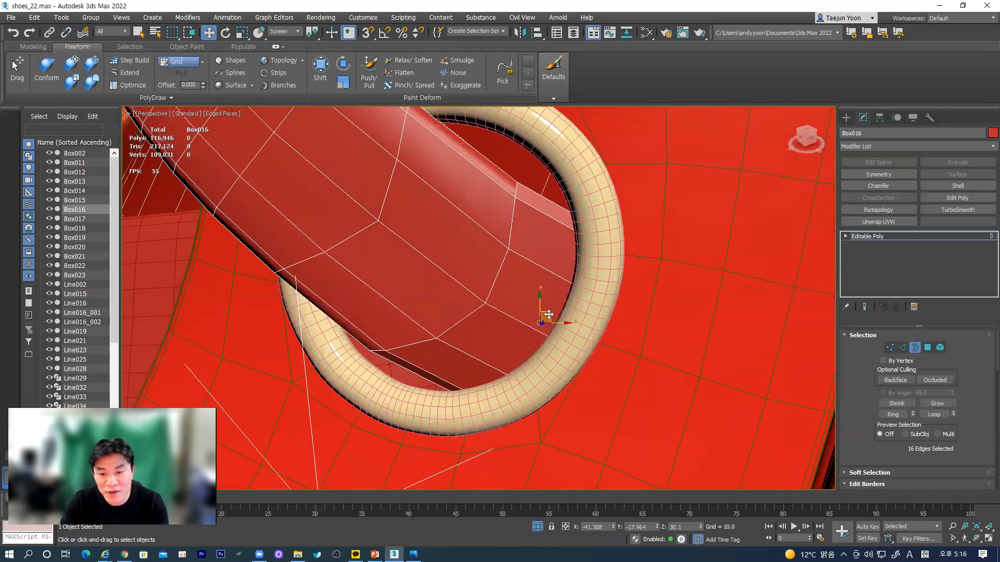
{"action": "left_click_drag", "start_coordinate": [551, 315], "coordinate": [544, 336]}
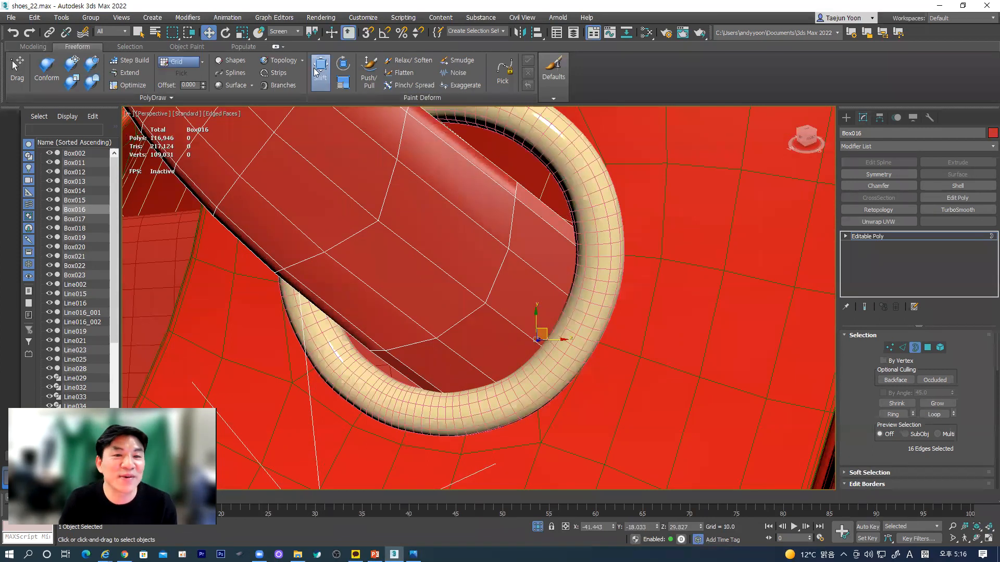
- Uniformly scale the lace's end border slightly inside the eyelet and switch the mesh to vertex editing
{"action": "left_click", "coordinate": [243, 32]}
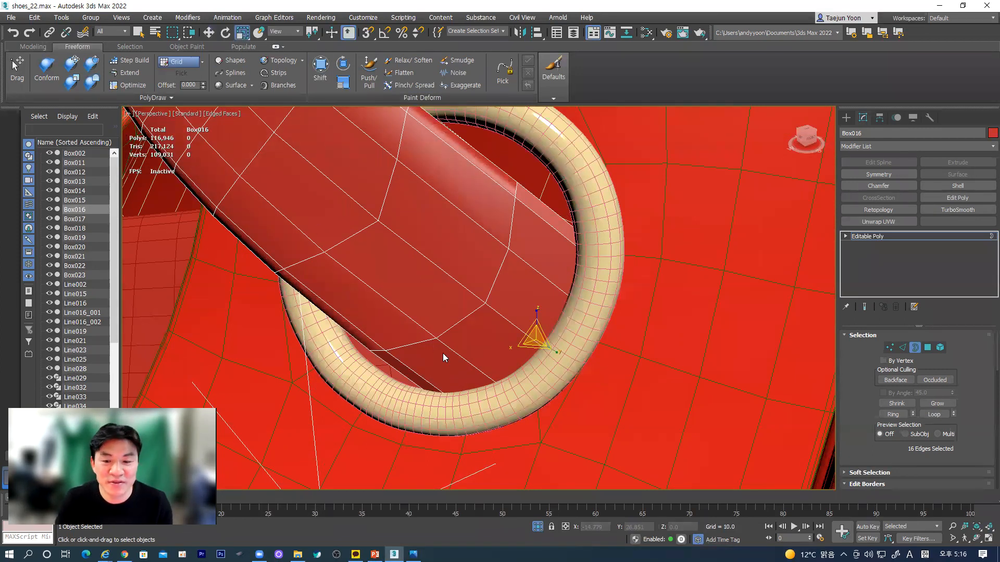
{"action": "left_click_drag", "start_coordinate": [536, 339], "coordinate": [539, 346]}
{"action": "scroll", "coordinate": [476, 257], "scroll_direction": "down", "scroll_amount": 3}
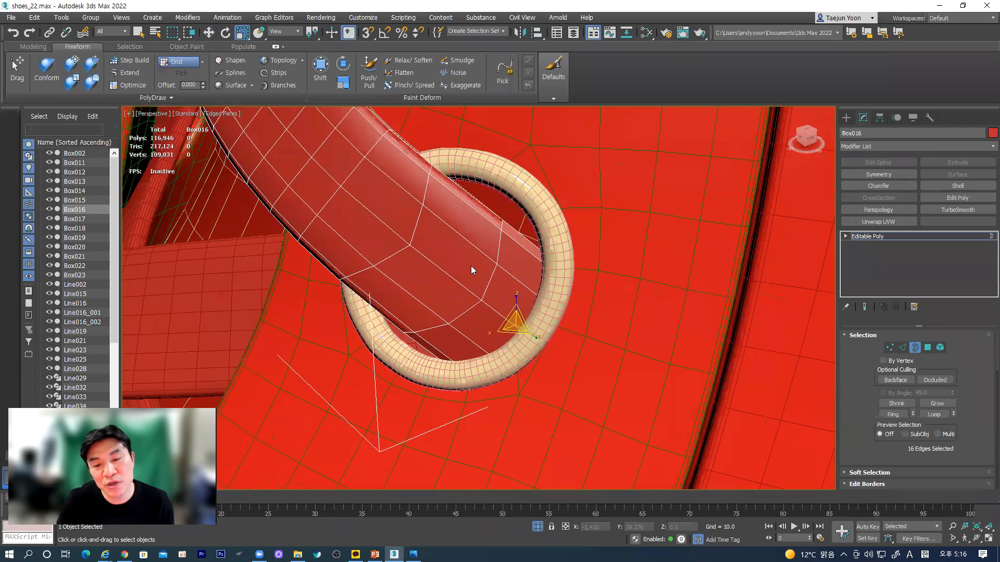
{"action": "left_click", "coordinate": [890, 348]}
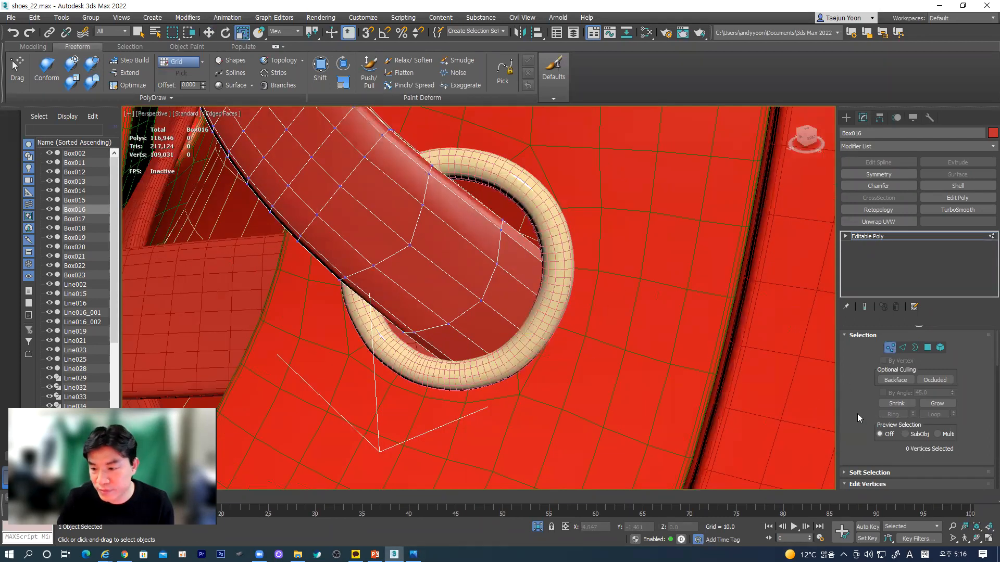
- Enable soft selection for the lace's end edges and set its falloff to 7.0
{"action": "left_click_drag", "start_coordinate": [857, 413], "coordinate": [865, 444]}
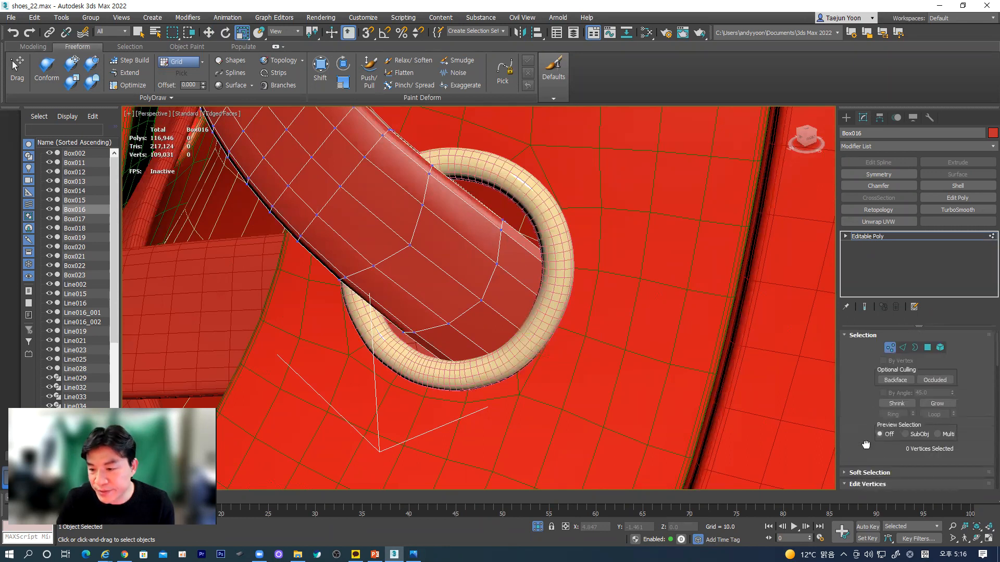
{"action": "left_click", "coordinate": [903, 348]}
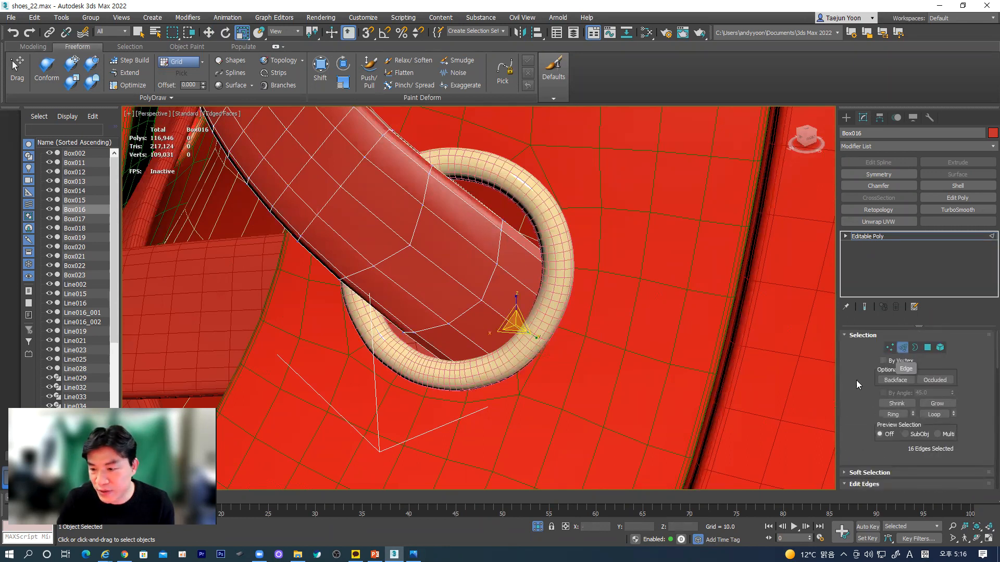
{"action": "left_click_drag", "start_coordinate": [857, 436], "coordinate": [865, 314]}
{"action": "left_click", "coordinate": [867, 349]}
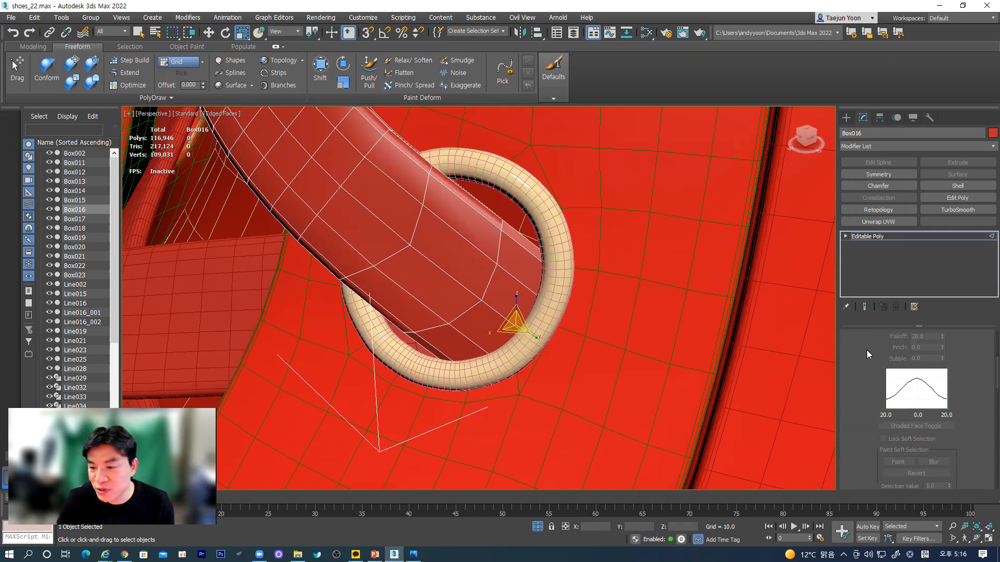
{"action": "left_click_drag", "start_coordinate": [899, 364], "coordinate": [872, 437]}
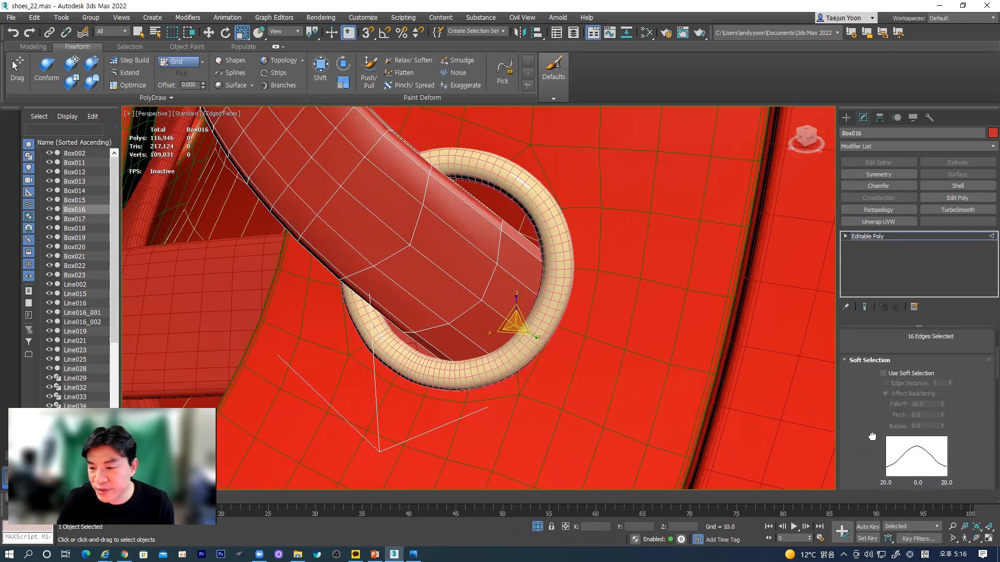
{"action": "left_click", "coordinate": [884, 374]}
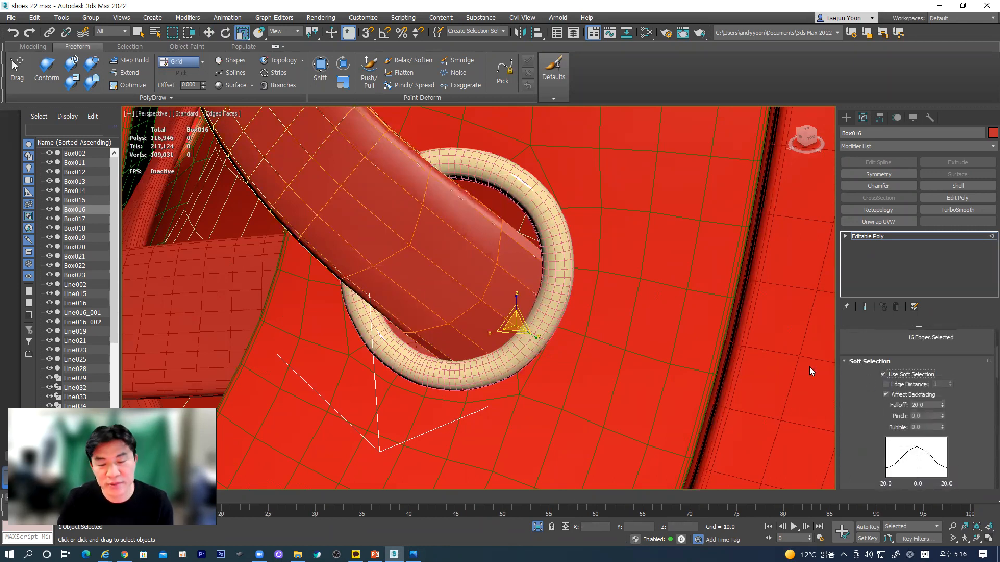
{"action": "left_click_drag", "start_coordinate": [514, 320], "coordinate": [515, 331]}
{"action": "key", "text": "ctrl+z"}
{"action": "left_click_drag", "start_coordinate": [942, 405], "coordinate": [959, 438]}
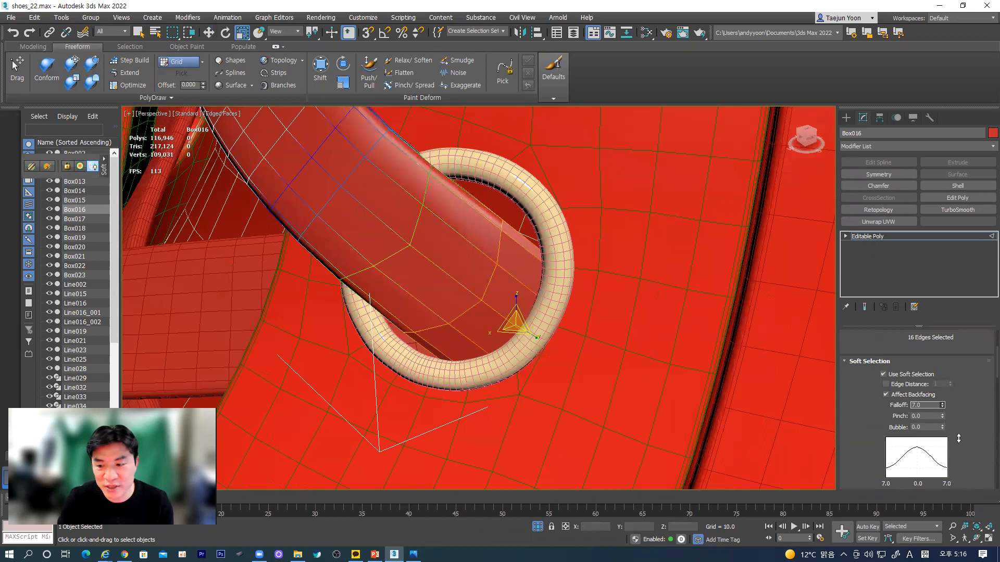
- Show the soft selection as shaded faces and uniformly scale the lace's end edges slightly
{"action": "scroll", "coordinate": [875, 435], "scroll_direction": "down", "scroll_amount": 2}
{"action": "scroll", "coordinate": [864, 433], "scroll_direction": "down", "scroll_amount": 2}
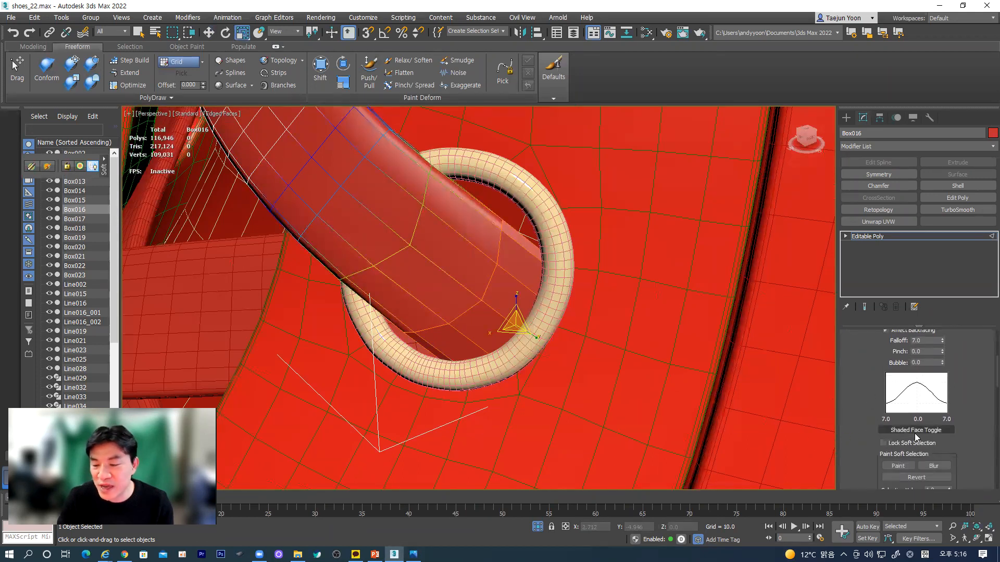
{"action": "left_click", "coordinate": [915, 430]}
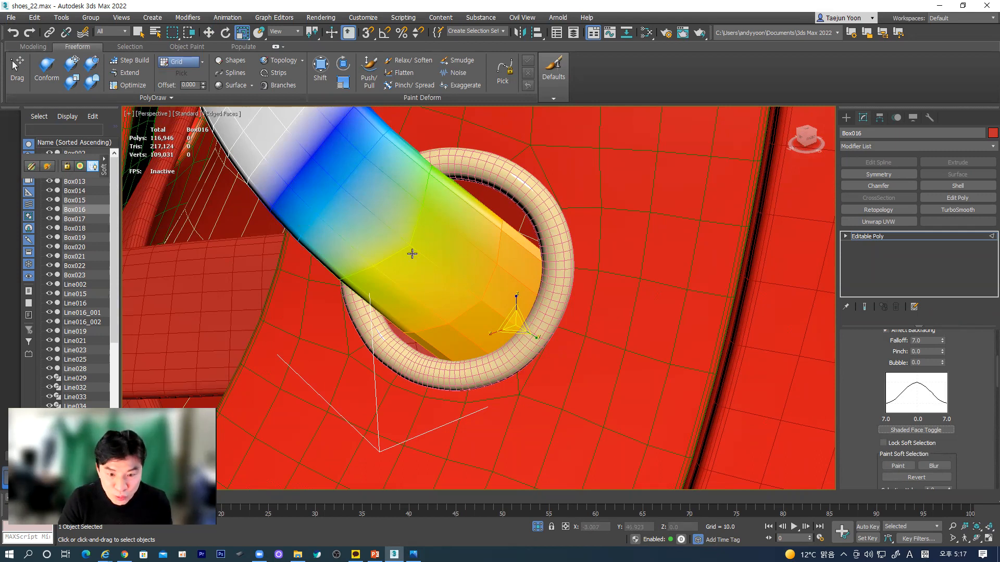
{"action": "left_click_drag", "start_coordinate": [516, 323], "coordinate": [524, 325]}
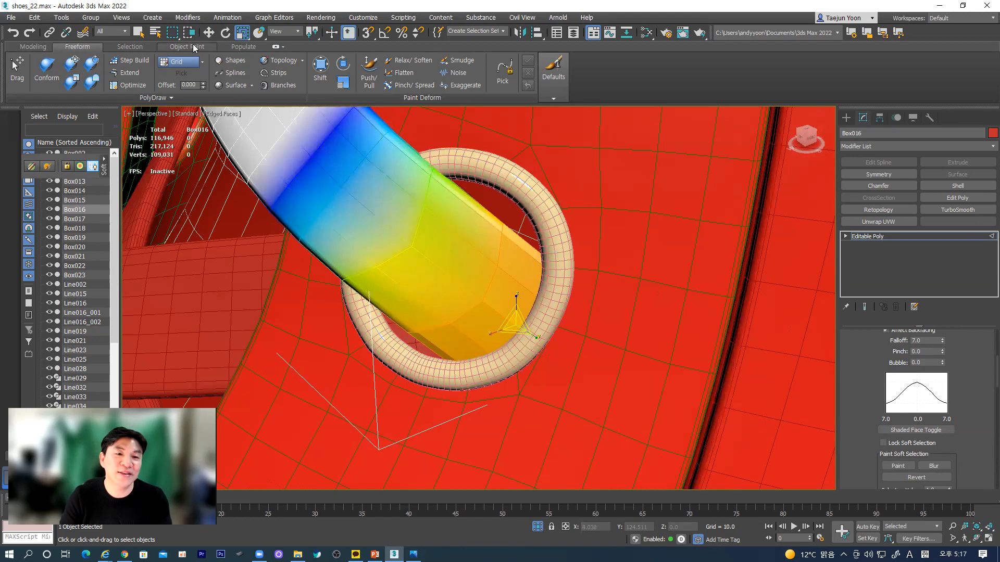
- Activate the Move tool, leave edge editing and deselect the finished lace
{"action": "left_click", "coordinate": [208, 32]}
{"action": "middle_click_drag", "start_coordinate": [404, 230], "coordinate": [401, 248]}
{"action": "scroll", "coordinate": [401, 248], "scroll_direction": "down", "scroll_amount": 4}
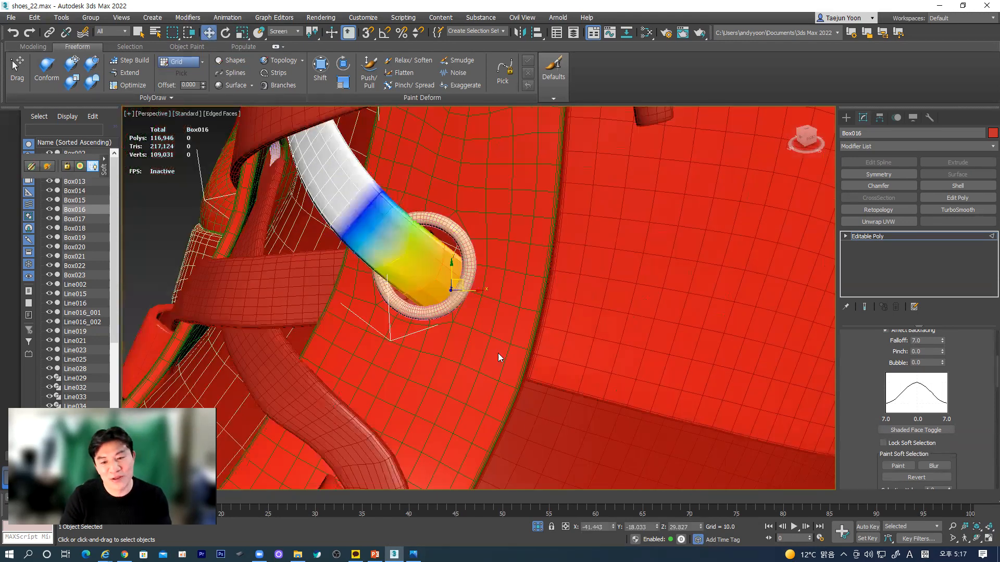
{"action": "middle_click_drag", "start_coordinate": [475, 399], "coordinate": [560, 372]}
{"action": "scroll", "coordinate": [561, 373], "scroll_direction": "down", "scroll_amount": 2}
{"action": "left_click", "coordinate": [188, 240]}
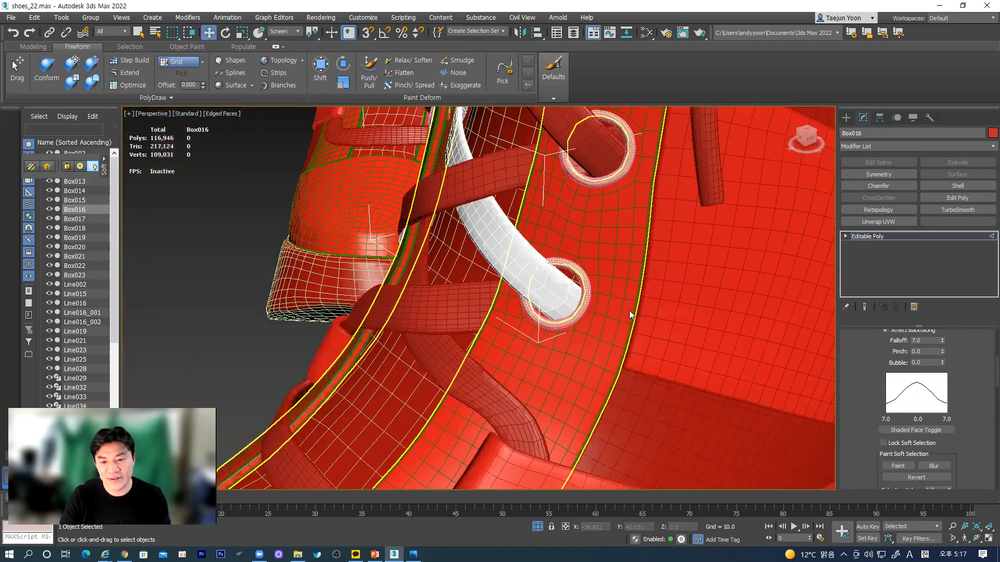
{"action": "left_click", "coordinate": [191, 246]}
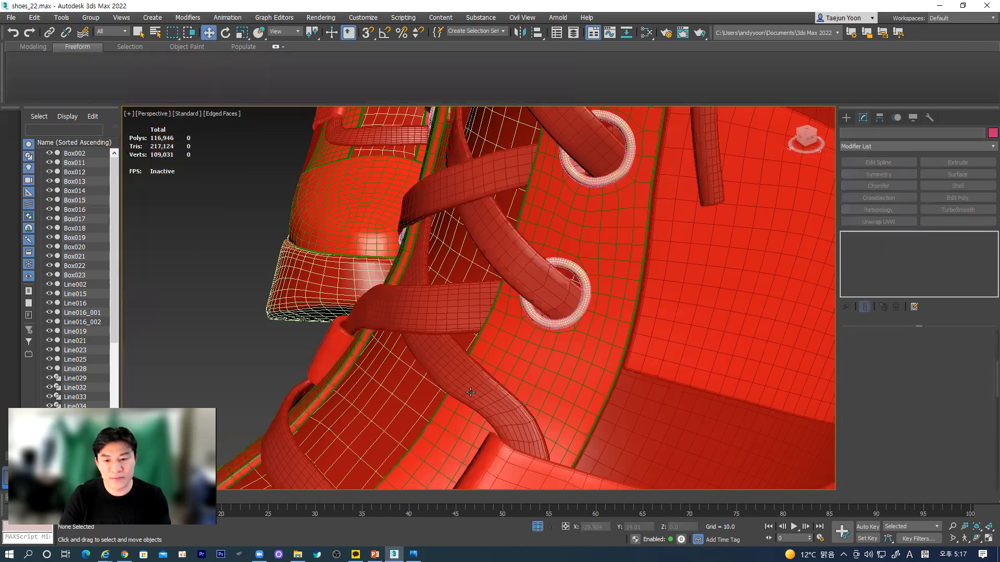
- Select the lace ending over the corresponding eyelet on the boot's opposite side and pick its open end border
{"action": "middle_click_drag", "start_coordinate": [520, 339], "coordinate": [637, 336], "text": "alt"}
{"action": "scroll", "coordinate": [542, 330], "scroll_direction": "up", "scroll_amount": 2}
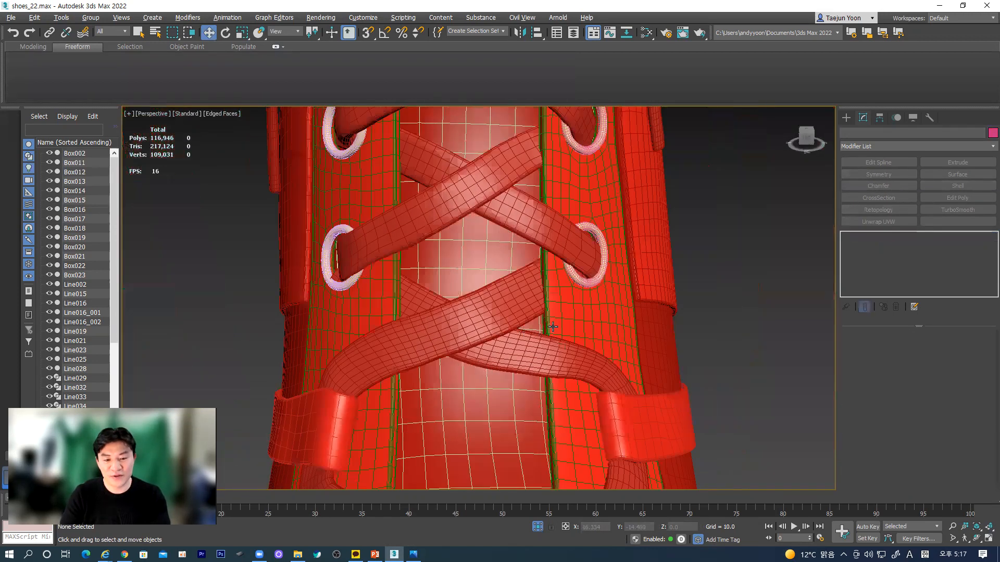
{"action": "middle_click_drag", "start_coordinate": [552, 327], "coordinate": [599, 324], "text": "alt"}
{"action": "middle_click_drag", "start_coordinate": [416, 317], "coordinate": [443, 329]}
{"action": "scroll", "coordinate": [390, 327], "scroll_direction": "up", "scroll_amount": 3}
{"action": "left_click", "coordinate": [353, 248]}
{"action": "middle_click_drag", "start_coordinate": [353, 248], "coordinate": [463, 290], "text": "alt"}
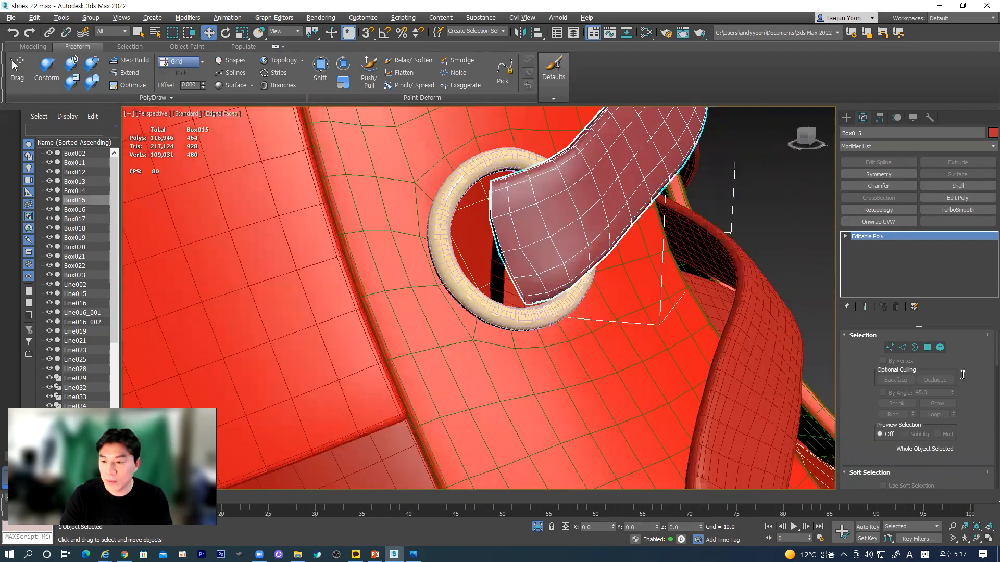
{"action": "left_click", "coordinate": [915, 348]}
{"action": "double_click", "coordinate": [513, 256]}
- Extrude the lace's end border down into the eyelet hole
{"action": "middle_click_drag", "start_coordinate": [514, 256], "coordinate": [462, 323], "text": "alt"}
{"action": "scroll", "coordinate": [485, 275], "scroll_direction": "up", "scroll_amount": 4}
{"action": "scroll", "coordinate": [463, 323], "scroll_direction": "down", "scroll_amount": 2}
{"action": "left_click_drag", "start_coordinate": [498, 293], "coordinate": [407, 331], "text": "shift"}
{"action": "middle_click_drag", "start_coordinate": [448, 337], "coordinate": [406, 354], "text": "alt"}
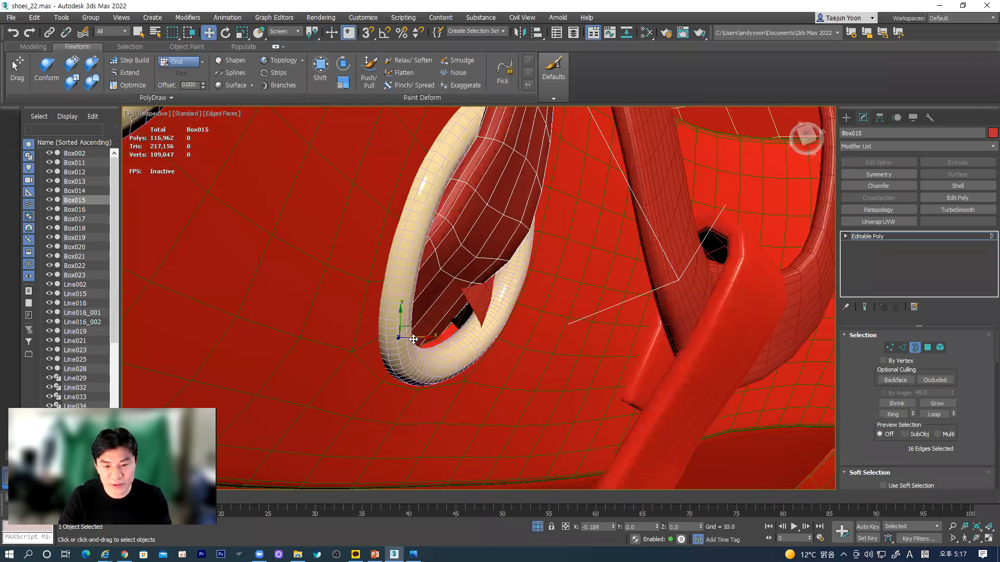
- Push the extruded end border under the eyelet rim, to about X -40.0, Y 8.8, Z 30.0, and leave border editing
{"action": "left_click_drag", "start_coordinate": [410, 339], "coordinate": [396, 339]}
{"action": "middle_click_drag", "start_coordinate": [508, 325], "coordinate": [450, 260], "text": "alt"}
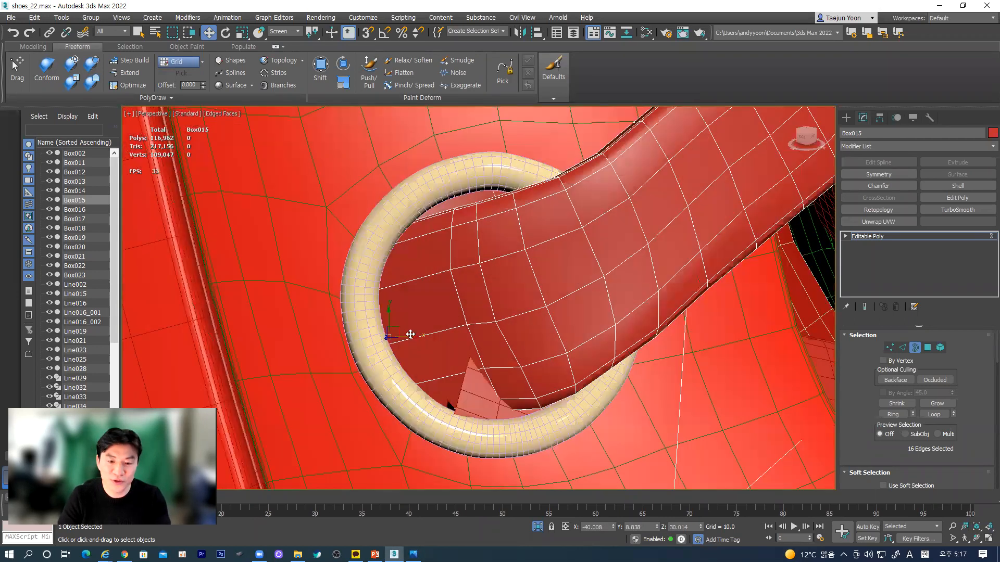
{"action": "left_click_drag", "start_coordinate": [394, 326], "coordinate": [395, 327]}
{"action": "middle_click_drag", "start_coordinate": [508, 403], "coordinate": [499, 335]}
{"action": "left_click", "coordinate": [916, 350]}
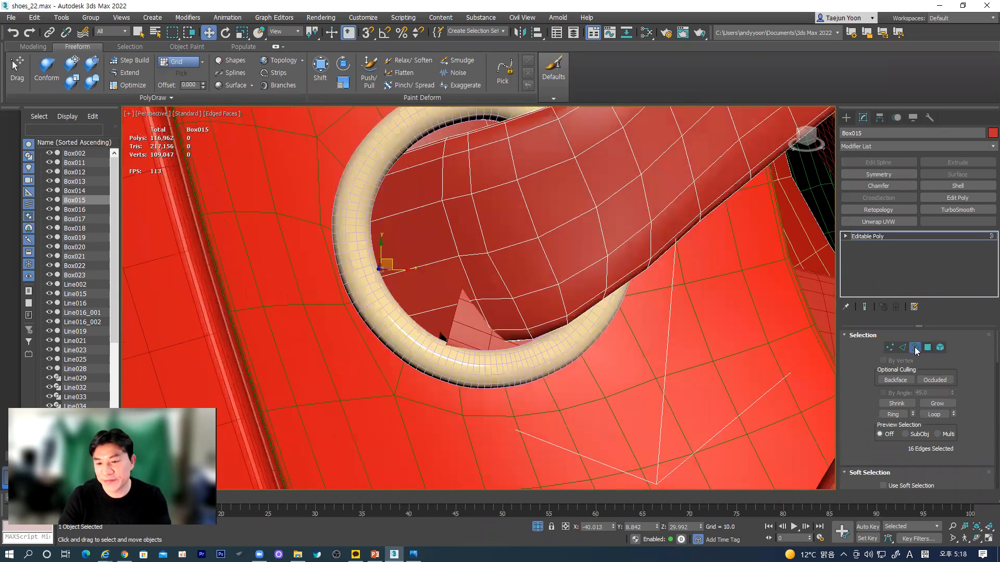
- Select the underlying lace piece poking through the eyelet and open its Editable Poly vertices beneath TurboSmooth
{"action": "left_click", "coordinate": [469, 328]}
{"action": "middle_click_drag", "start_coordinate": [468, 328], "coordinate": [587, 332], "text": "alt"}
{"action": "middle_click_drag", "start_coordinate": [577, 381], "coordinate": [560, 346]}
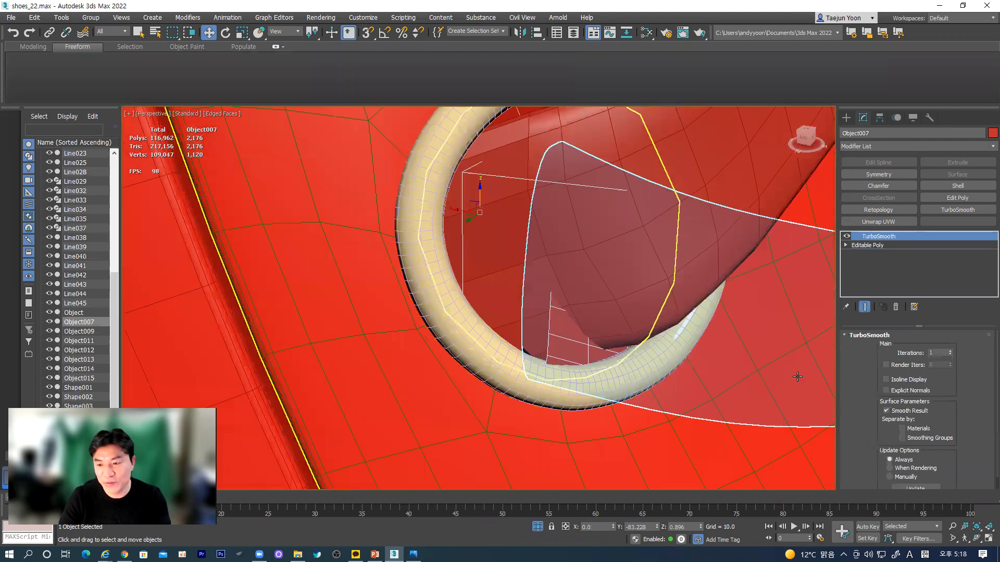
{"action": "left_click", "coordinate": [846, 245]}
{"action": "left_click", "coordinate": [865, 254]}
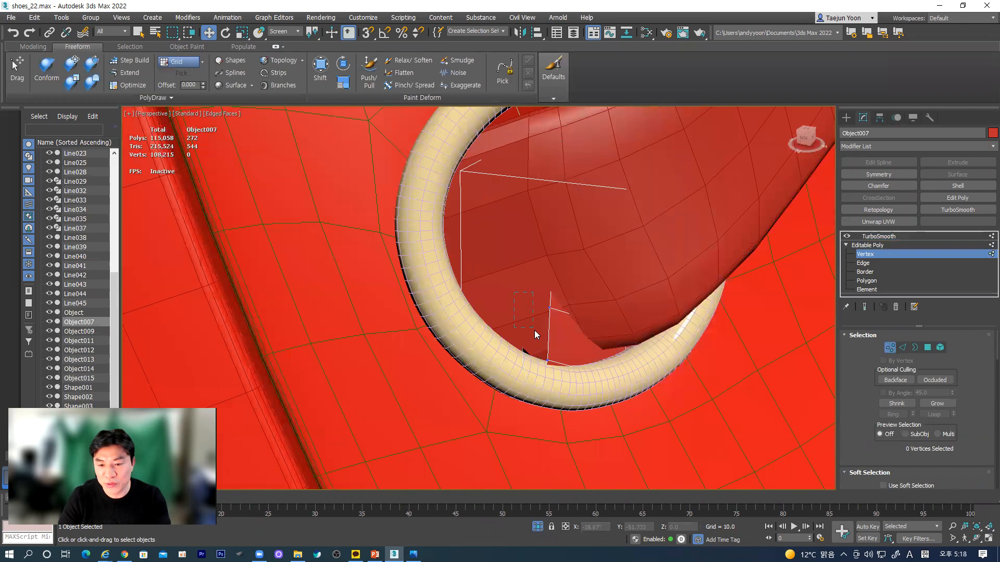
- Select the protruding end vertices and enable soft selection with a falloff of 9.8
{"action": "left_click_drag", "start_coordinate": [569, 408], "coordinate": [572, 409]}
{"action": "left_click_drag", "start_coordinate": [866, 392], "coordinate": [871, 306]}
{"action": "left_click", "coordinate": [884, 392]}
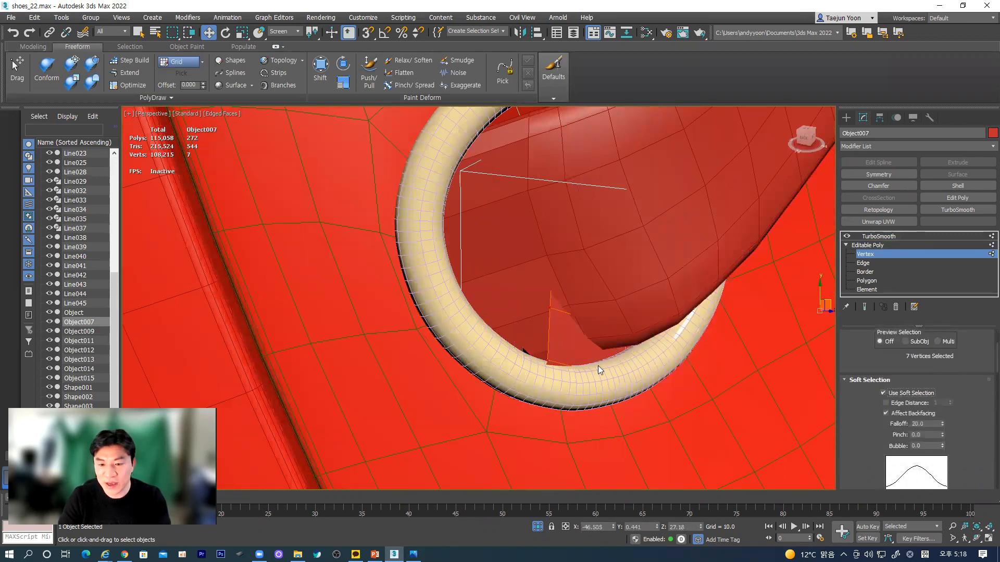
{"action": "scroll", "coordinate": [536, 351], "scroll_direction": "down", "scroll_amount": 8}
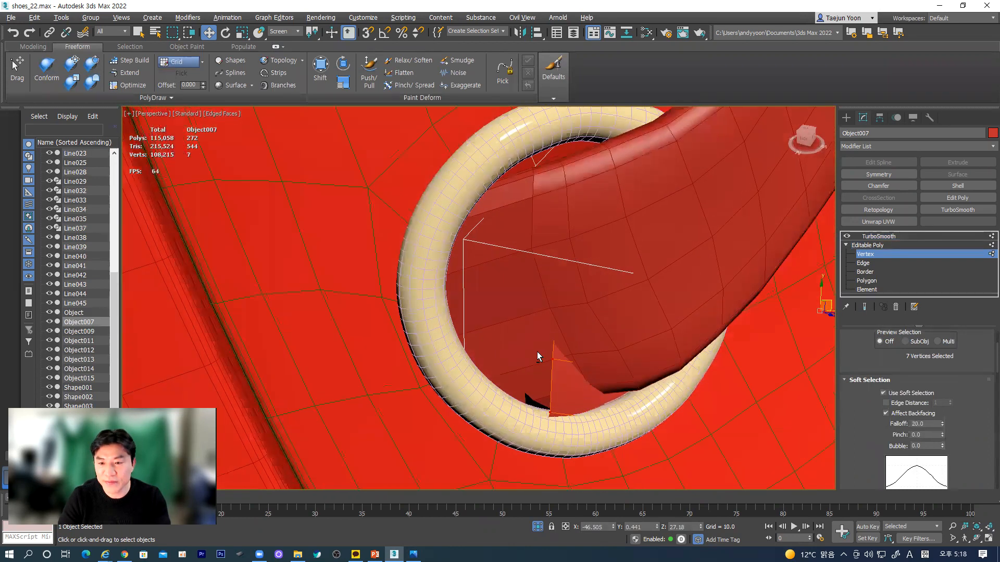
{"action": "left_click_drag", "start_coordinate": [942, 425], "coordinate": [941, 448]}
- Move the five selected end vertices away from the eyelet opening, to about X -43.5, Y 4.5, Z 29.0
{"action": "middle_click_drag", "start_coordinate": [597, 426], "coordinate": [627, 336], "text": "alt"}
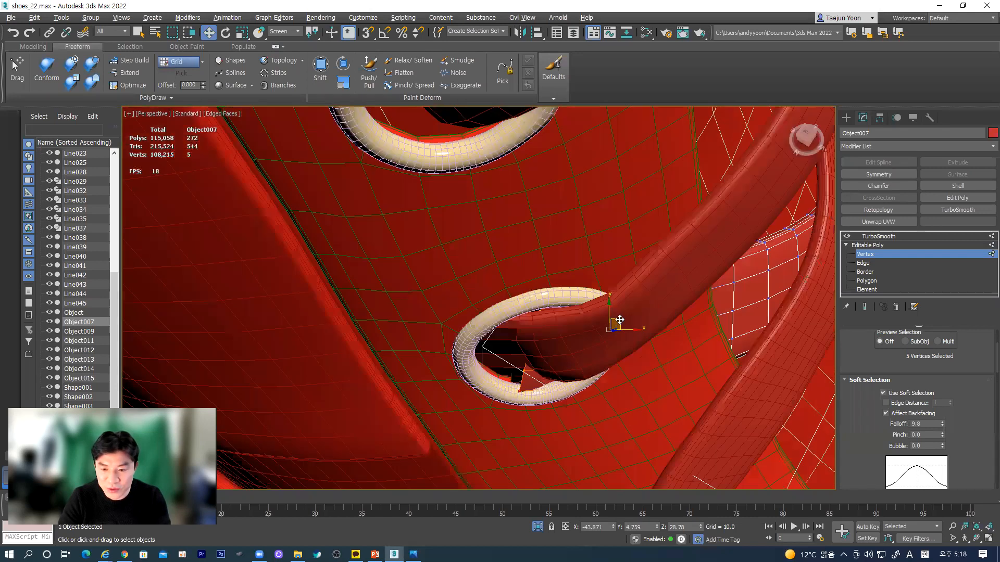
{"action": "left_click_drag", "start_coordinate": [619, 319], "coordinate": [610, 289]}
{"action": "mouse_move", "coordinate": [622, 297]}
{"action": "middle_mouse_down", "text": "alt"}
{"action": "mouse_move", "coordinate": [574, 267]}
{"action": "mouse_move", "coordinate": [682, 304]}
{"action": "mouse_move", "coordinate": [614, 297]}
{"action": "middle_mouse_up", "text": "alt"}
{"action": "scroll", "coordinate": [614, 307], "scroll_direction": "down", "scroll_amount": 5}
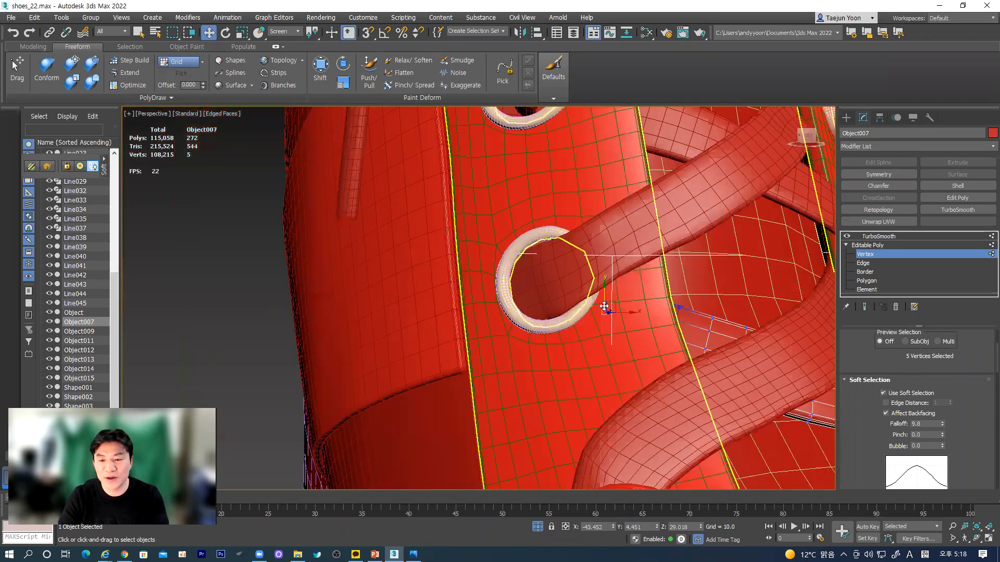
- Leave vertex editing, return the underlying lace piece to its TurboSmooth level and deselect it
{"action": "left_click", "coordinate": [877, 237]}
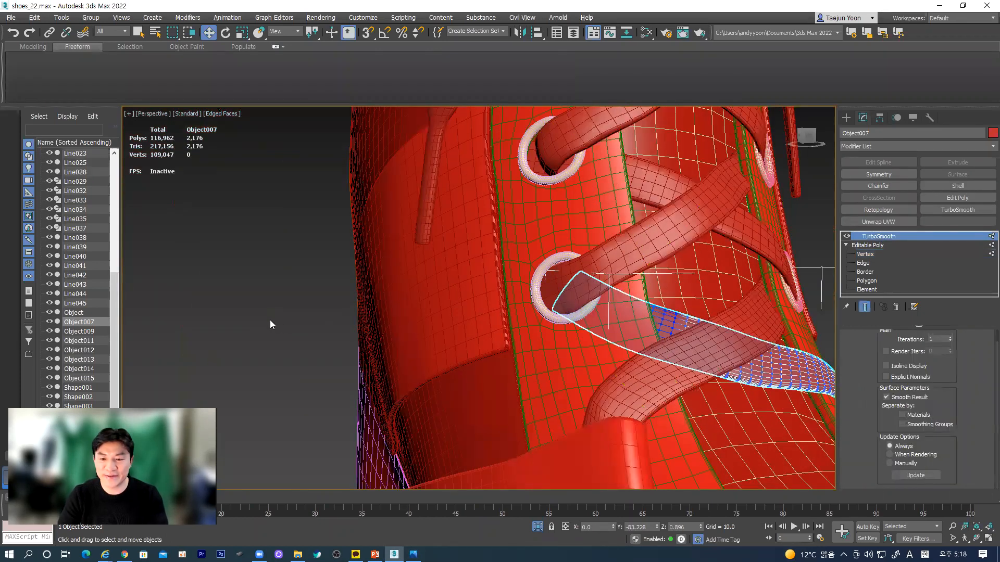
{"action": "left_click", "coordinate": [875, 253]}
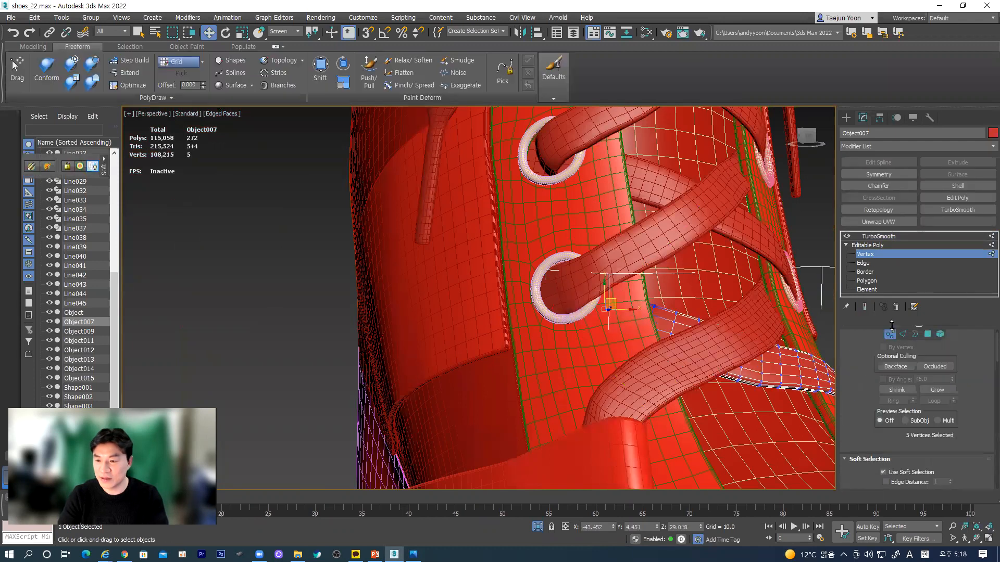
{"action": "left_click", "coordinate": [891, 333]}
{"action": "left_click", "coordinate": [879, 237]}
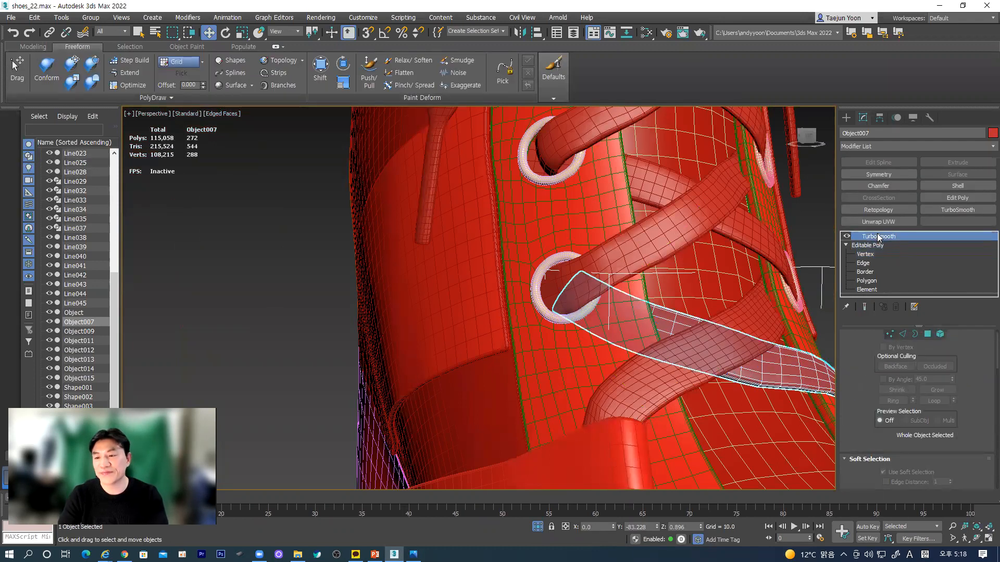
{"action": "left_click", "coordinate": [275, 299]}
{"action": "middle_click_drag", "start_coordinate": [578, 421], "coordinate": [567, 398]}
{"action": "scroll", "coordinate": [501, 395], "scroll_direction": "down", "scroll_amount": 4}
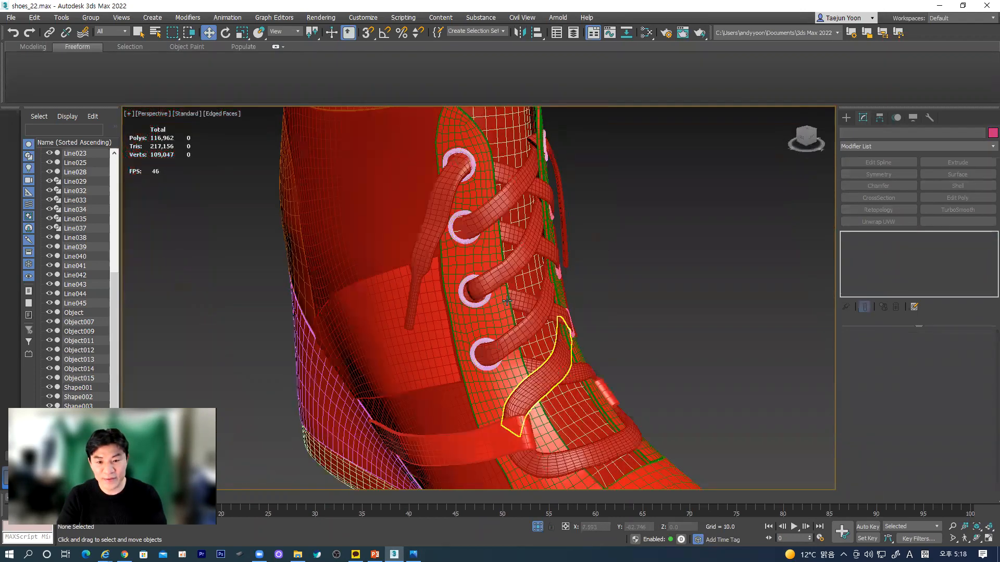
- Select the lace ending at the next eyelet up and pick its open end border
{"action": "scroll", "coordinate": [515, 307], "scroll_direction": "up", "scroll_amount": 5}
{"action": "left_click", "coordinate": [442, 296]}
{"action": "scroll", "coordinate": [441, 296], "scroll_direction": "up", "scroll_amount": 6}
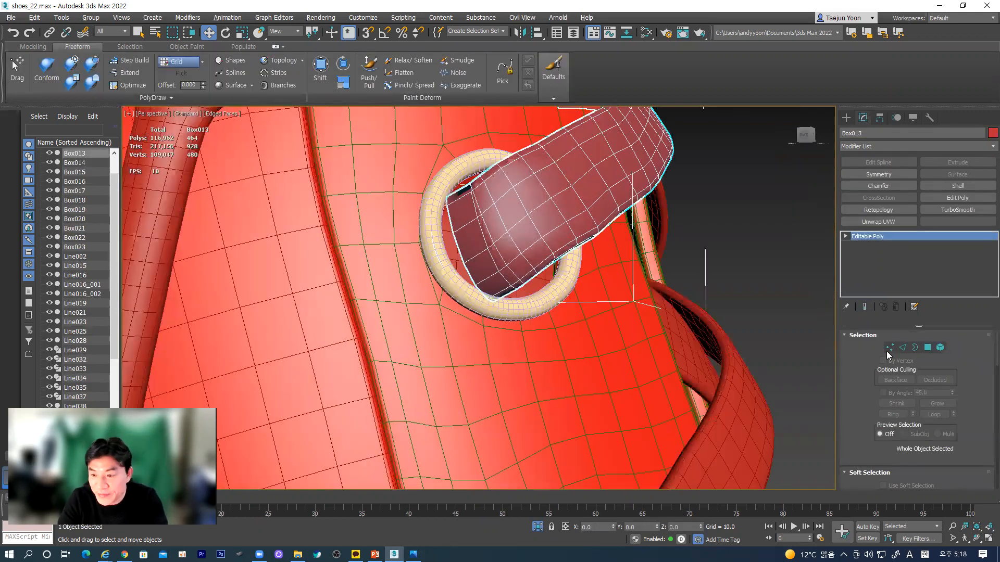
{"action": "left_click", "coordinate": [915, 348]}
{"action": "left_click", "coordinate": [463, 262]}
- Extrude this lace's end border into the eyelet hole, to about X -36.1, Y 7.9, Z 42.6
{"action": "mouse_move", "coordinate": [468, 280]}
{"action": "middle_mouse_down", "text": "alt"}
{"action": "mouse_move", "coordinate": [459, 288]}
{"action": "mouse_move", "coordinate": [470, 276]}
{"action": "middle_mouse_up", "text": "alt"}
{"action": "scroll", "coordinate": [469, 273], "scroll_direction": "up", "scroll_amount": 3}
{"action": "mouse_move", "coordinate": [480, 235]}
{"action": "middle_mouse_down", "text": "alt"}
{"action": "mouse_move", "coordinate": [476, 272]}
{"action": "mouse_move", "coordinate": [489, 237]}
{"action": "mouse_move", "coordinate": [476, 225]}
{"action": "mouse_move", "coordinate": [461, 258]}
{"action": "middle_mouse_up", "text": "alt"}
{"action": "middle_click_drag", "start_coordinate": [451, 298], "coordinate": [453, 322], "text": "alt"}
{"action": "middle_click_drag", "start_coordinate": [470, 281], "coordinate": [439, 248], "text": "alt"}
{"action": "middle_click_drag", "start_coordinate": [484, 270], "coordinate": [495, 288], "text": "alt"}
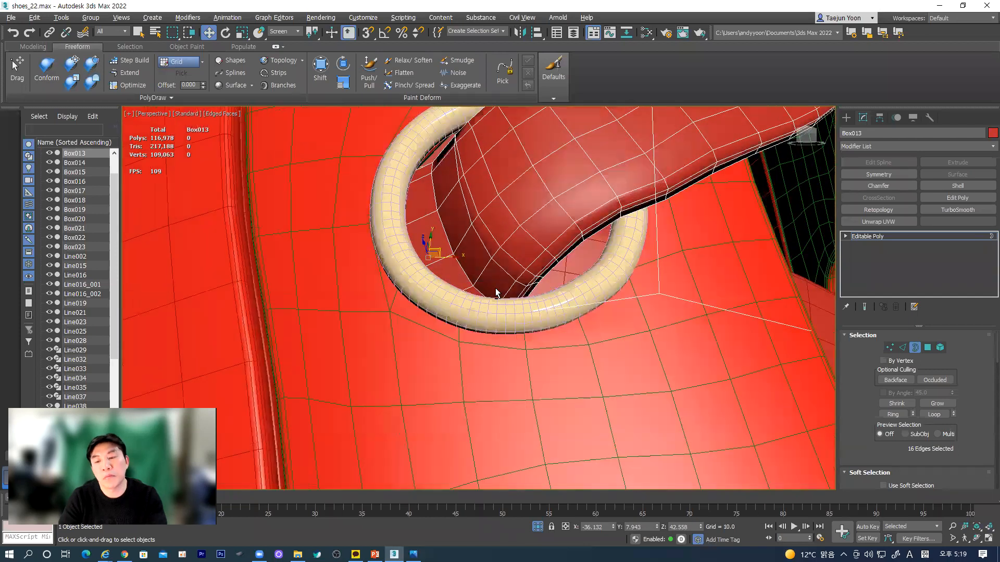
- Remove the edge loop at the lace's former end and move the neighbouring loop to about X -37.1, Y 7.8, Z 42.8
{"action": "double_click", "coordinate": [505, 282]}
{"action": "key", "text": "ctrl+BackSpace"}
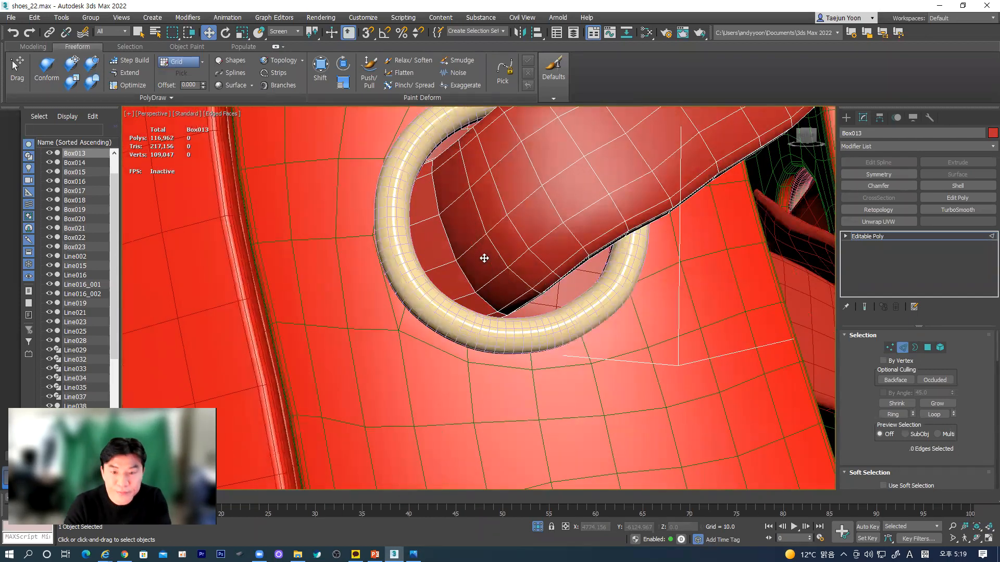
{"action": "double_click", "coordinate": [459, 270]}
{"action": "middle_click_drag", "start_coordinate": [458, 270], "coordinate": [465, 324], "text": "alt"}
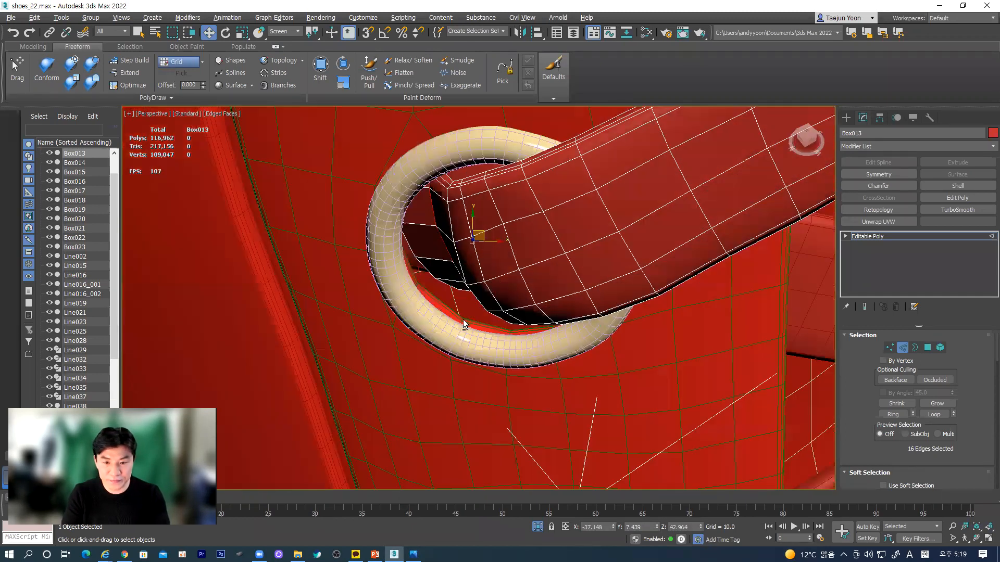
{"action": "left_click_drag", "start_coordinate": [485, 234], "coordinate": [477, 248]}
{"action": "middle_click_drag", "start_coordinate": [477, 249], "coordinate": [503, 258], "text": "alt"}
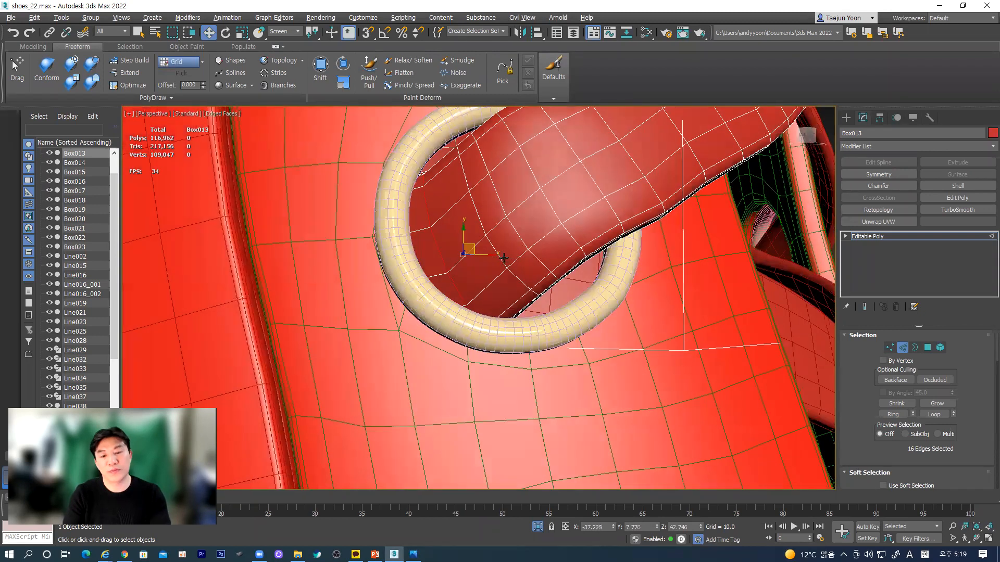
{"action": "left_click_drag", "start_coordinate": [503, 259], "coordinate": [500, 274]}
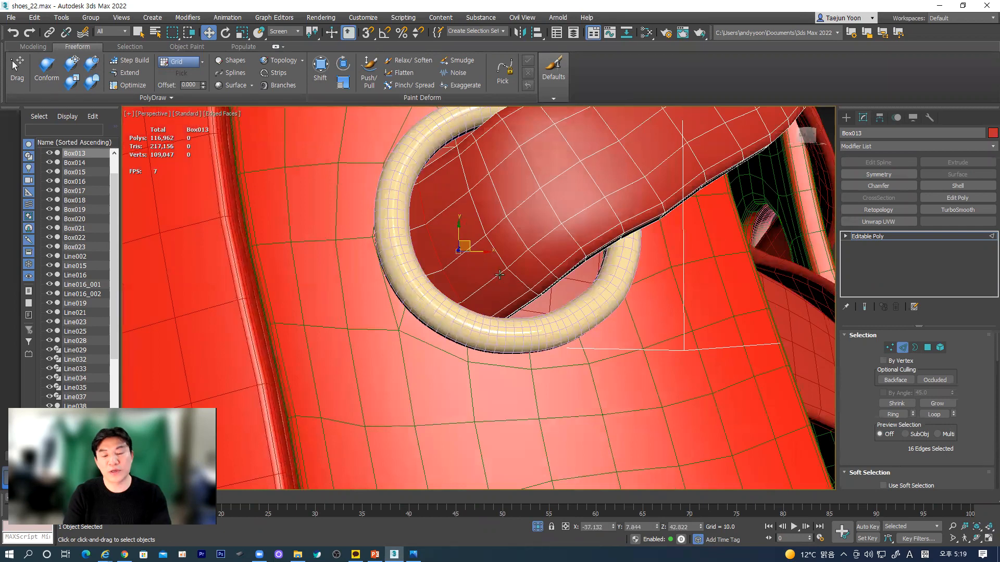
{"action": "scroll", "coordinate": [500, 275], "scroll_direction": "down", "scroll_amount": 3}
{"action": "middle_click_drag", "start_coordinate": [499, 274], "coordinate": [557, 271], "text": "alt"}
{"action": "scroll", "coordinate": [535, 301], "scroll_direction": "down", "scroll_amount": 3}
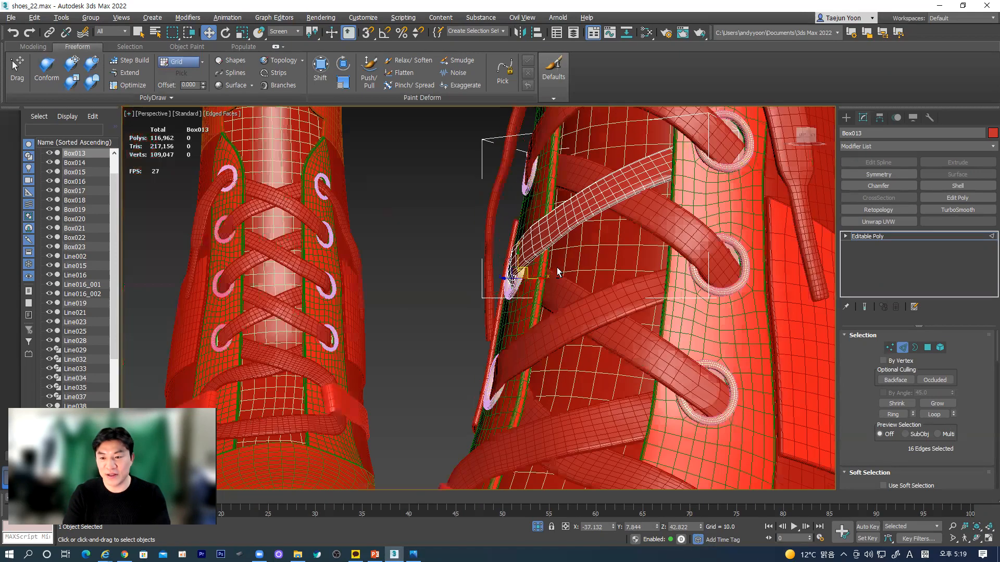
{"action": "middle_click_drag", "start_coordinate": [525, 308], "coordinate": [573, 325], "text": "alt"}
{"action": "scroll", "coordinate": [593, 380], "scroll_direction": "up", "scroll_amount": 6}
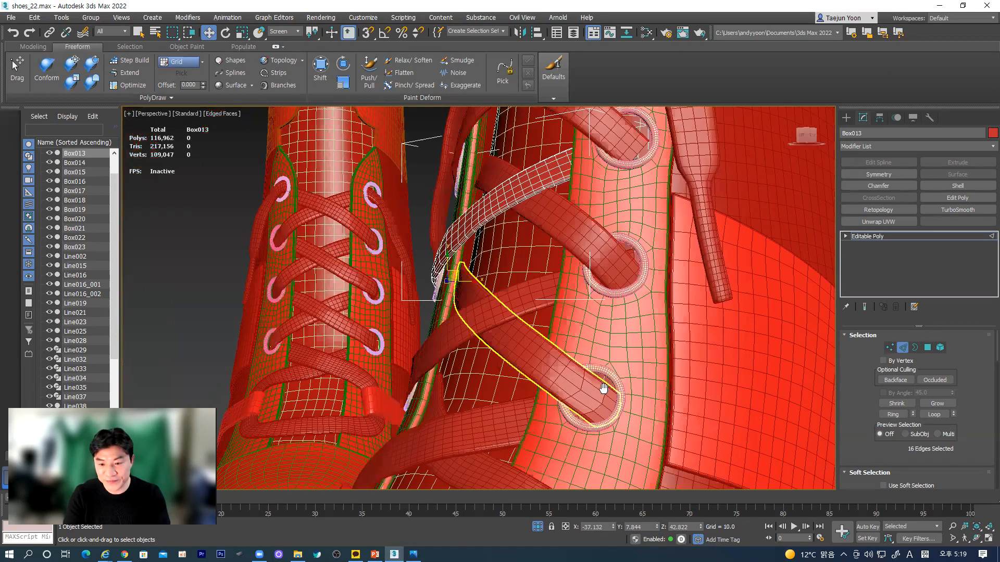
- Leave border editing on the extended lace and open vertex editing on the underlying lace piece that shows through the same eyelet
{"action": "scroll", "coordinate": [598, 258], "scroll_direction": "down", "scroll_amount": 6}
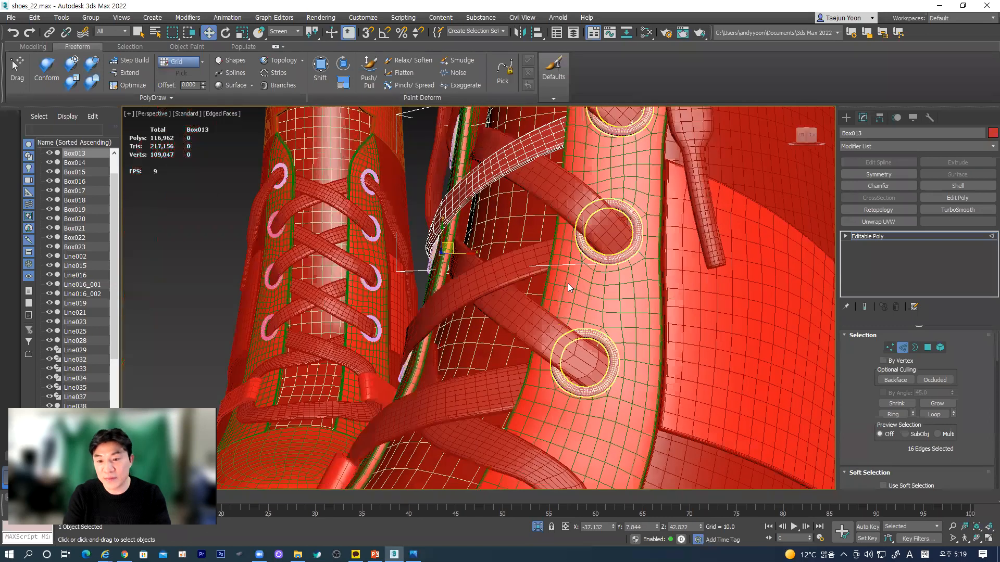
{"action": "scroll", "coordinate": [584, 286], "scroll_direction": "up", "scroll_amount": 6}
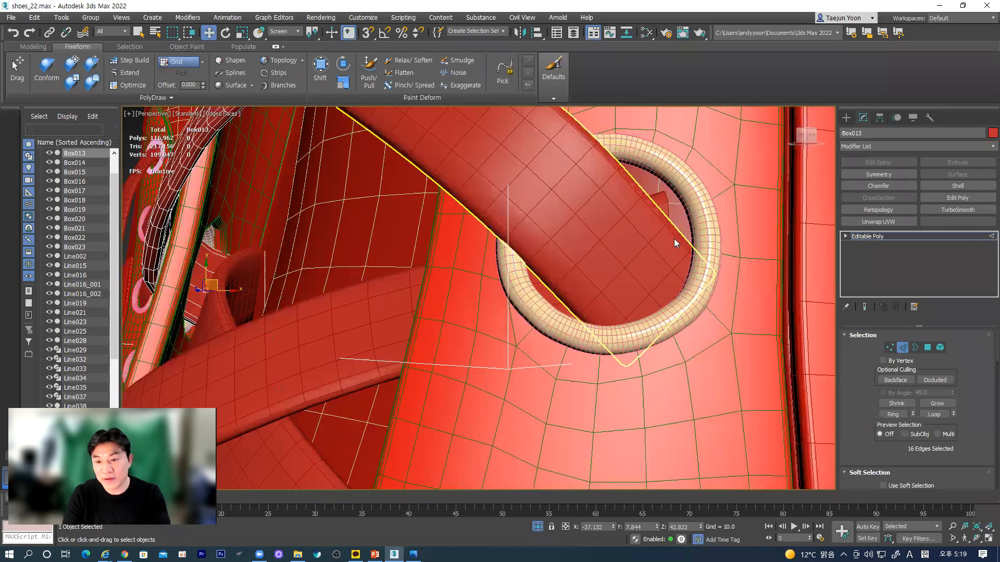
{"action": "left_click", "coordinate": [905, 350]}
{"action": "left_click", "coordinate": [664, 206]}
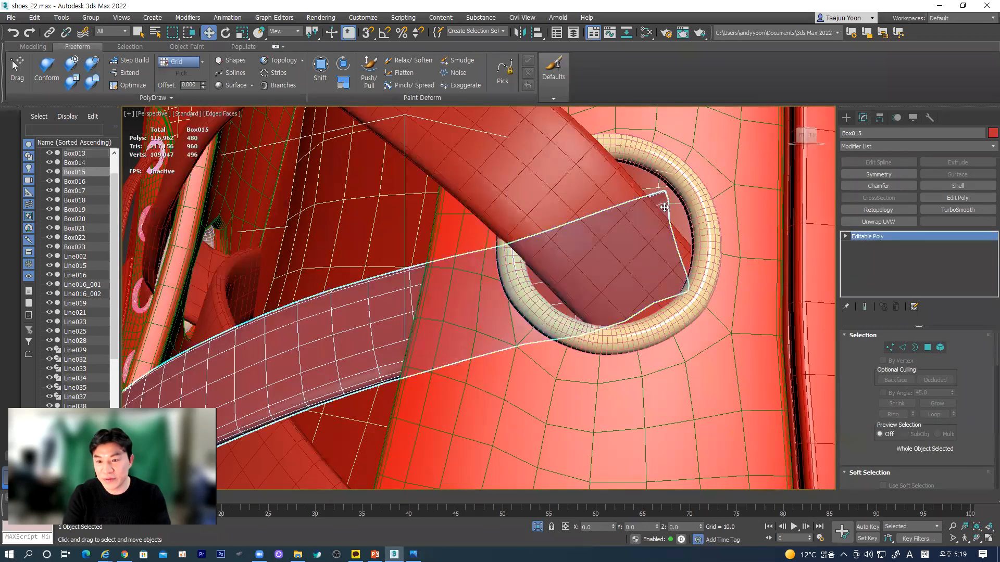
{"action": "left_click", "coordinate": [890, 347]}
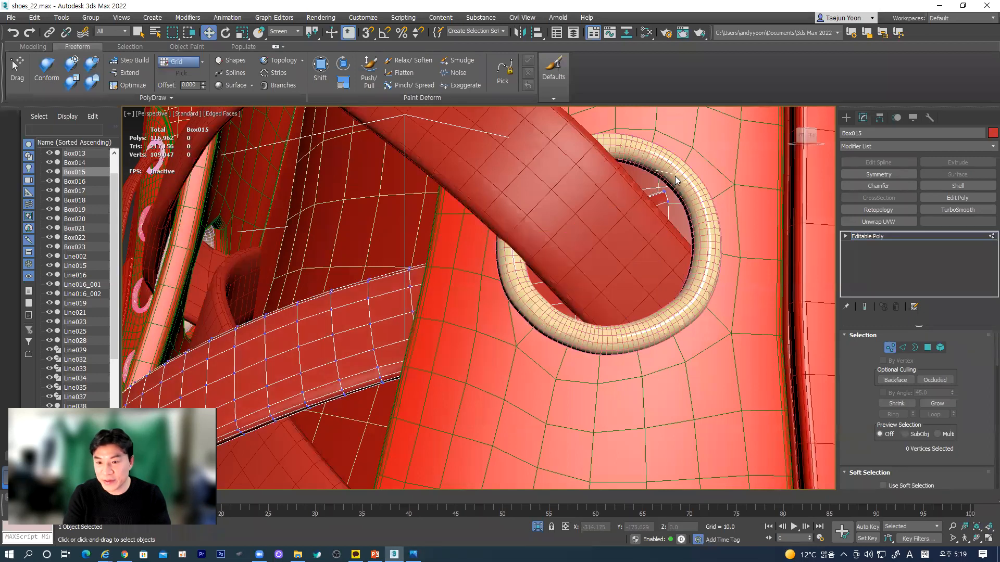
- Move this lace's end vertices with soft selection to about X -42.4, Y -9.1, Z 40.6 and leave vertex editing
{"action": "left_click_drag", "start_coordinate": [687, 169], "coordinate": [644, 254]}
{"action": "scroll", "coordinate": [845, 423], "scroll_direction": "down", "scroll_amount": 3}
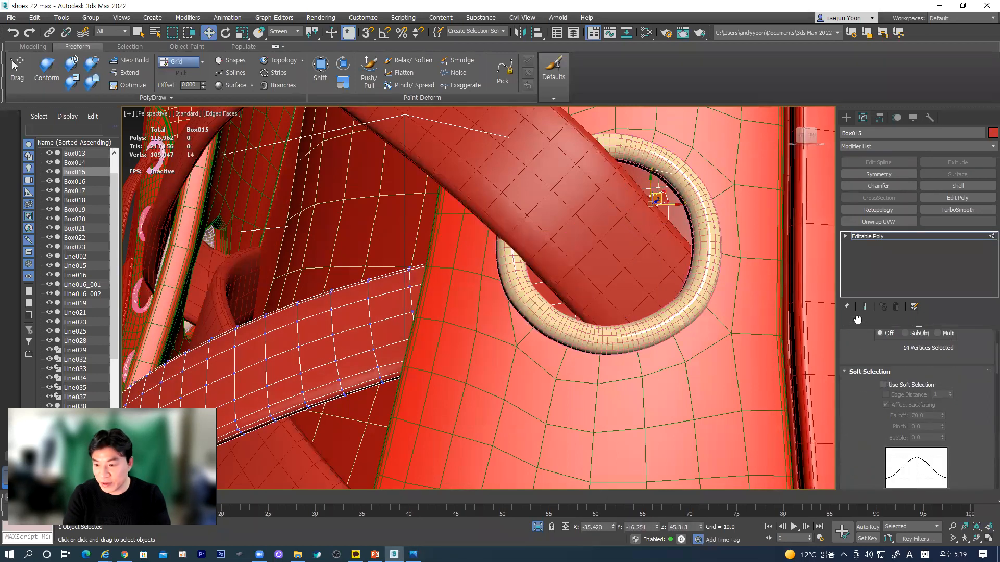
{"action": "left_click", "coordinate": [883, 381]}
{"action": "left_click_drag", "start_coordinate": [684, 178], "coordinate": [658, 223]}
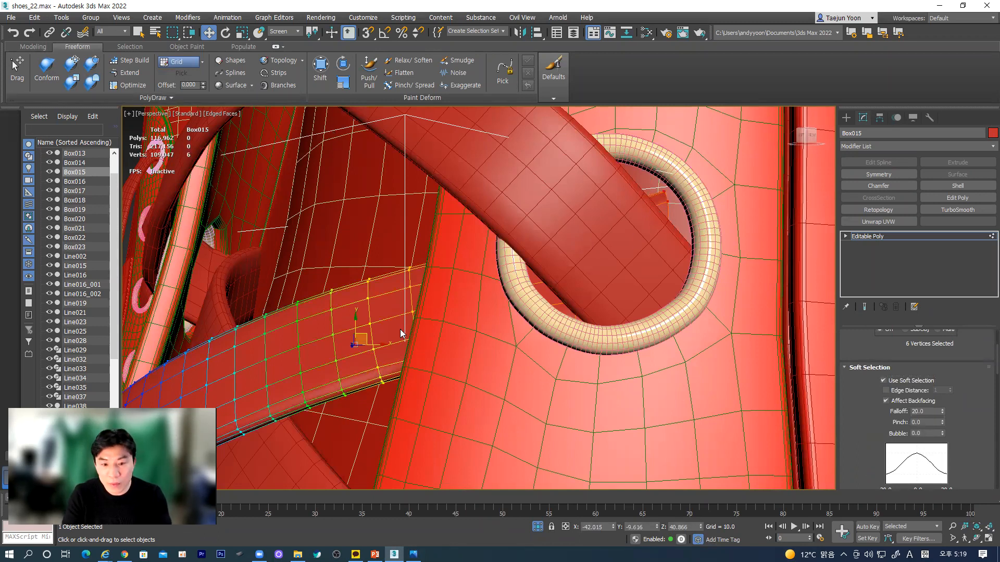
{"action": "left_click_drag", "start_coordinate": [368, 335], "coordinate": [347, 339]}
{"action": "scroll", "coordinate": [593, 343], "scroll_direction": "down", "scroll_amount": 5}
{"action": "scroll", "coordinate": [593, 343], "scroll_direction": "down", "scroll_amount": 4}
{"action": "middle_click_drag", "start_coordinate": [594, 343], "coordinate": [691, 340], "text": "alt"}
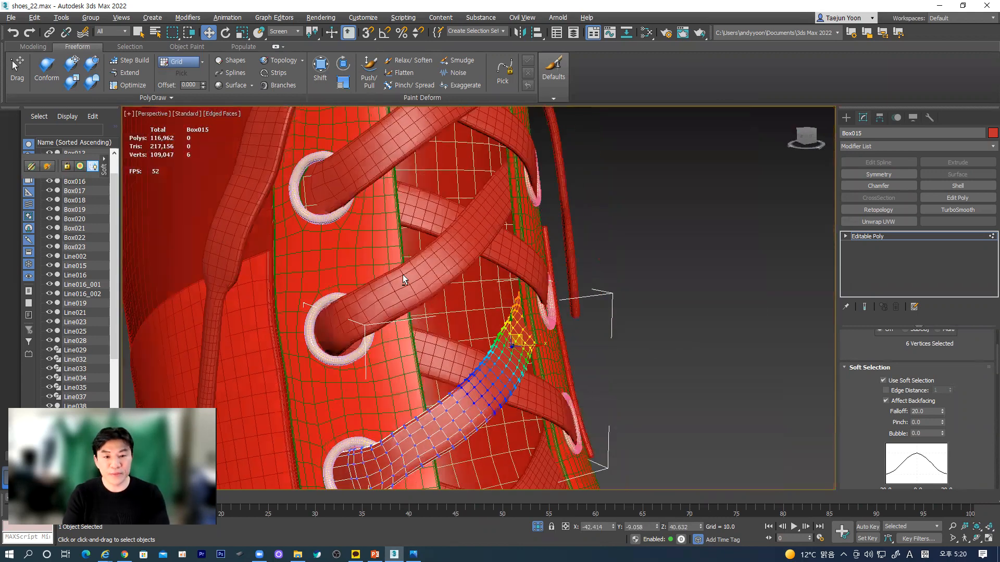
{"action": "middle_click_drag", "start_coordinate": [388, 230], "coordinate": [494, 316]}
{"action": "scroll", "coordinate": [494, 316], "scroll_direction": "up", "scroll_amount": 5}
{"action": "left_click", "coordinate": [867, 236]}
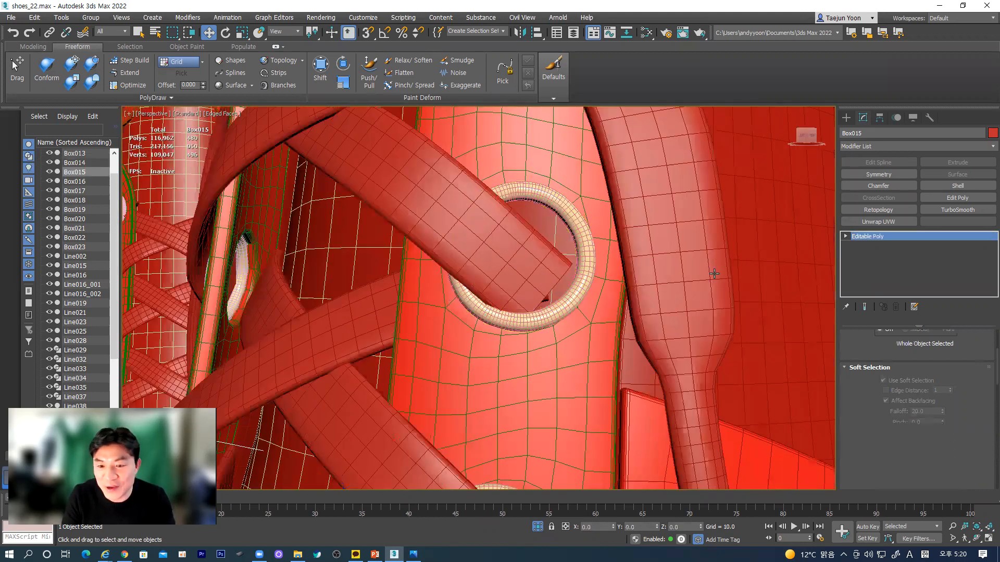
- Select the lace ending at the second-highest eyelet and convert it to an editable poly
{"action": "left_click", "coordinate": [545, 272]}
{"action": "middle_click_drag", "start_coordinate": [536, 269], "coordinate": [502, 295], "text": "alt"}
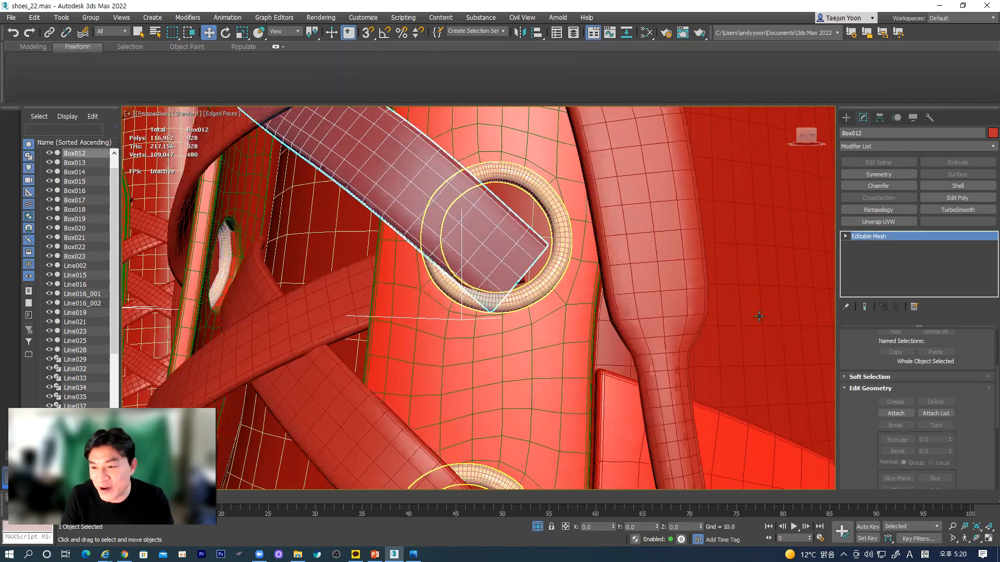
{"action": "right_click", "coordinate": [508, 259]}
{"action": "mouse_move", "coordinate": [563, 373]}
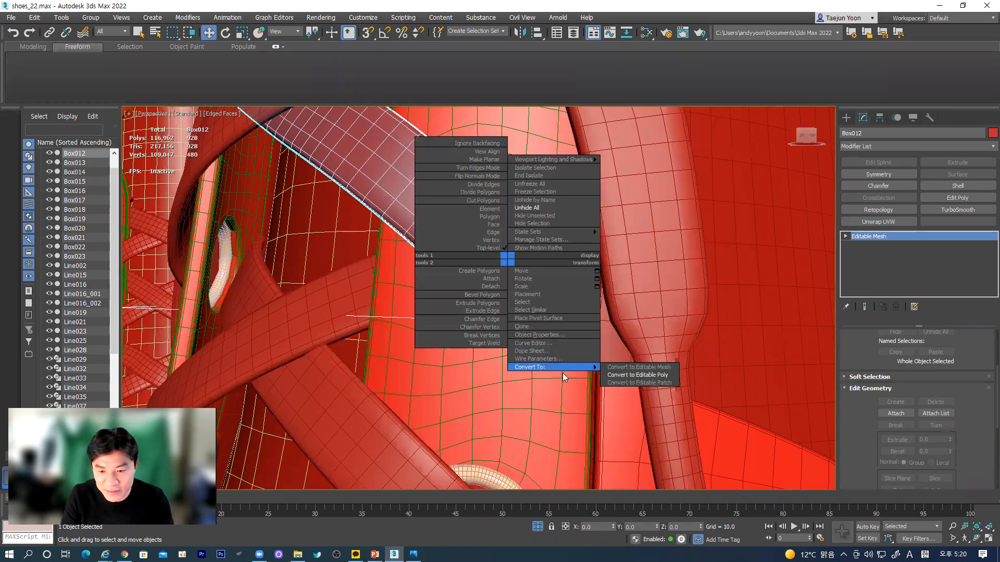
{"action": "left_click", "coordinate": [638, 375]}
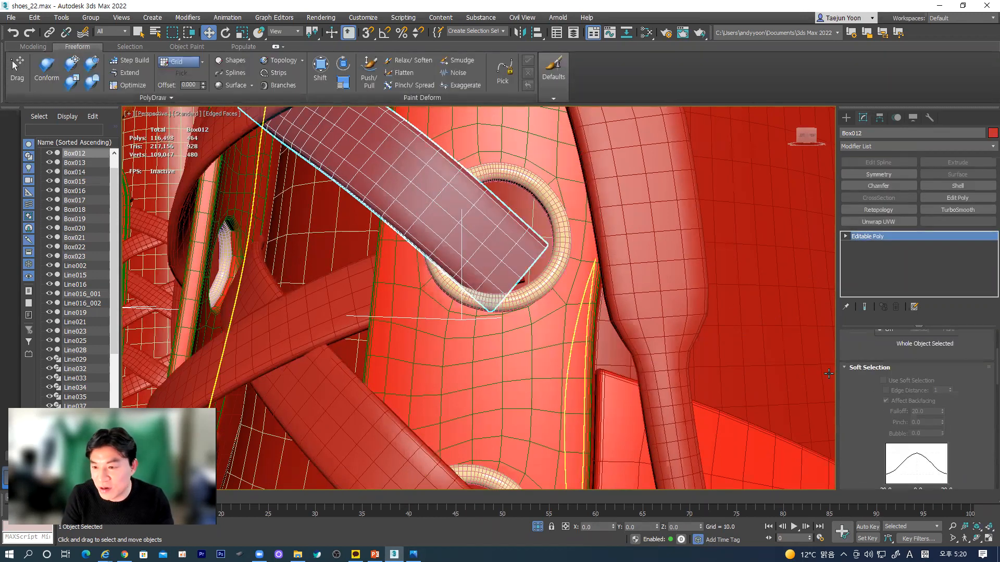
- Pick the open end border of this lace inside the eyelet
{"action": "left_click", "coordinate": [846, 237]}
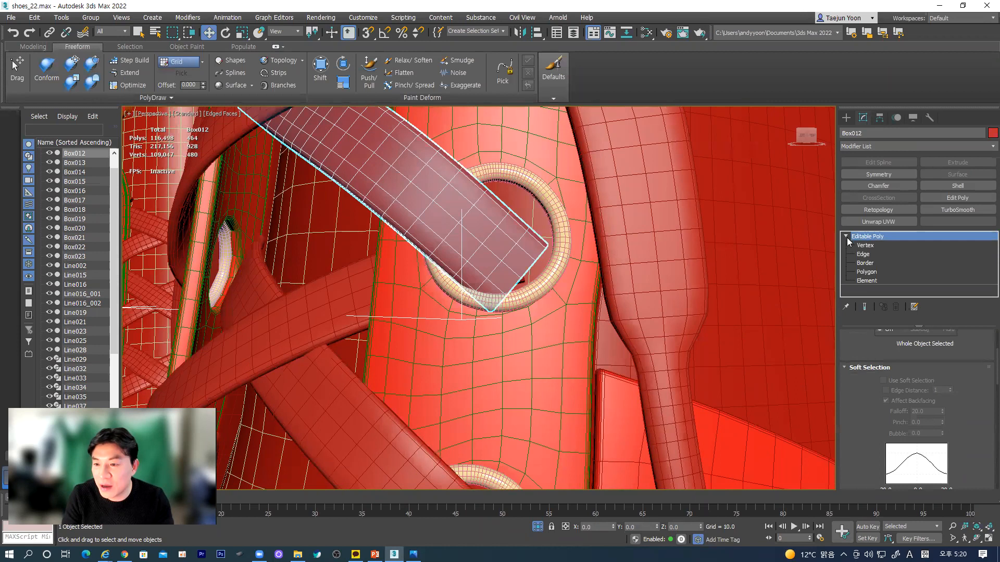
{"action": "left_click", "coordinate": [869, 264]}
{"action": "left_click", "coordinate": [533, 260]}
{"action": "middle_click_drag", "start_coordinate": [531, 261], "coordinate": [487, 340], "text": "alt"}
{"action": "scroll", "coordinate": [513, 303], "scroll_direction": "up", "scroll_amount": 3}
{"action": "scroll", "coordinate": [532, 302], "scroll_direction": "up", "scroll_amount": 3}
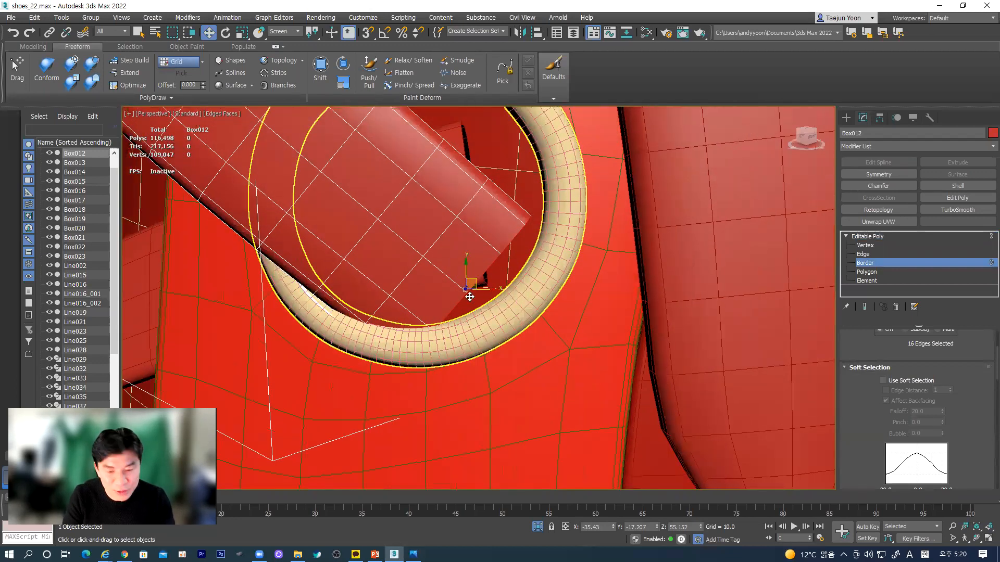
- Extrude the lace's end border into the eyelet hole, to about X -34.7, Y -17.6, Z 54.7, and leave border editing
{"action": "left_click_drag", "start_coordinate": [479, 280], "coordinate": [515, 308], "text": "shift"}
{"action": "middle_click_drag", "start_coordinate": [514, 306], "coordinate": [495, 387], "text": "alt"}
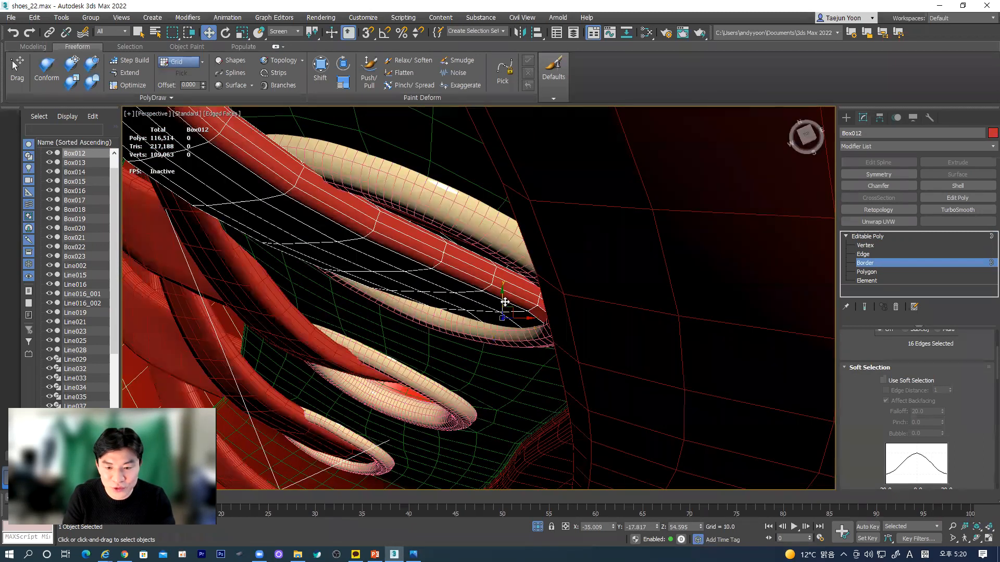
{"action": "left_click_drag", "start_coordinate": [510, 311], "coordinate": [521, 286]}
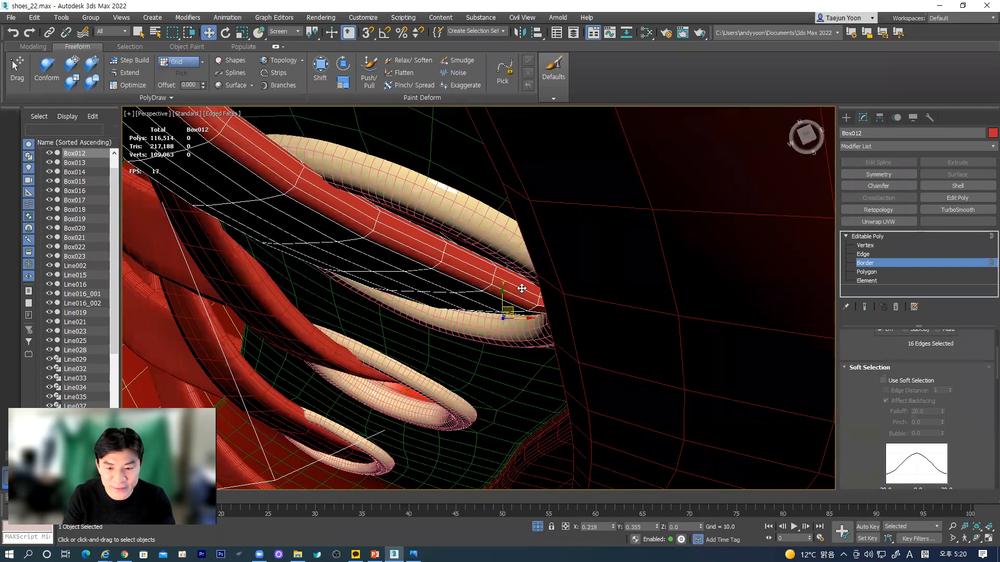
{"action": "middle_click_drag", "start_coordinate": [526, 345], "coordinate": [567, 270], "text": "alt"}
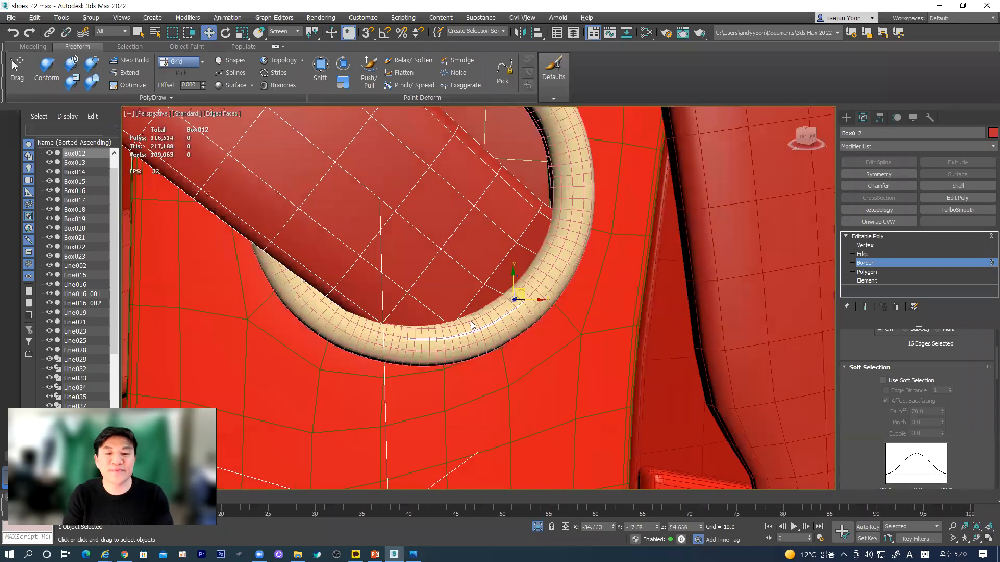
{"action": "scroll", "coordinate": [473, 325], "scroll_direction": "down", "scroll_amount": 5}
{"action": "middle_click_drag", "start_coordinate": [367, 410], "coordinate": [364, 382], "text": "alt"}
{"action": "scroll", "coordinate": [363, 381], "scroll_direction": "down", "scroll_amount": 5}
{"action": "middle_click_drag", "start_coordinate": [408, 331], "coordinate": [565, 256]}
{"action": "left_click", "coordinate": [850, 237]}
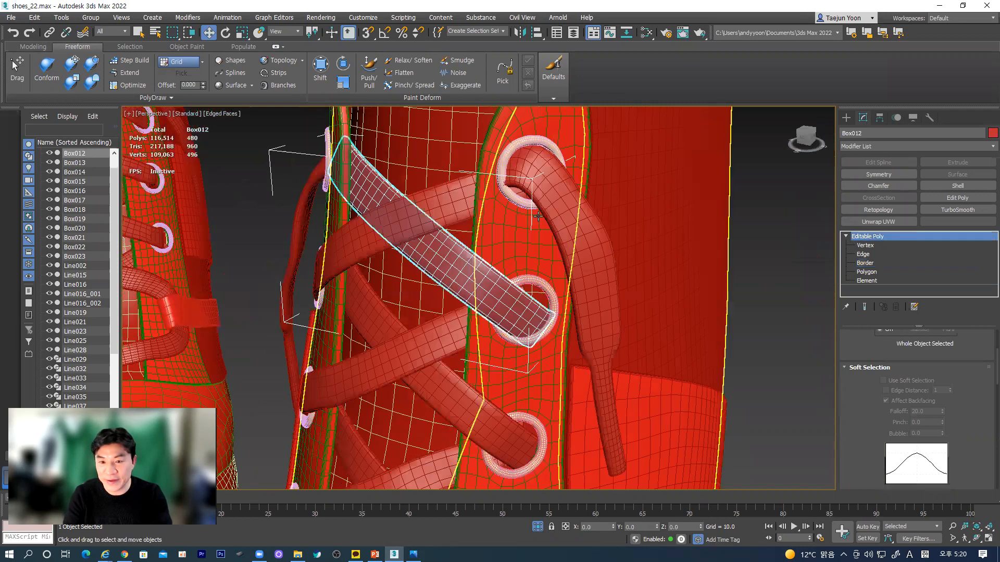
- Select the loose hanging lace element at the topmost eyelet and move it to about X -33.7, Y -22.1, Z 53.3
{"action": "left_click", "coordinate": [552, 209]}
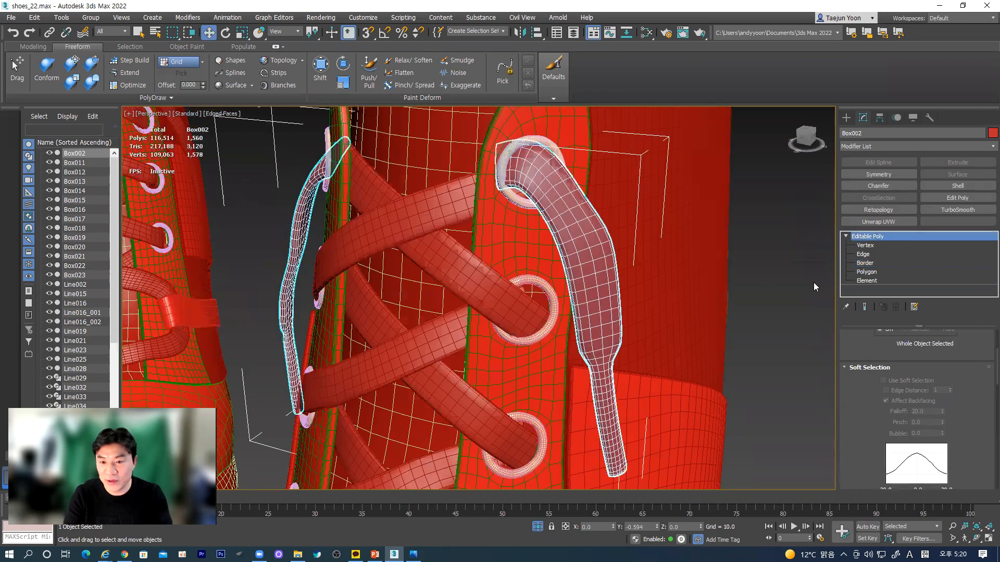
{"action": "left_click", "coordinate": [875, 282]}
{"action": "left_click", "coordinate": [586, 248]}
{"action": "middle_click_drag", "start_coordinate": [585, 280], "coordinate": [587, 382], "text": "alt"}
{"action": "left_click_drag", "start_coordinate": [612, 345], "coordinate": [610, 345]}
{"action": "middle_click_drag", "start_coordinate": [611, 346], "coordinate": [577, 283], "text": "alt"}
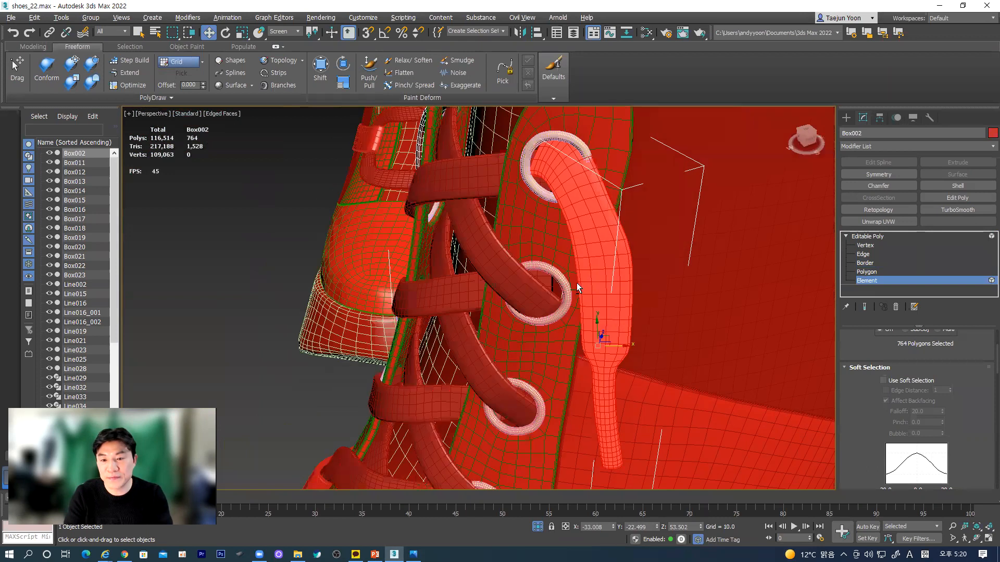
{"action": "scroll", "coordinate": [576, 291], "scroll_direction": "up", "scroll_amount": 2}
{"action": "middle_click_drag", "start_coordinate": [595, 331], "coordinate": [612, 261], "text": "alt"}
{"action": "scroll", "coordinate": [604, 276], "scroll_direction": "up", "scroll_amount": 6}
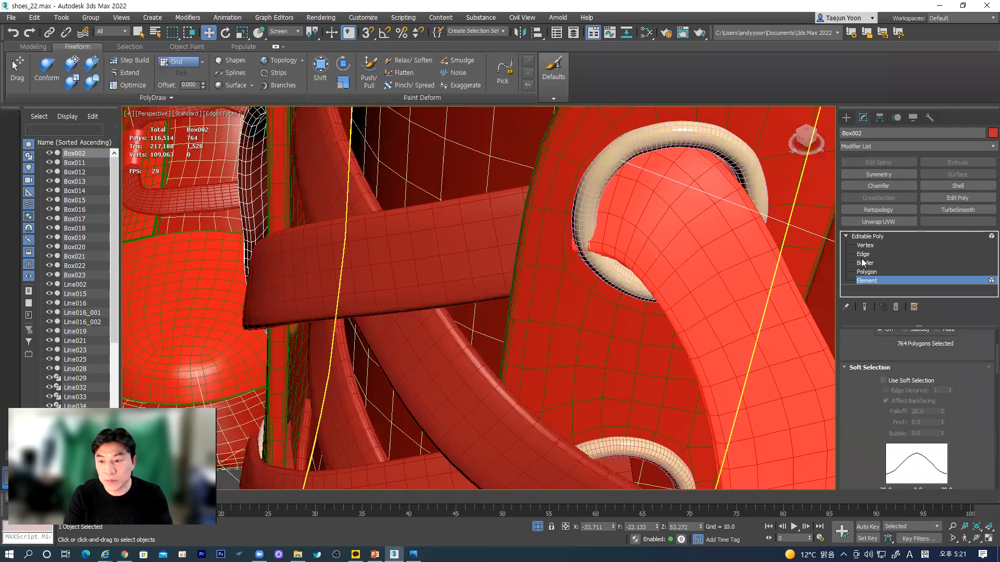
- Adjust the hanging lace's edge vertices inside the top eyelet, using soft selection with a falloff of 3.2
{"action": "key", "text": "1"}
{"action": "left_click", "coordinate": [569, 241]}
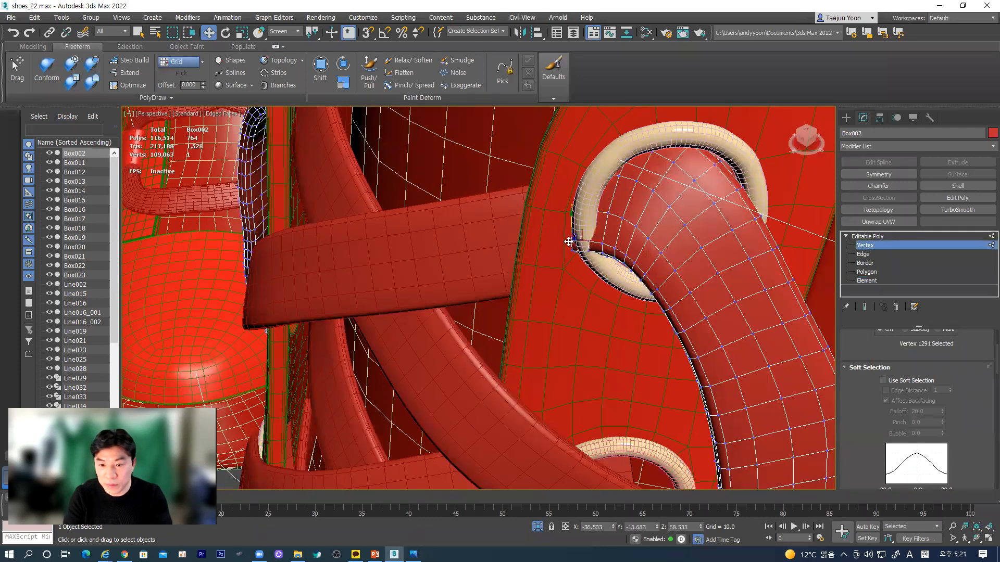
{"action": "left_click", "coordinate": [884, 381]}
{"action": "middle_click_drag", "start_coordinate": [638, 333], "coordinate": [612, 341], "text": "alt"}
{"action": "scroll", "coordinate": [578, 245], "scroll_direction": "down", "scroll_amount": 1}
{"action": "left_click", "coordinate": [578, 245]}
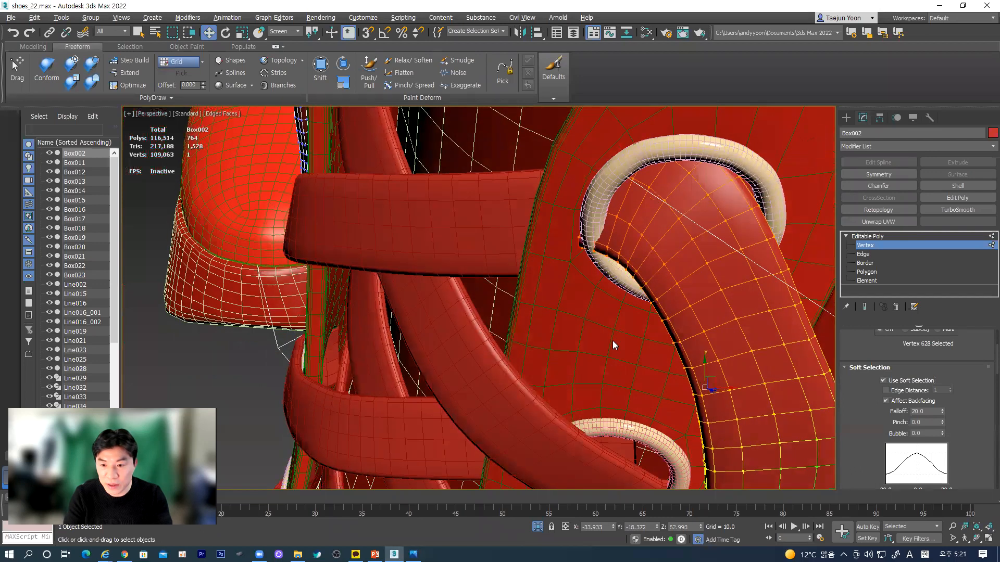
{"action": "left_click_drag", "start_coordinate": [717, 379], "coordinate": [720, 378]}
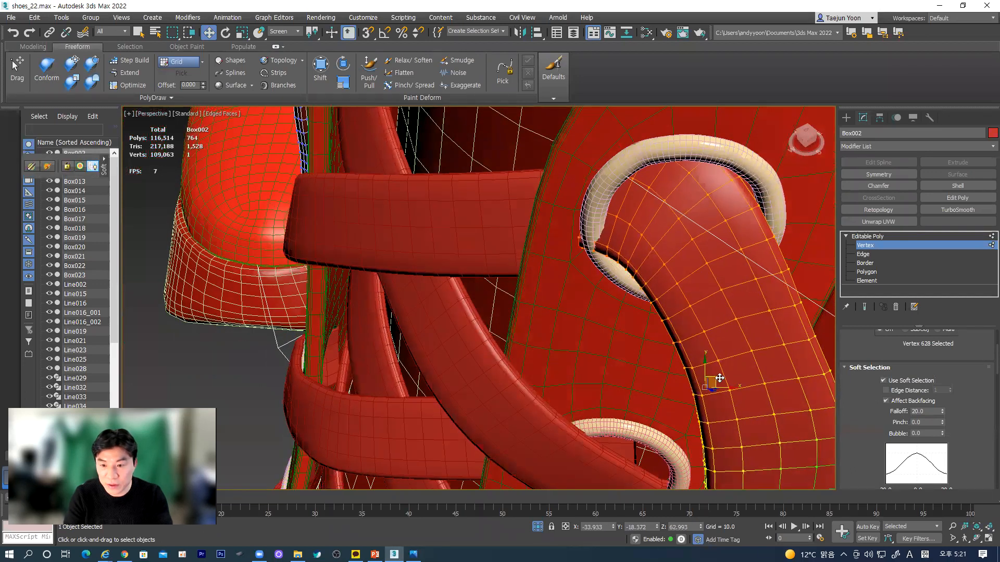
{"action": "left_click_drag", "start_coordinate": [942, 412], "coordinate": [942, 460]}
{"action": "left_click_drag", "start_coordinate": [634, 237], "coordinate": [643, 222]}
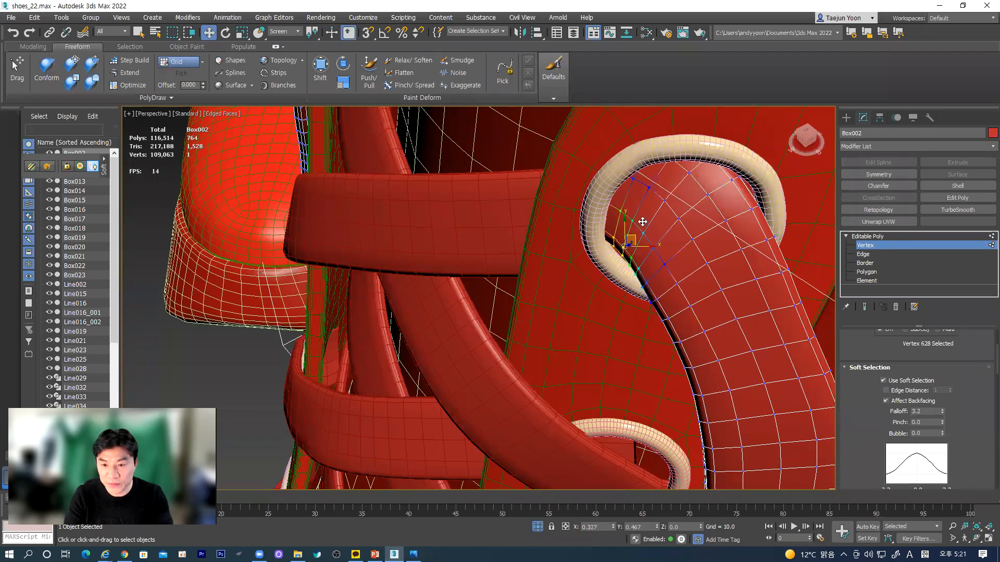
- Reshape the hanging lace's side edge just below the top eyelet by nudging several of its vertices with soft selection
{"action": "middle_click_drag", "start_coordinate": [729, 223], "coordinate": [739, 259], "text": "alt"}
{"action": "left_click", "coordinate": [758, 237]}
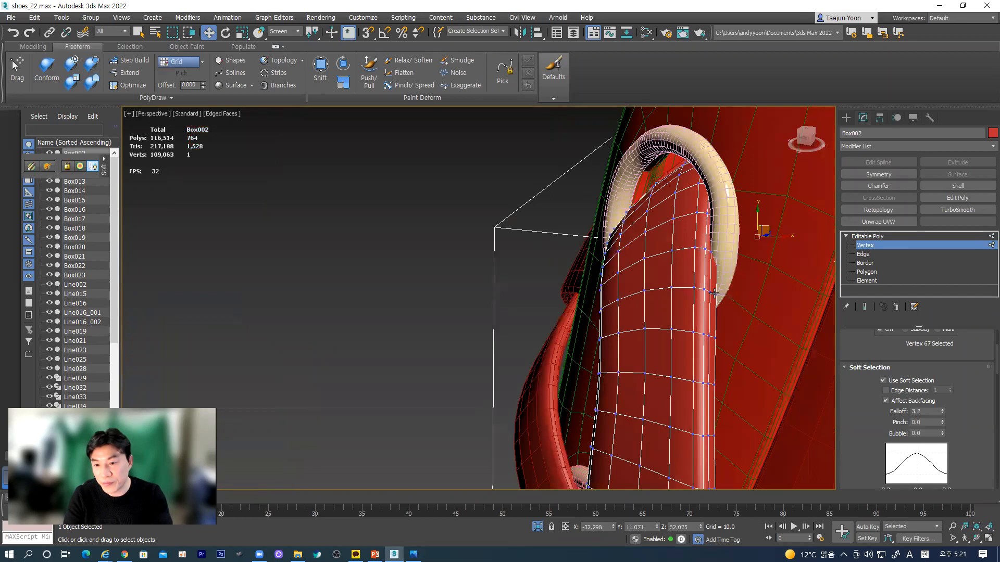
{"action": "left_click", "coordinate": [703, 290]}
{"action": "middle_click_drag", "start_coordinate": [703, 290], "coordinate": [706, 289], "text": "alt"}
{"action": "left_click_drag", "start_coordinate": [705, 289], "coordinate": [694, 287]}
{"action": "left_click", "coordinate": [690, 331]}
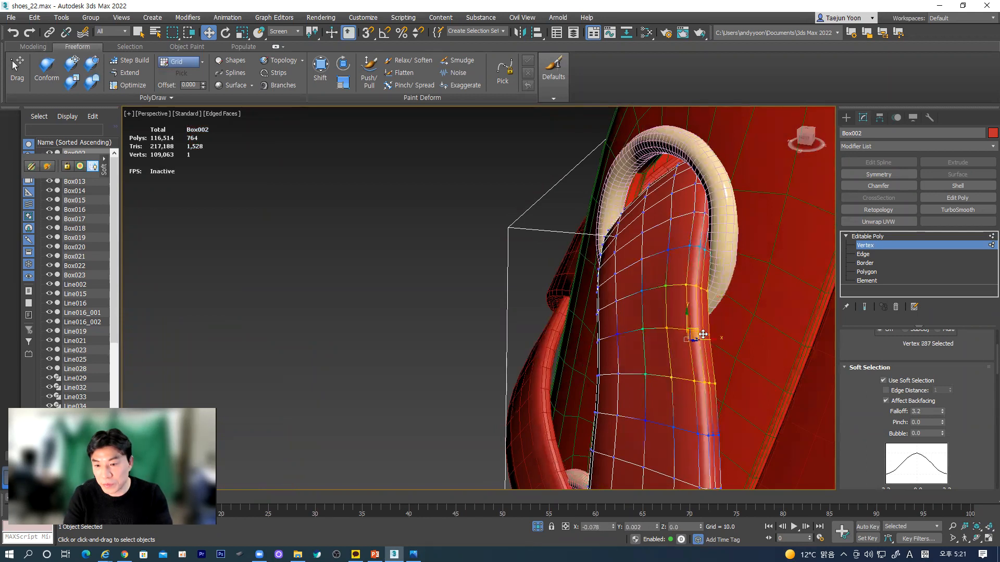
{"action": "left_click", "coordinate": [709, 385]}
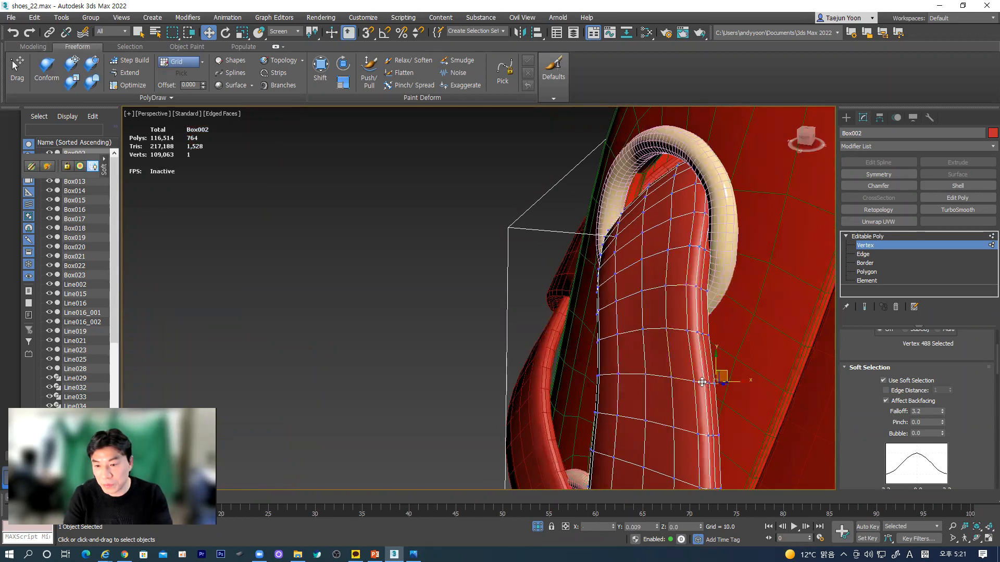
{"action": "left_click_drag", "start_coordinate": [698, 382], "coordinate": [720, 371]}
{"action": "left_click", "coordinate": [696, 385]}
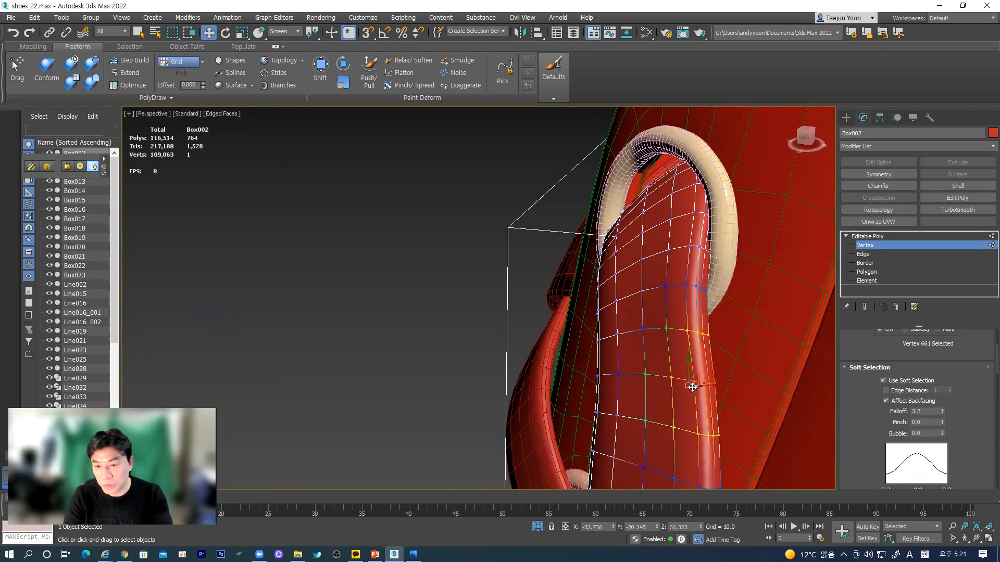
{"action": "left_click_drag", "start_coordinate": [695, 376], "coordinate": [691, 377]}
- Check the opposite hanging lace at its top eyelet, leave vertex editing and deselect the lace object
{"action": "middle_click_drag", "start_coordinate": [745, 312], "coordinate": [766, 258], "text": "alt"}
{"action": "scroll", "coordinate": [539, 341], "scroll_direction": "down", "scroll_amount": 10}
{"action": "middle_click_drag", "start_coordinate": [538, 342], "coordinate": [582, 352], "text": "alt"}
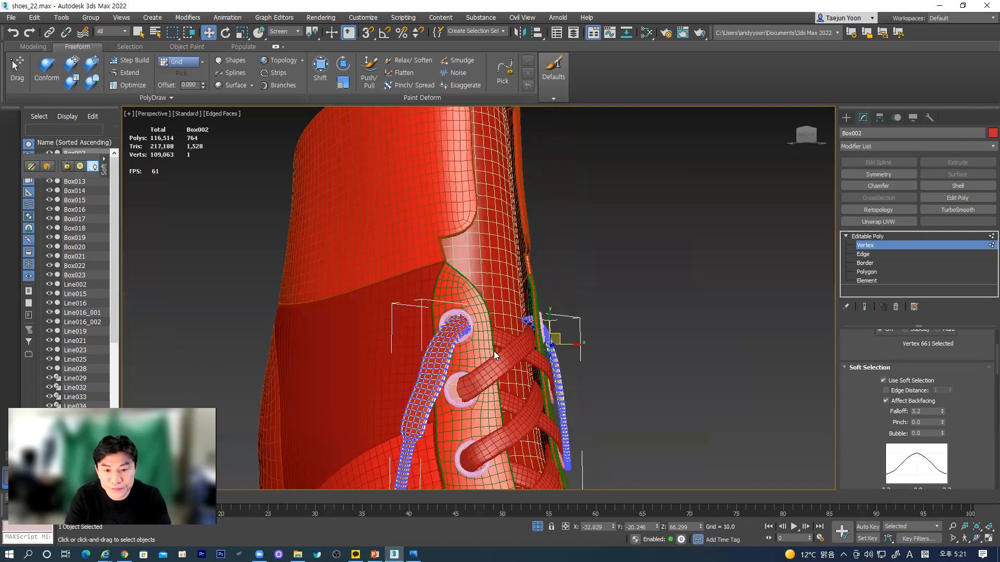
{"action": "scroll", "coordinate": [490, 354], "scroll_direction": "up", "scroll_amount": 8}
{"action": "middle_click_drag", "start_coordinate": [434, 348], "coordinate": [445, 352], "text": "alt"}
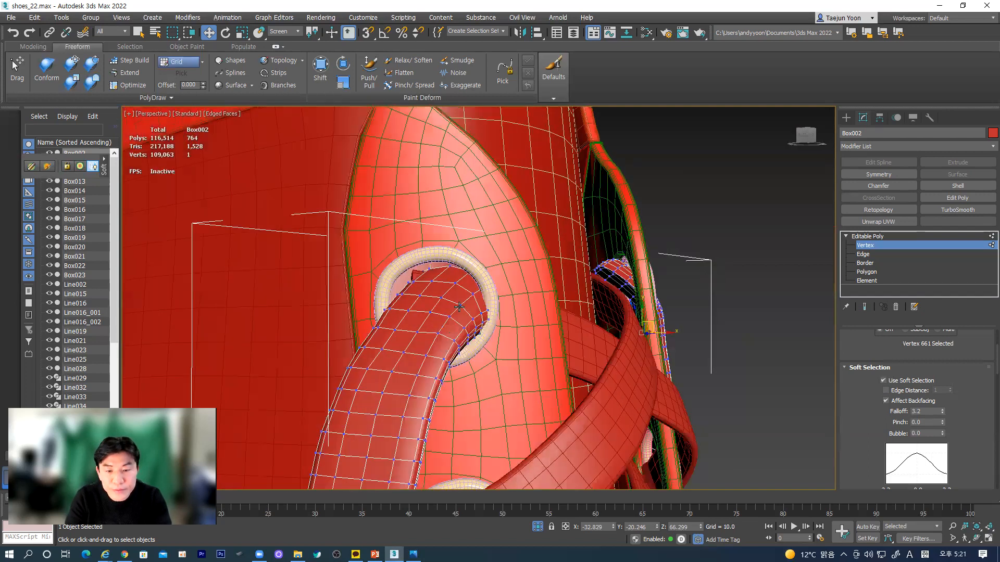
{"action": "left_click", "coordinate": [872, 245]}
{"action": "left_click", "coordinate": [722, 397]}
- Examine how the hanging laces and crossed laces sit in the eyelets on both sides of the boot
{"action": "middle_click_drag", "start_coordinate": [722, 397], "coordinate": [491, 218], "text": "alt"}
{"action": "scroll", "coordinate": [491, 217], "scroll_direction": "up", "scroll_amount": 4}
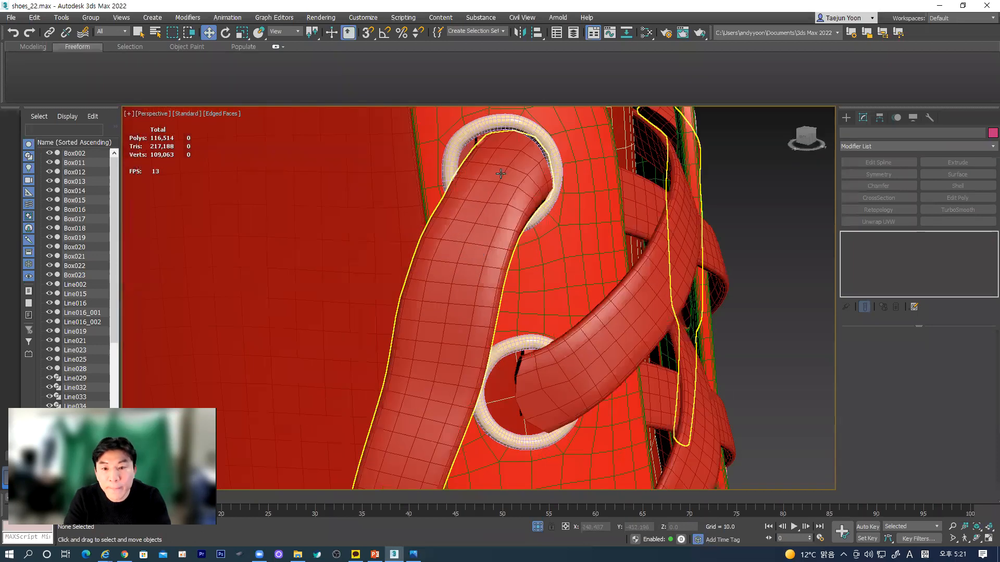
{"action": "left_click", "coordinate": [501, 173]}
{"action": "middle_click_drag", "start_coordinate": [501, 173], "coordinate": [440, 303], "text": "alt"}
{"action": "scroll", "coordinate": [498, 328], "scroll_direction": "down", "scroll_amount": 4}
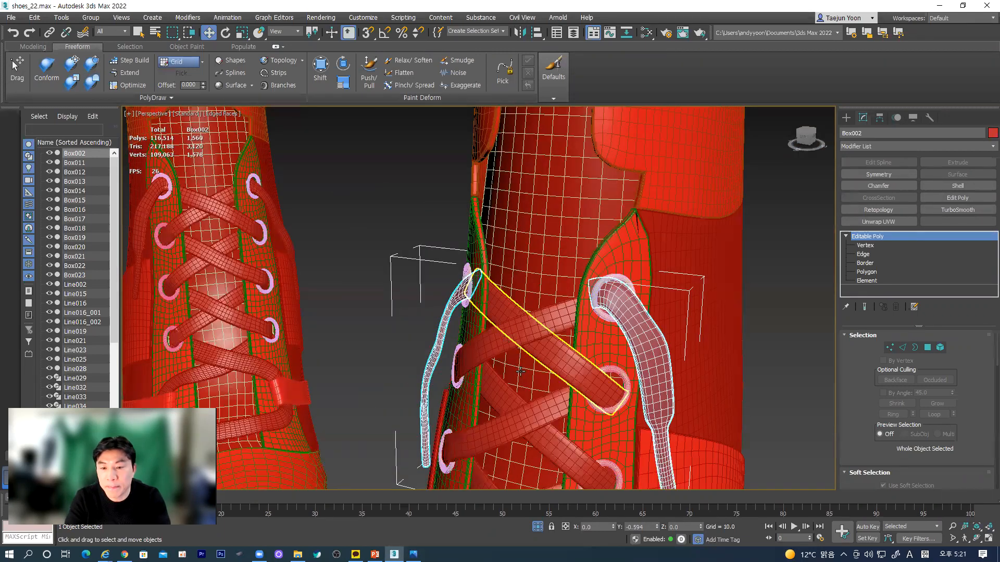
{"action": "middle_click_drag", "start_coordinate": [512, 323], "coordinate": [516, 284], "text": "alt"}
{"action": "left_click", "coordinate": [760, 266]}
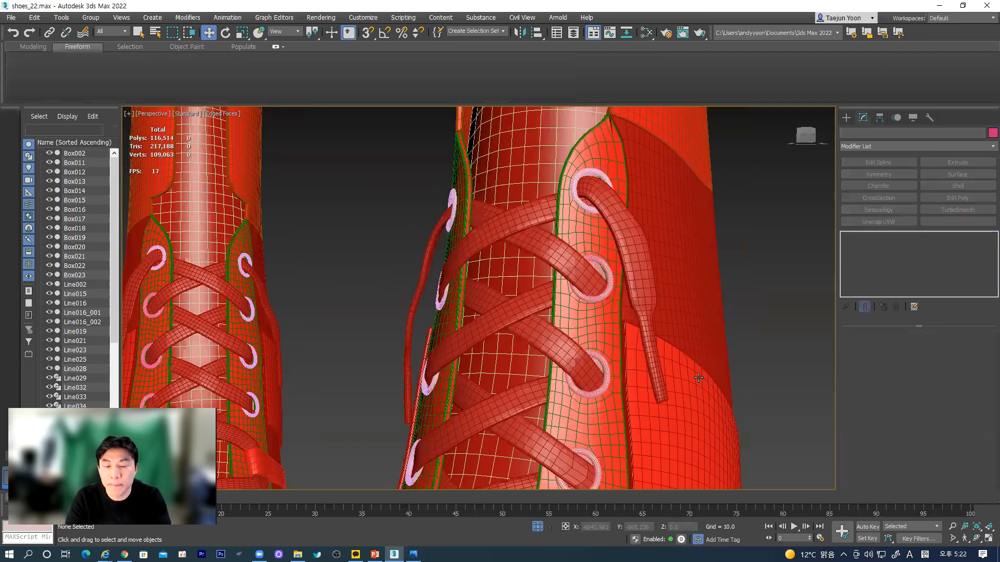
- Reselect the near hanging lace as an element and nudge it slightly downward
{"action": "left_click", "coordinate": [628, 274]}
{"action": "key", "text": "5"}
{"action": "left_click", "coordinate": [641, 260]}
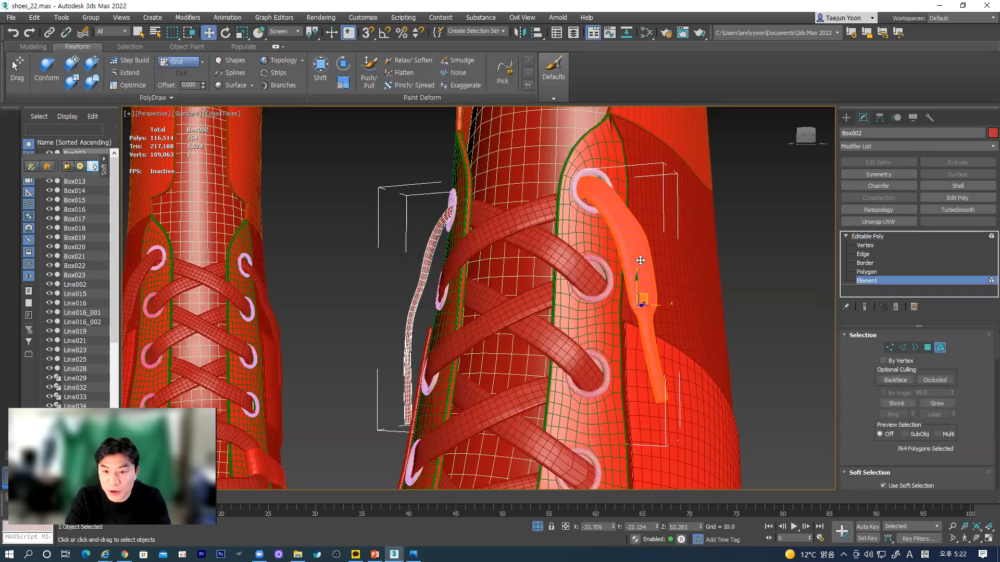
{"action": "left_click_drag", "start_coordinate": [649, 294], "coordinate": [652, 299]}
- Select the opposite hanging lace as an element and nudge it slightly sideways at its top eyelet
{"action": "middle_click_drag", "start_coordinate": [629, 349], "coordinate": [452, 199], "text": "alt"}
{"action": "left_click", "coordinate": [451, 196]}
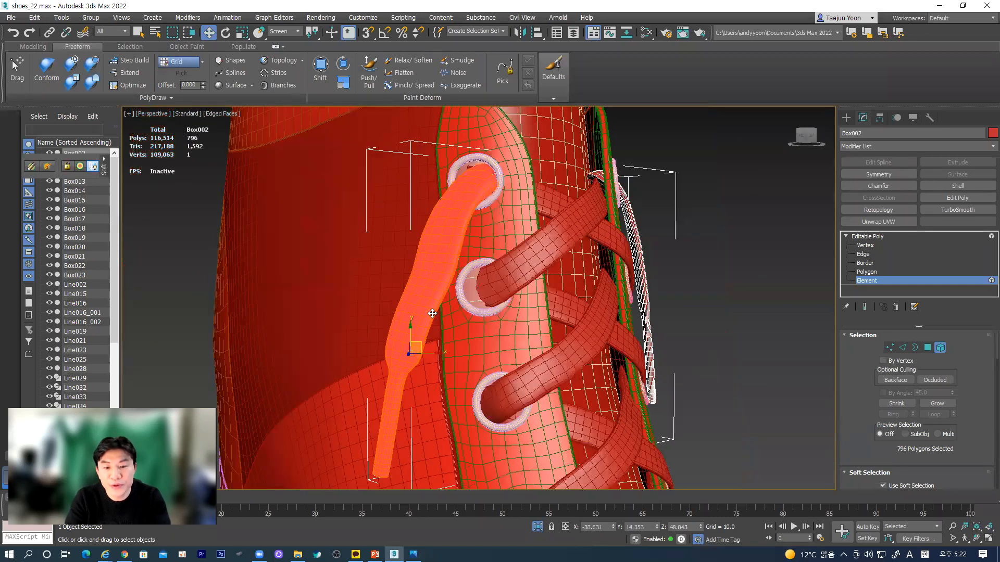
{"action": "left_click_drag", "start_coordinate": [418, 340], "coordinate": [414, 339]}
{"action": "scroll", "coordinate": [456, 321], "scroll_direction": "up", "scroll_amount": 5}
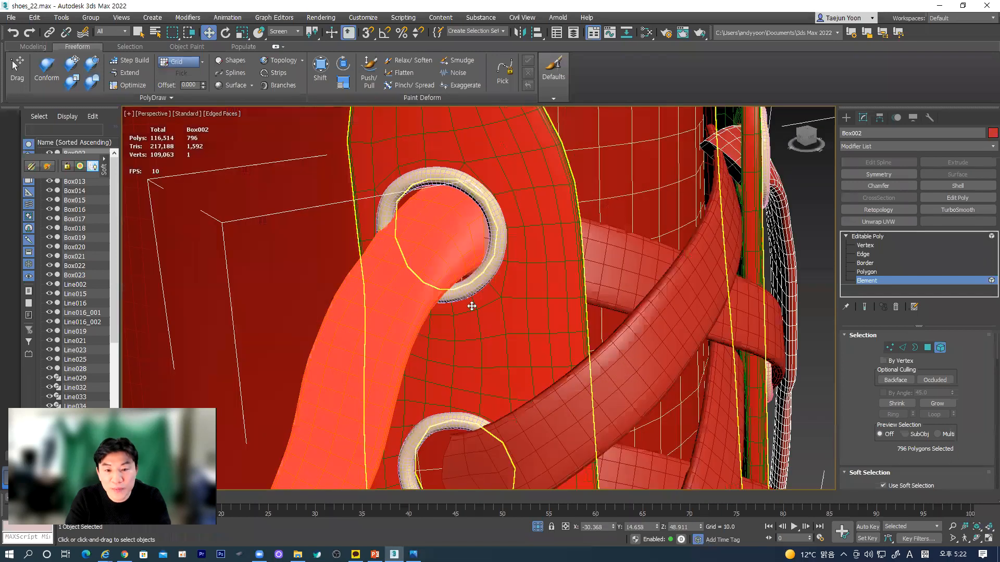
- Turn off soft selection and extend the hanging lace's open border deeper into the top eyelet
{"action": "mouse_move", "coordinate": [471, 296]}
{"action": "middle_mouse_down", "text": "alt"}
{"action": "mouse_move", "coordinate": [493, 295]}
{"action": "mouse_move", "coordinate": [472, 294]}
{"action": "mouse_move", "coordinate": [473, 314]}
{"action": "middle_mouse_up", "text": "alt"}
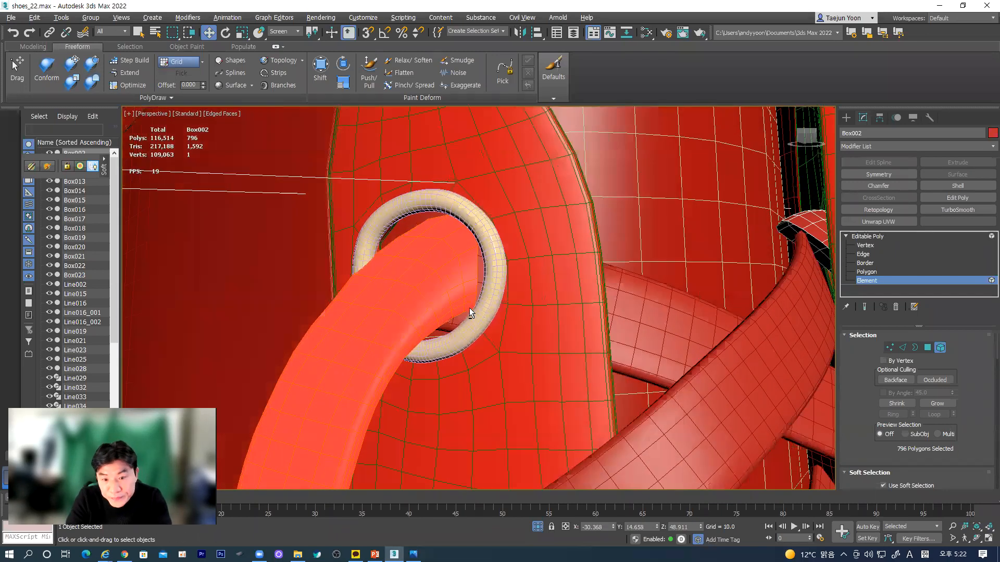
{"action": "left_click", "coordinate": [864, 255]}
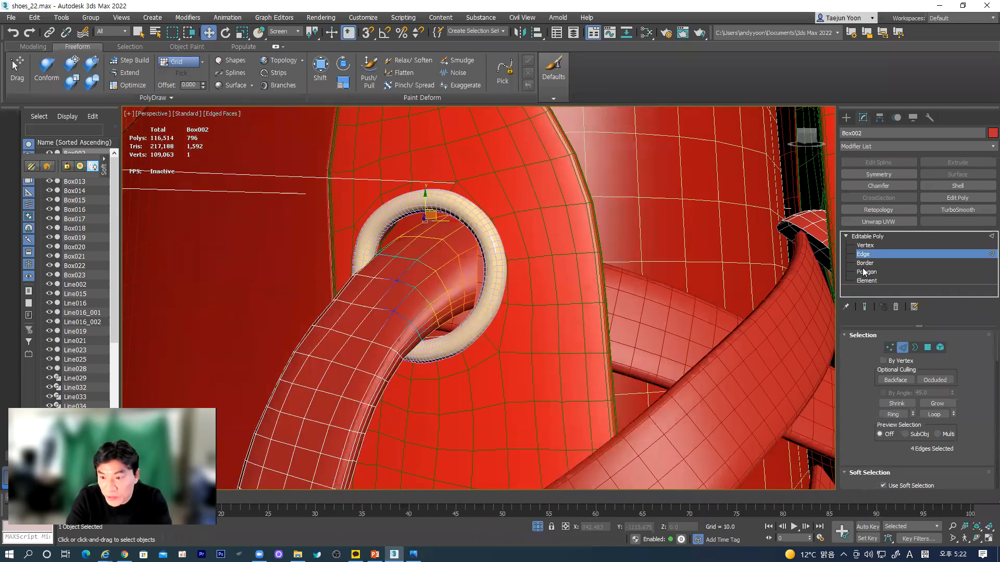
{"action": "left_click", "coordinate": [864, 263]}
{"action": "left_click", "coordinate": [481, 262]}
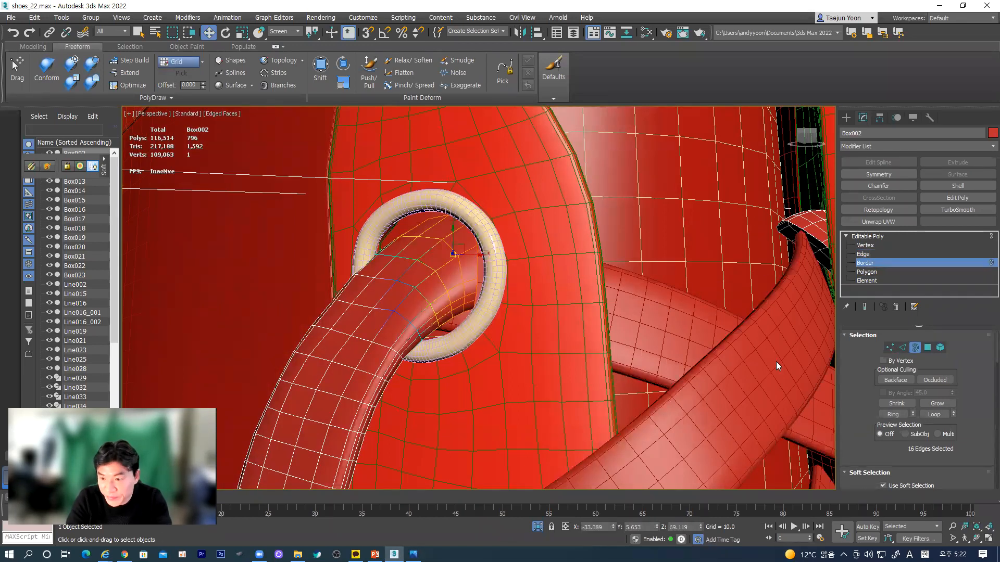
{"action": "scroll", "coordinate": [867, 340], "scroll_direction": "down", "scroll_amount": 3}
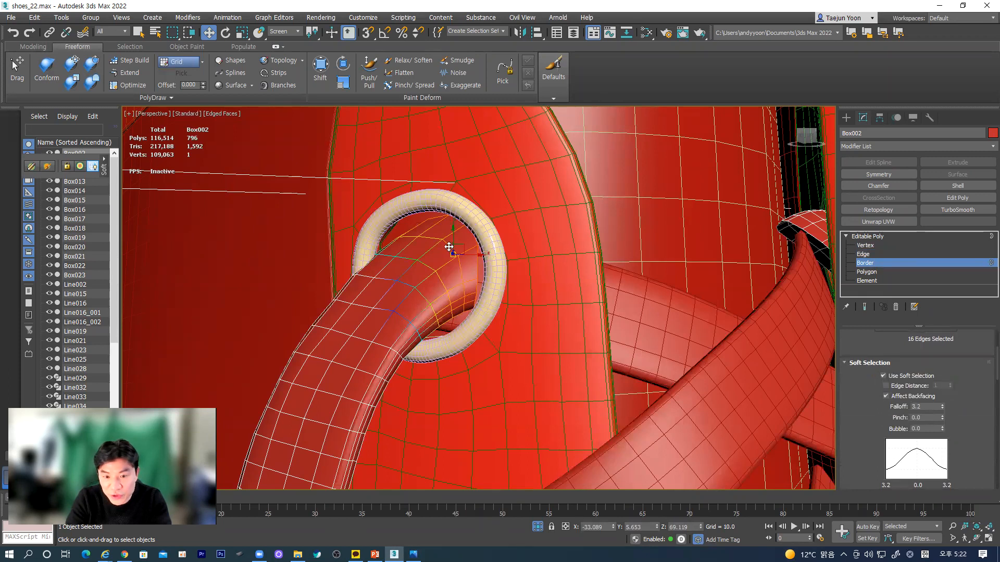
{"action": "left_click", "coordinate": [884, 376]}
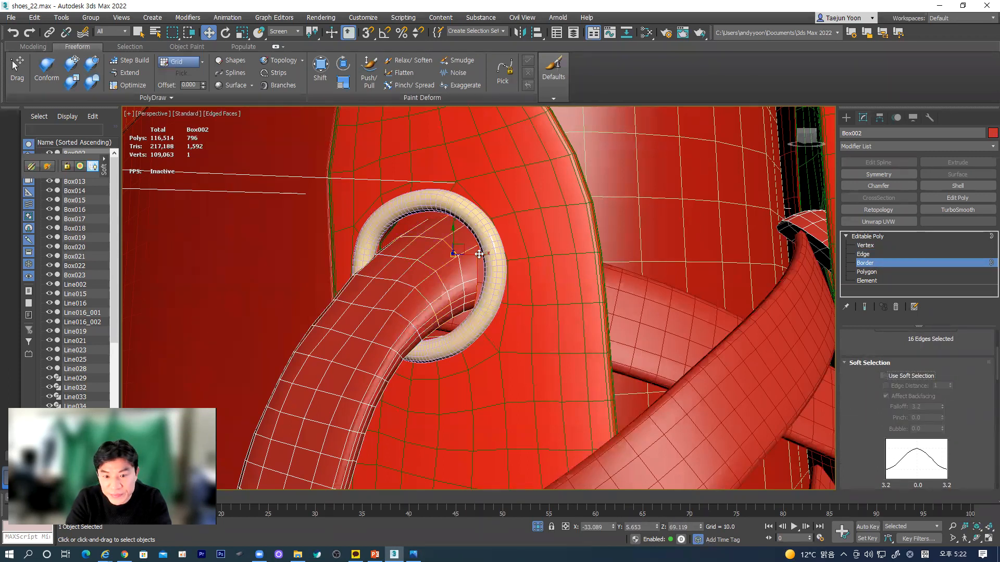
{"action": "middle_click_drag", "start_coordinate": [483, 276], "coordinate": [481, 281], "text": "alt"}
{"action": "left_click_drag", "start_coordinate": [460, 250], "coordinate": [476, 242], "text": "shift"}
{"action": "mouse_move", "coordinate": [482, 238]}
{"action": "middle_mouse_down", "text": "alt"}
{"action": "mouse_move", "coordinate": [498, 286]}
{"action": "mouse_move", "coordinate": [518, 266]}
{"action": "mouse_move", "coordinate": [484, 246]}
{"action": "middle_mouse_up", "text": "alt"}
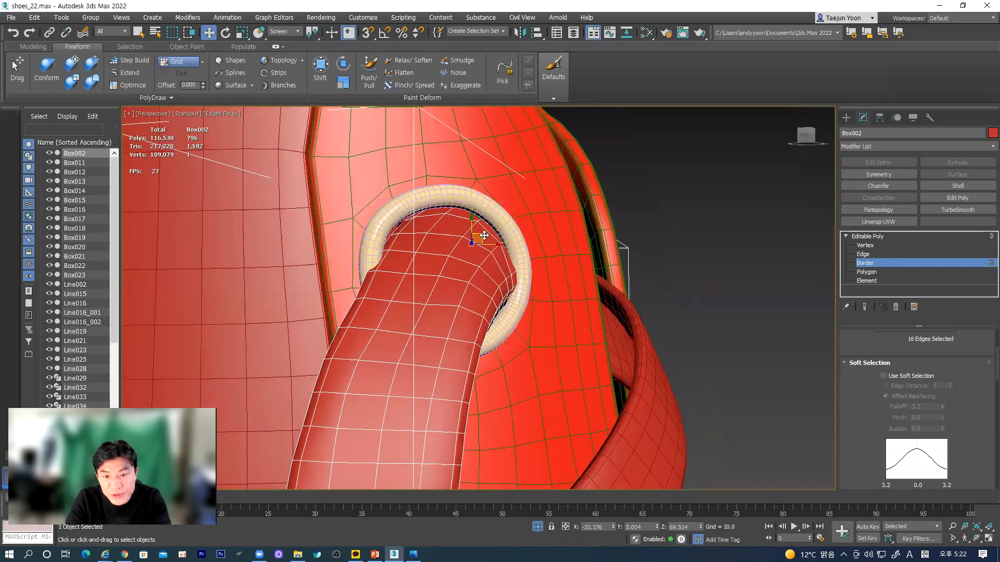
{"action": "scroll", "coordinate": [486, 310], "scroll_direction": "down", "scroll_amount": 10}
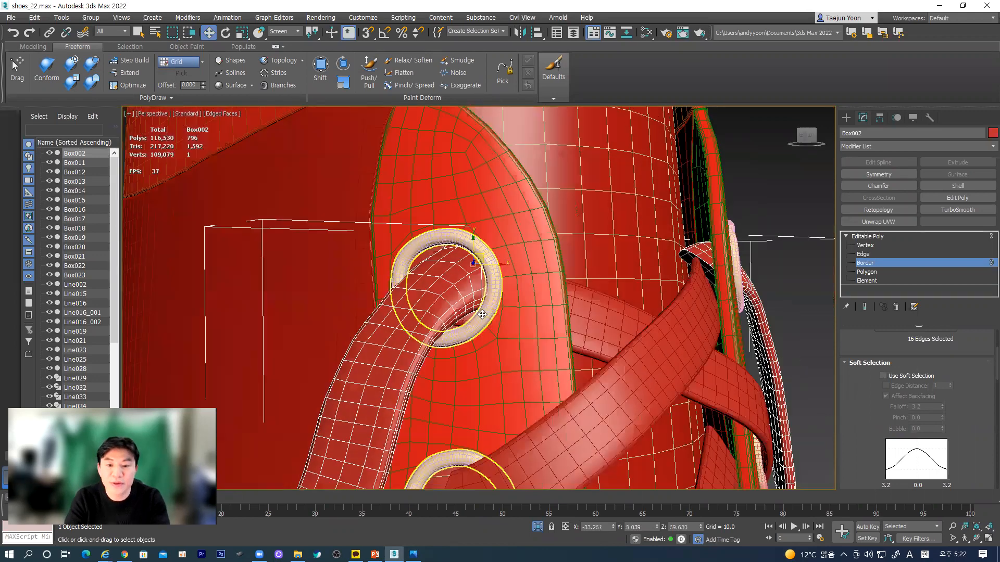
- Leave border editing, deselect the lace and inspect the crossed laces with edged faces hidden
{"action": "left_click", "coordinate": [873, 236]}
{"action": "left_click", "coordinate": [681, 292]}
{"action": "middle_click_drag", "start_coordinate": [526, 305], "coordinate": [461, 333], "text": "alt"}
{"action": "middle_click_drag", "start_coordinate": [458, 427], "coordinate": [454, 292]}
{"action": "scroll", "coordinate": [461, 333], "scroll_direction": "up", "scroll_amount": 3}
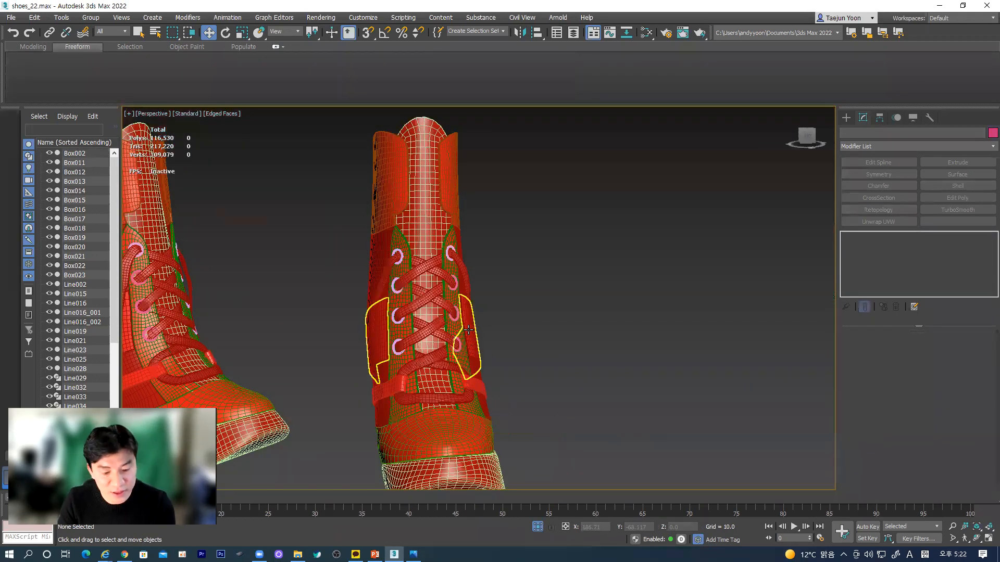
{"action": "key", "text": "F4"}
{"action": "mouse_move", "coordinate": [466, 344]}
{"action": "middle_mouse_down", "text": "alt"}
{"action": "mouse_move", "coordinate": [419, 364]}
{"action": "mouse_move", "coordinate": [502, 365]}
{"action": "mouse_move", "coordinate": [464, 363]}
{"action": "middle_mouse_up", "text": "alt"}
{"action": "scroll", "coordinate": [416, 371], "scroll_direction": "up", "scroll_amount": 5}
{"action": "scroll", "coordinate": [464, 363], "scroll_direction": "up", "scroll_amount": 8}
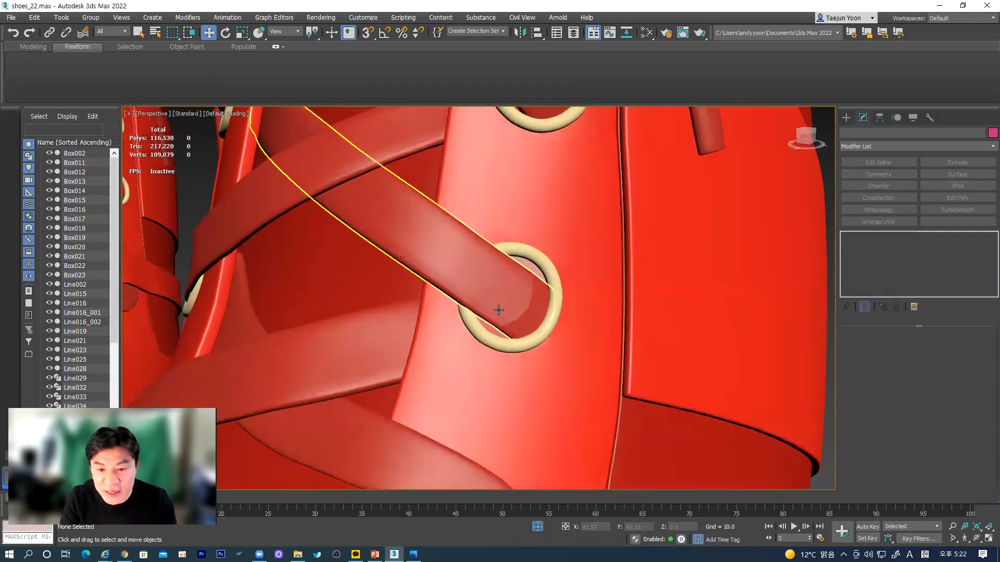
- Add a Smooth modifier with Auto Smooth enabled to the faceted crossed lace Box016, then deselect it
{"action": "left_click", "coordinate": [499, 309]}
{"action": "scroll", "coordinate": [499, 309], "scroll_direction": "down", "scroll_amount": 2}
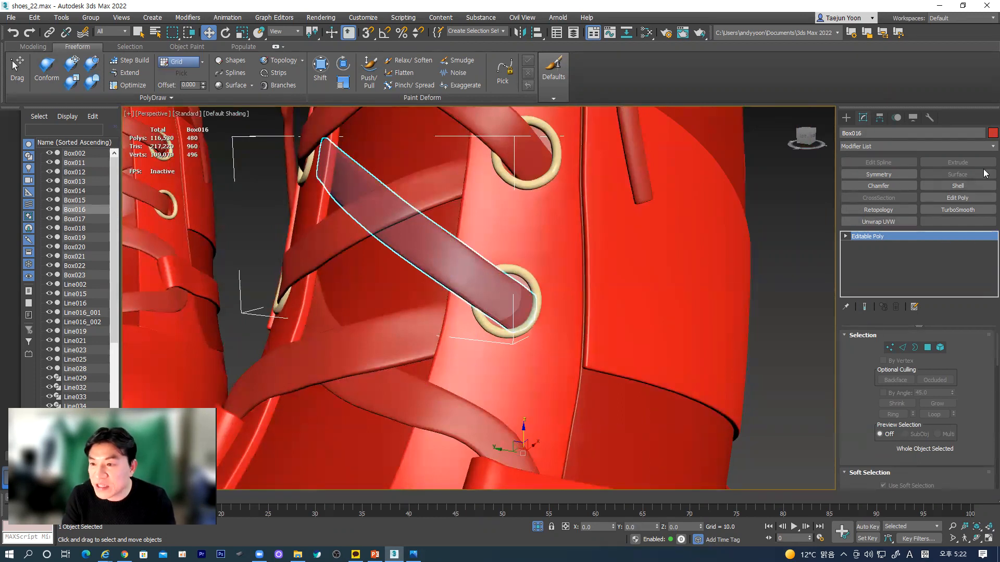
{"action": "left_click", "coordinate": [984, 147]}
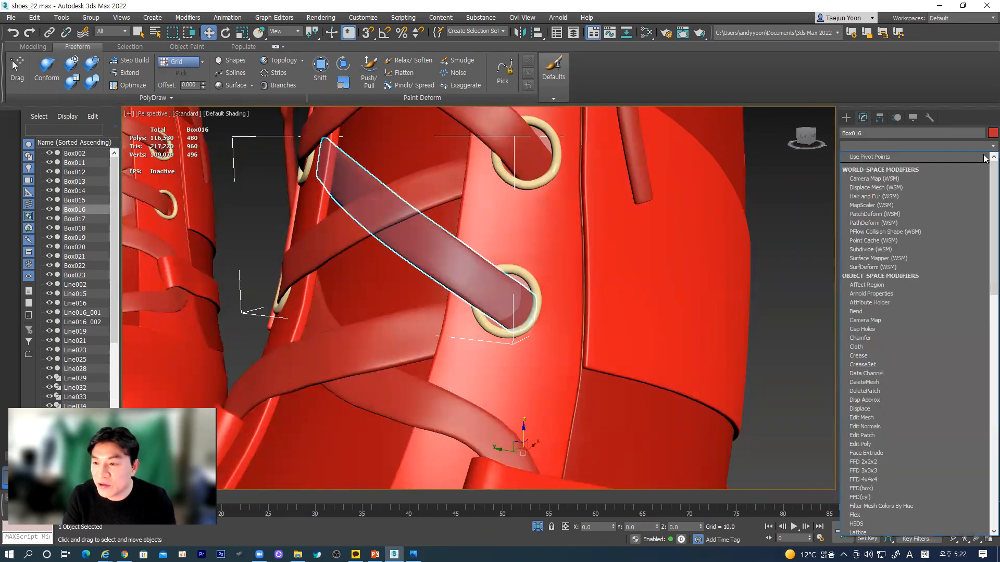
{"action": "scroll", "coordinate": [943, 447], "scroll_direction": "down", "scroll_amount": 10}
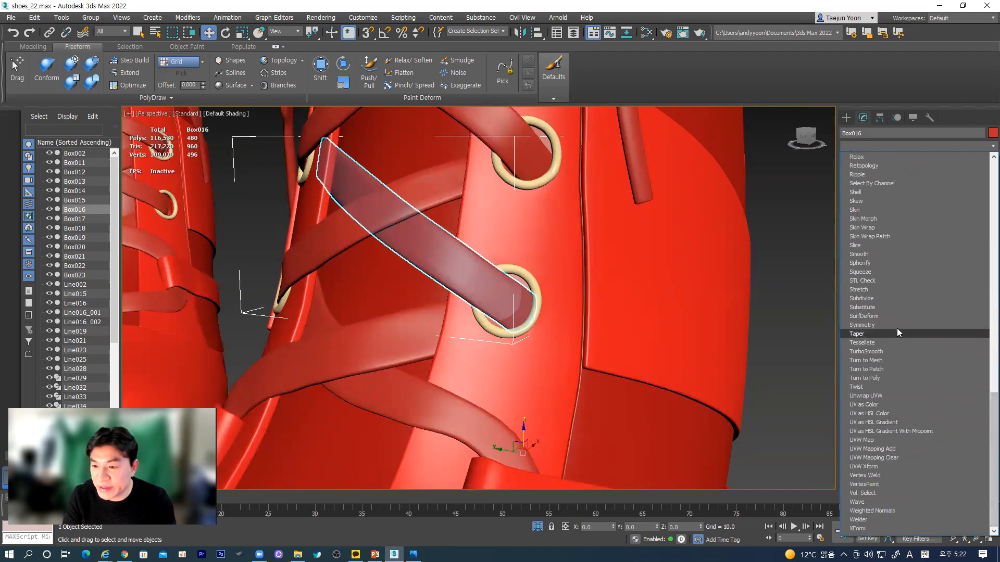
{"action": "left_click", "coordinate": [886, 255]}
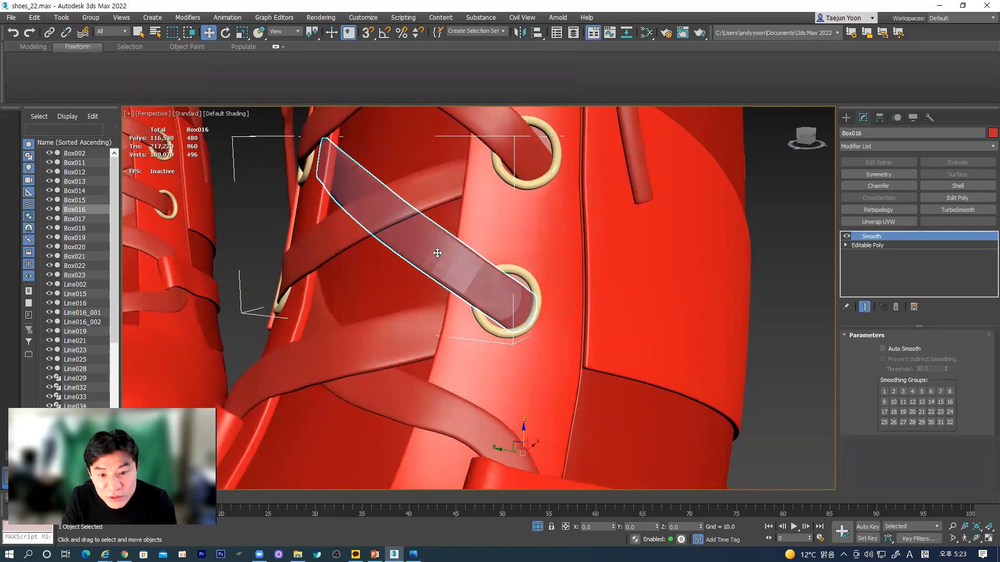
{"action": "scroll", "coordinate": [438, 253], "scroll_direction": "up", "scroll_amount": 5}
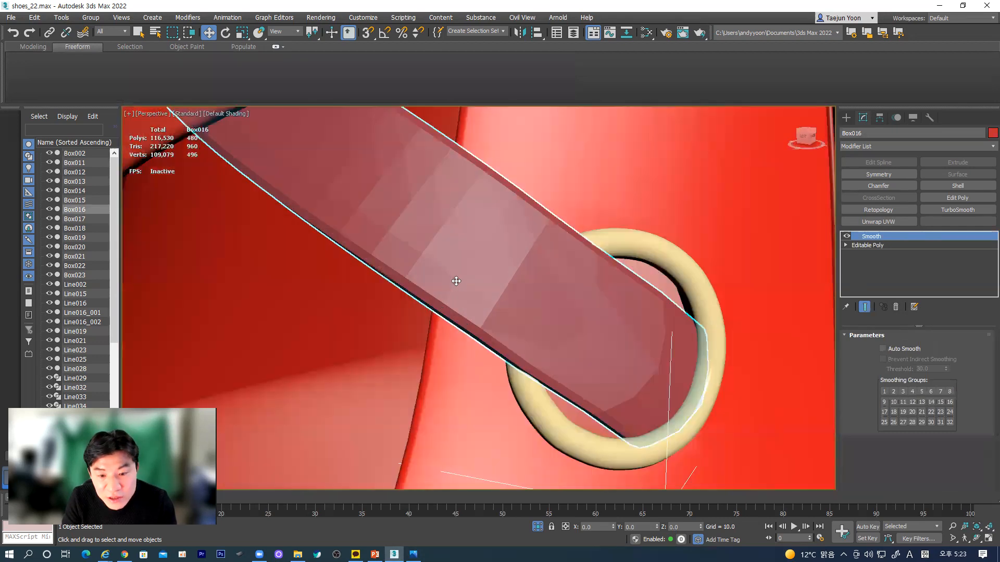
{"action": "left_click", "coordinate": [883, 349]}
{"action": "scroll", "coordinate": [542, 309], "scroll_direction": "down", "scroll_amount": 7}
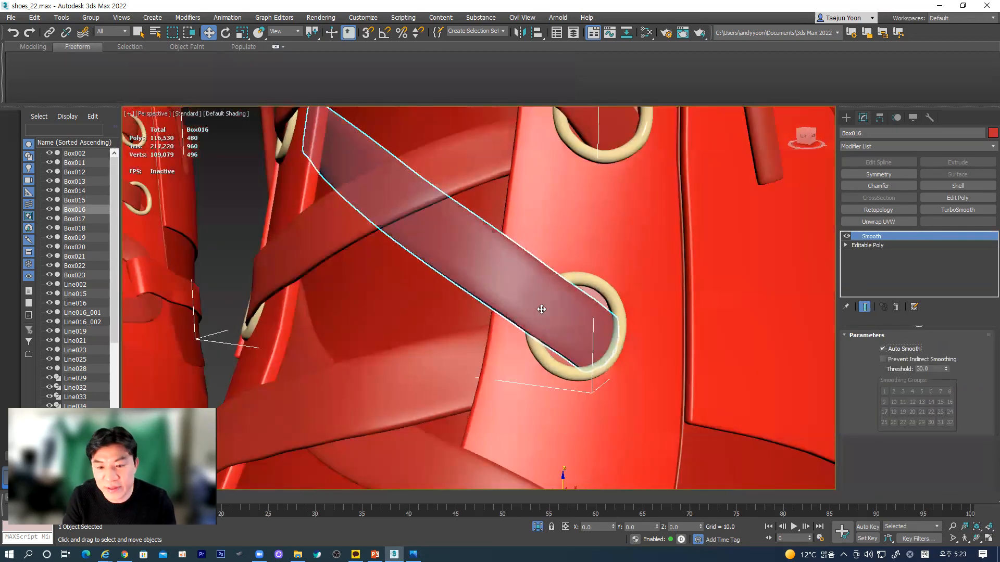
{"action": "middle_click_drag", "start_coordinate": [551, 314], "coordinate": [683, 301], "text": "alt"}
{"action": "left_click", "coordinate": [686, 303]}
- Select the crossed lace Box015 on the other side and add Smooth to the modifier button set's empty slot
{"action": "middle_click_drag", "start_coordinate": [525, 377], "coordinate": [439, 338], "text": "alt"}
{"action": "scroll", "coordinate": [417, 339], "scroll_direction": "up", "scroll_amount": 5}
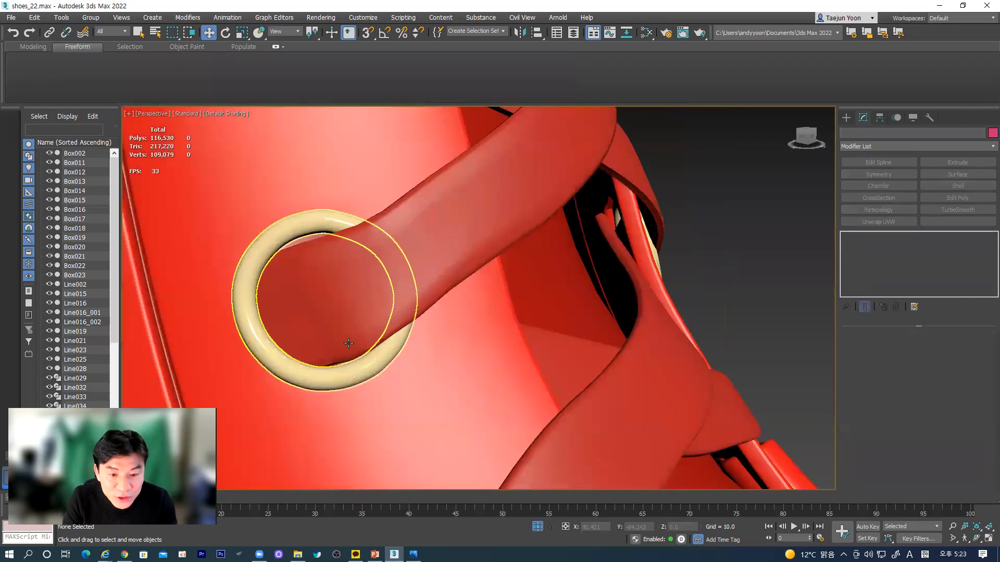
{"action": "left_click", "coordinate": [300, 301]}
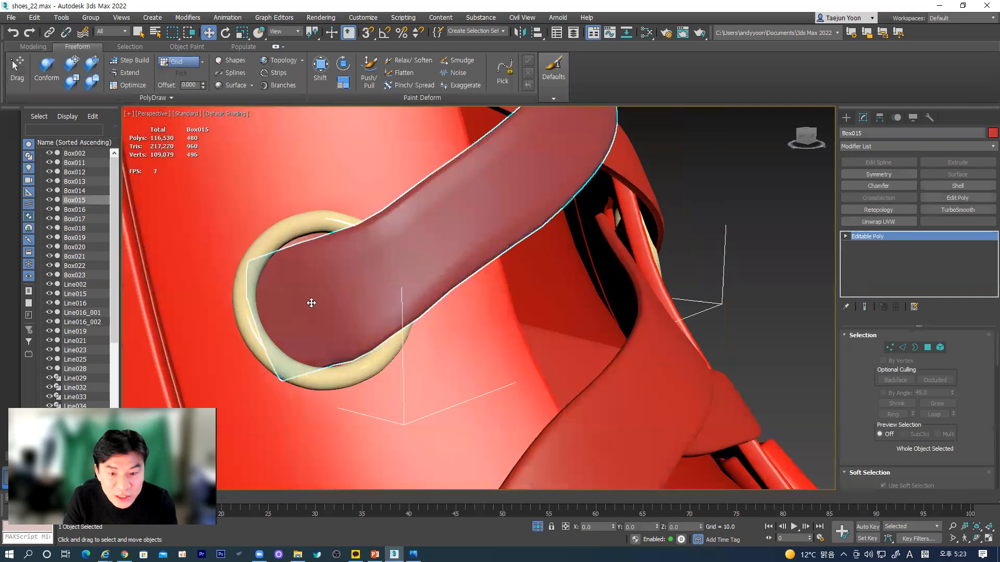
{"action": "scroll", "coordinate": [310, 302], "scroll_direction": "down", "scroll_amount": 3}
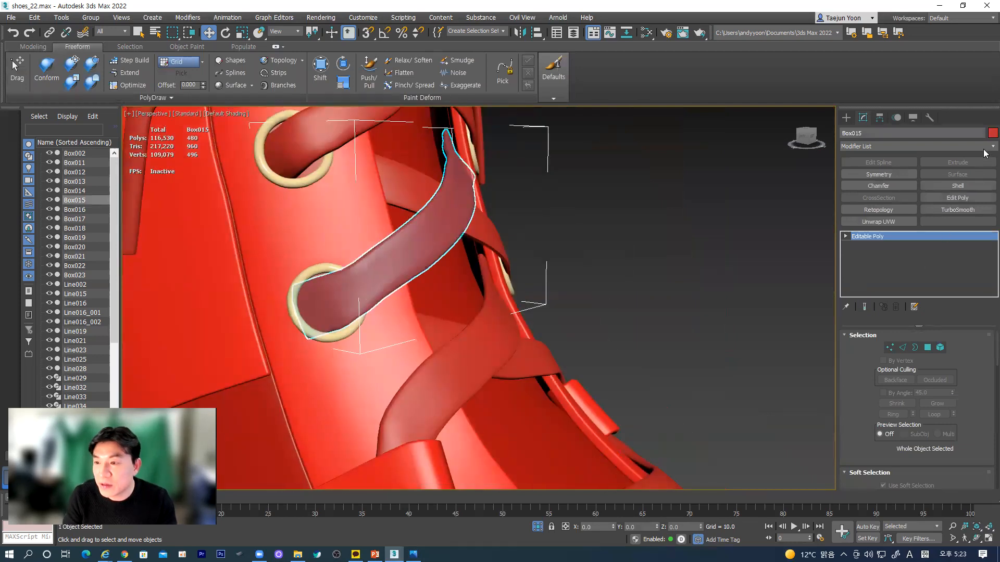
{"action": "left_click", "coordinate": [915, 308]}
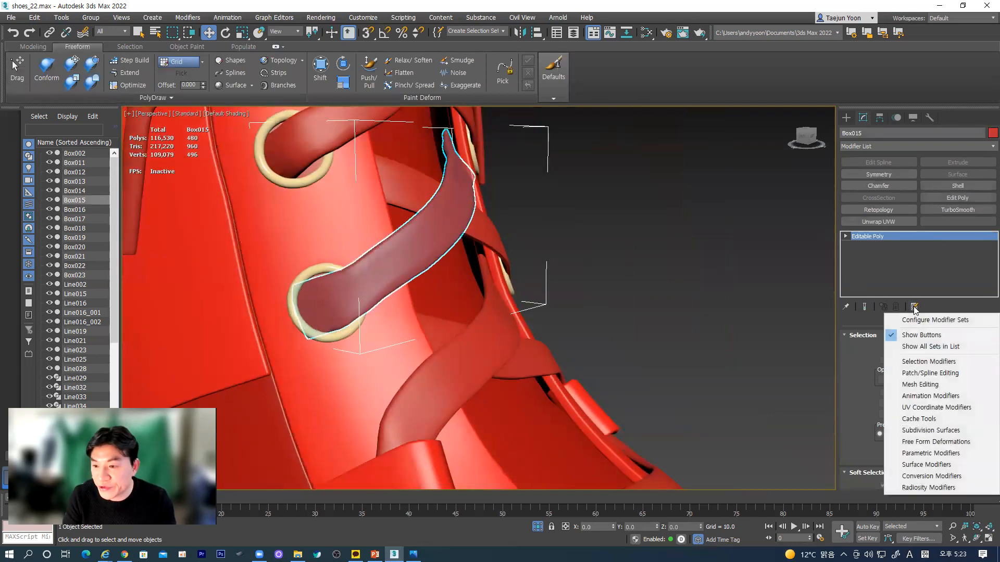
{"action": "left_click", "coordinate": [857, 320]}
{"action": "left_click", "coordinate": [407, 297]}
{"action": "key", "text": "Down"}
{"action": "key", "text": "Down"}
{"action": "key", "text": "Down"}
{"action": "key", "text": "Down"}
{"action": "key", "text": "Down"}
{"action": "key", "text": "Down"}
{"action": "key", "text": "Down"}
{"action": "key", "text": "Down"}
{"action": "key", "text": "Down"}
{"action": "key", "text": "Down"}
{"action": "key", "text": "Down"}
{"action": "key", "text": "Down"}
{"action": "key", "text": "Down"}
{"action": "key", "text": "Down"}
{"action": "key", "text": "Down"}
{"action": "key", "text": "Down"}
{"action": "key", "text": "Down"}
{"action": "key", "text": "Down"}
{"action": "key", "text": "Down"}
{"action": "key", "text": "Down"}
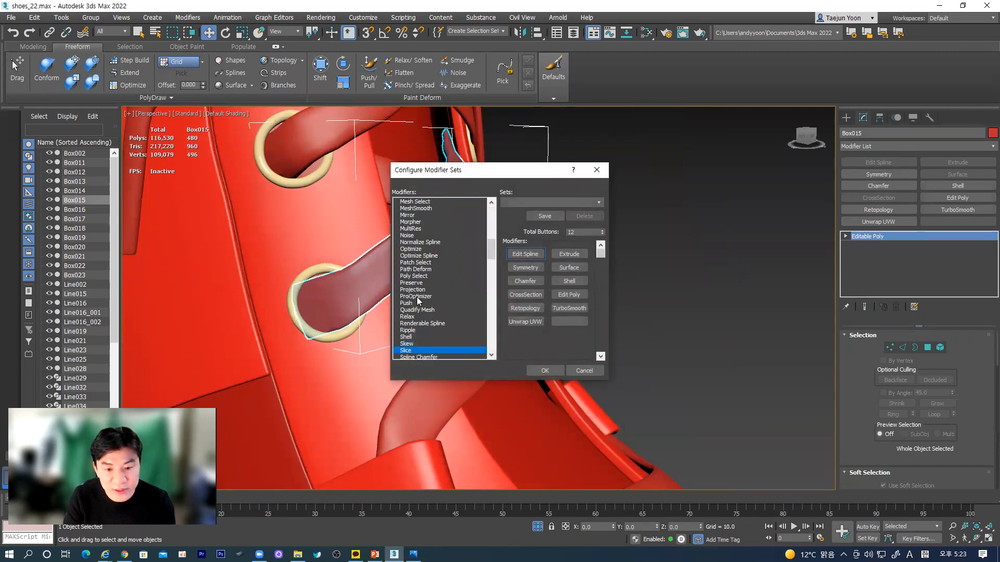
{"action": "key", "text": "Down"}
{"action": "key", "text": "Down"}
{"action": "key", "text": "Down"}
{"action": "key", "text": "Down"}
{"action": "key", "text": "Down"}
{"action": "key", "text": "Down"}
{"action": "key", "text": "Down"}
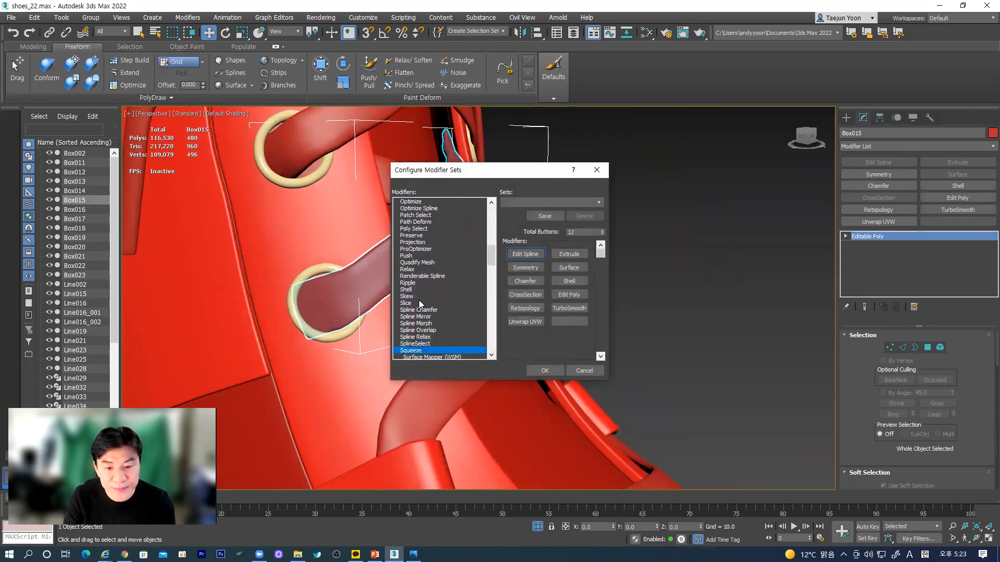
{"action": "key", "text": "Down"}
{"action": "key", "text": "Down"}
{"action": "key", "text": "Down"}
{"action": "key", "text": "Down"}
{"action": "key", "text": "Down"}
{"action": "key", "text": "Down"}
{"action": "key", "text": "Down"}
{"action": "key", "text": "Down"}
{"action": "key", "text": "Down"}
{"action": "key", "text": "Down"}
{"action": "key", "text": "Down"}
{"action": "key", "text": "Down"}
{"action": "key", "text": "Down"}
{"action": "key", "text": "Down"}
{"action": "key", "text": "Down"}
{"action": "key", "text": "Down"}
{"action": "key", "text": "Down"}
{"action": "key", "text": "Down"}
{"action": "key", "text": "Down"}
{"action": "key", "text": "Down"}
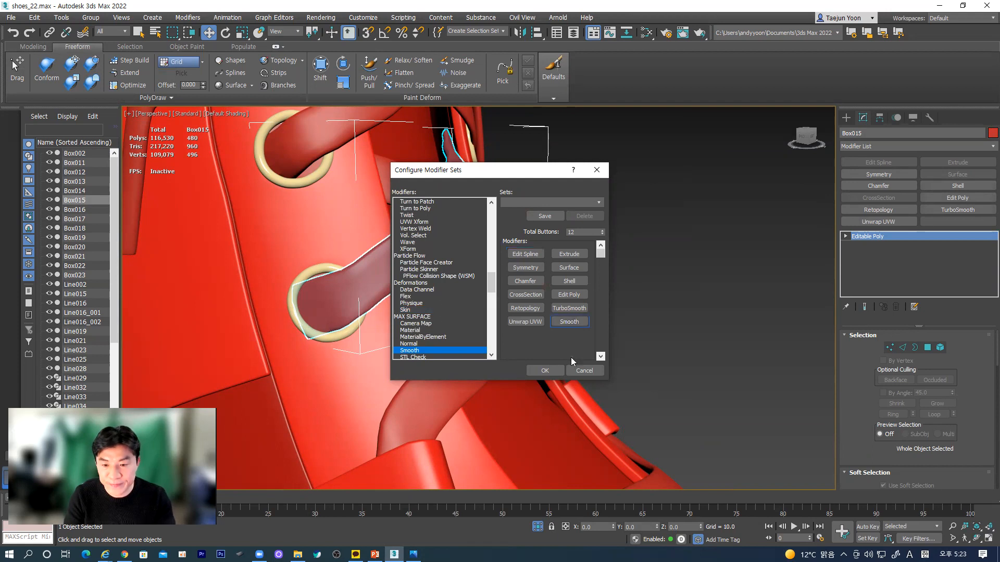
{"action": "left_click", "coordinate": [545, 371]}
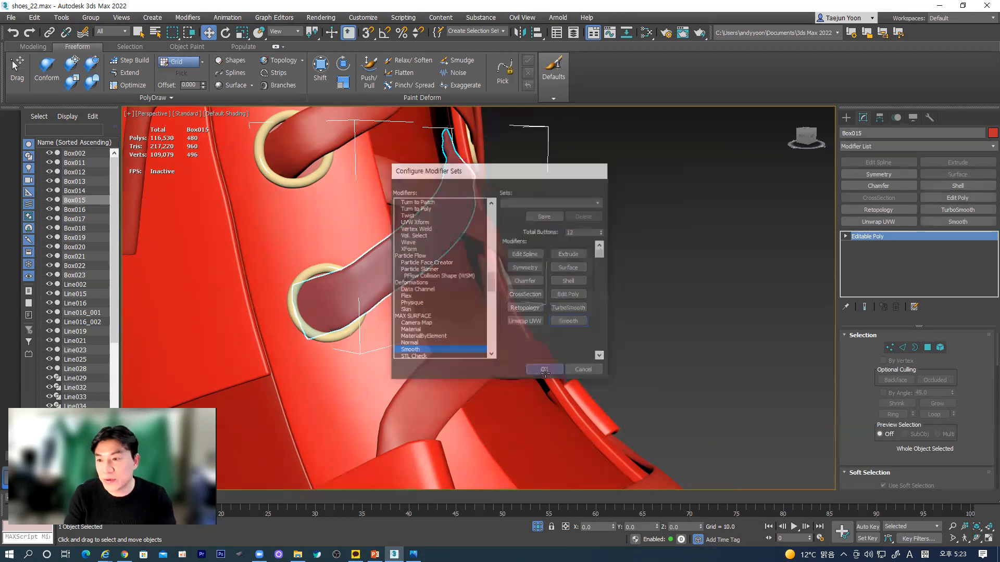
- Apply a Smooth modifier with Auto Smooth enabled to the selected crossed lace Box015
{"action": "left_click", "coordinate": [950, 222]}
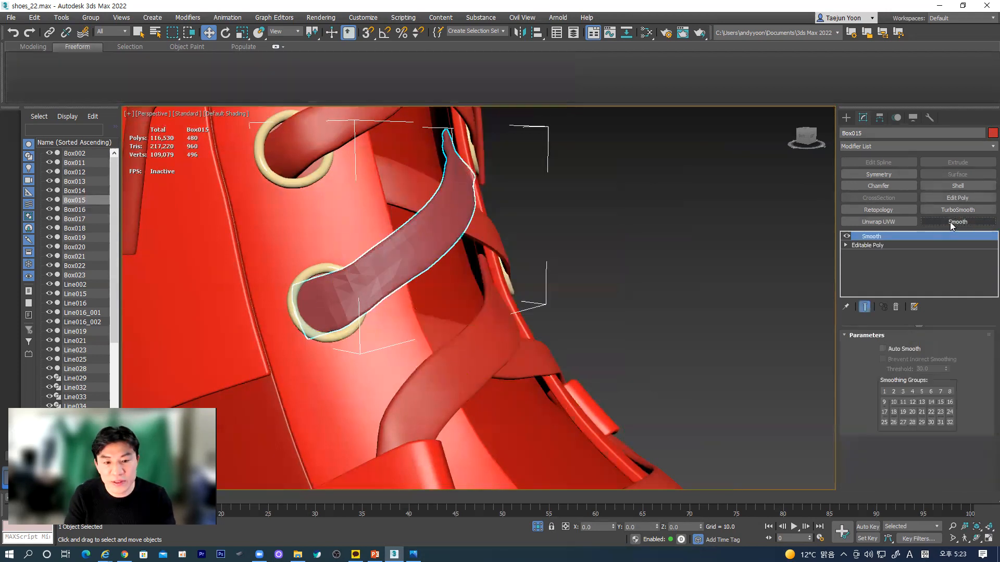
{"action": "left_click", "coordinate": [896, 350]}
{"action": "middle_click_drag", "start_coordinate": [438, 229], "coordinate": [454, 372], "text": "alt"}
- Select the next crossed lace up, Box013, and apply a Smooth modifier with Auto Smooth enabled
{"action": "left_click", "coordinate": [443, 281]}
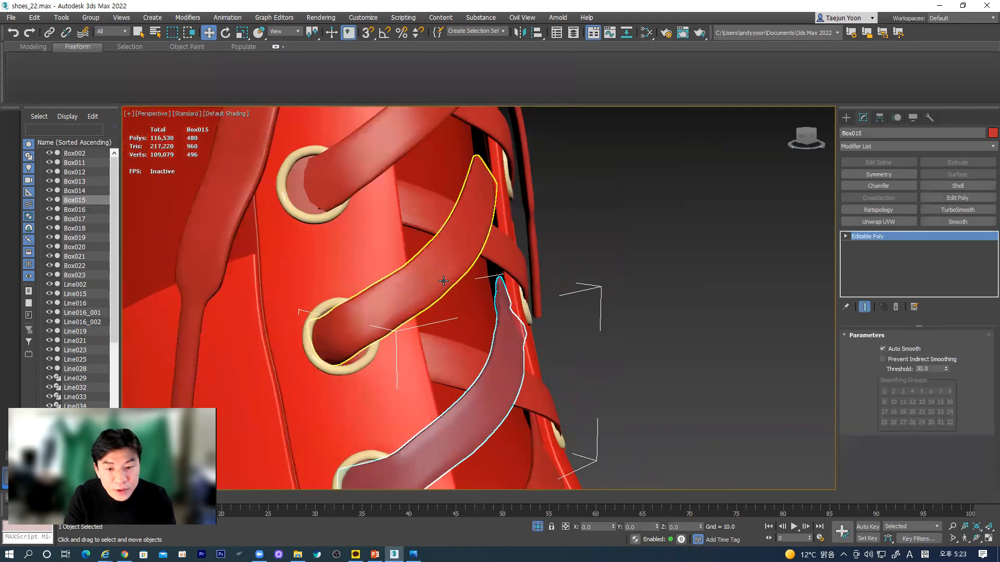
{"action": "middle_click_drag", "start_coordinate": [443, 281], "coordinate": [591, 278], "text": "alt"}
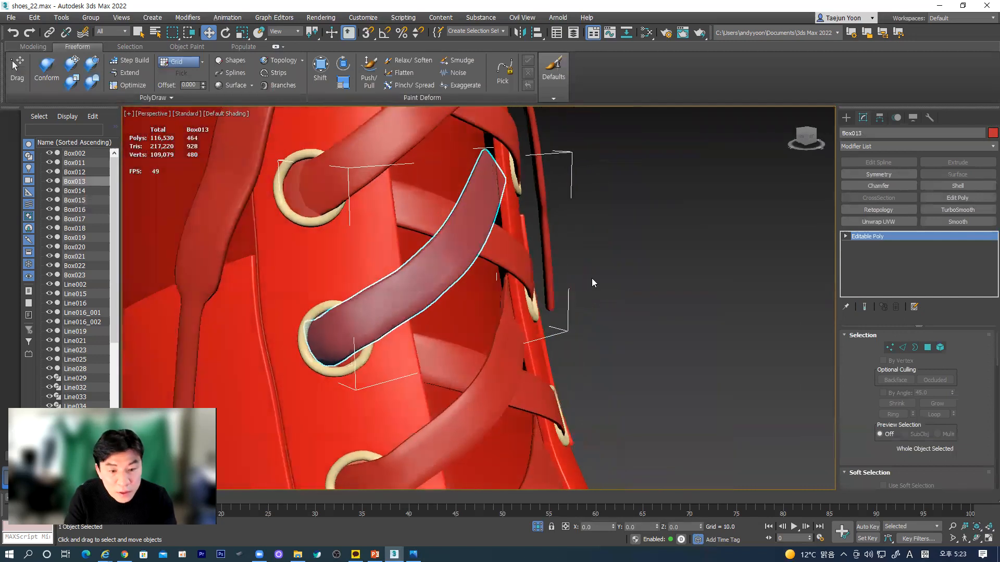
{"action": "left_click", "coordinate": [592, 278]}
{"action": "left_click", "coordinate": [398, 306]}
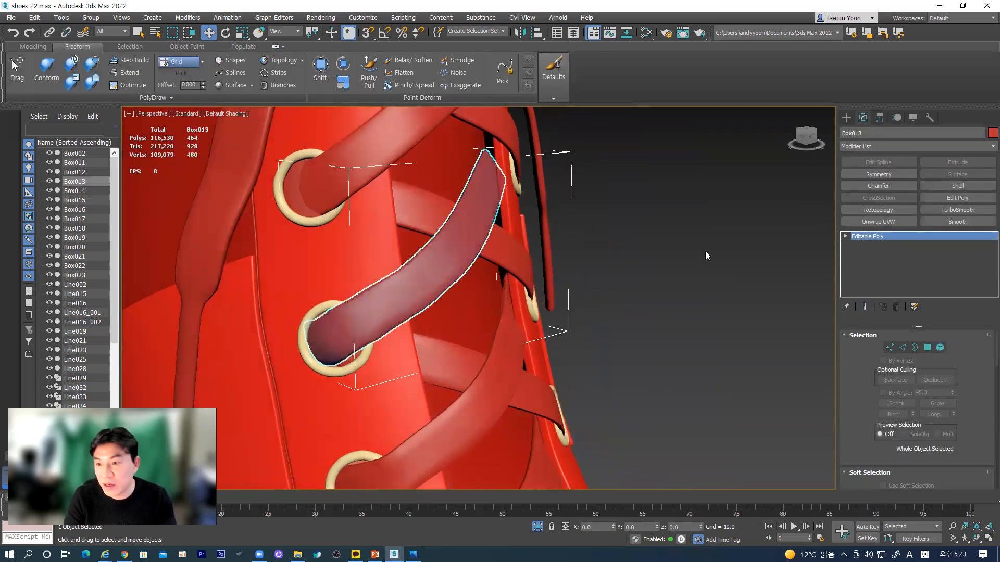
{"action": "left_click", "coordinate": [933, 222]}
{"action": "left_click", "coordinate": [884, 349]}
{"action": "middle_click_drag", "start_coordinate": [437, 279], "coordinate": [521, 292], "text": "alt"}
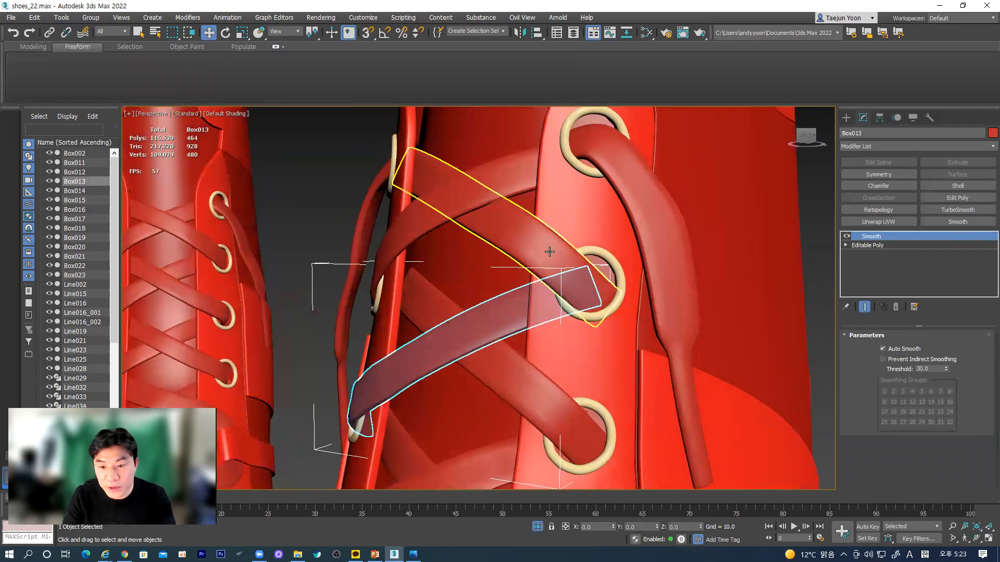
- Select the crossed lace Box012 entering the second eyelet and apply a Smooth modifier with Auto Smooth enabled
{"action": "left_click", "coordinate": [549, 253]}
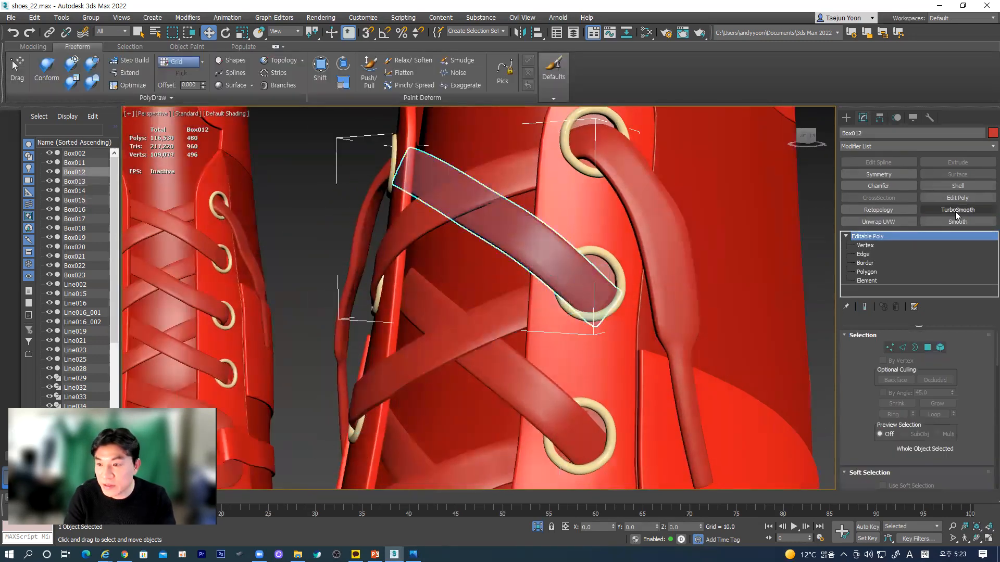
{"action": "left_click", "coordinate": [958, 222]}
{"action": "left_click", "coordinate": [884, 349]}
{"action": "middle_click_drag", "start_coordinate": [711, 325], "coordinate": [587, 301], "text": "alt"}
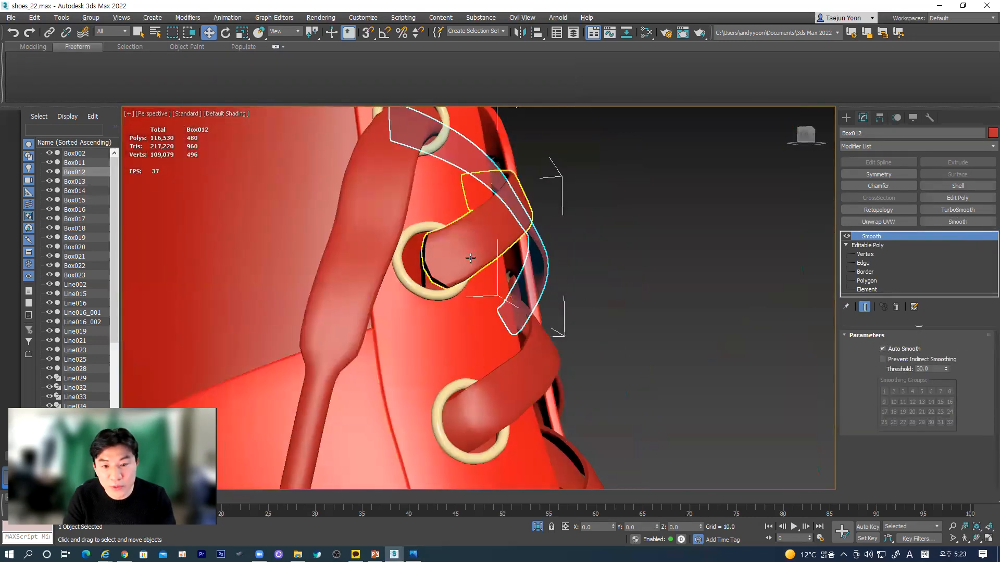
- Select the crossed lace Box011 at its eyelet and select the open border at the lace's end
{"action": "left_click", "coordinate": [472, 208]}
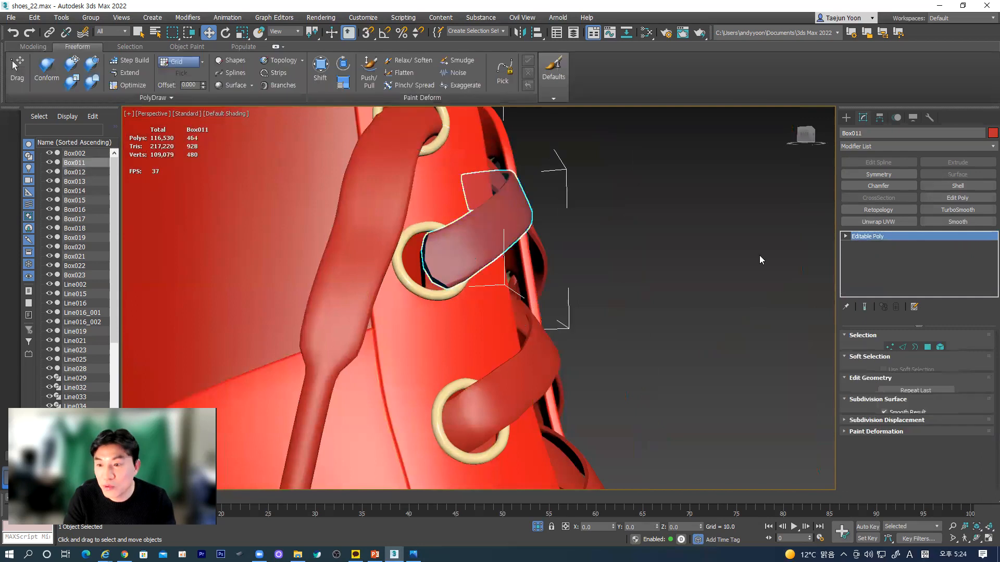
{"action": "left_click", "coordinate": [926, 347]}
{"action": "left_click", "coordinate": [442, 280]}
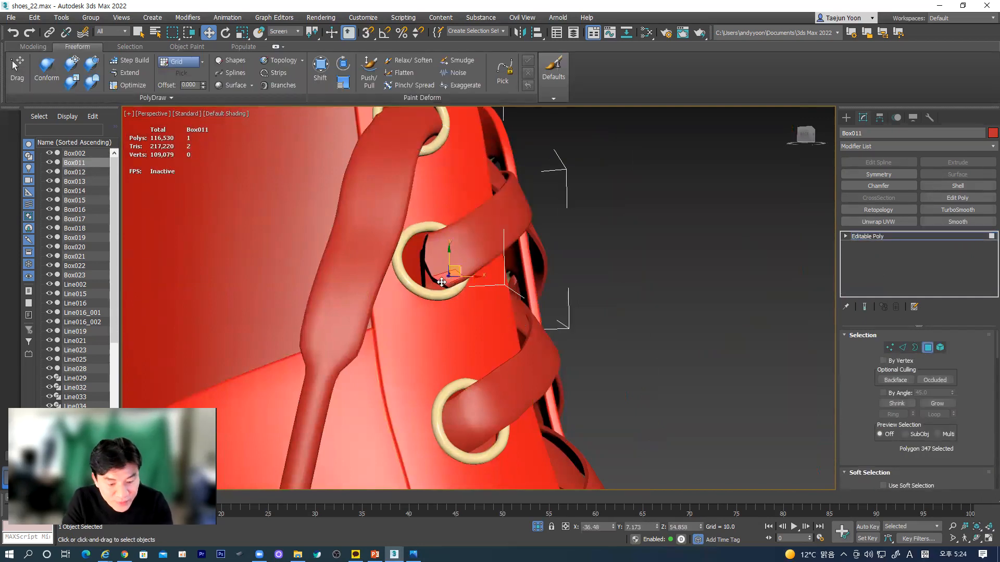
{"action": "key", "text": "F4"}
{"action": "left_click", "coordinate": [915, 348]}
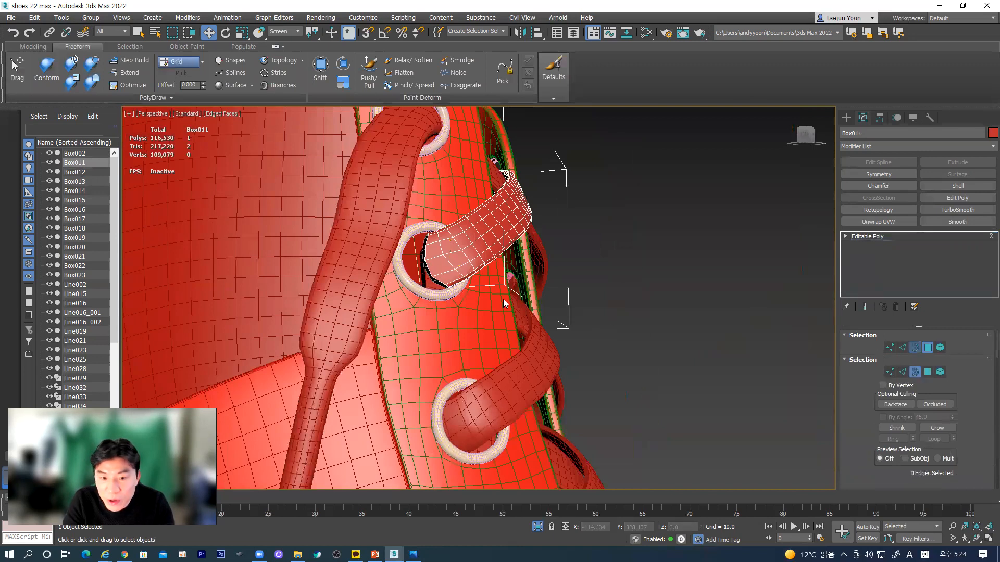
{"action": "left_click", "coordinate": [442, 293]}
{"action": "middle_click_drag", "start_coordinate": [442, 300], "coordinate": [431, 318], "text": "alt"}
{"action": "scroll", "coordinate": [417, 274], "scroll_direction": "up", "scroll_amount": 5}
{"action": "scroll", "coordinate": [431, 318], "scroll_direction": "up", "scroll_amount": 3}
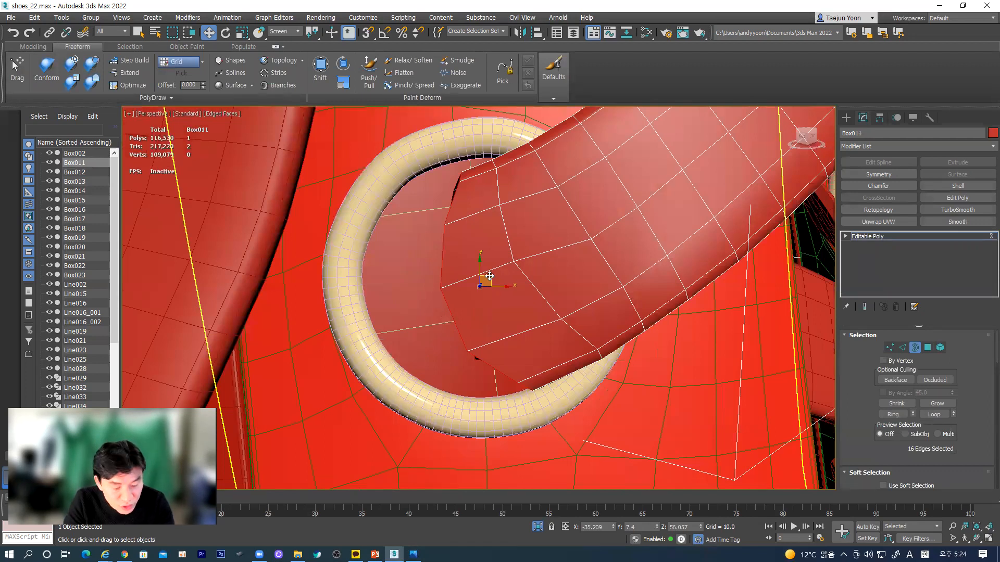
- Extrude Box011's open border edges into the eyelet and position the new end behind the ring
{"action": "left_click_drag", "start_coordinate": [489, 276], "coordinate": [407, 311], "text": "shift"}
{"action": "middle_click_drag", "start_coordinate": [406, 310], "coordinate": [393, 390], "text": "alt"}
{"action": "left_click_drag", "start_coordinate": [401, 308], "coordinate": [384, 275]}
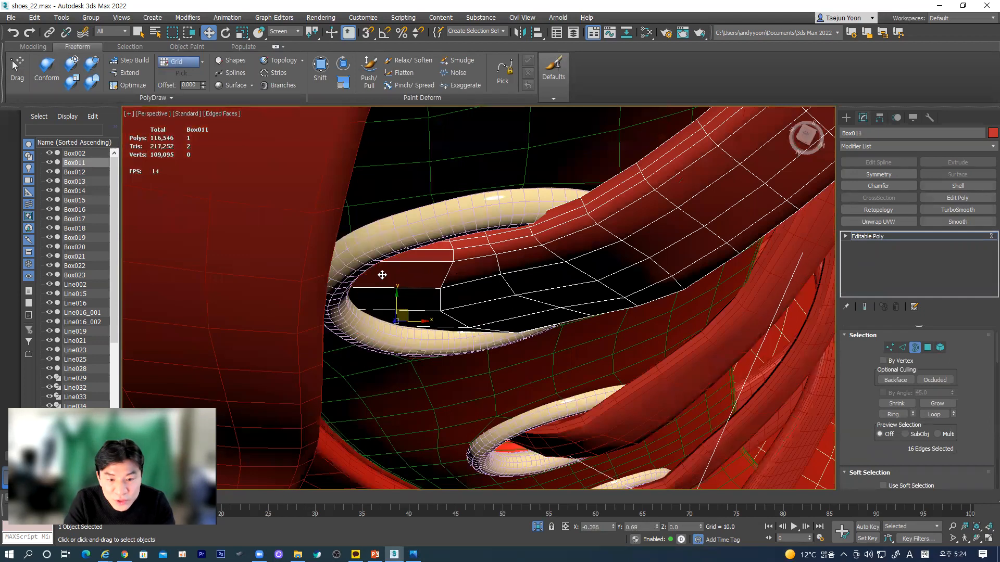
{"action": "middle_click_drag", "start_coordinate": [458, 292], "coordinate": [409, 297], "text": "alt"}
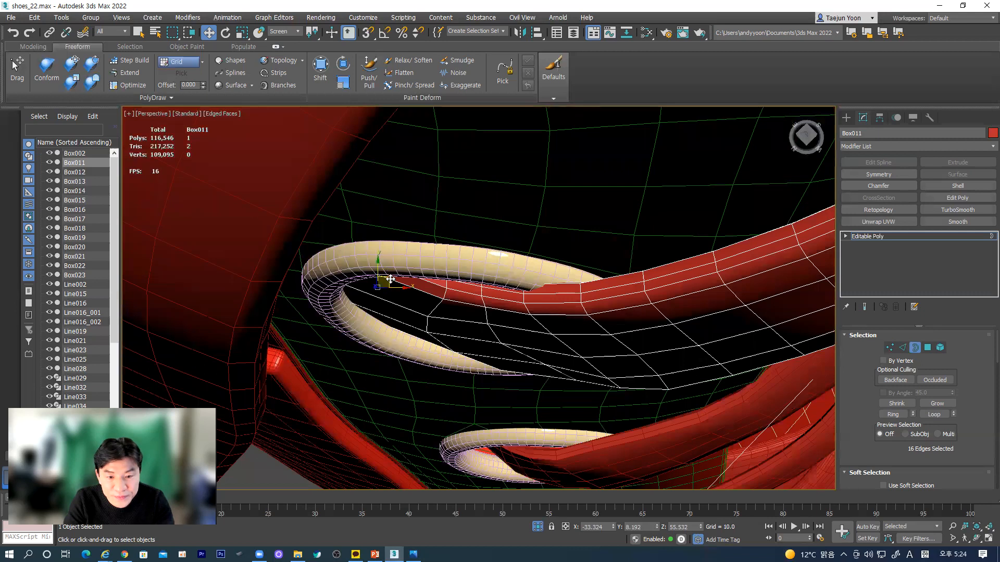
{"action": "middle_click_drag", "start_coordinate": [426, 364], "coordinate": [828, 338], "text": "alt"}
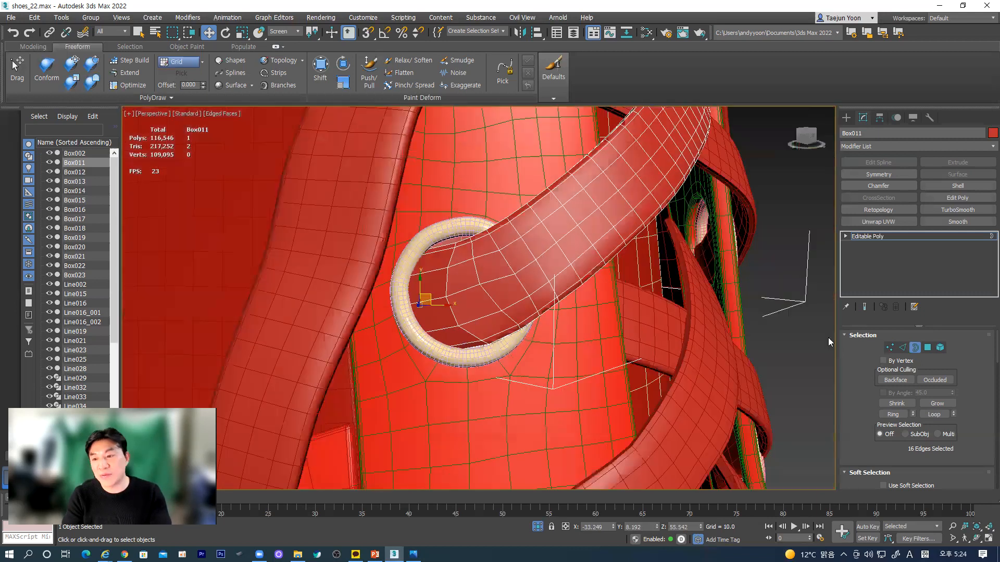
{"action": "left_click", "coordinate": [917, 351]}
- Apply a Smooth modifier with Auto Smooth enabled to the extended lace Box011
{"action": "middle_click_drag", "start_coordinate": [539, 342], "coordinate": [397, 307]}
{"action": "left_click", "coordinate": [654, 308]}
{"action": "scroll", "coordinate": [479, 333], "scroll_direction": "down", "scroll_amount": 4}
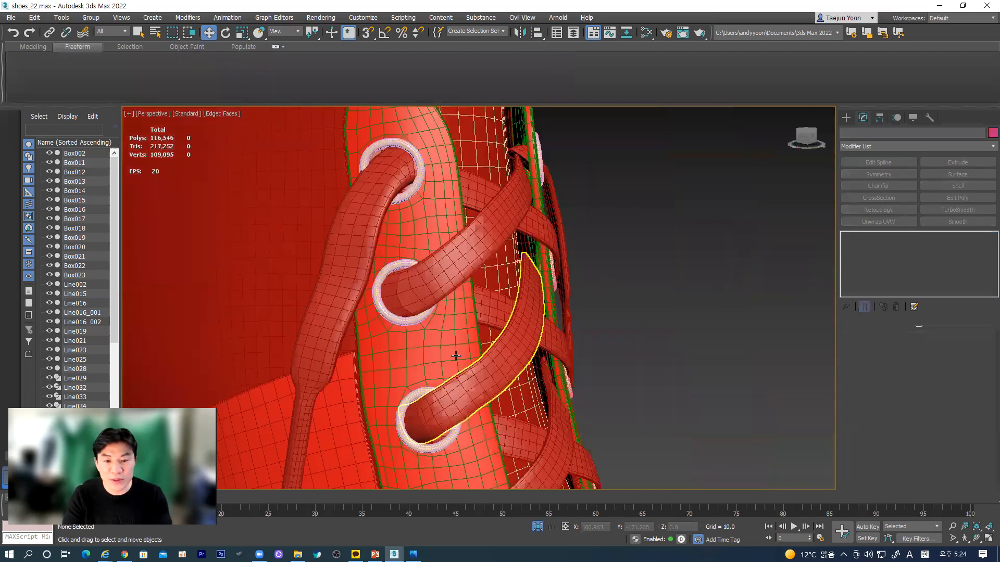
{"action": "scroll", "coordinate": [456, 356], "scroll_direction": "up", "scroll_amount": 5}
{"action": "scroll", "coordinate": [371, 288], "scroll_direction": "up", "scroll_amount": 3}
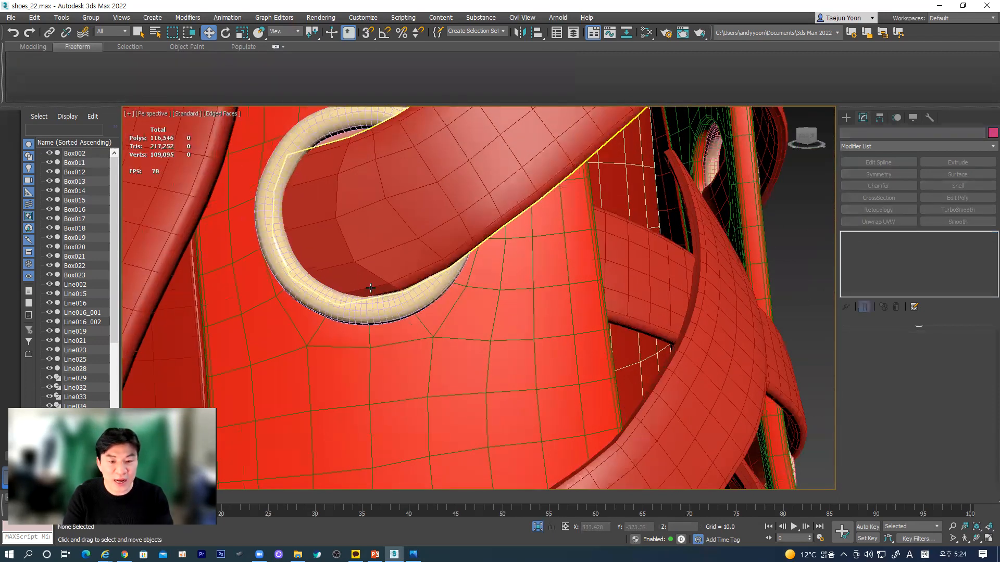
{"action": "key", "text": "F4"}
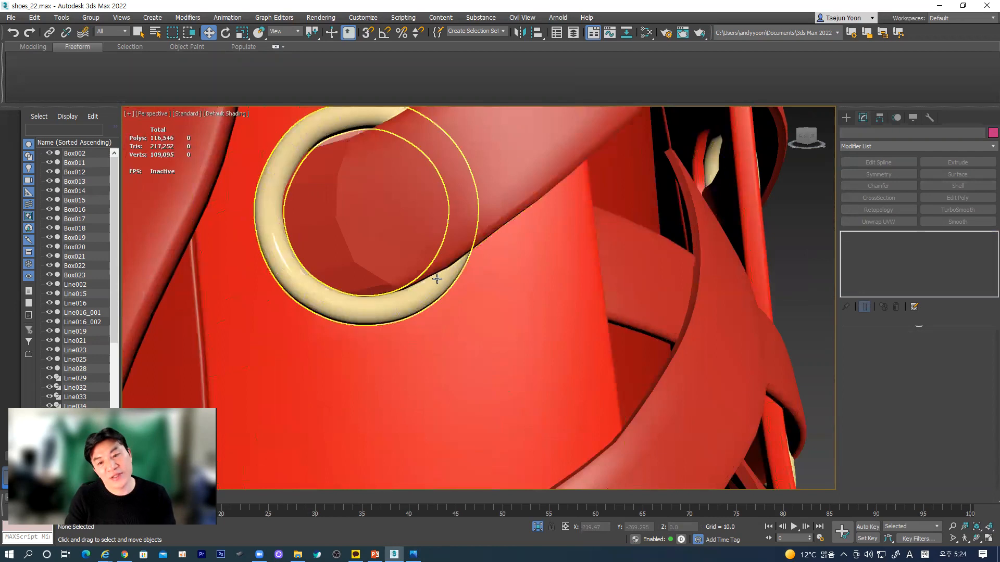
{"action": "scroll", "coordinate": [437, 279], "scroll_direction": "down", "scroll_amount": 4}
{"action": "left_click", "coordinate": [503, 241]}
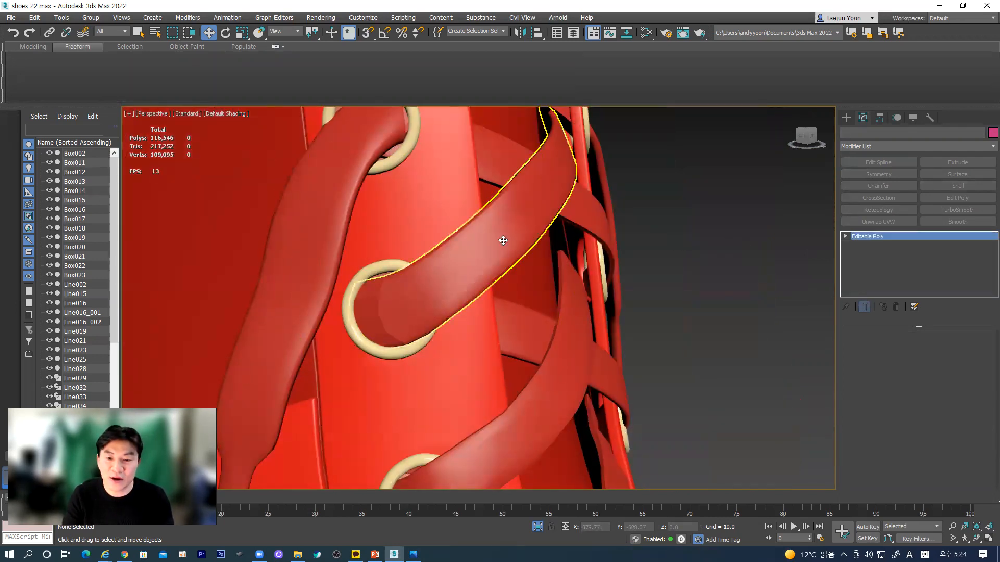
{"action": "left_click", "coordinate": [959, 222]}
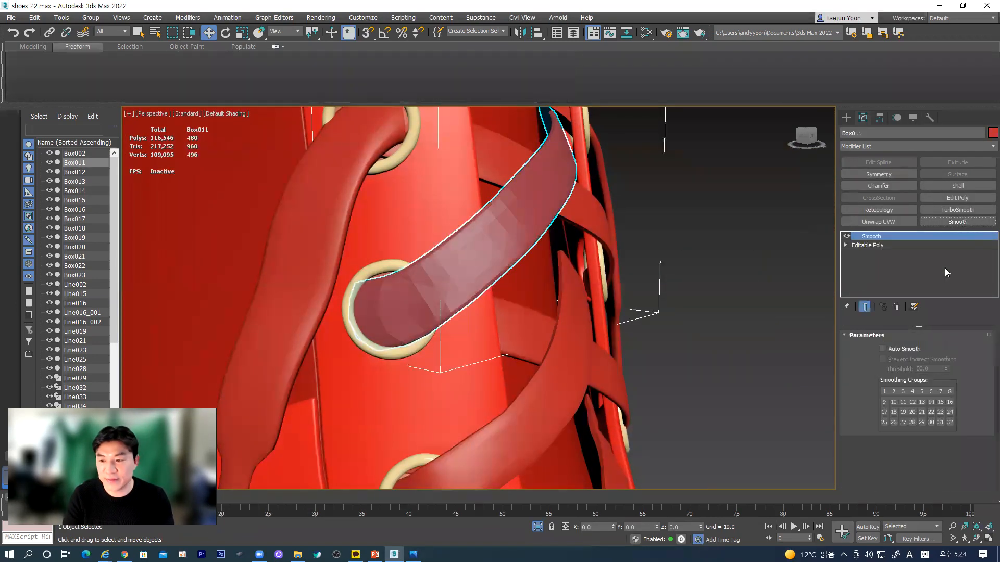
{"action": "left_click", "coordinate": [883, 349]}
{"action": "left_click", "coordinate": [628, 308]}
- Examine the hanging lace's narrow end and compare it with the lace tip in the boot reference images in Photos
{"action": "middle_click_drag", "start_coordinate": [628, 308], "coordinate": [643, 225], "text": "alt"}
{"action": "scroll", "coordinate": [607, 308], "scroll_direction": "down", "scroll_amount": 2}
{"action": "middle_click_drag", "start_coordinate": [541, 298], "coordinate": [686, 242], "text": "alt"}
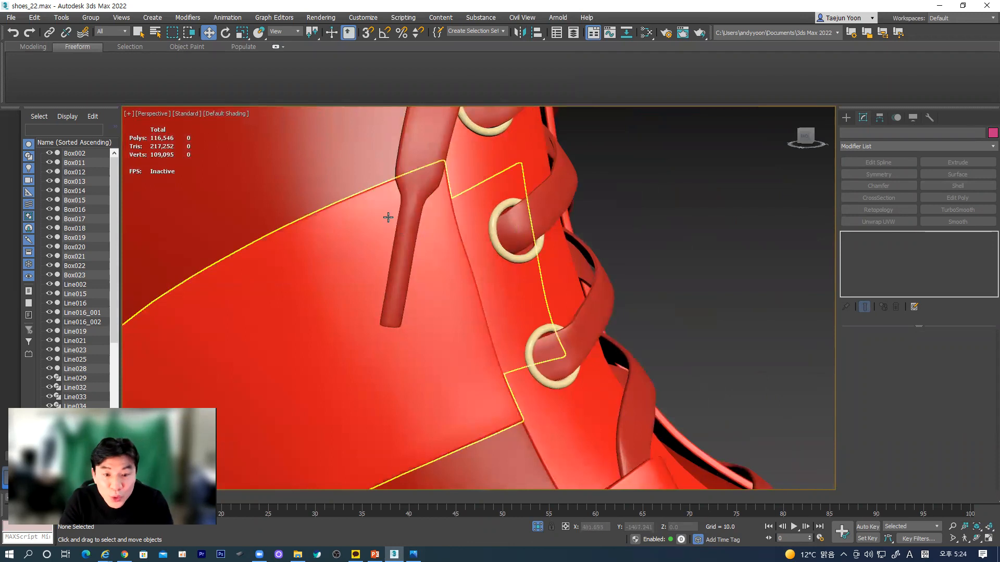
{"action": "left_click", "coordinate": [414, 208]}
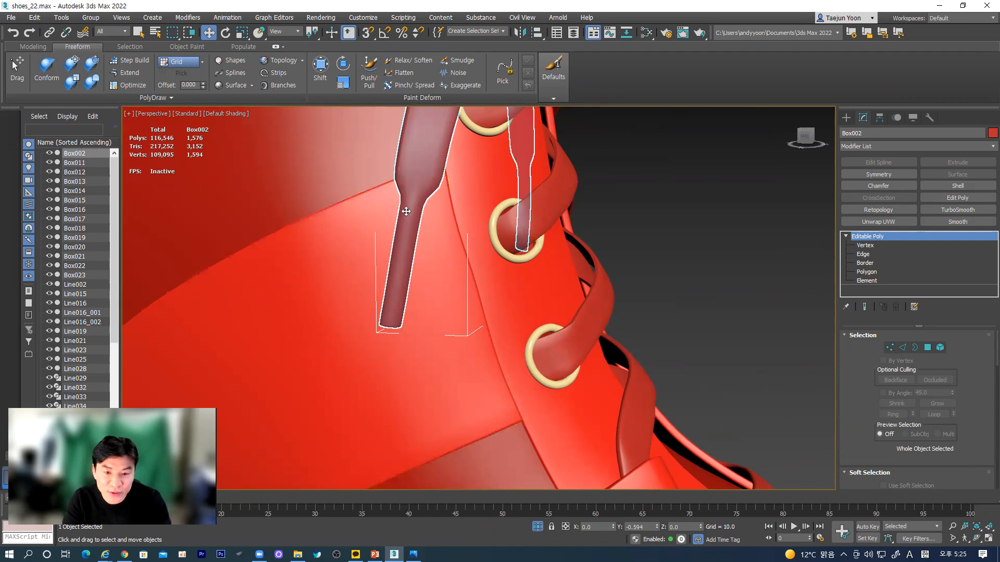
{"action": "middle_click_drag", "start_coordinate": [415, 263], "coordinate": [412, 312], "text": "alt"}
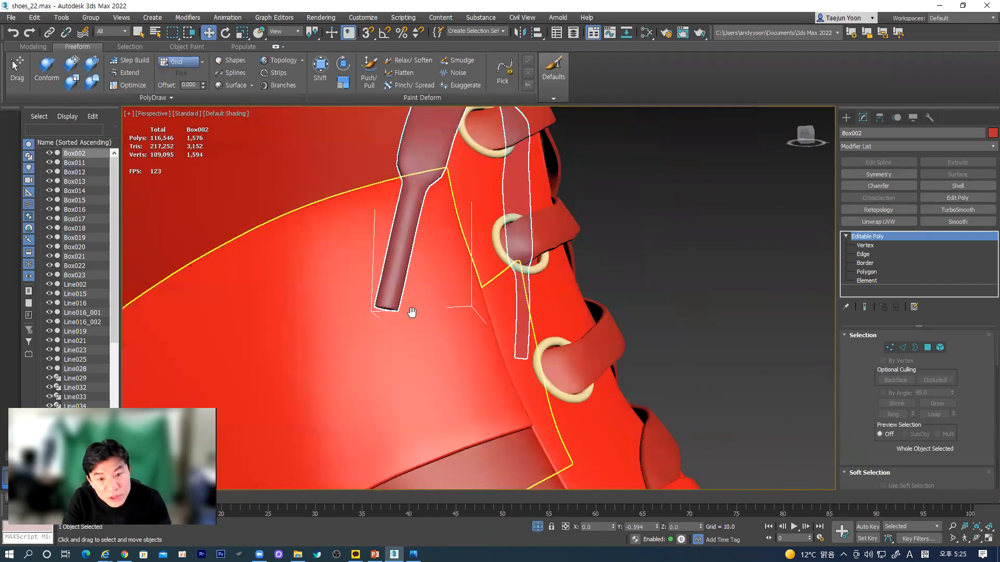
{"action": "key", "text": "ctrl+d"}
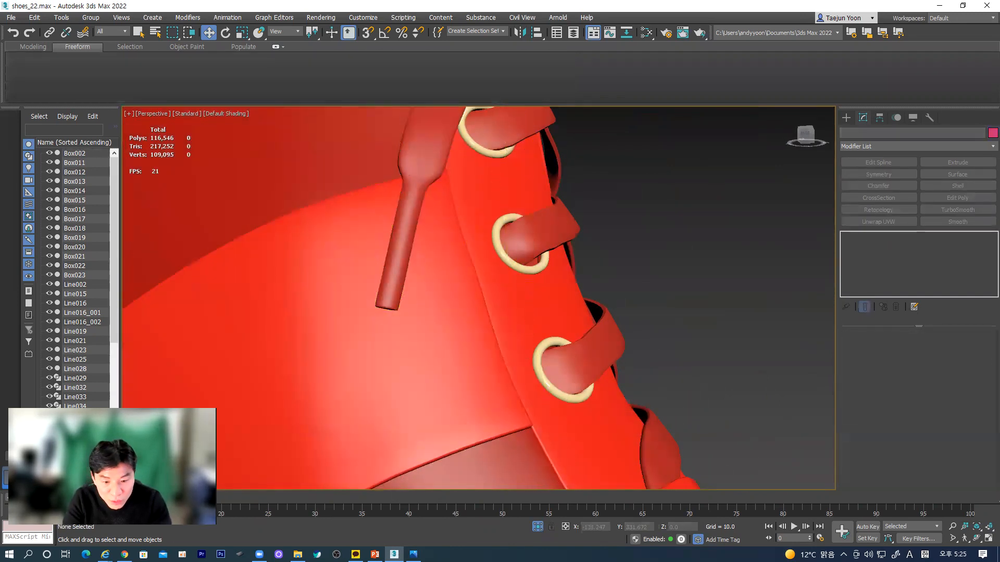
{"action": "left_click", "coordinate": [414, 555]}
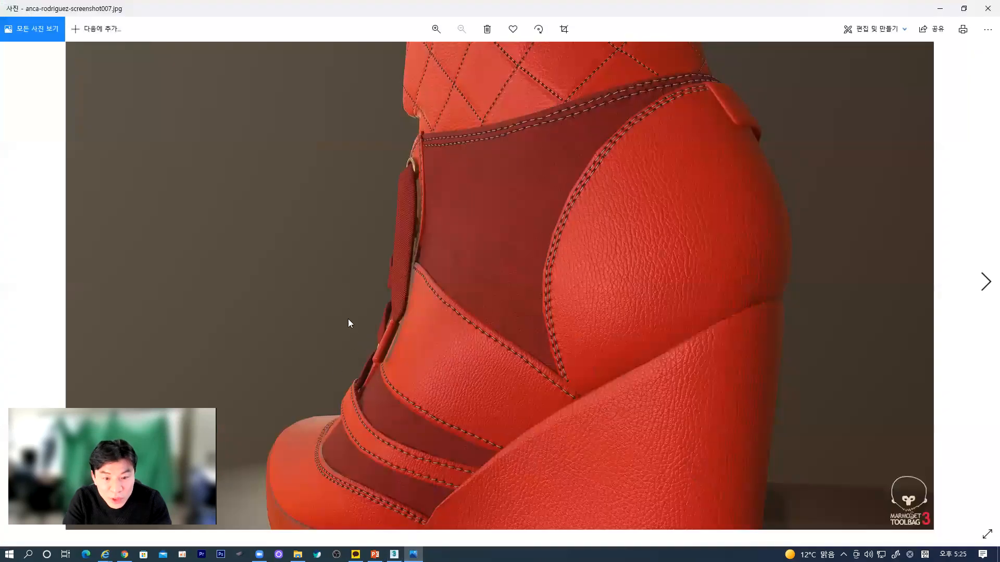
{"action": "left_click", "coordinate": [984, 283]}
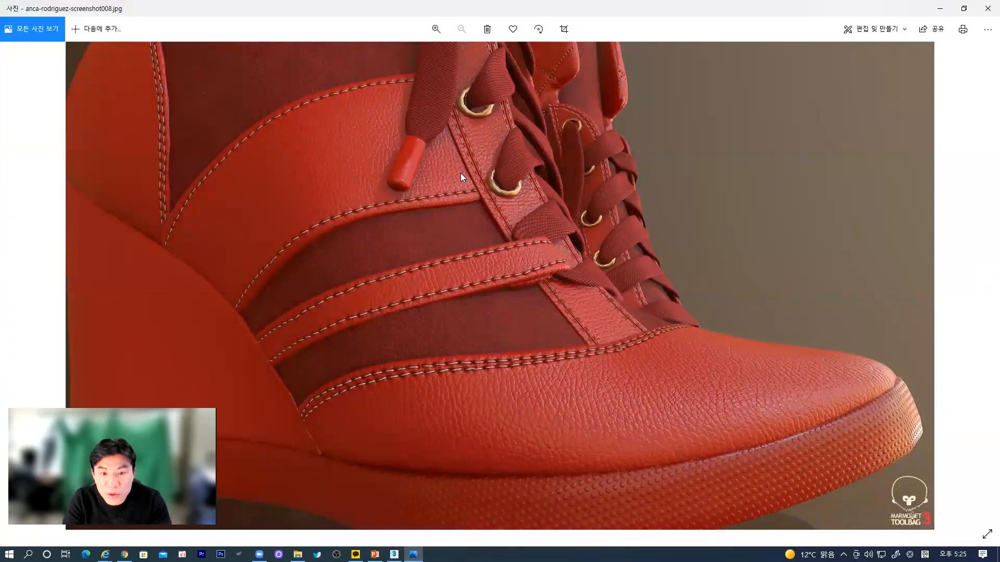
{"action": "left_click", "coordinate": [948, 9]}
- Show edged faces and select the edge loop on the hanging lace Box002 where the wide strap narrows to the tip
{"action": "middle_click_drag", "start_coordinate": [511, 245], "coordinate": [599, 226], "text": "alt"}
{"action": "left_click", "coordinate": [355, 262]}
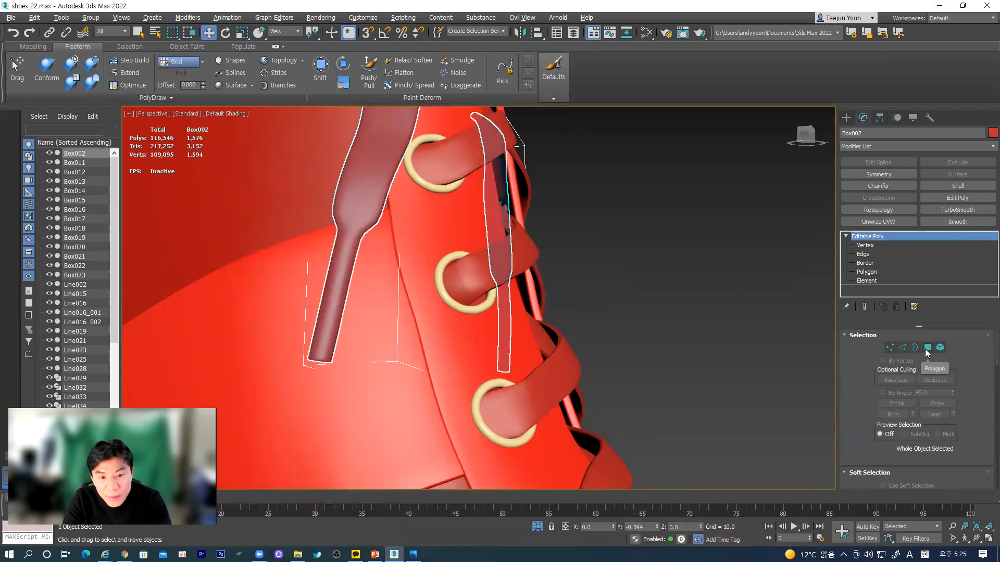
{"action": "key", "text": "F4"}
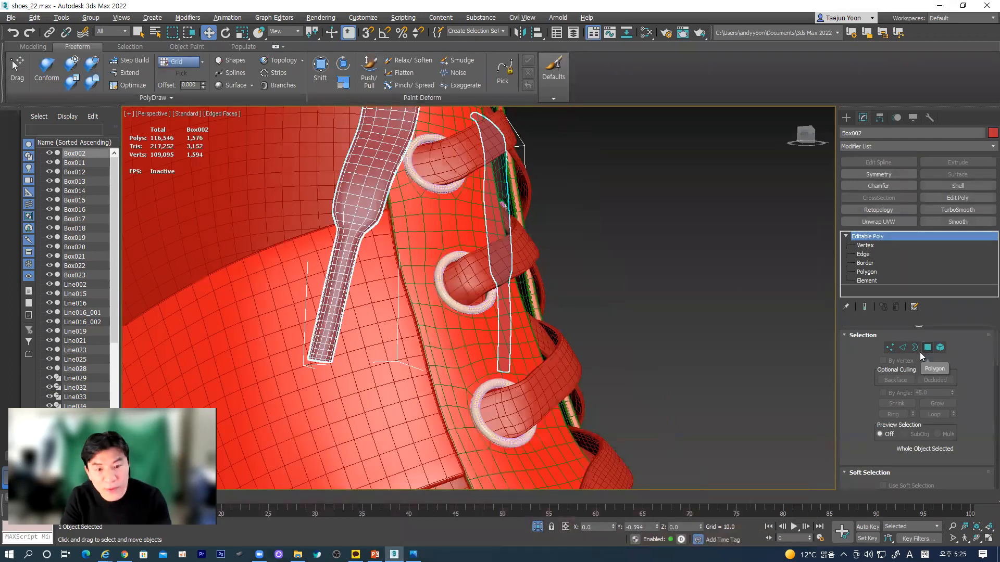
{"action": "left_click", "coordinate": [903, 347]}
{"action": "middle_click_drag", "start_coordinate": [448, 250], "coordinate": [405, 265], "text": "alt"}
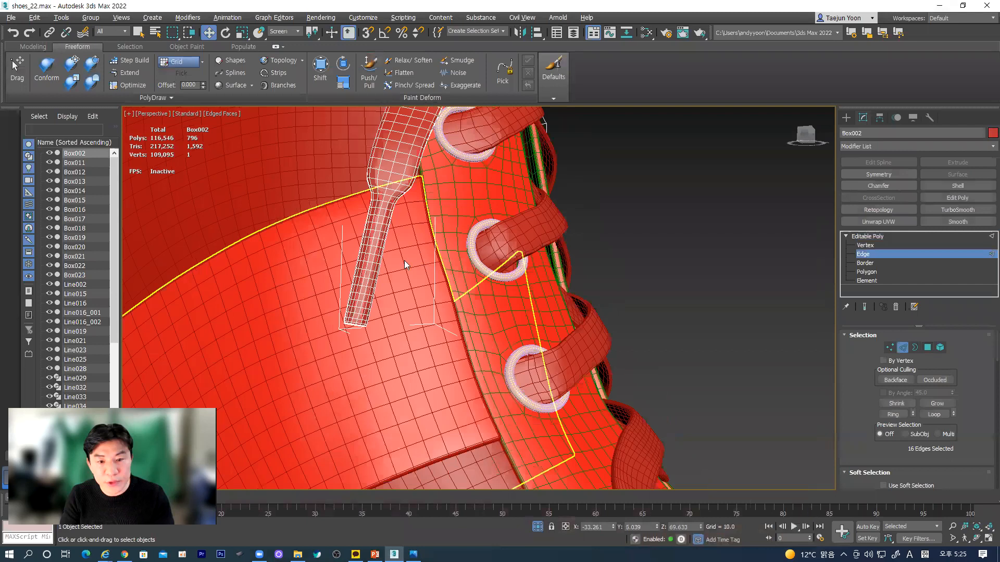
{"action": "scroll", "coordinate": [391, 156], "scroll_direction": "up", "scroll_amount": 3}
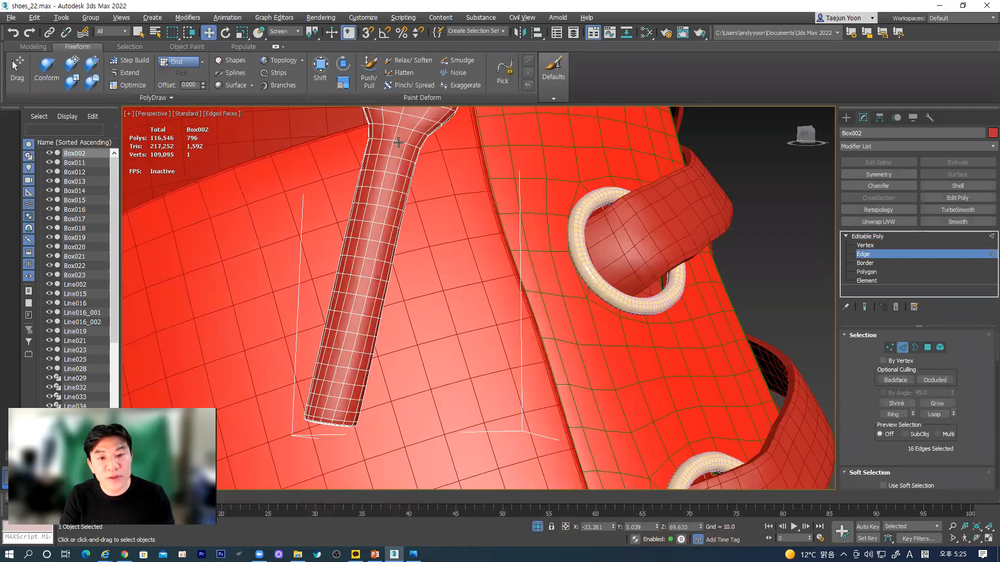
{"action": "left_click", "coordinate": [399, 142]}
{"action": "middle_click_drag", "start_coordinate": [383, 207], "coordinate": [451, 247], "text": "alt"}
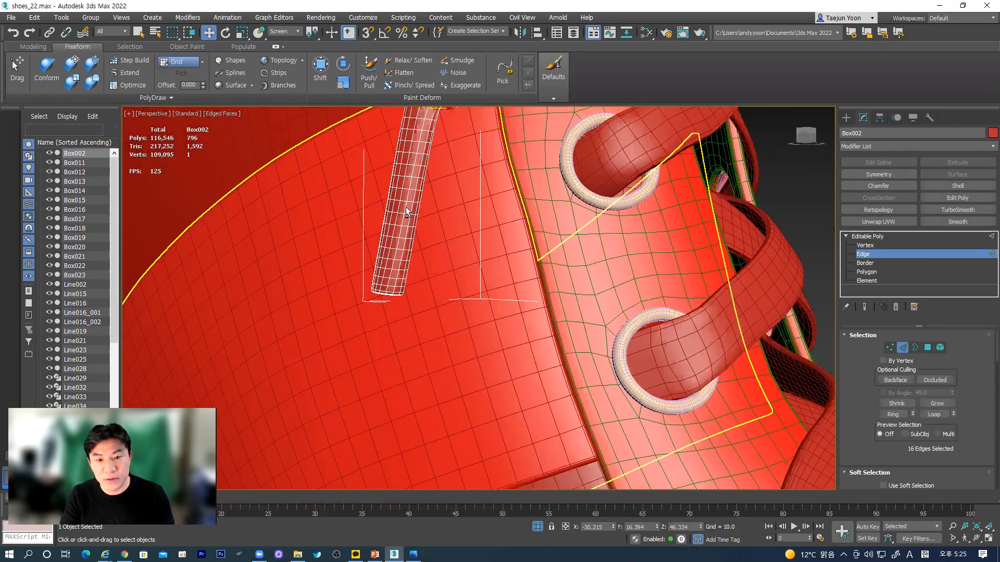
{"action": "middle_click_drag", "start_coordinate": [406, 211], "coordinate": [421, 221], "text": "alt"}
{"action": "middle_click_drag", "start_coordinate": [445, 255], "coordinate": [435, 259], "text": "alt"}
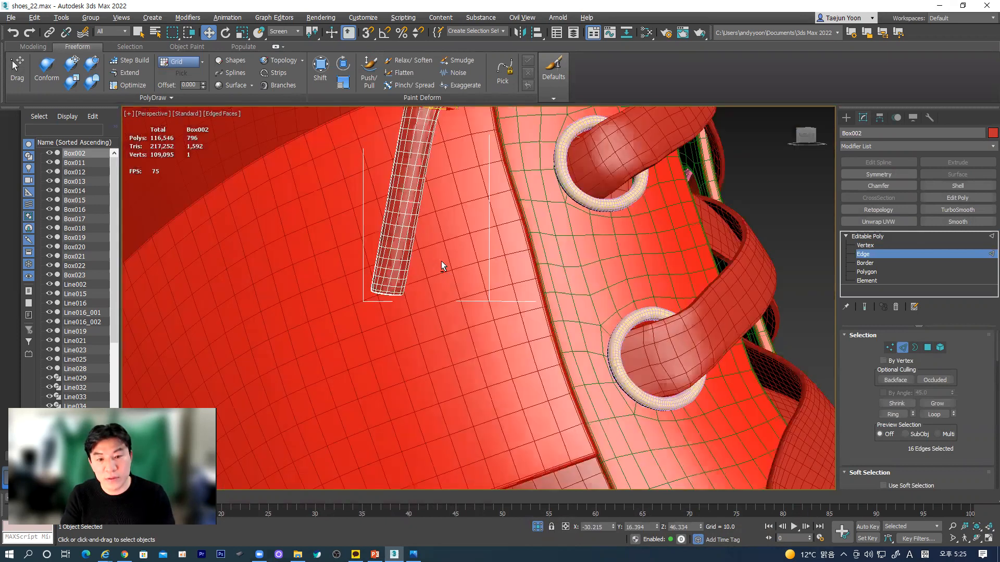
{"action": "scroll", "coordinate": [442, 261], "scroll_direction": "down", "scroll_amount": 3}
{"action": "middle_click_drag", "start_coordinate": [699, 314], "coordinate": [745, 324], "text": "alt"}
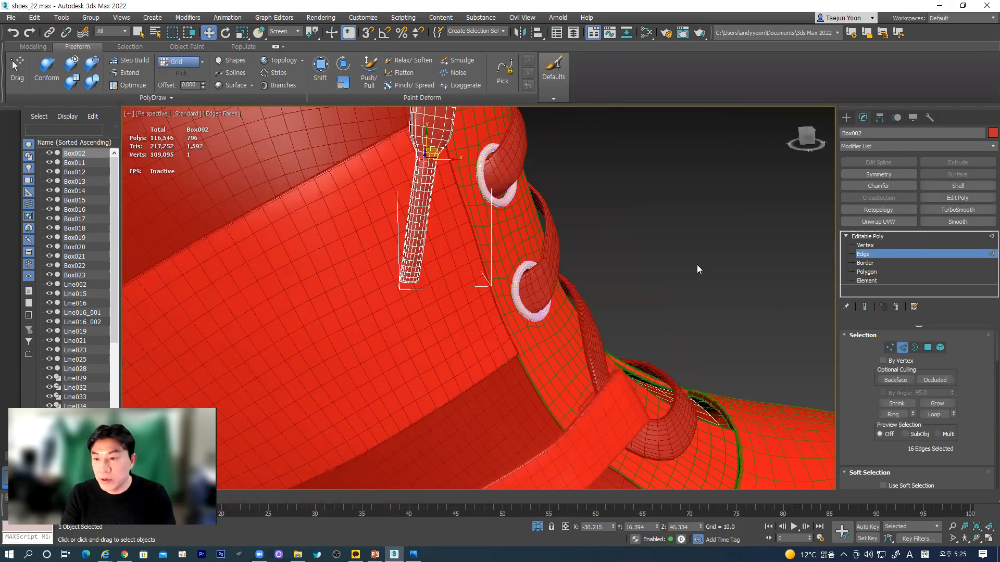
{"action": "scroll", "coordinate": [697, 265], "scroll_direction": "down", "scroll_amount": 3}
{"action": "left_click", "coordinate": [902, 347]}
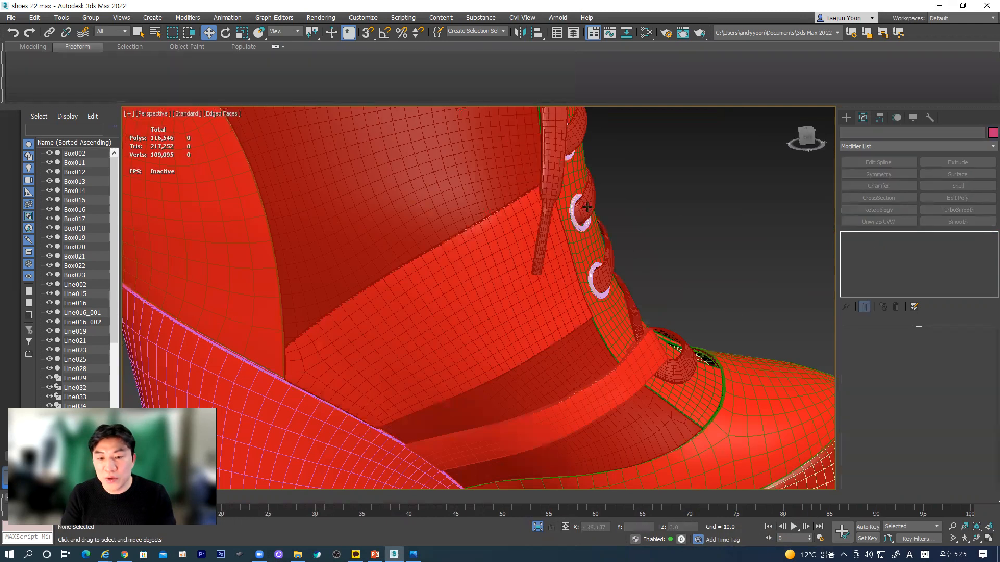
- Clone the hanging laces Box002 as the copy Box024, placed in the empty space beside the boot
{"action": "middle_click_drag", "start_coordinate": [528, 252], "coordinate": [455, 345], "text": "alt"}
{"action": "scroll", "coordinate": [519, 262], "scroll_direction": "down", "scroll_amount": 4}
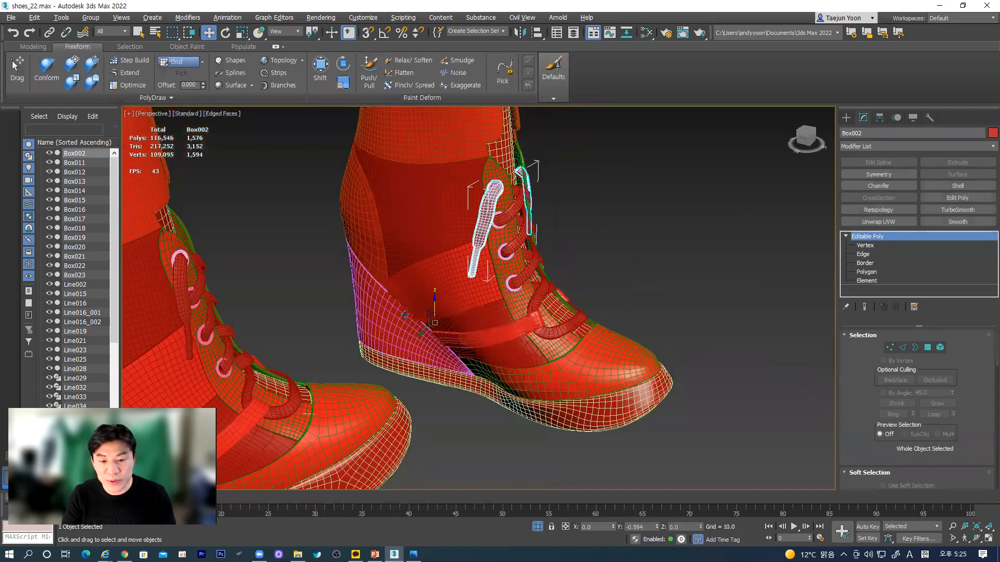
{"action": "middle_click_drag", "start_coordinate": [405, 315], "coordinate": [411, 312], "text": "alt"}
{"action": "left_click_drag", "start_coordinate": [476, 336], "coordinate": [633, 364], "text": "shift"}
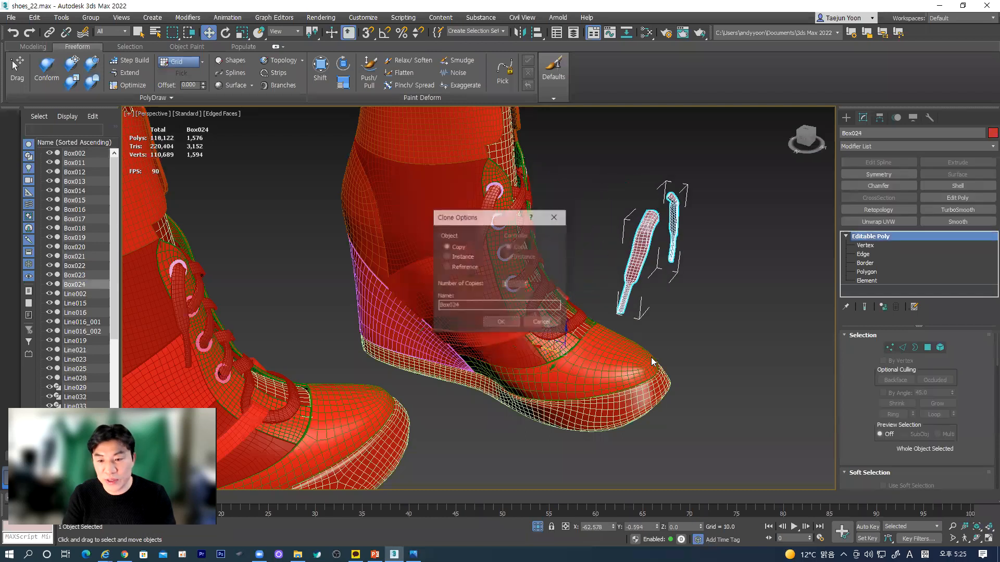
{"action": "left_click", "coordinate": [492, 318]}
- Split the copied lace Box024 along the selected edge loop at the neck above its narrow tip
{"action": "scroll", "coordinate": [591, 283], "scroll_direction": "up", "scroll_amount": 6}
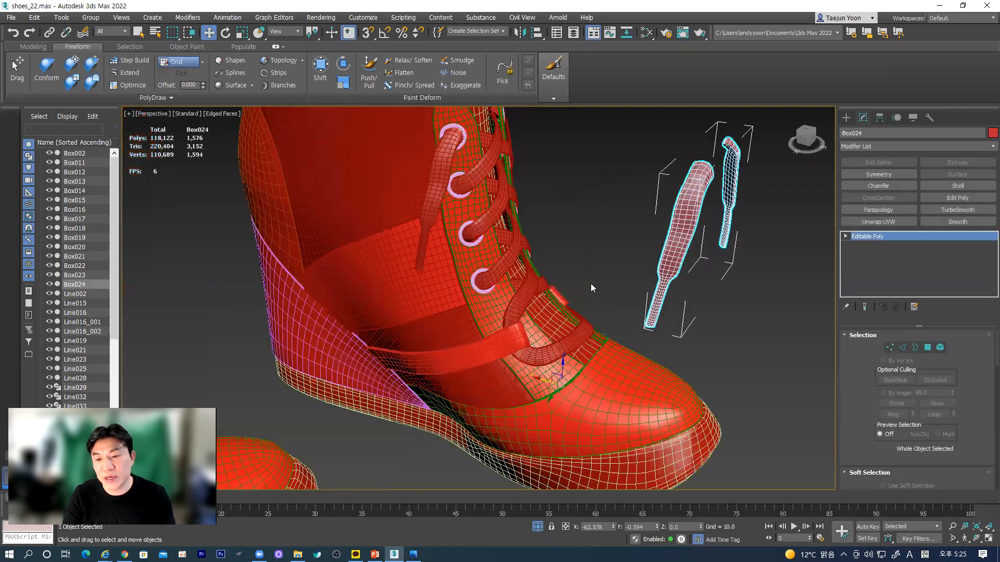
{"action": "middle_click_drag", "start_coordinate": [557, 344], "coordinate": [354, 344]}
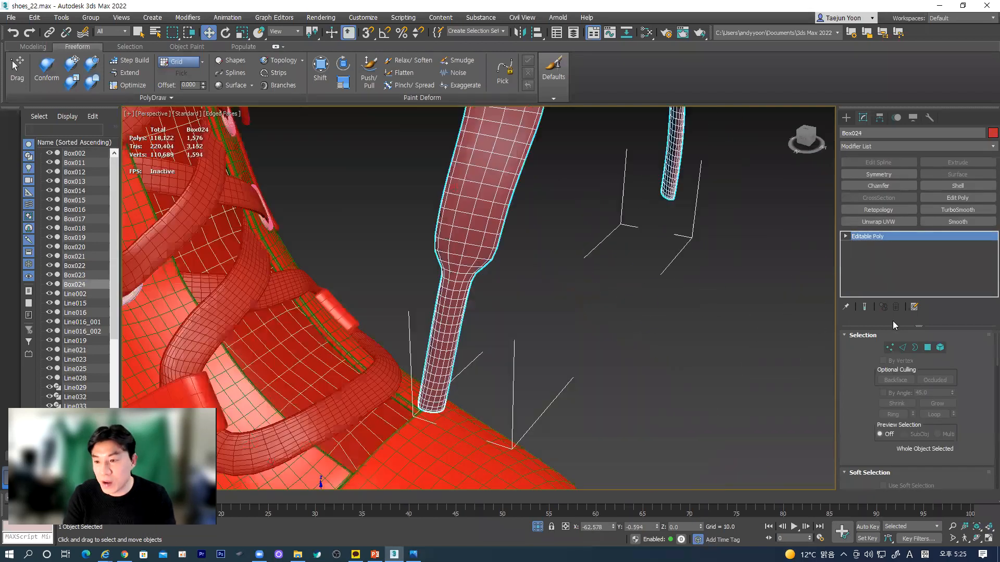
{"action": "left_click", "coordinate": [903, 347]}
{"action": "scroll", "coordinate": [596, 306], "scroll_direction": "down", "scroll_amount": 10}
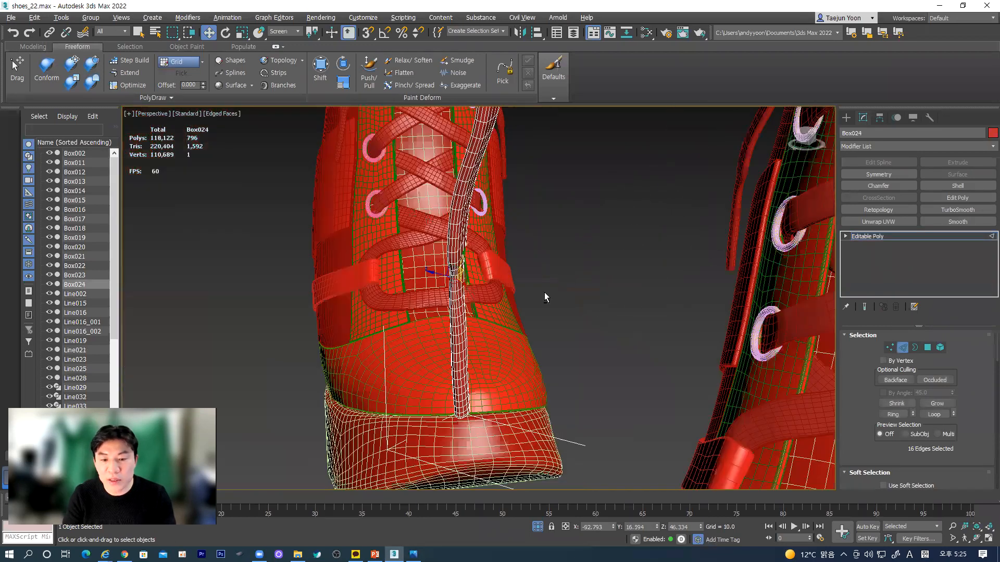
{"action": "middle_click_drag", "start_coordinate": [382, 300], "coordinate": [457, 258], "text": "alt"}
{"action": "scroll", "coordinate": [455, 289], "scroll_direction": "up", "scroll_amount": 8}
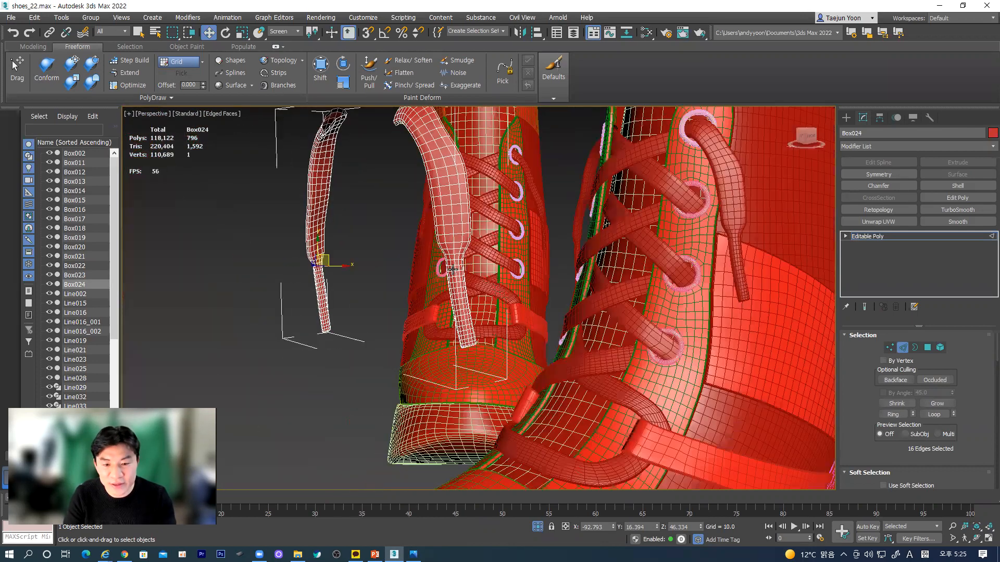
{"action": "scroll", "coordinate": [458, 258], "scroll_direction": "up", "scroll_amount": 5}
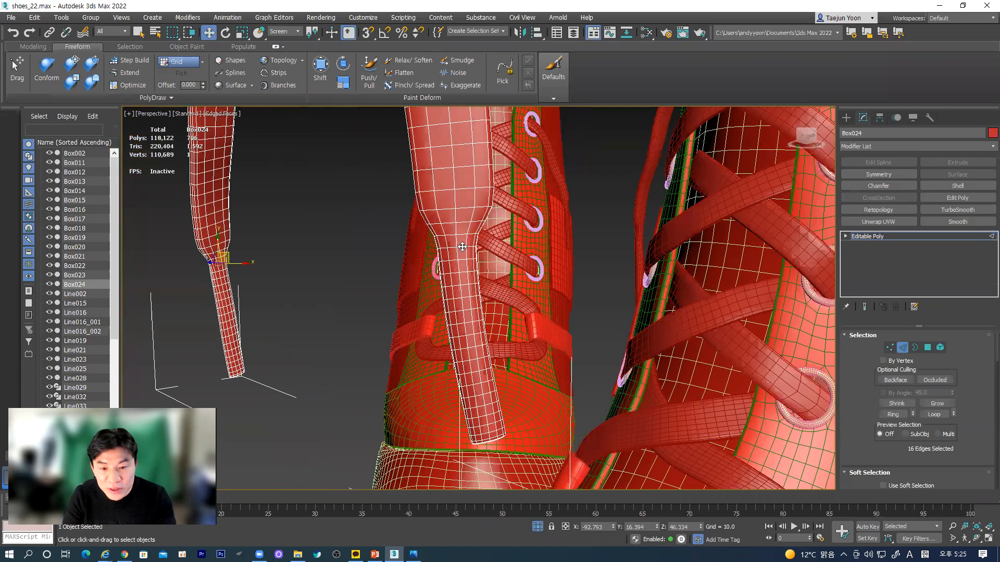
{"action": "middle_click_drag", "start_coordinate": [416, 292], "coordinate": [483, 324], "text": "alt"}
{"action": "left_click", "coordinate": [936, 405]}
{"action": "scroll", "coordinate": [935, 408], "scroll_direction": "down", "scroll_amount": 10}
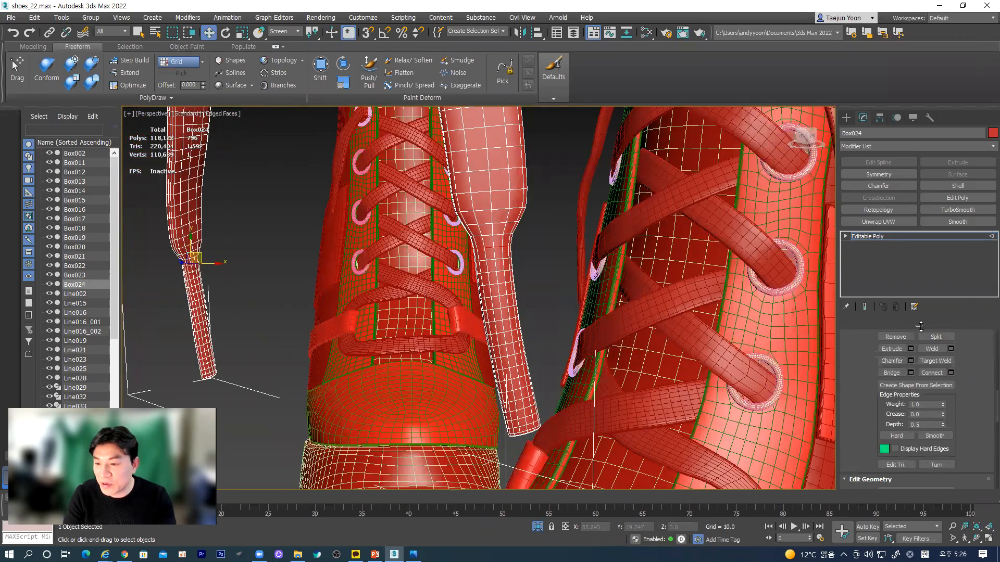
{"action": "left_click", "coordinate": [940, 336]}
{"action": "middle_click_drag", "start_coordinate": [491, 300], "coordinate": [518, 304]}
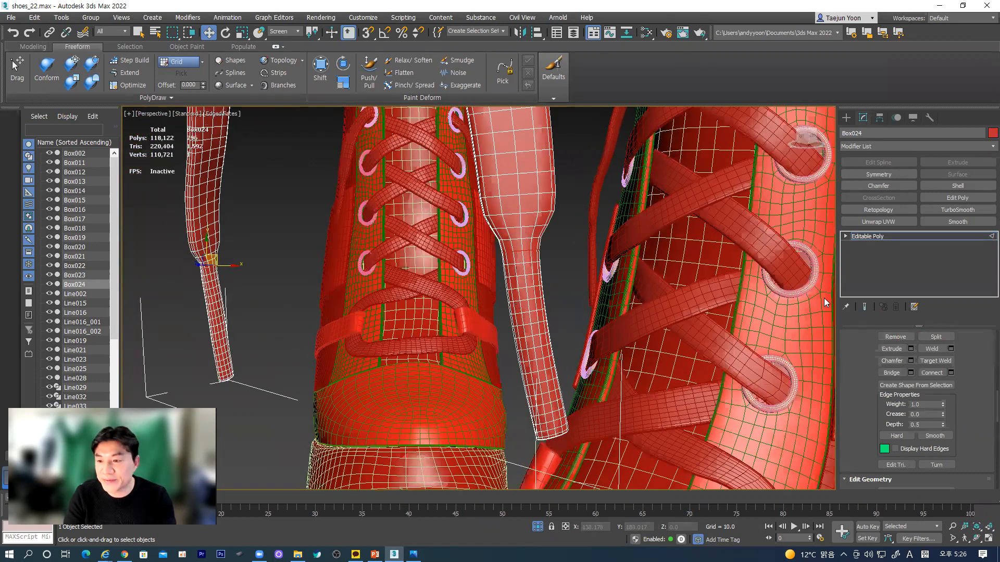
- Delete the wide upper strap elements from both laces in Box024, keeping only the narrow tip pieces
{"action": "scroll", "coordinate": [824, 298], "scroll_direction": "down", "scroll_amount": 3}
{"action": "left_click", "coordinate": [846, 236]}
{"action": "left_click", "coordinate": [867, 280]}
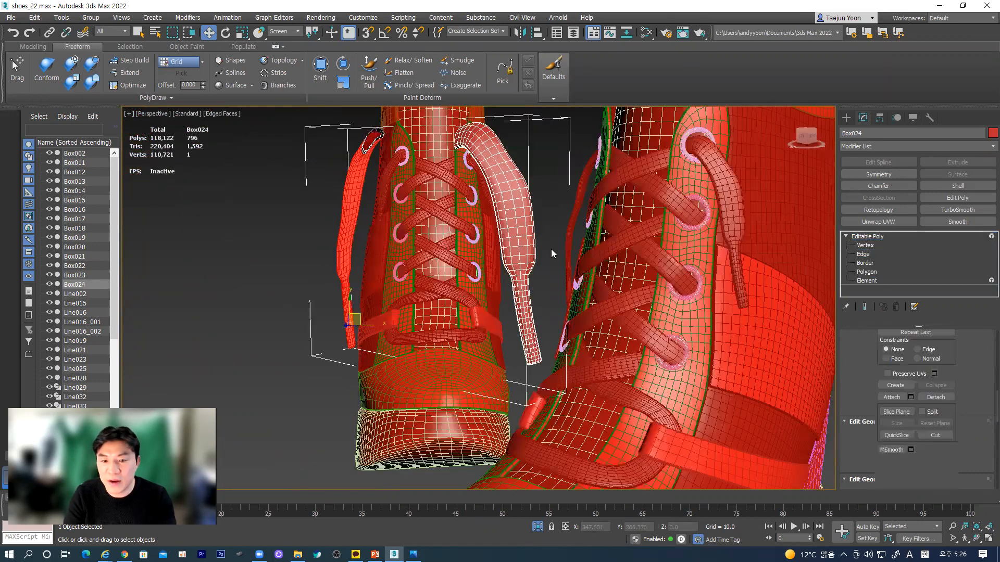
{"action": "left_click", "coordinate": [526, 231]}
{"action": "key", "text": "Delete"}
{"action": "left_click", "coordinate": [350, 218]}
{"action": "key", "text": "Delete"}
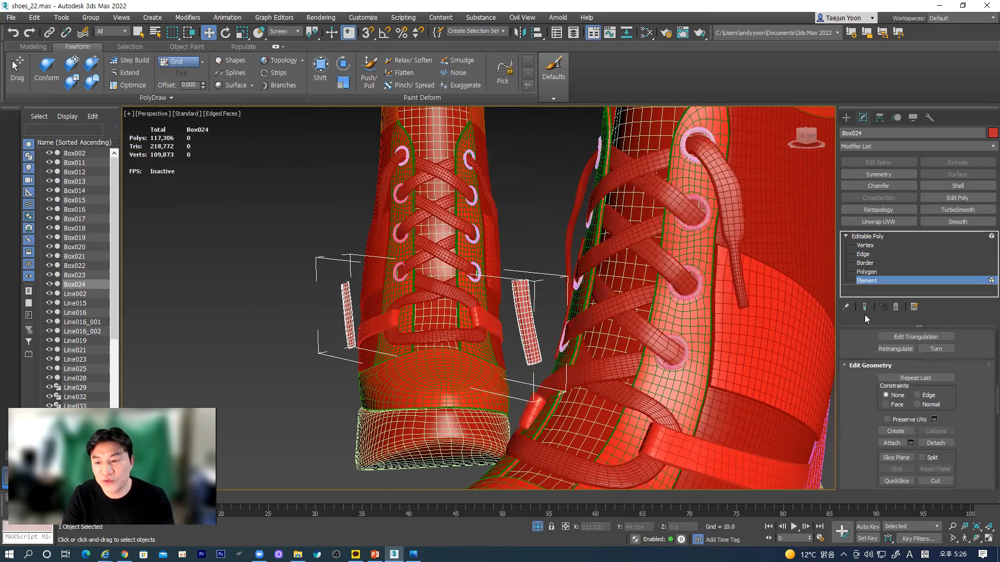
{"action": "left_click", "coordinate": [867, 236]}
- Apply a Shell modifier with an outer amount of 0.41 to the two separated lace tips in Box024
{"action": "scroll", "coordinate": [516, 292], "scroll_direction": "up", "scroll_amount": 4}
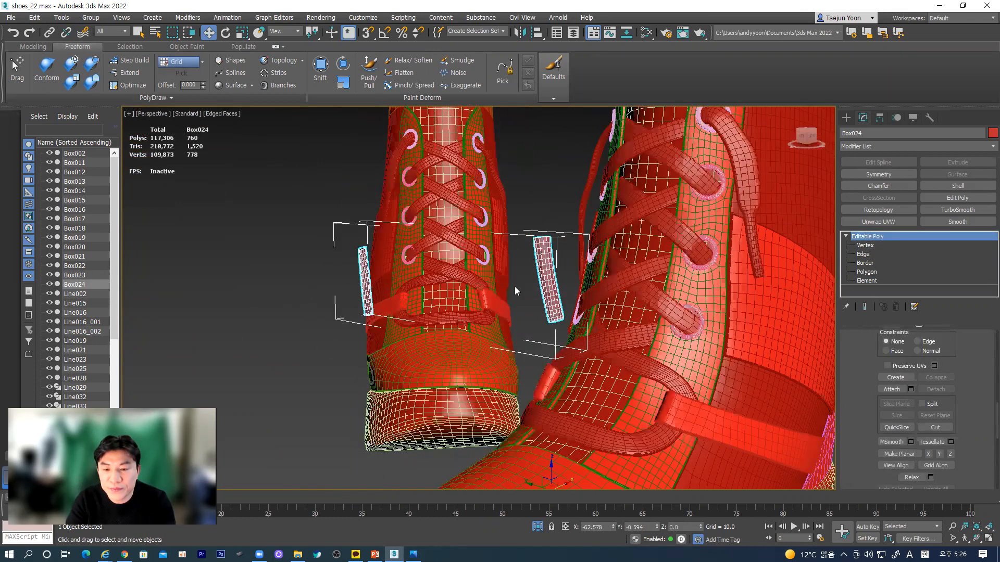
{"action": "scroll", "coordinate": [553, 296], "scroll_direction": "down", "scroll_amount": 3}
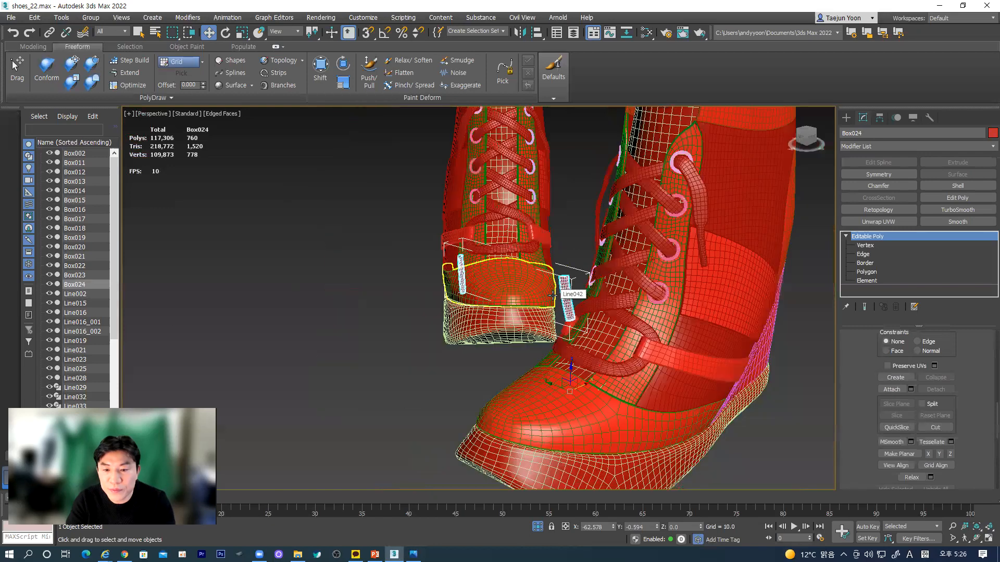
{"action": "scroll", "coordinate": [567, 296], "scroll_direction": "up", "scroll_amount": 3}
{"action": "scroll", "coordinate": [568, 297], "scroll_direction": "up", "scroll_amount": 2}
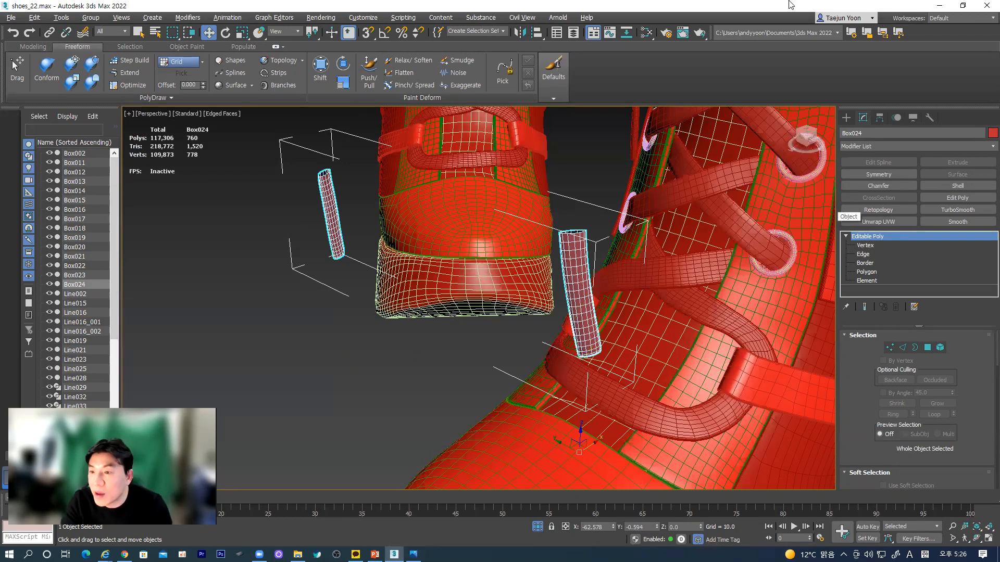
{"action": "left_click", "coordinate": [970, 186]}
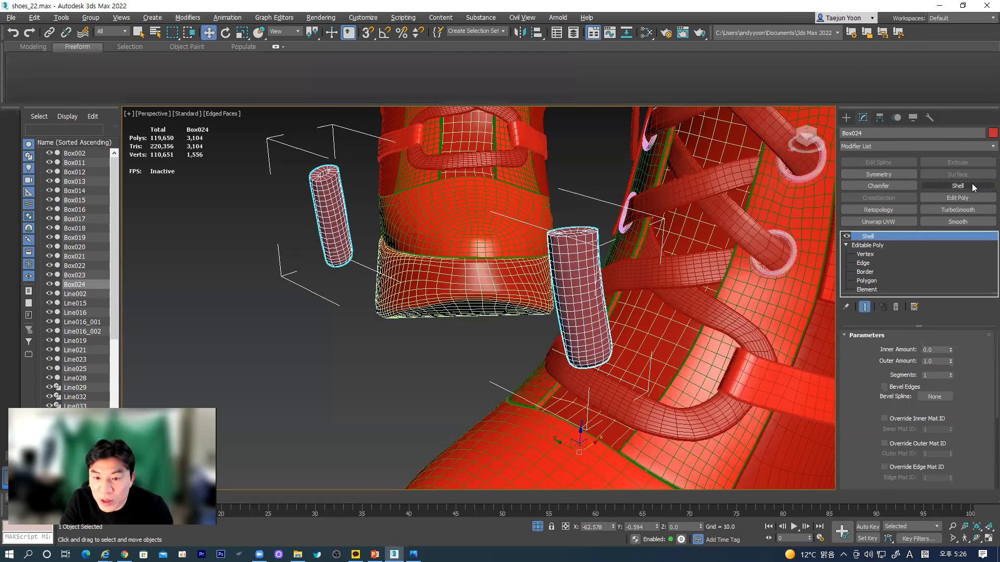
{"action": "left_click_drag", "start_coordinate": [950, 361], "coordinate": [953, 391]}
{"action": "middle_click_drag", "start_coordinate": [612, 302], "coordinate": [627, 330], "text": "alt"}
{"action": "left_click", "coordinate": [627, 330]}
- Align the thickened lace tips Box024 to the hanging laces Box002 on the boot
{"action": "scroll", "coordinate": [617, 327], "scroll_direction": "up", "scroll_amount": 4}
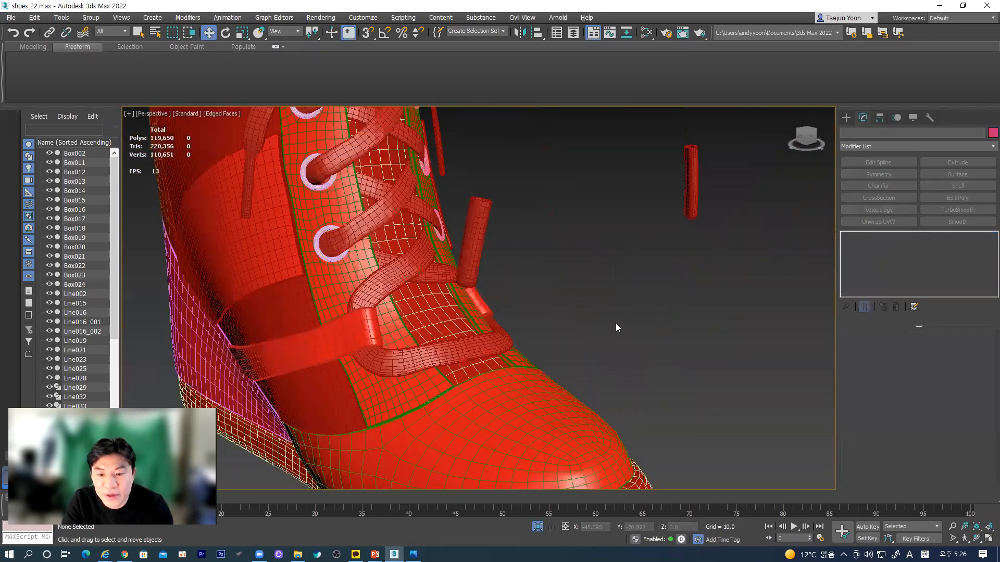
{"action": "left_click", "coordinate": [483, 237]}
{"action": "middle_click_drag", "start_coordinate": [483, 237], "coordinate": [521, 277]}
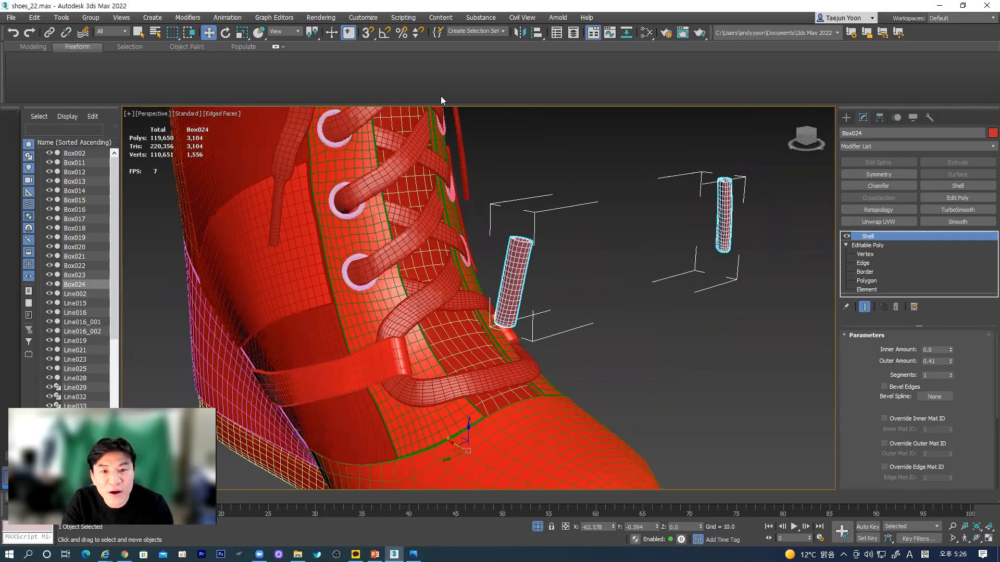
{"action": "left_click", "coordinate": [537, 33]}
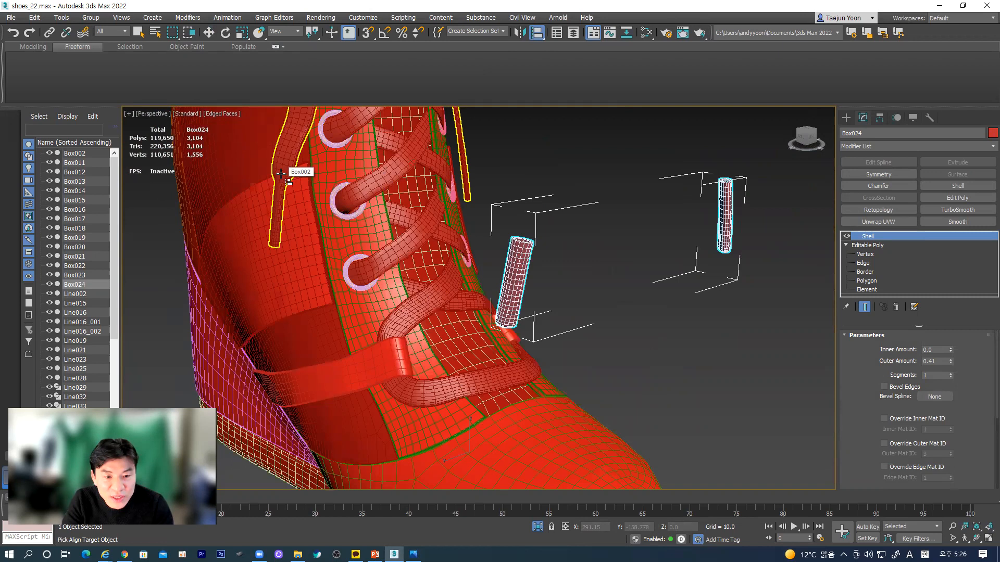
{"action": "left_click", "coordinate": [281, 173]}
{"action": "left_click", "coordinate": [505, 364]}
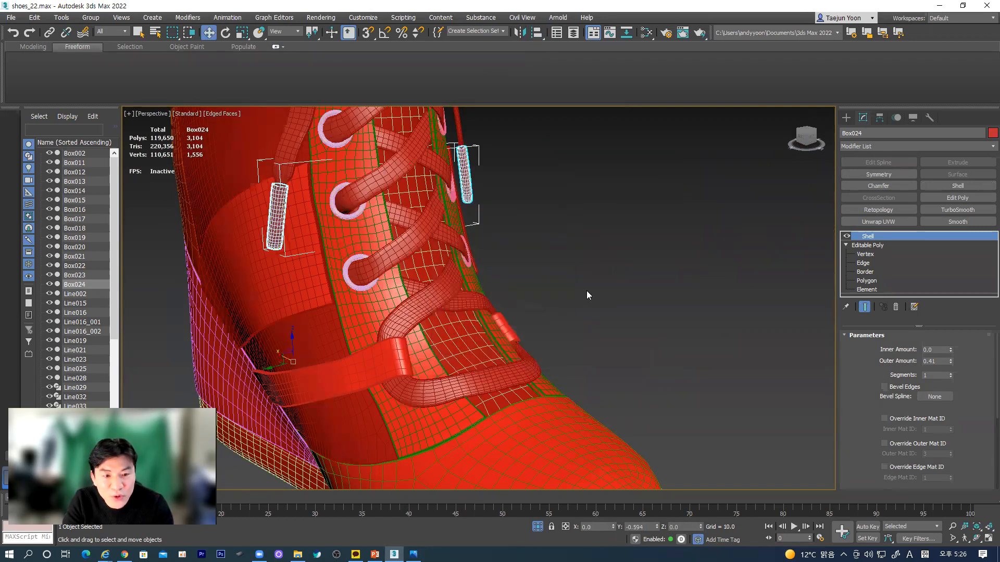
{"action": "left_click", "coordinate": [587, 295]}
- Hide the edged faces and inspect how the thickened tips sit on the ends of both hanging laces
{"action": "scroll", "coordinate": [308, 247], "scroll_direction": "up", "scroll_amount": 5}
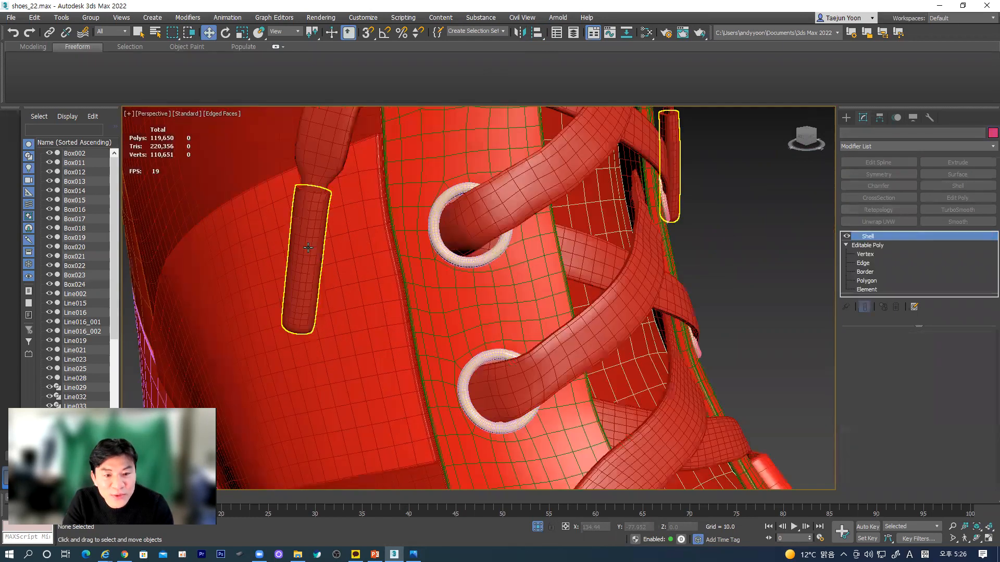
{"action": "left_click", "coordinate": [308, 248]}
{"action": "middle_click_drag", "start_coordinate": [313, 250], "coordinate": [369, 260], "text": "alt"}
{"action": "scroll", "coordinate": [379, 229], "scroll_direction": "down", "scroll_amount": 3}
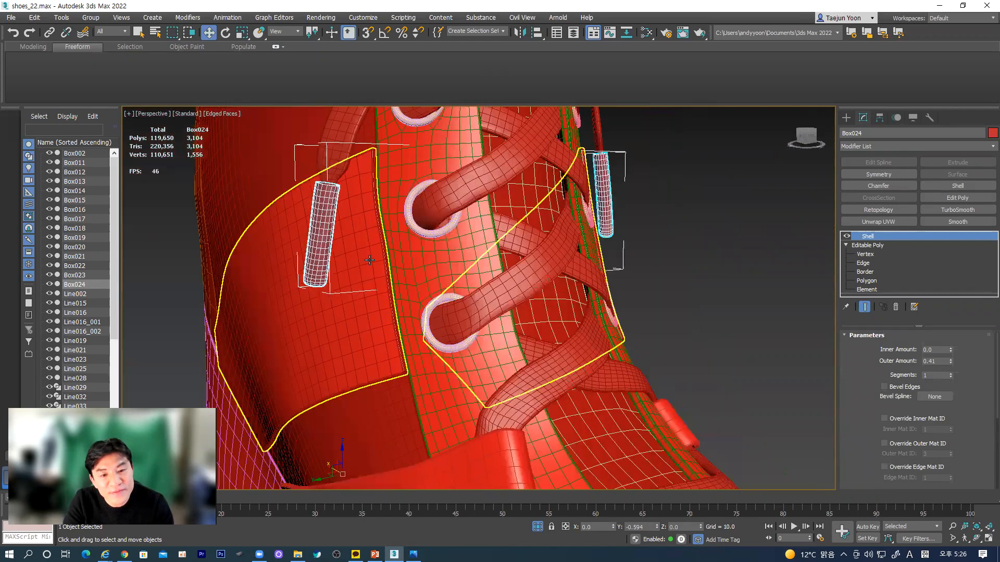
{"action": "key", "text": "F4"}
{"action": "left_click", "coordinate": [716, 259]}
{"action": "scroll", "coordinate": [572, 319], "scroll_direction": "up", "scroll_amount": 3}
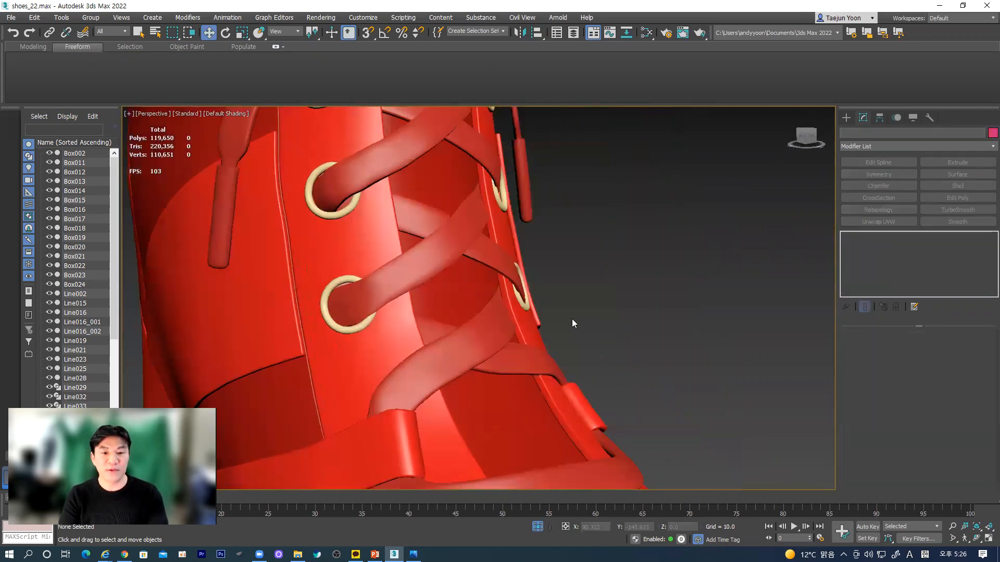
{"action": "scroll", "coordinate": [572, 322], "scroll_direction": "down", "scroll_amount": 4}
{"action": "middle_click_drag", "start_coordinate": [573, 324], "coordinate": [463, 293], "text": "alt"}
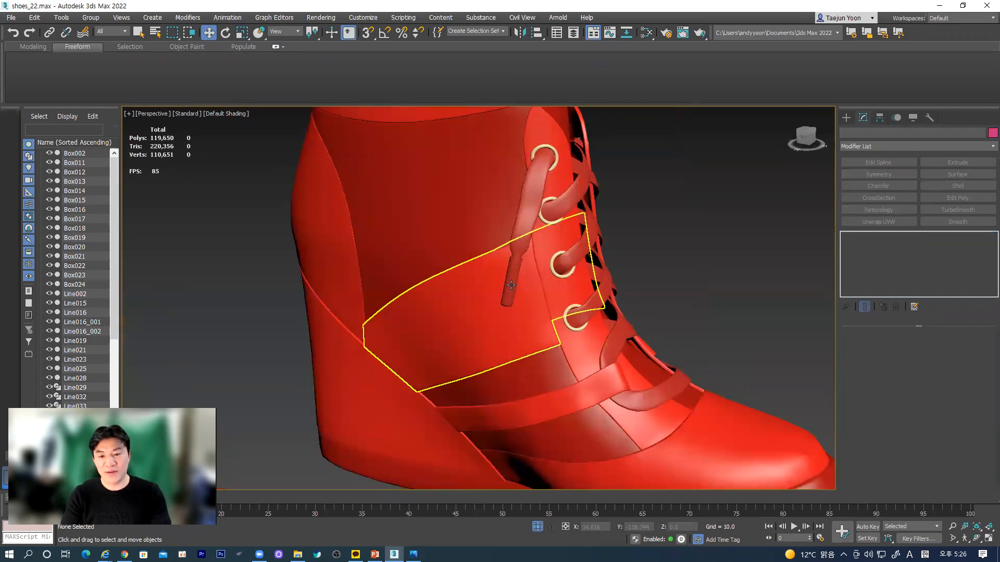
{"action": "left_click", "coordinate": [514, 284]}
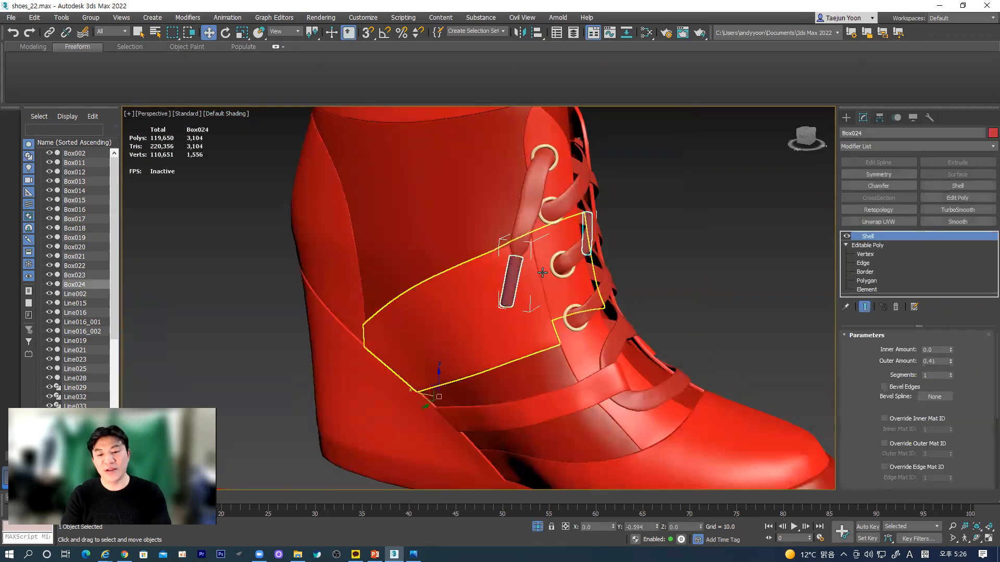
{"action": "left_click", "coordinate": [673, 267]}
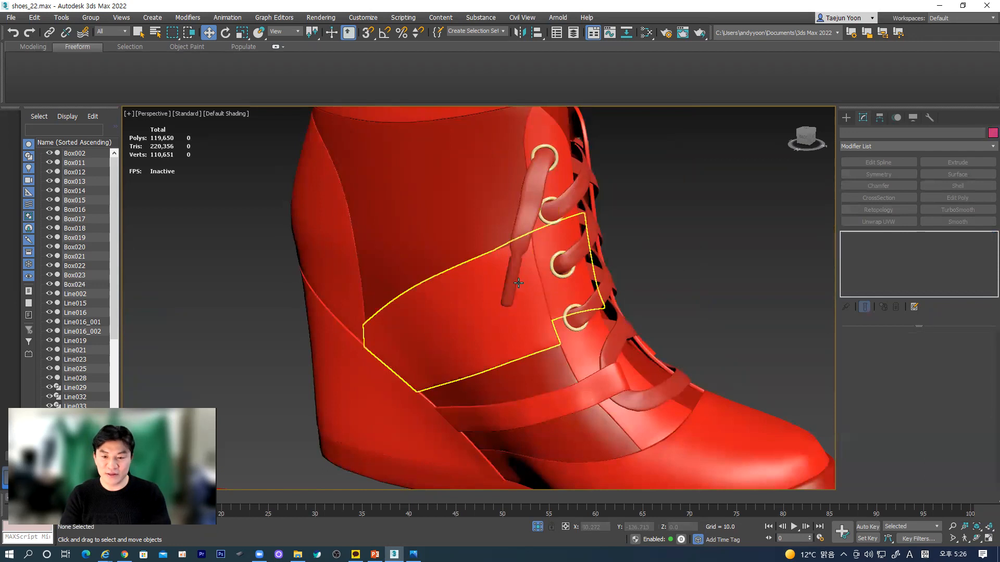
{"action": "left_click", "coordinate": [515, 282]}
{"action": "middle_click_drag", "start_coordinate": [515, 282], "coordinate": [407, 276], "text": "alt"}
{"action": "middle_click_drag", "start_coordinate": [511, 329], "coordinate": [476, 295]}
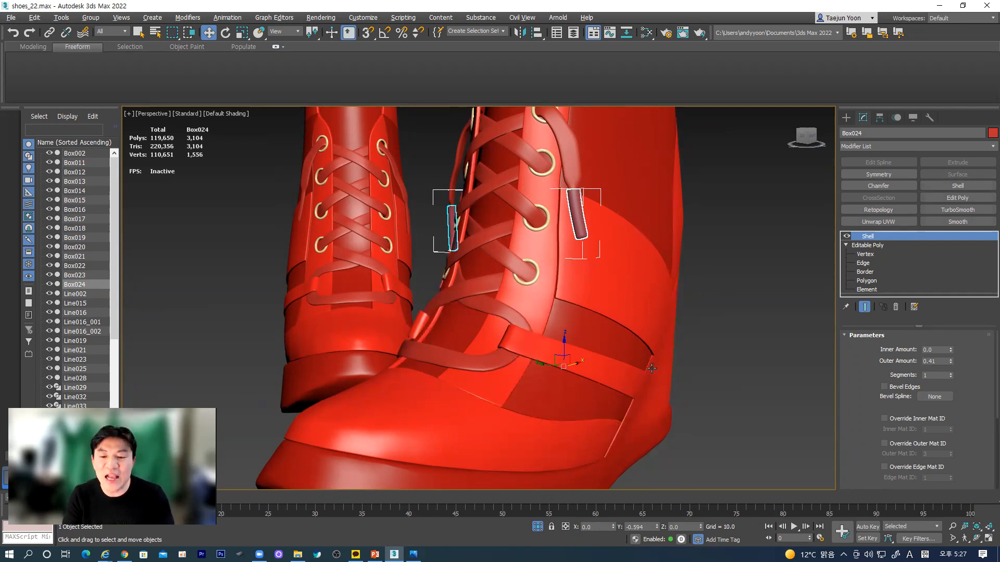
- Try moving the boot's main upper panel Line016 away from the shoe, cancelling each move
{"action": "middle_click_drag", "start_coordinate": [651, 369], "coordinate": [593, 359], "text": "alt"}
{"action": "left_click", "coordinate": [606, 286]}
{"action": "left_click", "coordinate": [581, 369]}
{"action": "left_click_drag", "start_coordinate": [601, 336], "coordinate": [746, 353]}
{"action": "right_click", "coordinate": [745, 352]}
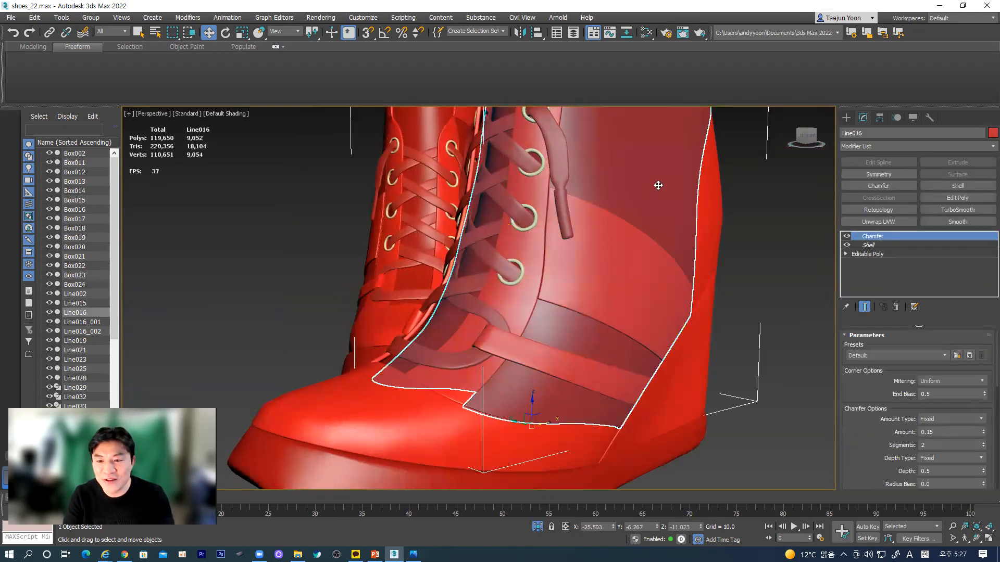
{"action": "left_click_drag", "start_coordinate": [656, 190], "coordinate": [659, 228]}
{"action": "right_click", "coordinate": [660, 229]}
- Try moving the ankle cuff, the back panel Line019 and the wedge heel panel Line015 off the boot, cancelling each move
{"action": "middle_click_drag", "start_coordinate": [562, 364], "coordinate": [564, 306], "text": "alt"}
{"action": "scroll", "coordinate": [552, 358], "scroll_direction": "down", "scroll_amount": 4}
{"action": "middle_click_drag", "start_coordinate": [593, 337], "coordinate": [542, 302], "text": "alt"}
{"action": "left_click_drag", "start_coordinate": [605, 202], "coordinate": [663, 173]}
{"action": "right_click", "coordinate": [663, 174]}
{"action": "left_click_drag", "start_coordinate": [655, 307], "coordinate": [705, 270]}
{"action": "right_click", "coordinate": [705, 272]}
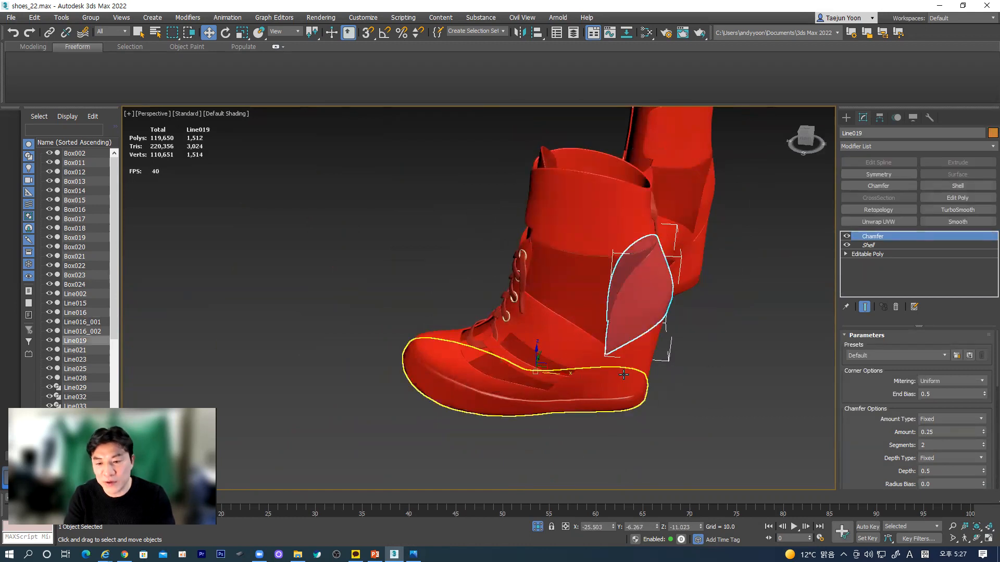
{"action": "left_click_drag", "start_coordinate": [622, 372], "coordinate": [661, 356]}
{"action": "right_click", "coordinate": [661, 357]}
{"action": "middle_click_drag", "start_coordinate": [564, 399], "coordinate": [594, 380], "text": "alt"}
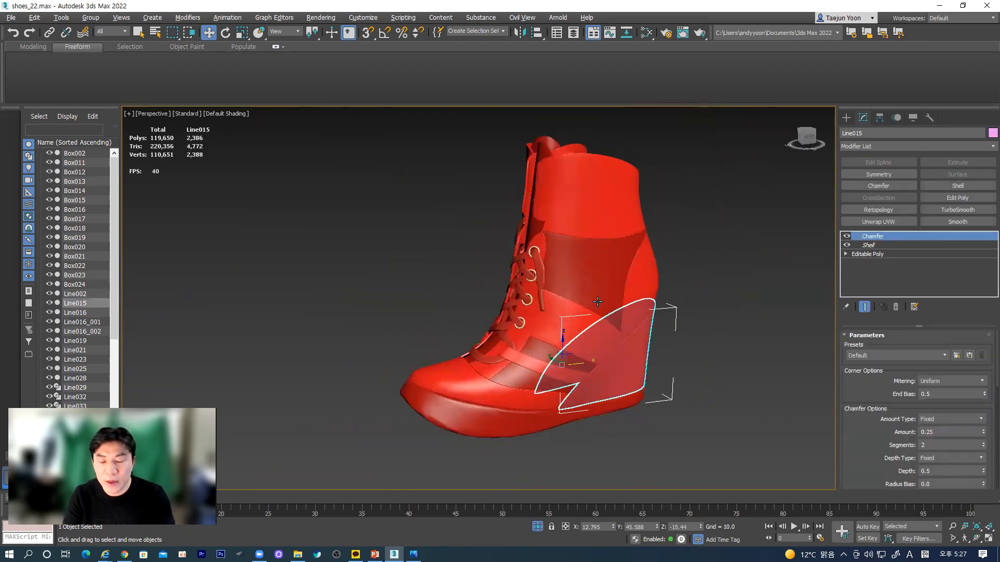
- Examine the modifier stacks of the ankle cuff Line023 and toe cap Line021, and review the boots and sole from several sides
{"action": "middle_click_drag", "start_coordinate": [597, 302], "coordinate": [620, 297], "text": "alt"}
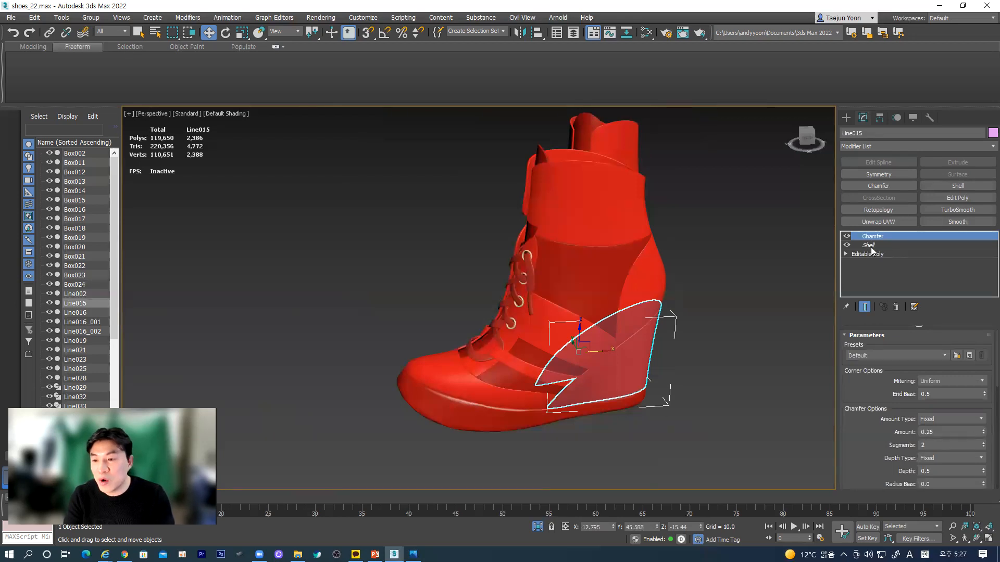
{"action": "left_click", "coordinate": [570, 212]}
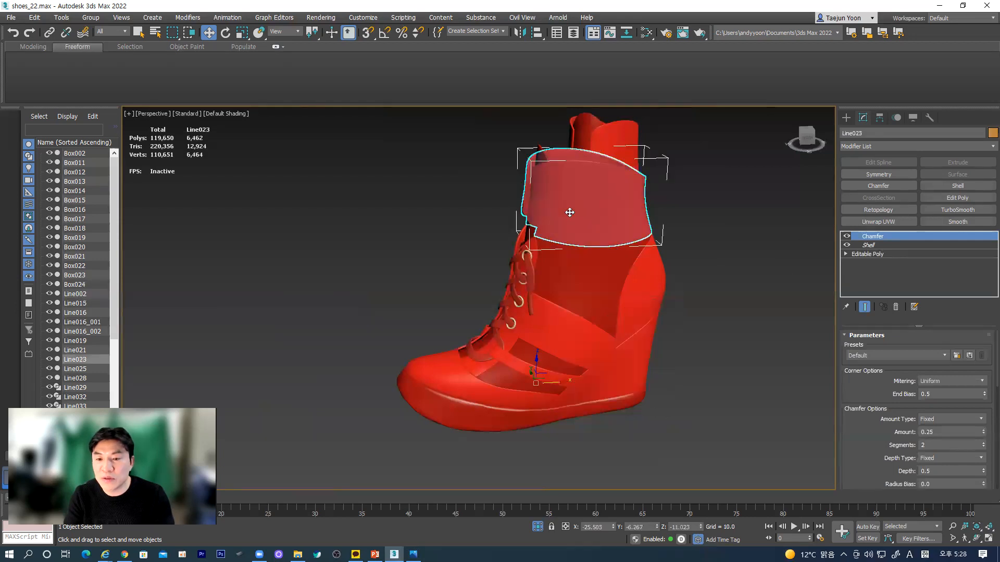
{"action": "left_click", "coordinate": [735, 223]}
{"action": "left_click", "coordinate": [607, 217]}
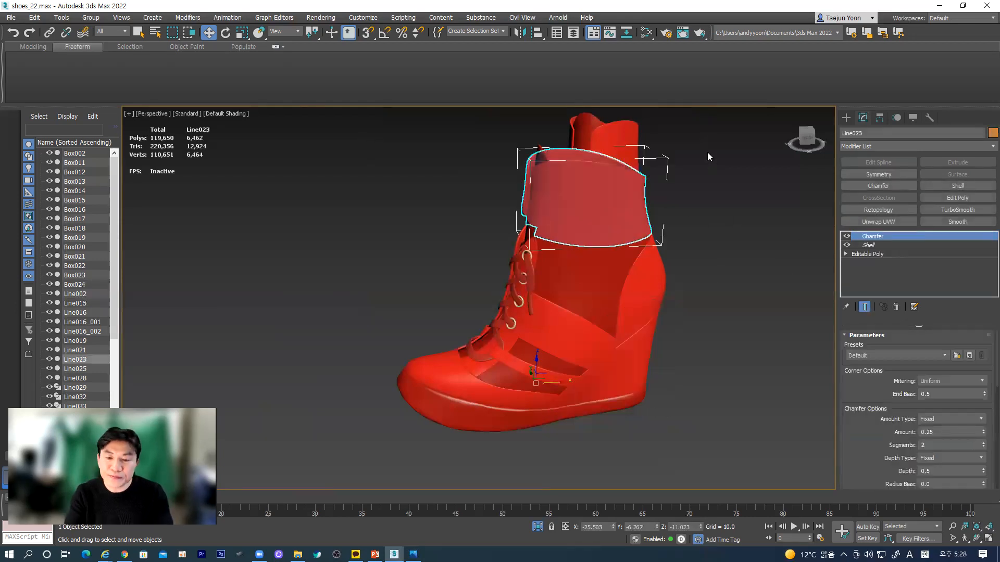
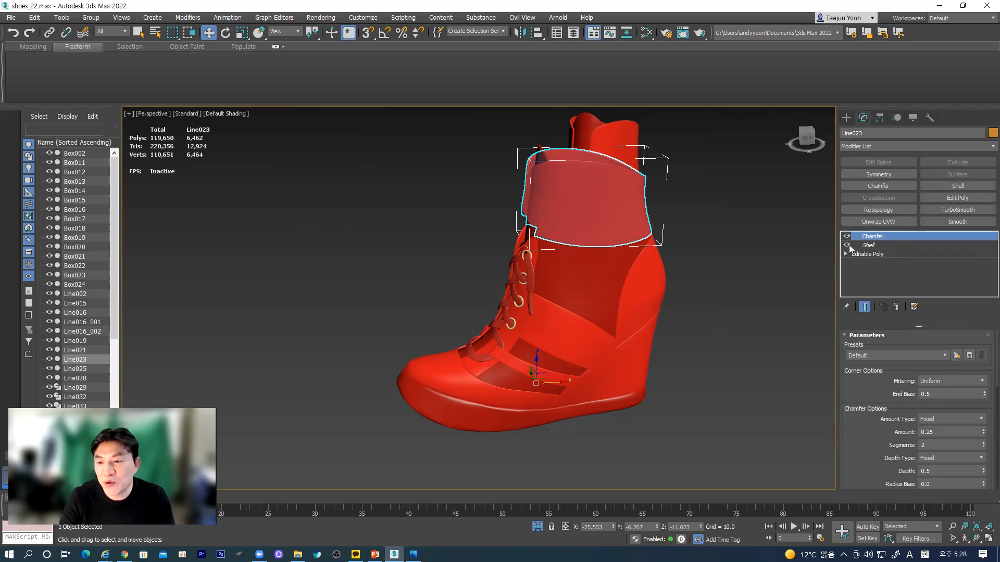
{"action": "left_click", "coordinate": [681, 278]}
{"action": "middle_click_drag", "start_coordinate": [686, 298], "coordinate": [509, 303], "text": "alt"}
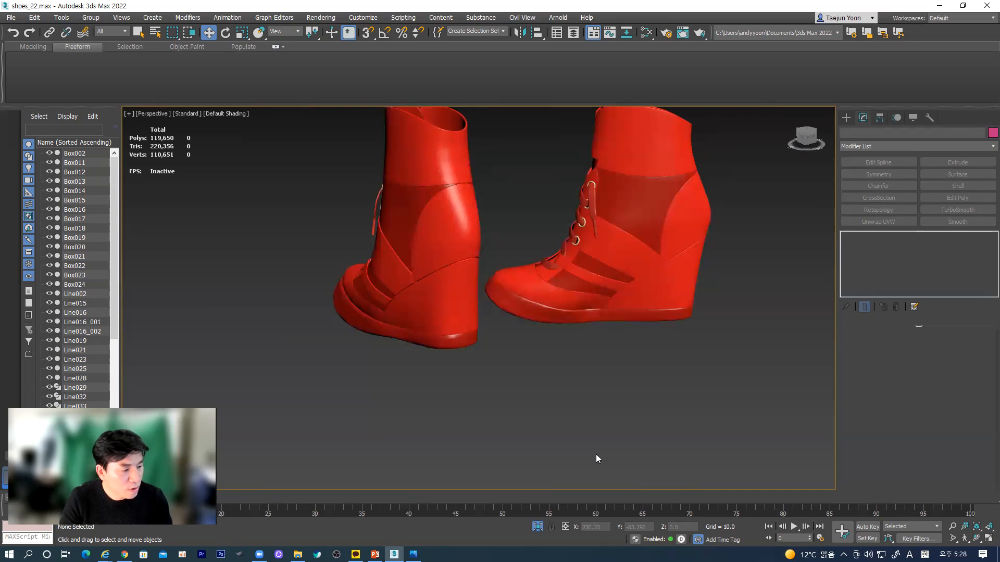
{"action": "middle_click_drag", "start_coordinate": [483, 372], "coordinate": [628, 421], "text": "alt"}
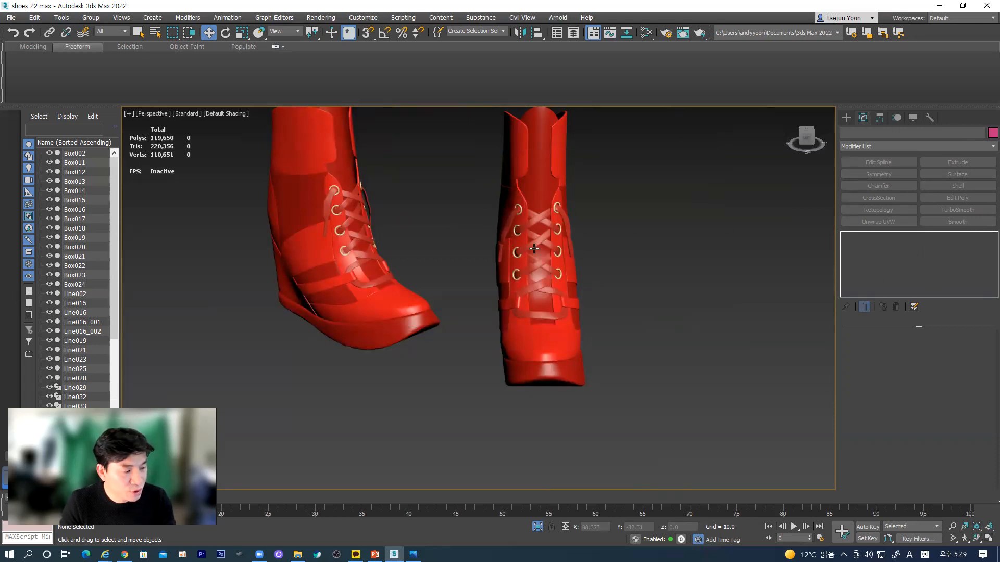
{"action": "left_click", "coordinate": [555, 344]}
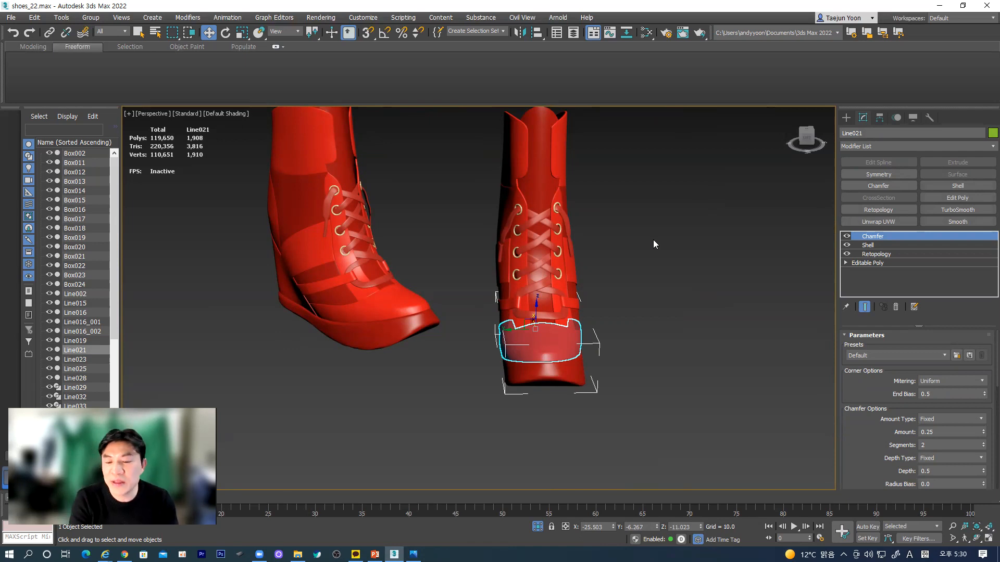
{"action": "middle_click_drag", "start_coordinate": [662, 290], "coordinate": [485, 299], "text": "alt"}
{"action": "scroll", "coordinate": [485, 299], "scroll_direction": "up", "scroll_amount": 4}
{"action": "left_click", "coordinate": [513, 387]}
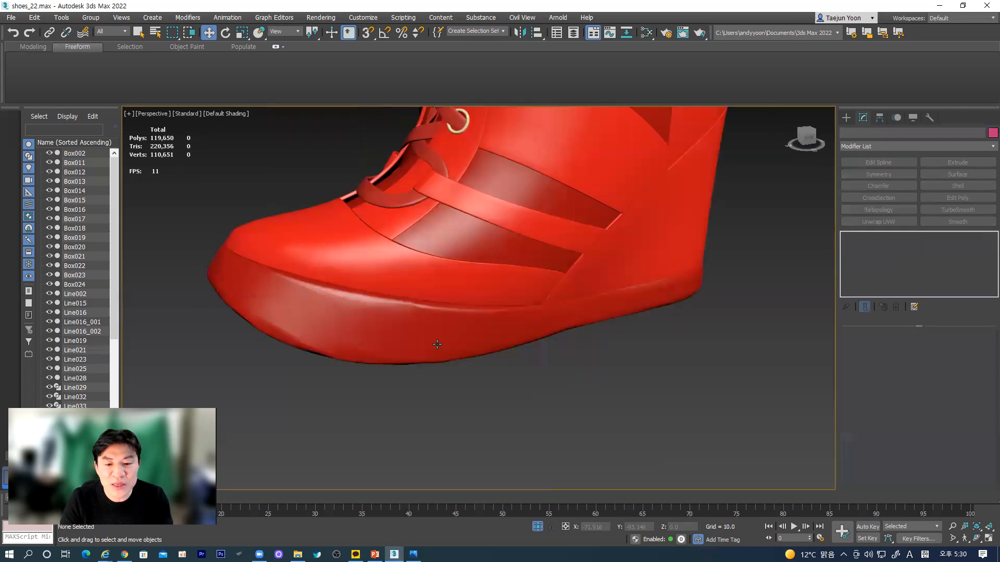
{"action": "middle_click_drag", "start_coordinate": [612, 266], "coordinate": [592, 341]}
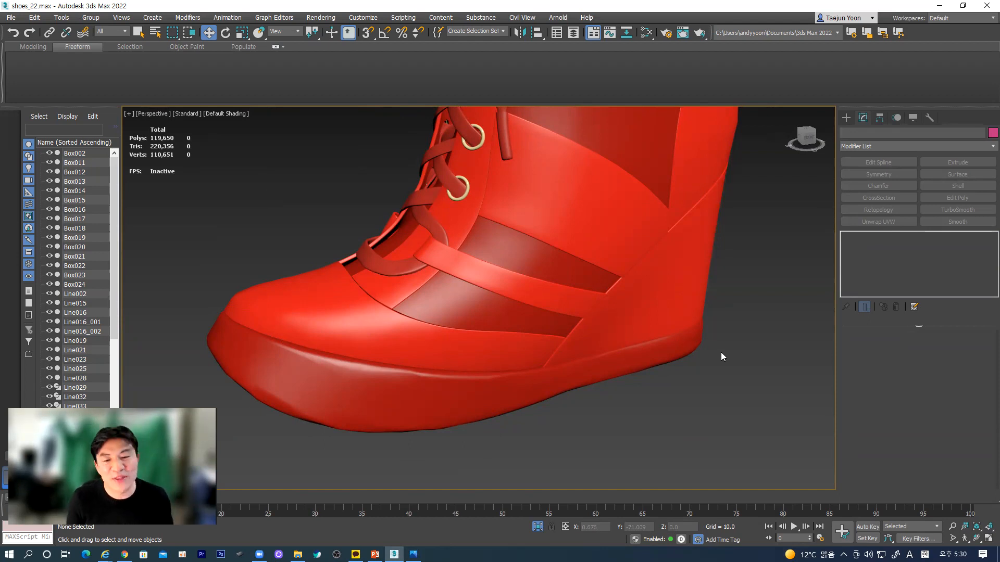
- Create a box about 84 long, 67 wide and 81 high in the empty space beside the boots
{"action": "middle_click_drag", "start_coordinate": [548, 307], "coordinate": [858, 178]}
{"action": "scroll", "coordinate": [554, 317], "scroll_direction": "down", "scroll_amount": 2}
{"action": "left_click", "coordinate": [846, 119]}
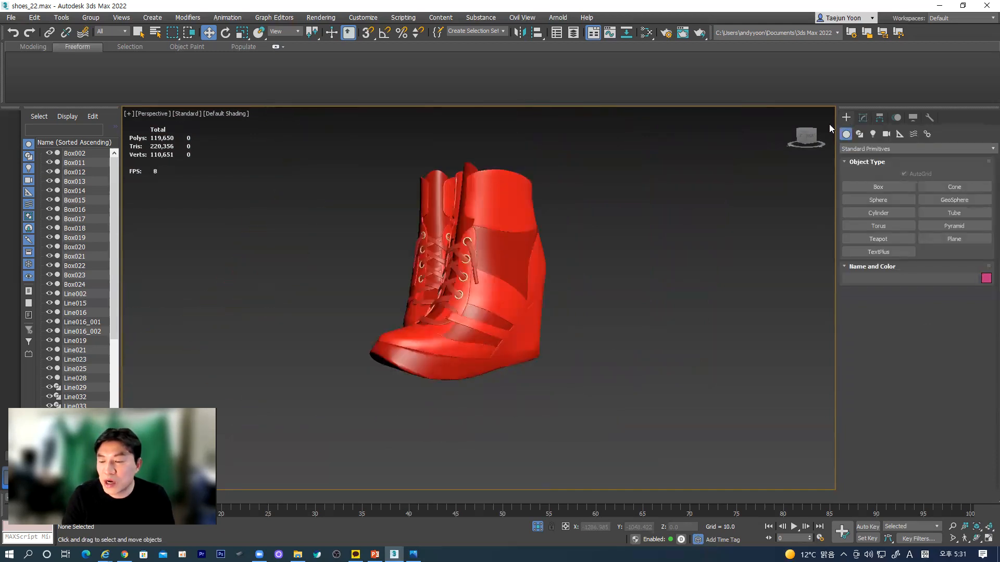
{"action": "left_click", "coordinate": [878, 189]}
{"action": "middle_click_drag", "start_coordinate": [683, 346], "coordinate": [538, 342], "text": "alt"}
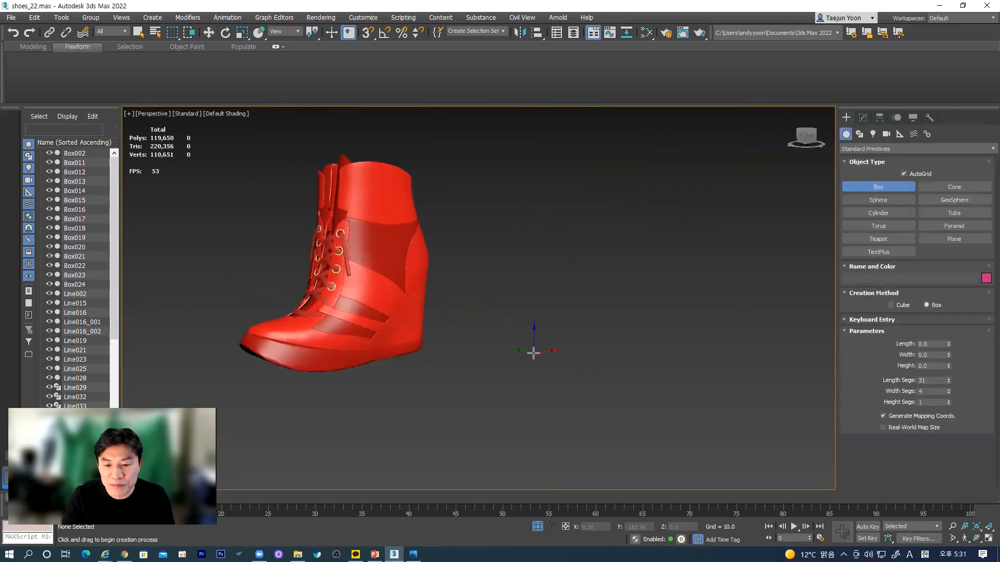
{"action": "left_click_drag", "start_coordinate": [553, 366], "coordinate": [567, 415]}
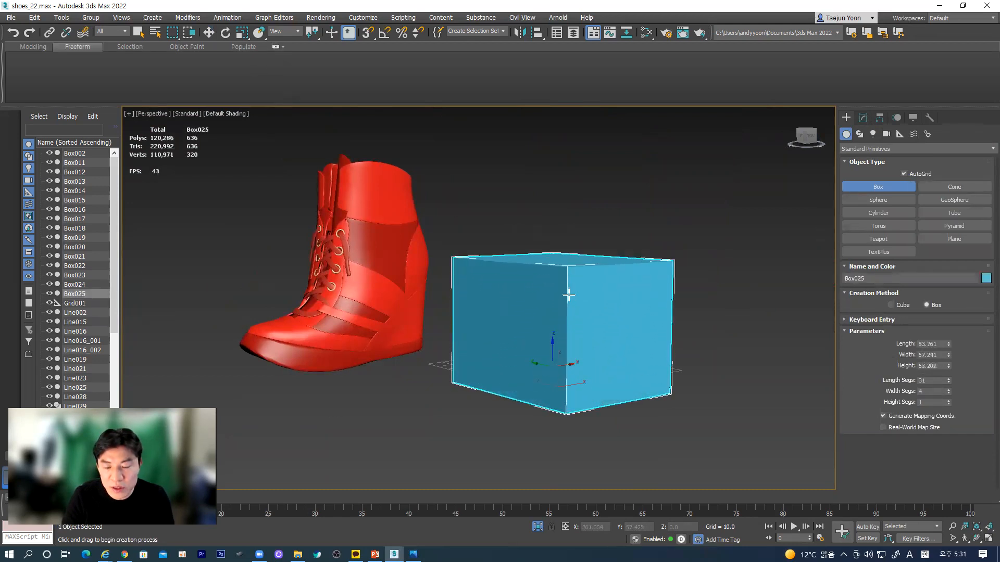
{"action": "left_click", "coordinate": [570, 267]}
{"action": "left_click", "coordinate": [208, 33]}
- Add a UVW Map modifier to the new box
{"action": "middle_click_drag", "start_coordinate": [492, 351], "coordinate": [493, 374], "text": "alt"}
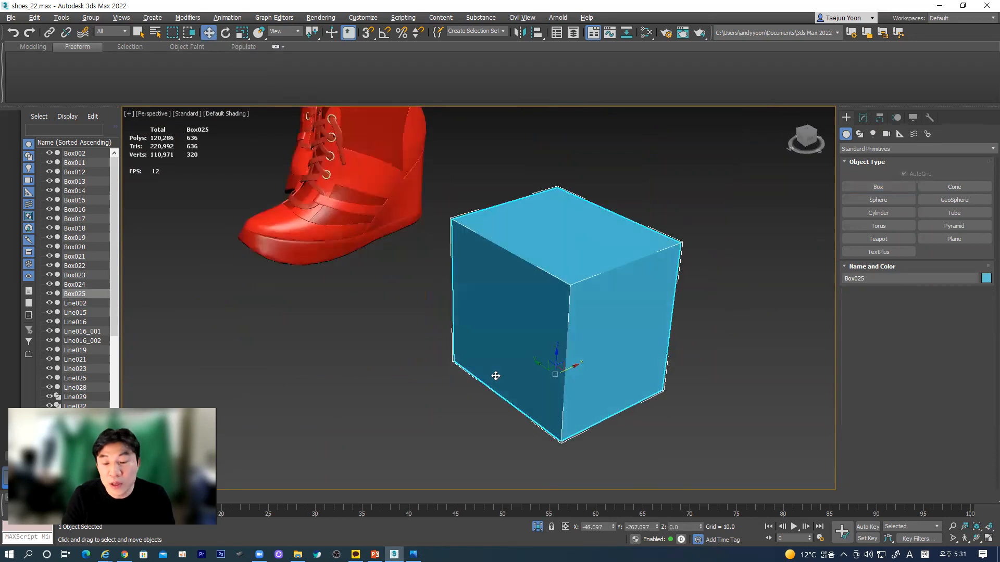
{"action": "middle_click_drag", "start_coordinate": [576, 361], "coordinate": [504, 339]}
{"action": "middle_click_drag", "start_coordinate": [444, 304], "coordinate": [516, 284], "text": "alt"}
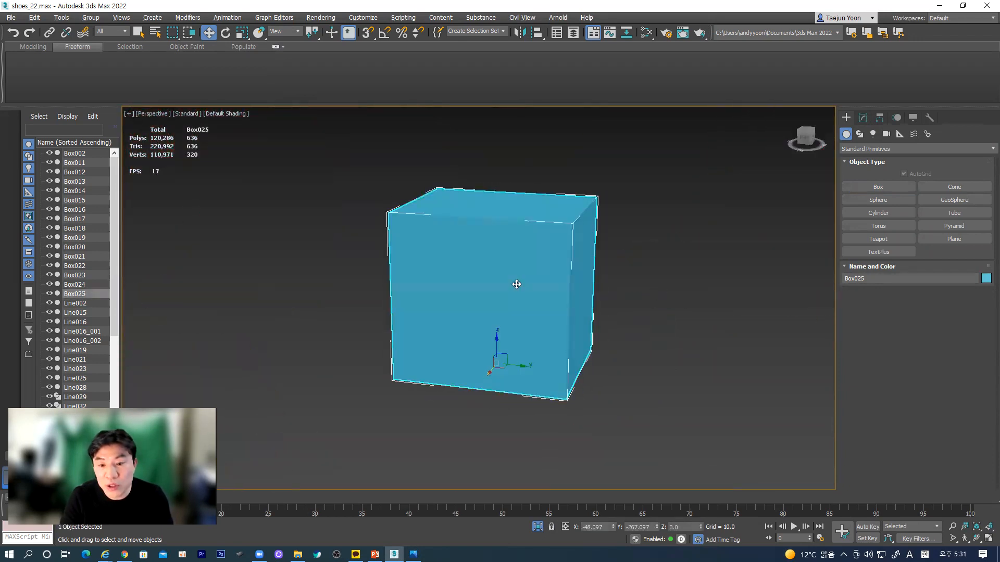
{"action": "left_click", "coordinate": [861, 118]}
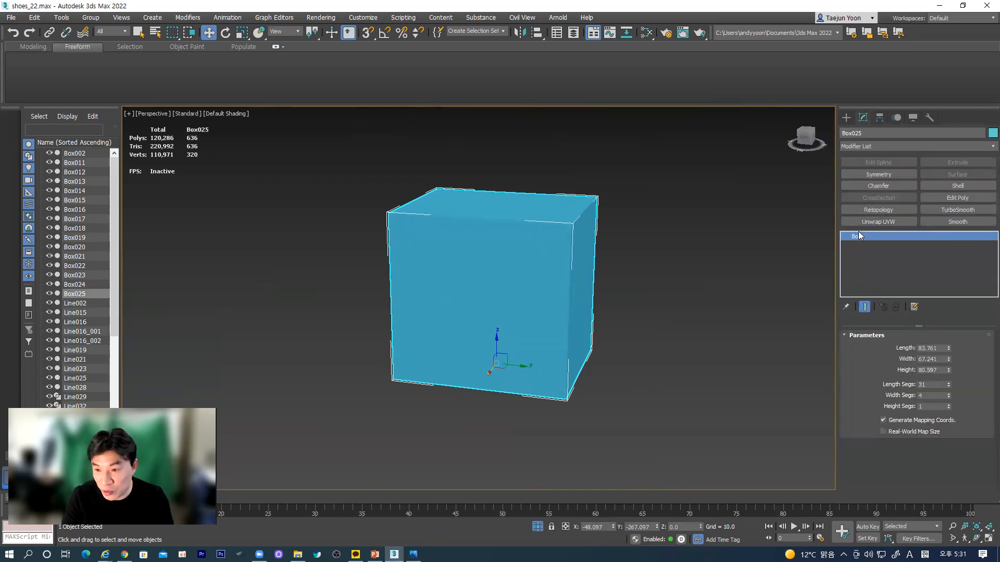
{"action": "left_click", "coordinate": [983, 148]}
{"action": "scroll", "coordinate": [963, 515], "scroll_direction": "down", "scroll_amount": 20}
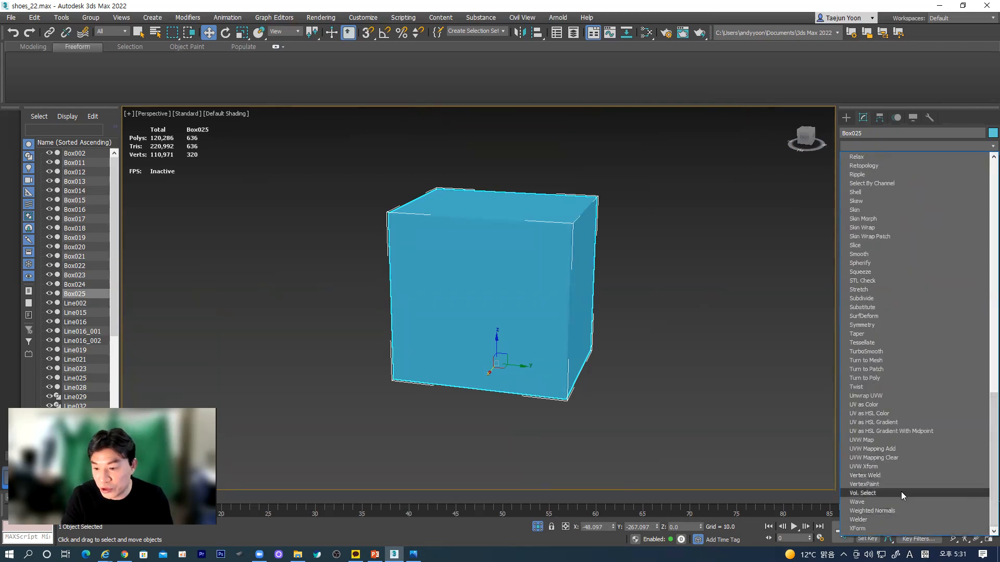
{"action": "left_click", "coordinate": [884, 441]}
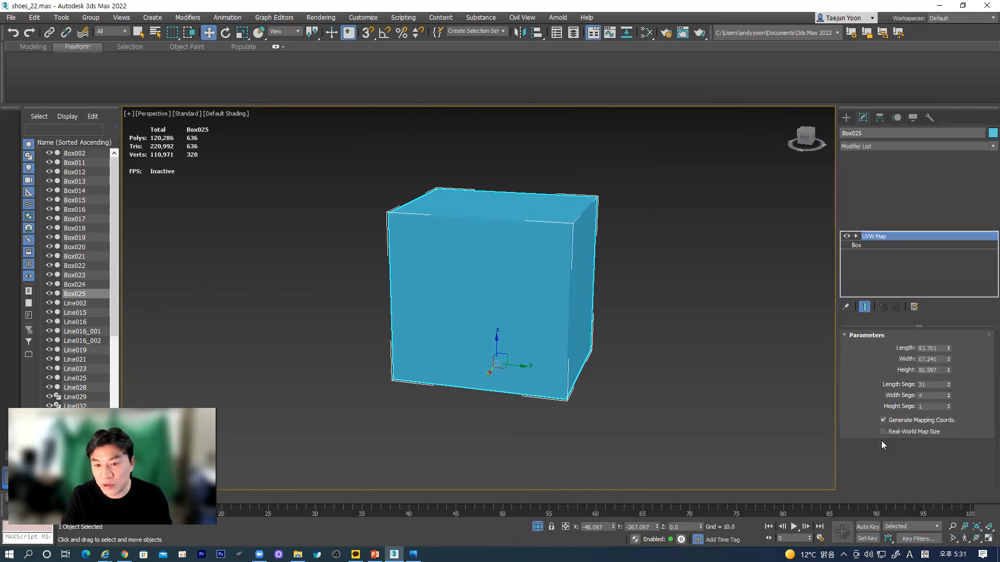
- Examine the planar mapping gizmo on the box from above, below and several sides
{"action": "middle_click_drag", "start_coordinate": [655, 366], "coordinate": [636, 382], "text": "alt"}
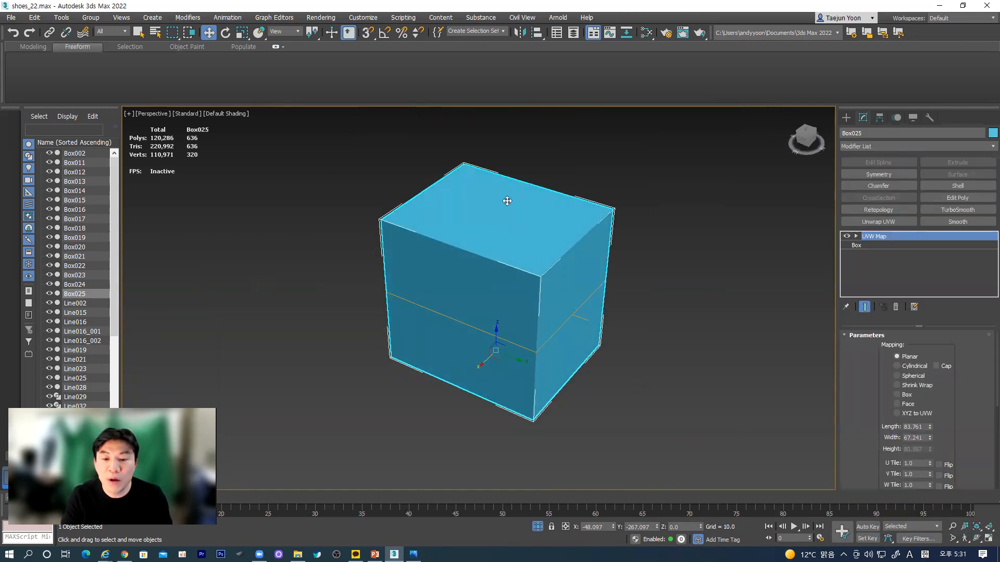
{"action": "middle_click_drag", "start_coordinate": [542, 310], "coordinate": [529, 305], "text": "alt"}
{"action": "middle_click_drag", "start_coordinate": [489, 273], "coordinate": [474, 311], "text": "alt"}
{"action": "middle_click_drag", "start_coordinate": [536, 306], "coordinate": [515, 339], "text": "alt"}
{"action": "middle_click_drag", "start_coordinate": [434, 321], "coordinate": [511, 219], "text": "alt"}
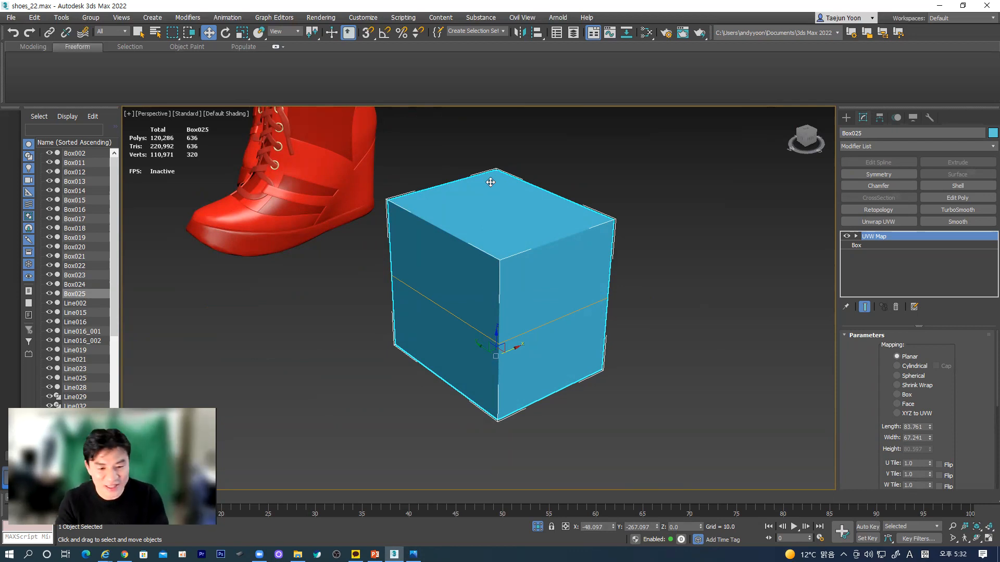
{"action": "middle_click_drag", "start_coordinate": [570, 148], "coordinate": [498, 432], "text": "alt"}
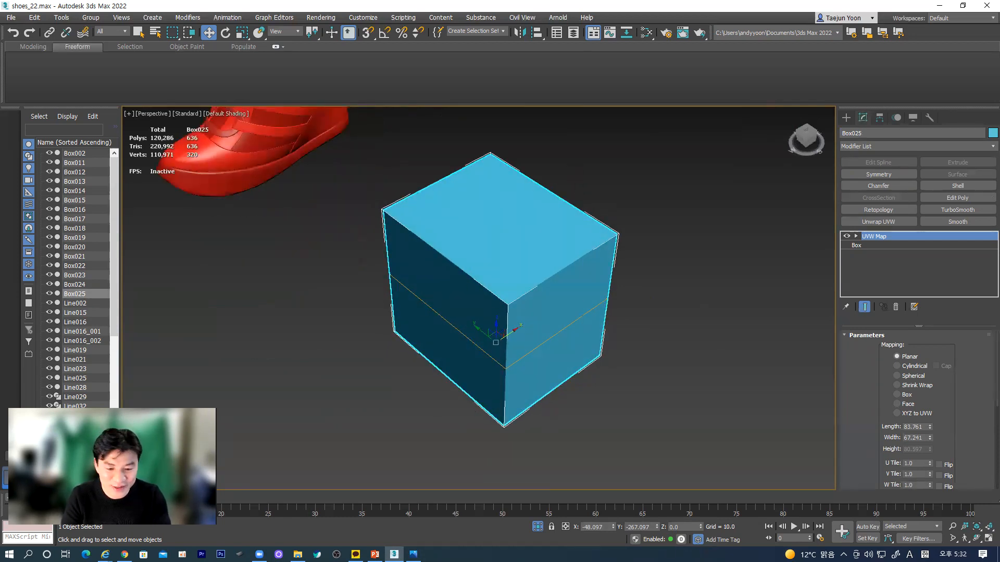
{"action": "middle_click_drag", "start_coordinate": [467, 360], "coordinate": [568, 333], "text": "alt"}
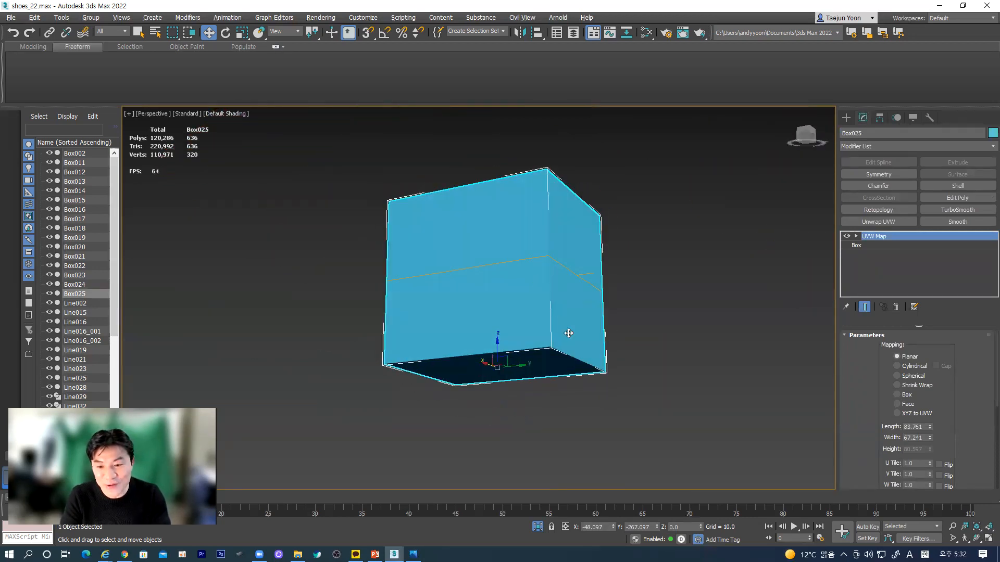
{"action": "middle_click_drag", "start_coordinate": [509, 328], "coordinate": [616, 375], "text": "alt"}
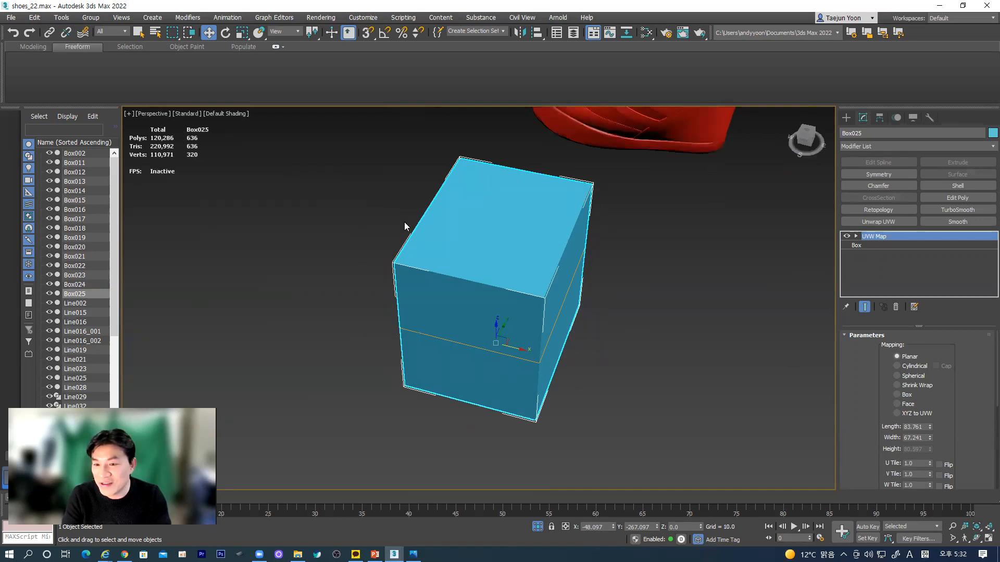
- Add an Unwrap UVW modifier above the UVW Map and open the UV editor on the box's flattened mapping
{"action": "left_click", "coordinate": [878, 222]}
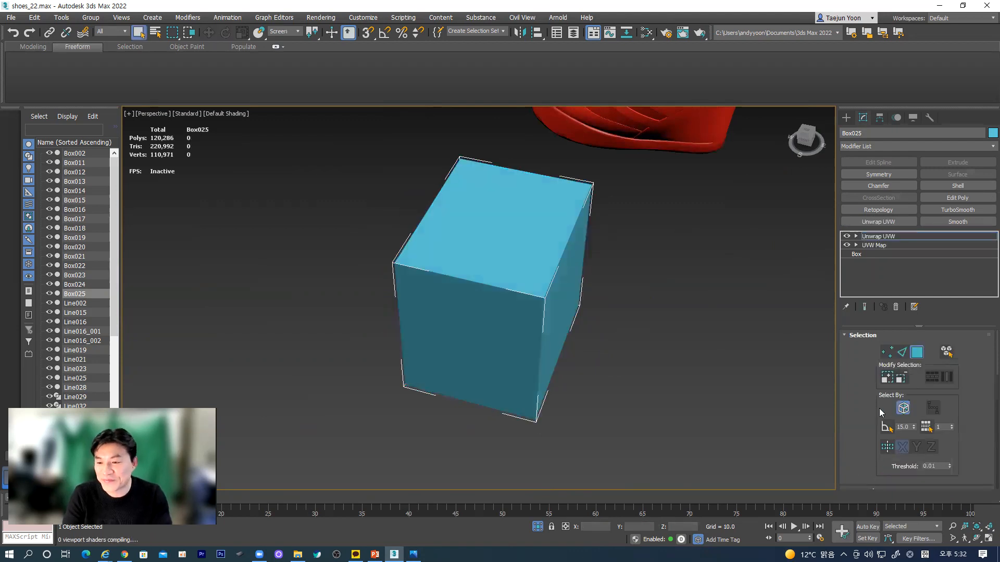
{"action": "left_click_drag", "start_coordinate": [846, 361], "coordinate": [858, 319]}
{"action": "scroll", "coordinate": [873, 358], "scroll_direction": "down", "scroll_amount": 3}
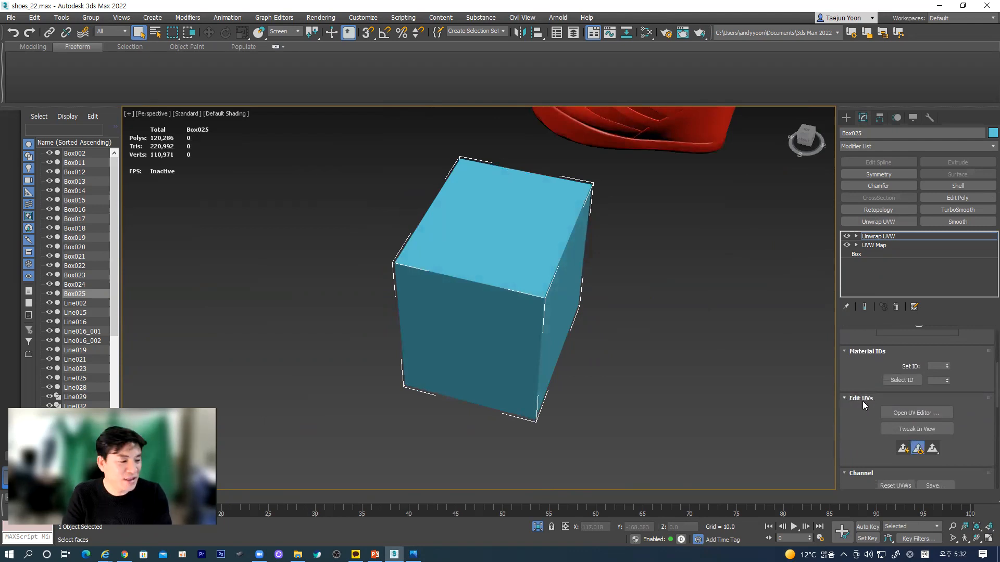
{"action": "left_click", "coordinate": [908, 414]}
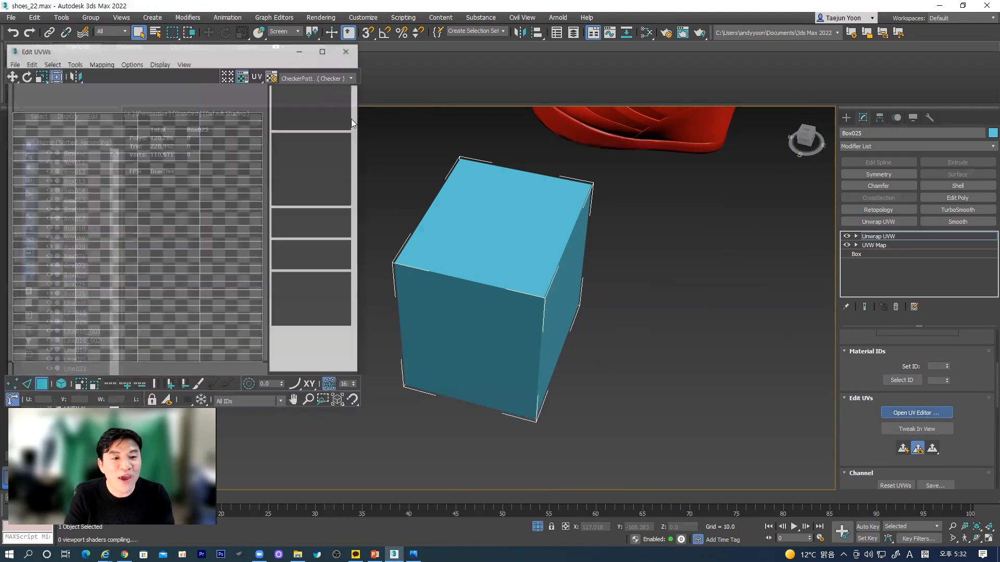
{"action": "scroll", "coordinate": [159, 227], "scroll_direction": "down", "scroll_amount": 5}
{"action": "scroll", "coordinate": [164, 227], "scroll_direction": "up", "scroll_amount": 3}
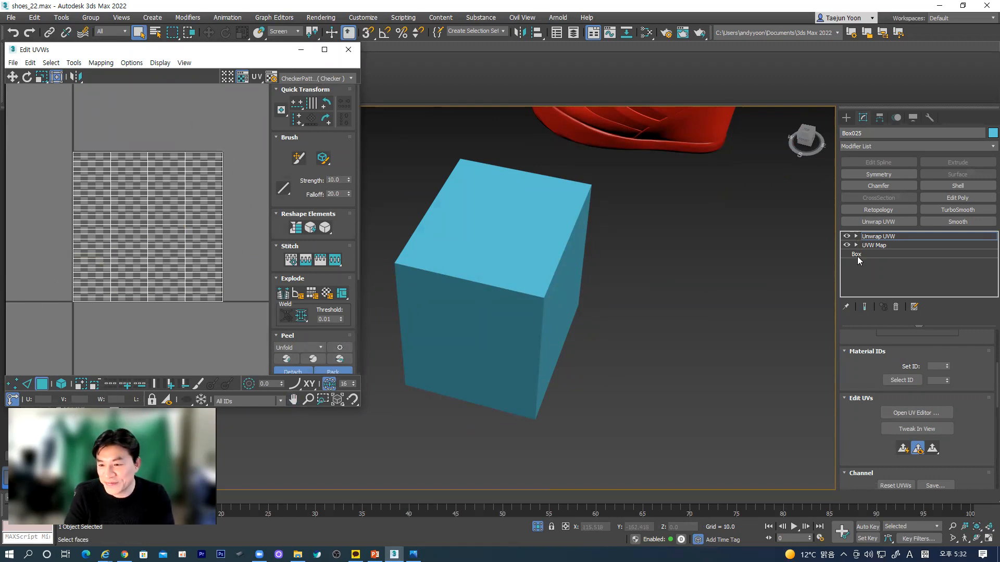
- Toggle element selection in the UV editor and show edged faces in the viewport
{"action": "left_click", "coordinate": [62, 385]}
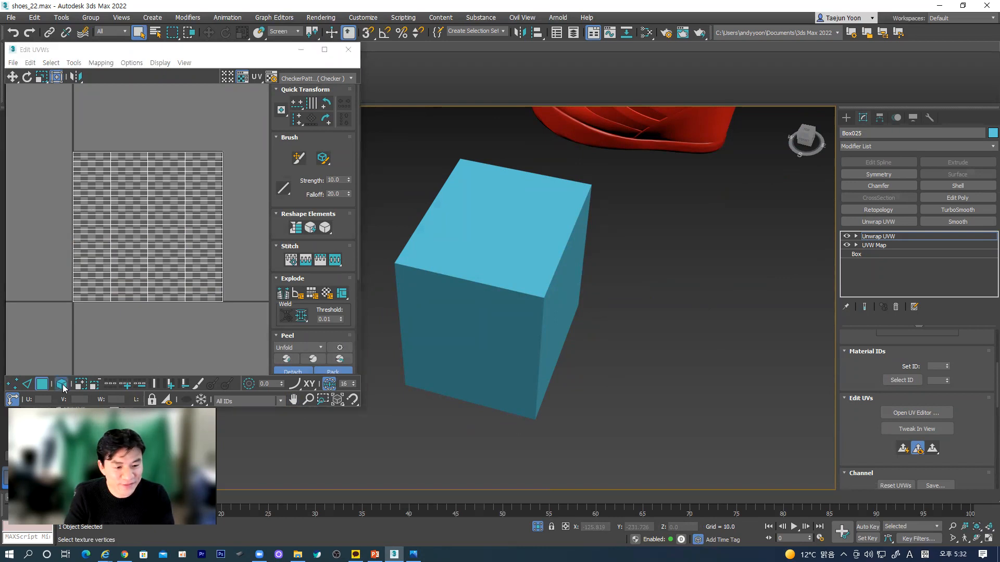
{"action": "key", "text": "F4"}
{"action": "middle_click_drag", "start_coordinate": [532, 308], "coordinate": [465, 282], "text": "alt"}
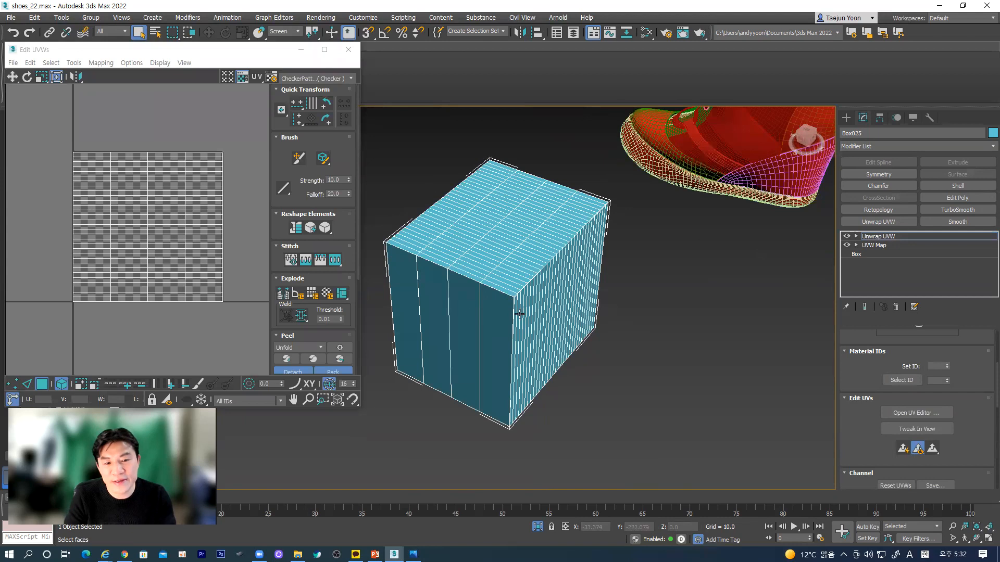
- Close the UV editor and remove the Unwrap UVW and UVW Map modifiers from the box
{"action": "left_click", "coordinate": [348, 50]}
{"action": "left_click", "coordinate": [896, 307]}
{"action": "left_click", "coordinate": [896, 307]}
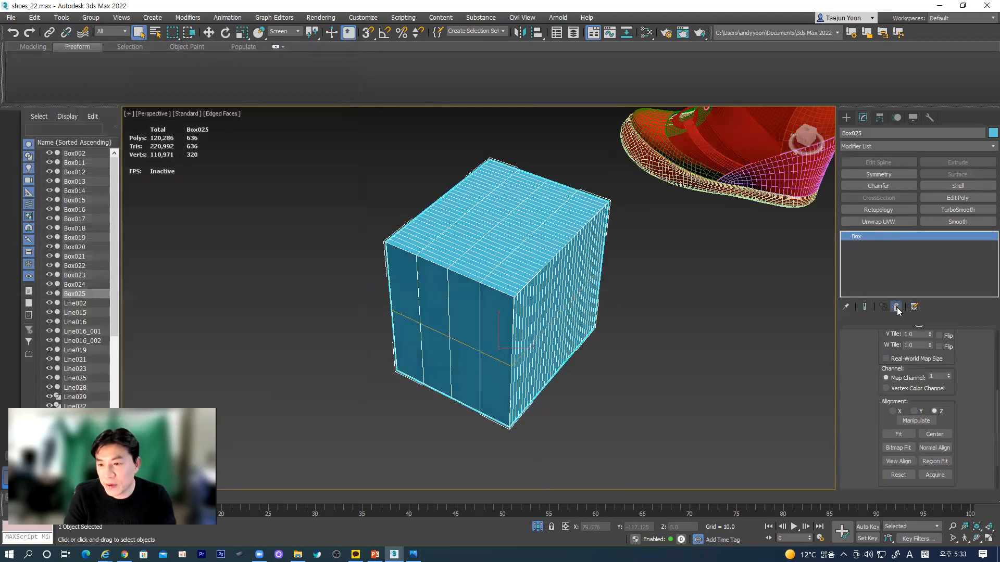
- Set the box's length segments and width segments to 1
{"action": "right_click", "coordinate": [947, 384]}
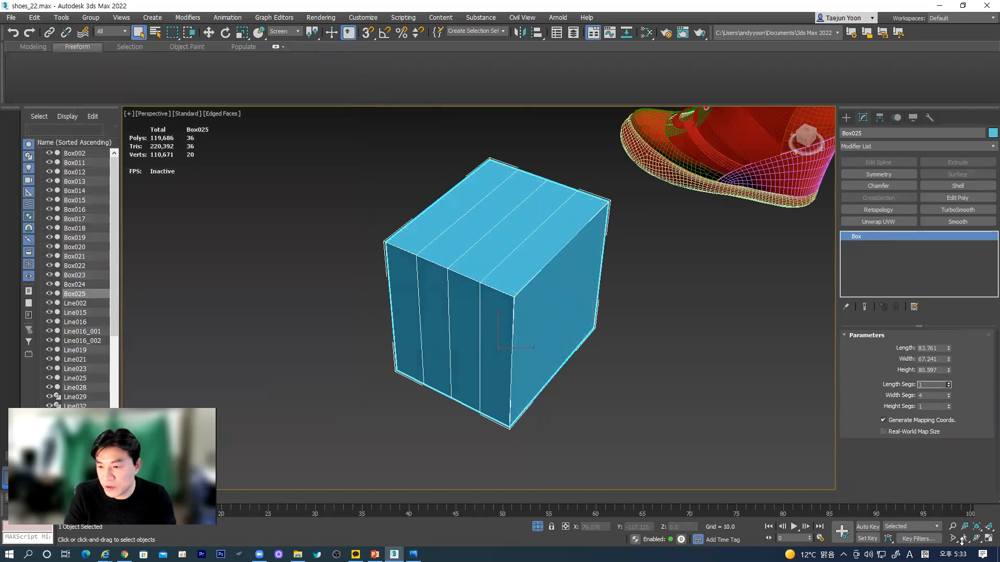
{"action": "left_click", "coordinate": [949, 394]}
{"action": "right_click", "coordinate": [948, 396]}
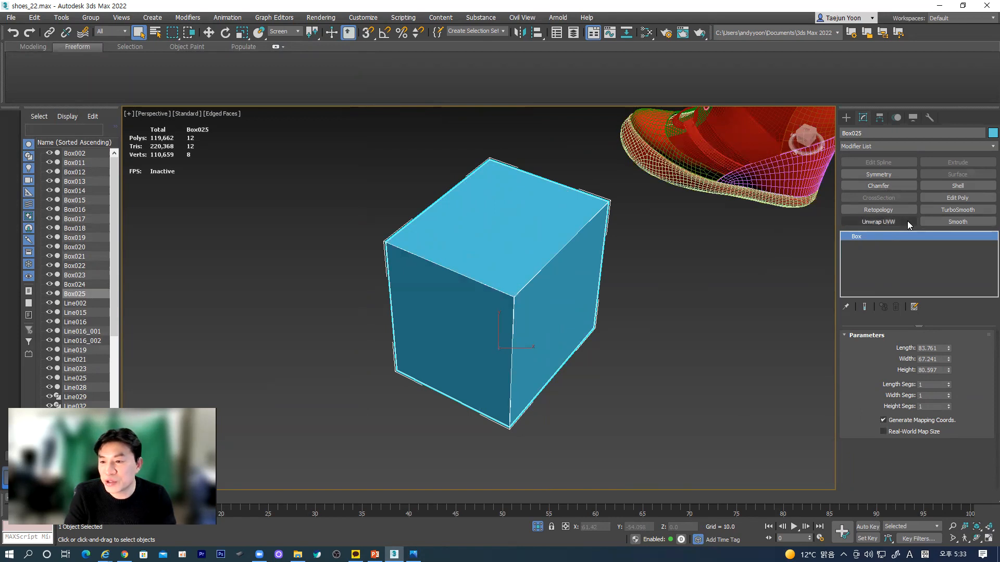
- Configure the modifier button set so that UVW Map replaces CrossSection
{"action": "left_click", "coordinate": [986, 145]}
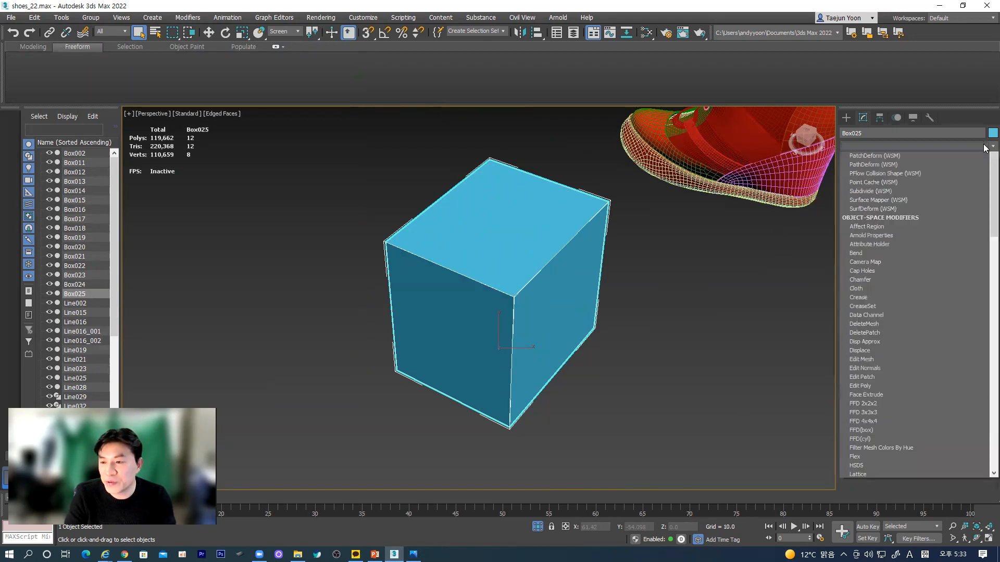
{"action": "left_click", "coordinate": [891, 321]}
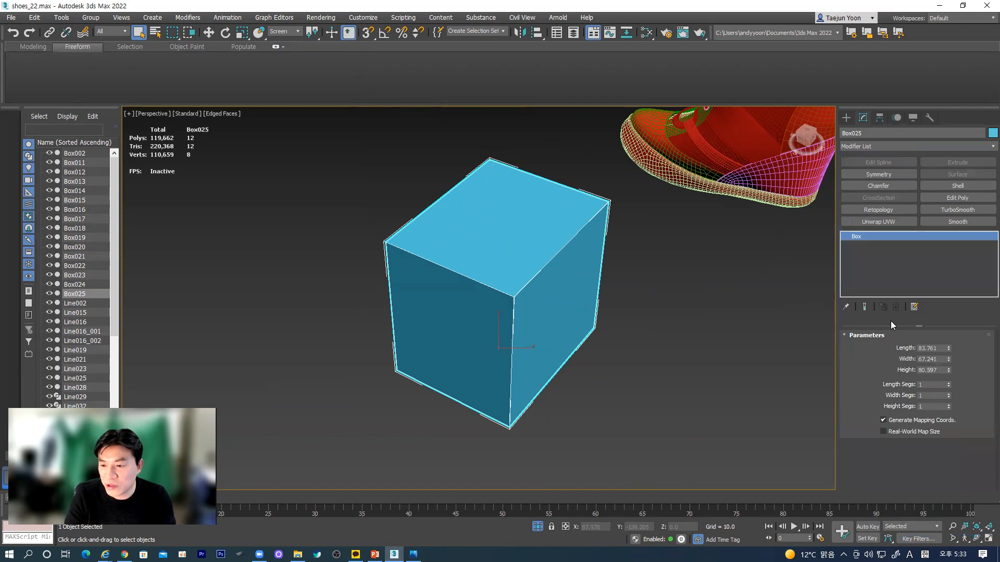
{"action": "left_click", "coordinate": [914, 307]}
{"action": "left_click", "coordinate": [919, 319]}
{"action": "left_click", "coordinate": [435, 276]}
{"action": "key", "text": "u"}
{"action": "key", "text": "u"}
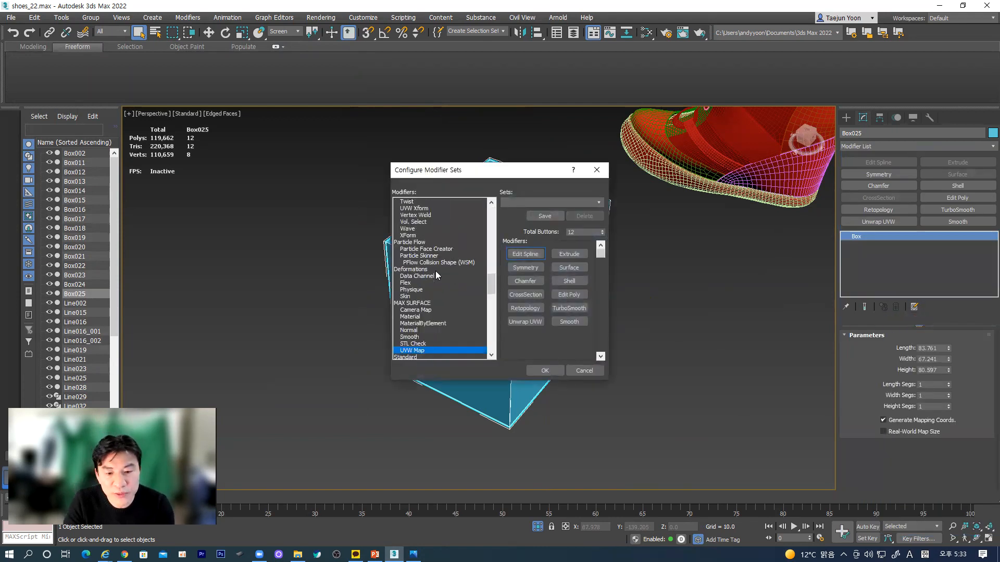
{"action": "left_click_drag", "start_coordinate": [425, 355], "coordinate": [519, 321]}
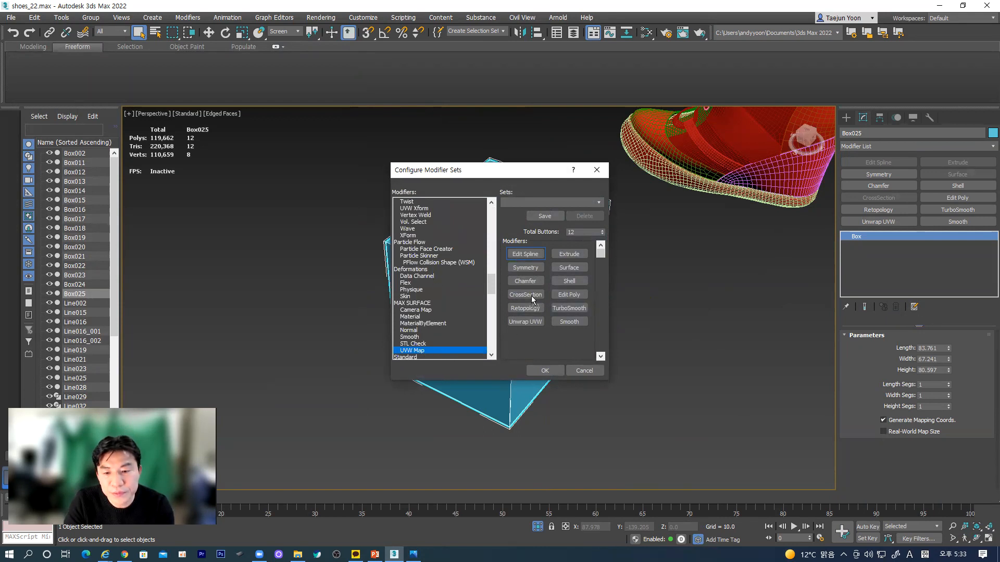
{"action": "mouse_move", "coordinate": [532, 299]}
{"action": "left_mouse_down"}
{"action": "mouse_move", "coordinate": [553, 296]}
{"action": "mouse_move", "coordinate": [539, 306]}
{"action": "mouse_move", "coordinate": [529, 297]}
{"action": "left_mouse_up"}
{"action": "left_click", "coordinate": [545, 370]}
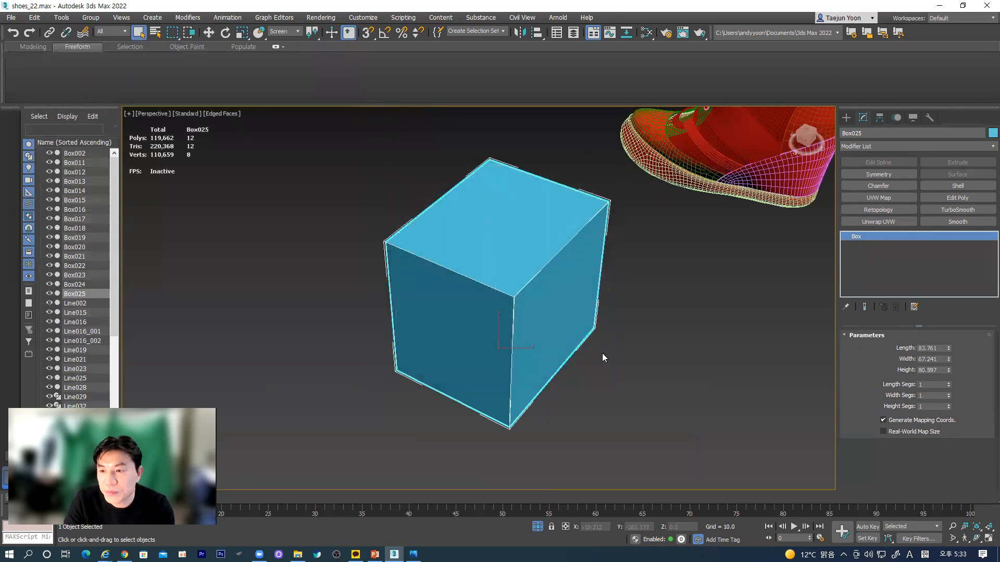
- Apply UVW Map and Unwrap UVW to the simplified box and open the UV editor
{"action": "left_click", "coordinate": [878, 198]}
{"action": "middle_click_drag", "start_coordinate": [729, 251], "coordinate": [573, 318], "text": "alt"}
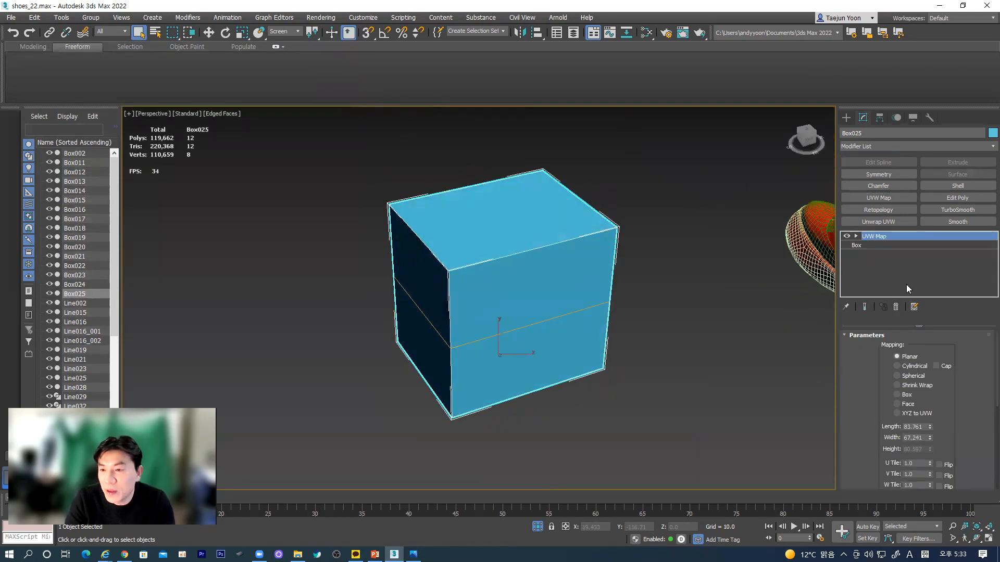
{"action": "left_click", "coordinate": [868, 222]}
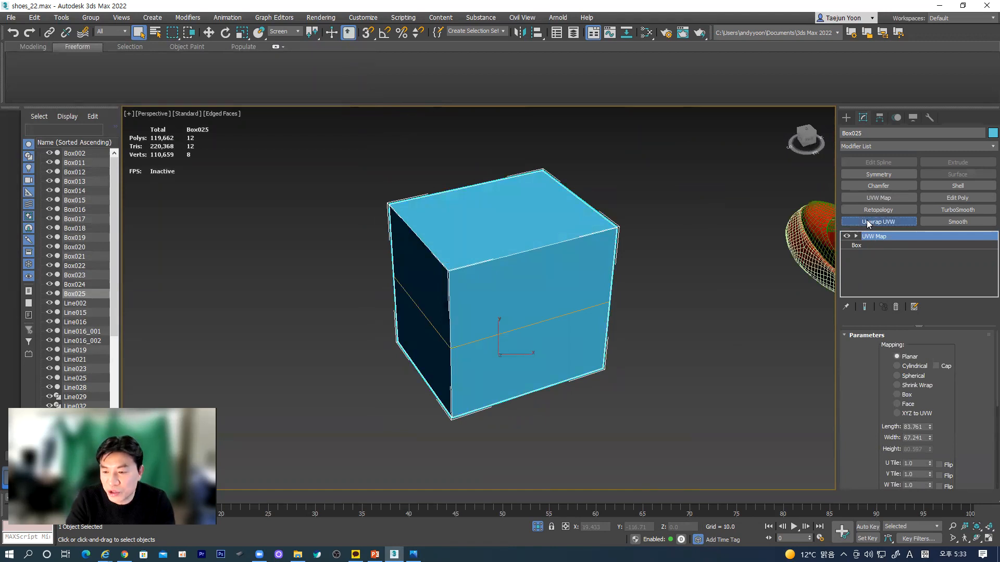
{"action": "left_click_drag", "start_coordinate": [848, 430], "coordinate": [850, 450]}
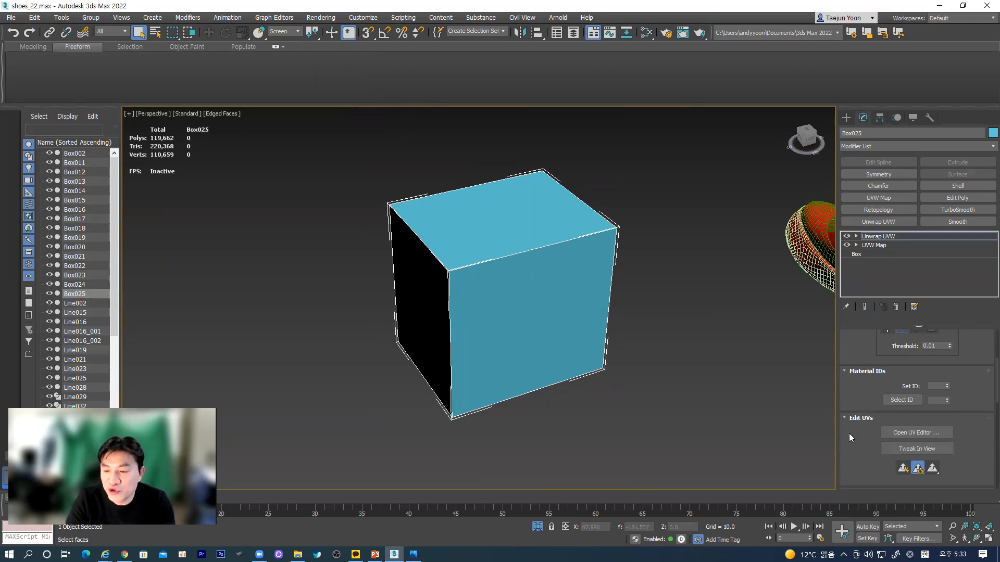
{"action": "left_click", "coordinate": [921, 433]}
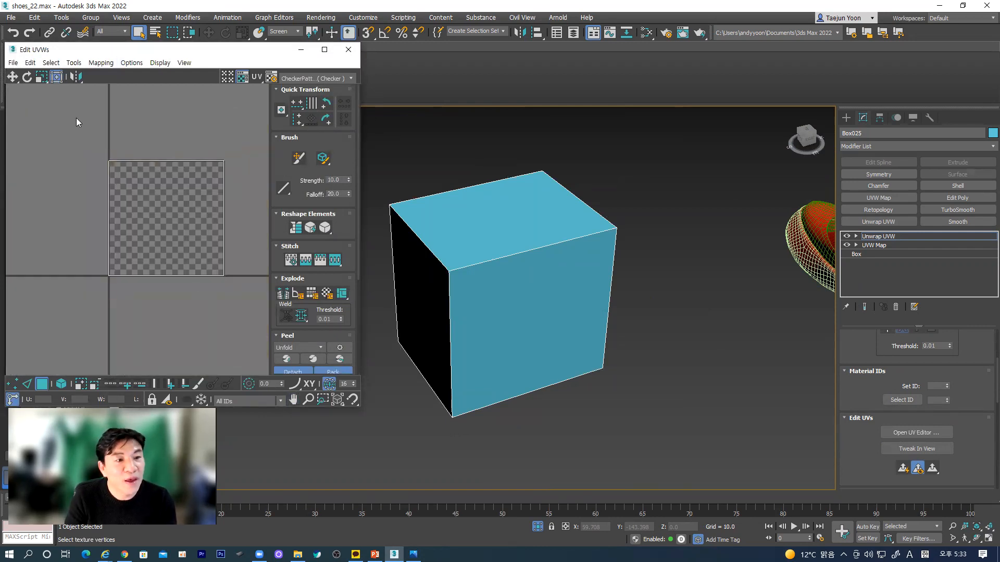
- Move the box's top face up and its bottom face down, both to the left, away from the stacked UV square
{"action": "left_click", "coordinate": [12, 76]}
{"action": "left_click", "coordinate": [158, 187]}
{"action": "left_click_drag", "start_coordinate": [158, 188], "coordinate": [117, 61]}
{"action": "left_click", "coordinate": [152, 226]}
{"action": "left_click_drag", "start_coordinate": [152, 225], "coordinate": [117, 276]}
{"action": "middle_click_drag", "start_coordinate": [515, 292], "coordinate": [541, 316], "text": "alt"}
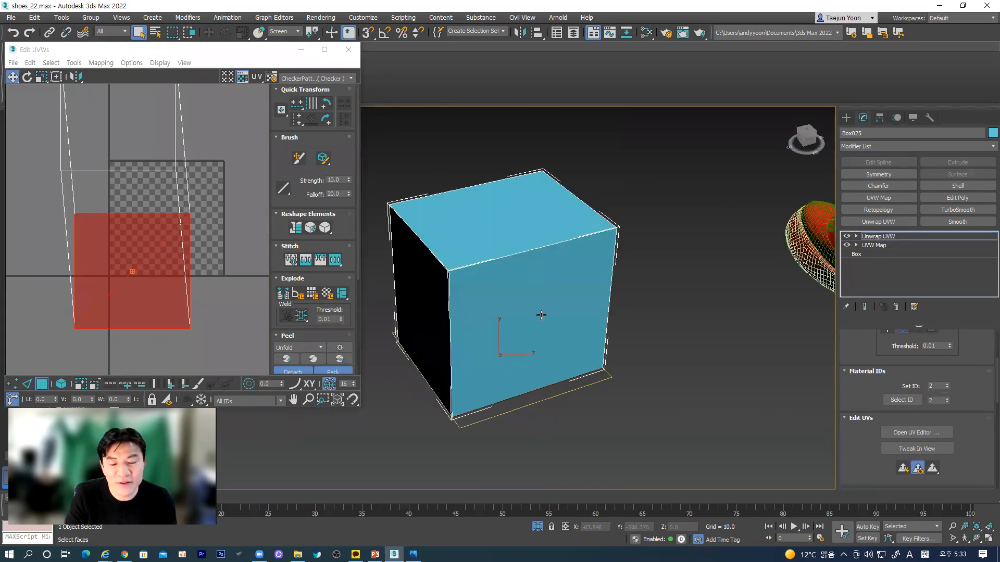
- Select the box's front side face to check its stretched UVs, and undo both UV face moves
{"action": "left_click", "coordinate": [524, 293]}
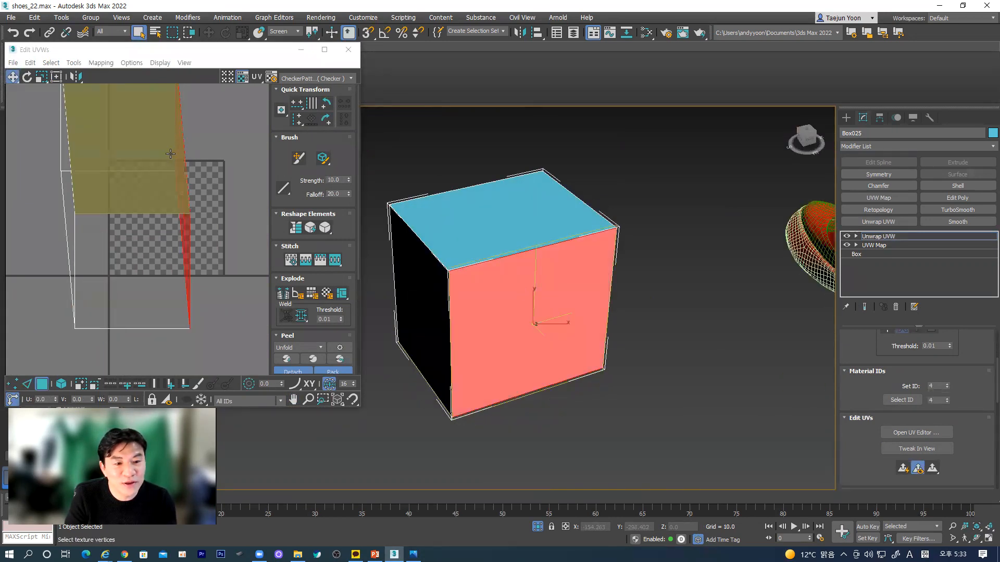
{"action": "left_click", "coordinate": [188, 234]}
{"action": "key", "text": "ctrl+z"}
{"action": "key", "text": "ctrl+z"}
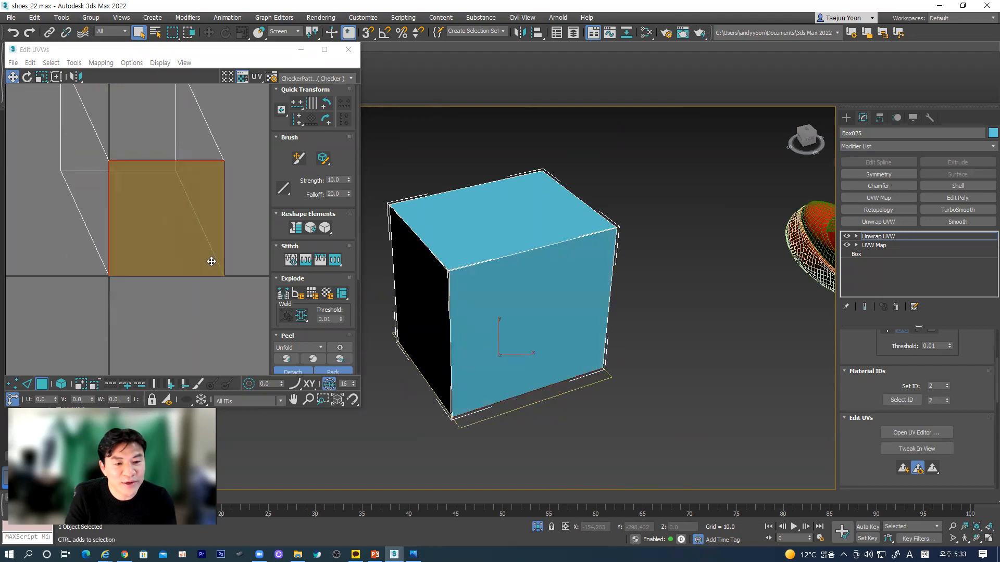
{"action": "key", "text": "ctrl+z"}
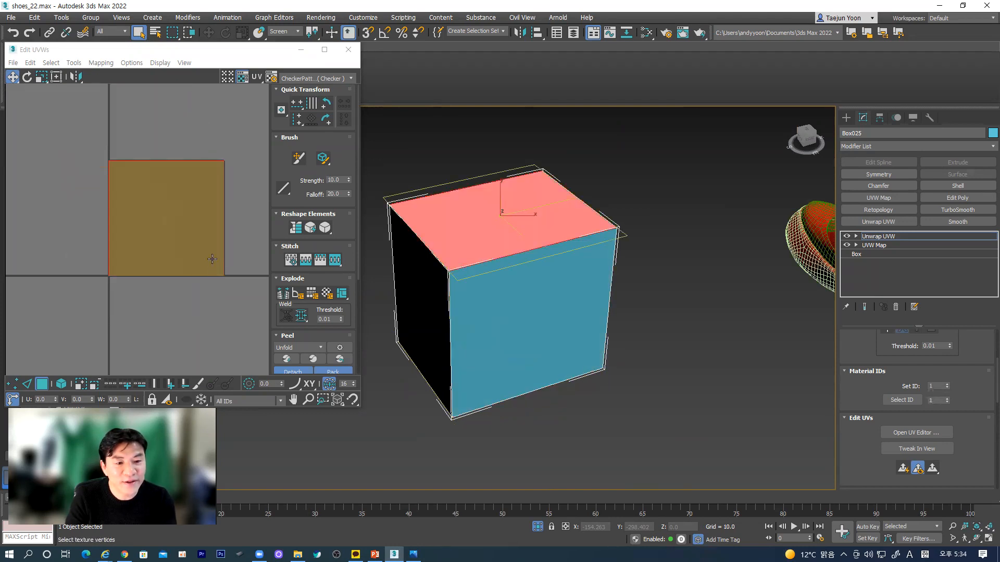
- Select the box's front side face and examine its UVs along the edge of the UV square
{"action": "left_click", "coordinate": [663, 243]}
{"action": "left_click", "coordinate": [603, 286]}
{"action": "scroll", "coordinate": [194, 200], "scroll_direction": "up", "scroll_amount": 3}
{"action": "scroll", "coordinate": [196, 188], "scroll_direction": "up", "scroll_amount": 3}
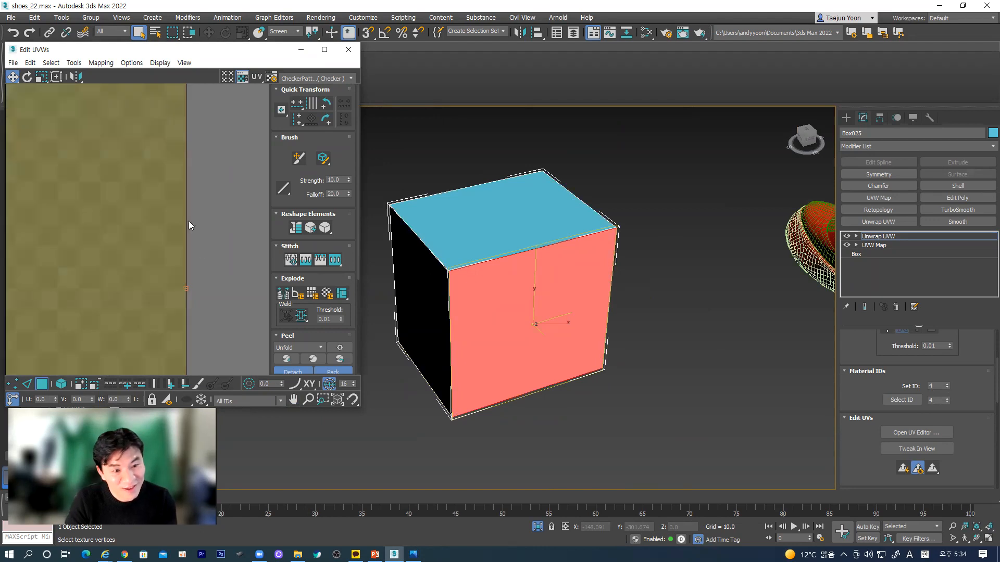
{"action": "middle_click_drag", "start_coordinate": [535, 251], "coordinate": [511, 332], "text": "alt"}
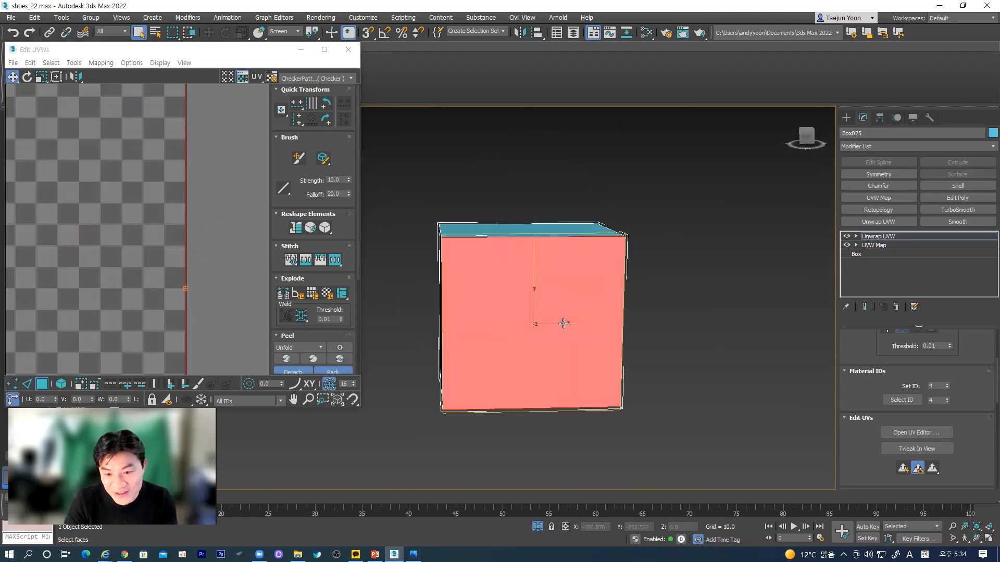
{"action": "scroll", "coordinate": [81, 208], "scroll_direction": "down", "scroll_amount": 3}
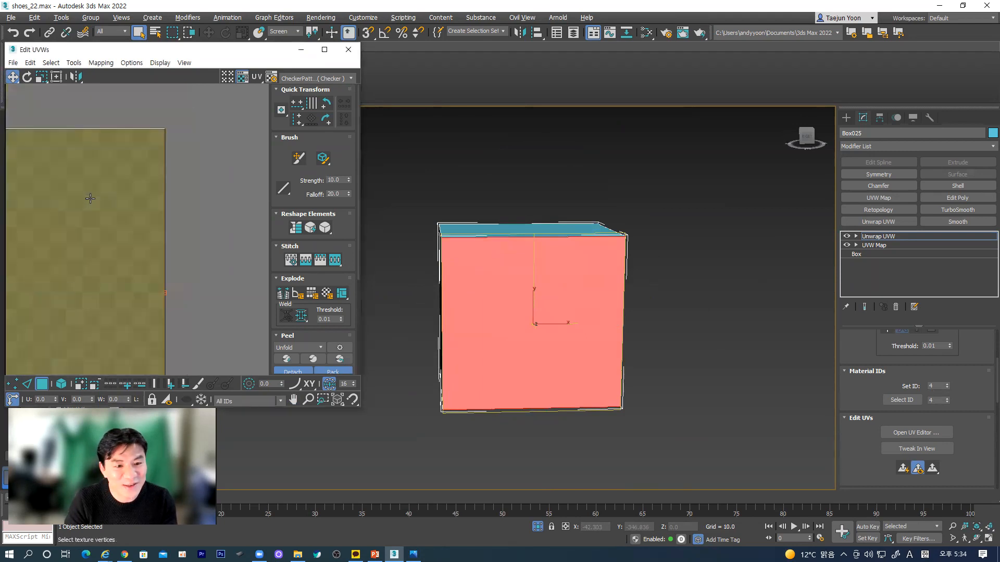
- Enable element selection in the UV editor and select the whole stacked UV square of the box
{"action": "middle_click_drag", "start_coordinate": [141, 241], "coordinate": [142, 243]}
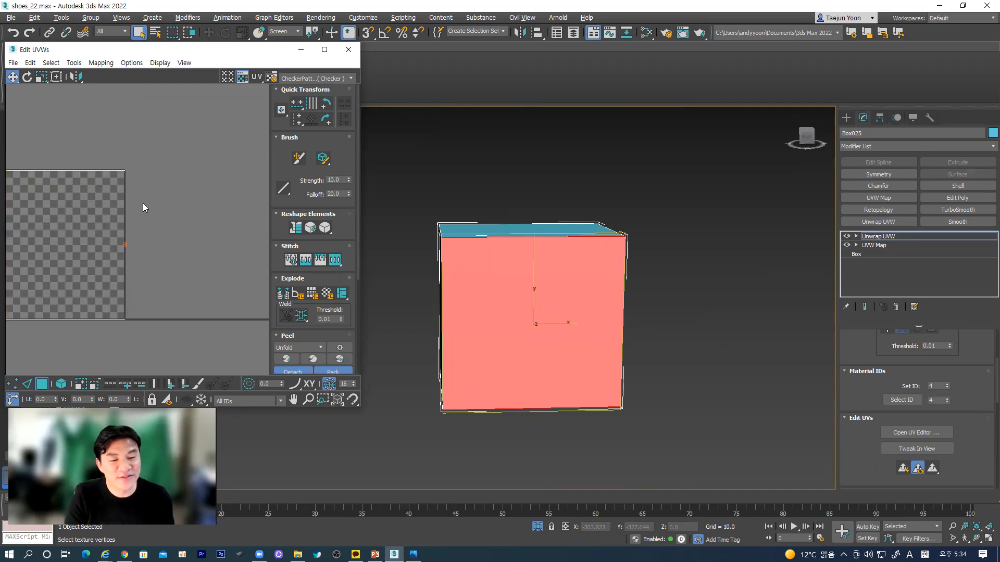
{"action": "scroll", "coordinate": [161, 205], "scroll_direction": "down", "scroll_amount": 3}
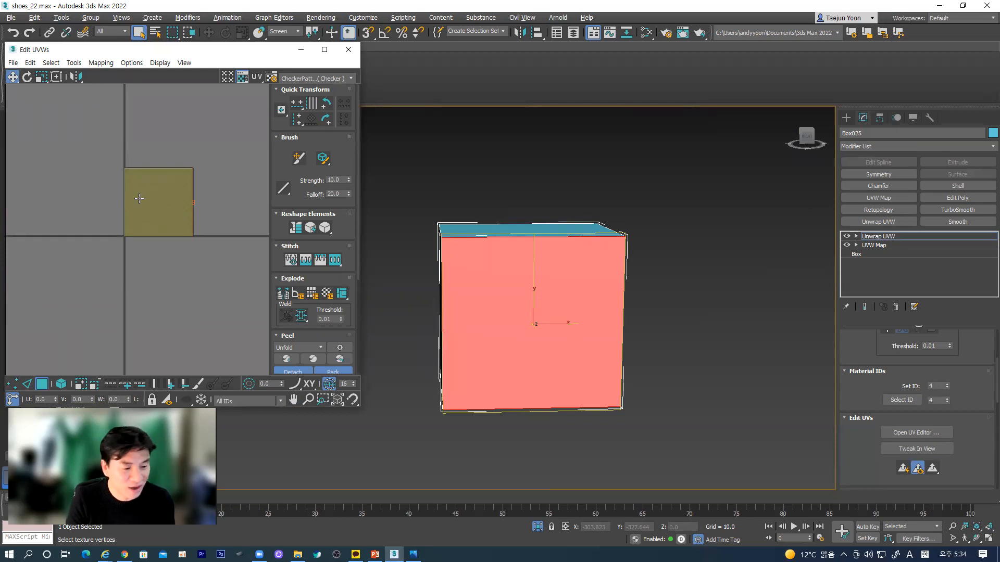
{"action": "left_click", "coordinate": [192, 202]}
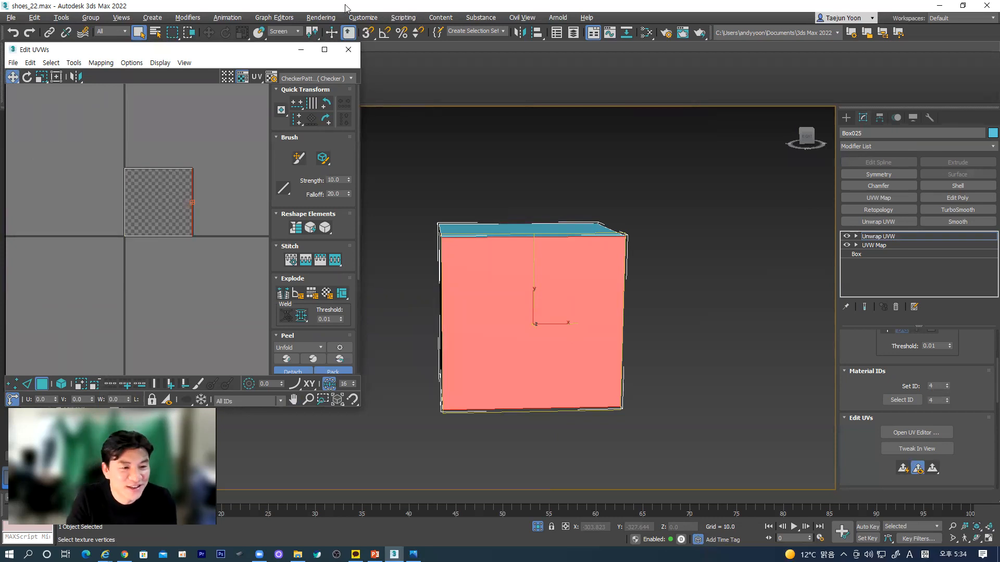
{"action": "left_click_drag", "start_coordinate": [159, 52], "coordinate": [213, 58]}
{"action": "left_click", "coordinate": [114, 390]}
{"action": "left_click", "coordinate": [180, 188]}
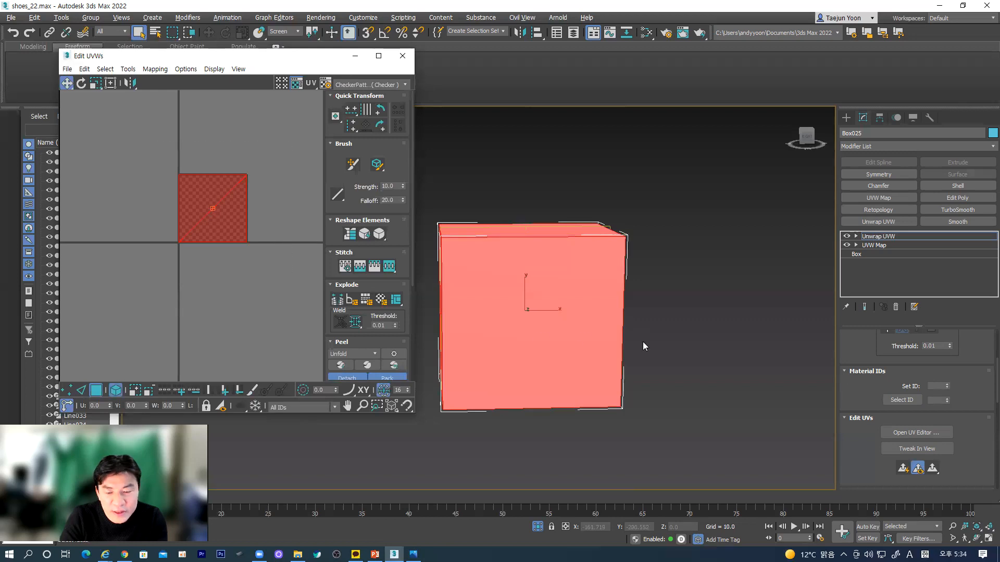
- Select the box's front side face and the stacked UV square in turn to compare which faces each covers
{"action": "scroll", "coordinate": [916, 386], "scroll_direction": "up", "scroll_amount": 5}
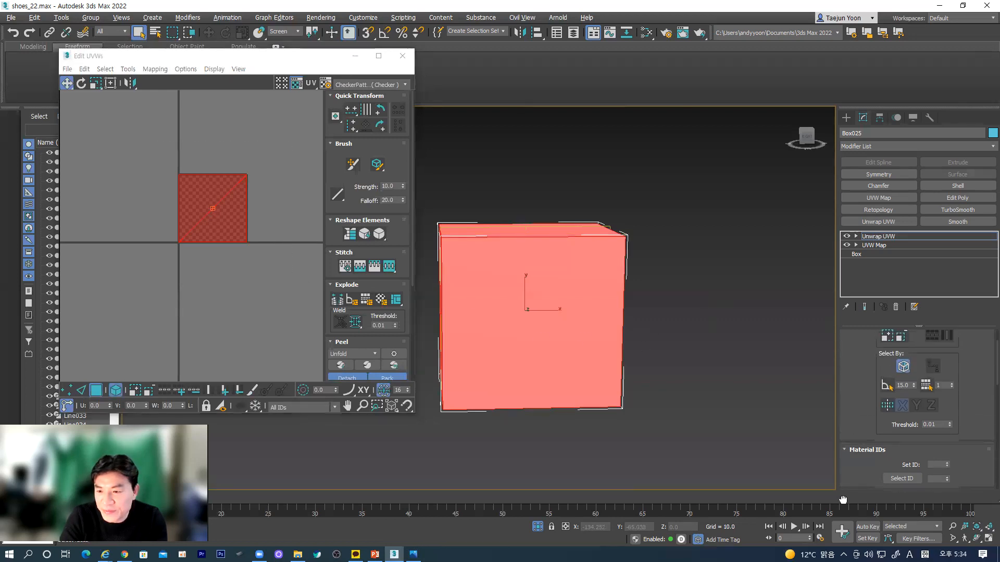
{"action": "left_click", "coordinate": [718, 318]}
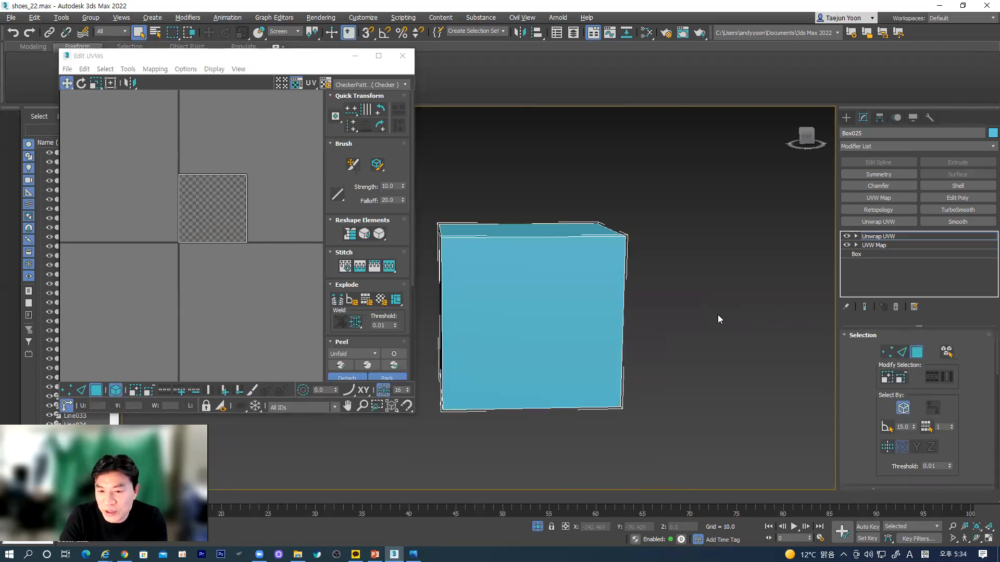
{"action": "left_click", "coordinate": [563, 290]}
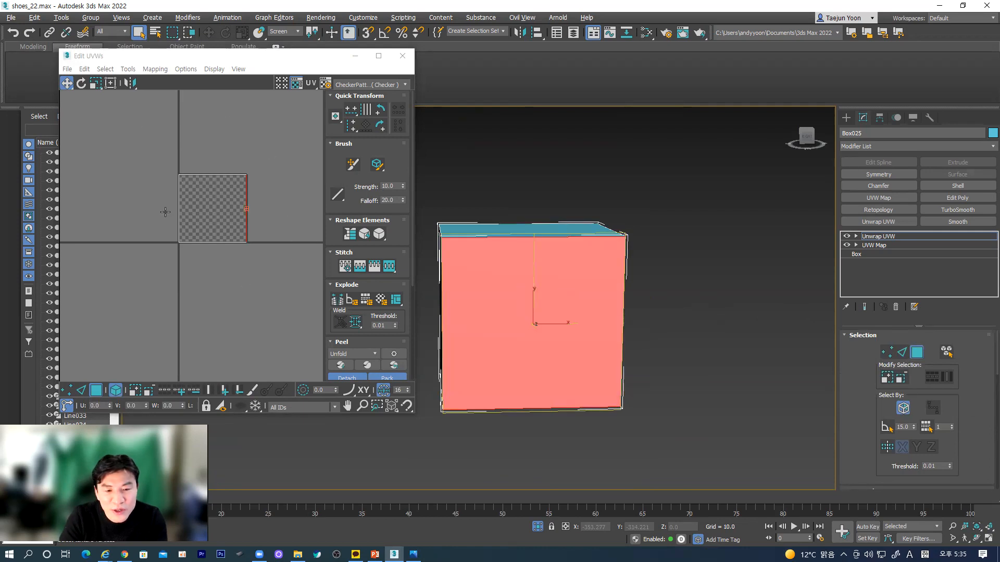
{"action": "left_click", "coordinate": [205, 196]}
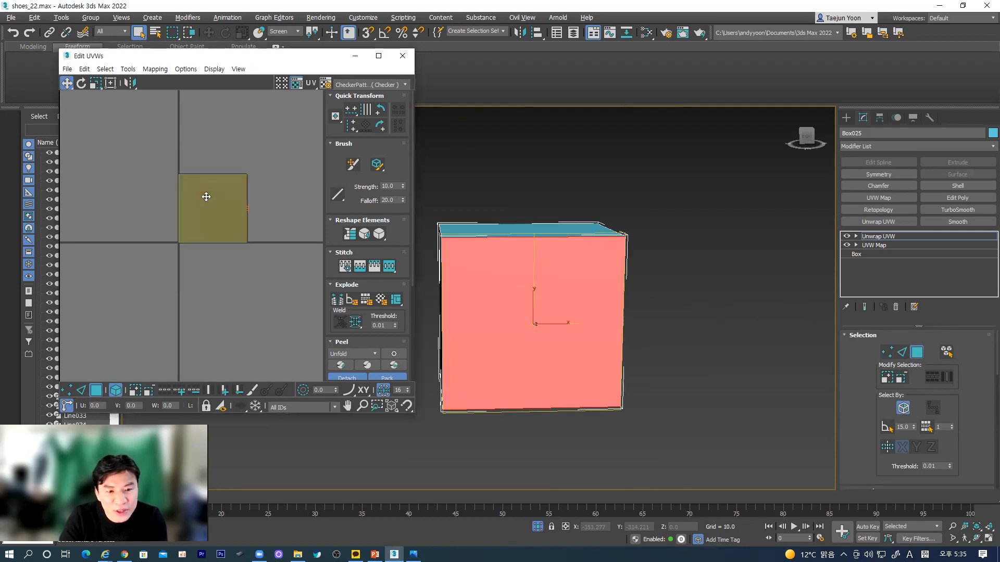
{"action": "middle_click_drag", "start_coordinate": [603, 297], "coordinate": [565, 417], "text": "alt"}
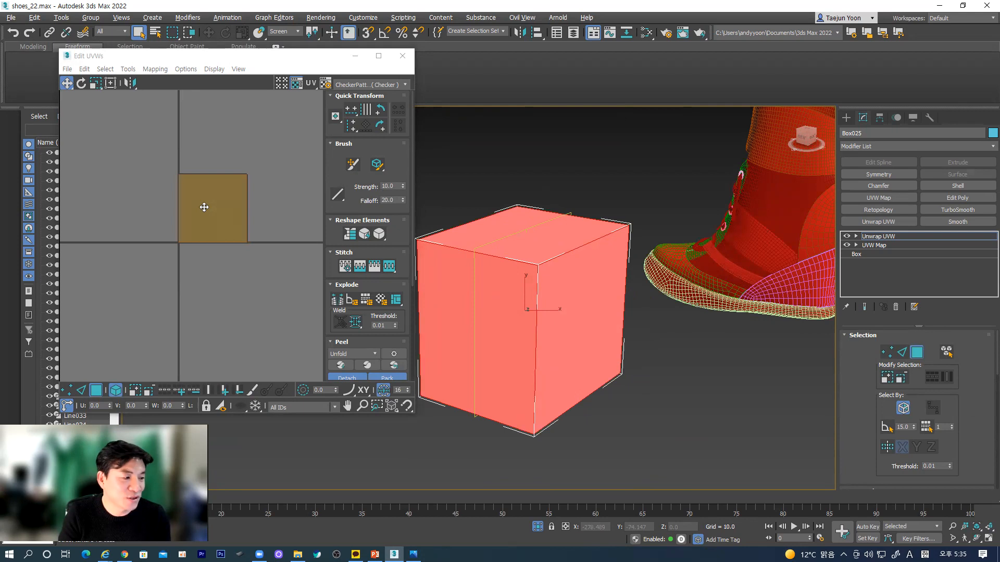
- Select all of the box's UVs and apply Flatten Mapping with a 45.0 polygon angle threshold and 0.001 spacing
{"action": "left_click_drag", "start_coordinate": [126, 131], "coordinate": [331, 353]}
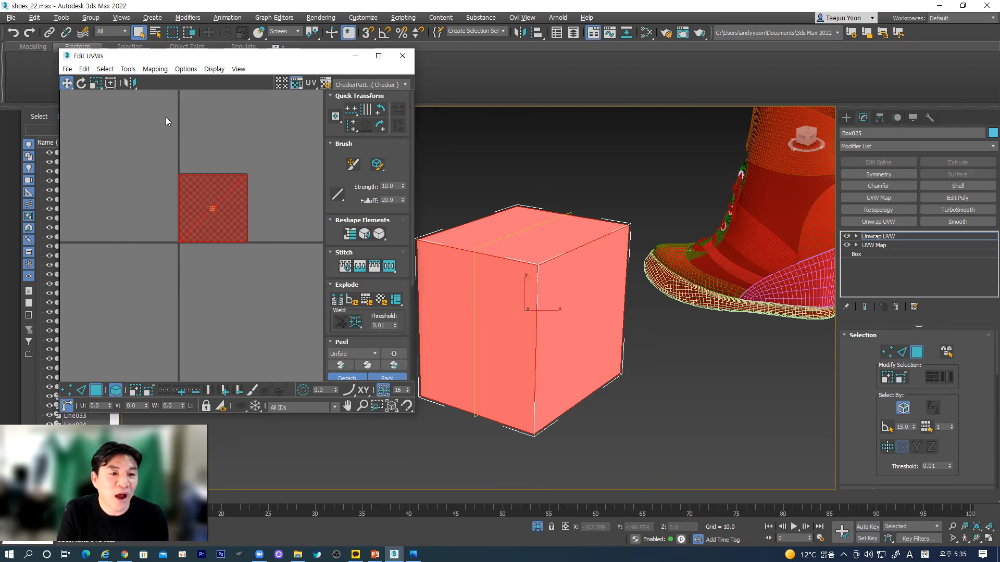
{"action": "left_click", "coordinate": [155, 69]}
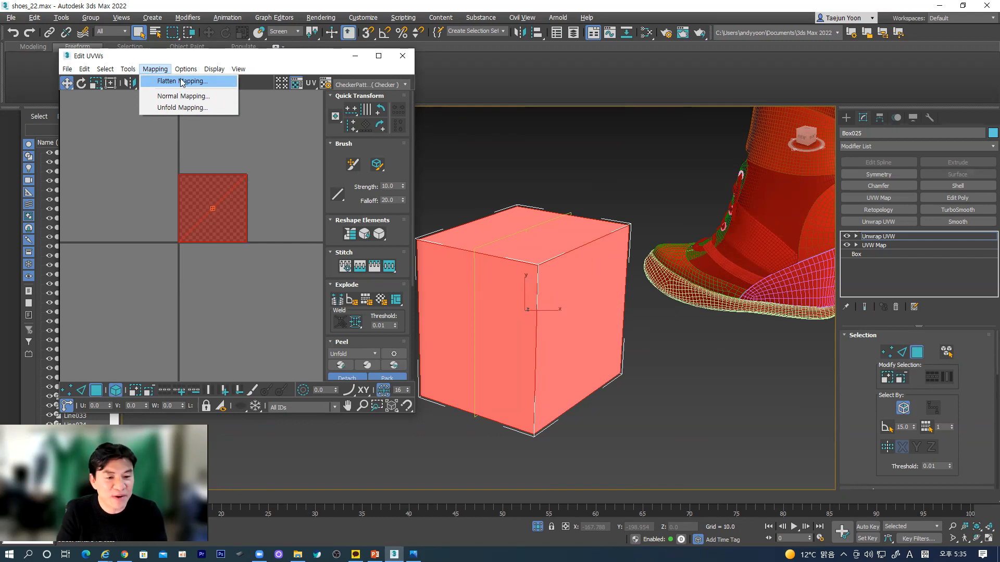
{"action": "left_click", "coordinate": [181, 81]}
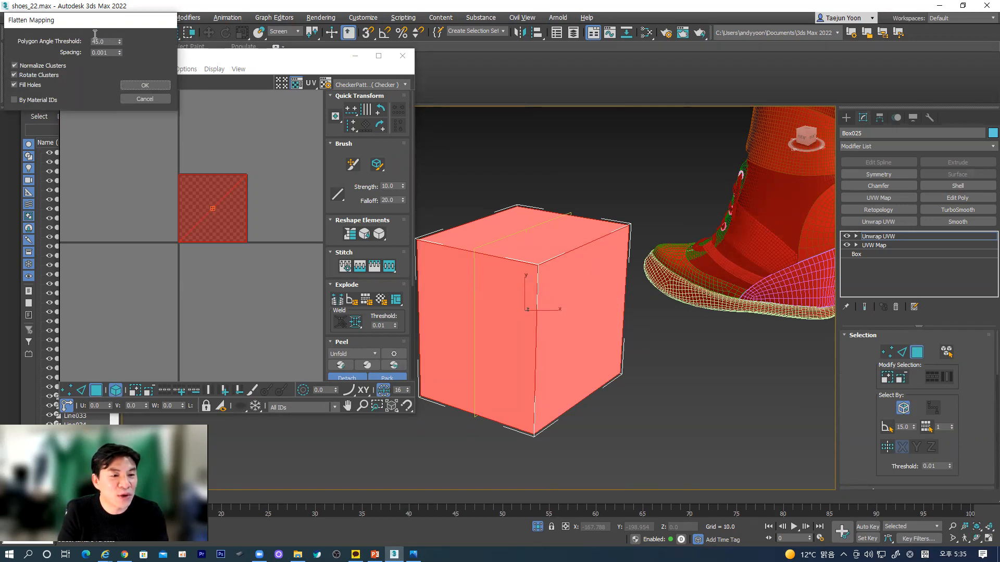
{"action": "left_click", "coordinate": [111, 41]}
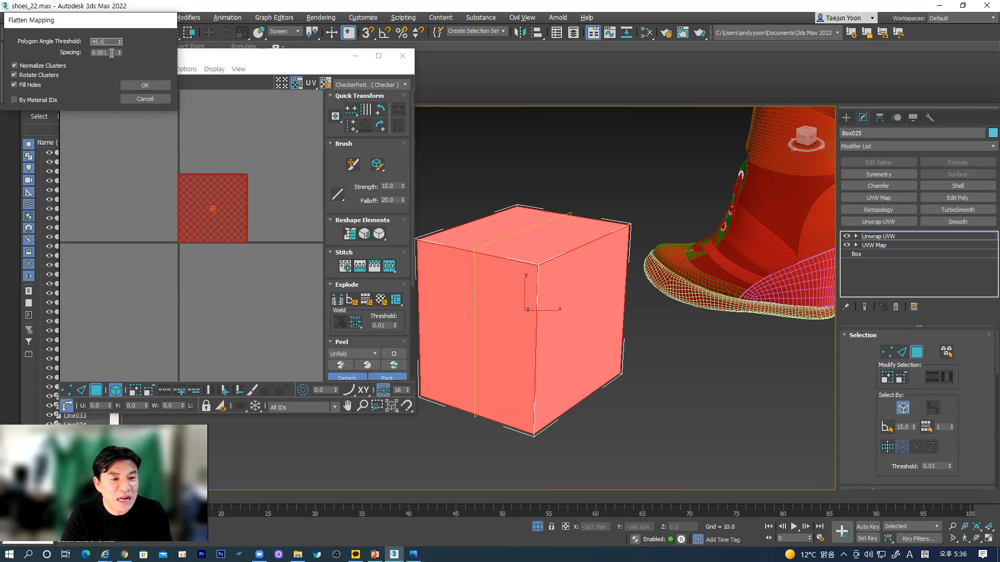
{"action": "left_click", "coordinate": [145, 85]}
- Select the flattened UV pieces one after another to examine which box face each one belongs to
{"action": "middle_click_drag", "start_coordinate": [245, 223], "coordinate": [174, 208]}
{"action": "left_click", "coordinate": [256, 193]}
{"action": "left_click", "coordinate": [134, 191]}
{"action": "left_click", "coordinate": [188, 236]}
{"action": "left_click", "coordinate": [132, 235]}
{"action": "left_click", "coordinate": [128, 289]}
{"action": "left_click", "coordinate": [187, 292]}
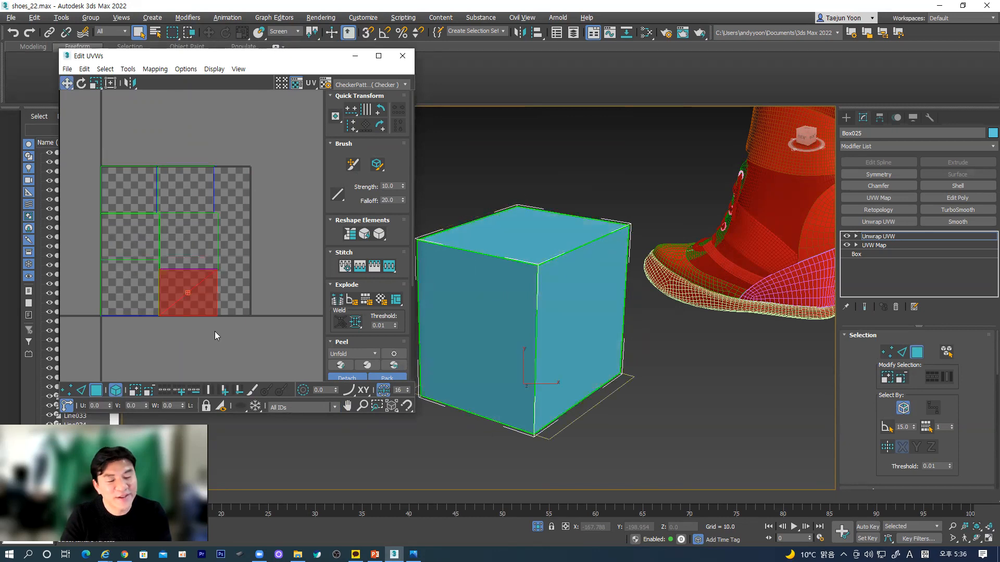
{"action": "left_click", "coordinate": [246, 308]}
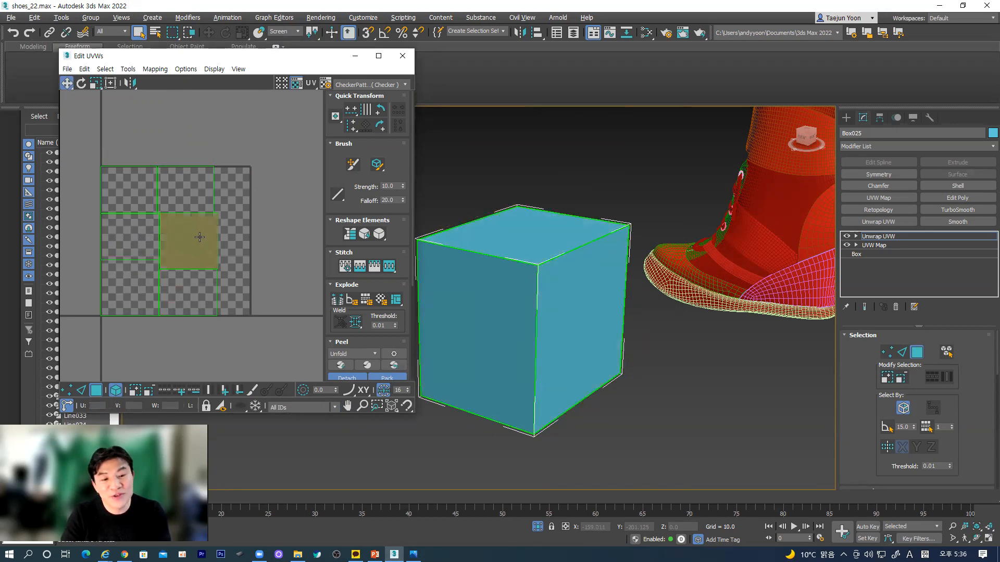
{"action": "left_click", "coordinate": [191, 237]}
{"action": "left_click", "coordinate": [188, 192]}
{"action": "left_click", "coordinate": [195, 291]}
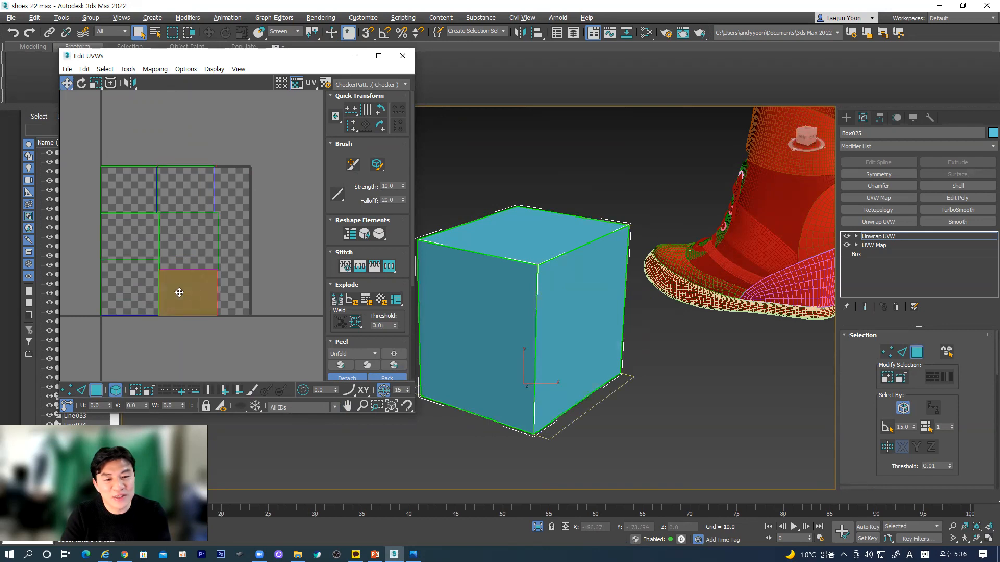
{"action": "left_click", "coordinate": [130, 289]}
{"action": "left_click", "coordinate": [130, 237]}
{"action": "left_click", "coordinate": [130, 190]}
{"action": "left_click", "coordinate": [186, 190]}
{"action": "left_click", "coordinate": [291, 258]}
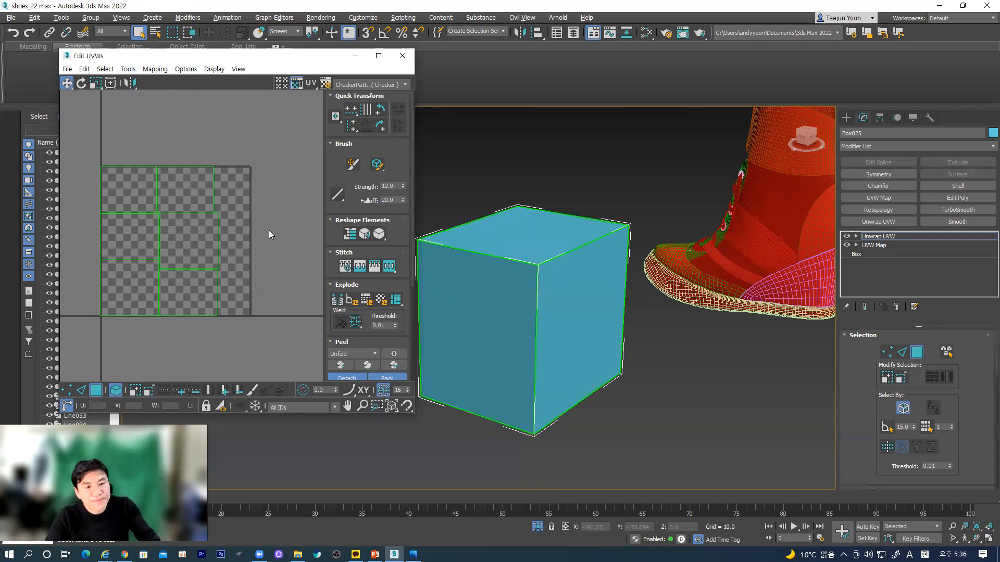
{"action": "left_click", "coordinate": [188, 191]}
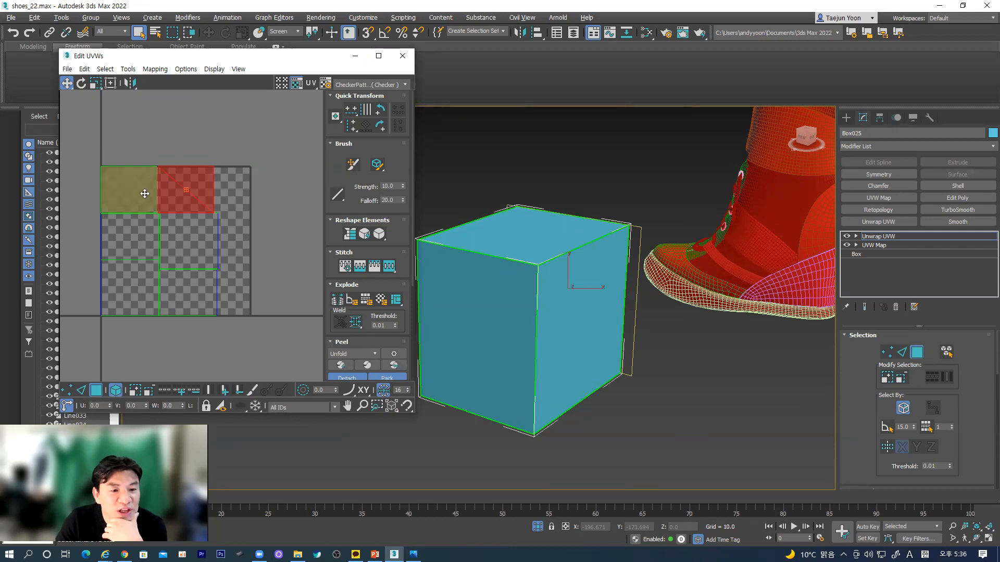
{"action": "left_click", "coordinate": [144, 192]}
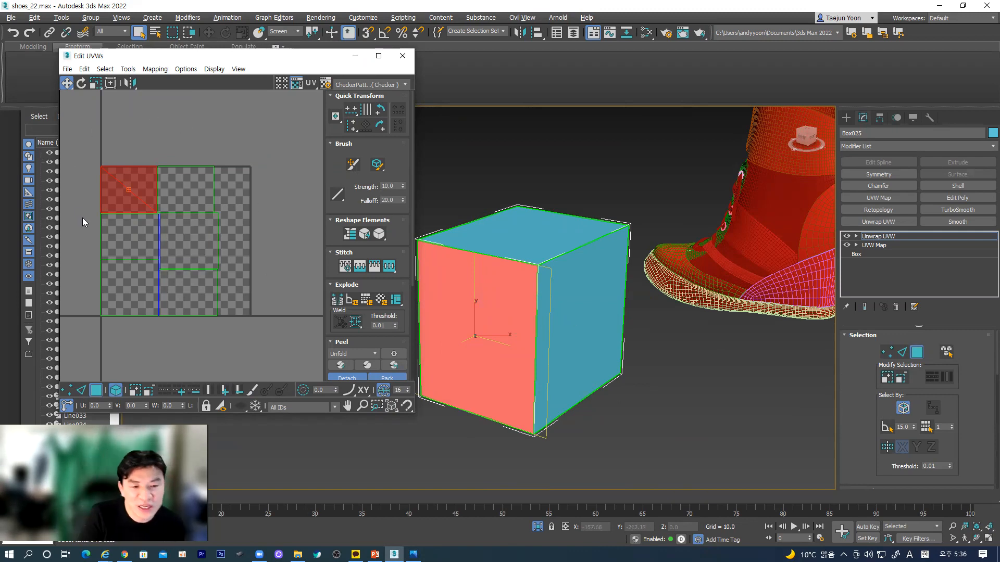
- Select all the flattened UV pieces and run Flatten Mapping on them again with the same settings
{"action": "left_click_drag", "start_coordinate": [83, 141], "coordinate": [314, 364]}
{"action": "left_click", "coordinate": [155, 69]}
{"action": "left_click", "coordinate": [167, 79]}
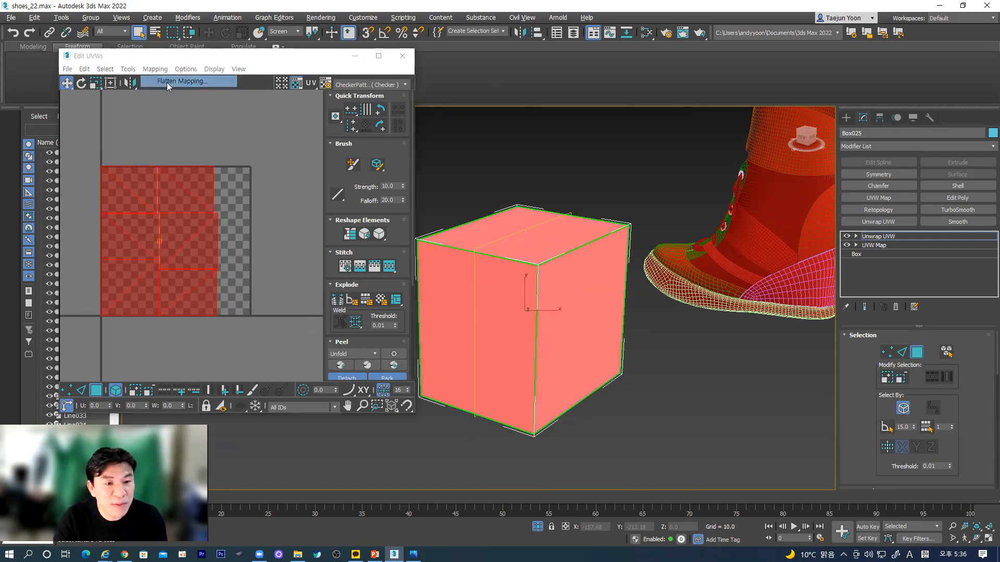
{"action": "left_click", "coordinate": [145, 85]}
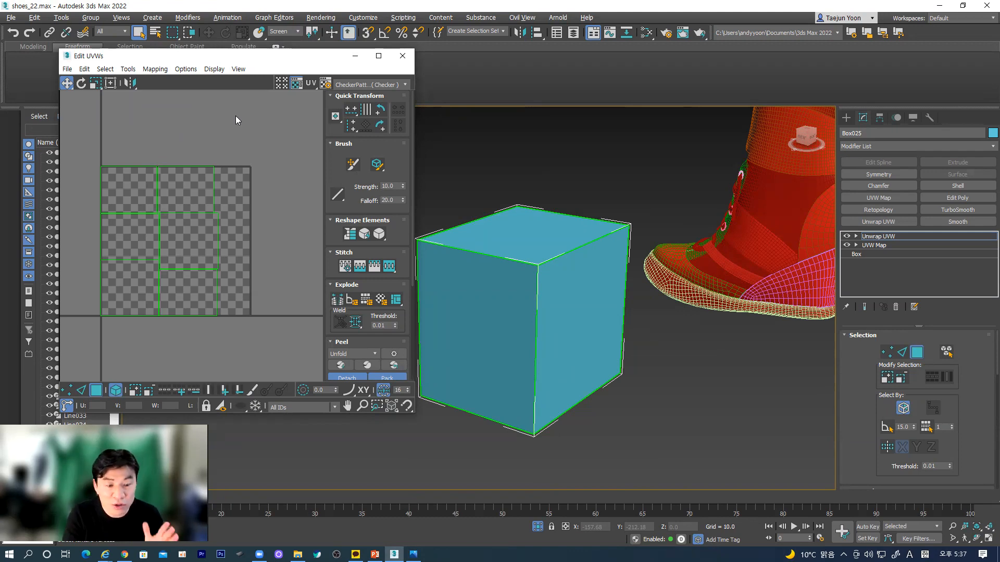
- Select the box's two visible side faces alternately to match them with their flattened UV pieces, and clear the selection
{"action": "left_click", "coordinate": [120, 176]}
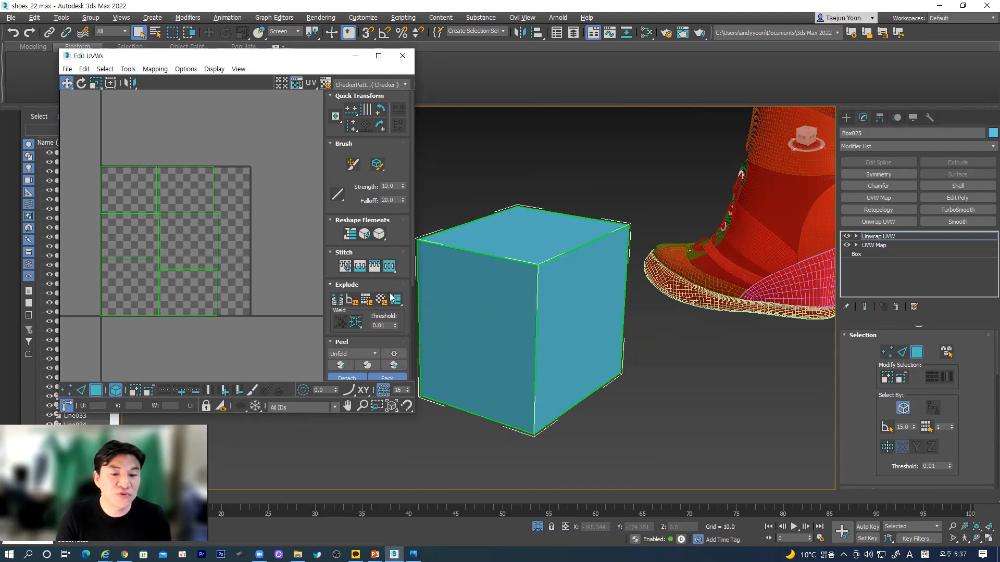
{"action": "left_click_drag", "start_coordinate": [242, 52], "coordinate": [229, 37]}
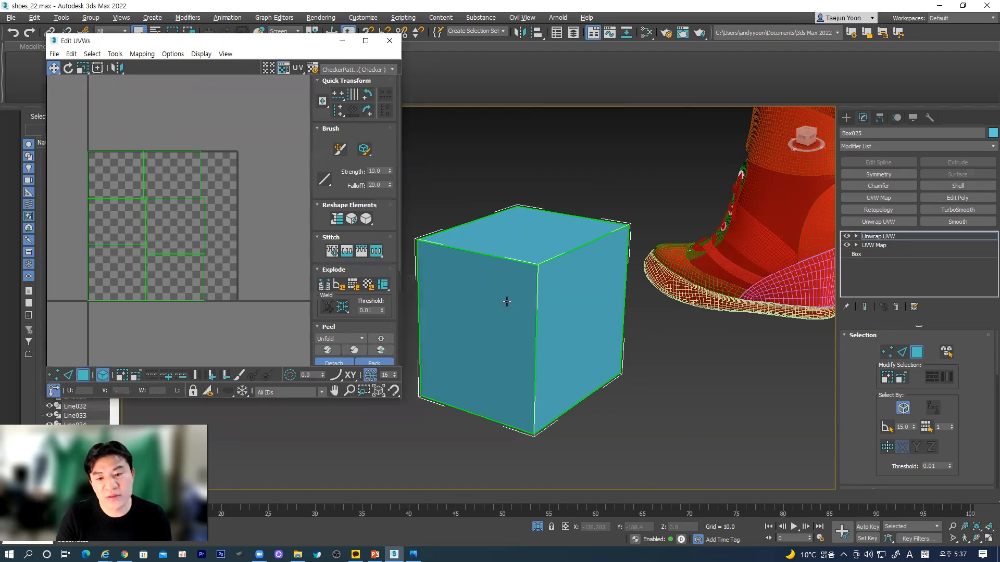
{"action": "middle_click_drag", "start_coordinate": [535, 313], "coordinate": [581, 335], "text": "alt"}
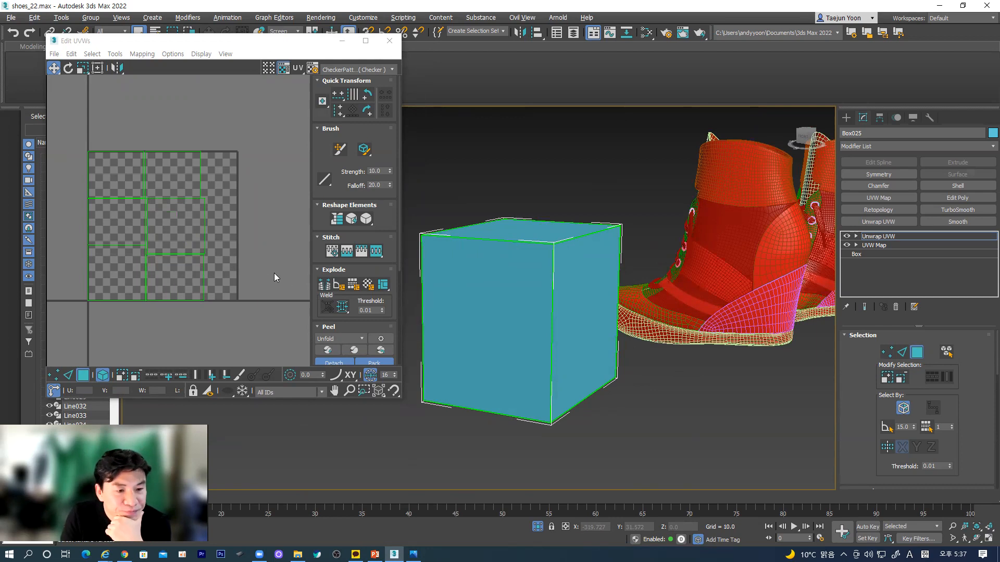
{"action": "left_click", "coordinate": [509, 290]}
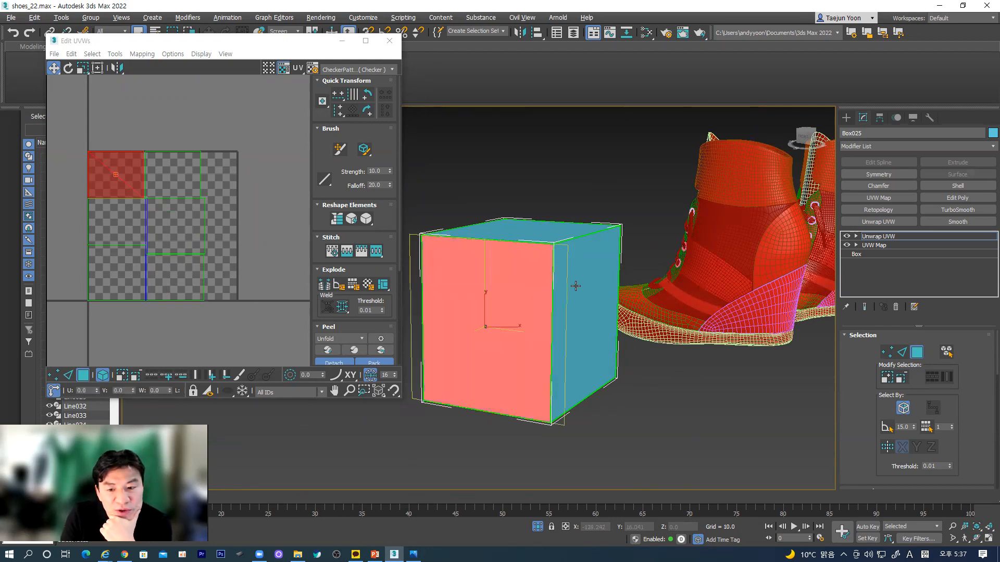
{"action": "left_click", "coordinate": [588, 280]}
{"action": "left_click", "coordinate": [114, 175]}
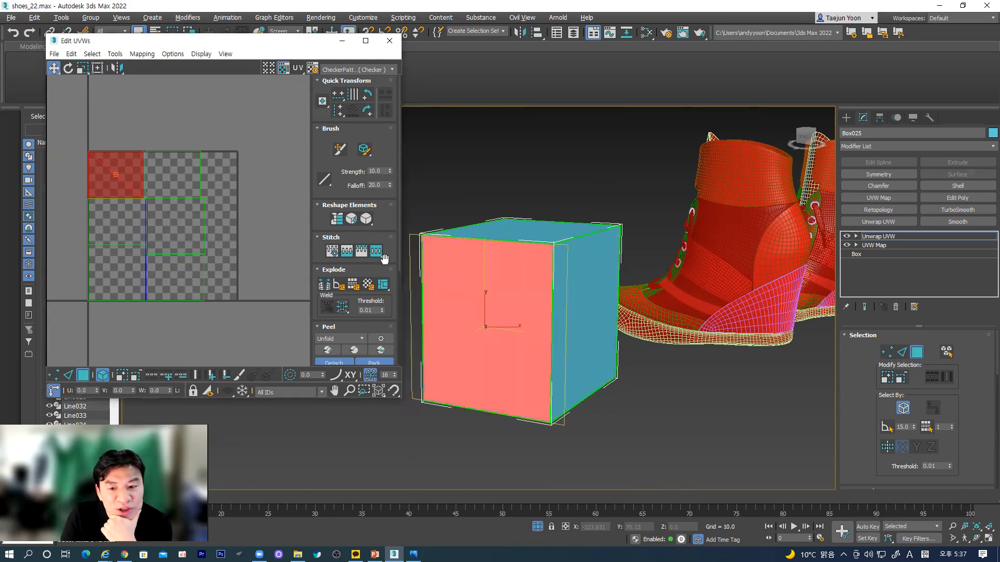
{"action": "left_click", "coordinate": [564, 289]}
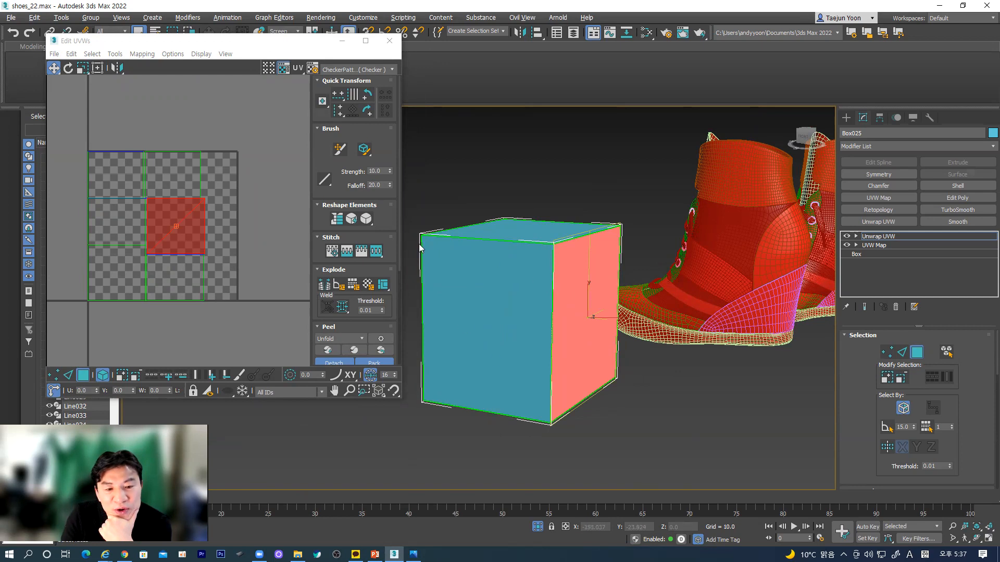
{"action": "left_click", "coordinate": [249, 204]}
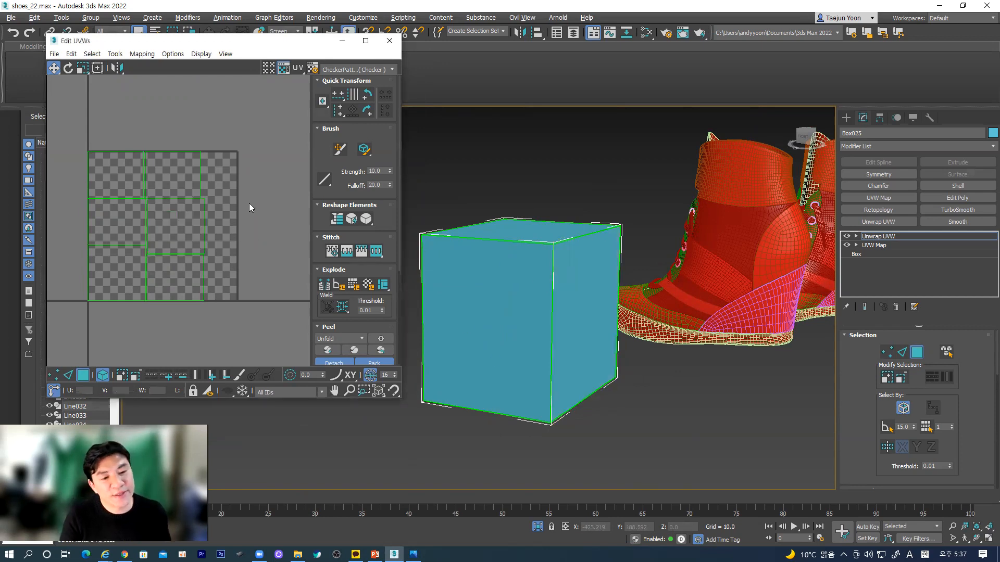
- Close the UV editor and open the list of viewport view commands
{"action": "middle_click_drag", "start_coordinate": [194, 206], "coordinate": [194, 190]}
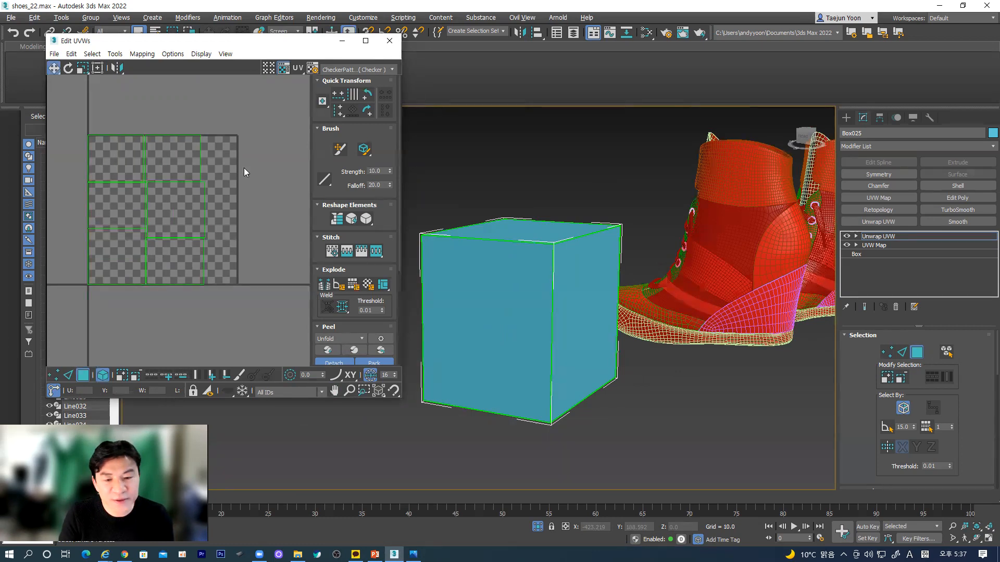
{"action": "left_click", "coordinate": [395, 47]}
{"action": "middle_click_drag", "start_coordinate": [606, 331], "coordinate": [424, 323]}
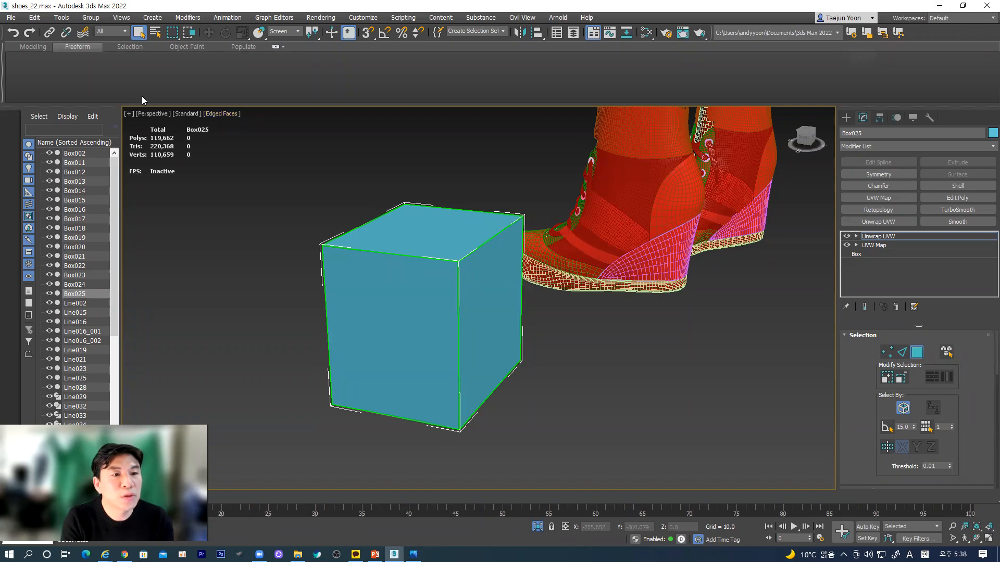
{"action": "left_click", "coordinate": [121, 21]}
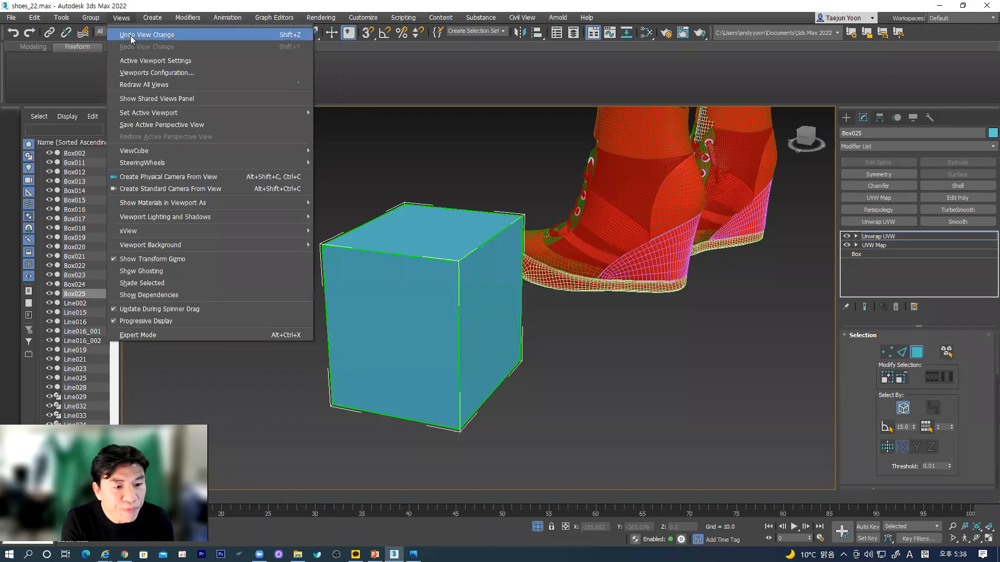
{"action": "mouse_move", "coordinate": [188, 242]}
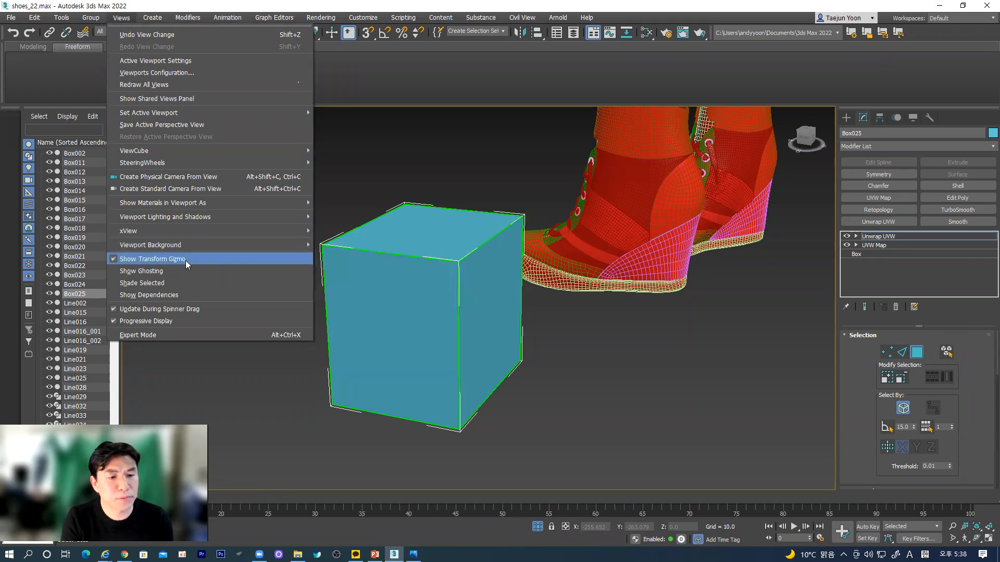
{"action": "mouse_move", "coordinate": [321, 18]}
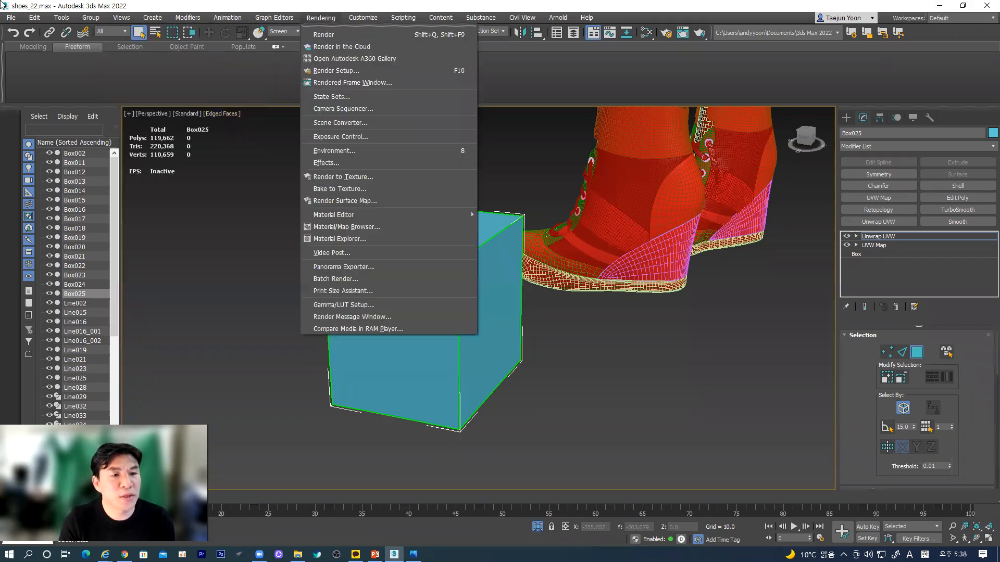
{"action": "mouse_move", "coordinate": [152, 21]}
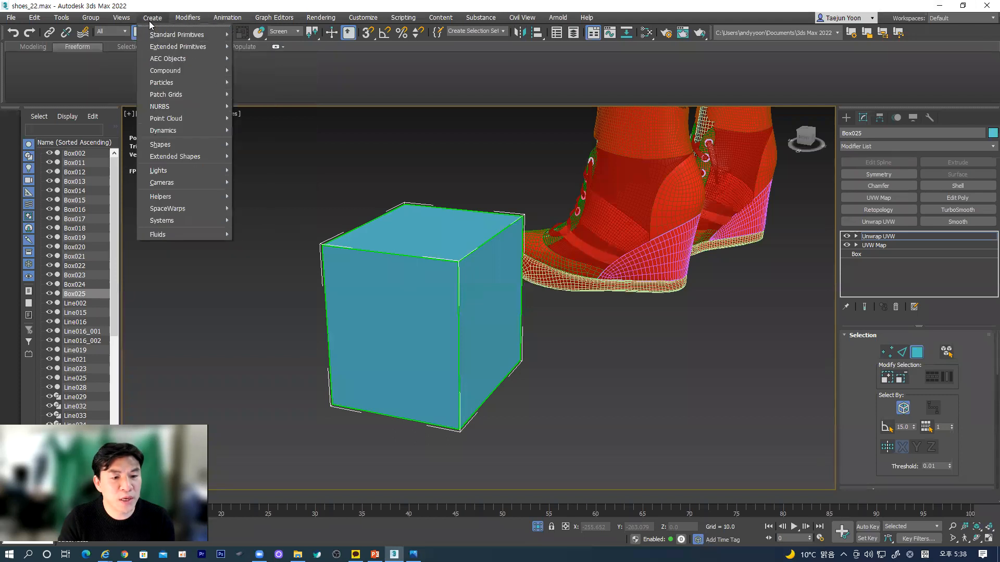
{"action": "mouse_move", "coordinate": [62, 24]}
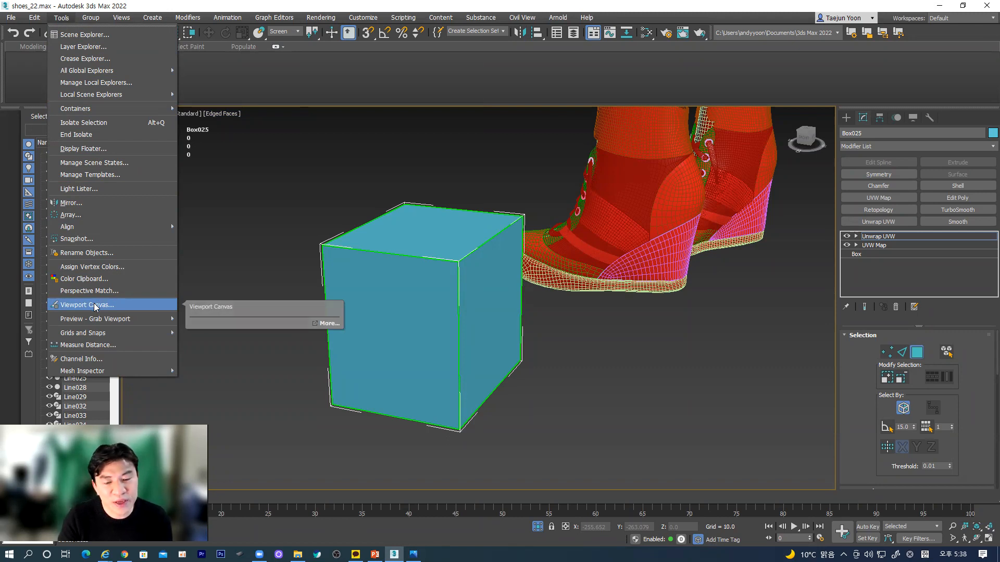
{"action": "left_click", "coordinate": [403, 192]}
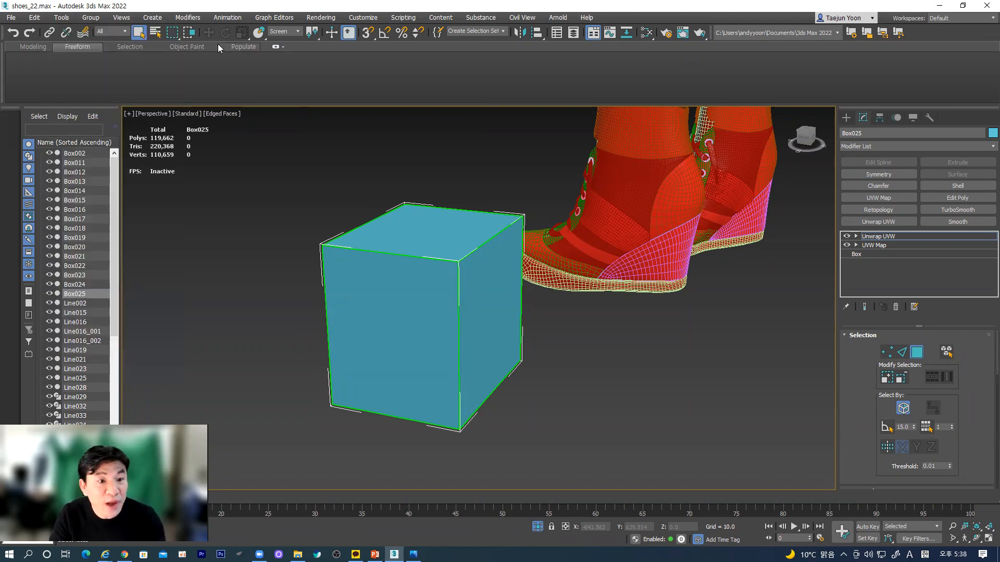
- Leave the Unwrap UVW polygon selection level and select the whole box in front of the boots
{"action": "left_click", "coordinate": [872, 238]}
{"action": "left_click", "coordinate": [639, 367]}
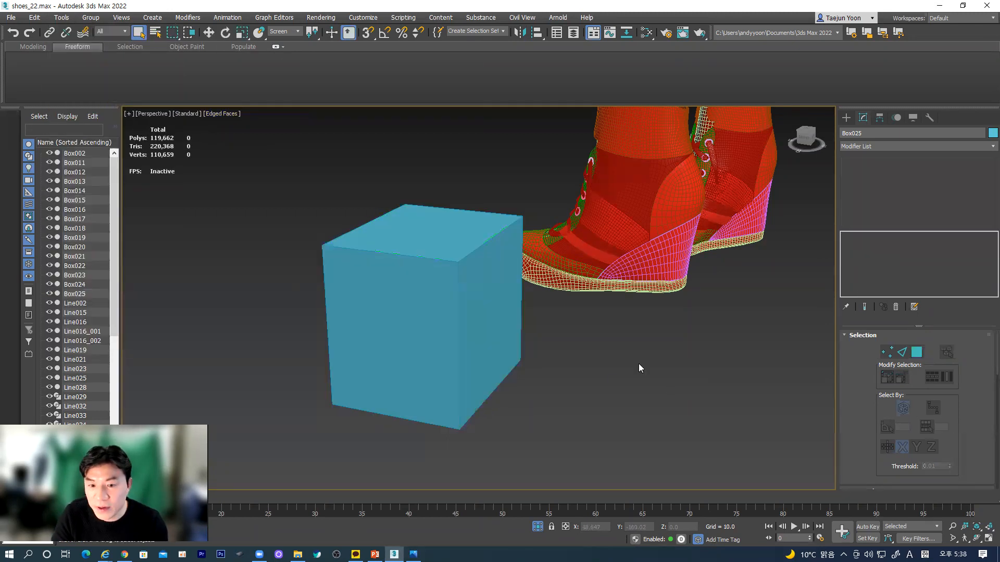
{"action": "left_click", "coordinate": [468, 308]}
{"action": "scroll", "coordinate": [458, 354], "scroll_direction": "down", "scroll_amount": 3}
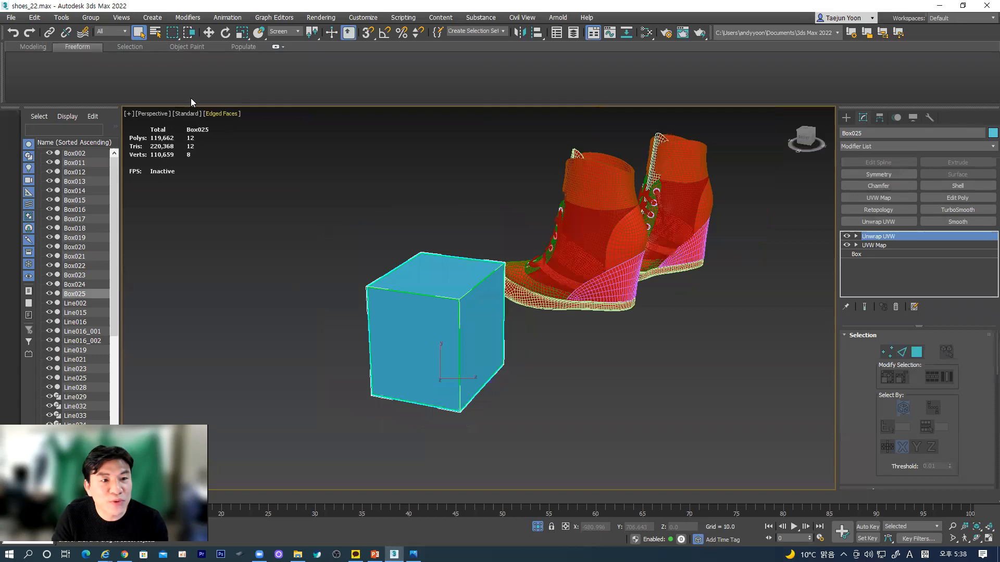
- Clone the selected box as a Copy beside the original and delete the Unwrap UVW modifier from the copy
{"action": "left_click", "coordinate": [209, 32]}
{"action": "scroll", "coordinate": [337, 297], "scroll_direction": "up", "scroll_amount": 5}
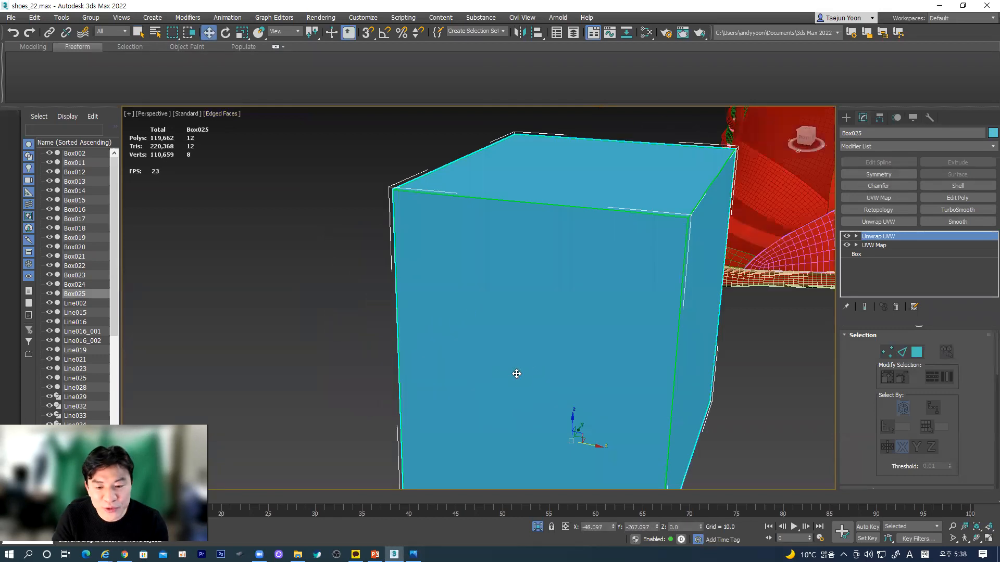
{"action": "scroll", "coordinate": [543, 369], "scroll_direction": "down", "scroll_amount": 2}
{"action": "scroll", "coordinate": [431, 307], "scroll_direction": "down", "scroll_amount": 4}
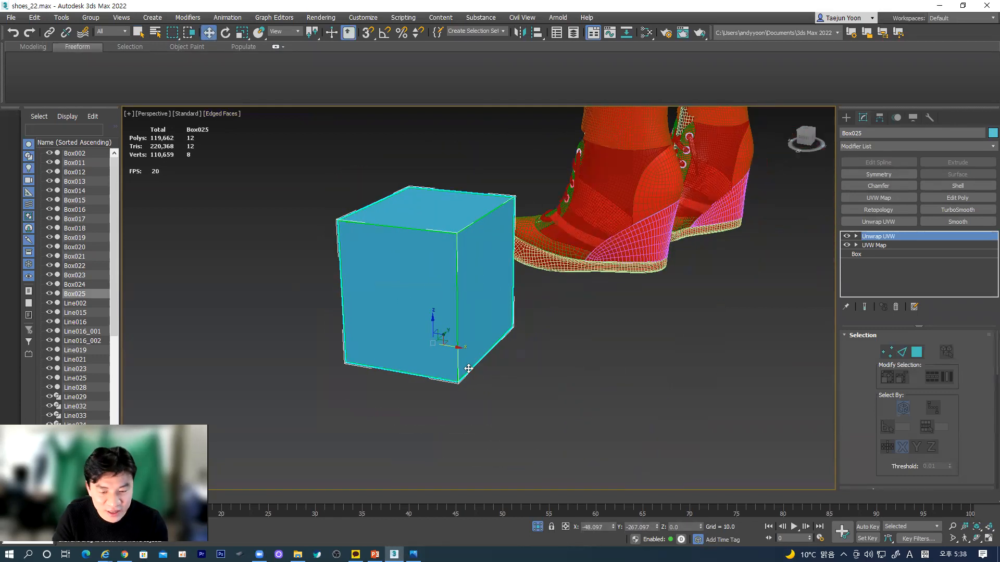
{"action": "mouse_move", "coordinate": [454, 348]}
{"action": "left_mouse_down", "text": "shift"}
{"action": "mouse_move", "coordinate": [676, 390]}
{"action": "mouse_move", "coordinate": [653, 386]}
{"action": "left_mouse_up", "text": "shift"}
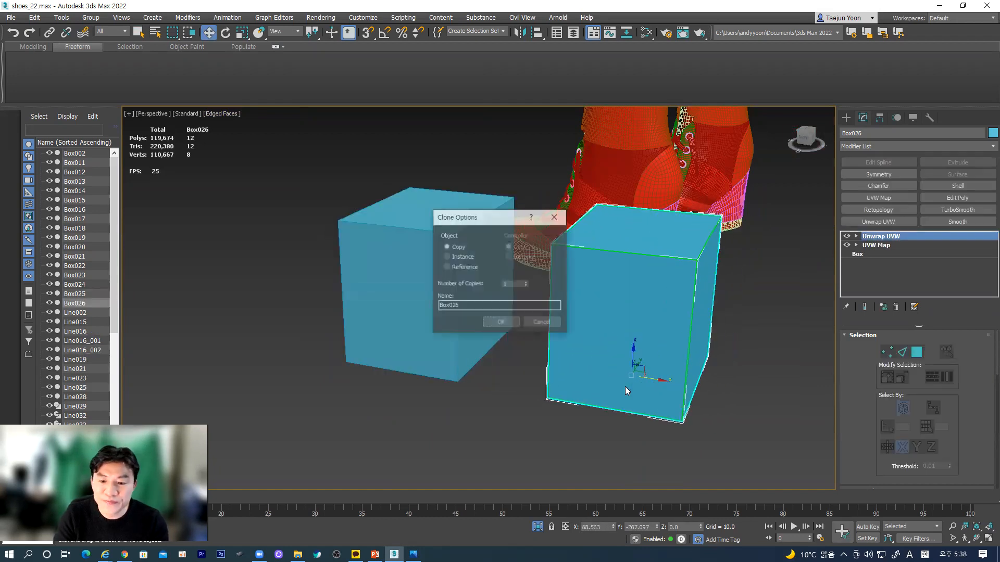
{"action": "left_click", "coordinate": [502, 323]}
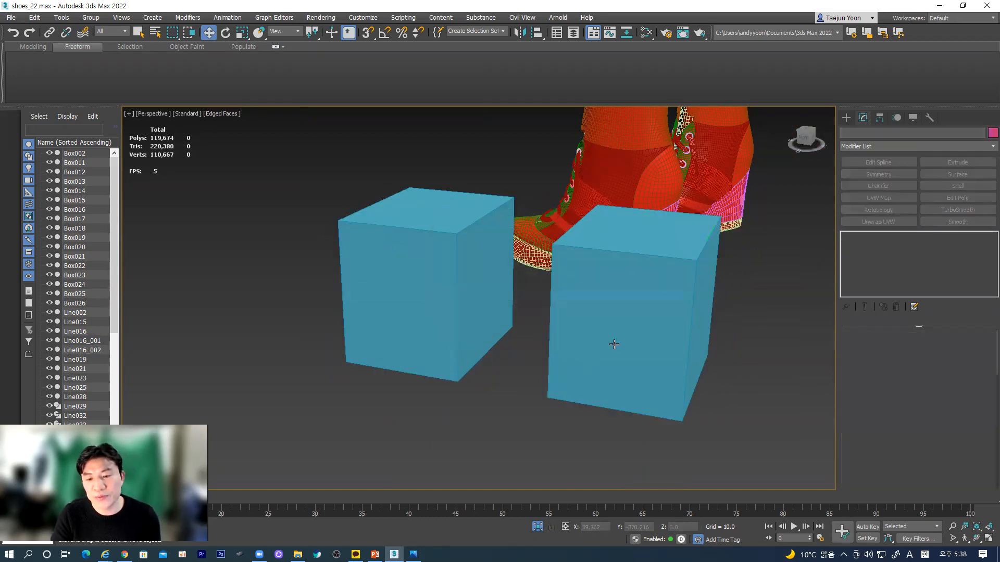
{"action": "left_click", "coordinate": [896, 307]}
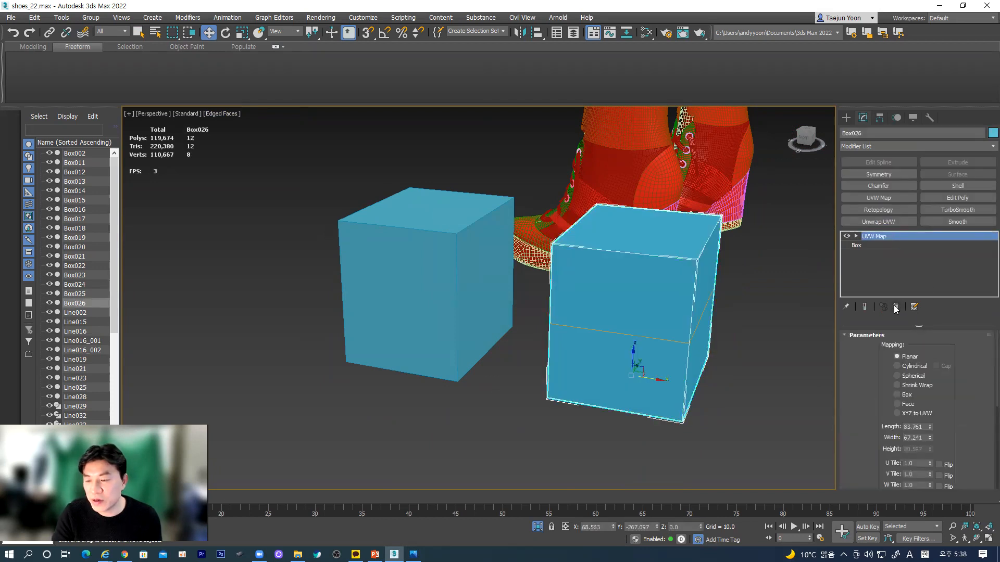
{"action": "left_click", "coordinate": [742, 368]}
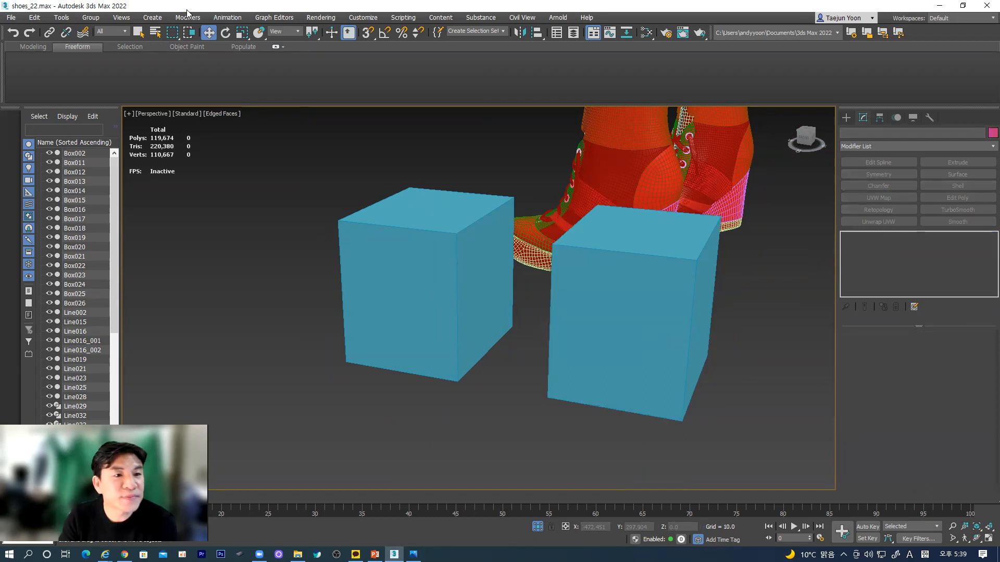
- Open the Viewport Canvas and place it beside the boxes so they stay uncovered
{"action": "left_click", "coordinate": [68, 20]}
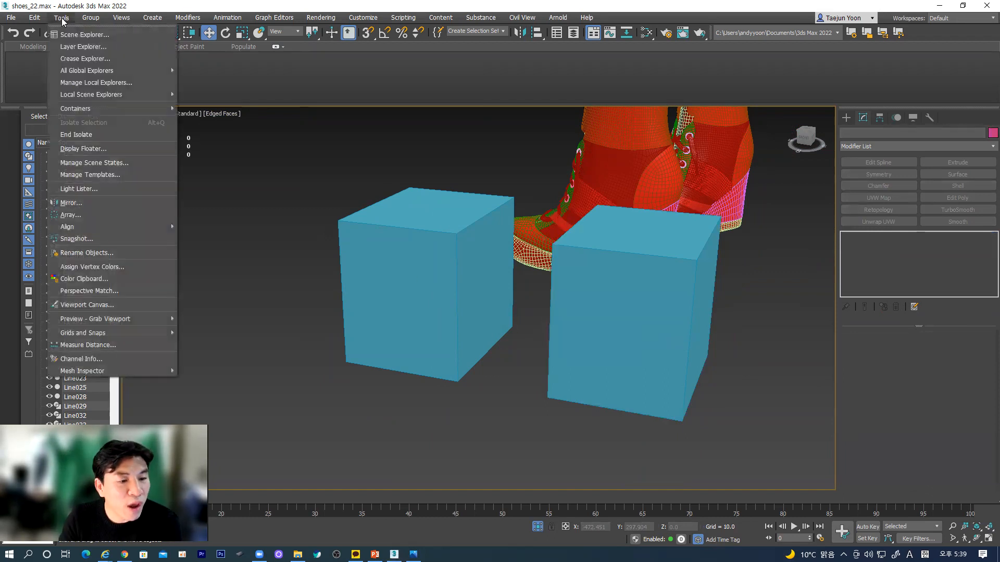
{"action": "left_click", "coordinate": [97, 306]}
{"action": "left_click_drag", "start_coordinate": [582, 130], "coordinate": [214, 110]}
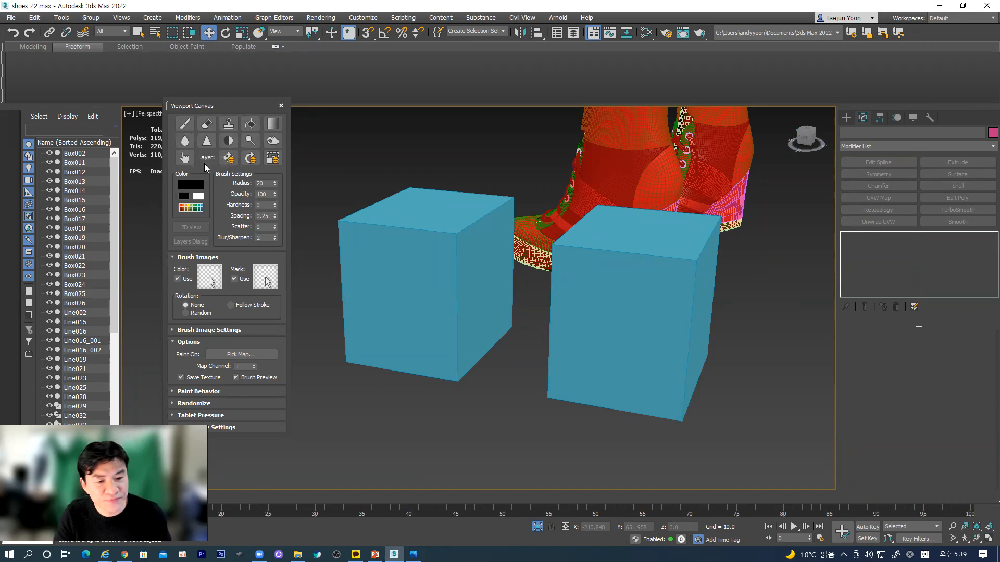
{"action": "left_click_drag", "start_coordinate": [226, 104], "coordinate": [231, 87]}
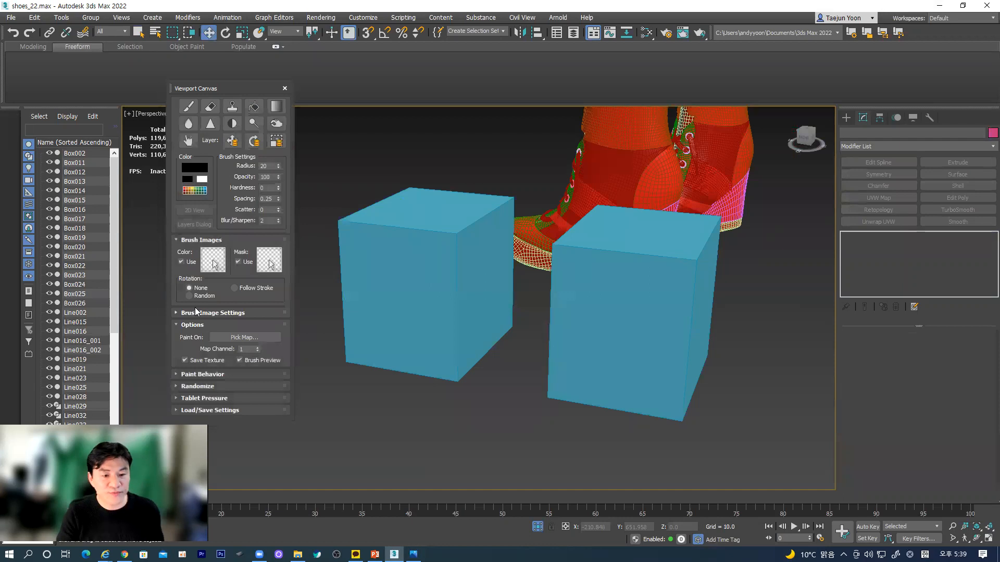
- Expand the Paint Behavior settings and try to pick a map to paint on with no object selected
{"action": "left_click", "coordinate": [408, 279]}
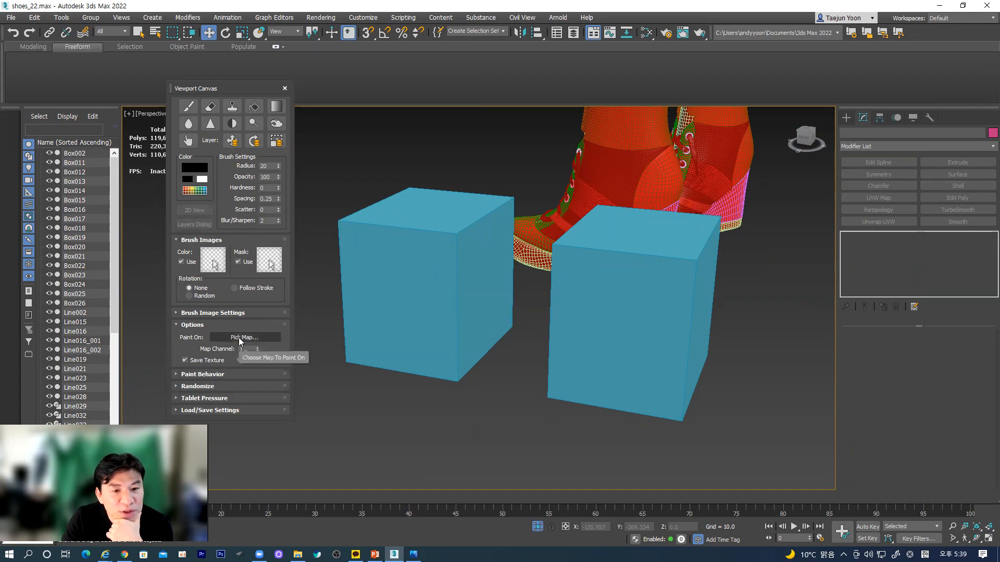
{"action": "left_click", "coordinate": [231, 372]}
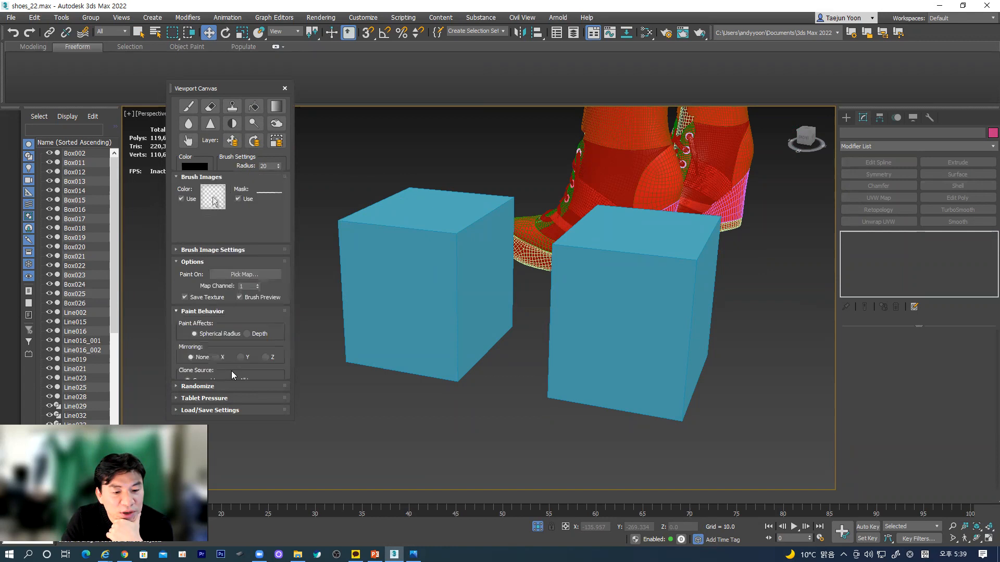
{"action": "scroll", "coordinate": [233, 371], "scroll_direction": "up", "scroll_amount": 2}
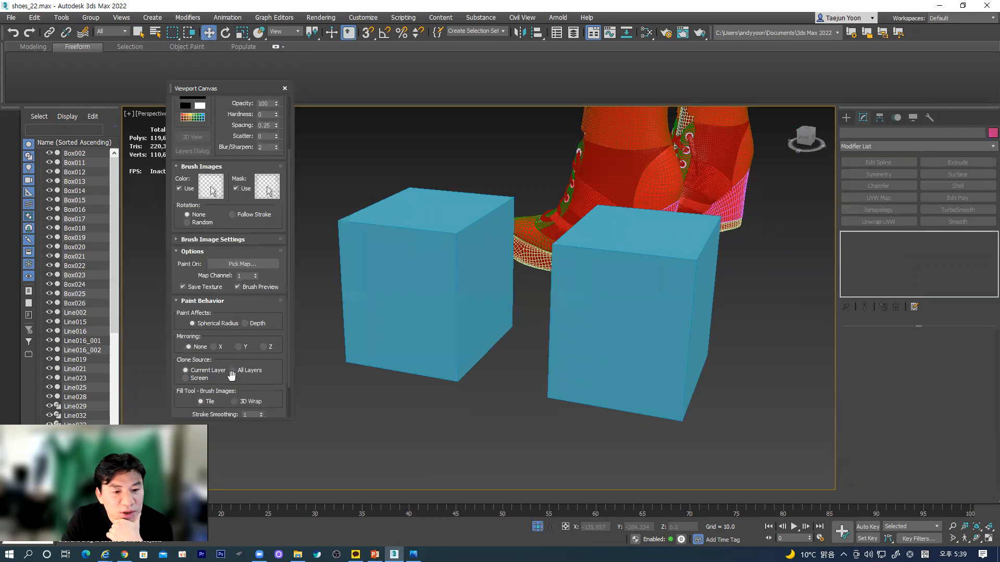
{"action": "left_click", "coordinate": [237, 263]}
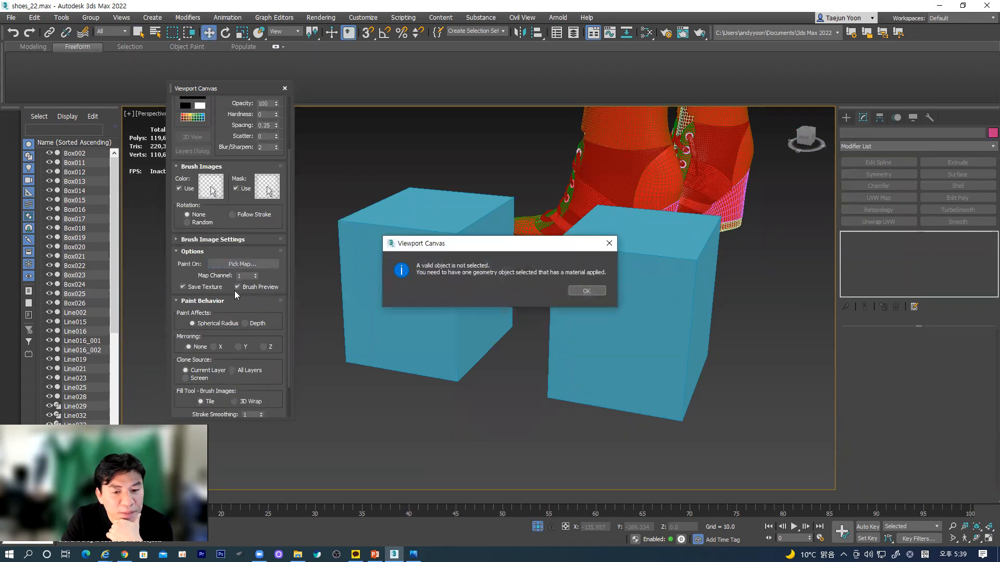
{"action": "left_click", "coordinate": [587, 291]}
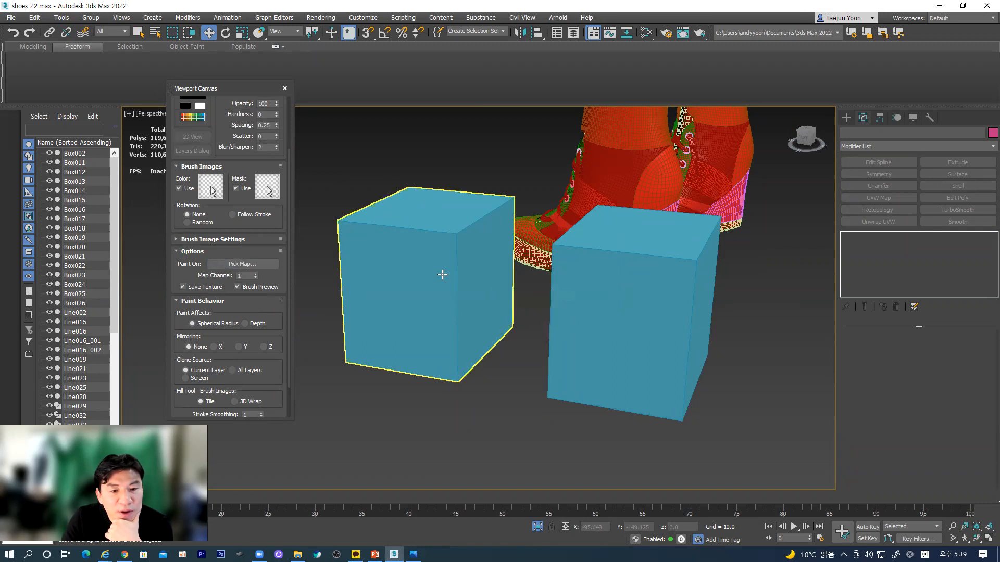
- Select the original box, start the Paint brush and assign a Physical Material to the box
{"action": "left_click", "coordinate": [442, 274]}
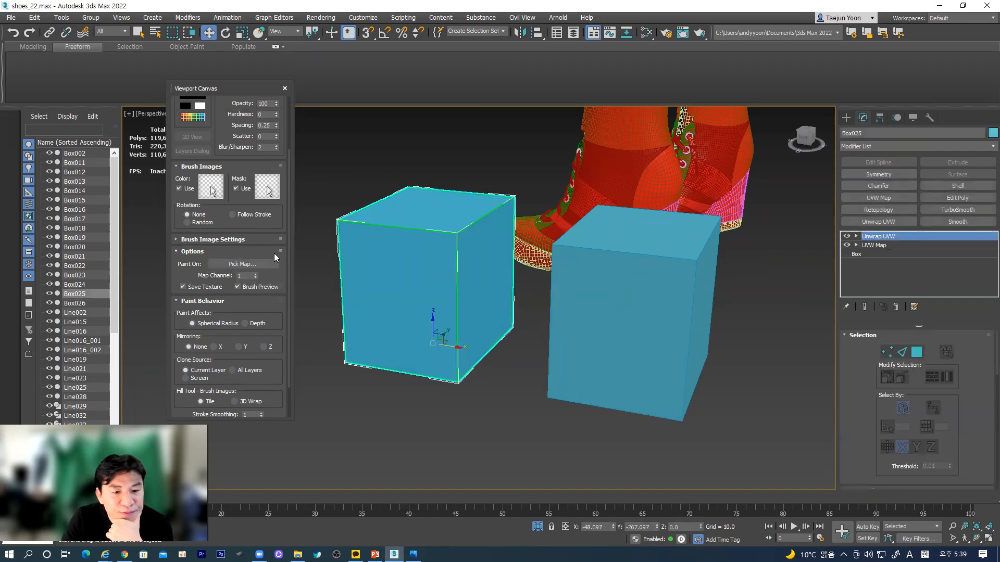
{"action": "scroll", "coordinate": [252, 336], "scroll_direction": "down", "scroll_amount": 3}
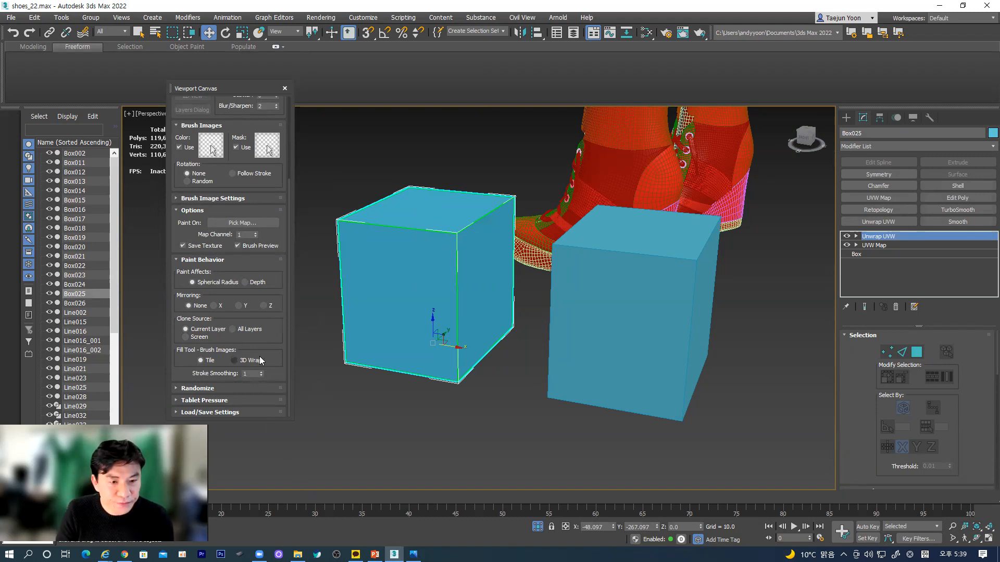
{"action": "scroll", "coordinate": [241, 374], "scroll_direction": "up", "scroll_amount": 5}
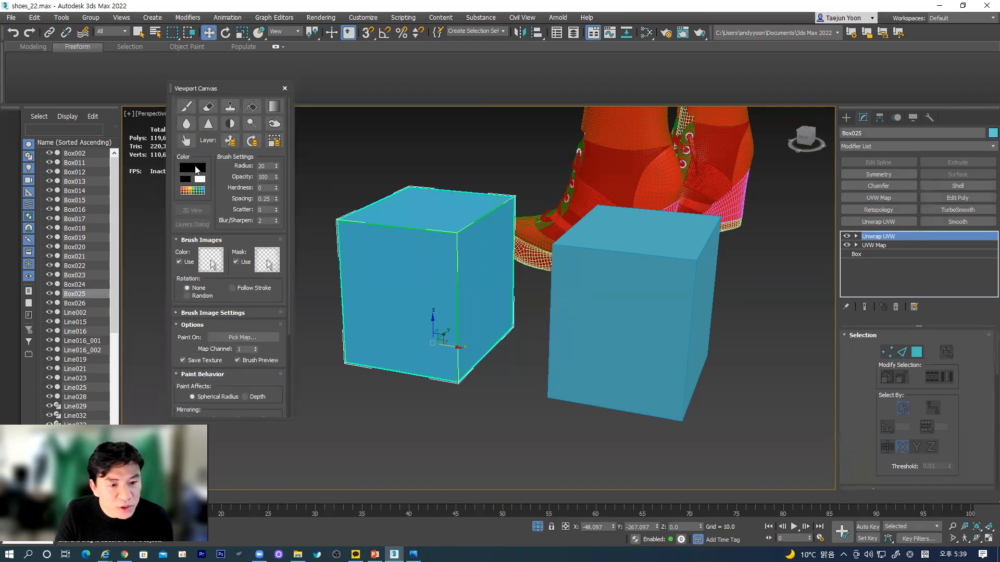
{"action": "left_click", "coordinate": [188, 108]}
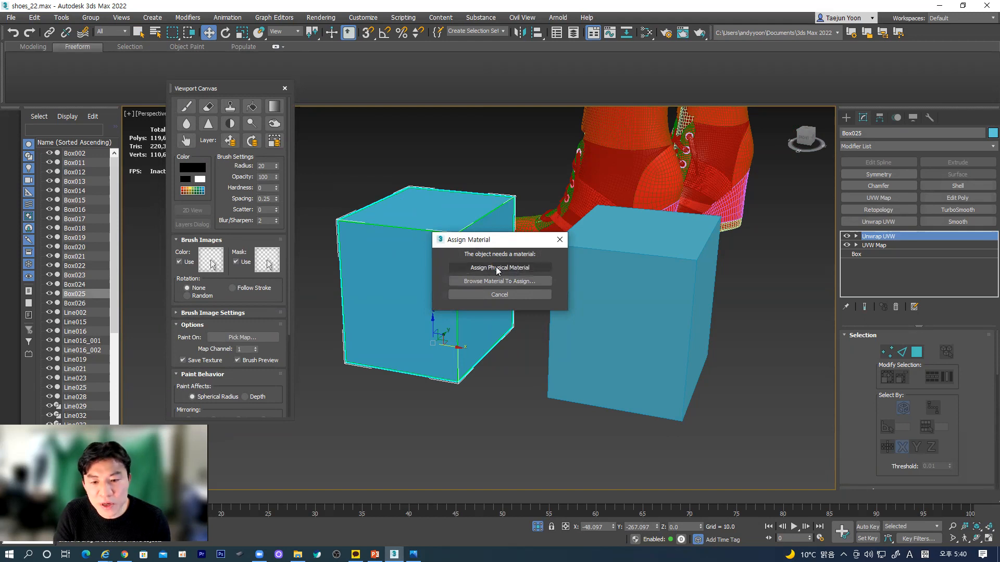
{"action": "left_click", "coordinate": [479, 266]}
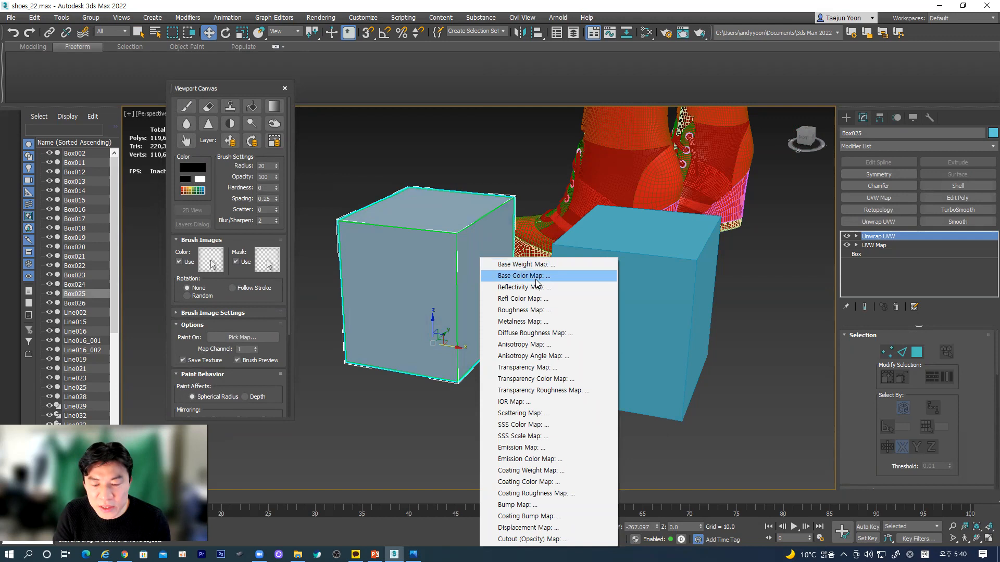
- Choose the Base Color Map as the paint target, restarting the Paint brush after cancelling the first texture setup
{"action": "left_click", "coordinate": [518, 276]}
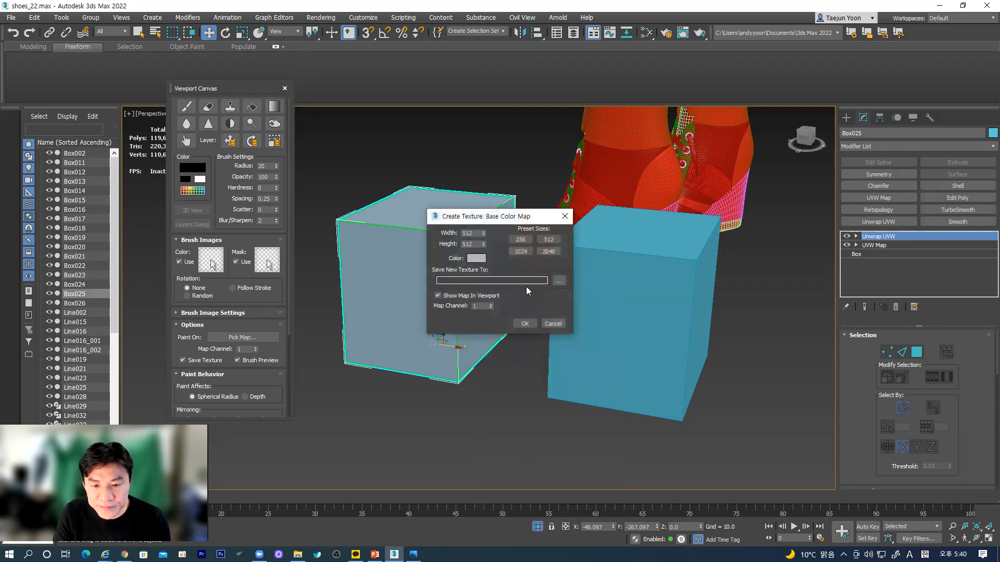
{"action": "left_click", "coordinate": [553, 324]}
{"action": "left_click", "coordinate": [185, 107]}
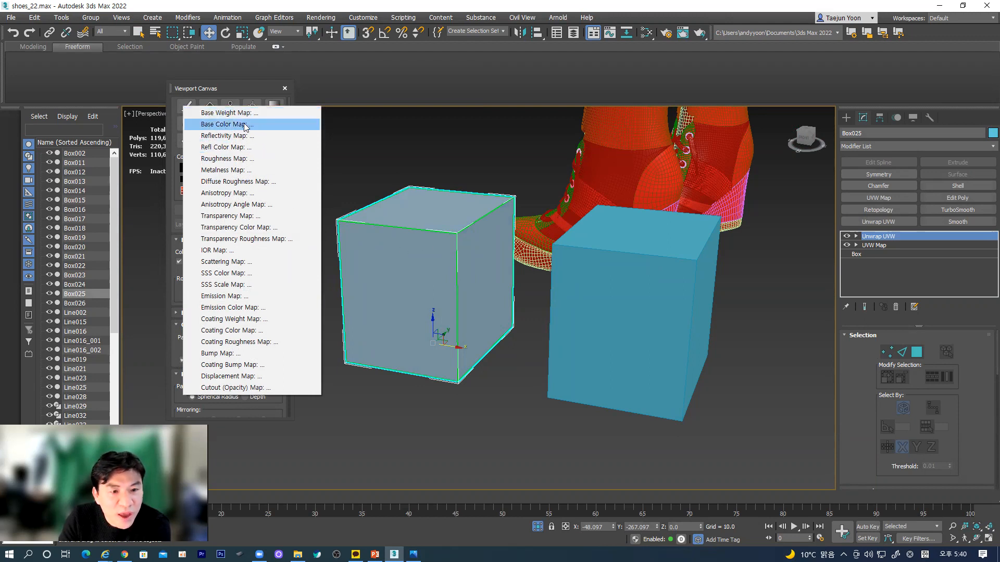
{"action": "left_click", "coordinate": [217, 128]}
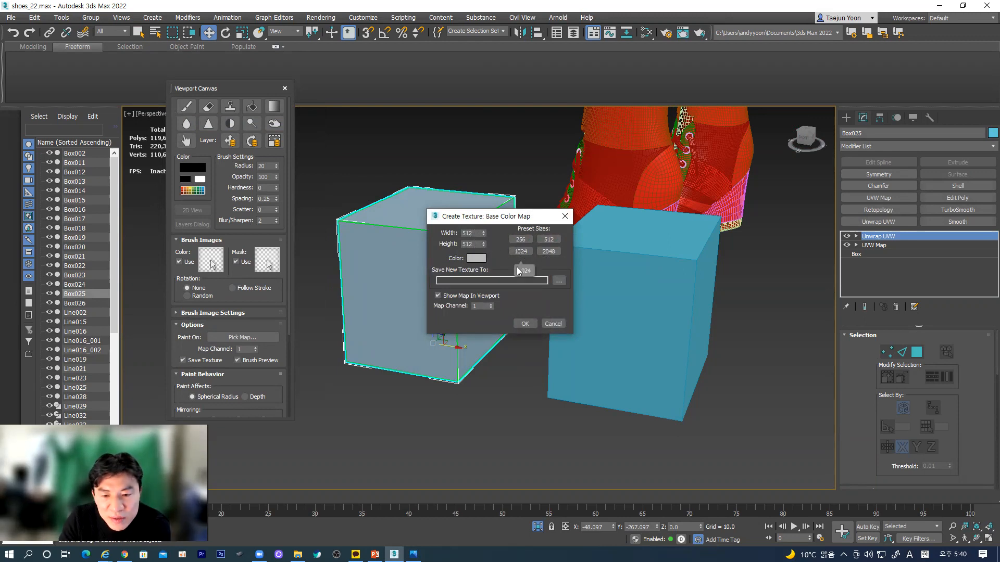
- Review the grey texture color and try to create the 512 x 512 base color texture without a file path
{"action": "left_click", "coordinate": [477, 259]}
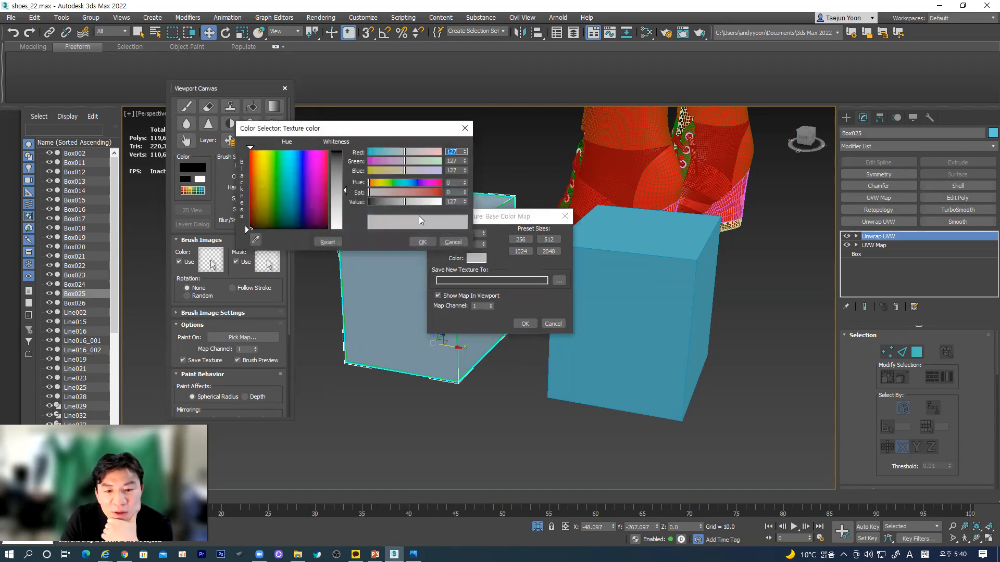
{"action": "mouse_move", "coordinate": [405, 201]}
{"action": "left_mouse_down"}
{"action": "mouse_move", "coordinate": [456, 201]}
{"action": "mouse_move", "coordinate": [390, 204]}
{"action": "mouse_move", "coordinate": [405, 207]}
{"action": "left_mouse_up"}
{"action": "left_click", "coordinate": [422, 243]}
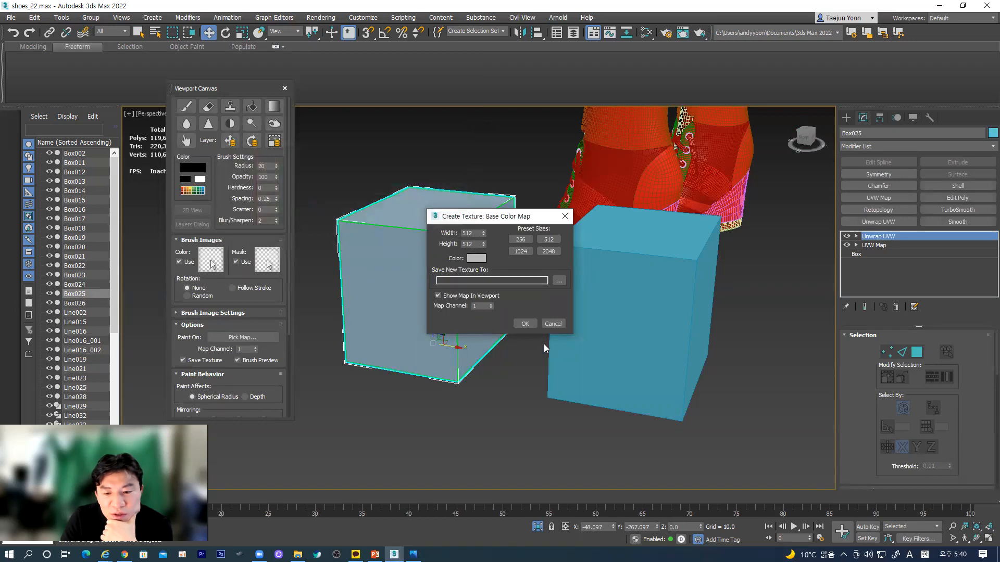
{"action": "left_click", "coordinate": [522, 327]}
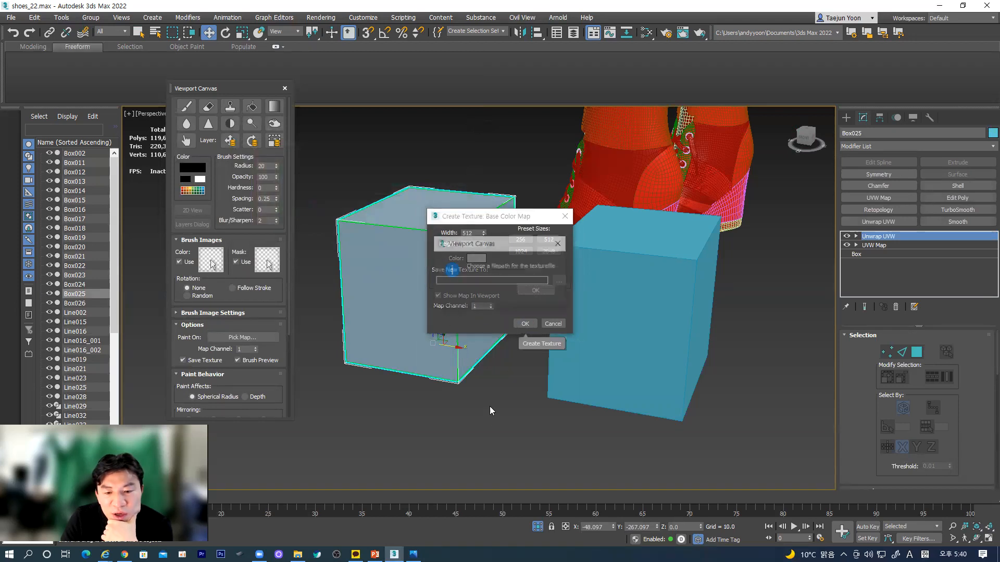
{"action": "left_click", "coordinate": [540, 292]}
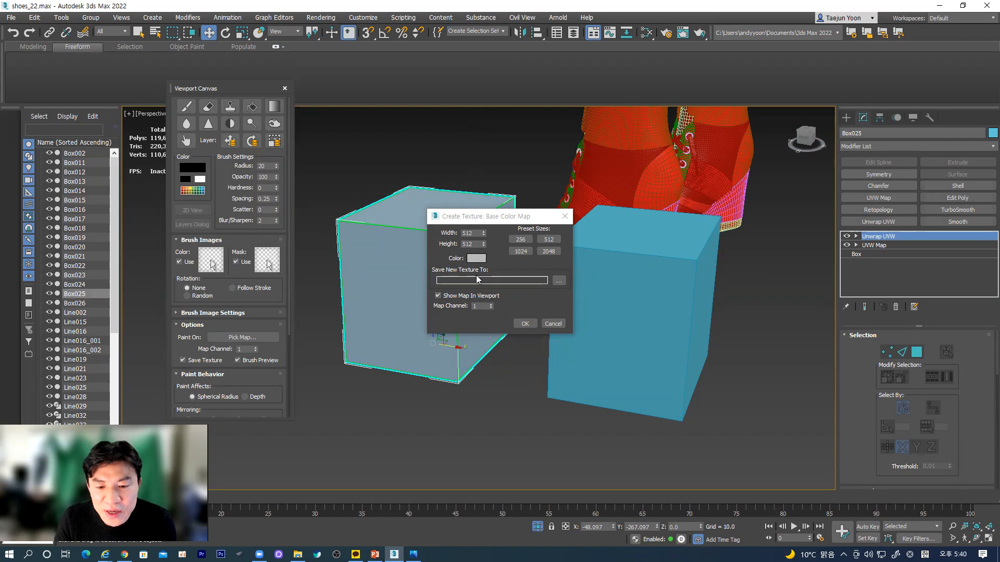
- Name the new texture file 3D_TEXTURE and set its format to JPEG
{"action": "left_click", "coordinate": [558, 281]}
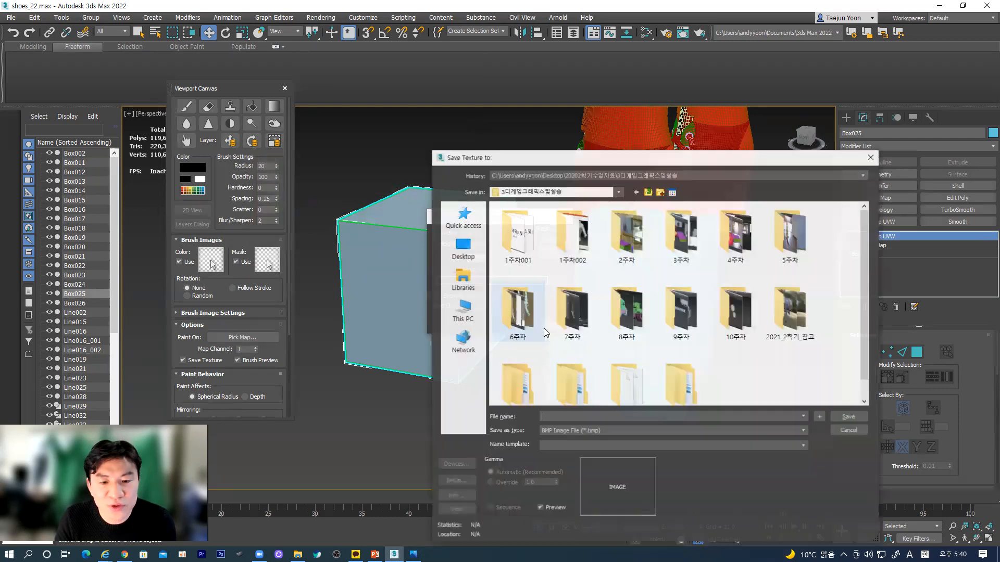
{"action": "scroll", "coordinate": [536, 339], "scroll_direction": "down", "scroll_amount": 1}
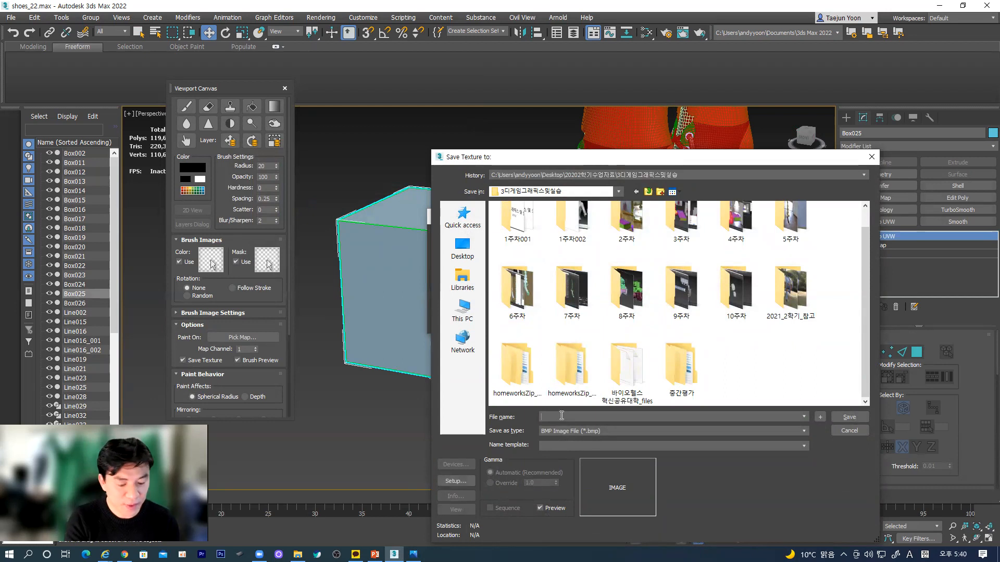
{"action": "type", "text": "3"}
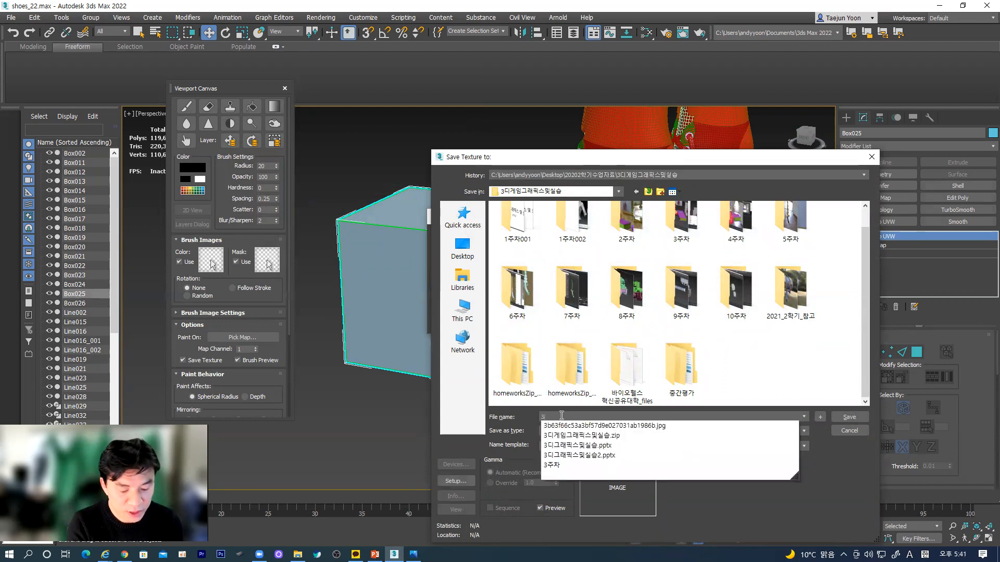
{"action": "type", "text": "D_TEXTU"}
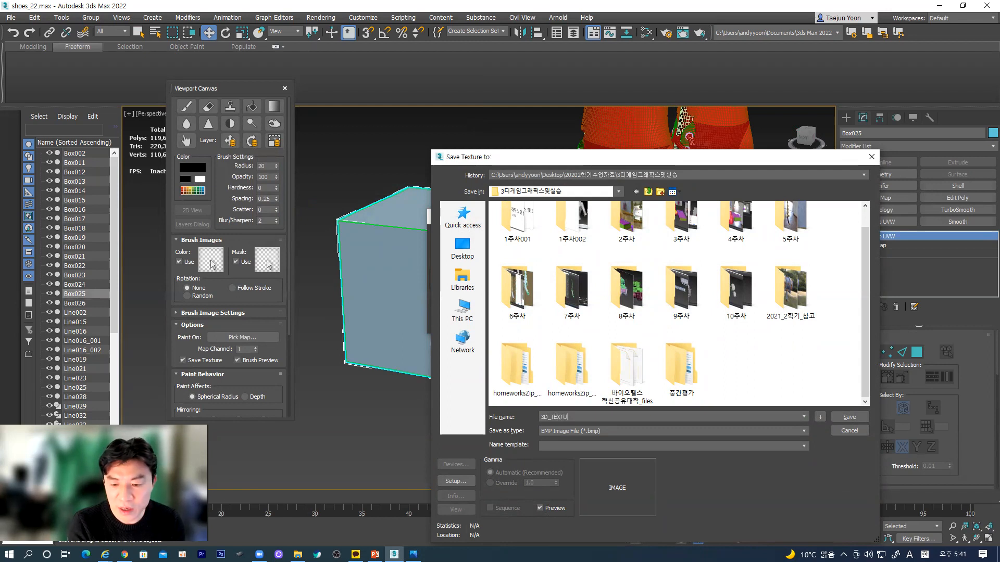
{"action": "type", "text": "RE"}
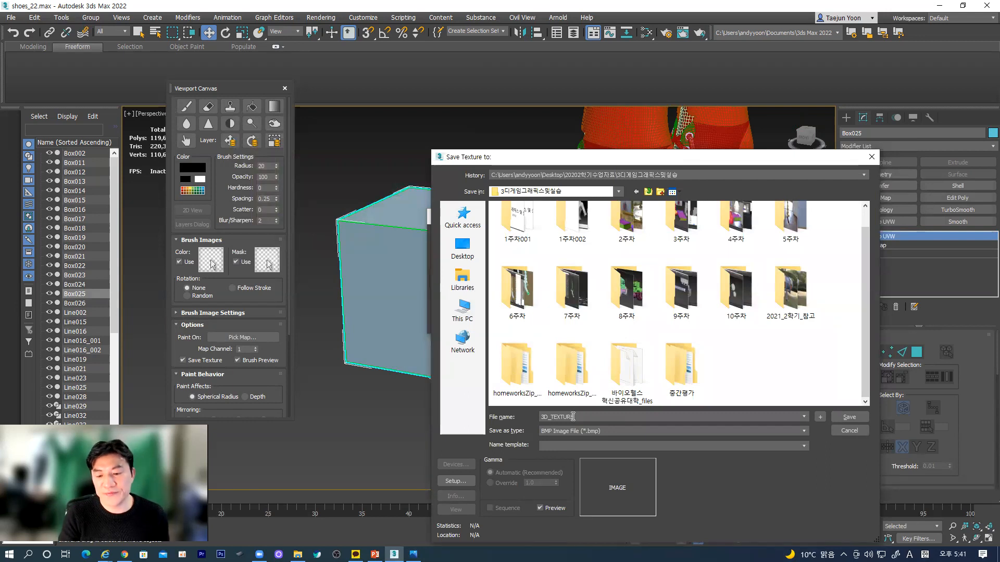
{"action": "left_click", "coordinate": [584, 432]}
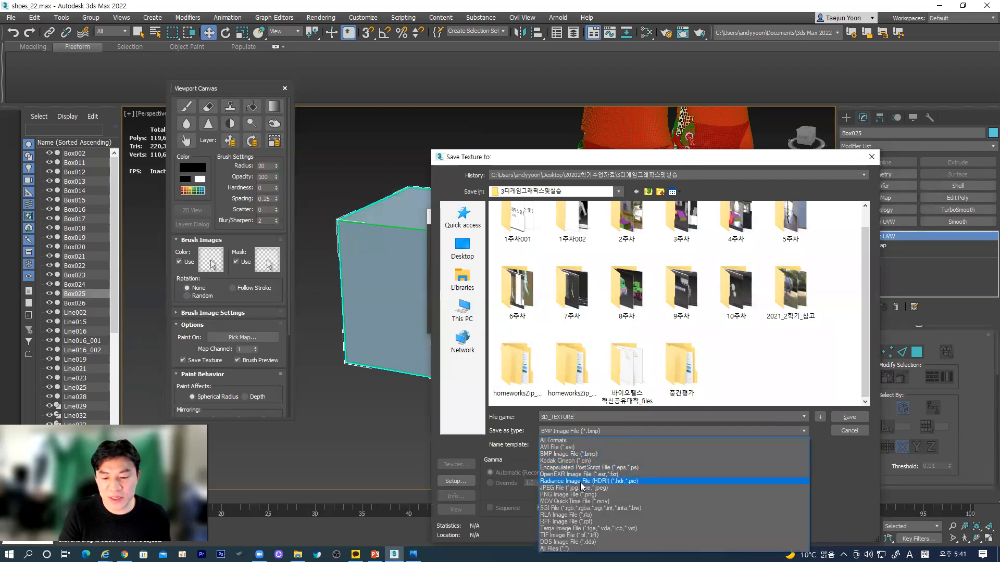
{"action": "left_click", "coordinate": [581, 489]}
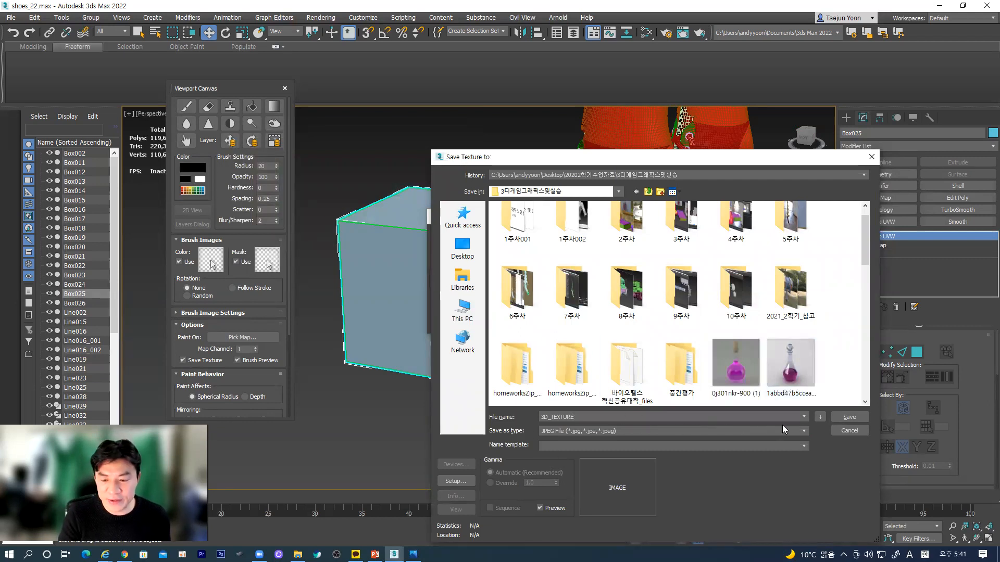
- Save the texture path with JPEG quality at 100 and create the base color texture
{"action": "left_click", "coordinate": [849, 417]}
{"action": "left_click_drag", "start_coordinate": [706, 320], "coordinate": [723, 325]}
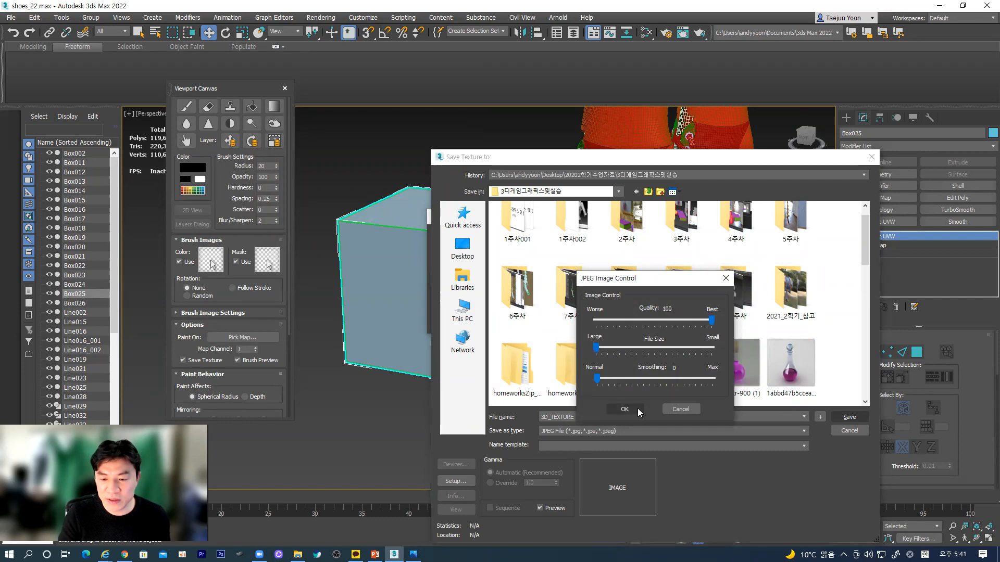
{"action": "left_click", "coordinate": [625, 410]}
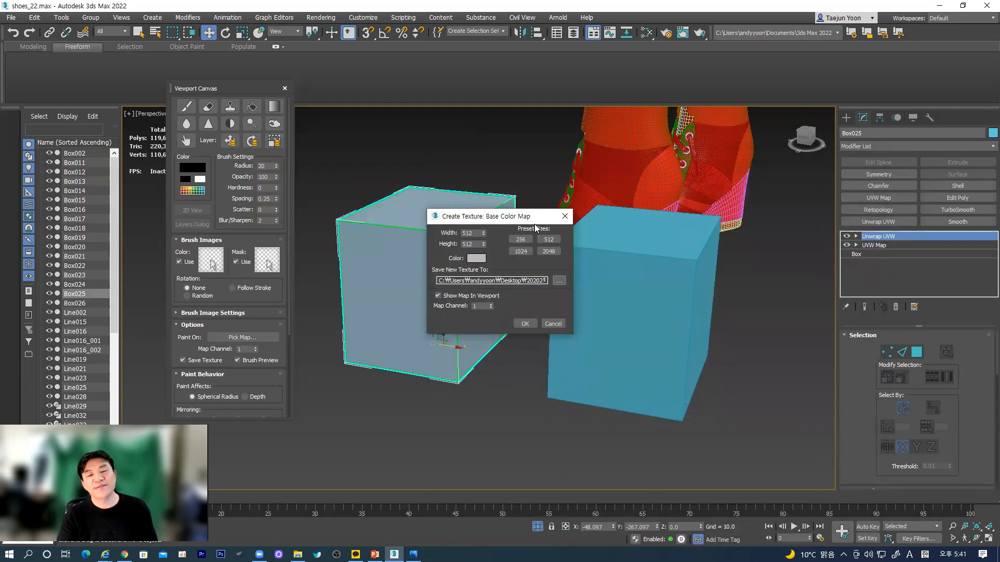
{"action": "left_click", "coordinate": [523, 323]}
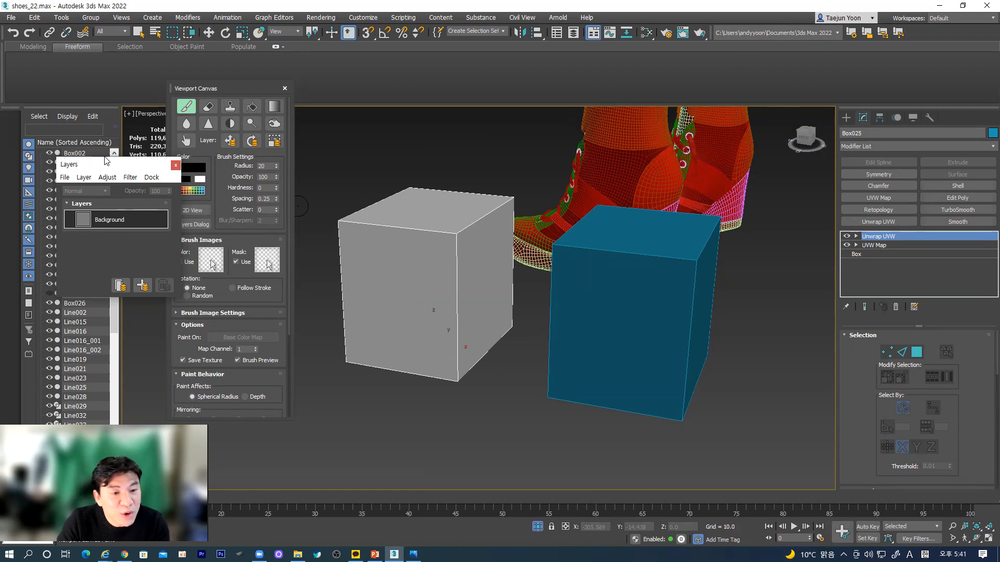
- Move the Layers dialog aside, paint a black 6 on a side face of the box and a 1 on its top
{"action": "left_click_drag", "start_coordinate": [105, 160], "coordinate": [83, 148]}
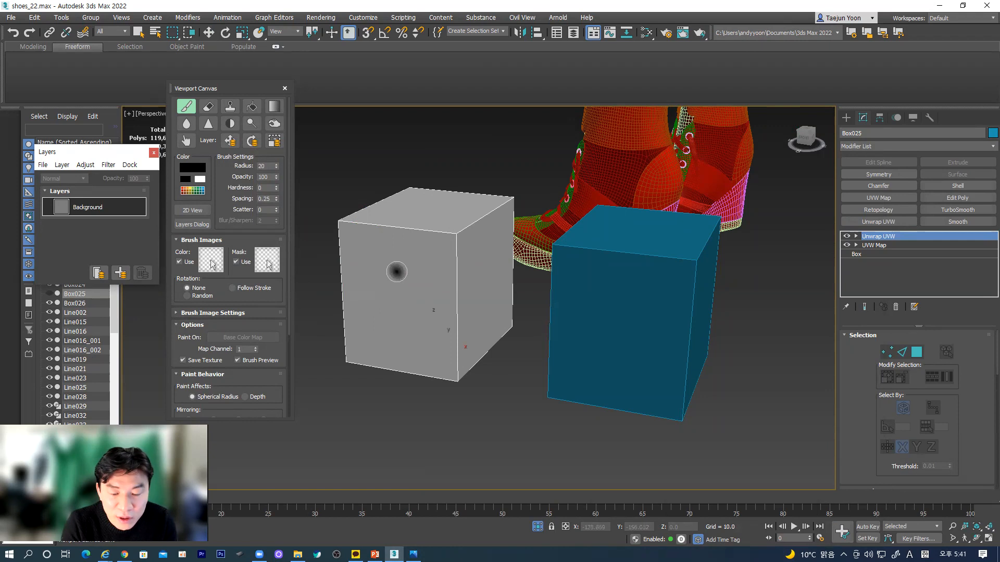
{"action": "mouse_move", "coordinate": [411, 252]}
{"action": "left_mouse_down"}
{"action": "mouse_move", "coordinate": [371, 316]}
{"action": "mouse_move", "coordinate": [415, 304]}
{"action": "mouse_move", "coordinate": [374, 301]}
{"action": "left_mouse_up"}
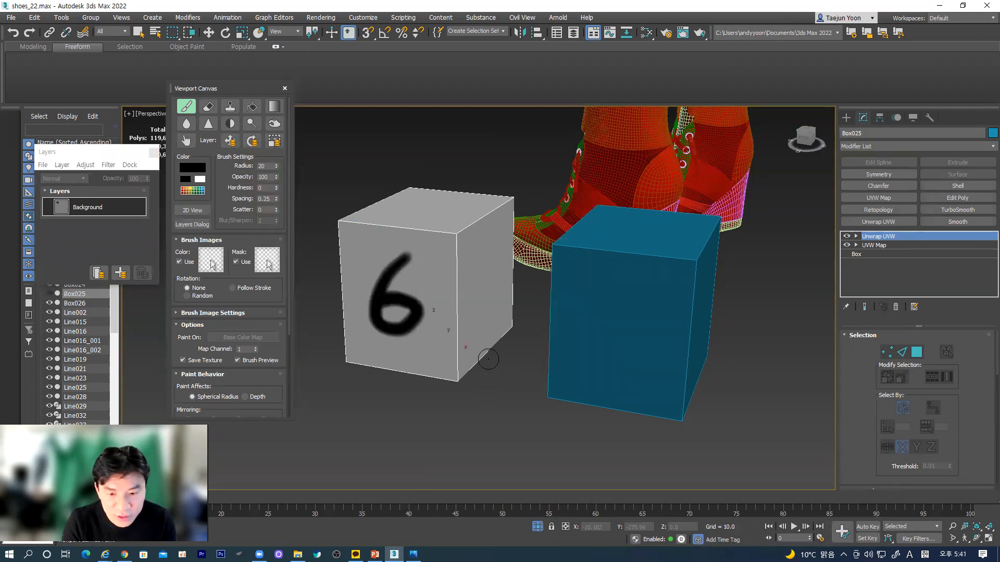
{"action": "middle_click_drag", "start_coordinate": [553, 400], "coordinate": [581, 459], "text": "alt"}
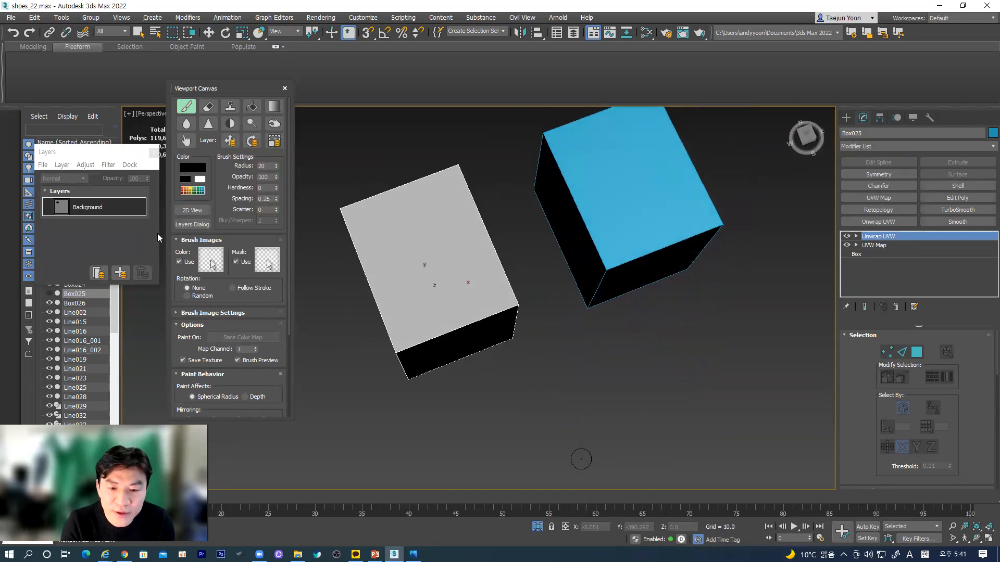
{"action": "left_click_drag", "start_coordinate": [419, 221], "coordinate": [425, 291]}
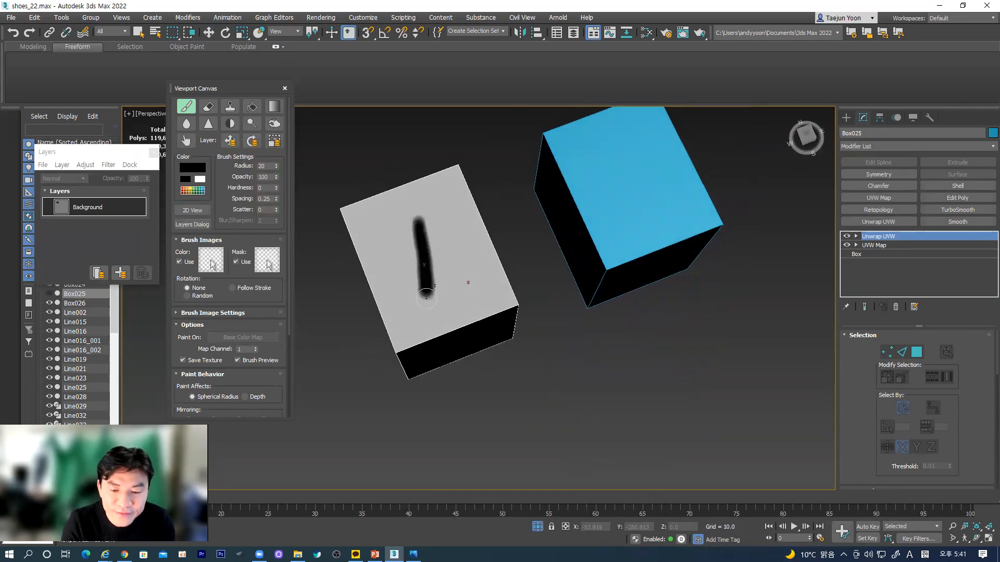
- Paint a 2 on the side face adjacent to the 6 and a 3 on the underside of the box
{"action": "middle_click_drag", "start_coordinate": [560, 263], "coordinate": [561, 261], "text": "alt"}
{"action": "mouse_move", "coordinate": [461, 259]}
{"action": "left_mouse_down"}
{"action": "mouse_move", "coordinate": [485, 261]}
{"action": "mouse_move", "coordinate": [454, 312]}
{"action": "mouse_move", "coordinate": [491, 288]}
{"action": "left_mouse_up"}
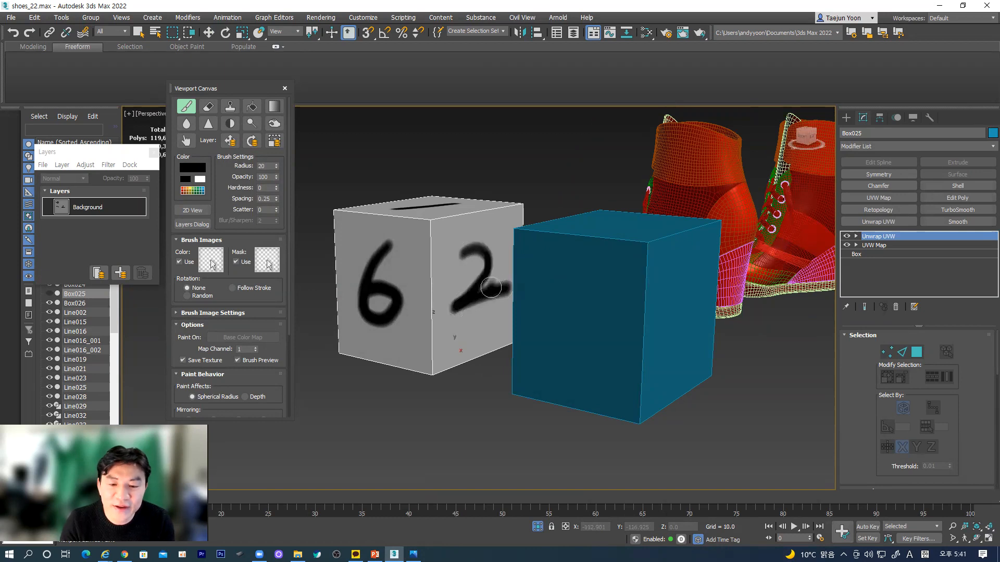
{"action": "middle_click_drag", "start_coordinate": [476, 292], "coordinate": [484, 206], "text": "alt"}
{"action": "mouse_move", "coordinate": [388, 274]}
{"action": "left_mouse_down"}
{"action": "mouse_move", "coordinate": [442, 298]}
{"action": "mouse_move", "coordinate": [412, 331]}
{"action": "left_mouse_up"}
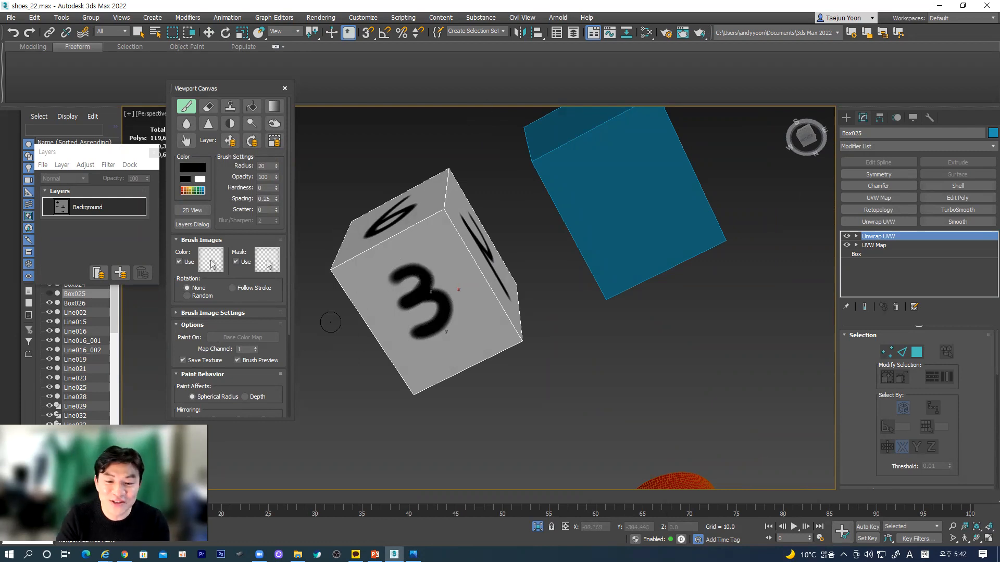
{"action": "mouse_move", "coordinate": [427, 282]}
{"action": "middle_mouse_down", "text": "alt"}
{"action": "mouse_move", "coordinate": [430, 271]}
{"action": "mouse_move", "coordinate": [555, 334]}
{"action": "middle_mouse_up", "text": "alt"}
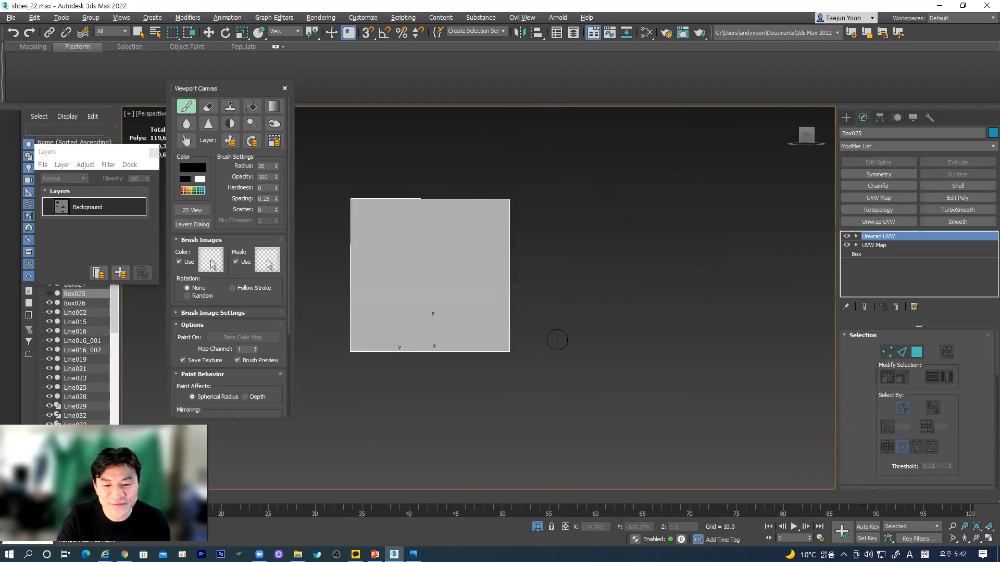
{"action": "mouse_move", "coordinate": [419, 239]}
{"action": "left_mouse_down"}
{"action": "mouse_move", "coordinate": [387, 275]}
{"action": "mouse_move", "coordinate": [456, 282]}
{"action": "mouse_move", "coordinate": [402, 308]}
{"action": "left_mouse_up"}
{"action": "key", "text": "ctrl+z"}
{"action": "key", "text": "ctrl+z"}
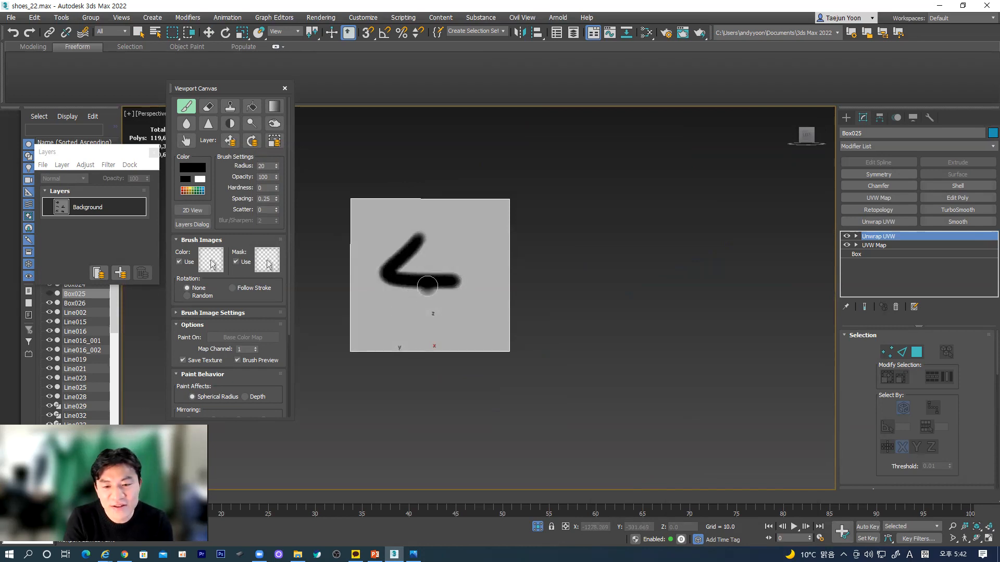
{"action": "mouse_move", "coordinate": [455, 237]}
{"action": "left_mouse_down"}
{"action": "mouse_move", "coordinate": [457, 282]}
{"action": "mouse_move", "coordinate": [374, 285]}
{"action": "left_mouse_up"}
{"action": "left_click_drag", "start_coordinate": [414, 234], "coordinate": [429, 317]}
{"action": "key", "text": "ctrl+z"}
{"action": "key", "text": "ctrl+z"}
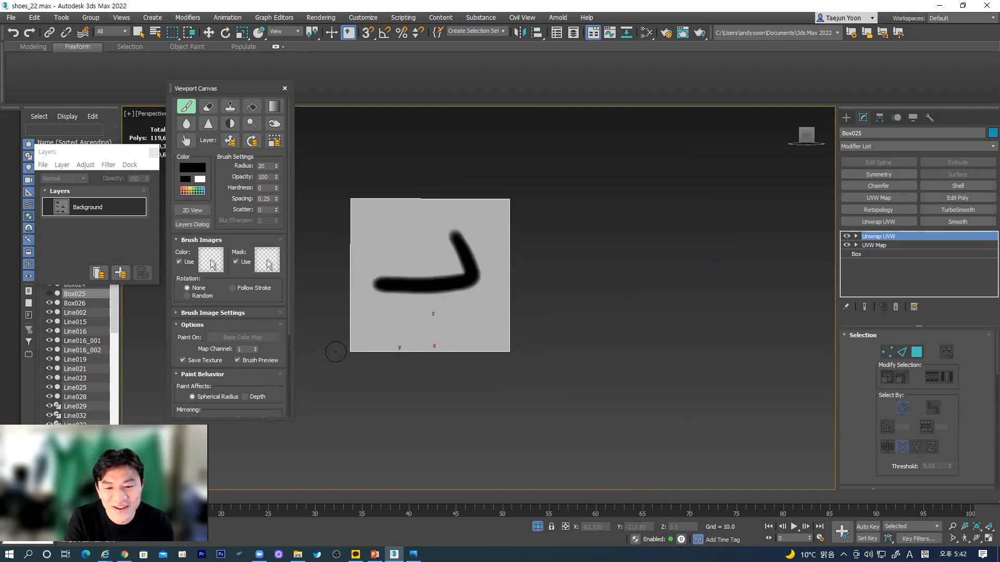
- Paint a 4 and a 5 on the two remaining blank side faces of the box
{"action": "left_click_drag", "start_coordinate": [424, 236], "coordinate": [466, 290]}
{"action": "left_click_drag", "start_coordinate": [461, 231], "coordinate": [397, 312]}
{"action": "mouse_move", "coordinate": [451, 289]}
{"action": "middle_mouse_down", "text": "alt"}
{"action": "mouse_move", "coordinate": [513, 289]}
{"action": "mouse_move", "coordinate": [531, 326]}
{"action": "mouse_move", "coordinate": [451, 286]}
{"action": "mouse_move", "coordinate": [525, 304]}
{"action": "middle_mouse_up", "text": "alt"}
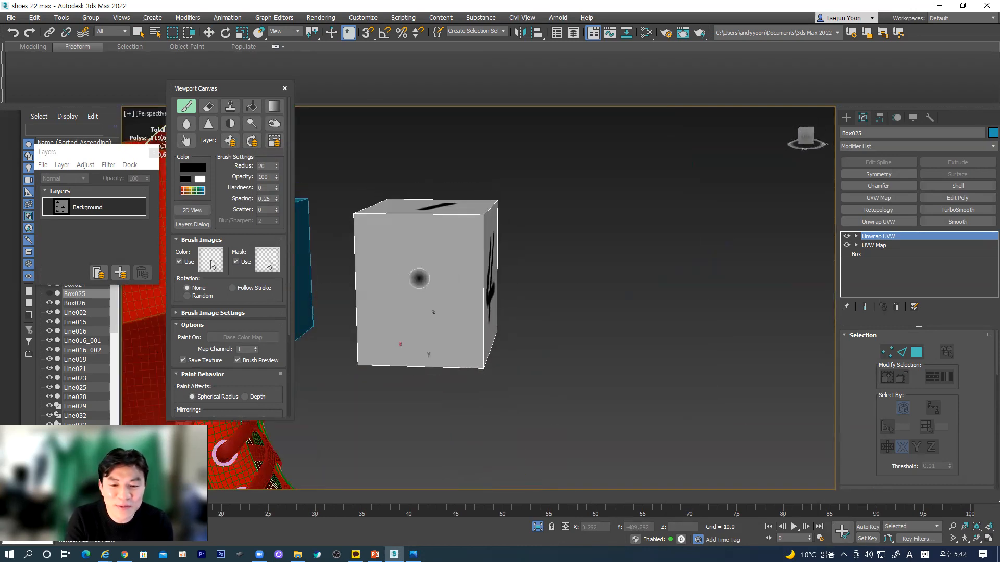
{"action": "mouse_move", "coordinate": [408, 243]}
{"action": "left_mouse_down"}
{"action": "mouse_move", "coordinate": [422, 320]}
{"action": "mouse_move", "coordinate": [378, 328]}
{"action": "mouse_move", "coordinate": [461, 255]}
{"action": "left_mouse_up"}
{"action": "mouse_move", "coordinate": [534, 270]}
{"action": "middle_mouse_down", "text": "alt"}
{"action": "mouse_move", "coordinate": [476, 279]}
{"action": "mouse_move", "coordinate": [461, 271]}
{"action": "mouse_move", "coordinate": [493, 281]}
{"action": "middle_mouse_up", "text": "alt"}
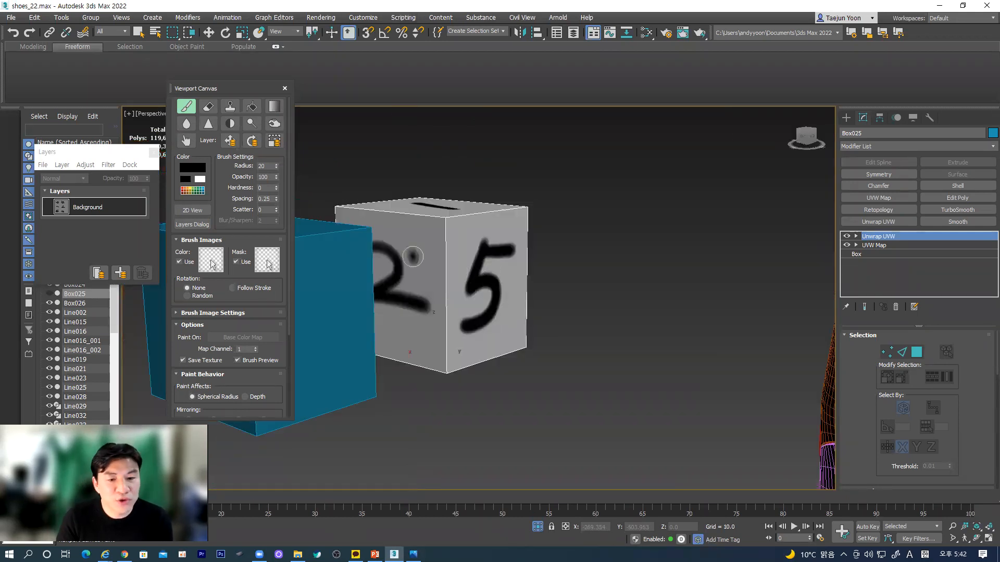
{"action": "middle_click_drag", "start_coordinate": [497, 302], "coordinate": [474, 254], "text": "alt"}
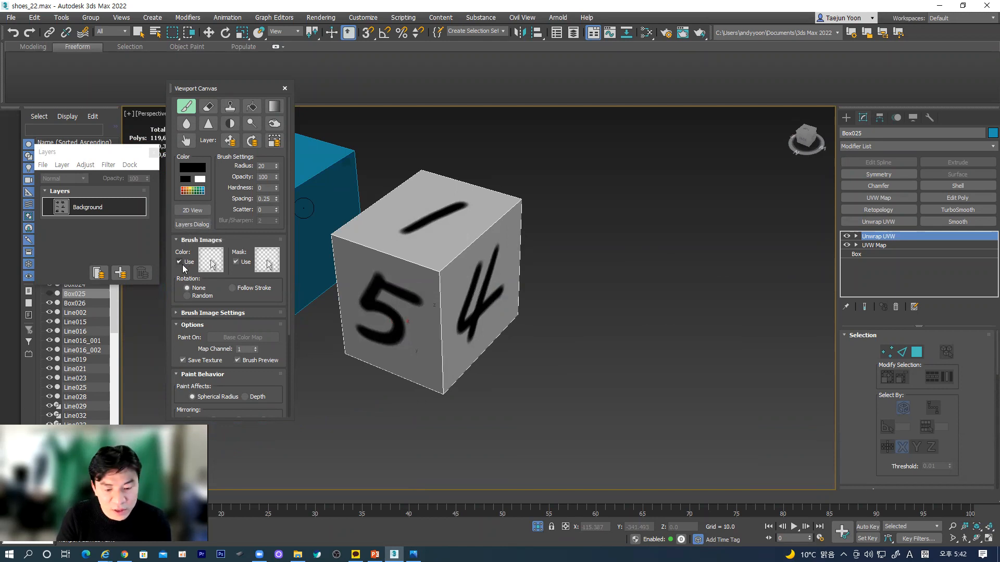
- Leave paint mode by switching to the Move tool, with the painted box selected
{"action": "left_click", "coordinate": [61, 209]}
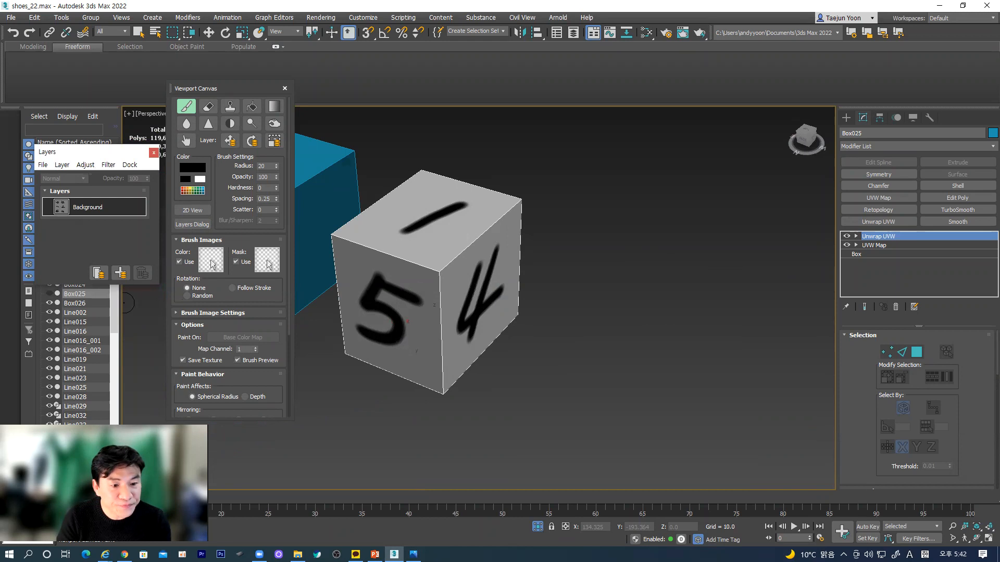
{"action": "middle_click_drag", "start_coordinate": [308, 197], "coordinate": [405, 208]}
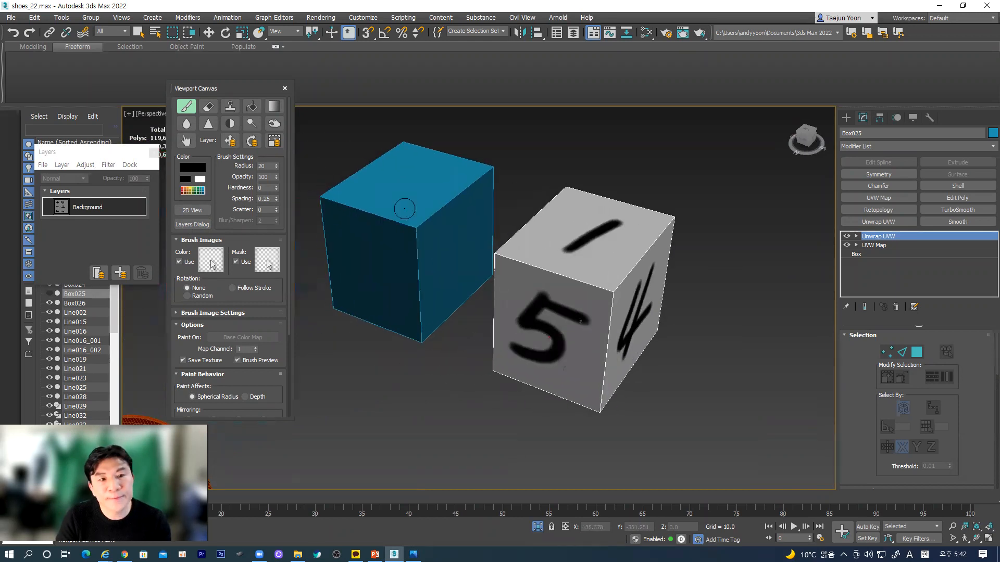
{"action": "left_click", "coordinate": [211, 33]}
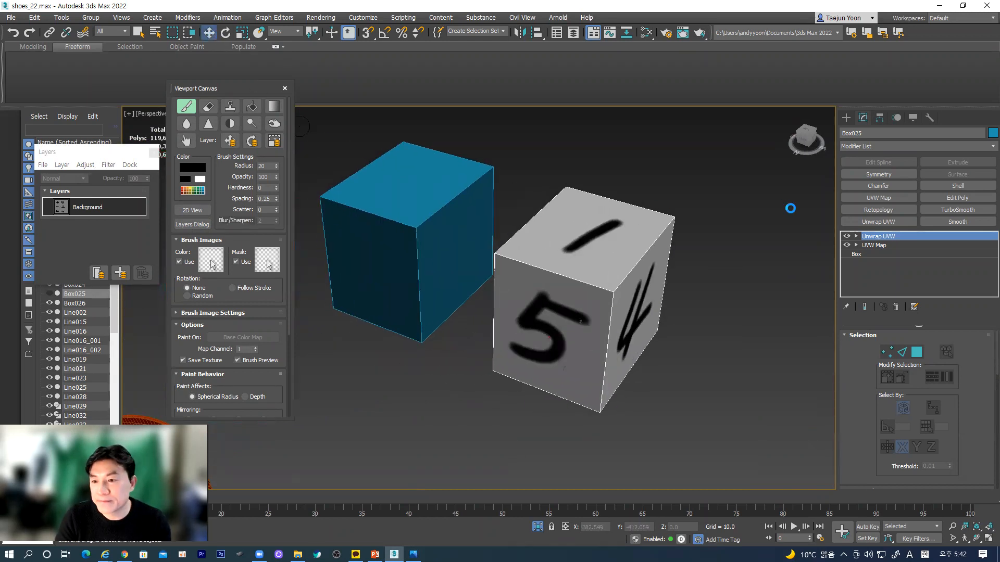
{"action": "left_click", "coordinate": [783, 266]}
{"action": "left_click", "coordinate": [651, 299]}
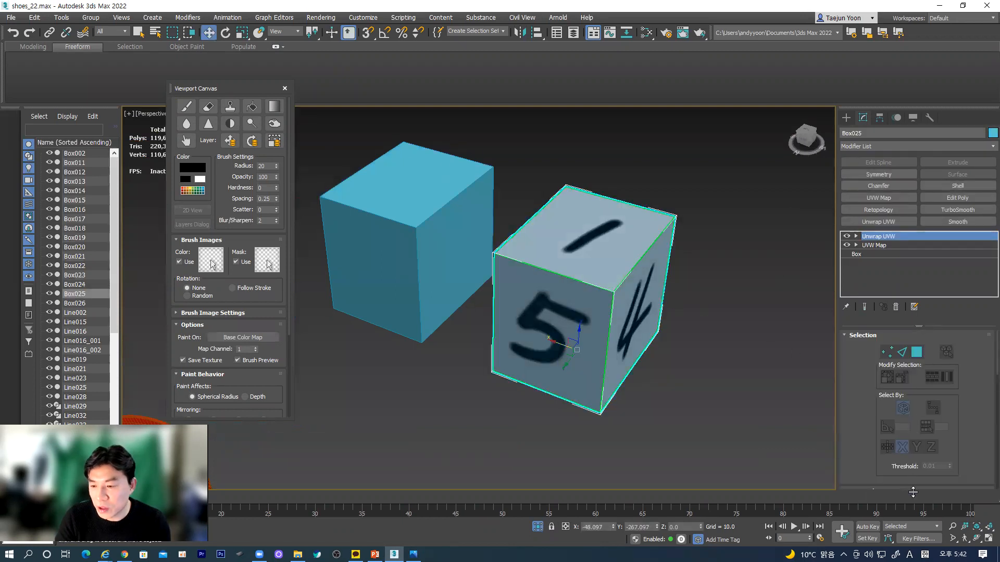
- Open the UV Editor for the painted box's Unwrap UVW modifier
{"action": "scroll", "coordinate": [932, 412], "scroll_direction": "down", "scroll_amount": 3}
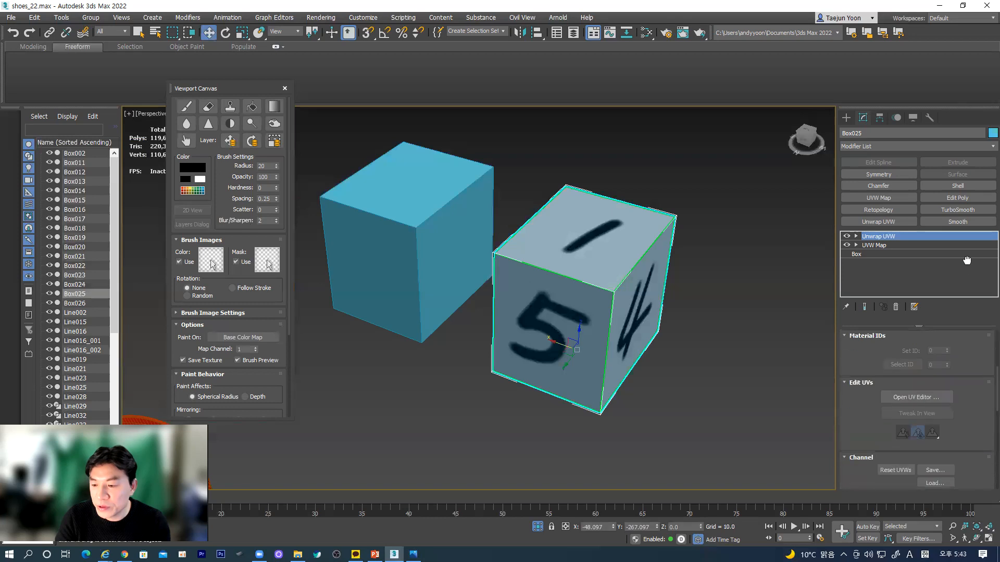
{"action": "left_click", "coordinate": [906, 396]}
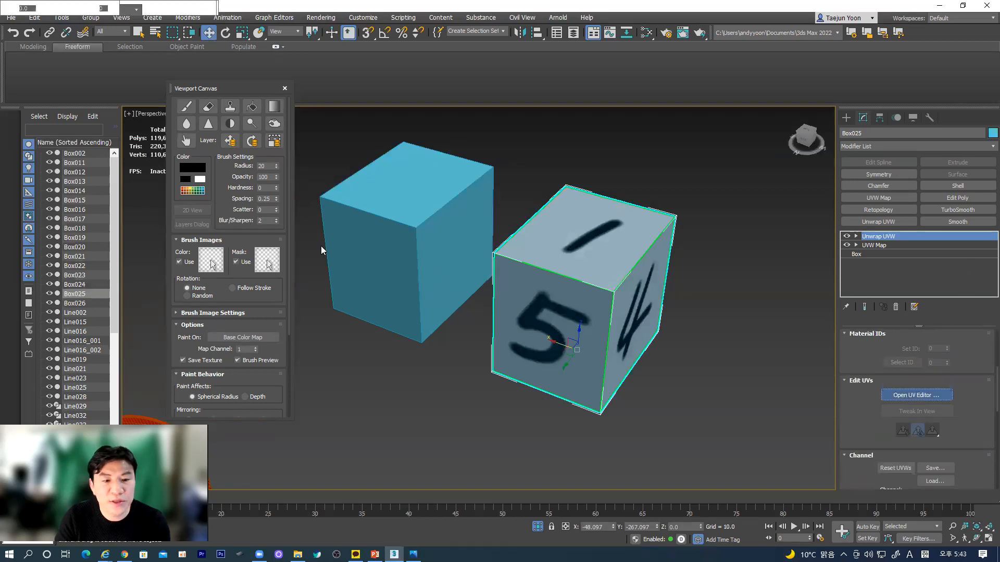
{"action": "scroll", "coordinate": [185, 237], "scroll_direction": "down", "scroll_amount": 2}
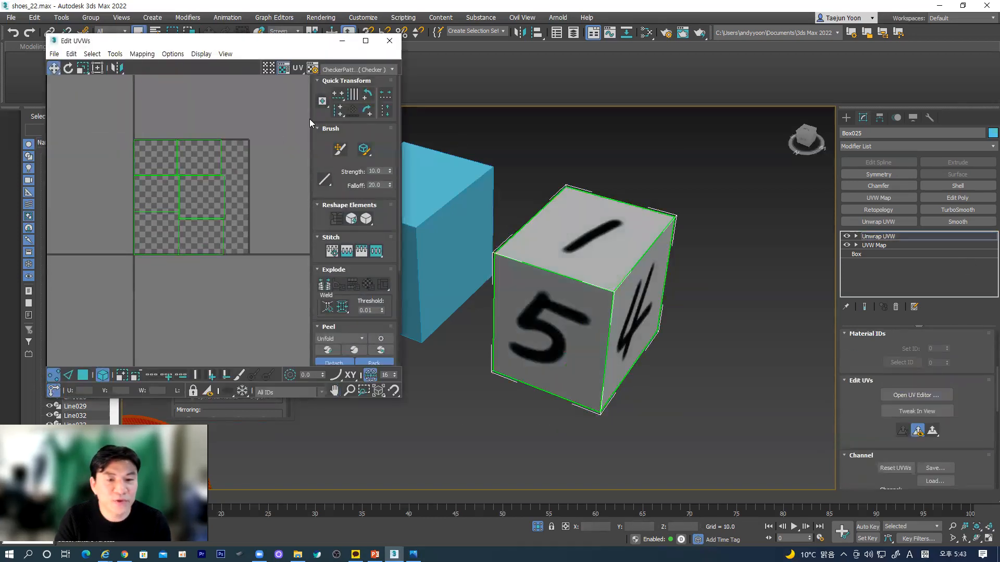
- Pick a new background texture for the UV Editor, using a Bitmap map
{"action": "left_click", "coordinate": [354, 70]}
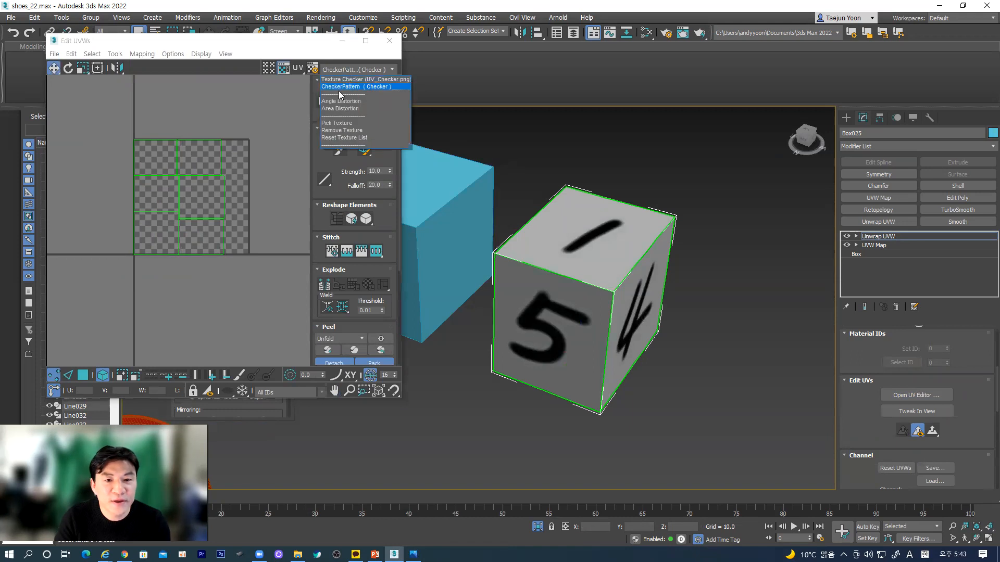
{"action": "left_click", "coordinate": [285, 139]}
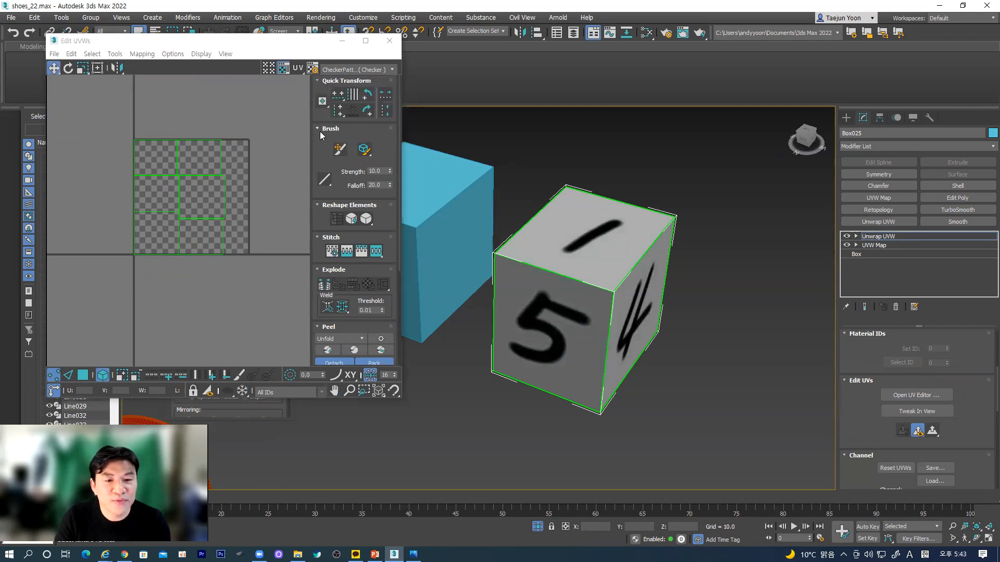
{"action": "left_click", "coordinate": [339, 70]}
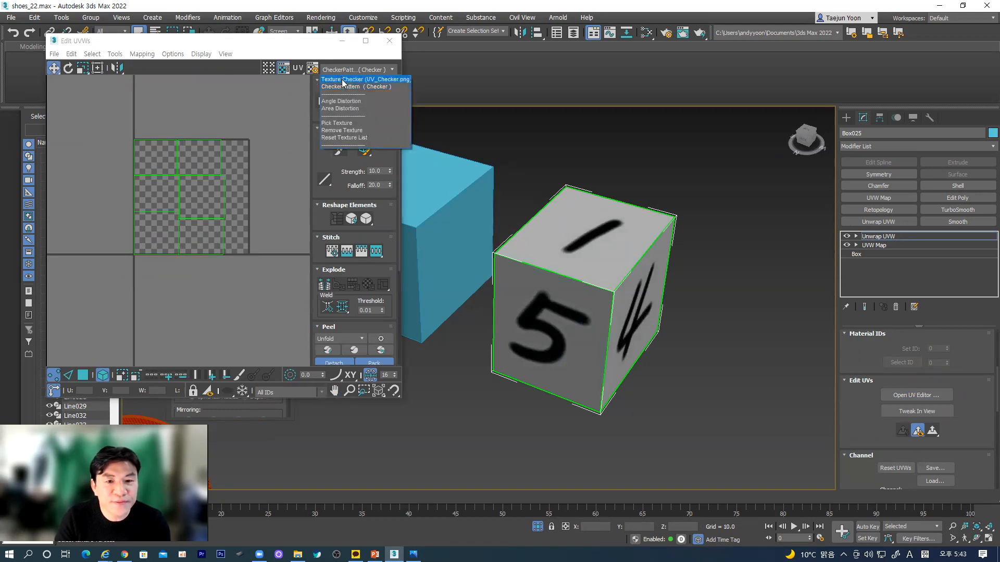
{"action": "left_click", "coordinate": [343, 123]}
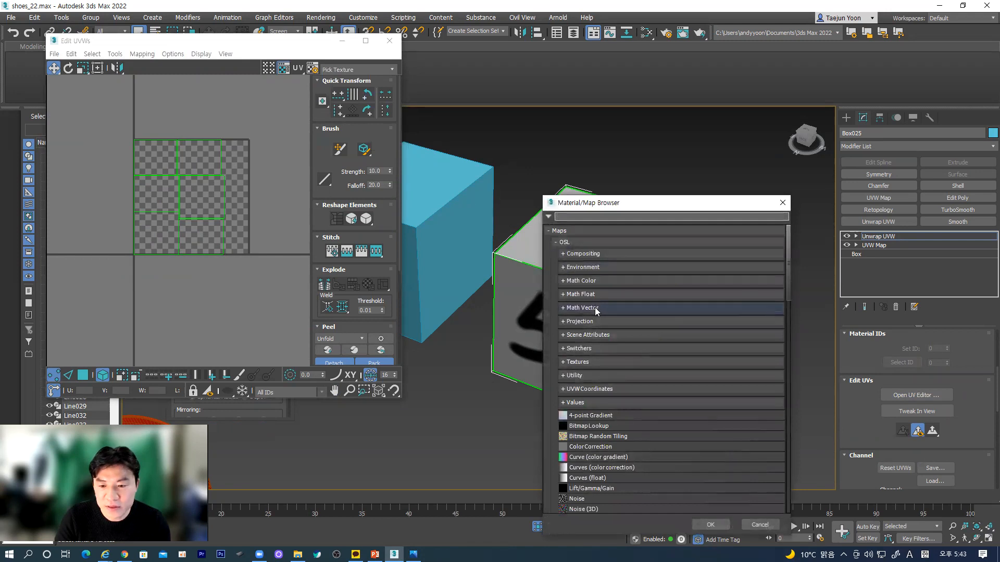
{"action": "scroll", "coordinate": [594, 439], "scroll_direction": "down", "scroll_amount": 2}
{"action": "scroll", "coordinate": [593, 439], "scroll_direction": "down", "scroll_amount": 5}
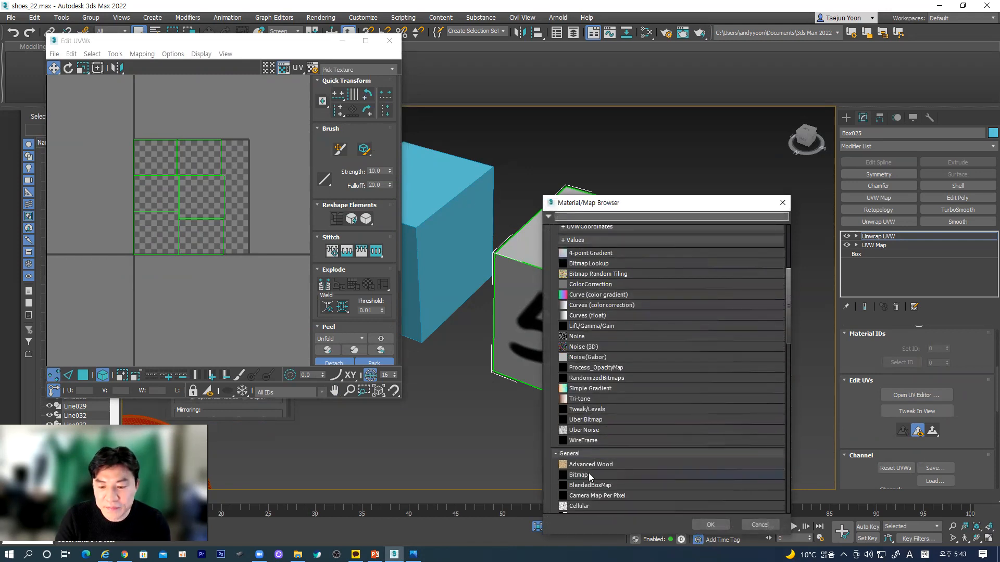
{"action": "double_click", "coordinate": [589, 475]}
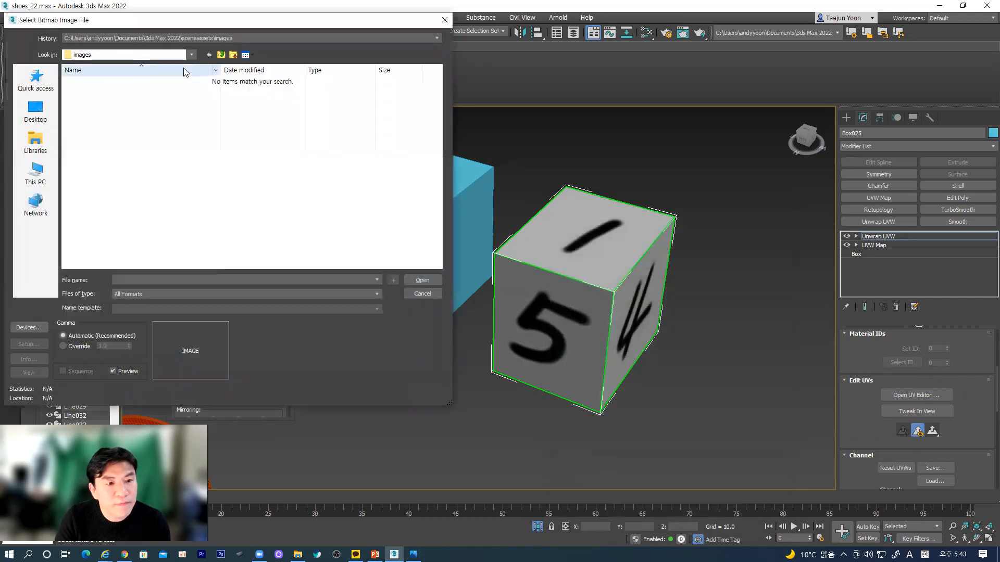
- Browse from the Desktop into 20202학기수업자료 and its subfolder 3디게임그래픽스및실습 to find the bitmap
{"action": "left_click", "coordinate": [35, 110]}
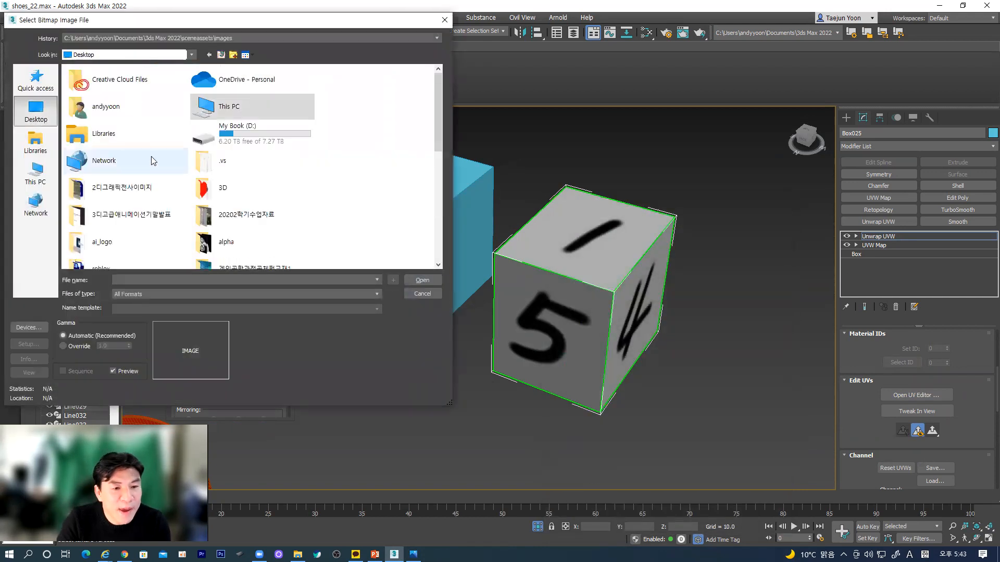
{"action": "scroll", "coordinate": [157, 163], "scroll_direction": "down", "scroll_amount": 2}
{"action": "double_click", "coordinate": [234, 143]}
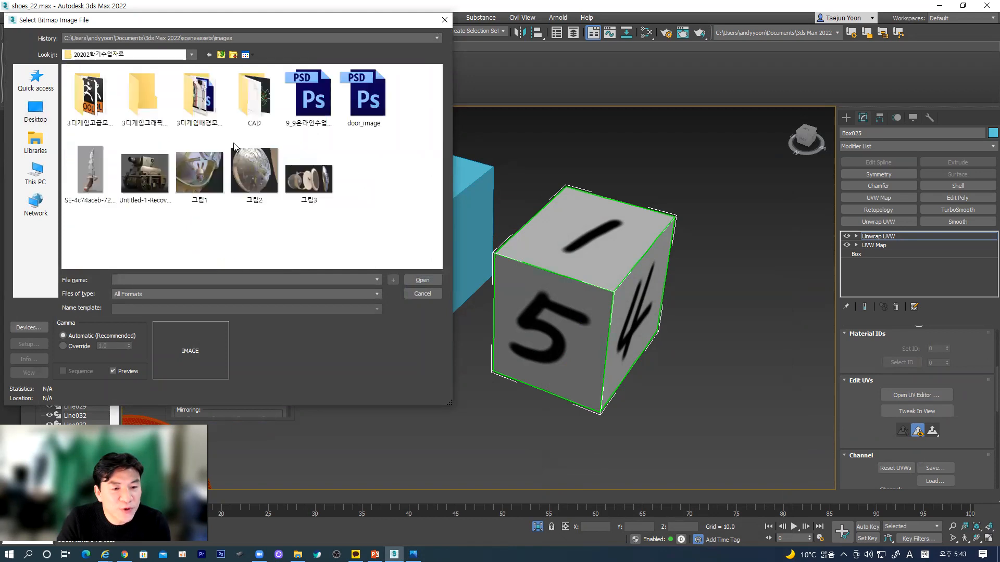
{"action": "left_click", "coordinate": [146, 111]}
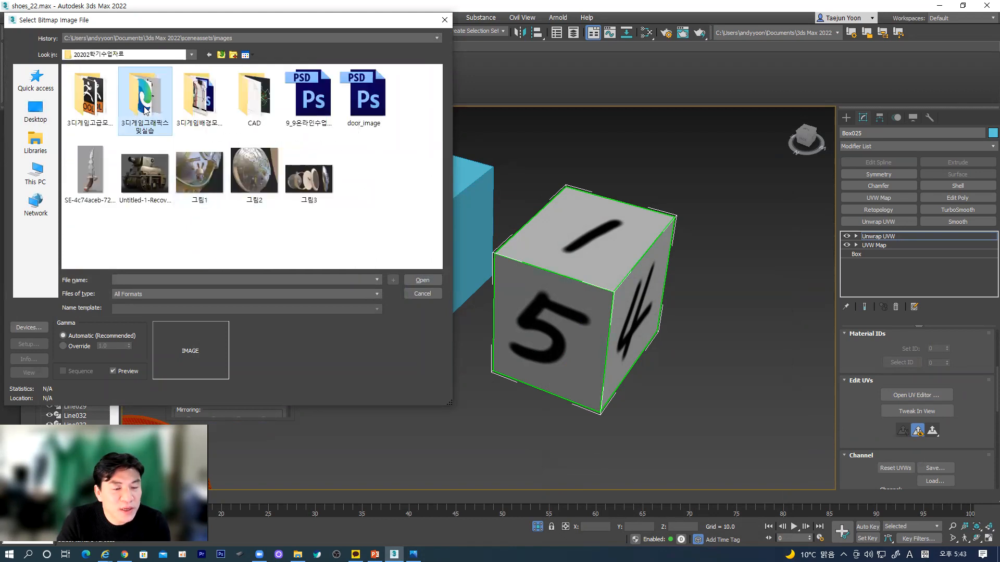
{"action": "double_click", "coordinate": [146, 110]}
- Load the 3D_TEXTURE image from the folder as the background behind the box's UVs
{"action": "scroll", "coordinate": [167, 151], "scroll_direction": "down", "scroll_amount": 6}
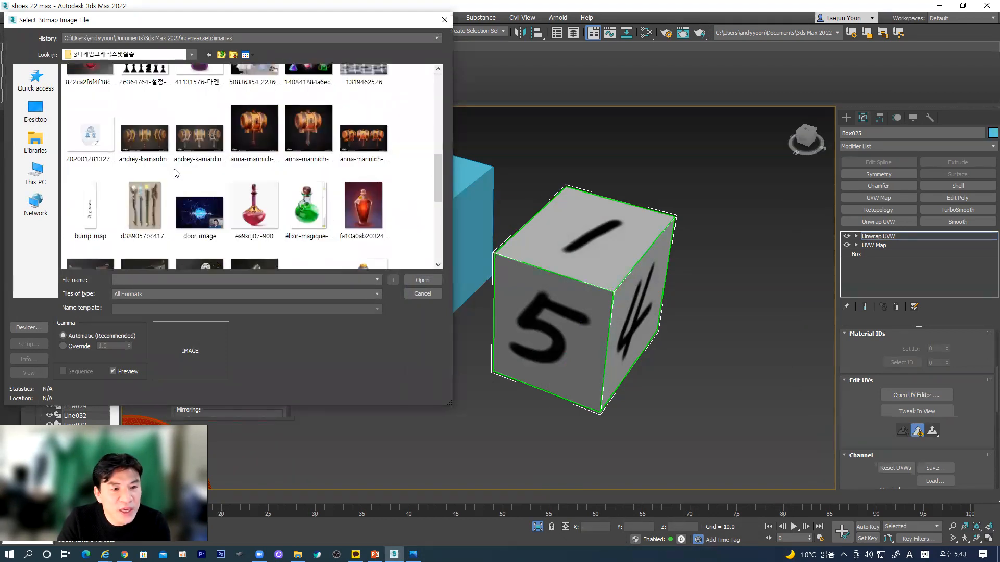
{"action": "scroll", "coordinate": [177, 173], "scroll_direction": "up", "scroll_amount": 2}
{"action": "scroll", "coordinate": [177, 174], "scroll_direction": "down", "scroll_amount": 7}
{"action": "scroll", "coordinate": [177, 173], "scroll_direction": "up", "scroll_amount": 6}
{"action": "left_click", "coordinate": [205, 88]}
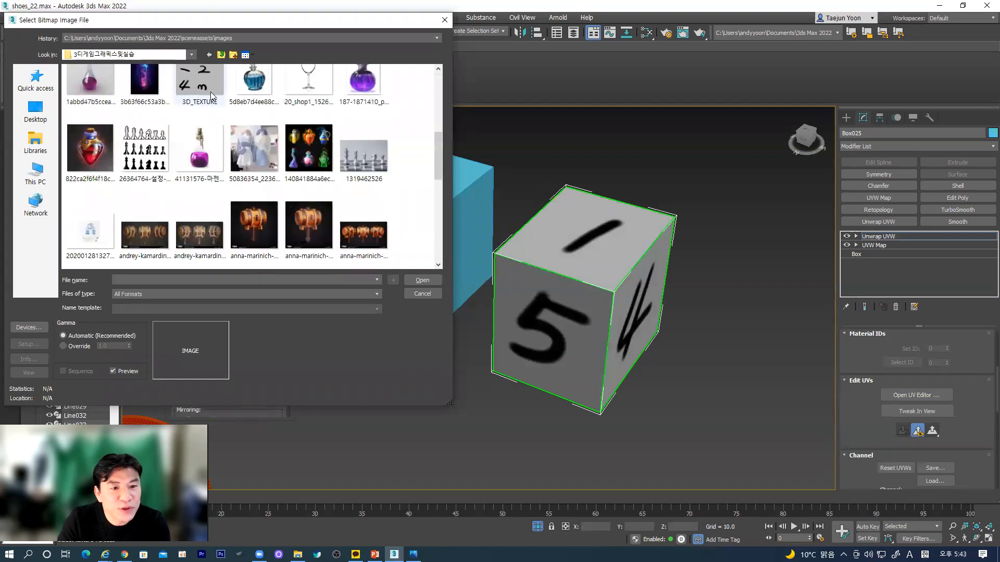
{"action": "left_click", "coordinate": [420, 280]}
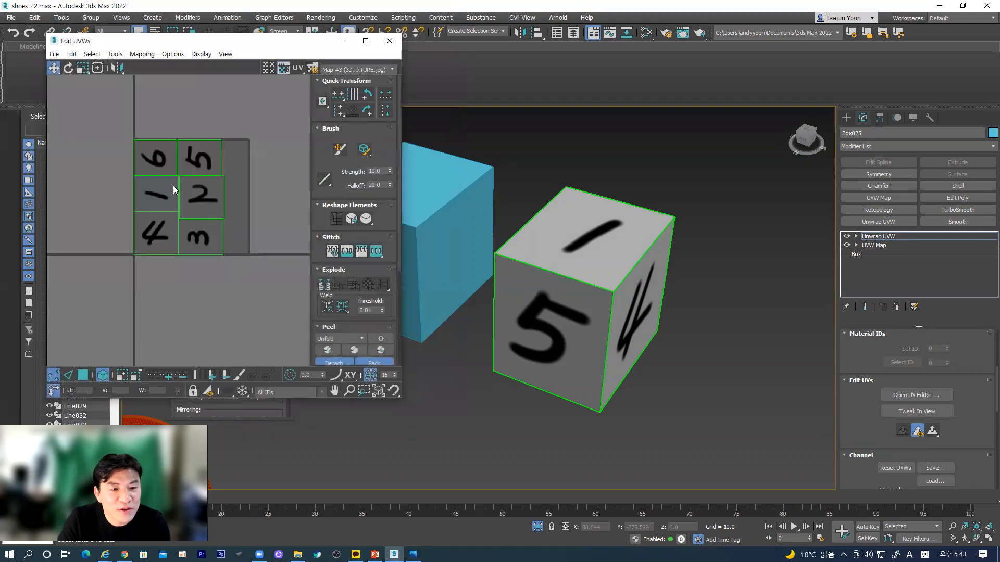
{"action": "scroll", "coordinate": [173, 186], "scroll_direction": "up", "scroll_amount": 3}
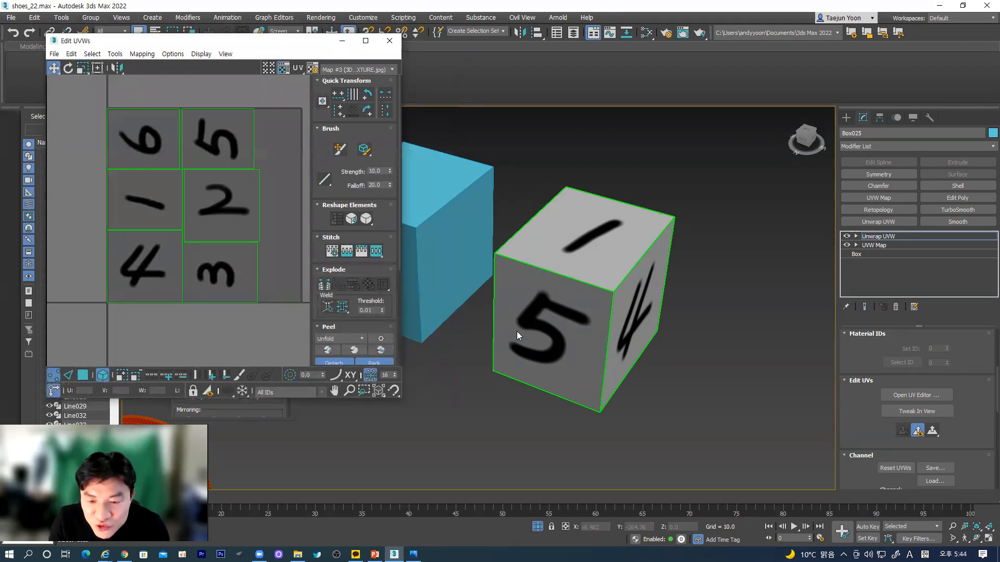
- Remove the 3D_TEXTURE.jpg map from the UV Editor's texture list
{"action": "left_click", "coordinate": [340, 69]}
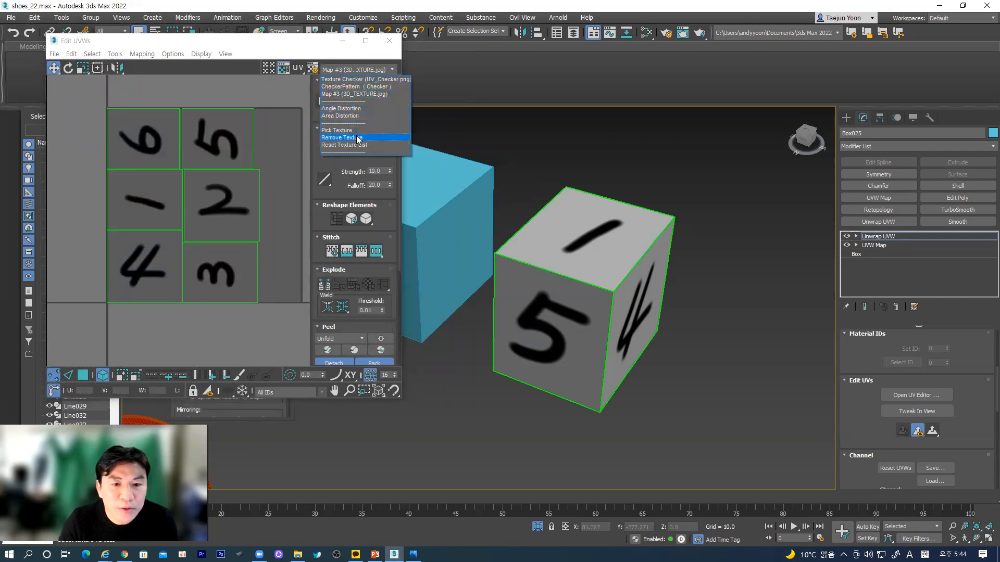
{"action": "left_click", "coordinate": [358, 139]}
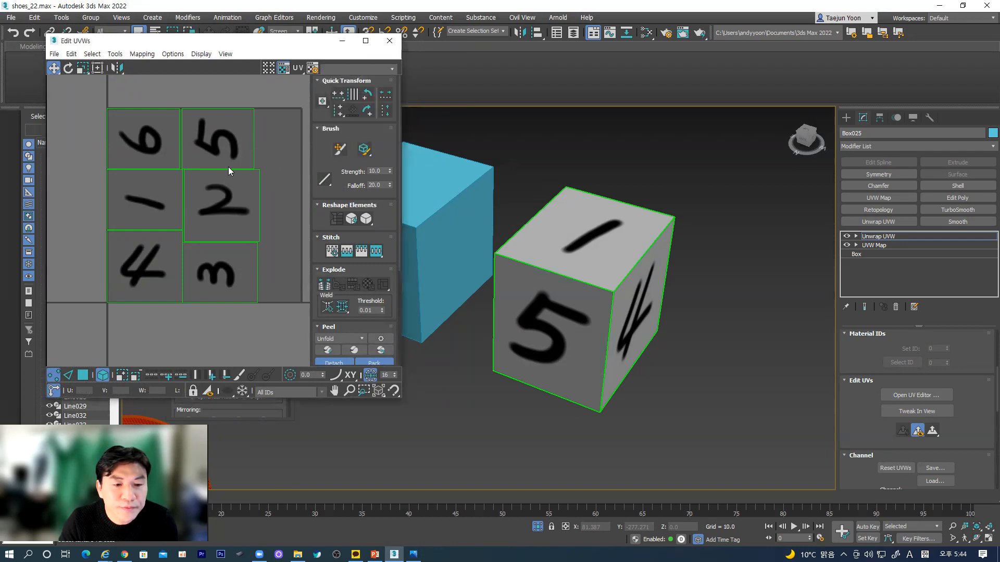
{"action": "left_click", "coordinate": [338, 70]}
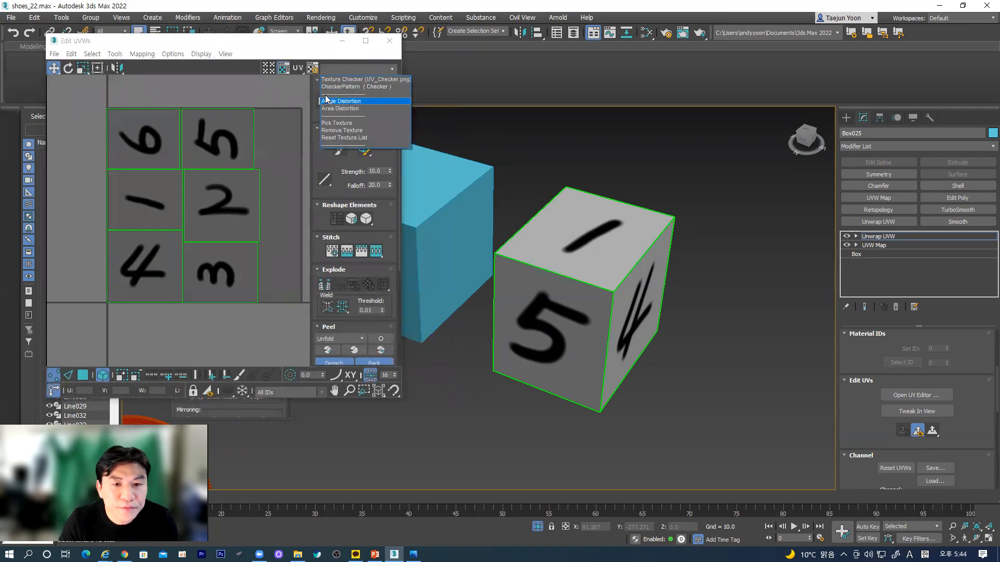
{"action": "left_click", "coordinate": [341, 124]}
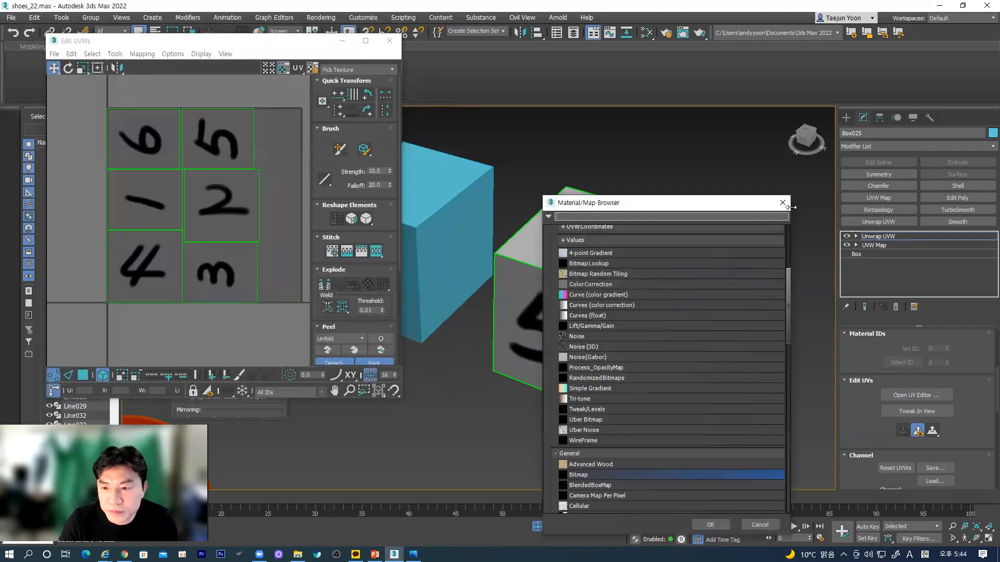
{"action": "left_click", "coordinate": [784, 205]}
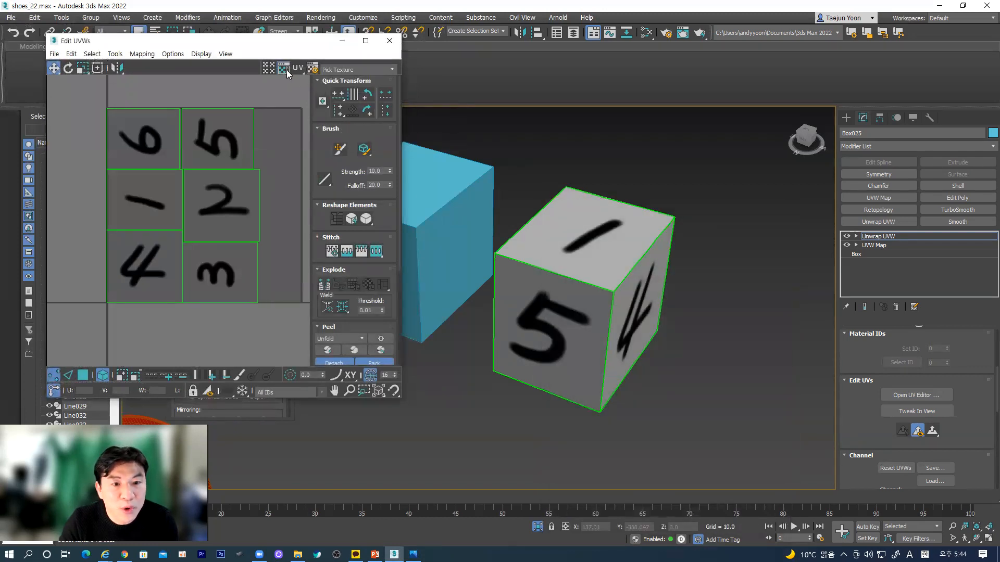
- Hide the background map in the UV Editor and enlarge the editor window
{"action": "left_click", "coordinate": [284, 70]}
{"action": "left_click", "coordinate": [284, 69]}
{"action": "left_click", "coordinate": [284, 69]}
{"action": "left_click", "coordinate": [284, 70]}
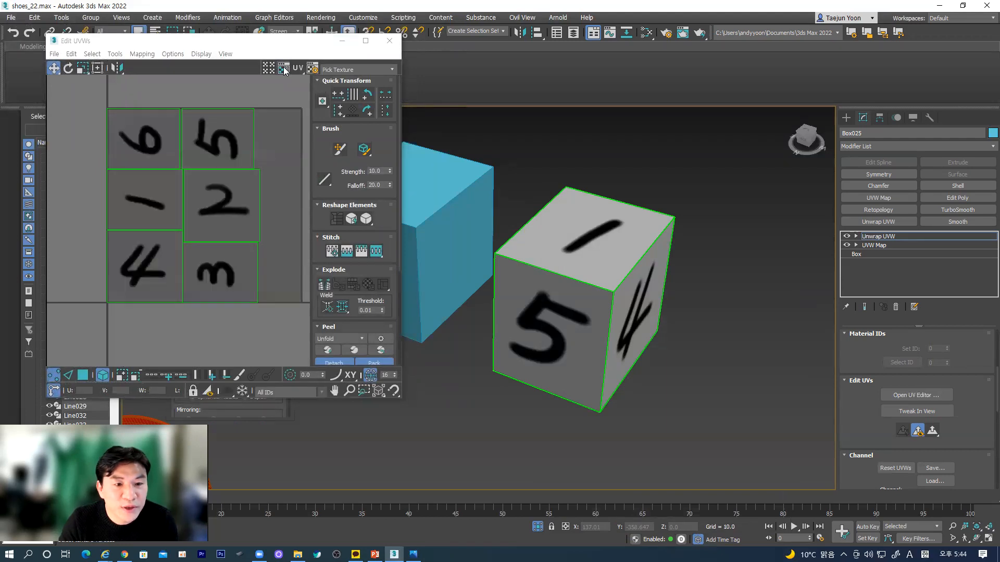
{"action": "left_click", "coordinate": [284, 69]}
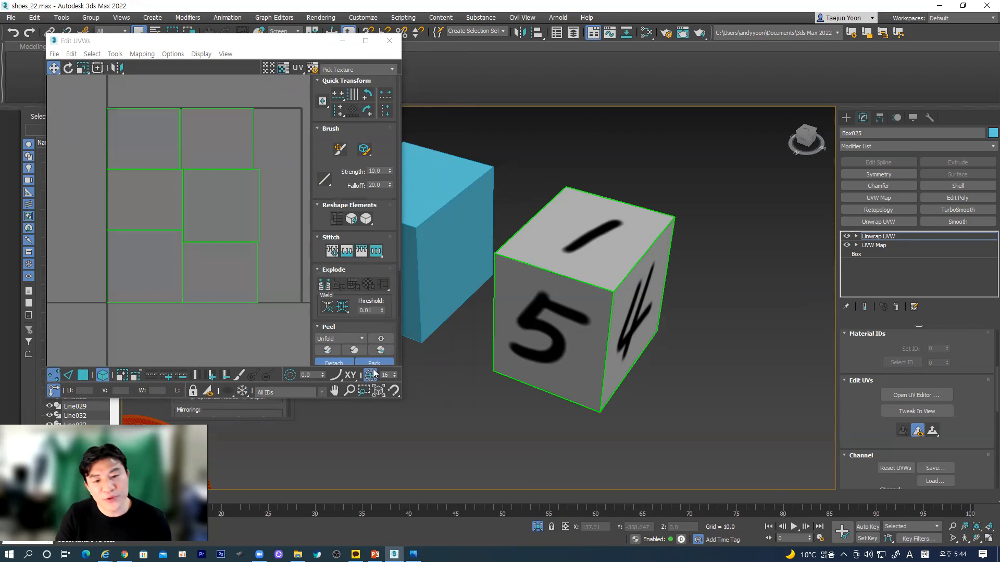
{"action": "left_click", "coordinate": [402, 400]}
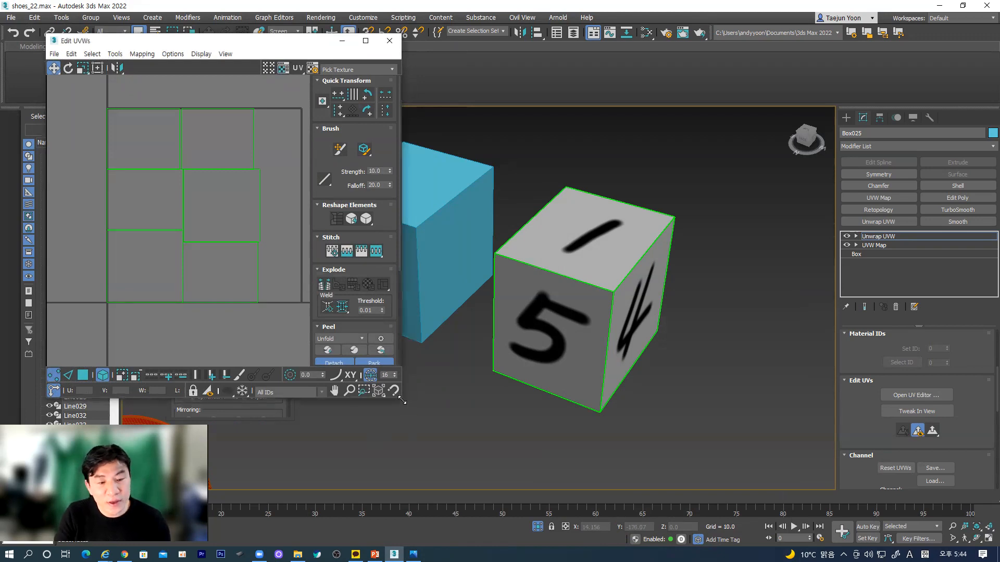
{"action": "left_click_drag", "start_coordinate": [402, 400], "coordinate": [478, 461]}
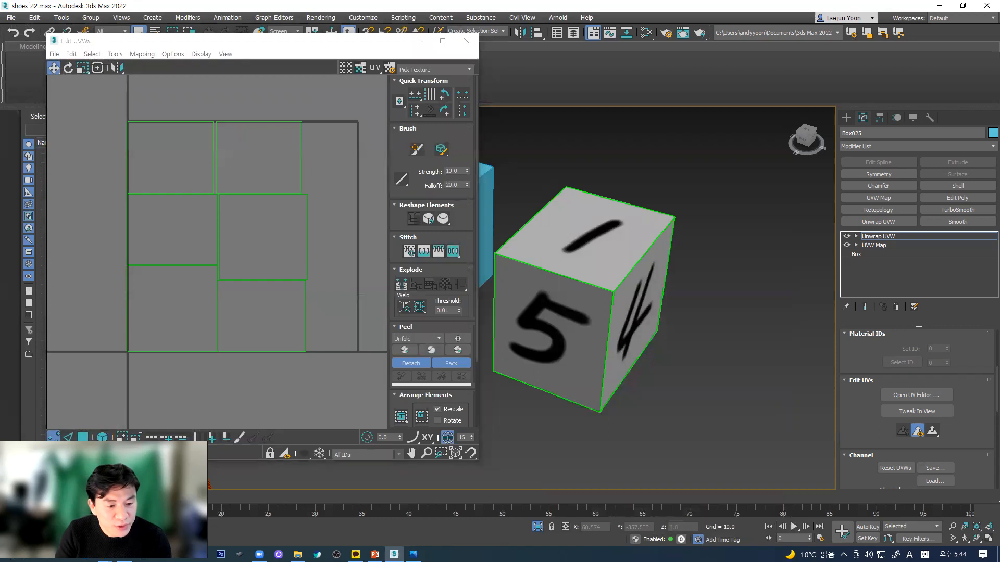
- Select individual edges of the face numbered 6 in Edge mode to examine how UV edges correspond to box edges
{"action": "left_click", "coordinate": [68, 438]}
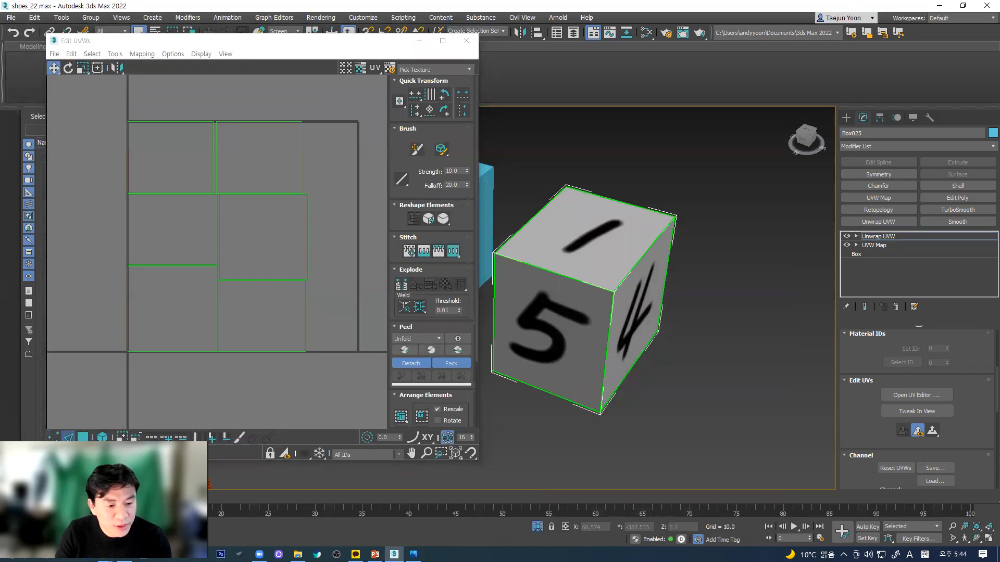
{"action": "left_click", "coordinate": [174, 123]}
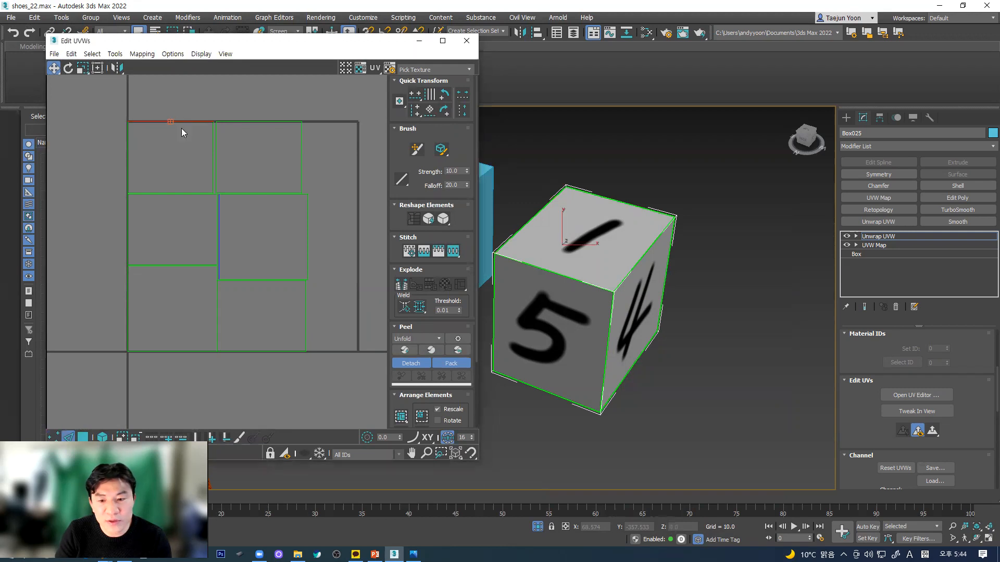
{"action": "middle_click_drag", "start_coordinate": [614, 257], "coordinate": [624, 285], "text": "alt"}
{"action": "scroll", "coordinate": [624, 285], "scroll_direction": "up", "scroll_amount": 5}
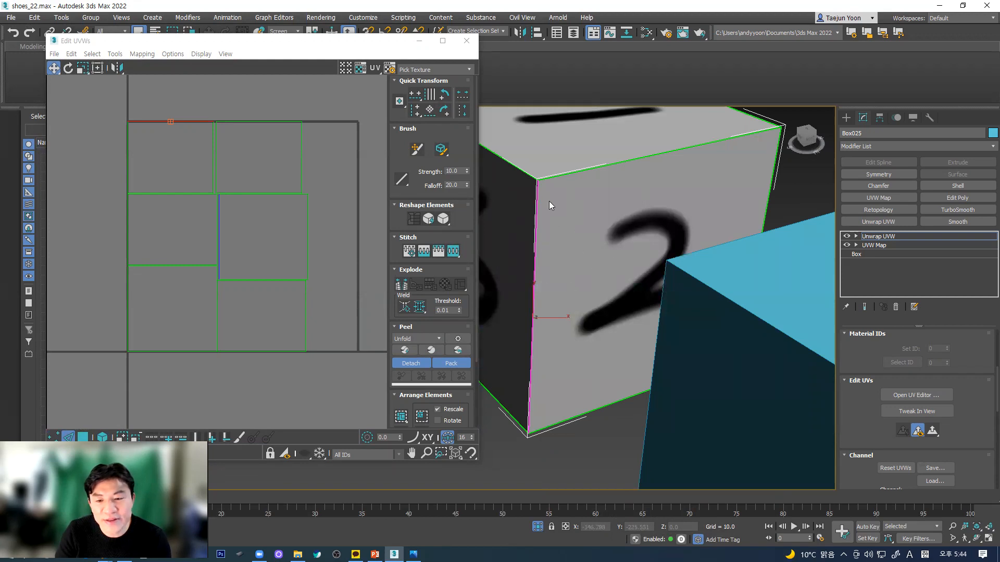
{"action": "middle_click_drag", "start_coordinate": [504, 213], "coordinate": [525, 213], "text": "alt"}
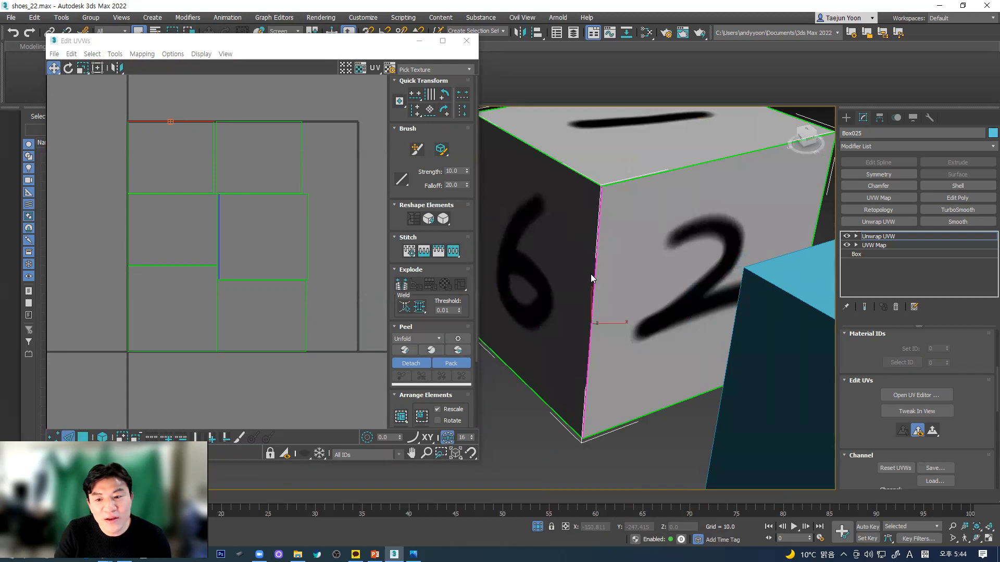
{"action": "left_click", "coordinate": [128, 152]}
{"action": "middle_click_drag", "start_coordinate": [581, 194], "coordinate": [611, 194]}
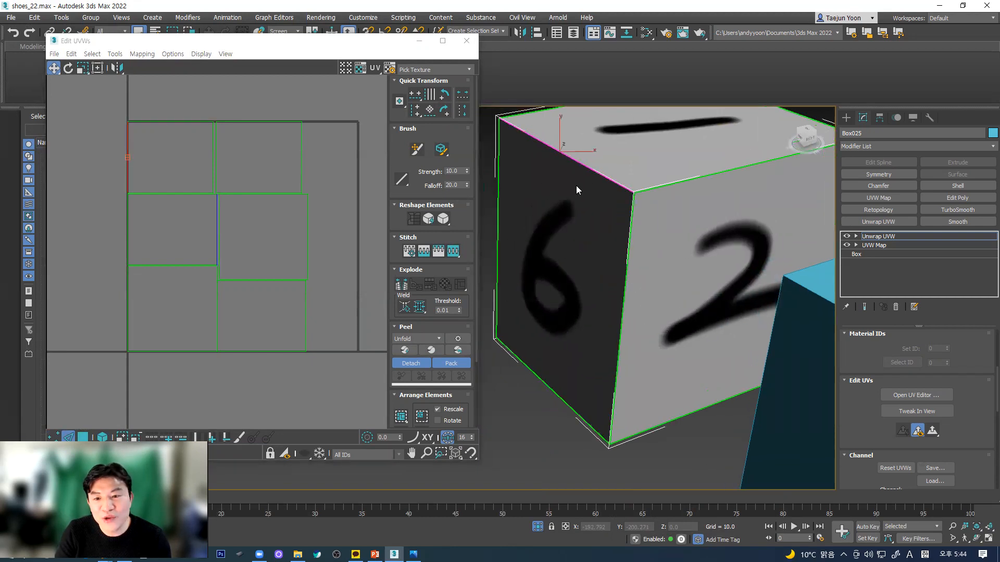
{"action": "left_click", "coordinate": [534, 372]}
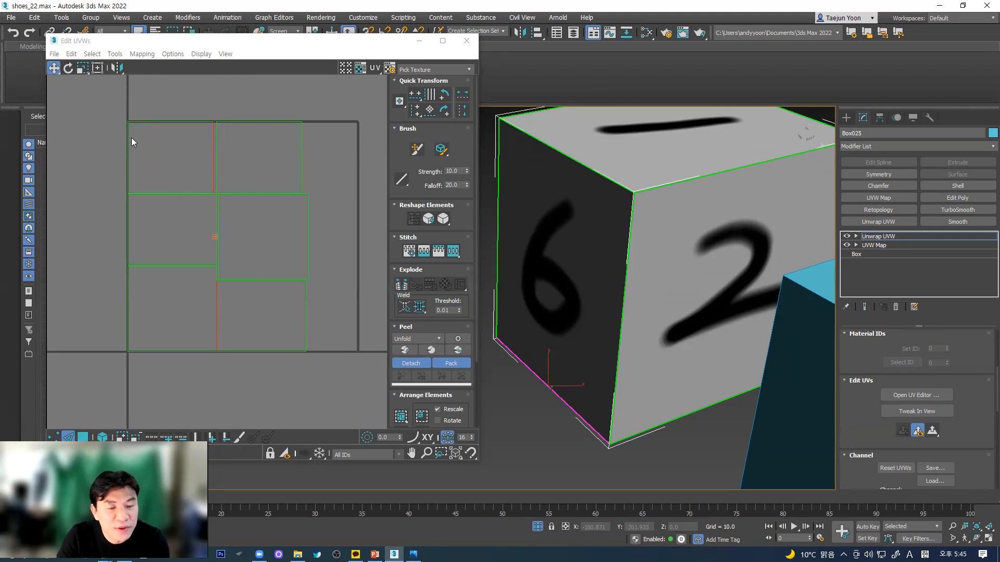
- Select the UV polygon of the face numbered 6 in Polygon mode and rotate it by 90 degrees
{"action": "left_click", "coordinate": [83, 437]}
{"action": "left_click", "coordinate": [167, 152]}
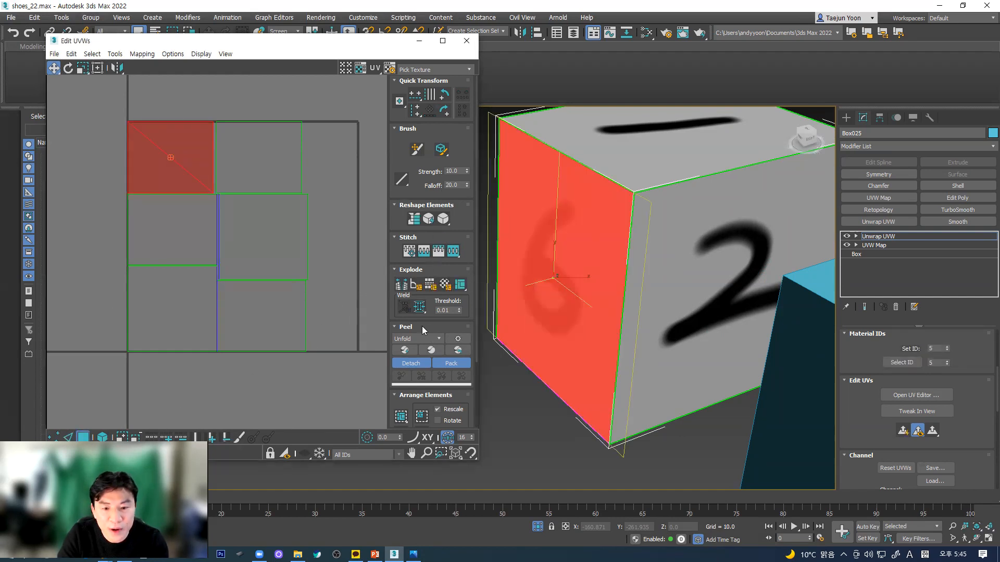
{"action": "left_click", "coordinate": [444, 94]}
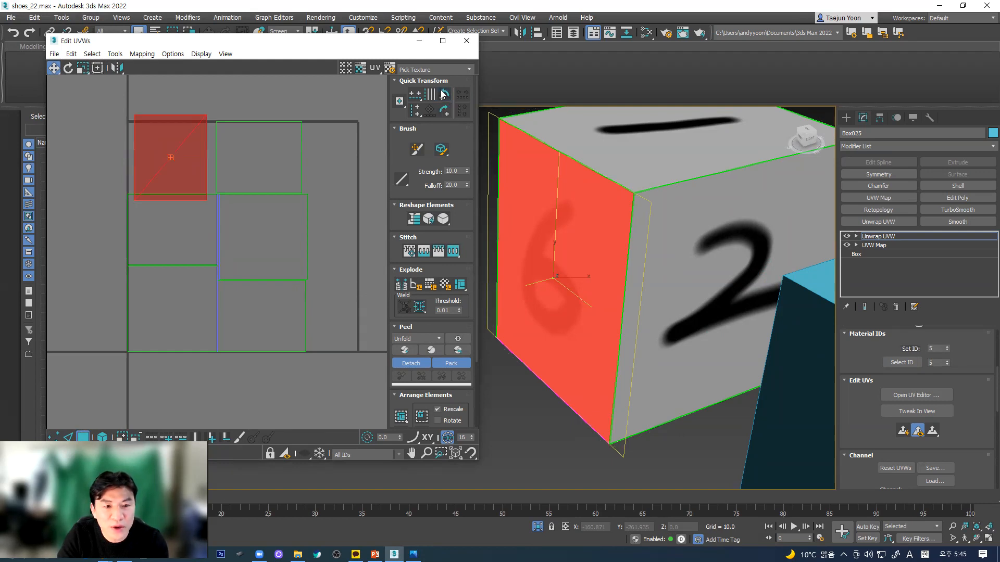
{"action": "left_click", "coordinate": [443, 93]}
{"action": "left_click", "coordinate": [444, 94]}
{"action": "left_click", "coordinate": [443, 94]}
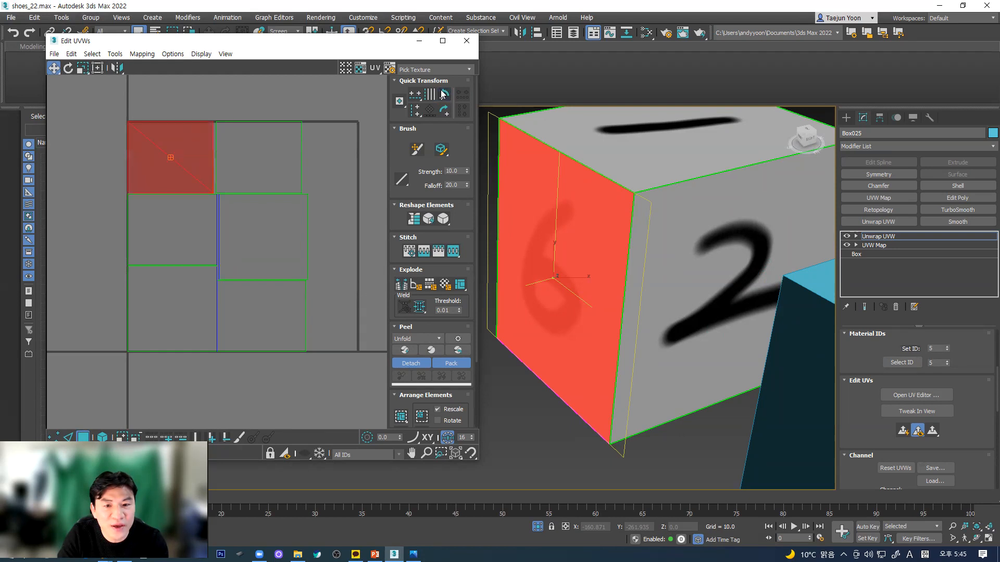
{"action": "left_click", "coordinate": [443, 94]}
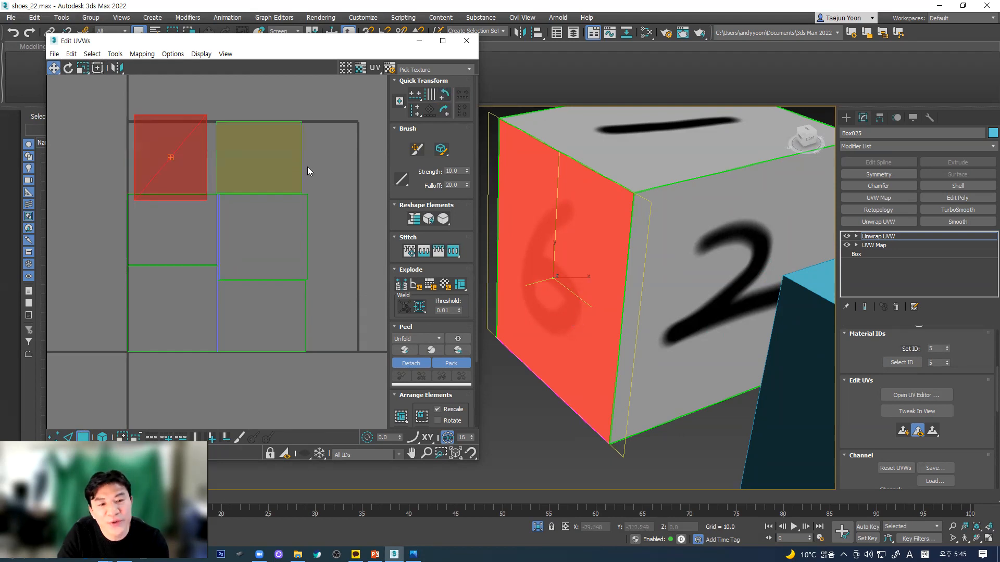
- Move the rotated UV polygon out of the layout to the left of the UV square and deselect it
{"action": "left_click_drag", "start_coordinate": [188, 152], "coordinate": [100, 141]}
{"action": "middle_click_drag", "start_coordinate": [170, 144], "coordinate": [206, 159]}
{"action": "left_click", "coordinate": [177, 101]}
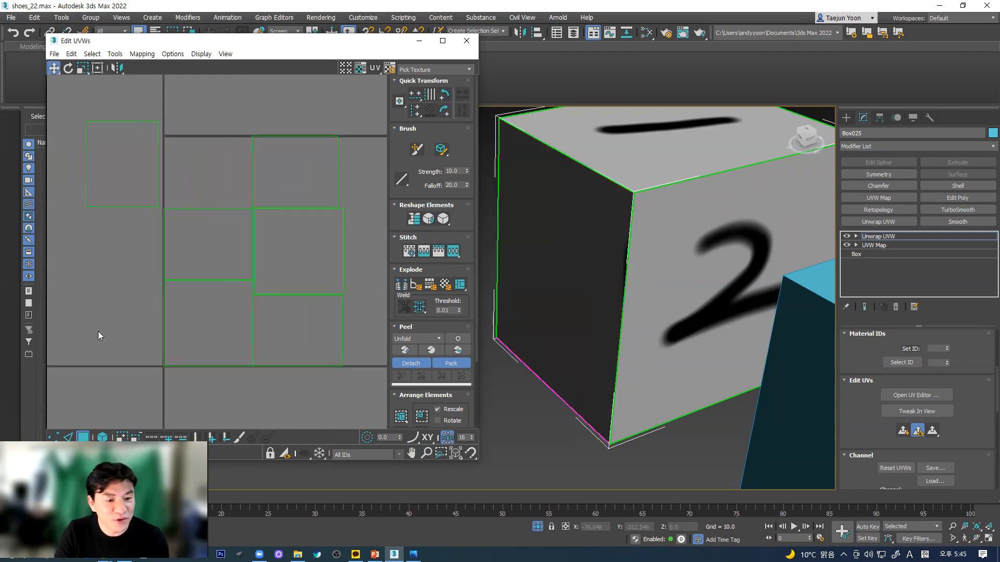
- Select the top edge of the moved UV polygon in Edge mode
{"action": "left_click", "coordinate": [68, 437]}
{"action": "left_click", "coordinate": [118, 122]}
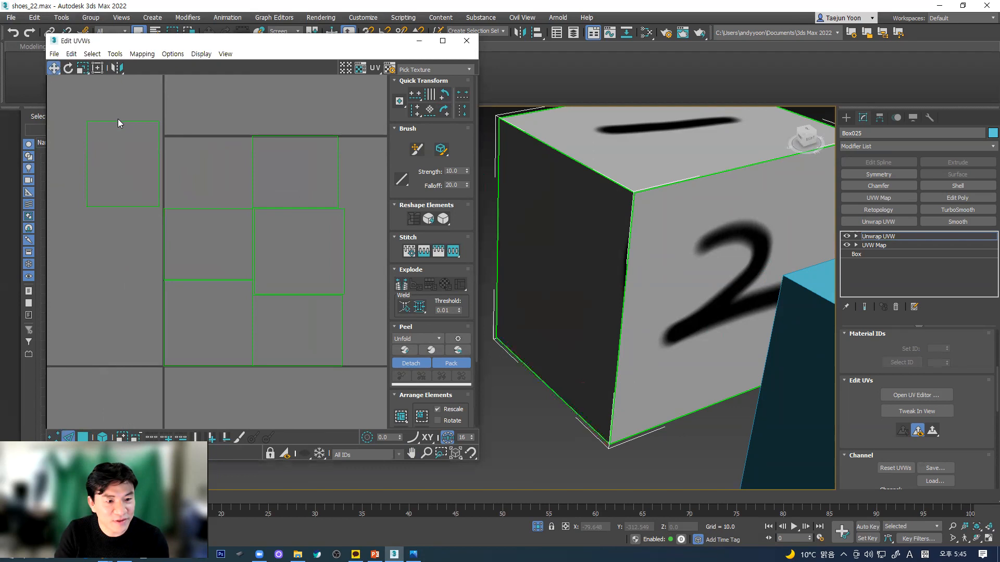
{"action": "left_click", "coordinate": [119, 122]}
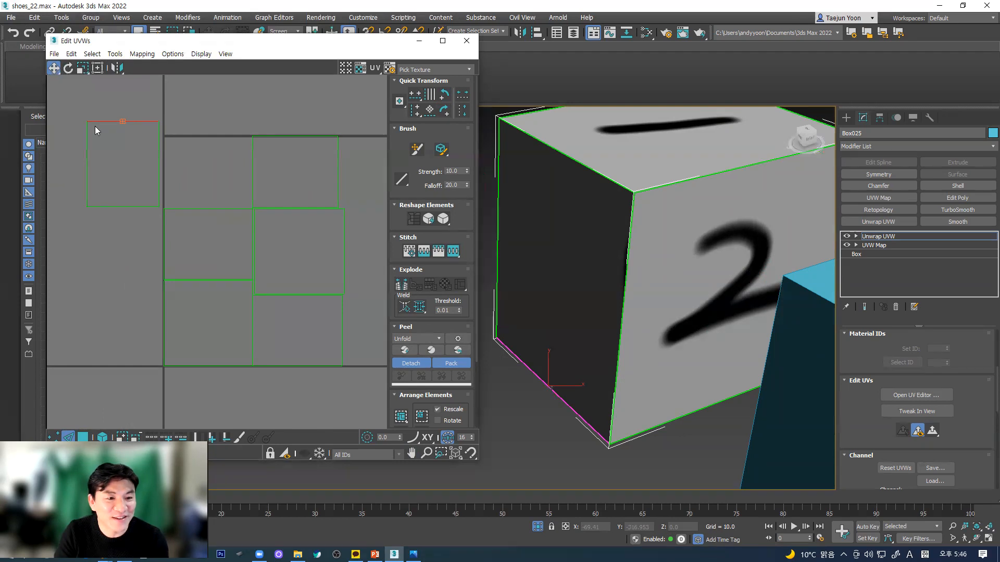
- Rotate the moved UV polygon of the face numbered 6 by 180 degrees in Polygon mode and deselect it
{"action": "left_click", "coordinate": [102, 438]}
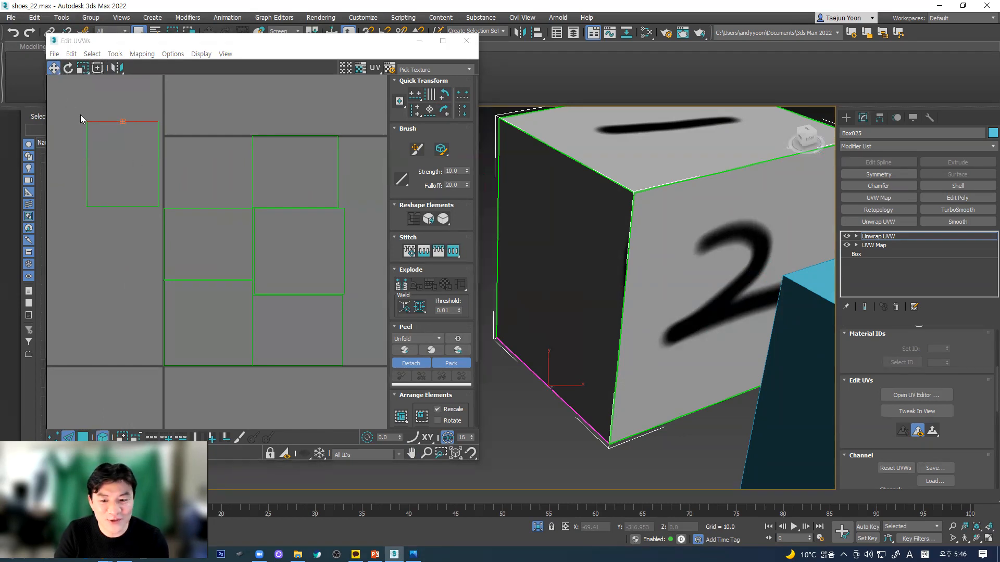
{"action": "left_click_drag", "start_coordinate": [63, 99], "coordinate": [161, 222]}
{"action": "left_click", "coordinate": [292, 106]}
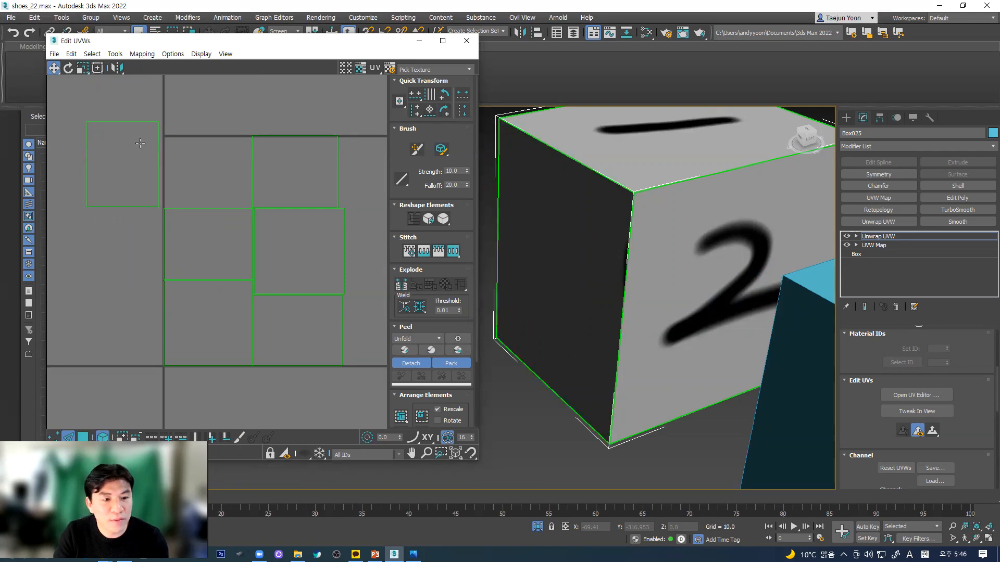
{"action": "left_click", "coordinate": [118, 150]}
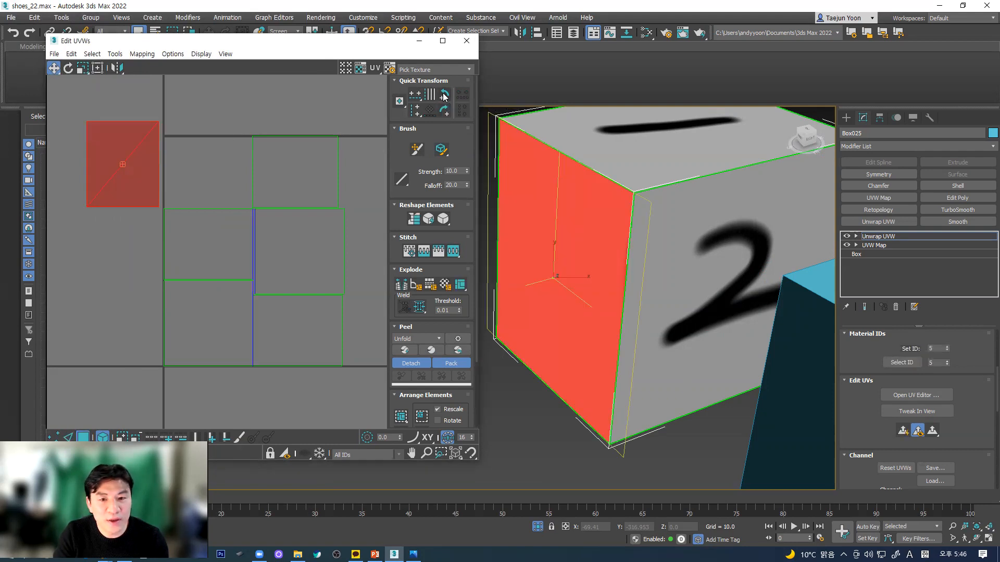
{"action": "left_click", "coordinate": [443, 109]}
{"action": "left_click", "coordinate": [443, 110]}
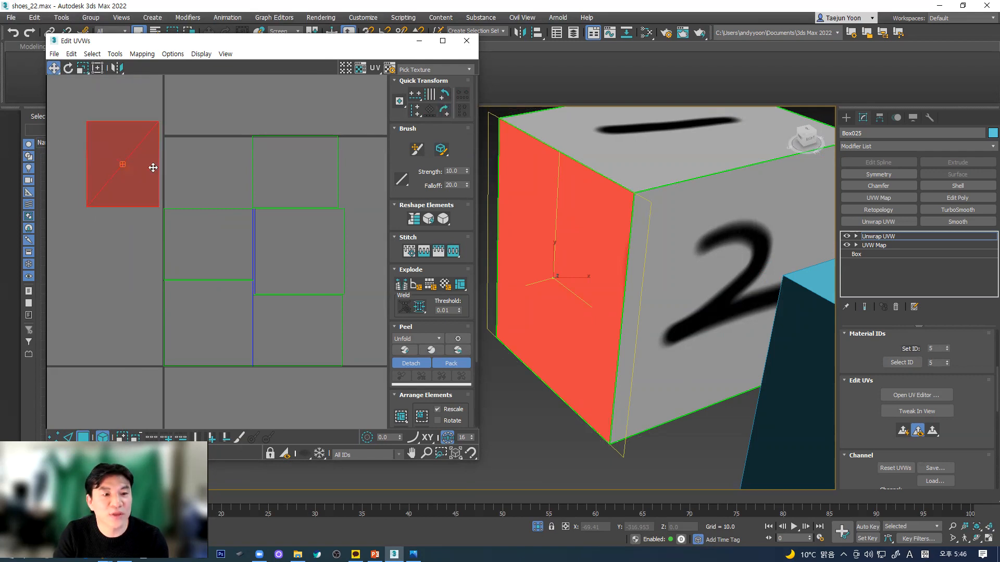
{"action": "left_click", "coordinate": [137, 101]}
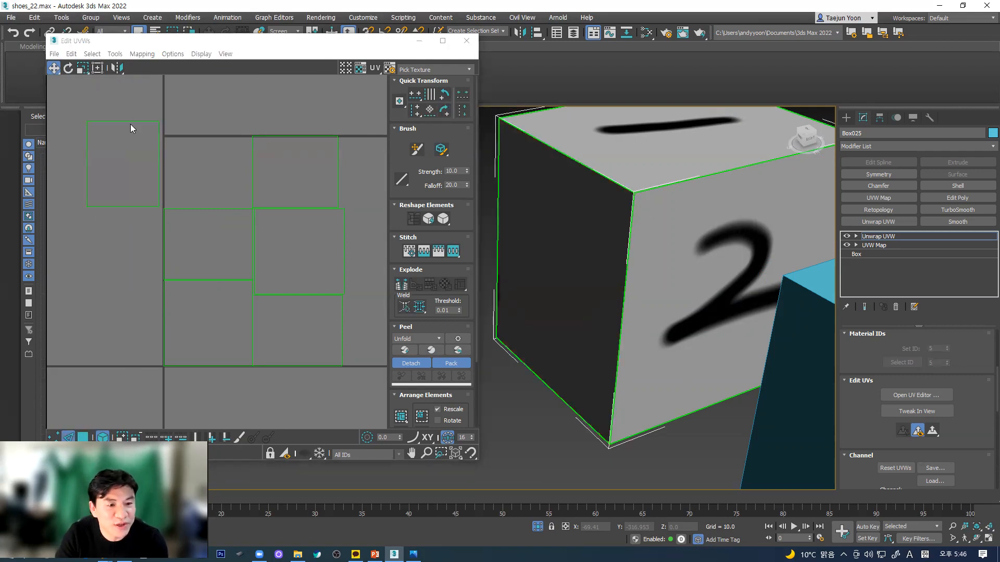
- Select the top edge of the rotated UV polygon in Edge mode to check its matching box edge
{"action": "left_click", "coordinate": [130, 122]}
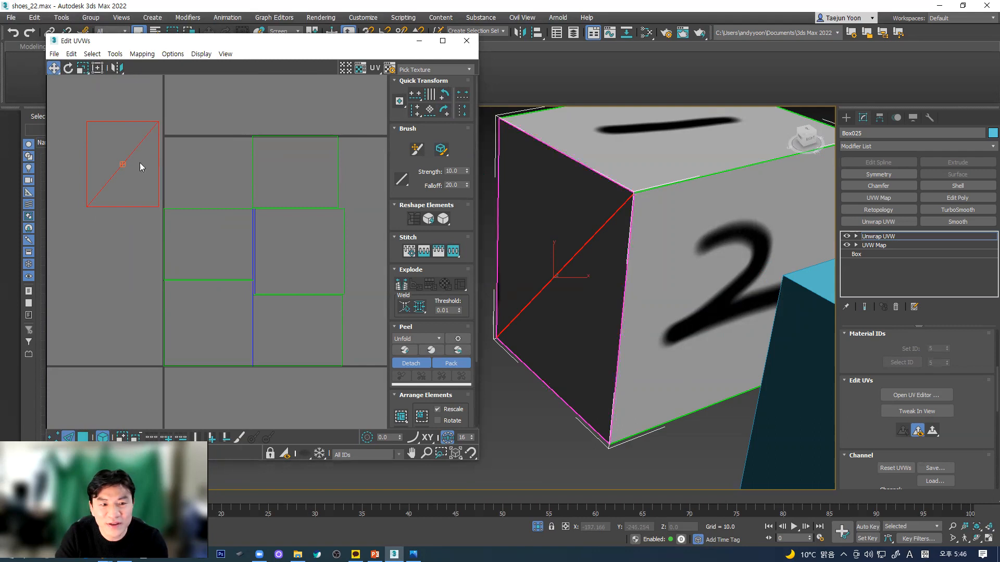
{"action": "left_click", "coordinate": [112, 246]}
{"action": "left_click", "coordinate": [123, 121]}
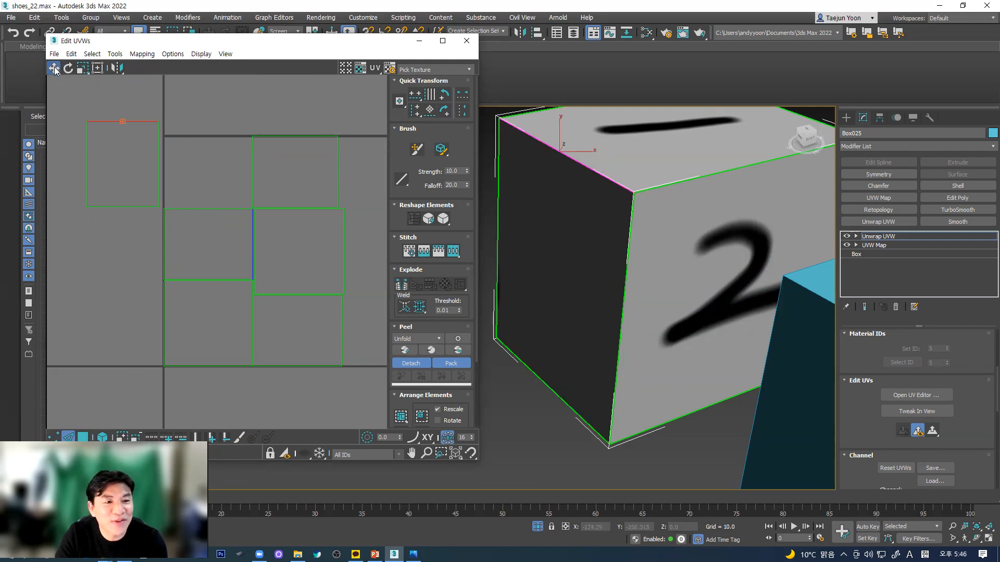
- Select all edges of the rotated UV polygon and move it just above the UV square, aligned with the square's left border
{"action": "left_click_drag", "start_coordinate": [77, 108], "coordinate": [162, 216]}
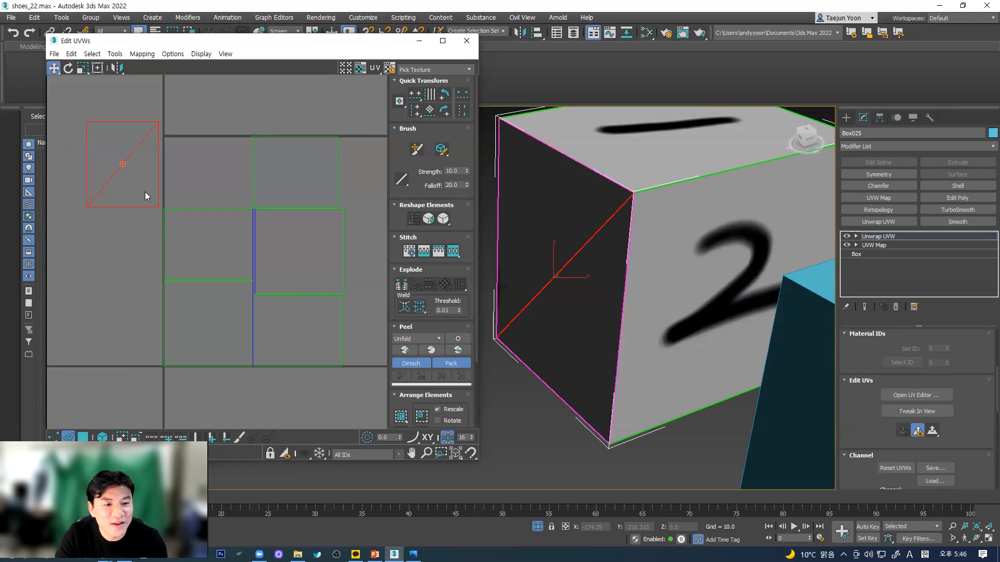
{"action": "left_click_drag", "start_coordinate": [121, 165], "coordinate": [201, 165]}
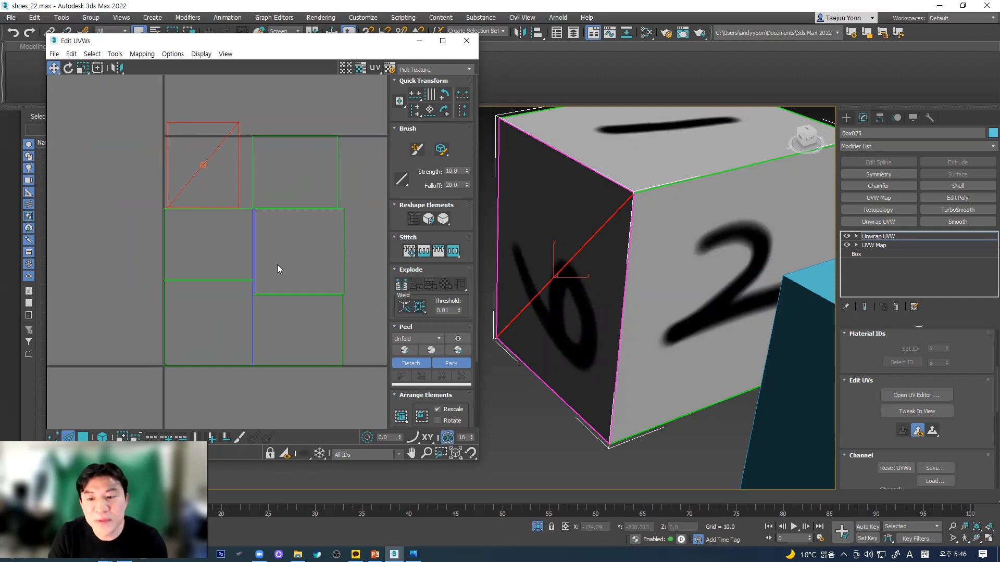
{"action": "middle_click_drag", "start_coordinate": [262, 164], "coordinate": [255, 273]}
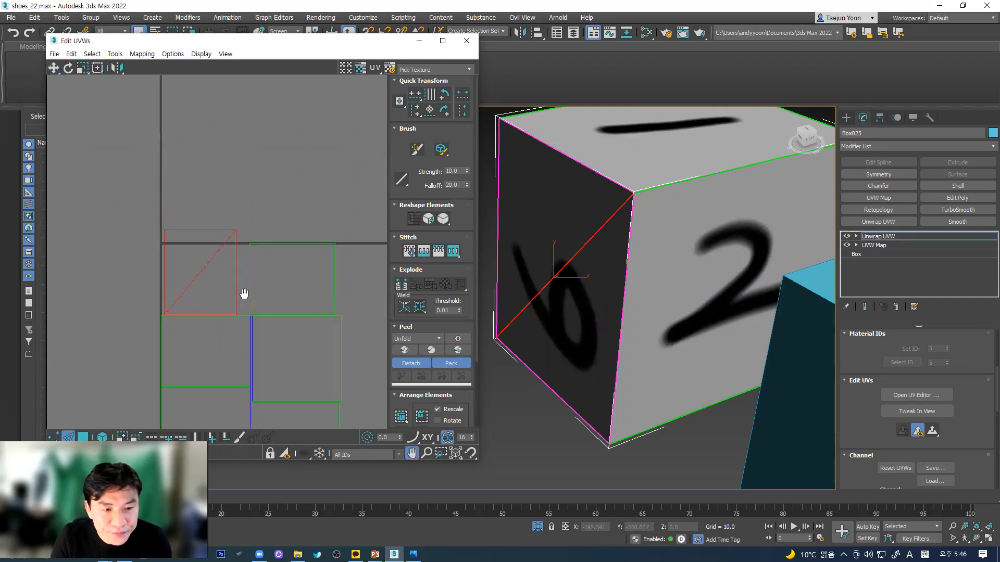
{"action": "left_click_drag", "start_coordinate": [200, 272], "coordinate": [199, 178]}
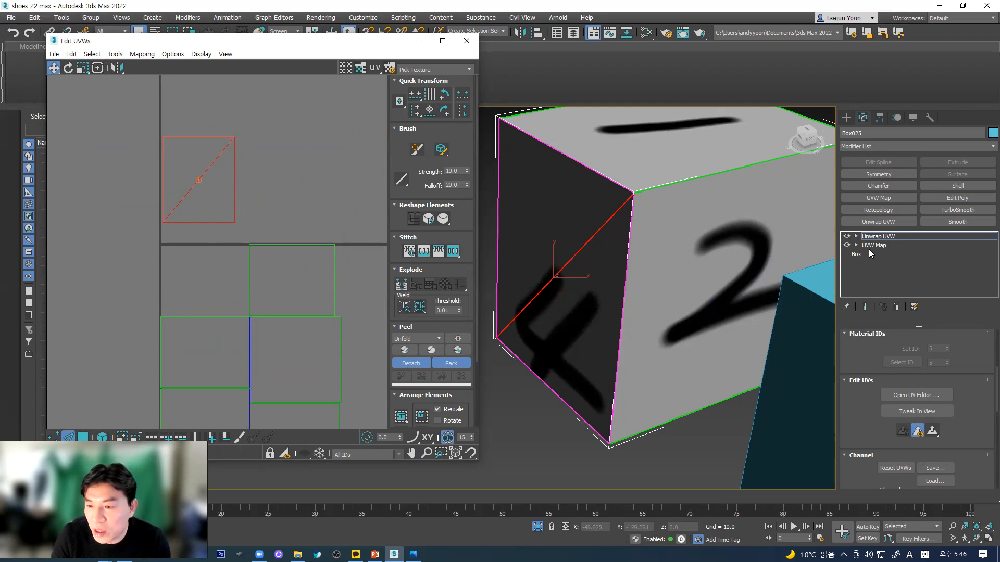
- Select the box face numbered 2 in Polygon mode and move its UV polygon beside the one above the UV square
{"action": "middle_click_drag", "start_coordinate": [758, 235], "coordinate": [828, 298], "text": "alt"}
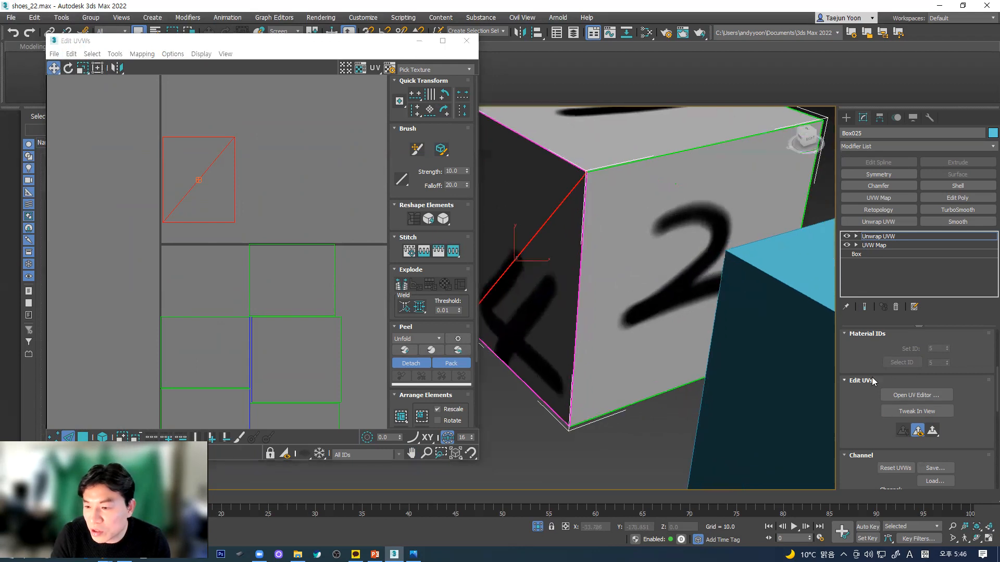
{"action": "scroll", "coordinate": [872, 382], "scroll_direction": "up", "scroll_amount": 5}
{"action": "left_click", "coordinate": [915, 353]}
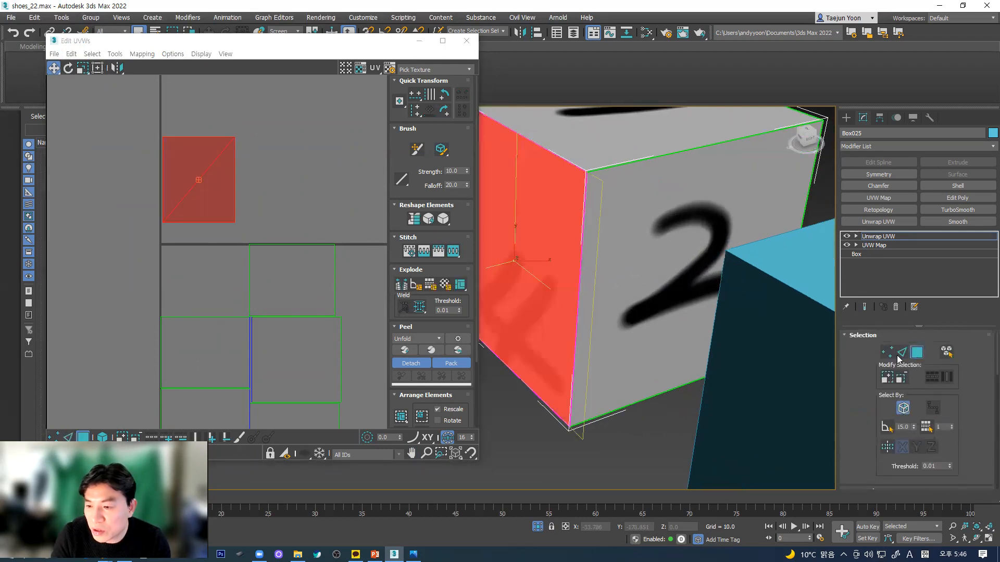
{"action": "left_click", "coordinate": [701, 228]}
{"action": "left_click_drag", "start_coordinate": [285, 338], "coordinate": [277, 153]}
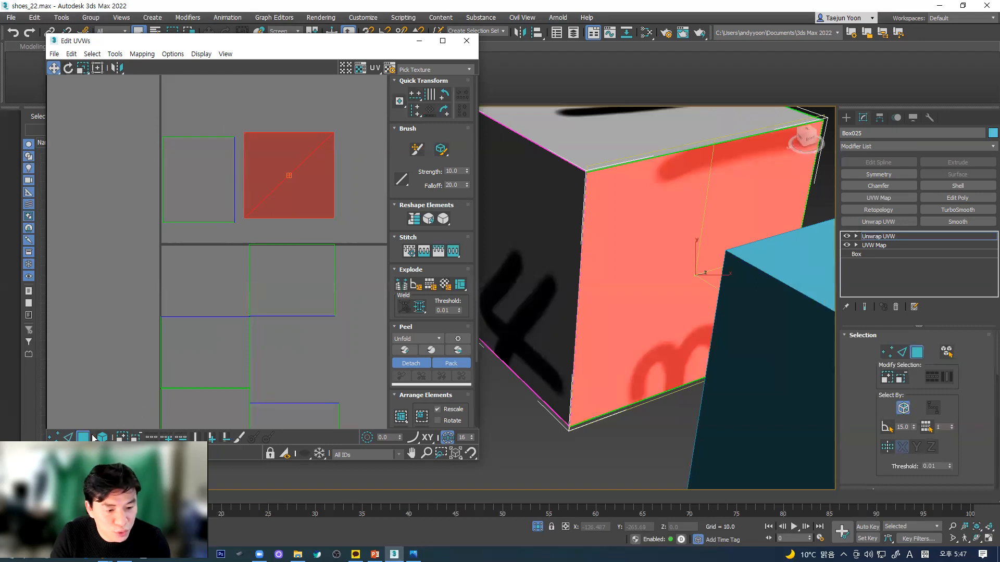
- Stitch the two UV polygons above the UV square along their shared vertical edge and deselect it
{"action": "left_click", "coordinate": [68, 437]}
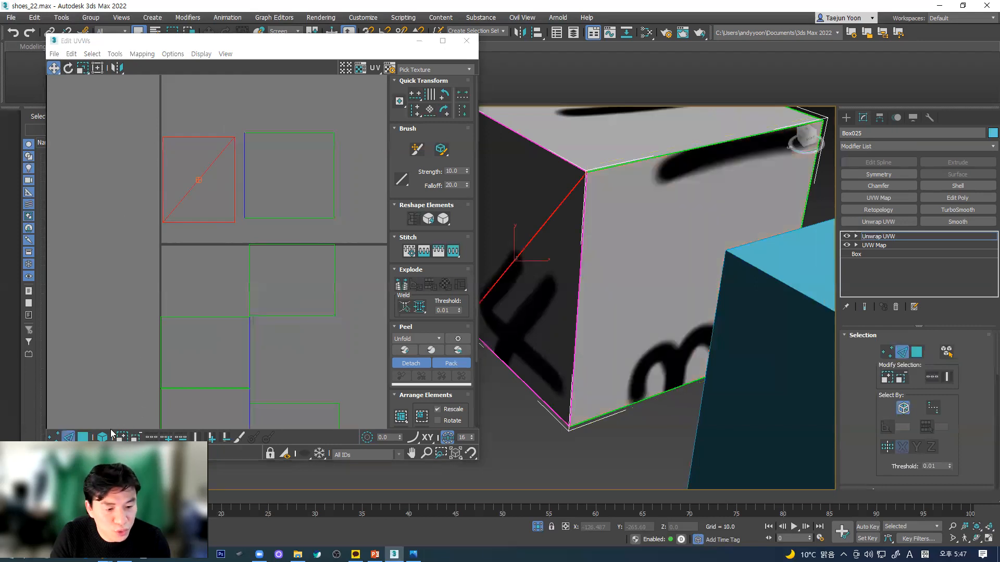
{"action": "left_click_drag", "start_coordinate": [234, 173], "coordinate": [234, 173]}
{"action": "left_click", "coordinate": [237, 173]}
{"action": "left_click", "coordinate": [234, 177]}
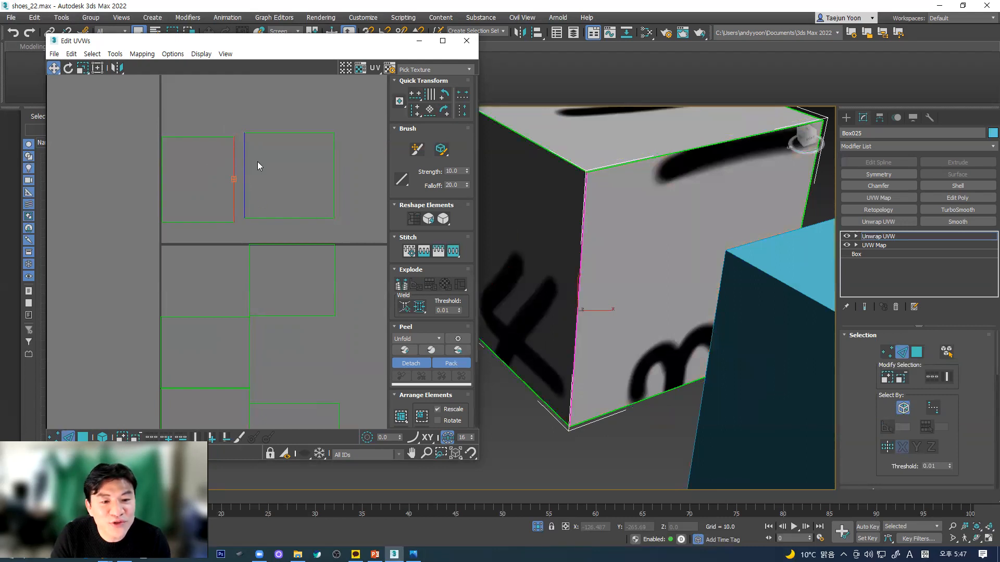
{"action": "scroll", "coordinate": [254, 196], "scroll_direction": "up", "scroll_amount": 4}
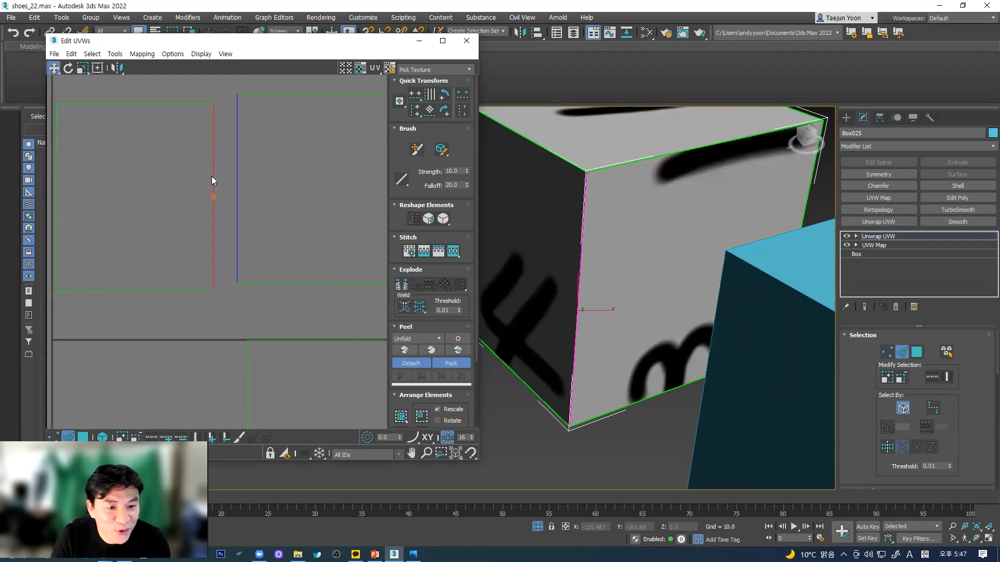
{"action": "right_click", "coordinate": [214, 178]}
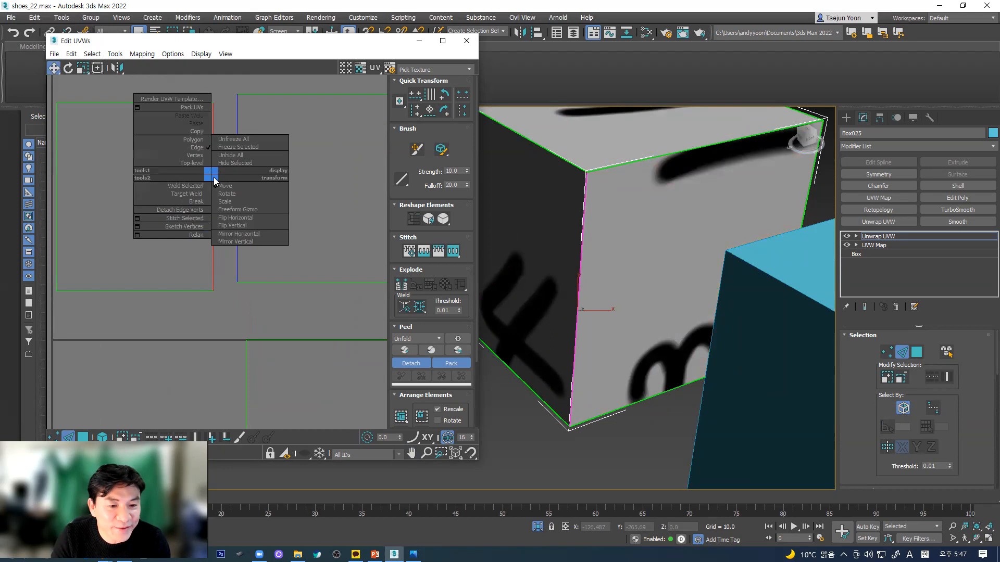
{"action": "left_click", "coordinate": [187, 216]}
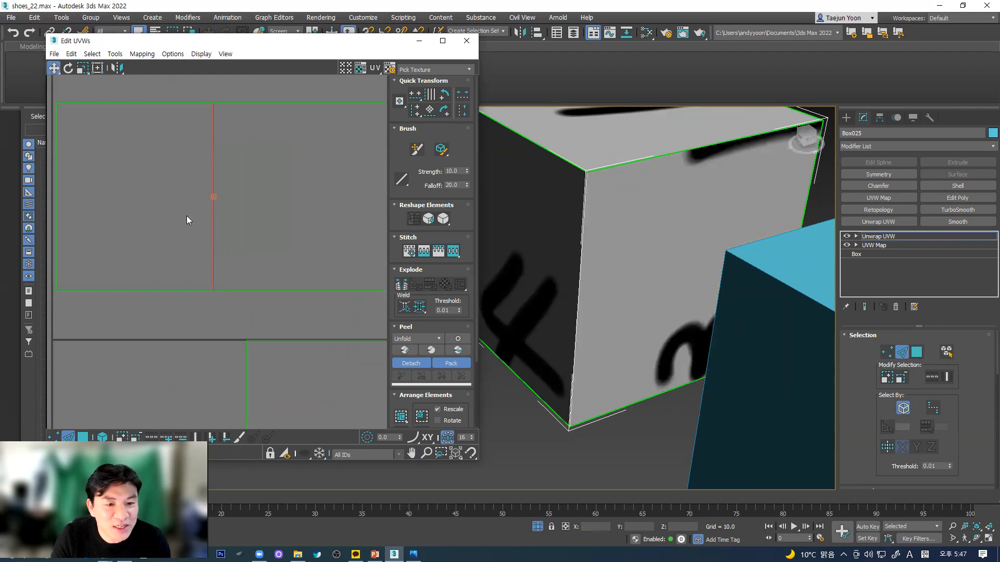
{"action": "scroll", "coordinate": [188, 237], "scroll_direction": "down", "scroll_amount": 2}
{"action": "left_click", "coordinate": [340, 240]}
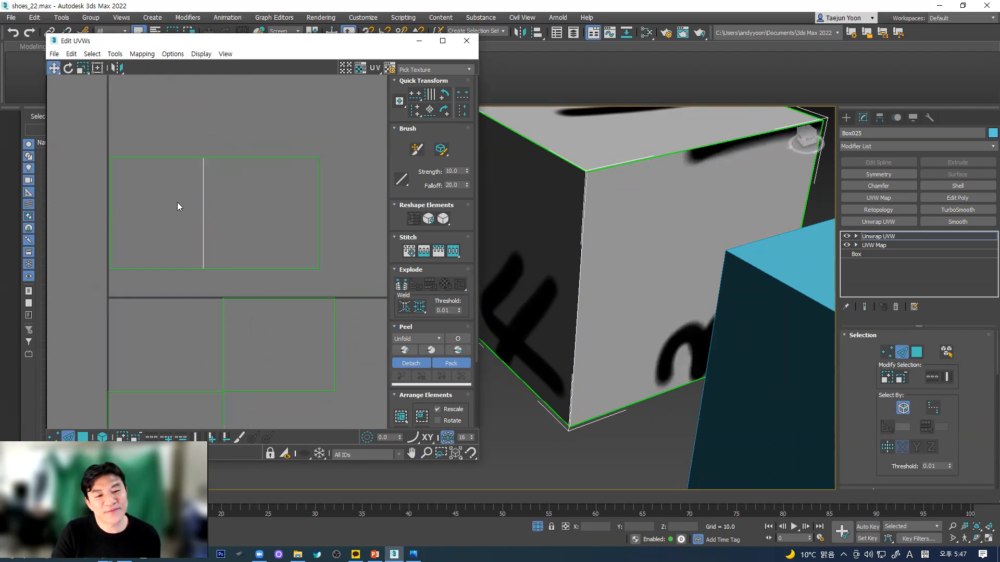
- Select the two adjacent box side faces individually and together to examine how they match the stitched UV polygons
{"action": "scroll", "coordinate": [217, 186], "scroll_direction": "down", "scroll_amount": 2}
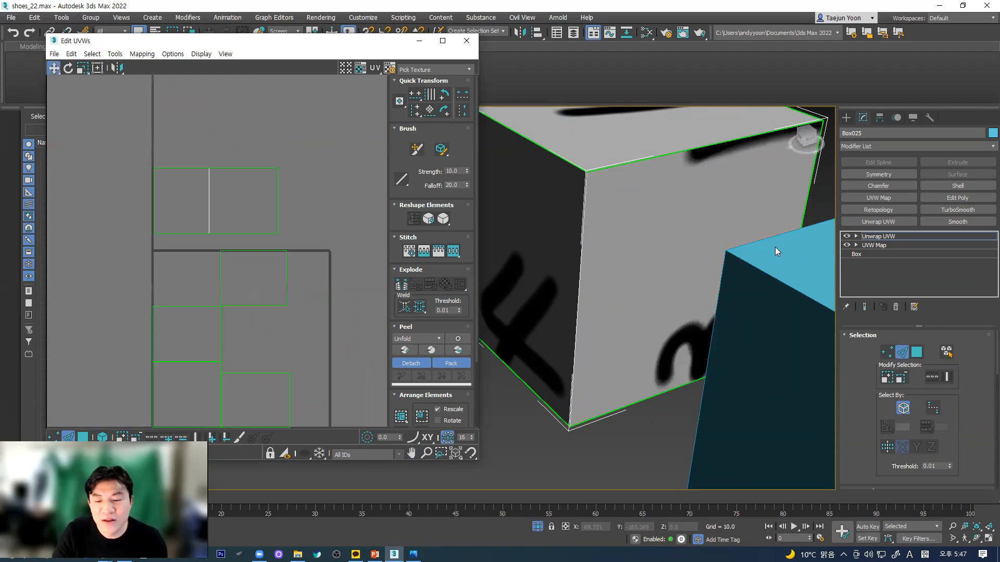
{"action": "middle_click_drag", "start_coordinate": [646, 250], "coordinate": [639, 276]}
{"action": "scroll", "coordinate": [639, 280], "scroll_direction": "down", "scroll_amount": 5}
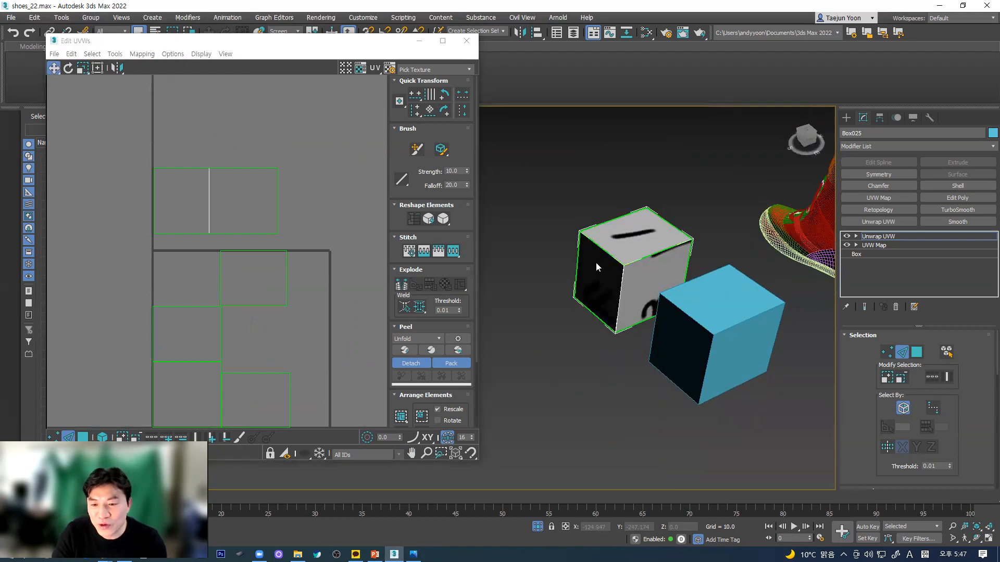
{"action": "middle_click_drag", "start_coordinate": [682, 274], "coordinate": [620, 305], "text": "alt"}
{"action": "scroll", "coordinate": [628, 291], "scroll_direction": "up", "scroll_amount": 5}
{"action": "left_click", "coordinate": [917, 352]}
{"action": "left_click", "coordinate": [700, 312]}
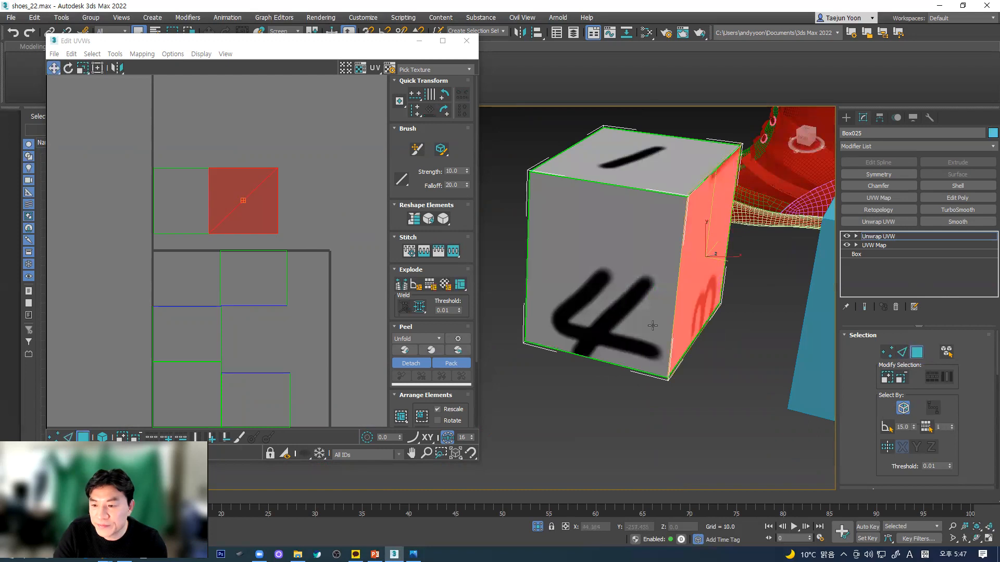
{"action": "left_click", "coordinate": [606, 237]}
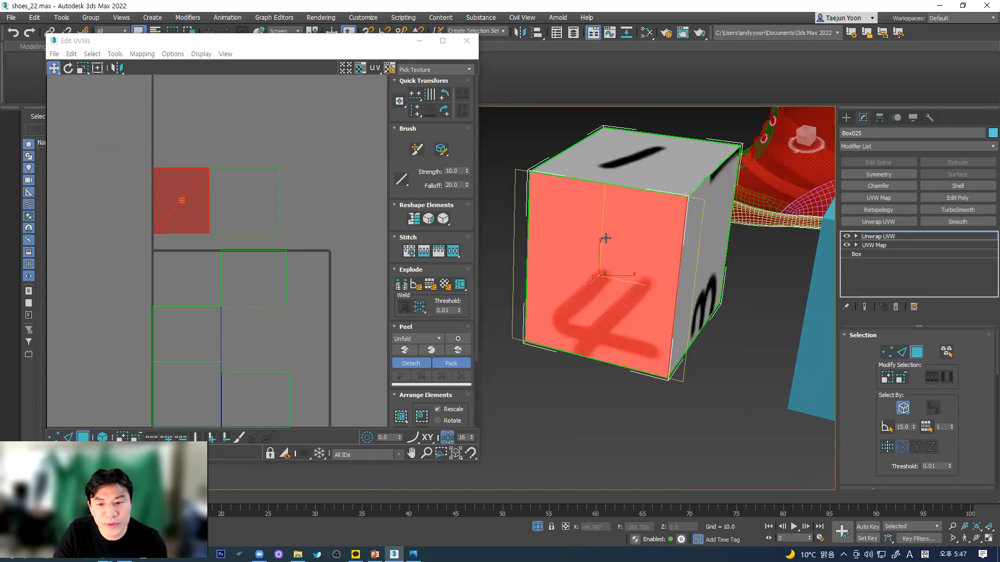
{"action": "left_click", "coordinate": [710, 246], "text": "ctrl"}
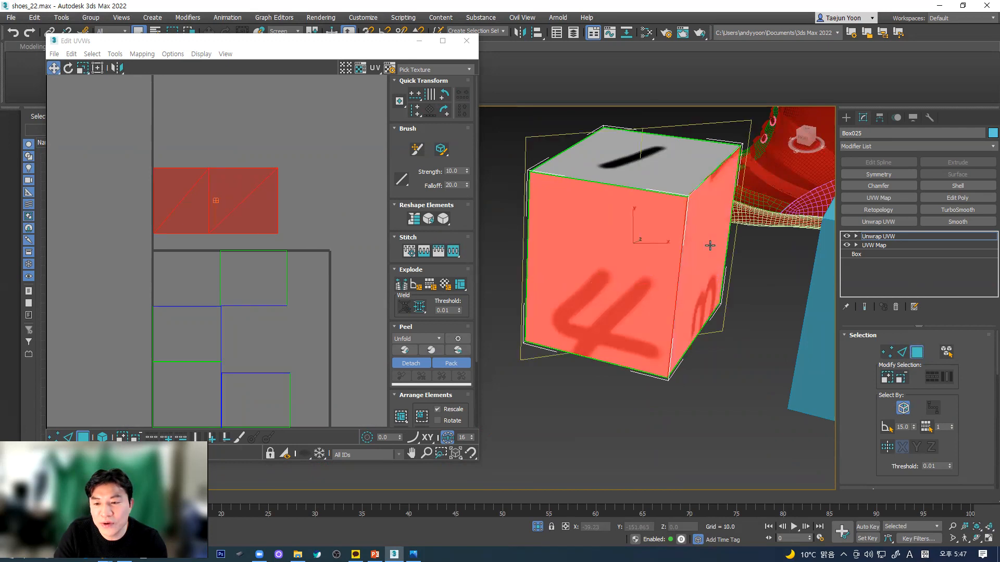
- Select the box face numbered 5 and move its UV polygon to the right of the stitched pair above the UV square
{"action": "middle_click_drag", "start_coordinate": [770, 285], "coordinate": [616, 298], "text": "alt"}
{"action": "left_click", "coordinate": [651, 293]}
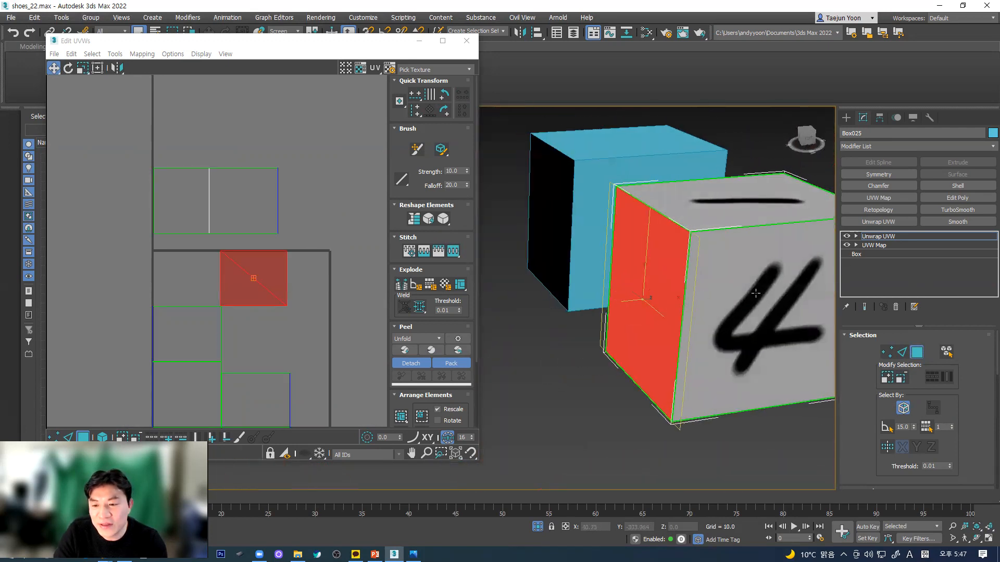
{"action": "left_click", "coordinate": [756, 293], "text": "ctrl"}
{"action": "middle_click_drag", "start_coordinate": [756, 294], "coordinate": [592, 380], "text": "alt"}
{"action": "left_click", "coordinate": [594, 385]}
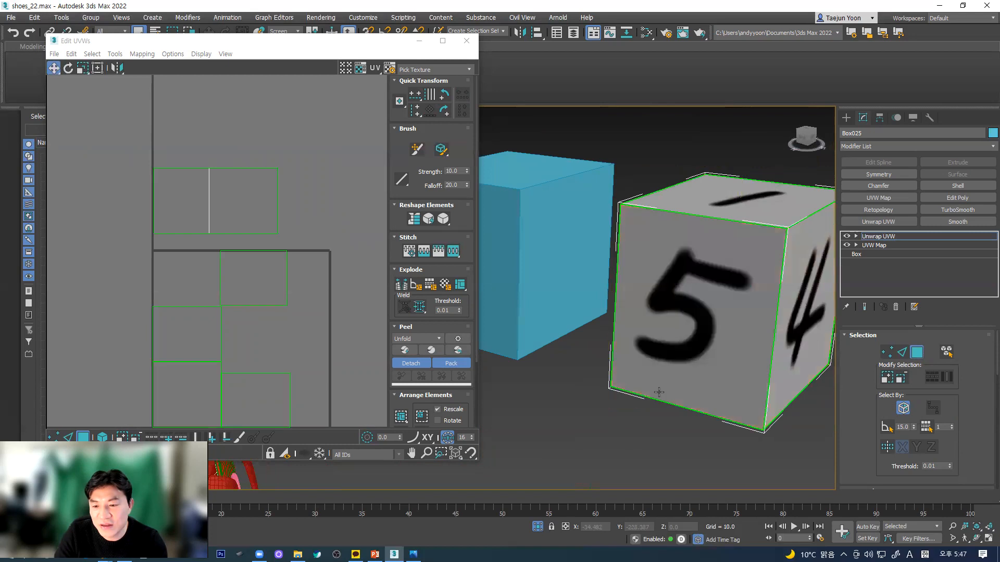
{"action": "left_click", "coordinate": [684, 332]}
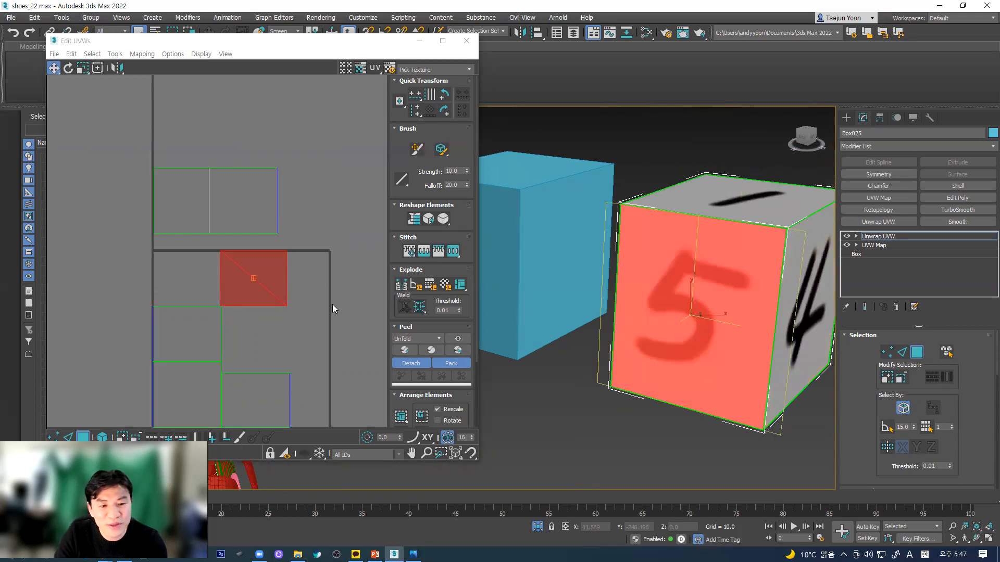
{"action": "left_click_drag", "start_coordinate": [272, 271], "coordinate": [334, 193]}
{"action": "left_click", "coordinate": [324, 244]}
{"action": "middle_click_drag", "start_coordinate": [282, 210], "coordinate": [242, 232]}
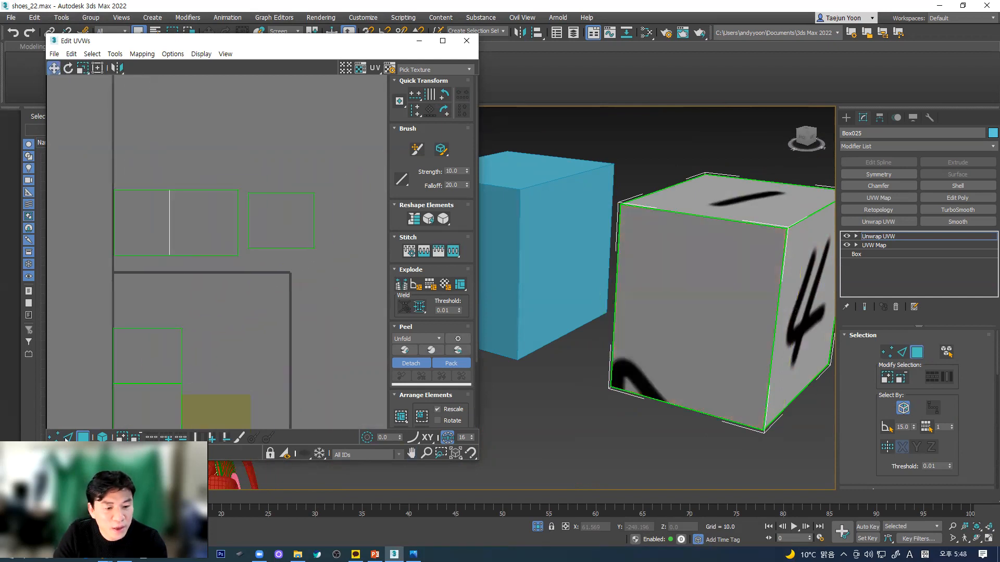
- Stitch the UV polygon of the face numbered 5 to the right edge of the stitched pair in Edge mode
{"action": "left_click", "coordinate": [68, 438]}
{"action": "left_click", "coordinate": [238, 223]}
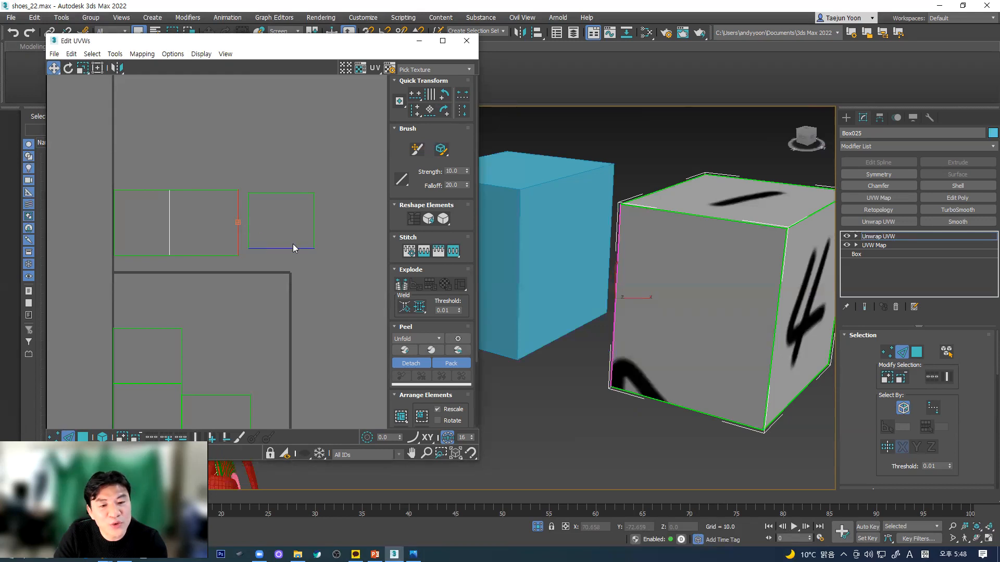
{"action": "right_click", "coordinate": [237, 226]}
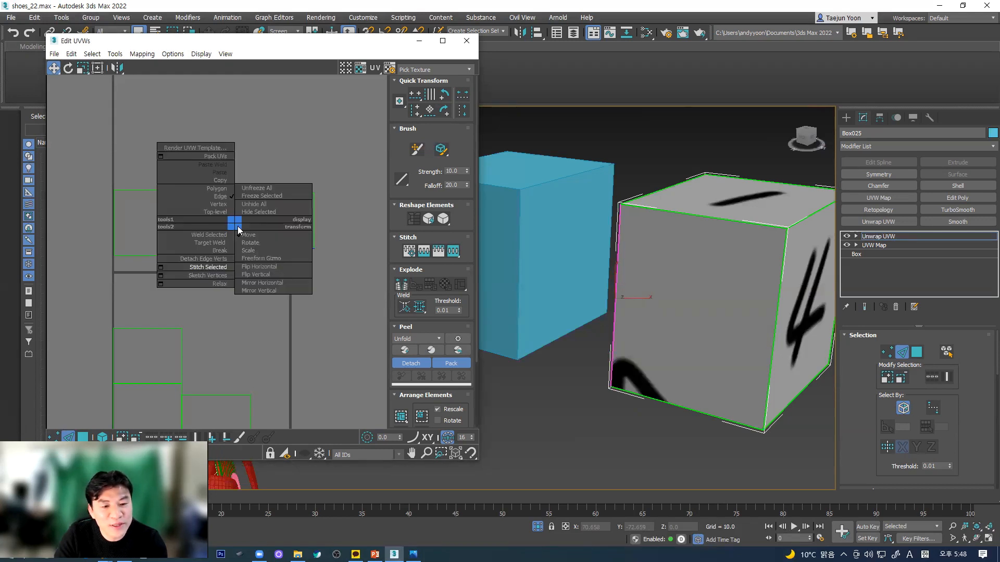
{"action": "left_click", "coordinate": [217, 268]}
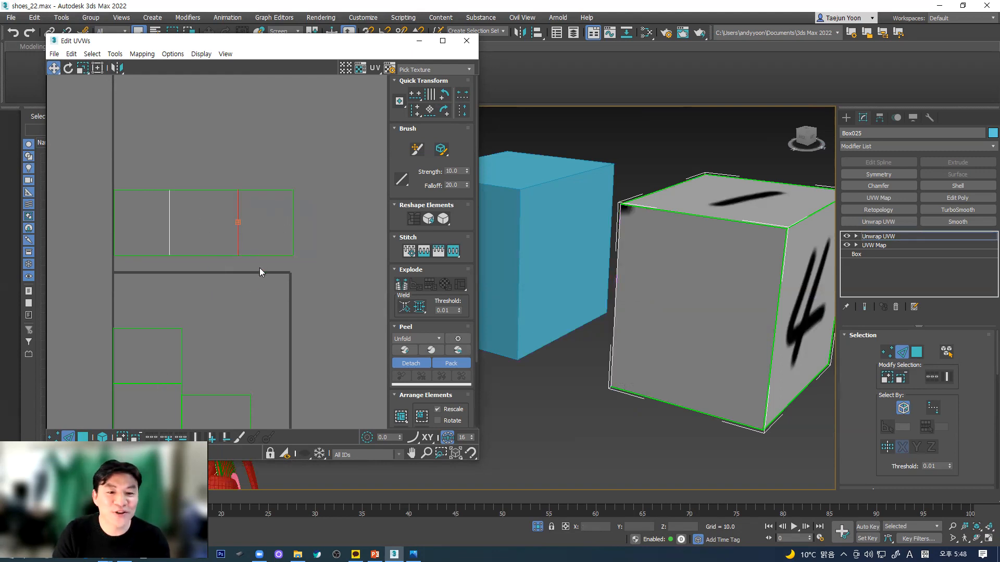
- Stitch the remaining side face's UV polygon to the right edge of the strip above the UV square
{"action": "middle_click_drag", "start_coordinate": [240, 316], "coordinate": [241, 278]}
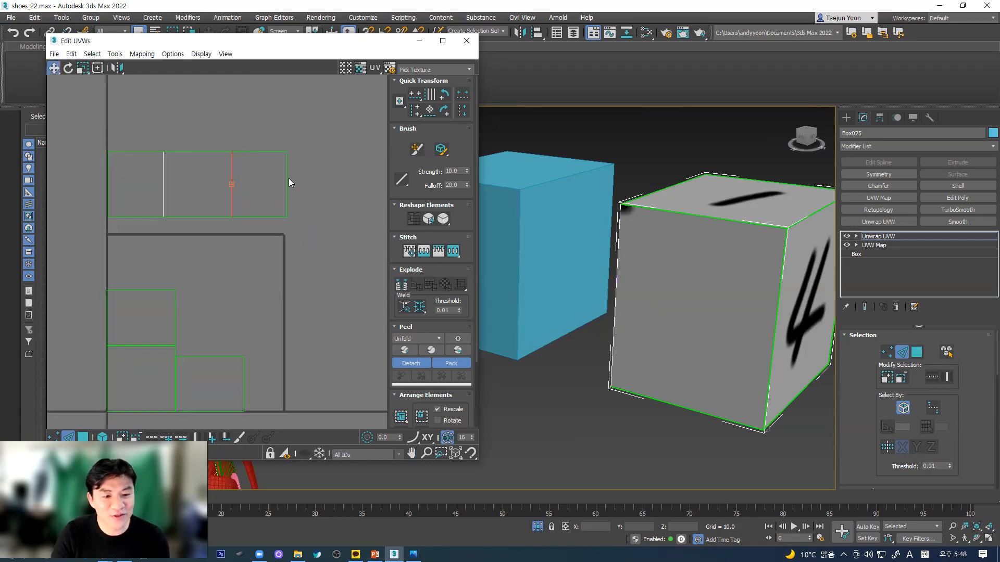
{"action": "left_click", "coordinate": [285, 180]}
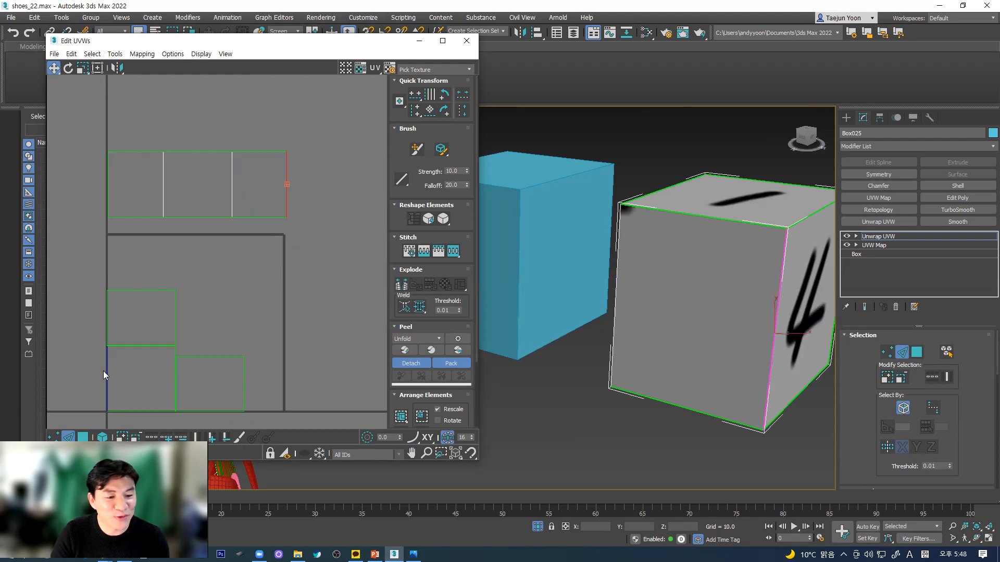
{"action": "right_click", "coordinate": [288, 187]}
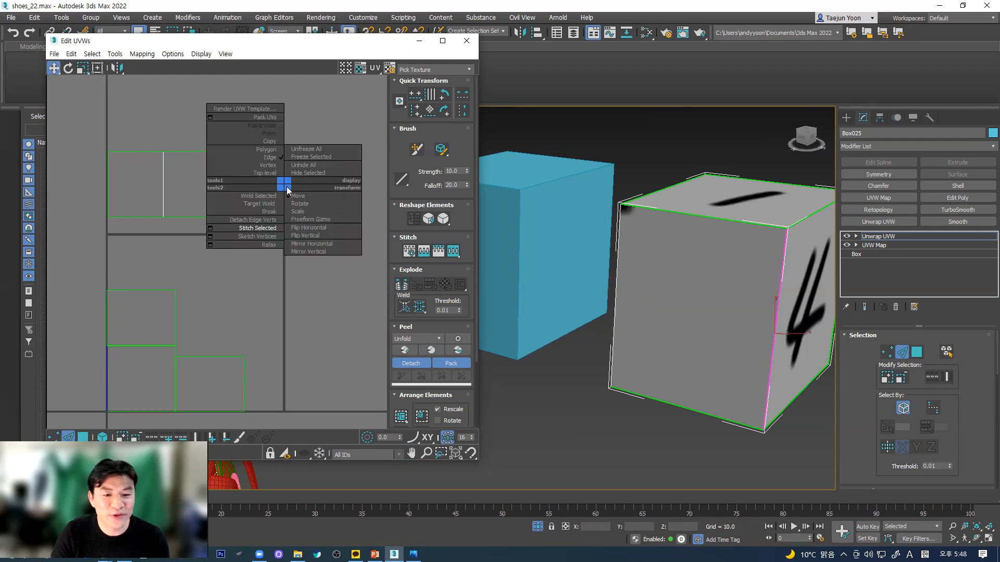
{"action": "left_click", "coordinate": [260, 228]}
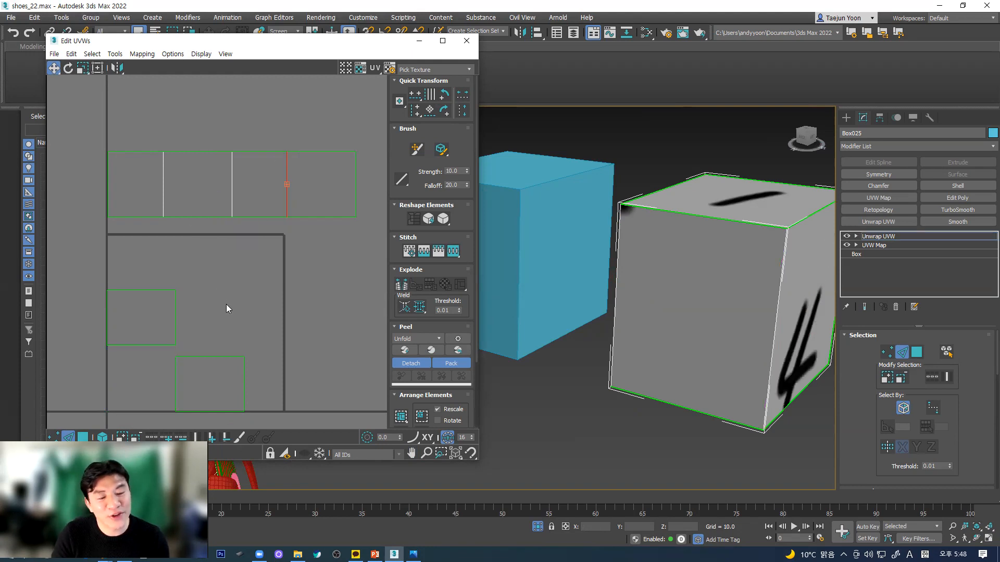
- Select the box's side face numbered 4 and top face numbered 1 alternately in Polygon mode to compare their UV polygons
{"action": "middle_click_drag", "start_coordinate": [630, 304], "coordinate": [581, 302], "text": "alt"}
{"action": "middle_click_drag", "start_coordinate": [581, 302], "coordinate": [514, 302]}
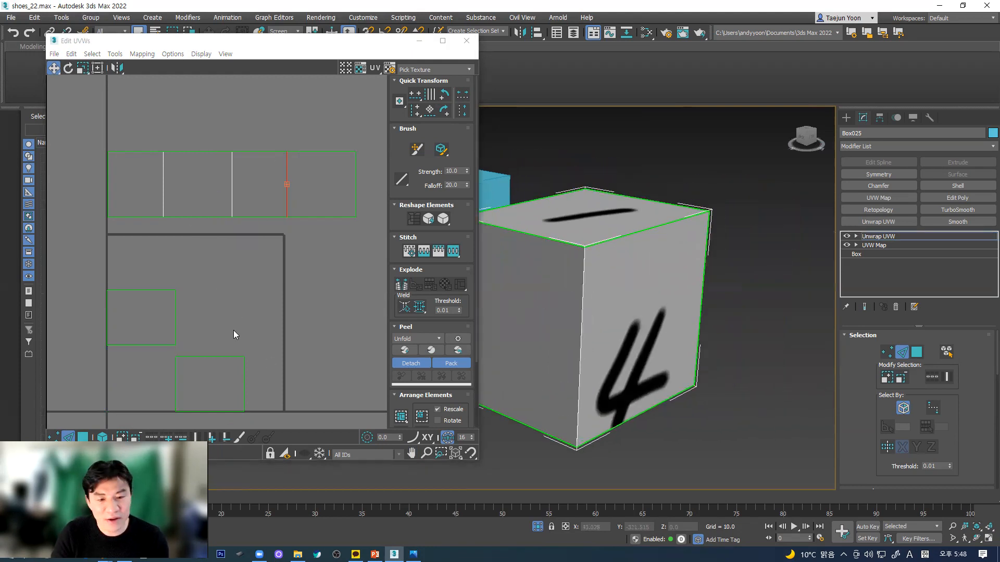
{"action": "left_click", "coordinate": [917, 353]}
{"action": "left_click", "coordinate": [659, 300]}
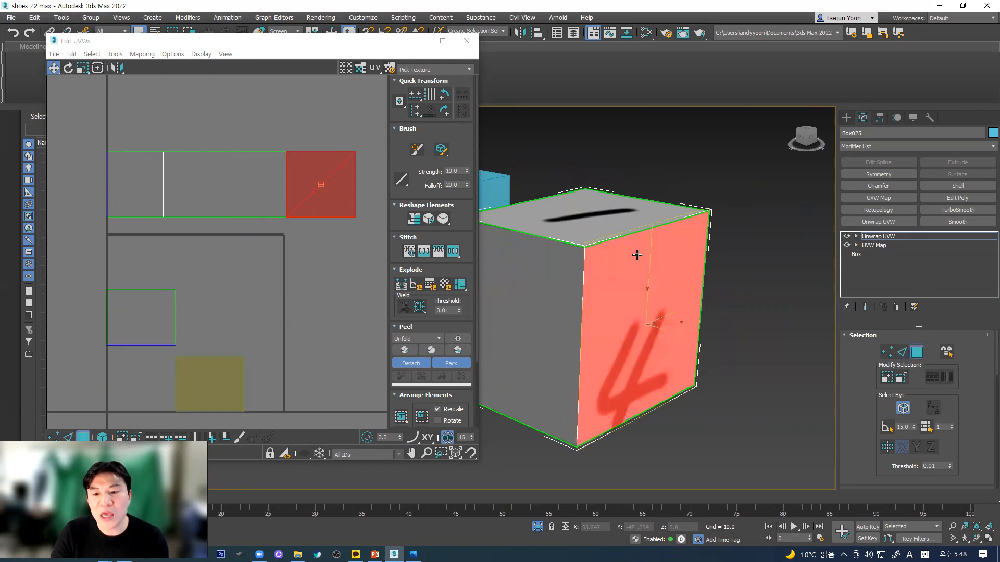
{"action": "left_click", "coordinate": [605, 216]}
{"action": "left_click", "coordinate": [636, 287]}
{"action": "left_click", "coordinate": [606, 210]}
{"action": "left_click", "coordinate": [655, 279]}
{"action": "left_click", "coordinate": [619, 221]}
{"action": "left_click", "coordinate": [649, 283]}
- Move the top face's UV polygon above the strip's rightmost polygon and stitch the two along their shared edge
{"action": "left_click", "coordinate": [598, 221]}
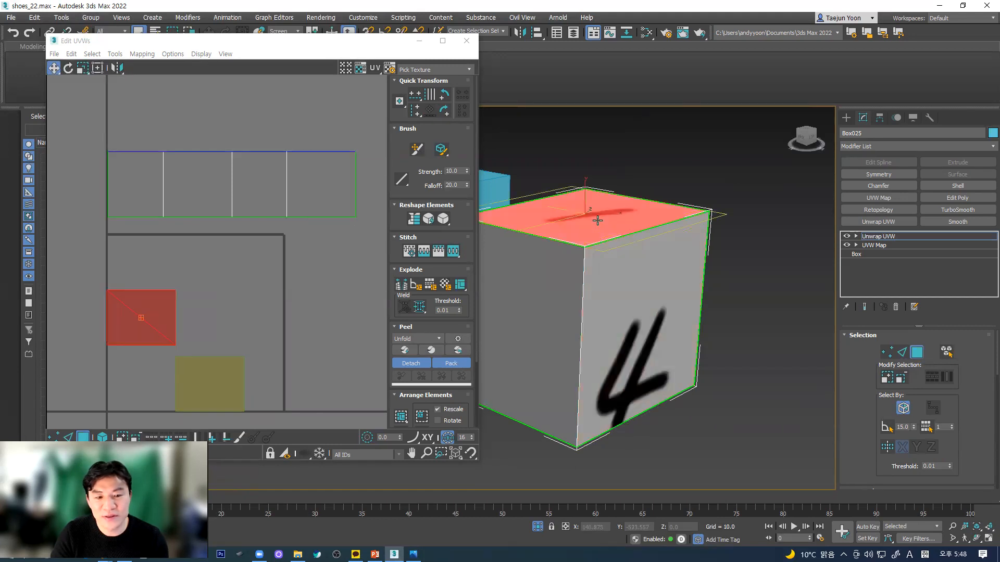
{"action": "left_click_drag", "start_coordinate": [147, 310], "coordinate": [327, 104]}
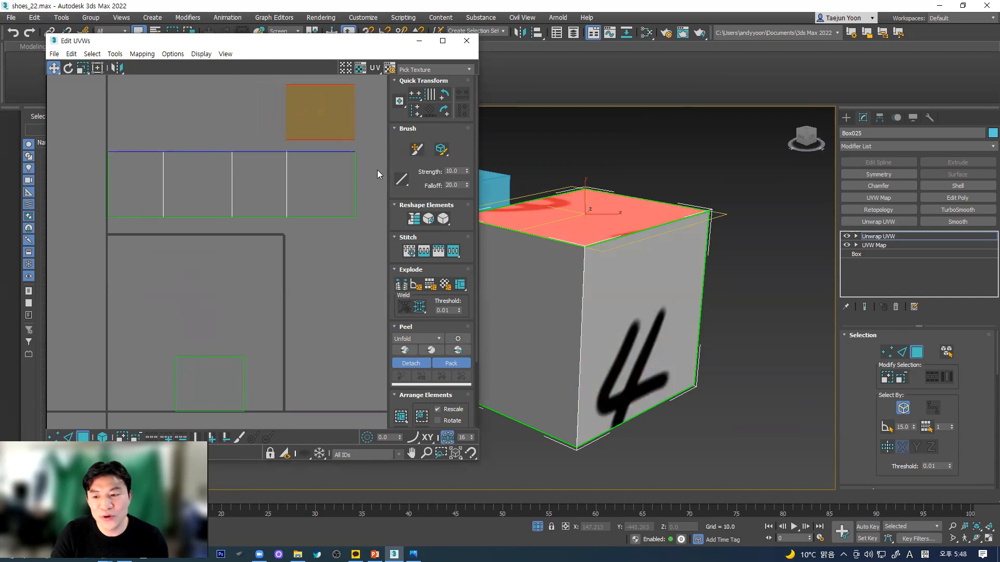
{"action": "left_click", "coordinate": [902, 352]}
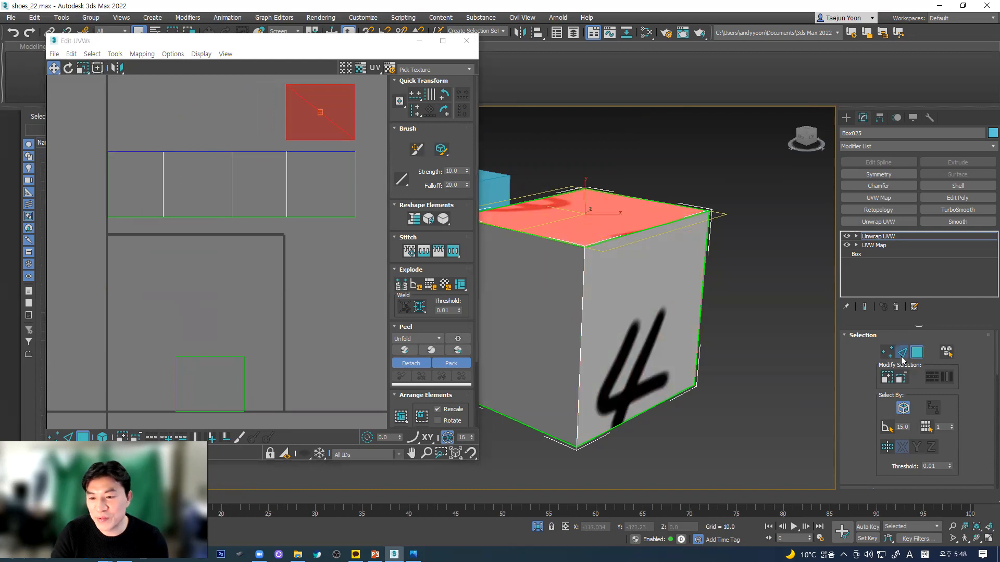
{"action": "left_click", "coordinate": [329, 152]}
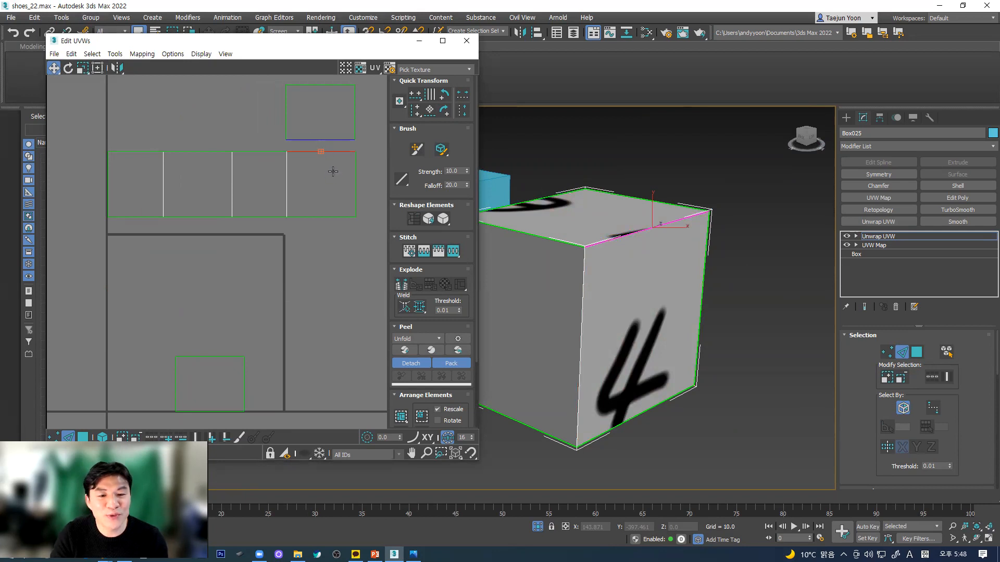
{"action": "right_click", "coordinate": [327, 151]}
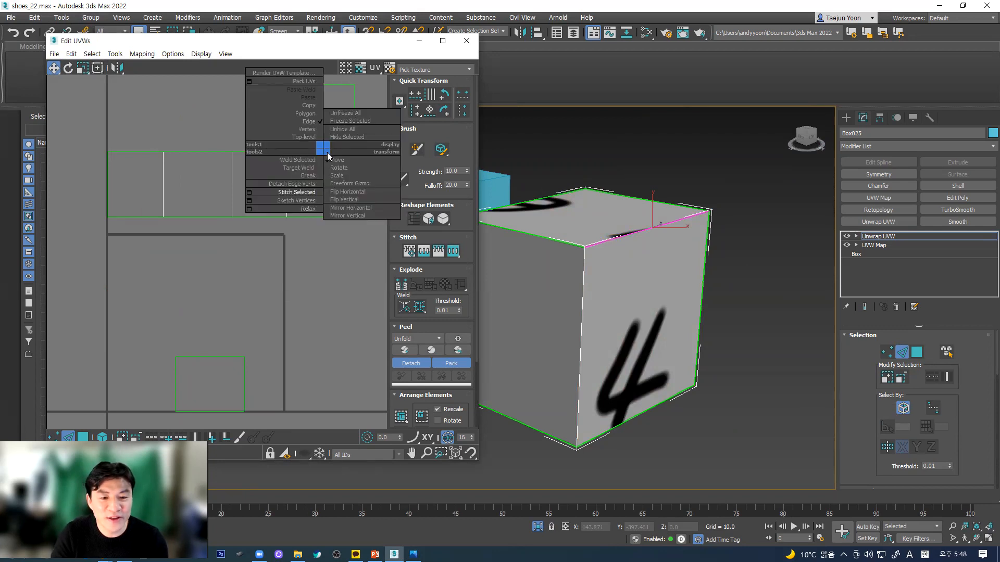
{"action": "left_click", "coordinate": [307, 191]}
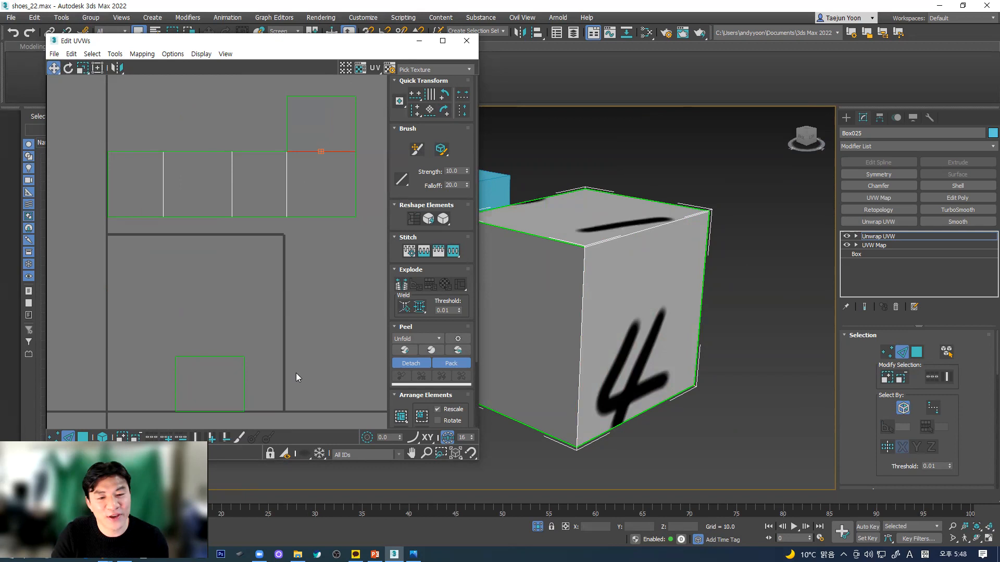
- Stitch the bottom face's UV polygon to the lower edge of the strip's rightmost polygon and clear the selection
{"action": "left_click", "coordinate": [323, 217]}
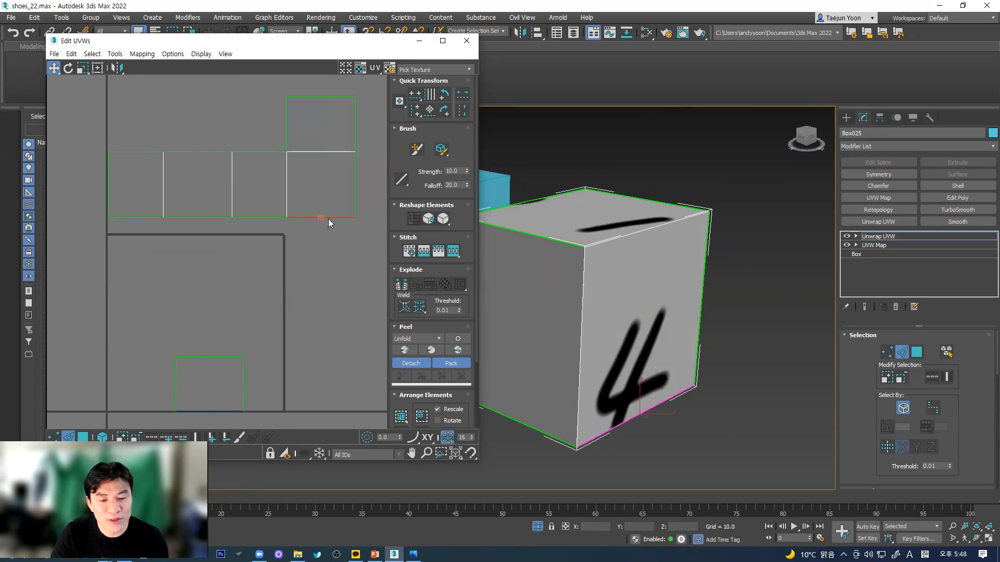
{"action": "right_click", "coordinate": [328, 216]}
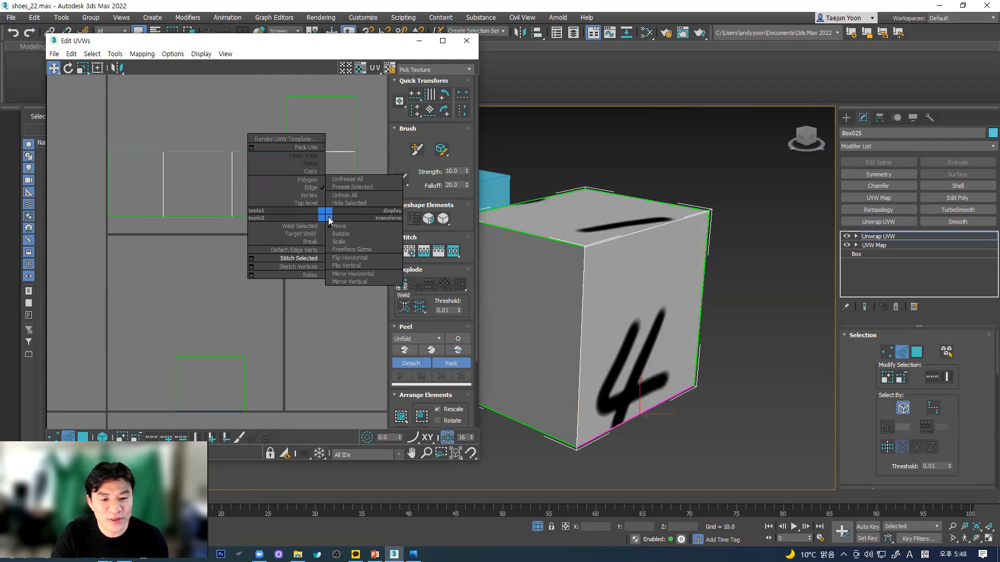
{"action": "left_click", "coordinate": [305, 257]}
{"action": "left_click", "coordinate": [331, 330]}
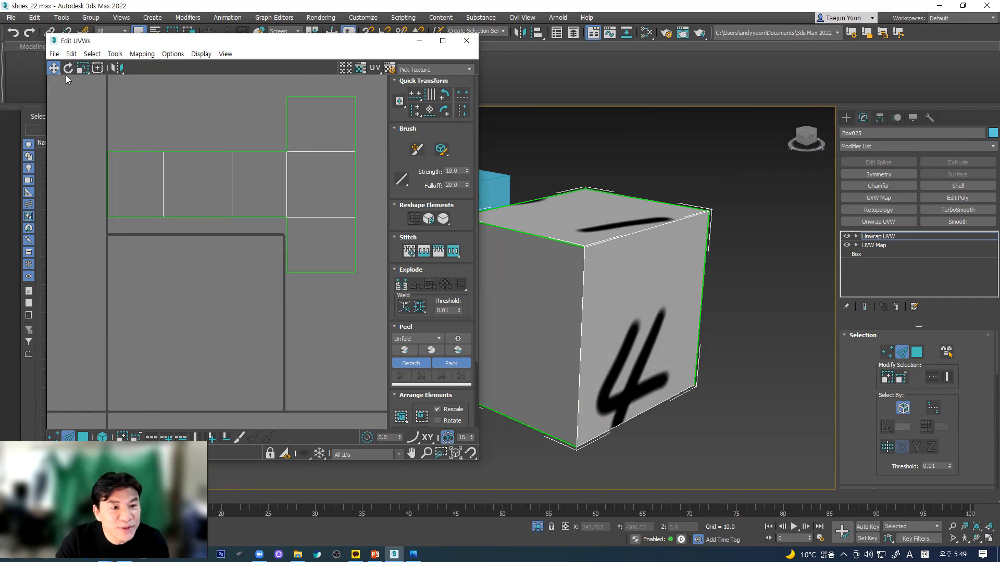
- Try scaling down the whole stitched UV layout, and undo the scaling
{"action": "key", "text": "ctrl+a"}
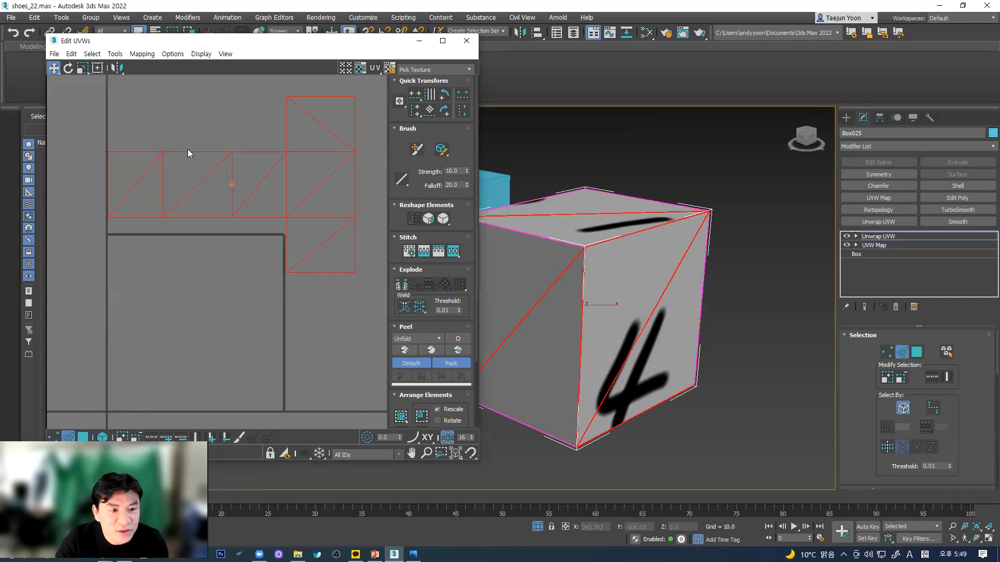
{"action": "left_click", "coordinate": [83, 70]}
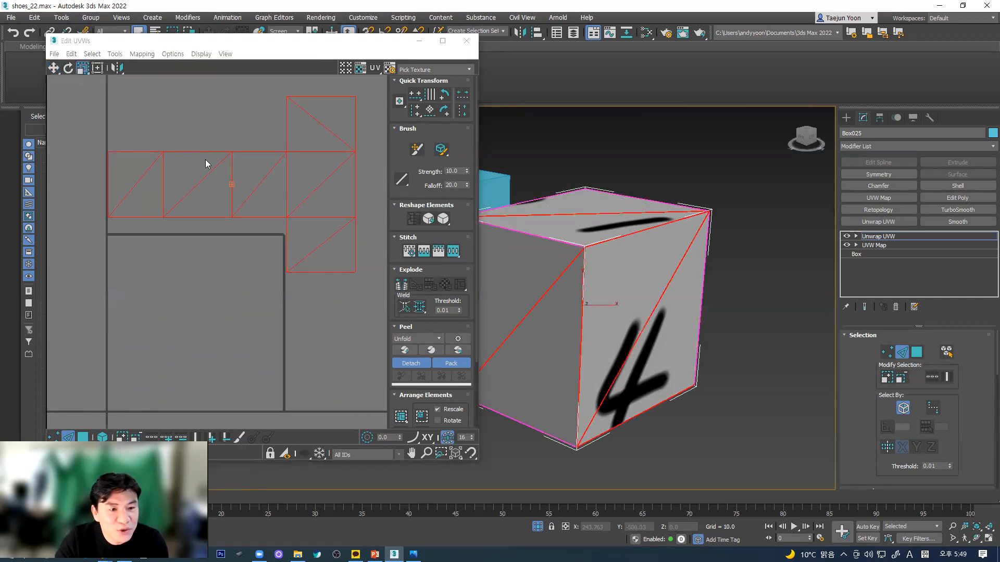
{"action": "left_click", "coordinate": [274, 211]}
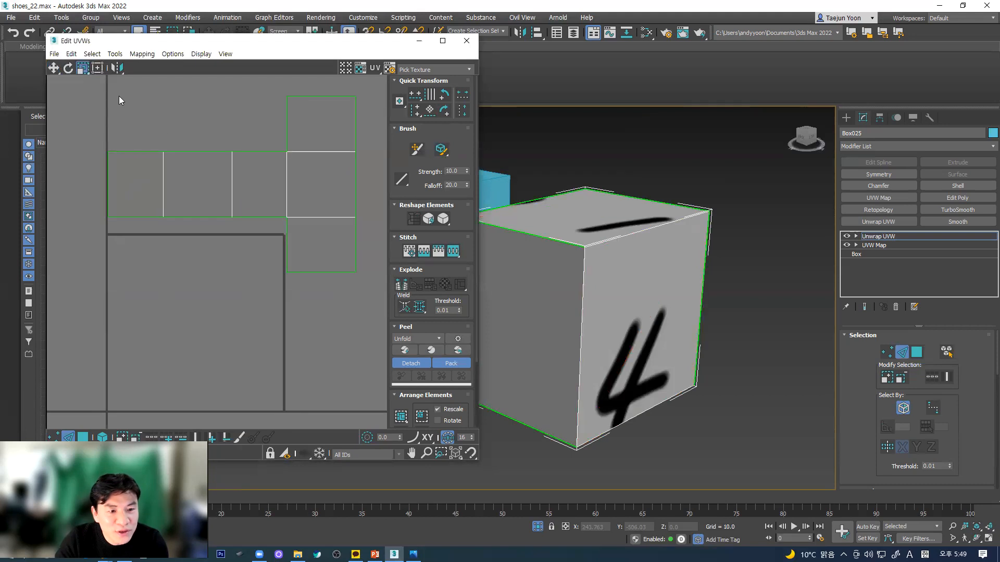
{"action": "left_click_drag", "start_coordinate": [119, 95], "coordinate": [305, 240]}
{"action": "left_click", "coordinate": [54, 68]}
{"action": "left_click", "coordinate": [102, 157]}
{"action": "left_click", "coordinate": [268, 174]}
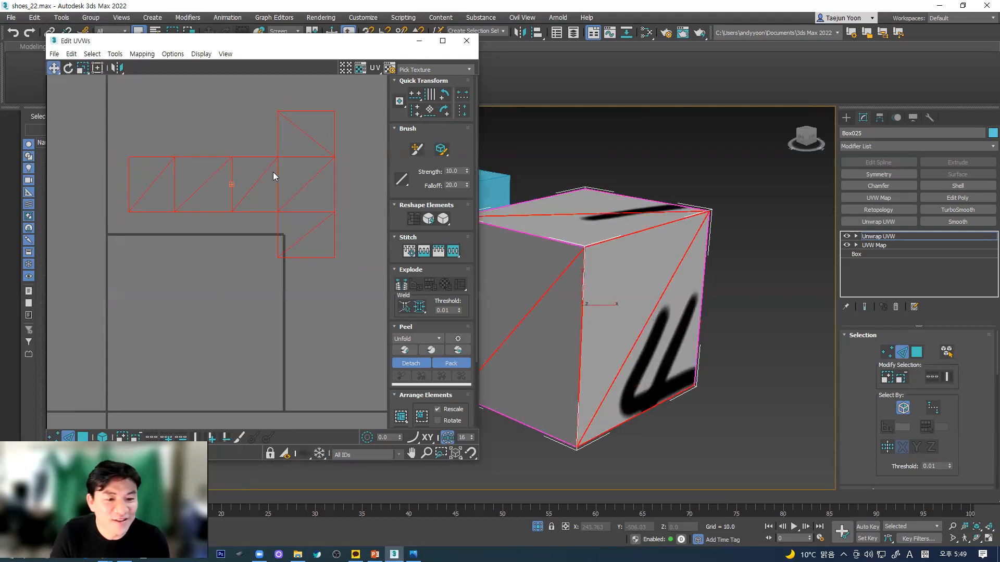
{"action": "key", "text": "ctrl+z"}
- Pack the whole stitched UV layout with rescaling so it fits inside the UV square, and deselect it
{"action": "scroll", "coordinate": [282, 208], "scroll_direction": "down", "scroll_amount": 5}
{"action": "middle_click_drag", "start_coordinate": [283, 229], "coordinate": [267, 249]}
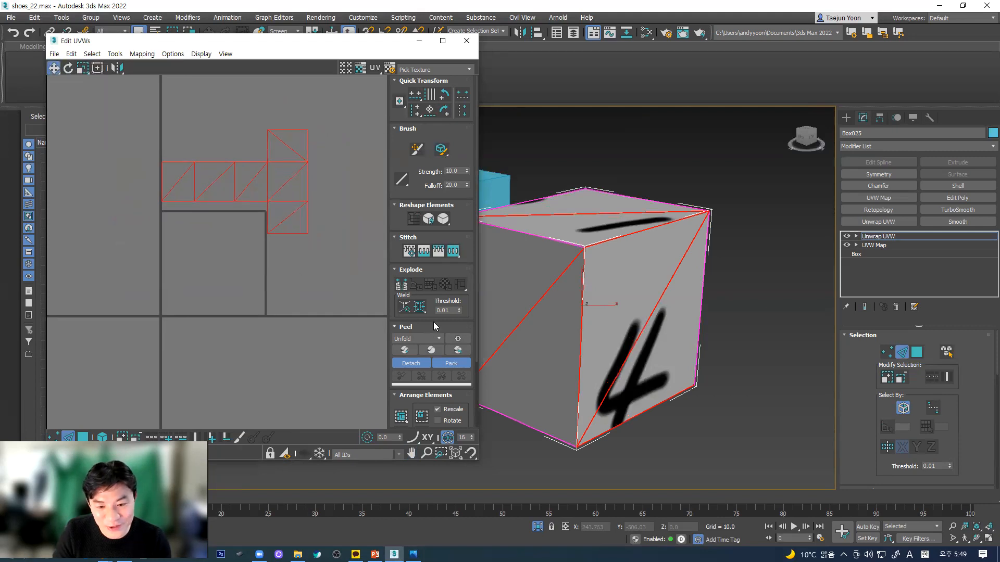
{"action": "scroll", "coordinate": [433, 322], "scroll_direction": "down", "scroll_amount": 3}
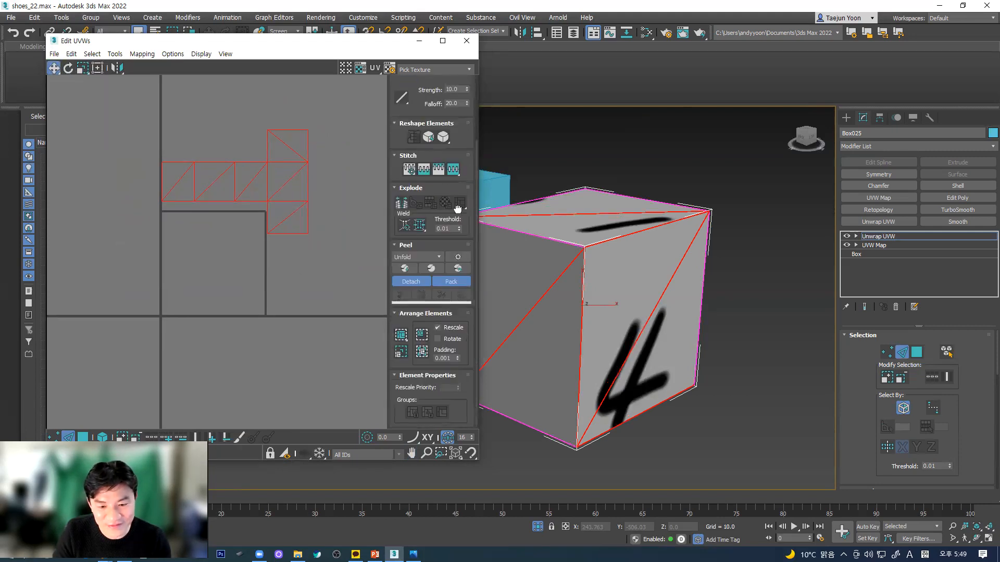
{"action": "left_click", "coordinate": [402, 337]}
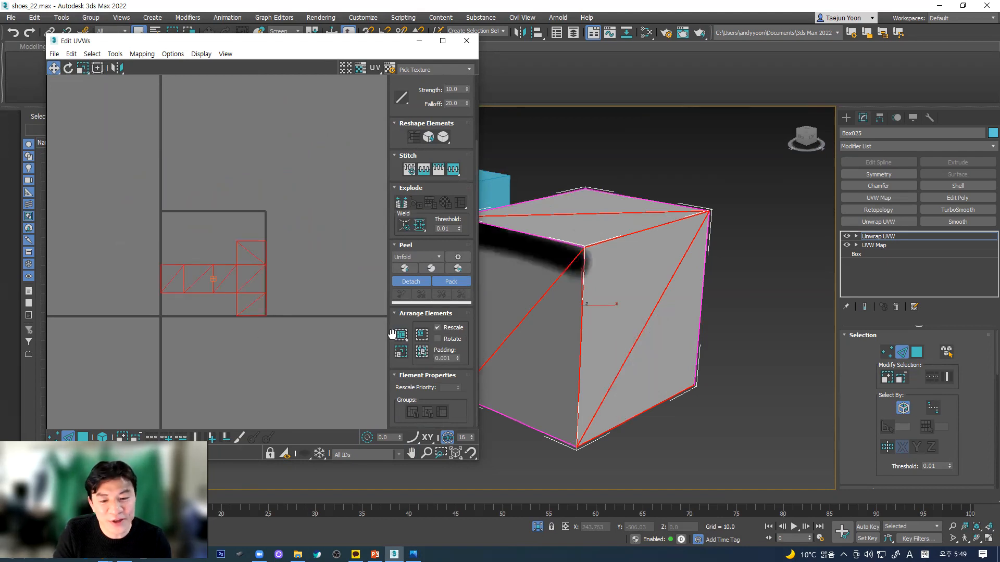
{"action": "left_click", "coordinate": [313, 291]}
{"action": "scroll", "coordinate": [253, 310], "scroll_direction": "up", "scroll_amount": 3}
{"action": "scroll", "coordinate": [254, 310], "scroll_direction": "down", "scroll_amount": 4}
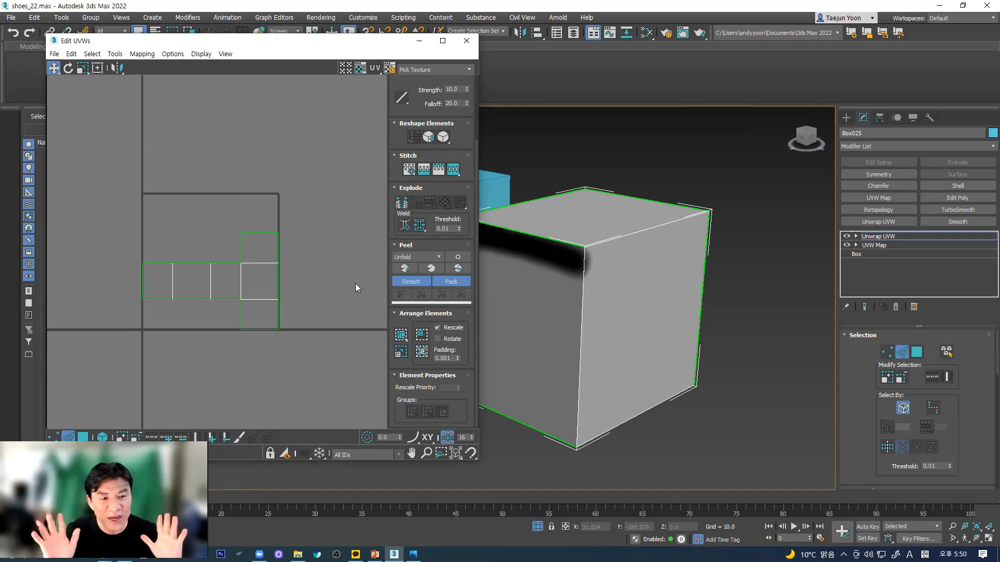
- Select all UV polygons in Polygon mode and examine the availability of the Flatten, Normal and Unfold mapping methods
{"action": "left_click", "coordinate": [142, 54]}
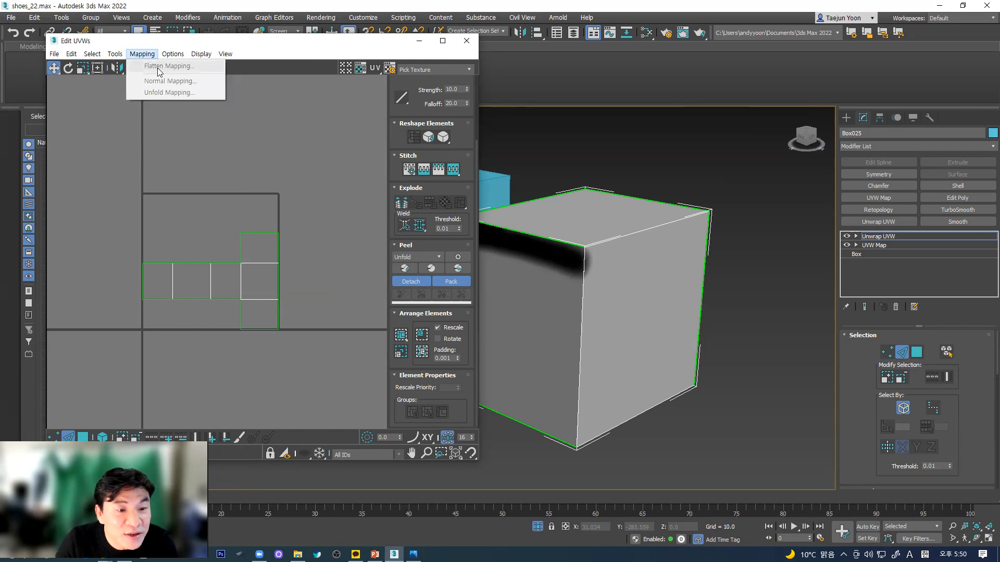
{"action": "left_click", "coordinate": [131, 217]}
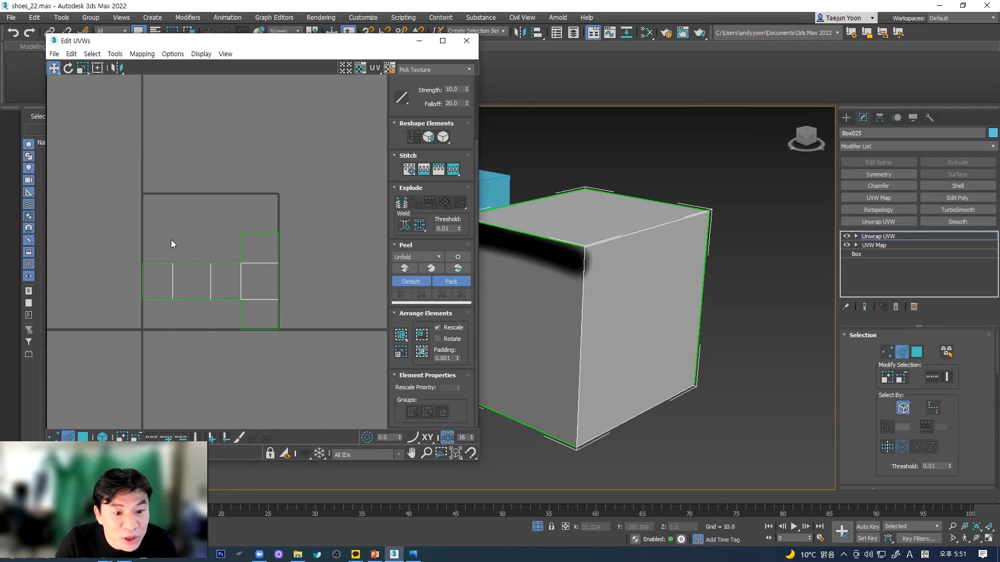
{"action": "left_click", "coordinate": [83, 437]}
{"action": "left_click_drag", "start_coordinate": [99, 186], "coordinate": [288, 345]}
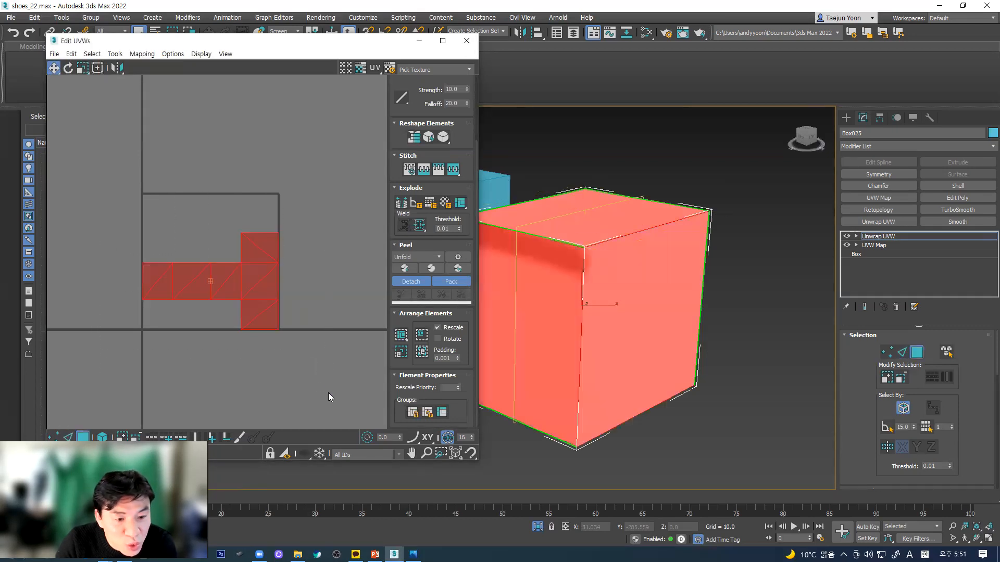
{"action": "left_click", "coordinate": [142, 54]}
{"action": "left_click", "coordinate": [123, 199]}
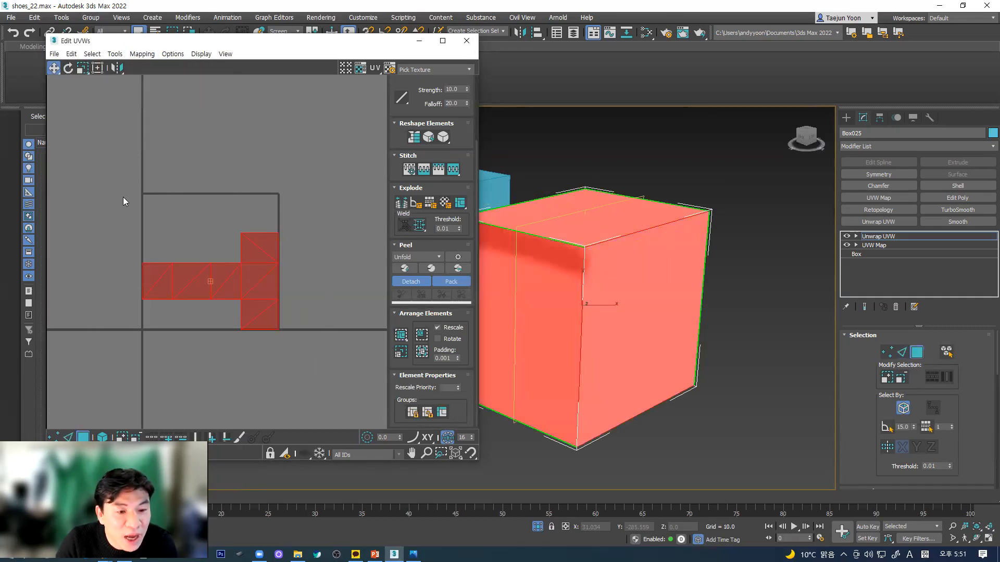
{"action": "left_click", "coordinate": [143, 54]}
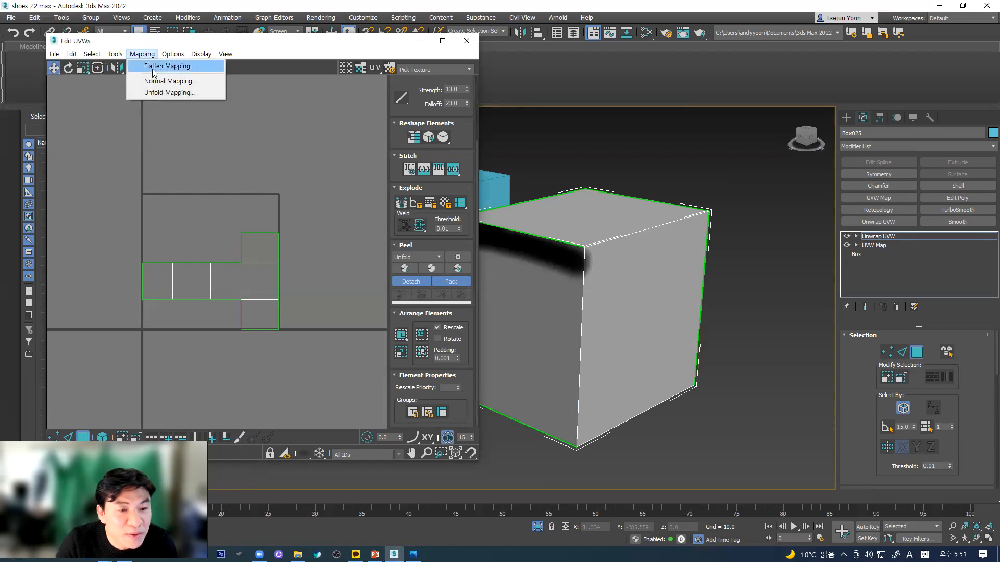
{"action": "left_click", "coordinate": [282, 194]}
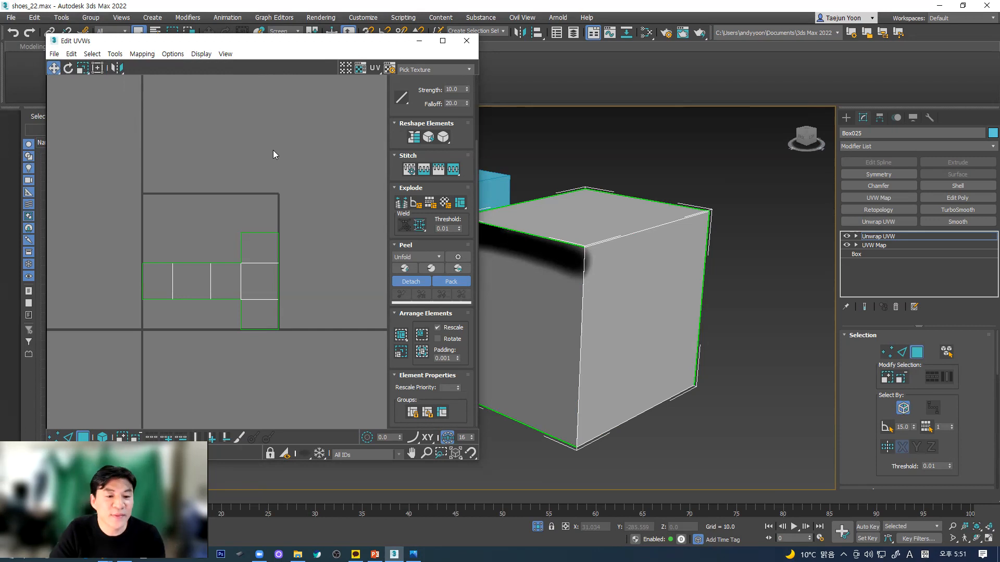
- Try moving a corner vertex and an upper edge of the UV strip in Vertex and Edge modes, undoing each move
{"action": "left_click", "coordinate": [54, 437]}
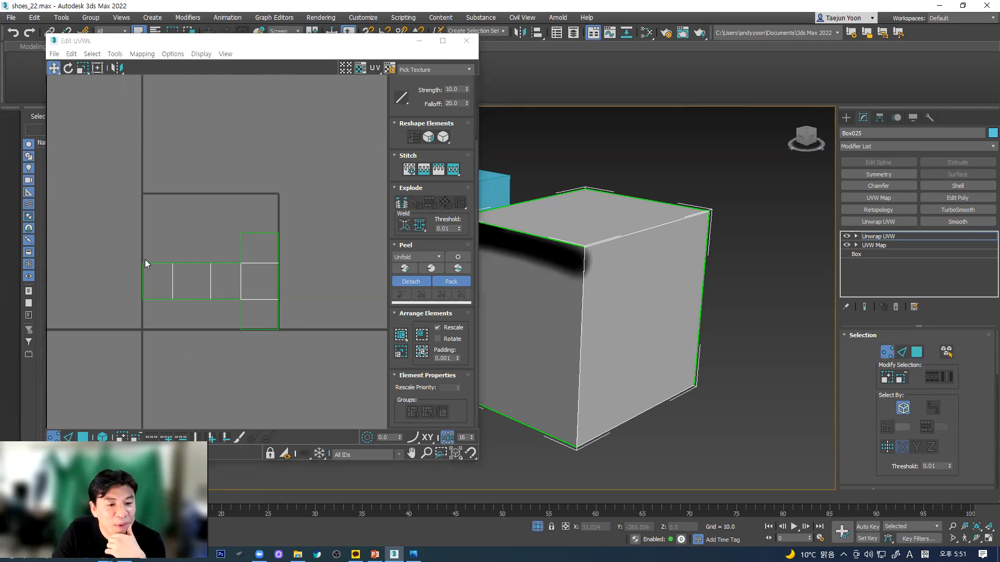
{"action": "left_click_drag", "start_coordinate": [144, 262], "coordinate": [152, 235]}
{"action": "key", "text": "ctrl+z"}
{"action": "left_click", "coordinate": [169, 302]}
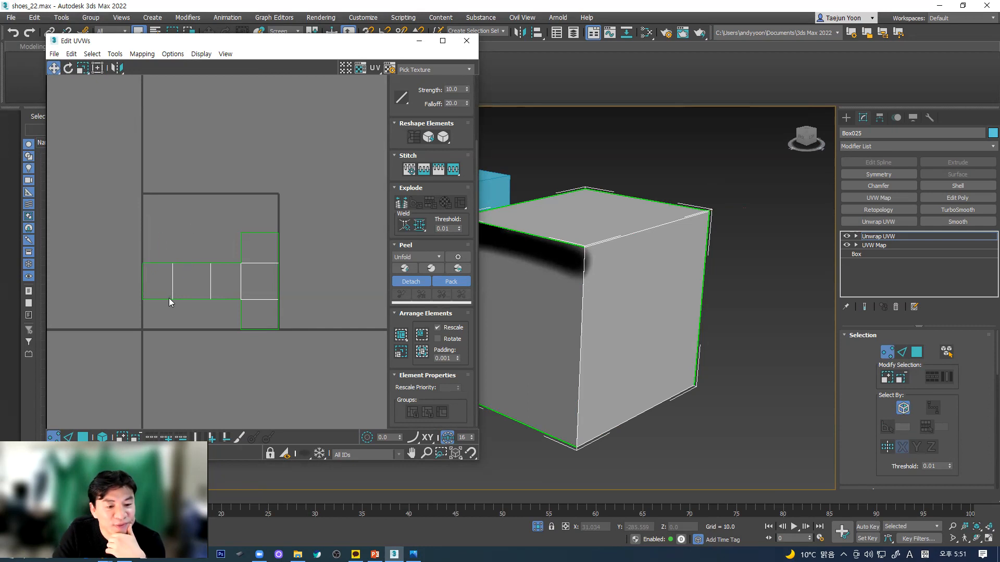
{"action": "key", "text": "2"}
{"action": "mouse_move", "coordinate": [184, 264]}
{"action": "left_mouse_down"}
{"action": "mouse_move", "coordinate": [188, 230]}
{"action": "mouse_move", "coordinate": [193, 247]}
{"action": "left_mouse_up"}
{"action": "key", "text": "ctrl+z"}
{"action": "left_click", "coordinate": [142, 241]}
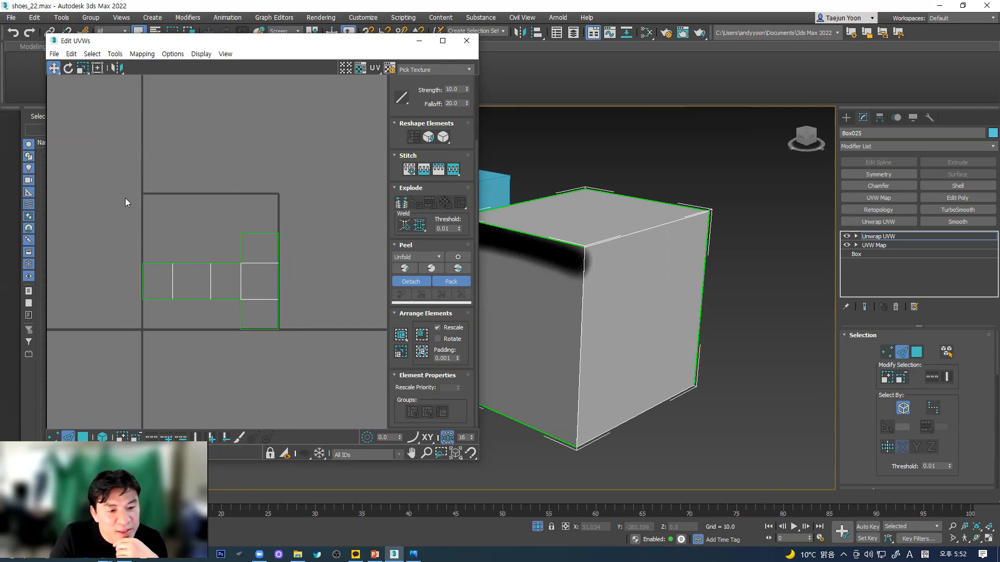
{"action": "middle_click_drag", "start_coordinate": [169, 287], "coordinate": [171, 303]}
{"action": "scroll", "coordinate": [171, 303], "scroll_direction": "up", "scroll_amount": 2}
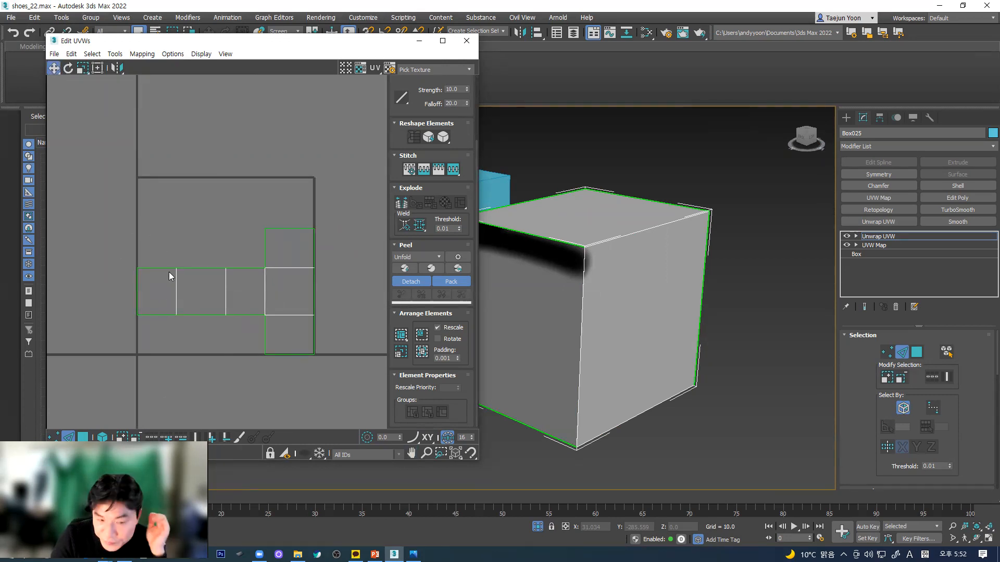
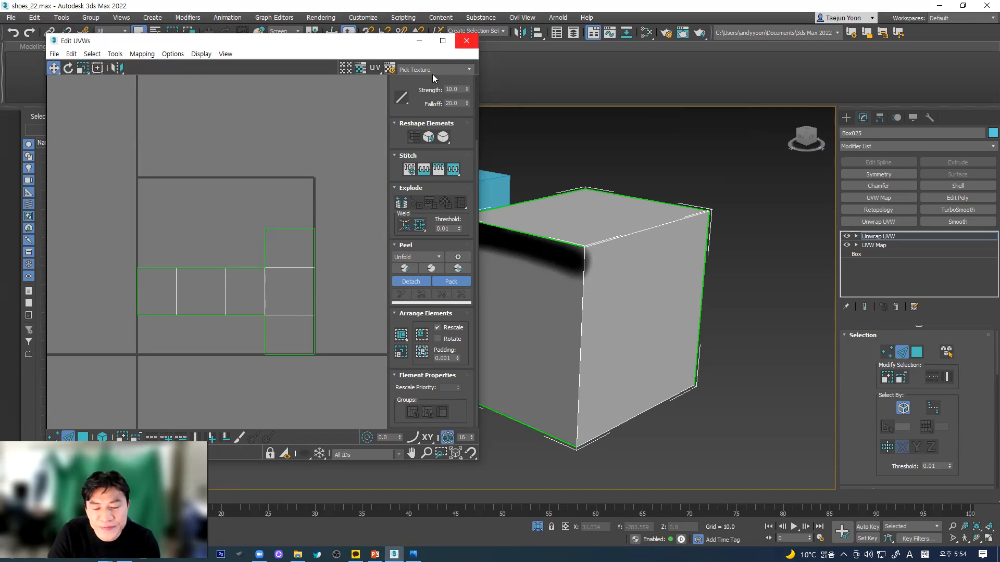
{"action": "middle_click_drag", "start_coordinate": [267, 276], "coordinate": [262, 254]}
{"action": "scroll", "coordinate": [261, 254], "scroll_direction": "down", "scroll_amount": 2}
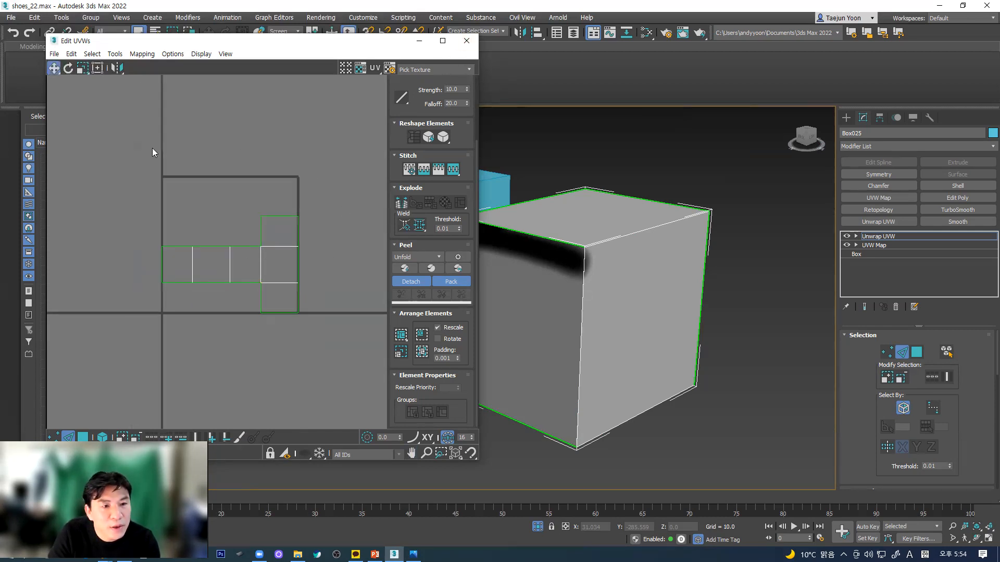
- Close the UV editor and paint freehand black strokes across the grey box's two adjoining side faces with the Paint brush
{"action": "left_click", "coordinate": [466, 41]}
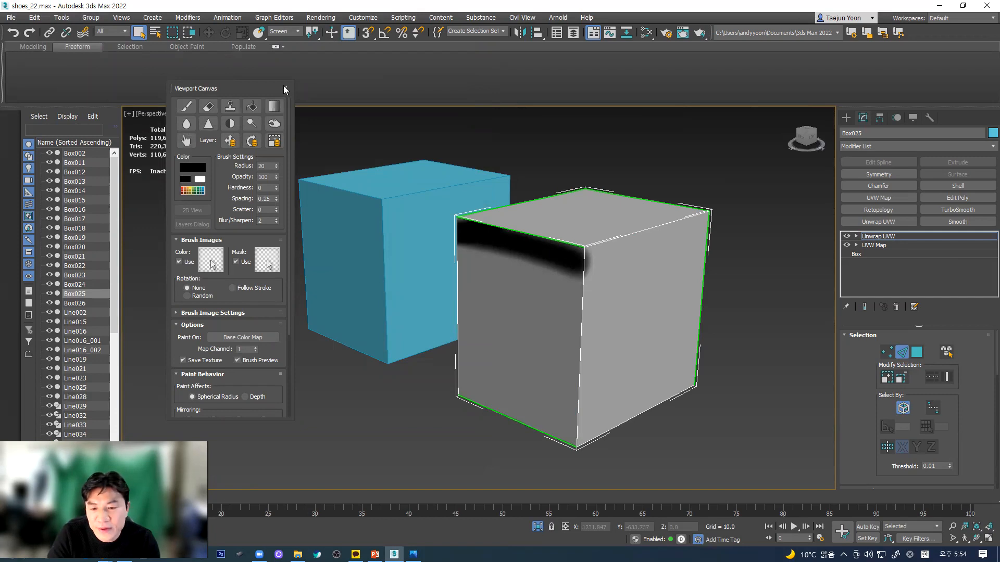
{"action": "left_click", "coordinate": [189, 110]}
{"action": "mouse_move", "coordinate": [494, 267]}
{"action": "left_mouse_down"}
{"action": "mouse_move", "coordinate": [534, 307]}
{"action": "mouse_move", "coordinate": [544, 336]}
{"action": "left_mouse_up"}
{"action": "left_click_drag", "start_coordinate": [608, 308], "coordinate": [618, 344]}
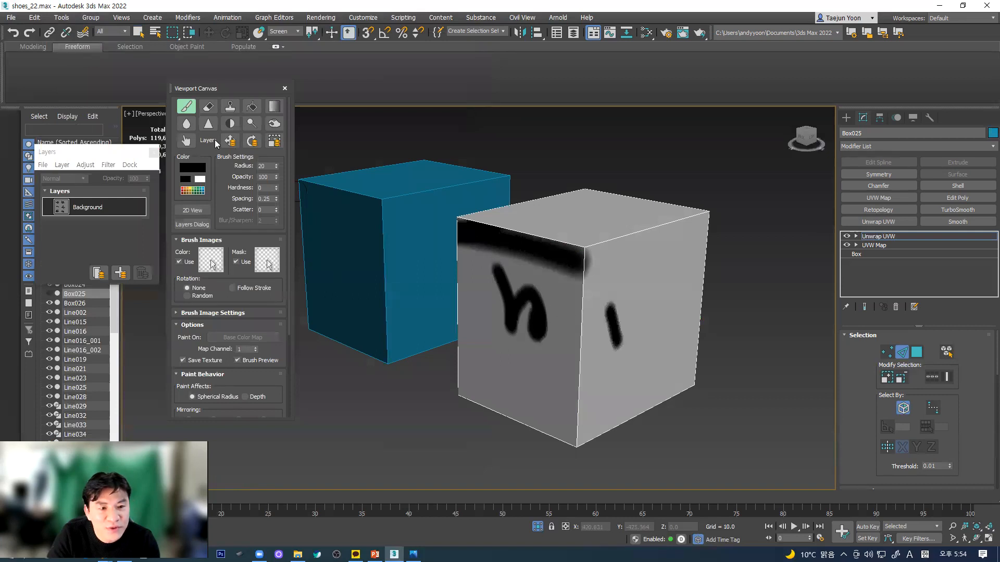
{"action": "left_click", "coordinate": [208, 106]}
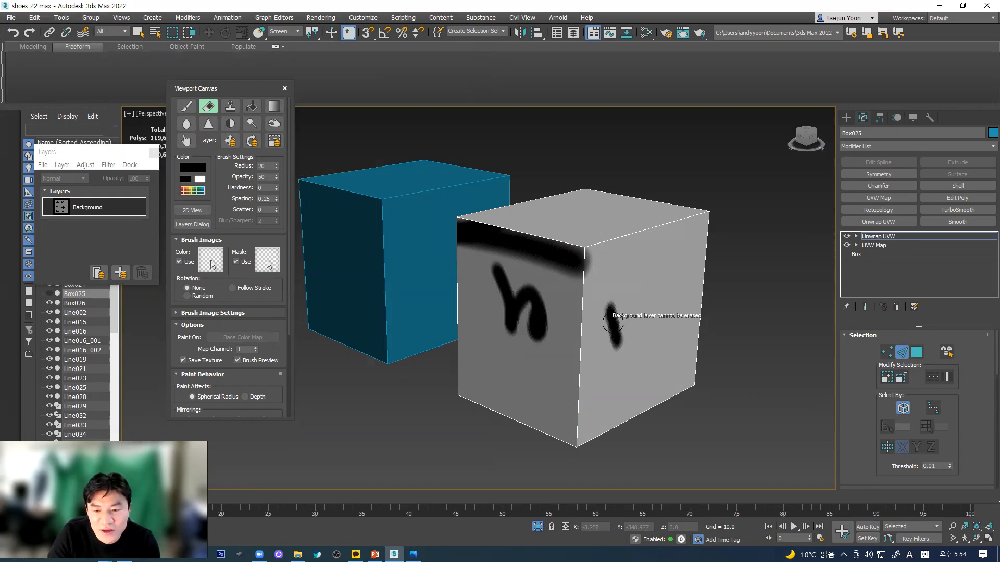
{"action": "left_click", "coordinate": [186, 106]}
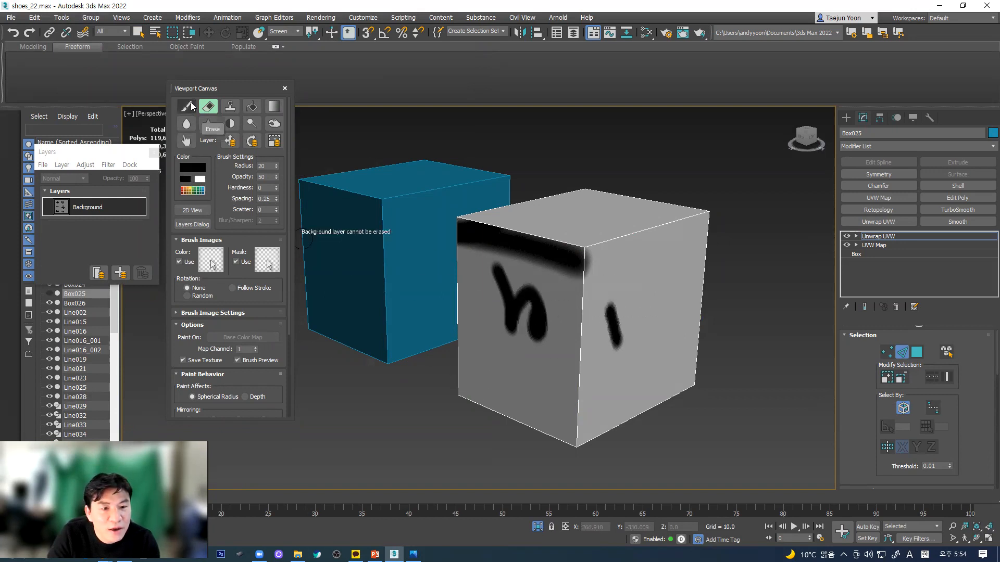
{"action": "mouse_move", "coordinate": [579, 328]}
{"action": "left_mouse_down"}
{"action": "mouse_move", "coordinate": [532, 395]}
{"action": "mouse_move", "coordinate": [651, 302]}
{"action": "mouse_move", "coordinate": [666, 276]}
{"action": "left_mouse_up"}
- Try to erase the painted strokes on the box with the Erase tool, and fill the box with black
{"action": "left_click", "coordinate": [206, 108]}
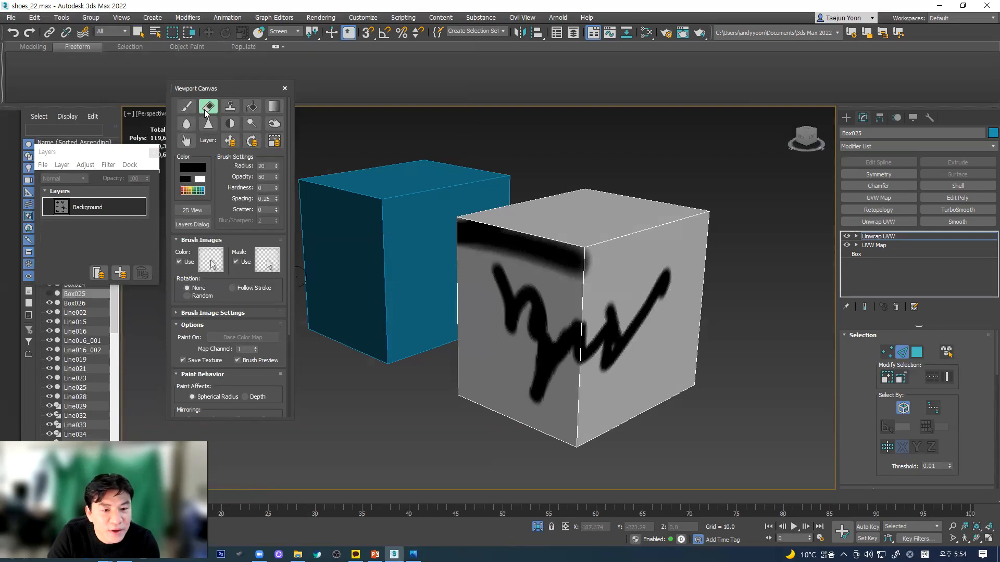
{"action": "left_click_drag", "start_coordinate": [504, 304], "coordinate": [517, 353]}
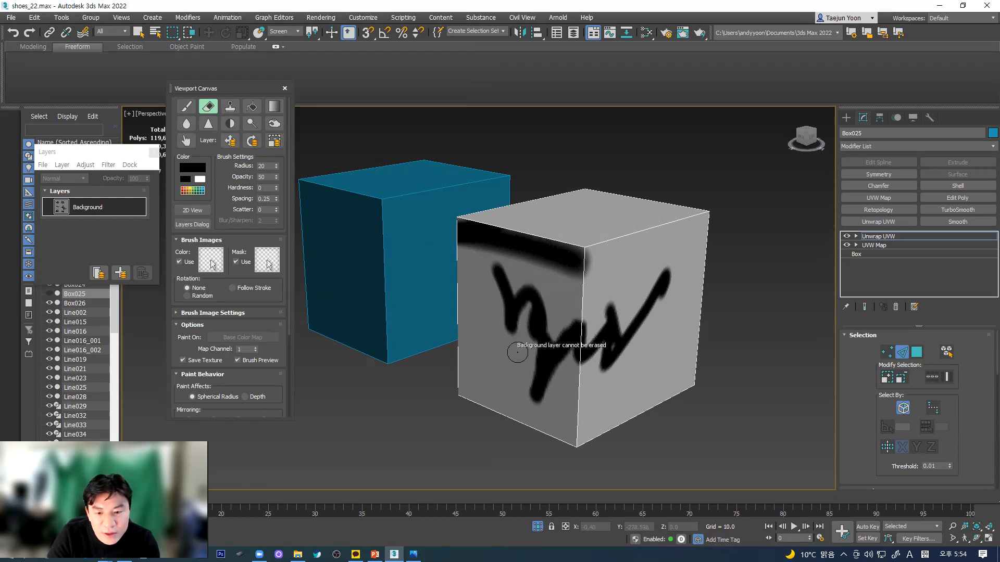
{"action": "middle_click_drag", "start_coordinate": [516, 391], "coordinate": [516, 388], "text": "alt"}
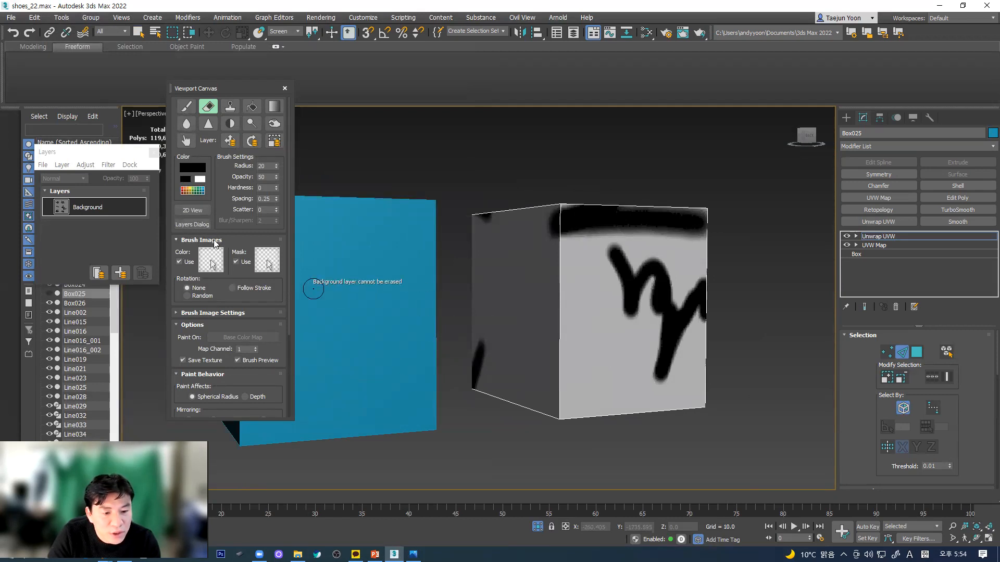
{"action": "left_click", "coordinate": [251, 107]}
{"action": "left_click", "coordinate": [597, 273]}
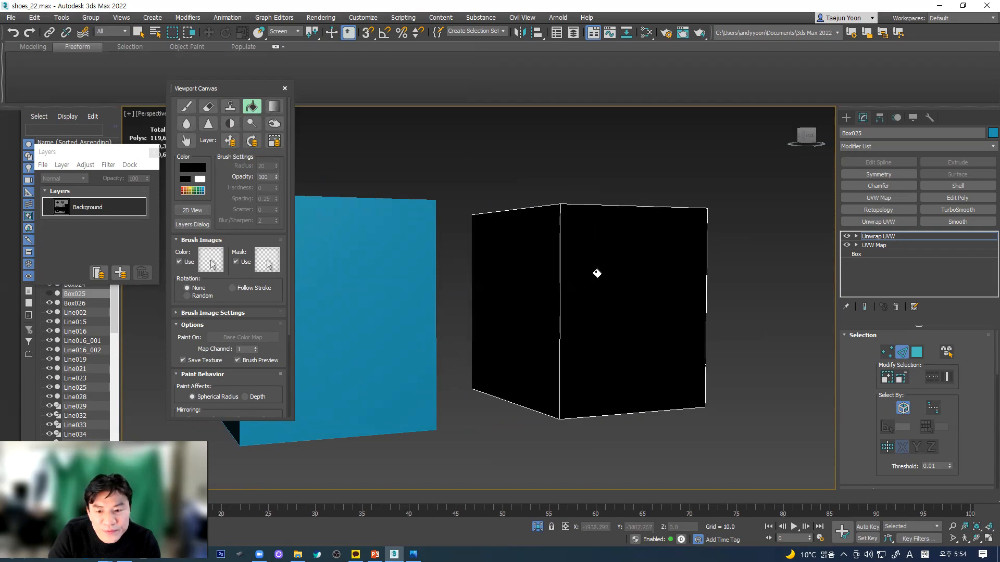
{"action": "left_click", "coordinate": [274, 106]}
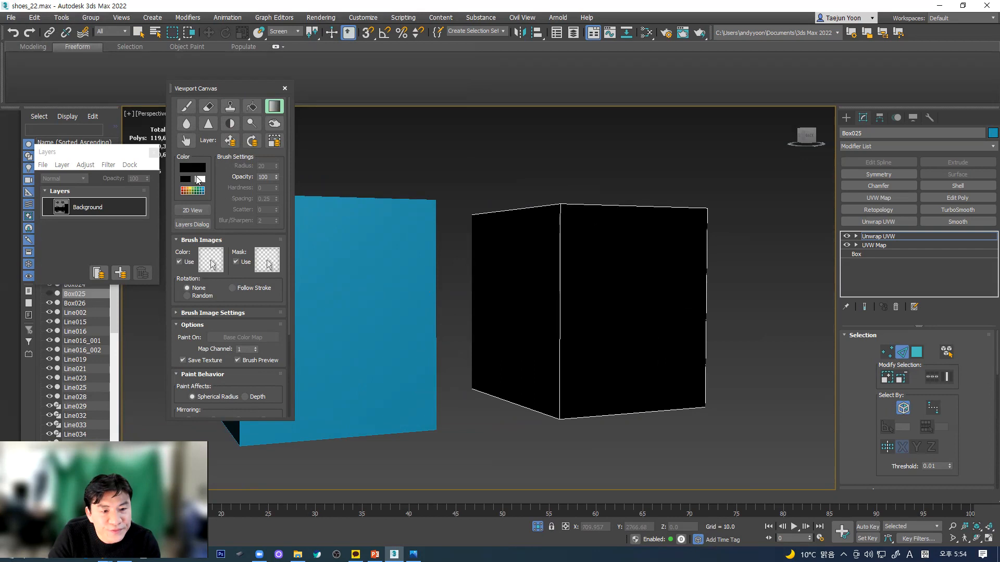
{"action": "left_click", "coordinate": [195, 169]}
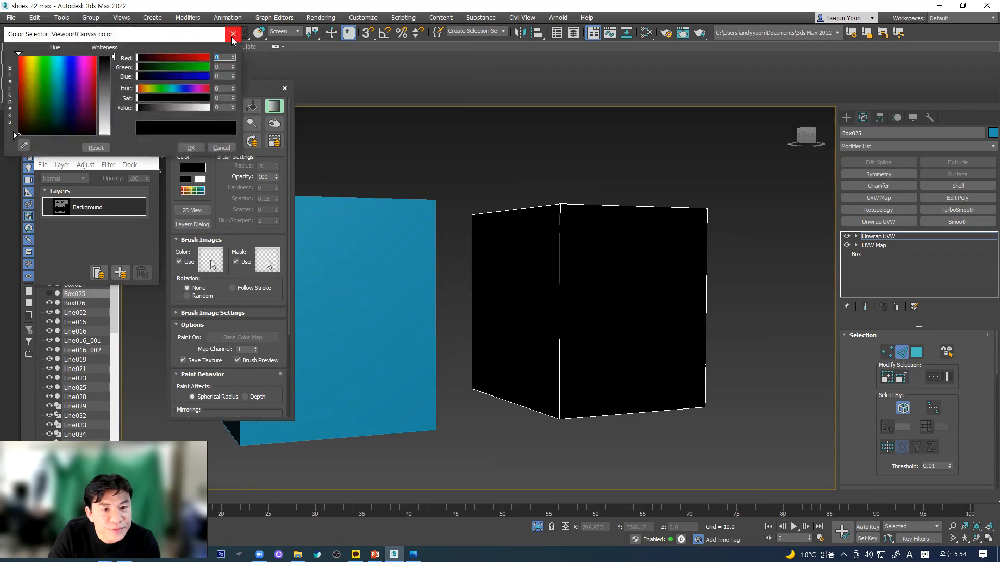
{"action": "left_click", "coordinate": [233, 36]}
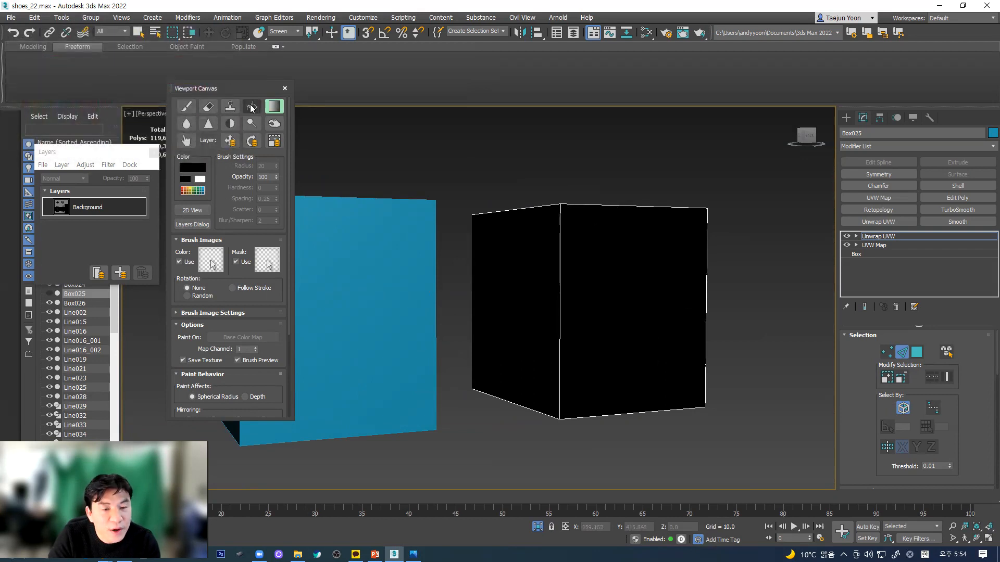
- Close the Viewport Canvas and its layers window, and delete both the black box and the blue box
{"action": "left_click", "coordinate": [284, 89]}
{"action": "middle_click_drag", "start_coordinate": [783, 265], "coordinate": [319, 164], "text": "alt"}
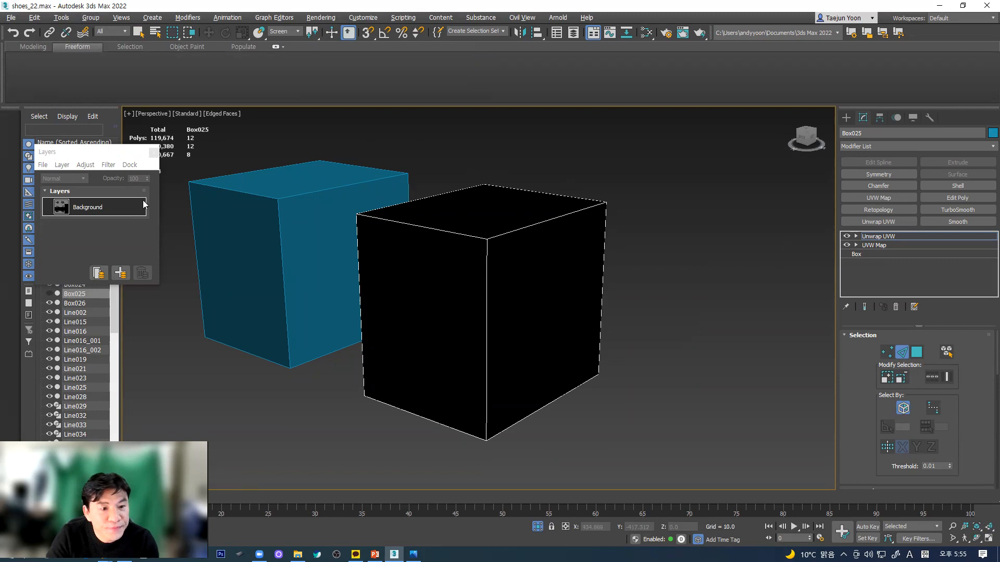
{"action": "left_click", "coordinate": [153, 152]}
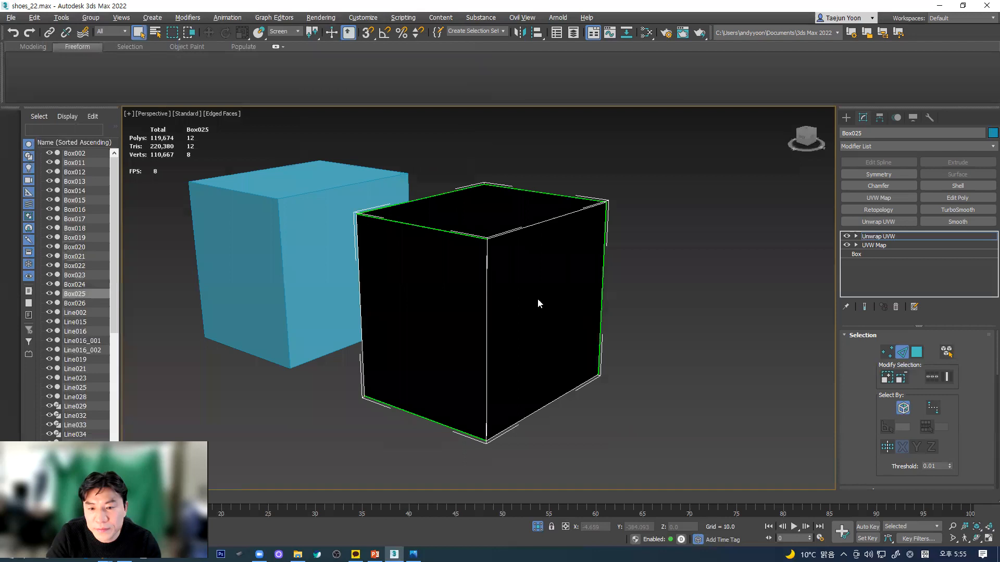
{"action": "left_click", "coordinate": [868, 236]}
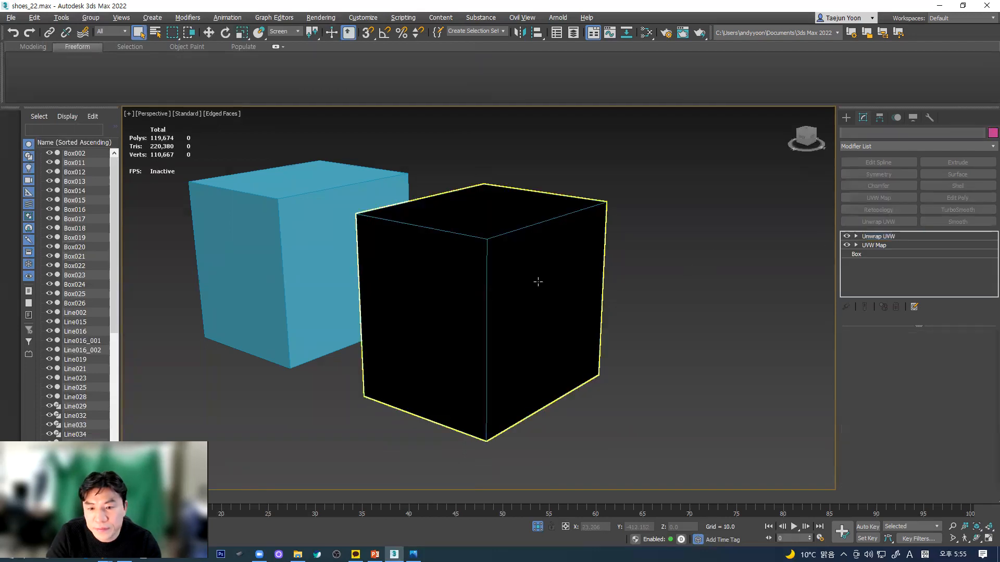
{"action": "key", "text": "Delete"}
{"action": "left_click", "coordinate": [287, 275]}
{"action": "key", "text": "Delete"}
- Examine the wedge shoe's separate upper, toe, heel and sole parts from the side
{"action": "middle_click_drag", "start_coordinate": [395, 334], "coordinate": [461, 284]}
{"action": "middle_click_drag", "start_coordinate": [460, 284], "coordinate": [500, 263], "text": "alt"}
{"action": "scroll", "coordinate": [414, 325], "scroll_direction": "up", "scroll_amount": 4}
{"action": "scroll", "coordinate": [472, 291], "scroll_direction": "up", "scroll_amount": 5}
{"action": "scroll", "coordinate": [463, 302], "scroll_direction": "down", "scroll_amount": 4}
{"action": "middle_click_drag", "start_coordinate": [448, 209], "coordinate": [445, 302]}
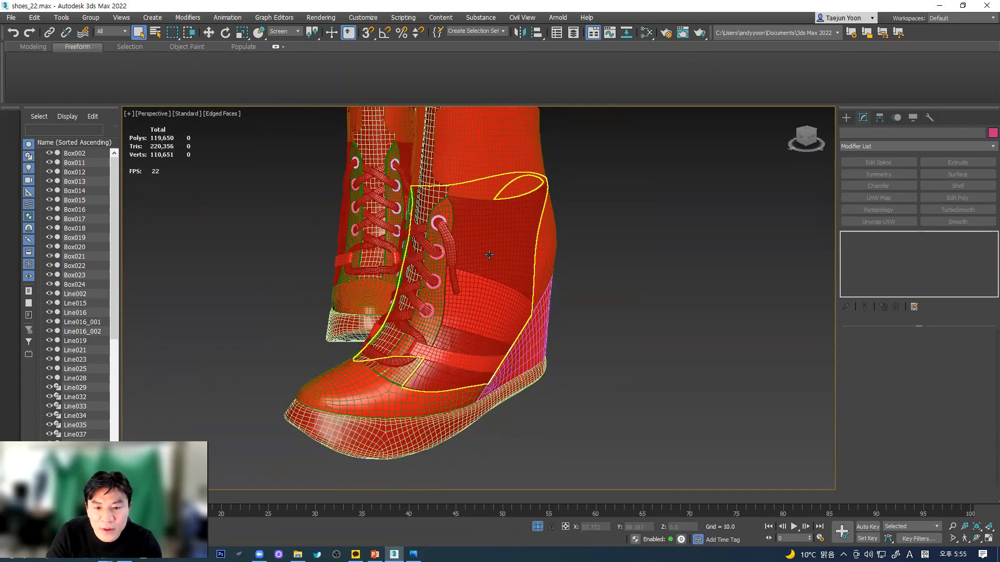
{"action": "middle_click_drag", "start_coordinate": [491, 250], "coordinate": [468, 324], "text": "alt"}
{"action": "middle_click_drag", "start_coordinate": [467, 379], "coordinate": [455, 333]}
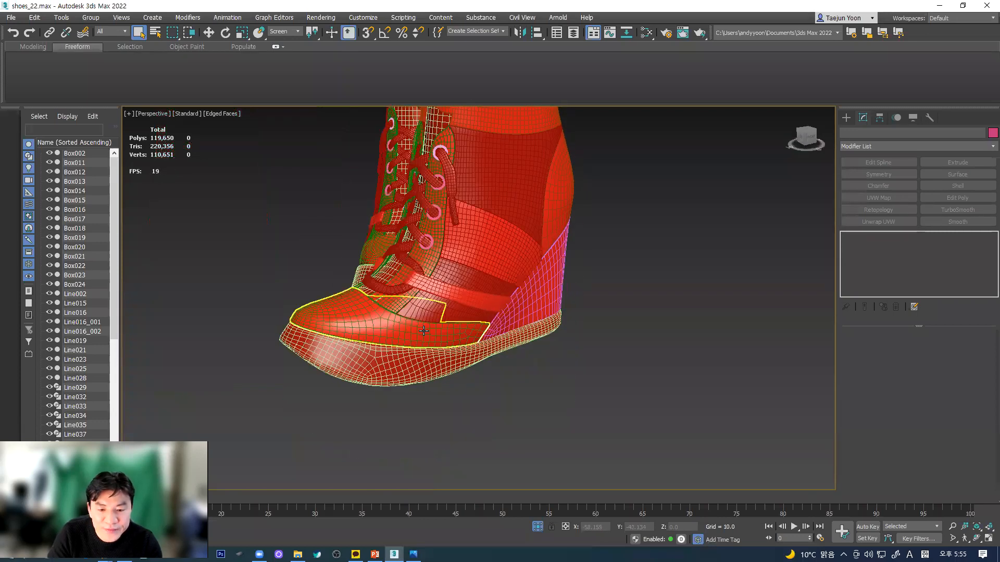
{"action": "left_click", "coordinate": [424, 330]}
{"action": "left_click", "coordinate": [526, 317]}
{"action": "middle_click_drag", "start_coordinate": [526, 317], "coordinate": [527, 343], "text": "alt"}
{"action": "left_click", "coordinate": [531, 386]}
{"action": "left_click", "coordinate": [535, 294]}
- Select all 24 objects of the front-facing shoe and clone them beside the original pair
{"action": "middle_click_drag", "start_coordinate": [336, 318], "coordinate": [452, 213], "text": "alt"}
{"action": "scroll", "coordinate": [458, 319], "scroll_direction": "down", "scroll_amount": 5}
{"action": "key", "text": "ctrl+a"}
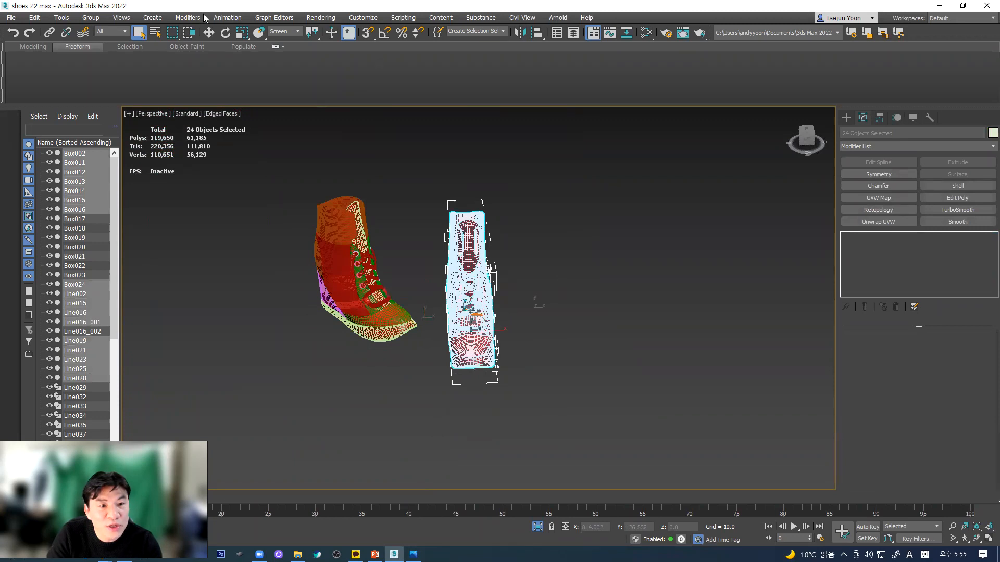
{"action": "key", "text": "w"}
{"action": "left_click_drag", "start_coordinate": [452, 297], "coordinate": [539, 333], "text": "shift"}
{"action": "left_click", "coordinate": [501, 320]}
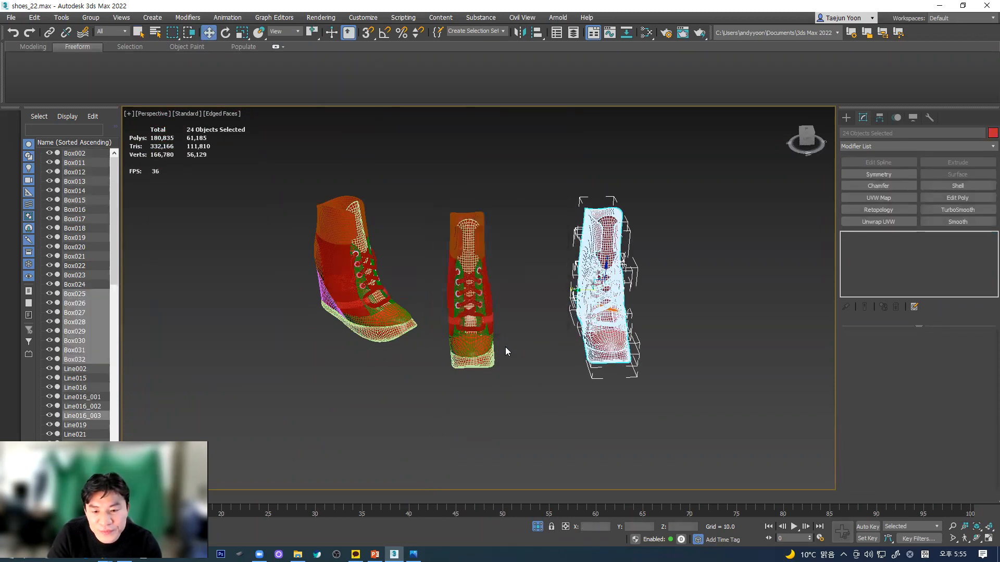
- Select all parts of the cloned shoe, isolate them from the rest of the scene, and clear the selection
{"action": "mouse_move", "coordinate": [507, 302]}
{"action": "middle_mouse_down"}
{"action": "mouse_move", "coordinate": [456, 303]}
{"action": "mouse_move", "coordinate": [494, 289]}
{"action": "middle_mouse_up"}
{"action": "left_click", "coordinate": [501, 161]}
{"action": "left_click_drag", "start_coordinate": [576, 295], "coordinate": [653, 460]}
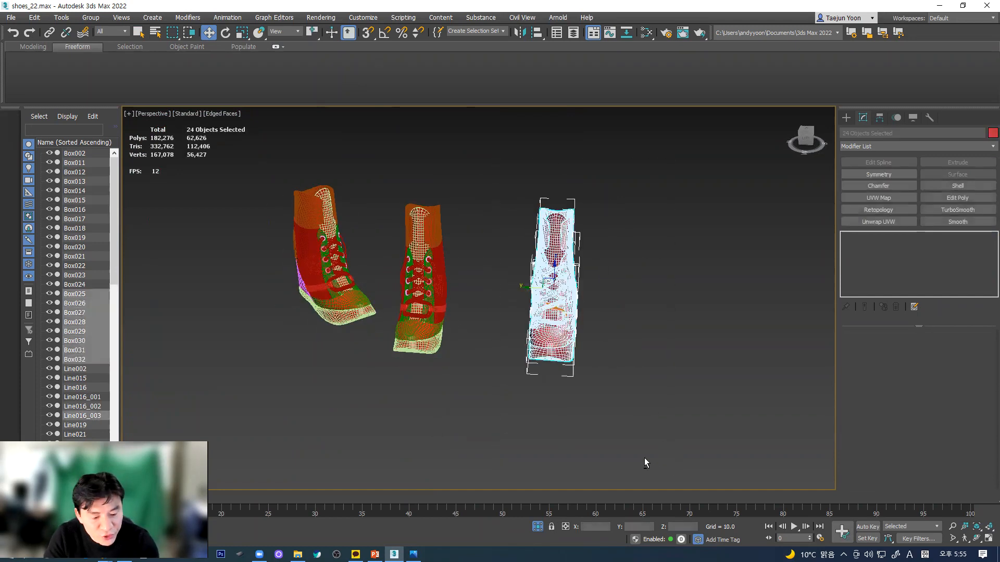
{"action": "key", "text": "alt+q"}
{"action": "middle_click_drag", "start_coordinate": [589, 447], "coordinate": [508, 334], "text": "alt"}
{"action": "left_click", "coordinate": [590, 369]}
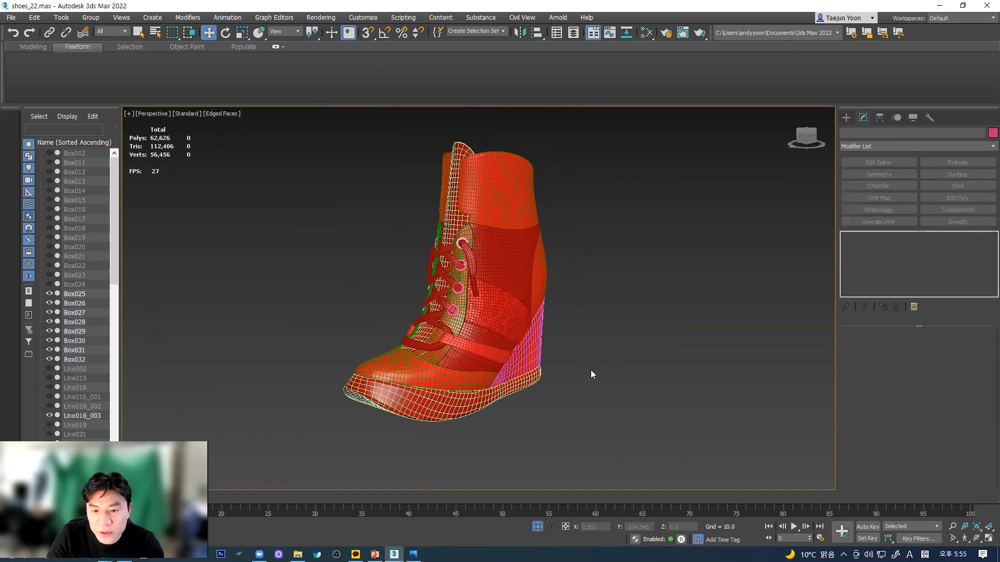
- Remove the Chamfer and Shell modifiers from the cloned shoe's ankle collar
{"action": "scroll", "coordinate": [571, 373], "scroll_direction": "up", "scroll_amount": 5}
{"action": "scroll", "coordinate": [484, 154], "scroll_direction": "down", "scroll_amount": 4}
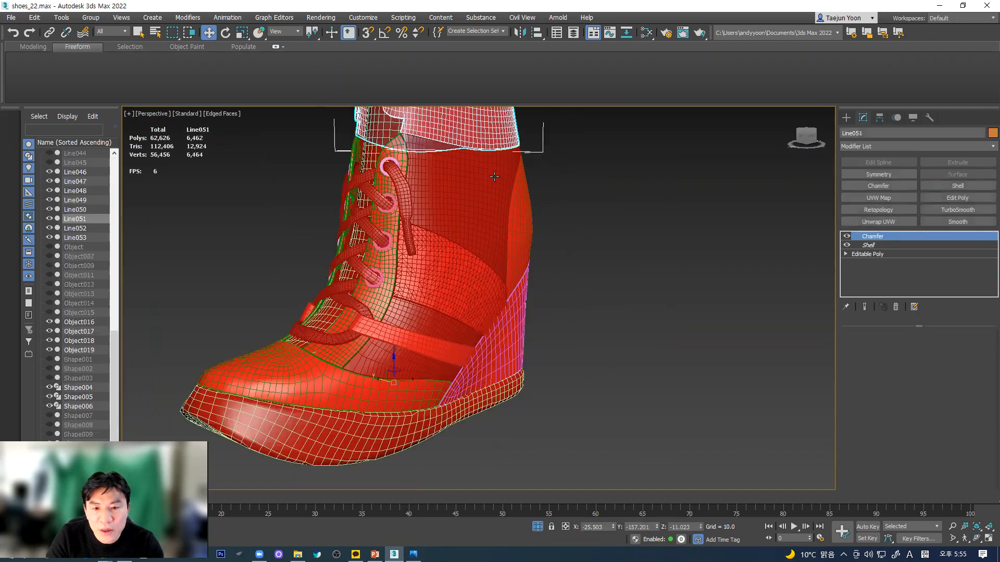
{"action": "left_click", "coordinate": [484, 154]}
{"action": "middle_click_drag", "start_coordinate": [483, 155], "coordinate": [701, 302], "text": "alt"}
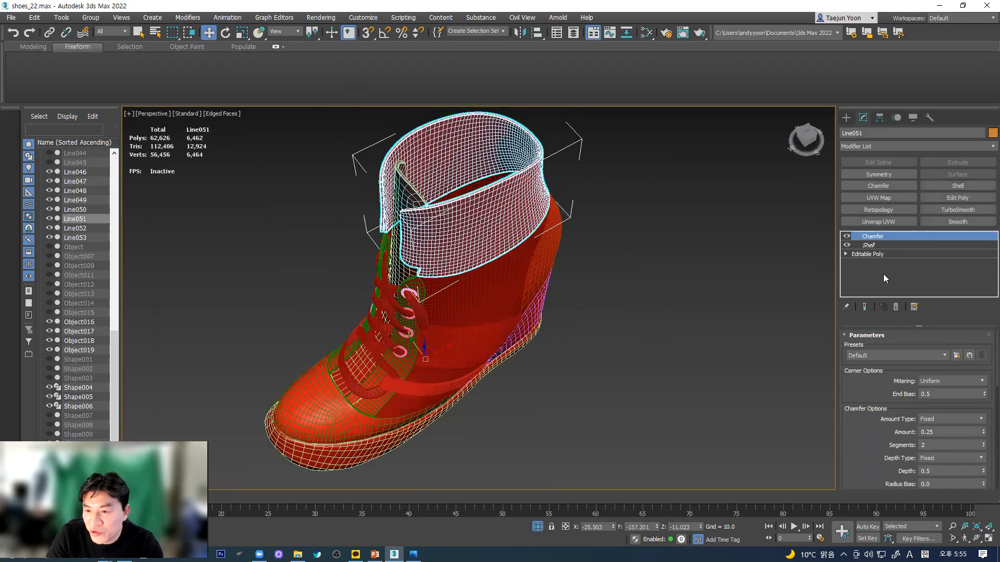
{"action": "left_click", "coordinate": [896, 307]}
- Remove the Chamfer and Shell modifiers from the large side panel of the shoe's upper
{"action": "left_click", "coordinate": [485, 299]}
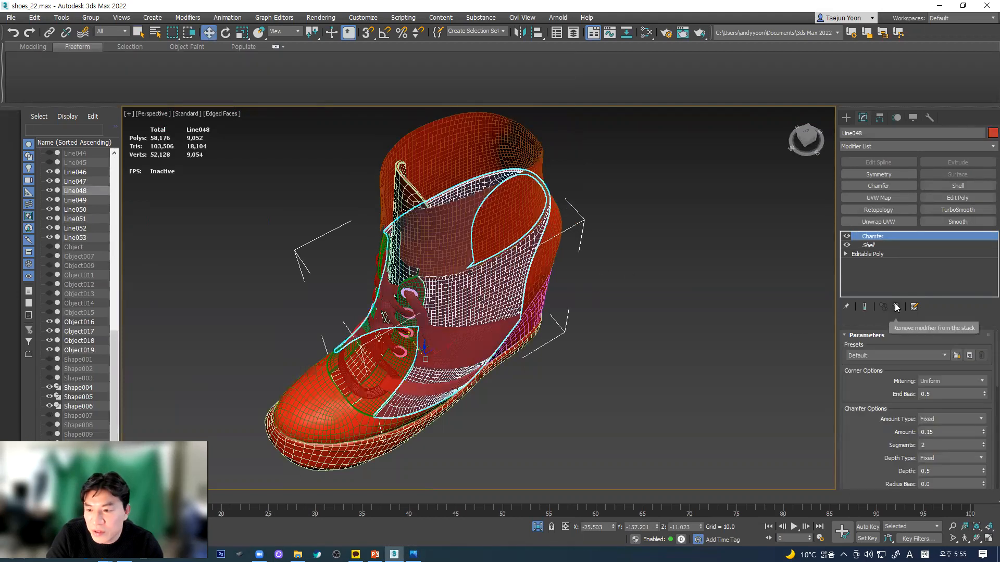
{"action": "left_click", "coordinate": [895, 306]}
{"action": "left_click", "coordinate": [896, 307]}
- Check the ankle collar's modifier stack, and remove the Chamfer and Shell modifiers from the curved back heel panel
{"action": "left_click", "coordinate": [549, 253]}
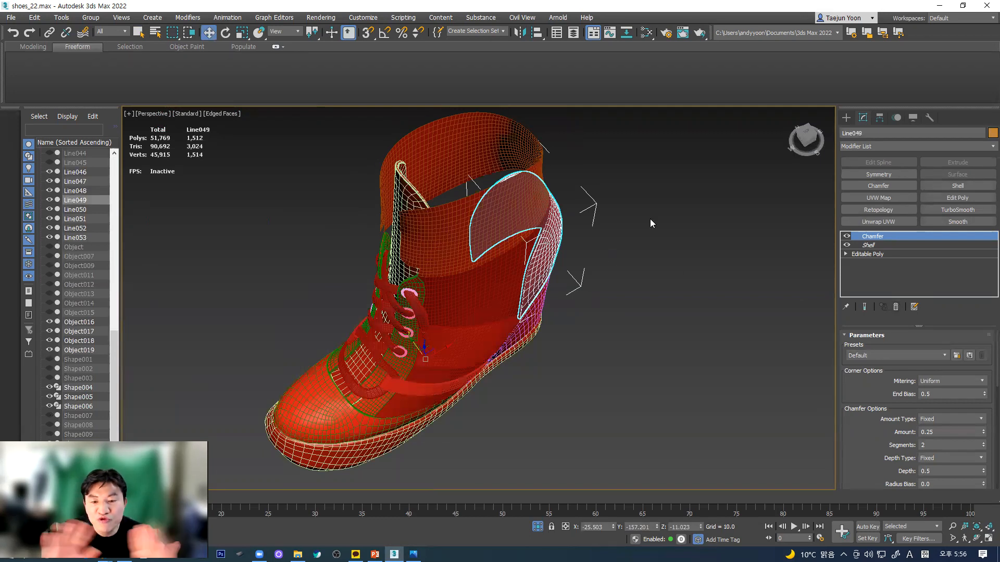
{"action": "left_click", "coordinate": [442, 236]}
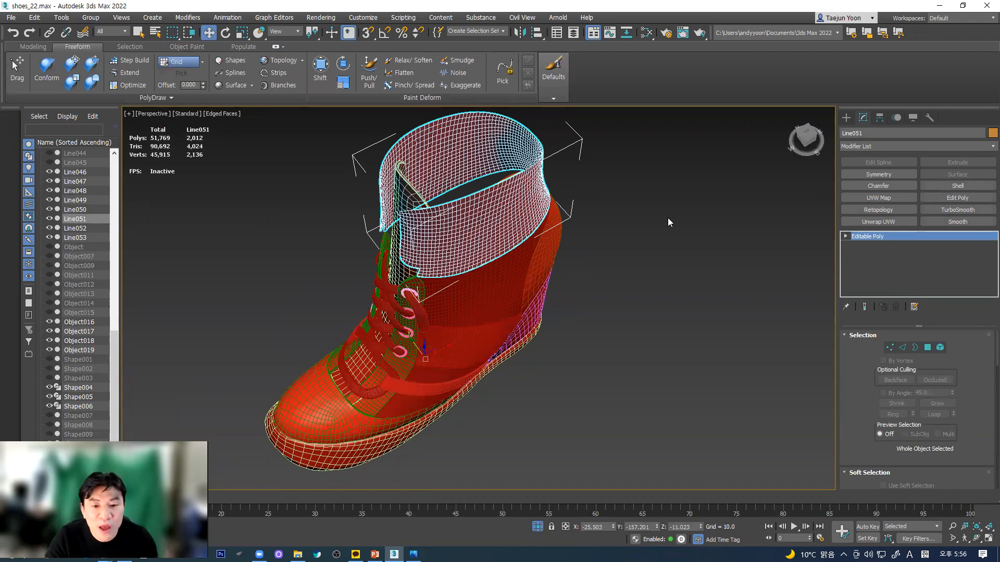
{"action": "left_click", "coordinate": [614, 243]}
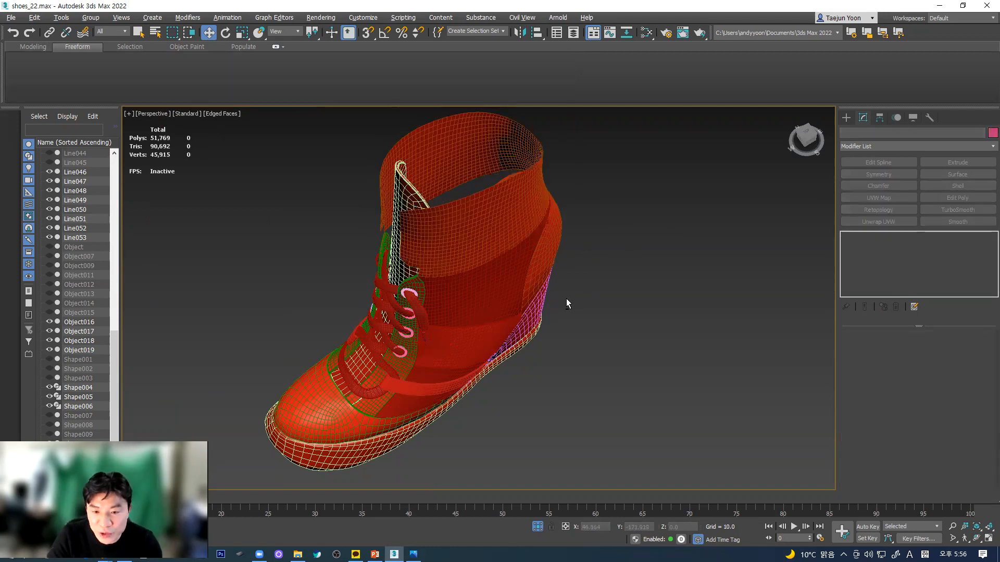
{"action": "middle_click_drag", "start_coordinate": [567, 298], "coordinate": [567, 308], "text": "alt"}
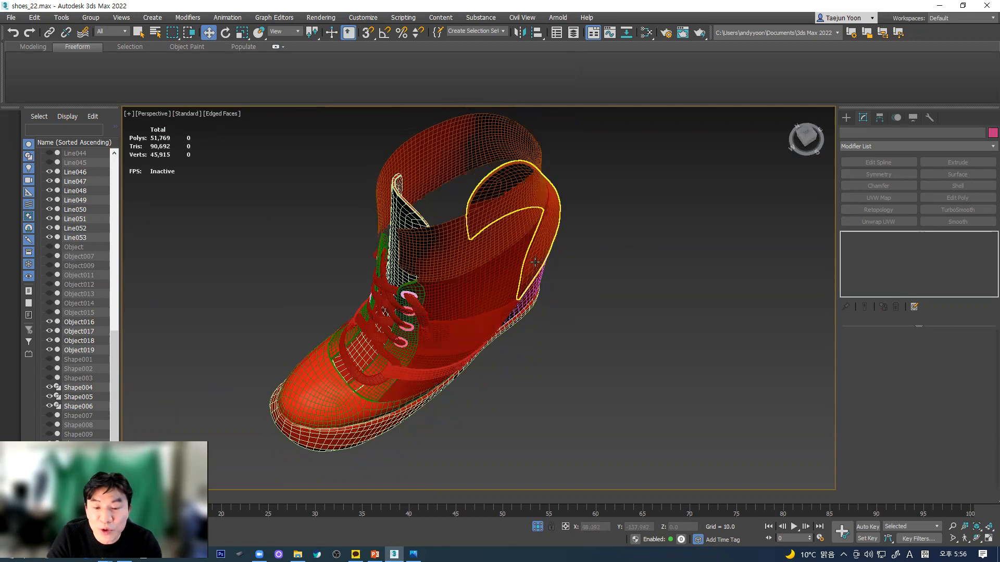
{"action": "middle_click_drag", "start_coordinate": [536, 271], "coordinate": [558, 271], "text": "alt"}
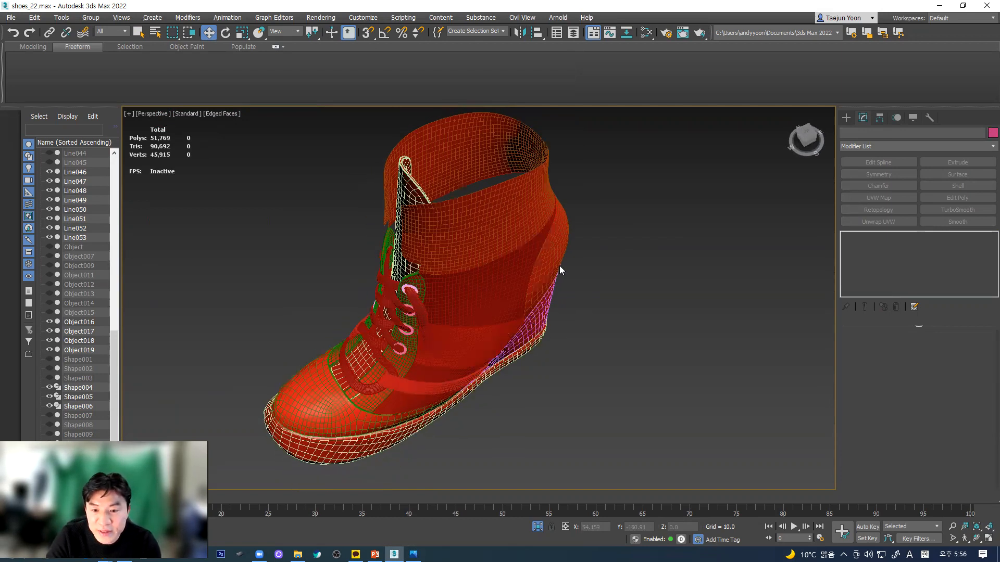
{"action": "left_click", "coordinate": [562, 270]}
{"action": "left_click", "coordinate": [896, 306]}
{"action": "left_click", "coordinate": [896, 306]}
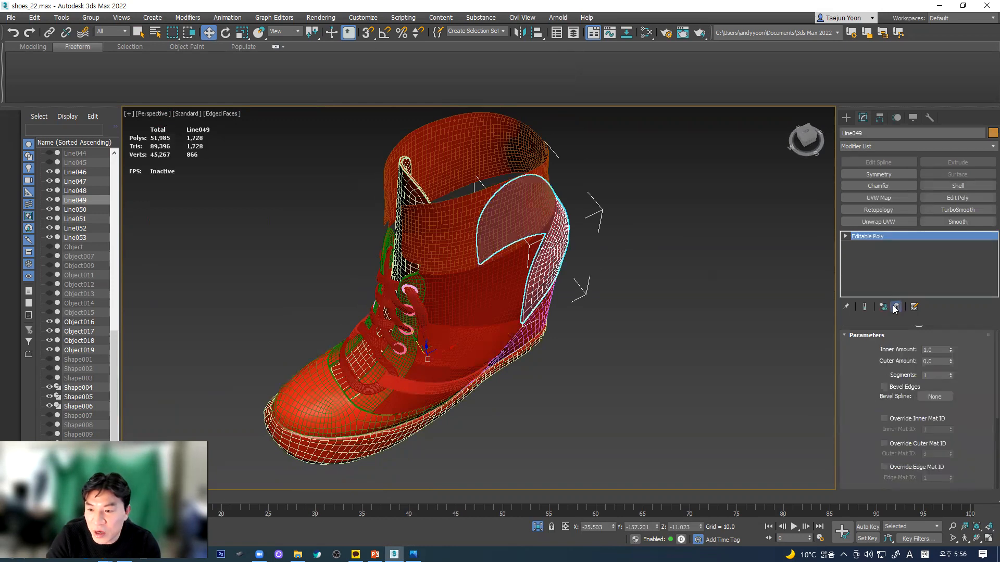
- Remove the Chamfer and Shell modifiers from the side patch Line053, keeping its Retopology modifier
{"action": "left_click", "coordinate": [473, 306]}
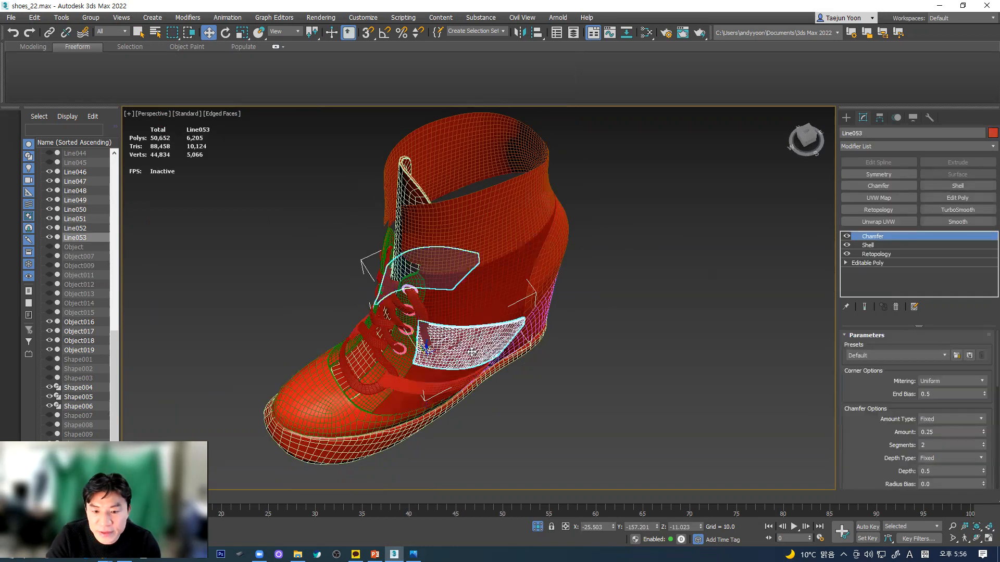
{"action": "left_click", "coordinate": [896, 307]}
{"action": "left_click", "coordinate": [897, 307]}
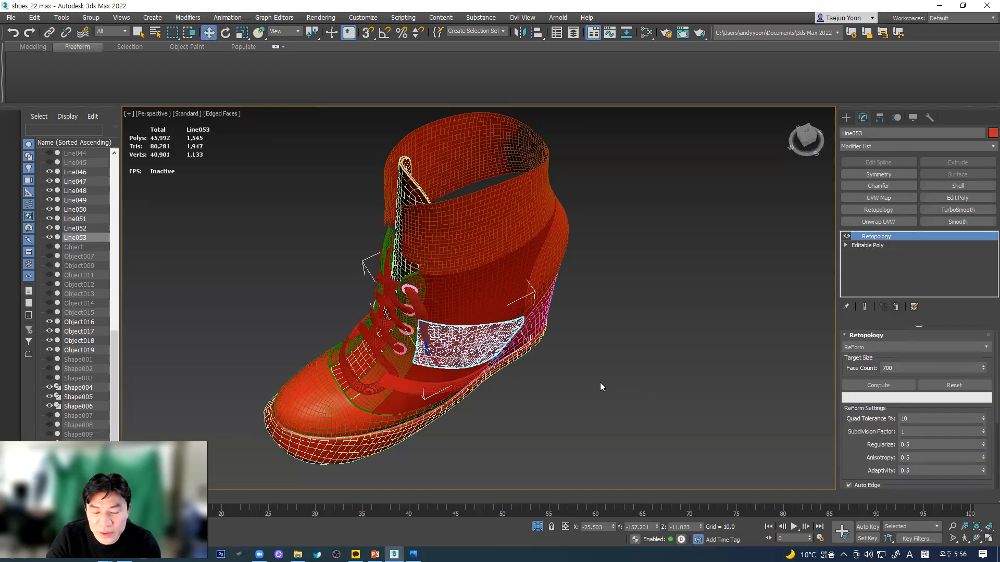
- Remove the Chamfer and Shell modifiers from the narrow strap along the shoe's lower side
{"action": "left_click", "coordinate": [439, 377]}
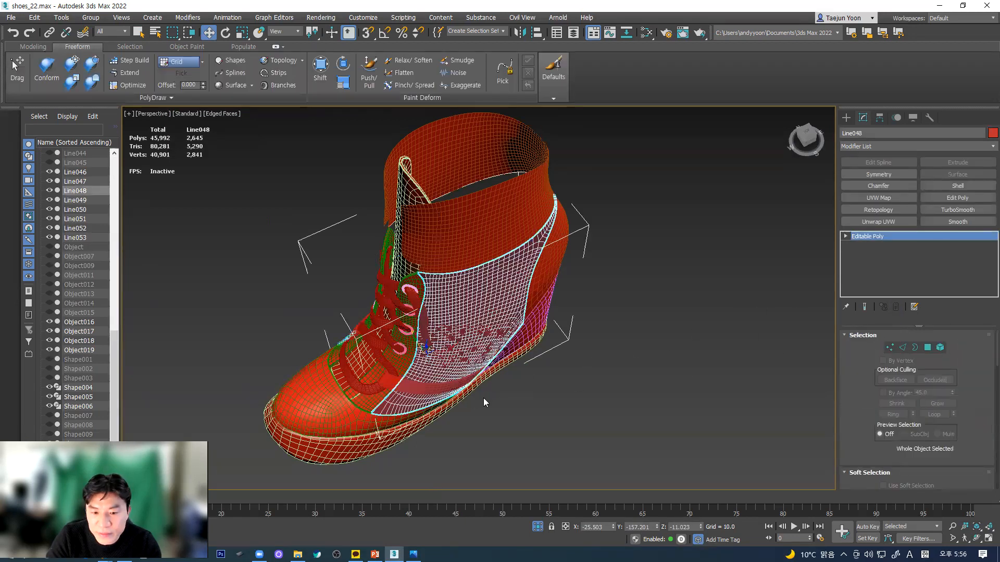
{"action": "left_click", "coordinate": [426, 386]}
{"action": "left_click", "coordinate": [895, 307]}
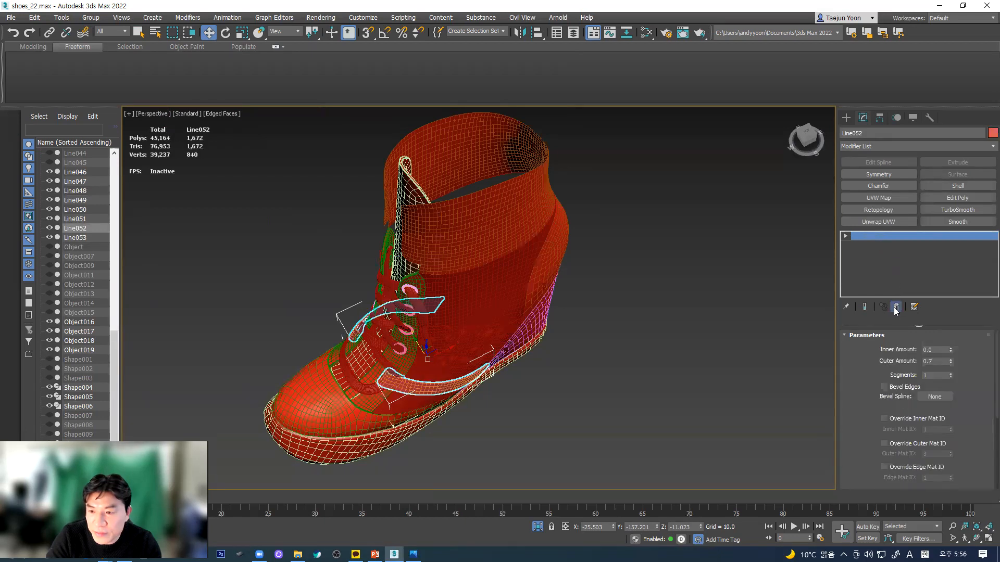
{"action": "left_click", "coordinate": [895, 308]}
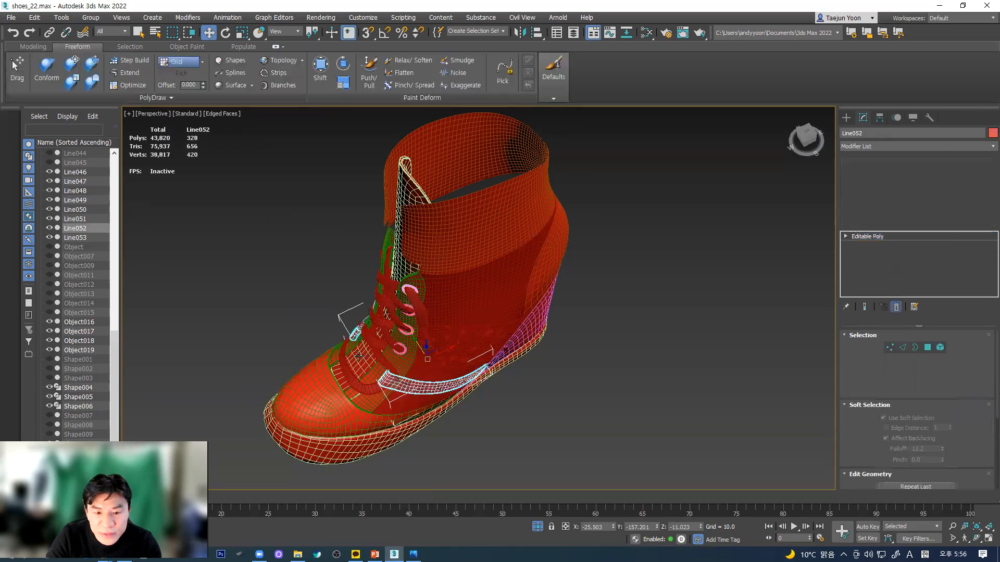
- Check the modifier stacks of the lace eyelet panel and the shoe's tongue
{"action": "left_click", "coordinate": [402, 363]}
{"action": "left_click", "coordinate": [402, 373]}
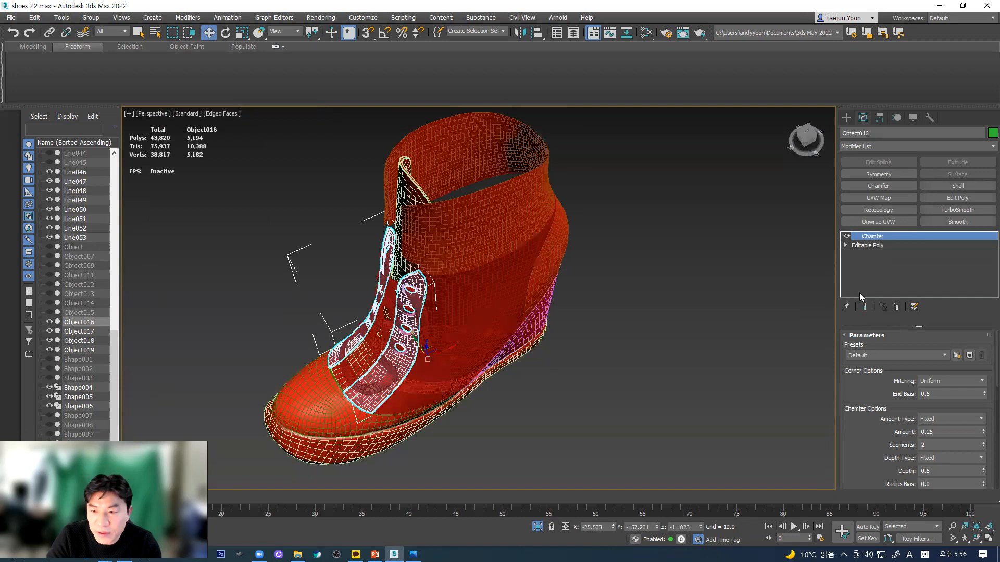
{"action": "middle_click_drag", "start_coordinate": [576, 342], "coordinate": [412, 135], "text": "alt"}
{"action": "left_click", "coordinate": [411, 135]}
- Convert the shoe's sole to an Editable Poly, collapsing its Retopology and Push modifiers
{"action": "middle_click_drag", "start_coordinate": [513, 281], "coordinate": [458, 283], "text": "alt"}
{"action": "scroll", "coordinate": [463, 300], "scroll_direction": "up", "scroll_amount": 1}
{"action": "middle_click_drag", "start_coordinate": [474, 320], "coordinate": [496, 243]}
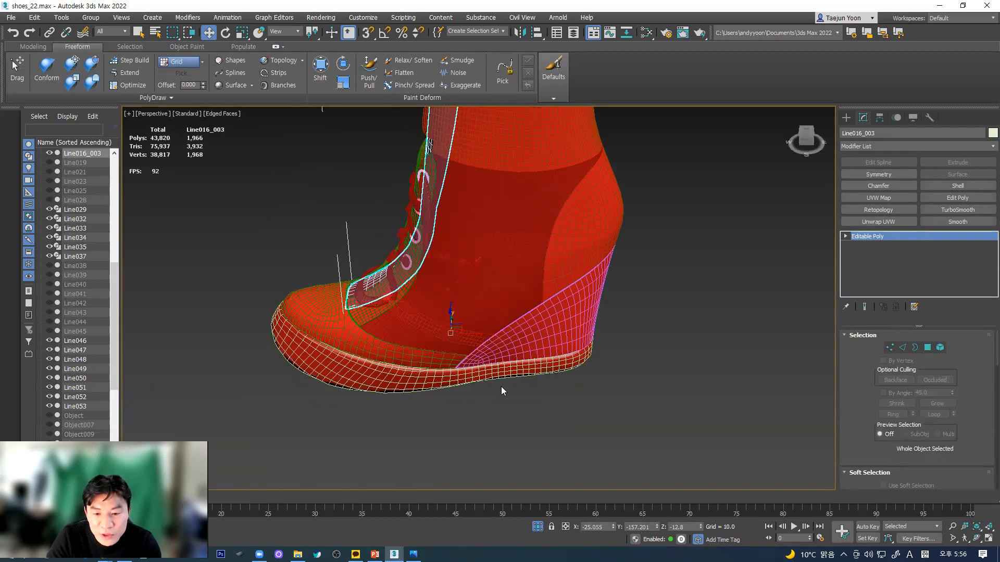
{"action": "left_click", "coordinate": [504, 368]}
{"action": "middle_click_drag", "start_coordinate": [484, 404], "coordinate": [498, 378], "text": "alt"}
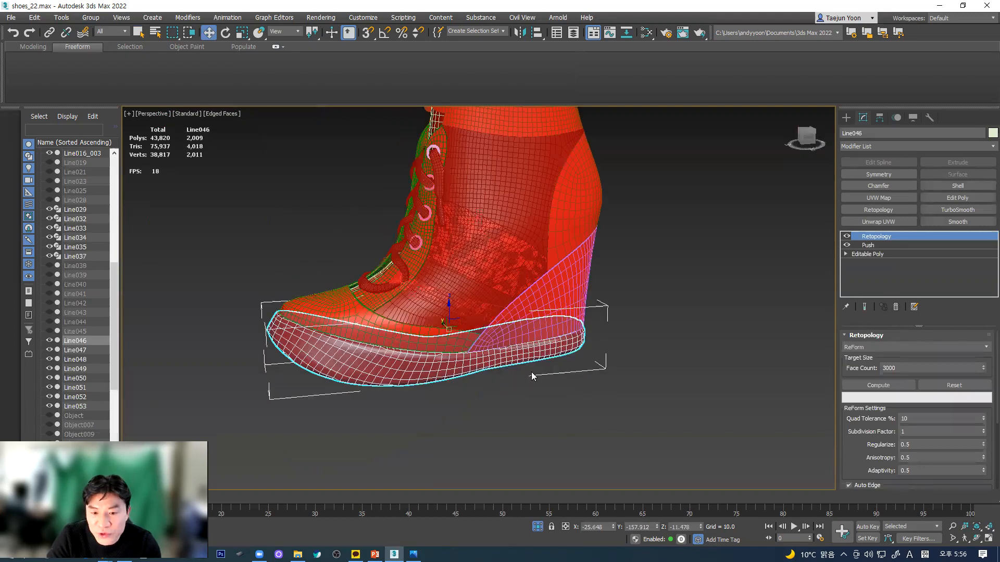
{"action": "right_click", "coordinate": [532, 349]}
{"action": "mouse_move", "coordinate": [567, 456]}
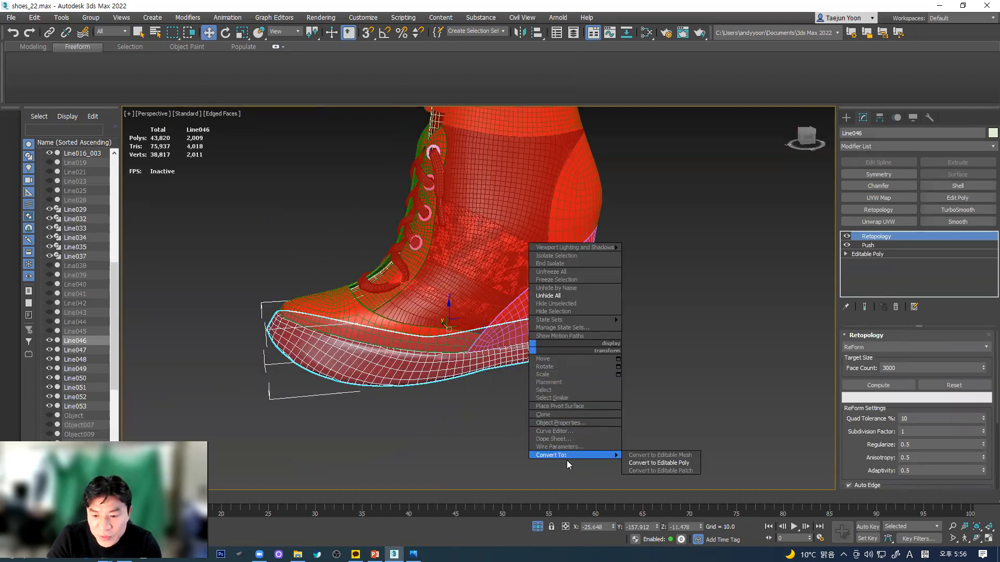
{"action": "left_click", "coordinate": [640, 465]}
- Examine up close how the toe cap meets the upper rim of the sole
{"action": "middle_click_drag", "start_coordinate": [518, 404], "coordinate": [575, 402], "text": "alt"}
{"action": "scroll", "coordinate": [491, 324], "scroll_direction": "up", "scroll_amount": 5}
{"action": "middle_click_drag", "start_coordinate": [369, 323], "coordinate": [497, 361]}
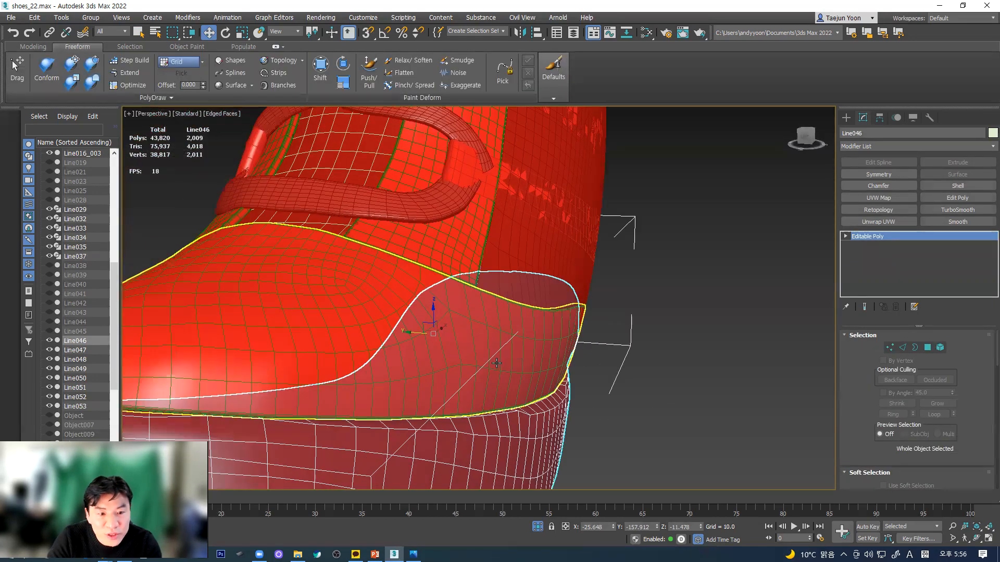
{"action": "scroll", "coordinate": [496, 361], "scroll_direction": "down", "scroll_amount": 7}
{"action": "middle_click_drag", "start_coordinate": [333, 315], "coordinate": [582, 294]}
{"action": "scroll", "coordinate": [433, 312], "scroll_direction": "down", "scroll_amount": 8}
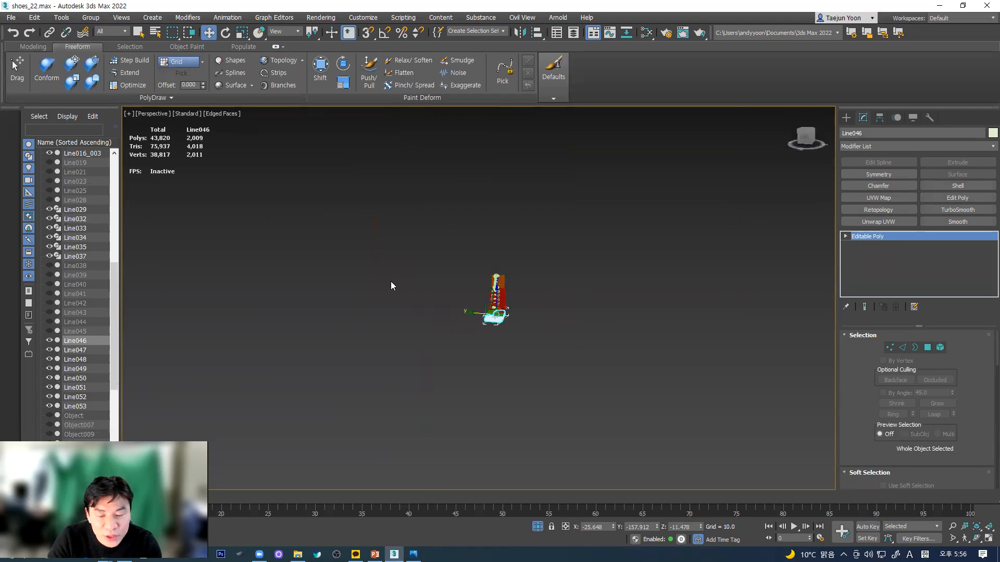
- Inspect the mesh and modifier stacks of the eyelet rings on both sides of the lacing
{"action": "scroll", "coordinate": [420, 292], "scroll_direction": "up", "scroll_amount": 8}
{"action": "middle_click_drag", "start_coordinate": [652, 305], "coordinate": [500, 312], "text": "alt"}
{"action": "scroll", "coordinate": [504, 246], "scroll_direction": "up", "scroll_amount": 5}
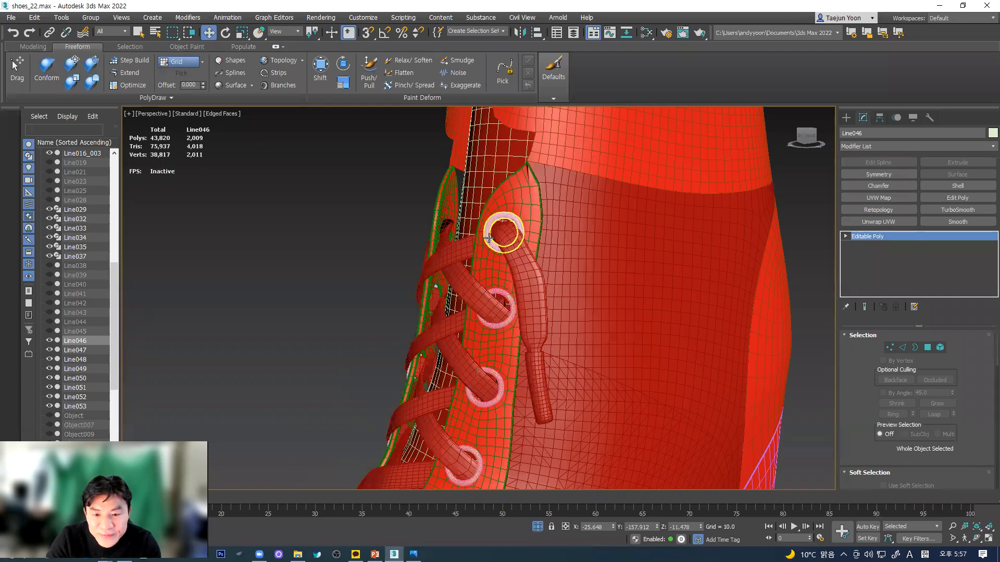
{"action": "left_click", "coordinate": [488, 237]}
{"action": "middle_click_drag", "start_coordinate": [508, 264], "coordinate": [523, 320], "text": "alt"}
{"action": "left_click", "coordinate": [508, 316]}
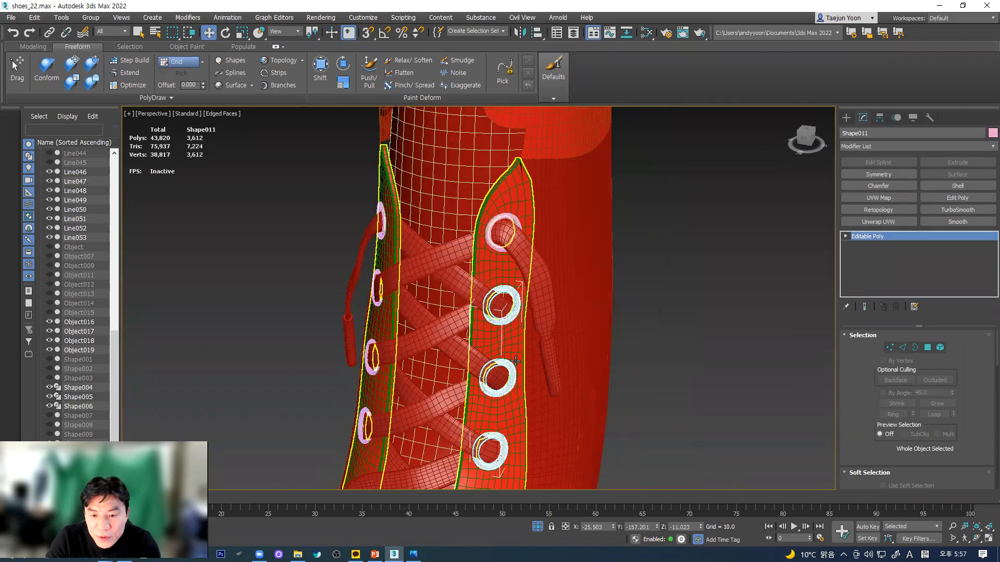
{"action": "middle_click_drag", "start_coordinate": [515, 360], "coordinate": [443, 281], "text": "alt"}
{"action": "scroll", "coordinate": [449, 281], "scroll_direction": "up", "scroll_amount": 5}
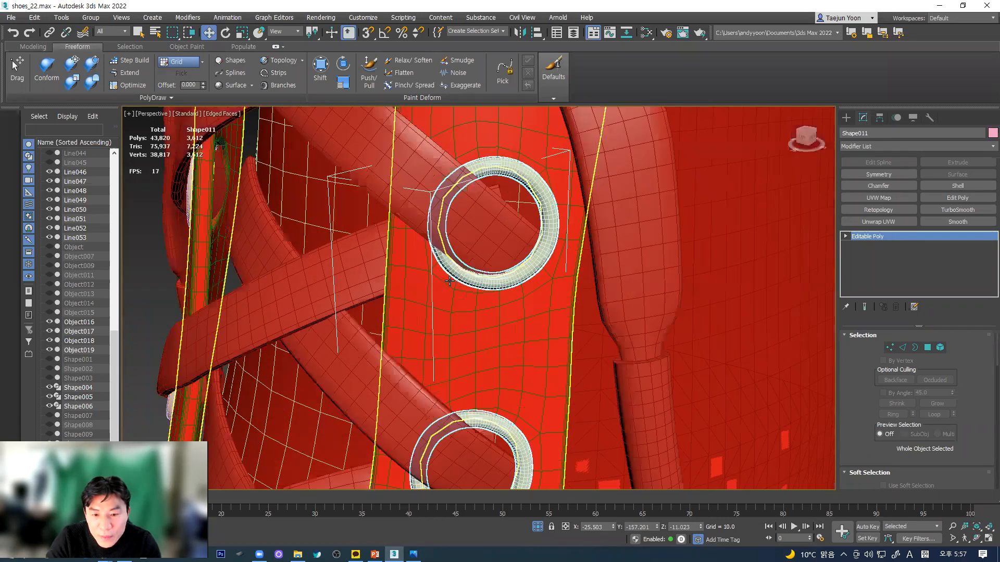
{"action": "scroll", "coordinate": [449, 281], "scroll_direction": "down", "scroll_amount": 5}
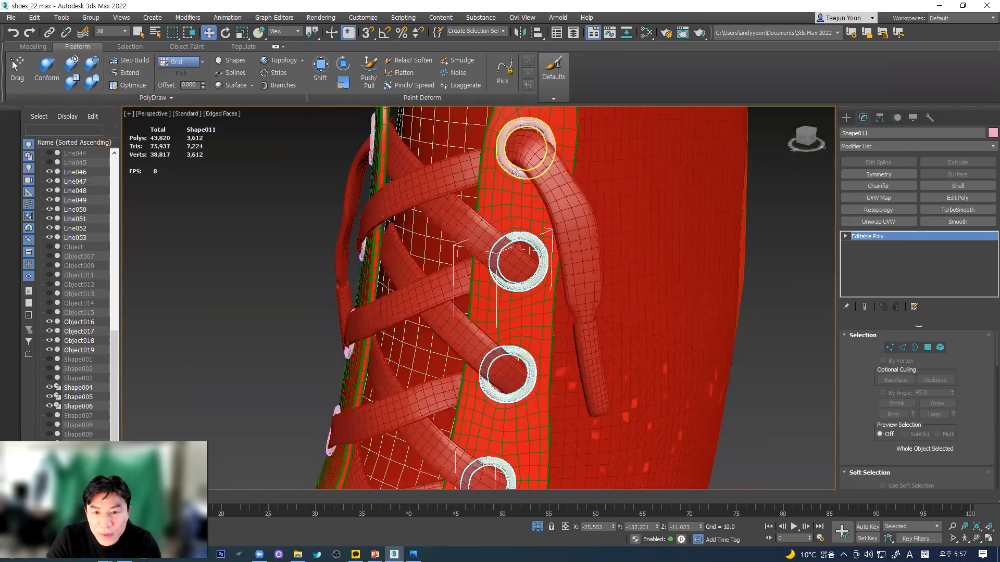
{"action": "left_click", "coordinate": [515, 171]}
{"action": "middle_click_drag", "start_coordinate": [515, 172], "coordinate": [328, 158], "text": "alt"}
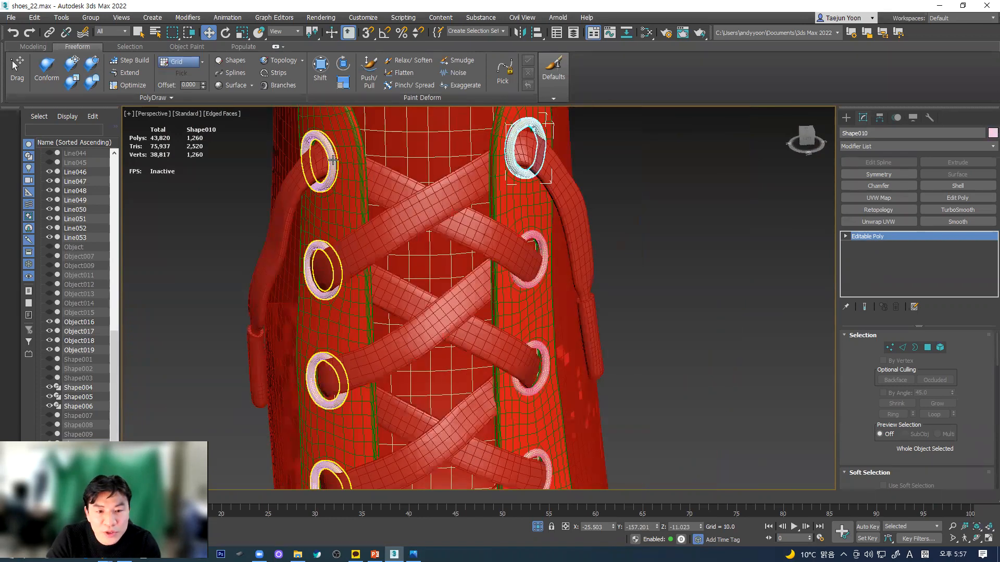
{"action": "left_click", "coordinate": [333, 160]}
{"action": "middle_click_drag", "start_coordinate": [427, 219], "coordinate": [474, 271], "text": "alt"}
{"action": "scroll", "coordinate": [474, 271], "scroll_direction": "down", "scroll_amount": 4}
{"action": "middle_click_drag", "start_coordinate": [554, 286], "coordinate": [492, 285], "text": "alt"}
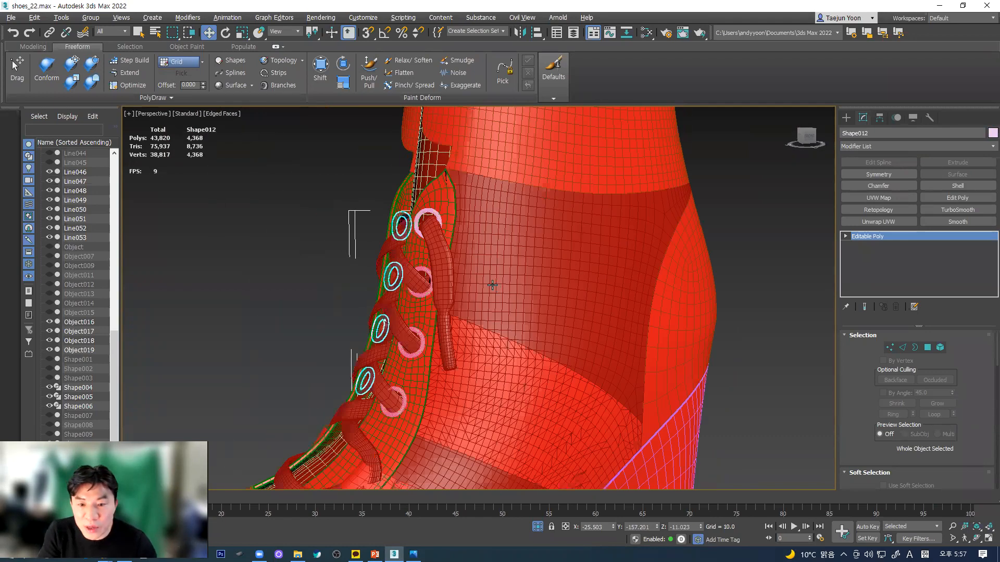
- Apply an Unwrap UVW modifier to the ankle collar Line051 and open its UV editor
{"action": "scroll", "coordinate": [492, 285], "scroll_direction": "down", "scroll_amount": 4}
{"action": "left_click", "coordinate": [493, 229]}
{"action": "scroll", "coordinate": [492, 235], "scroll_direction": "down", "scroll_amount": 3}
{"action": "middle_click_drag", "start_coordinate": [492, 235], "coordinate": [732, 268], "text": "alt"}
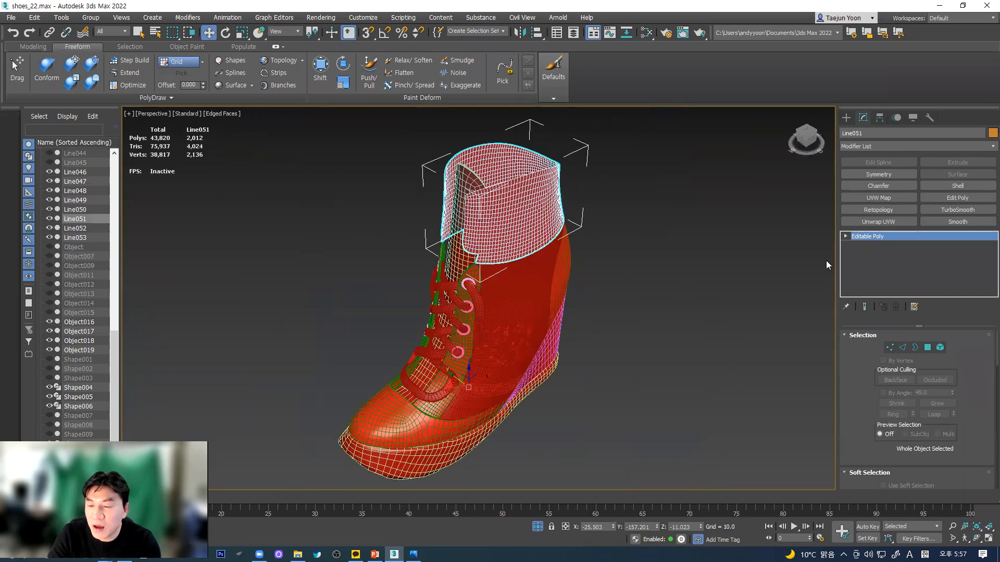
{"action": "left_click", "coordinate": [869, 220]}
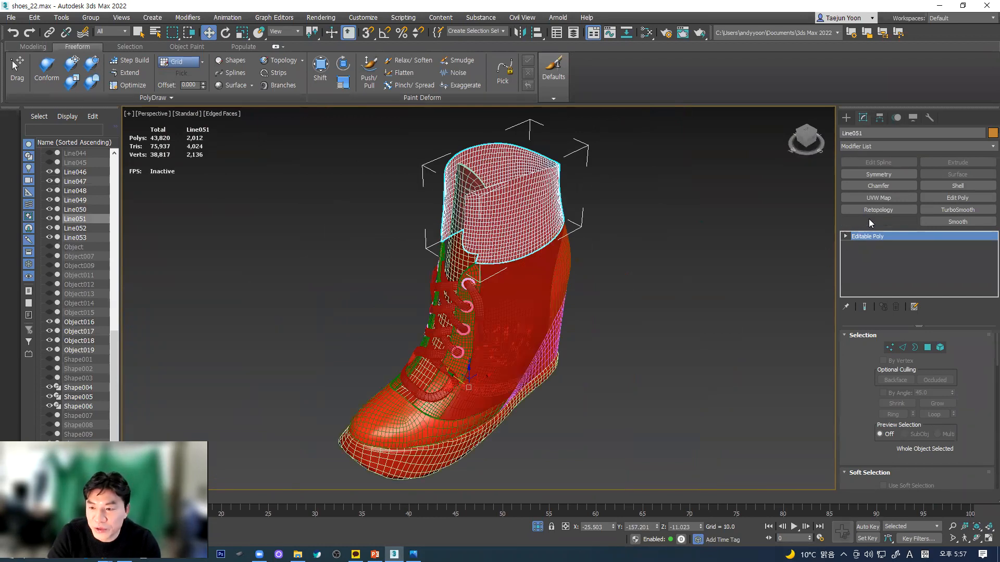
{"action": "left_click_drag", "start_coordinate": [893, 480], "coordinate": [868, 351]}
{"action": "left_click", "coordinate": [917, 426]}
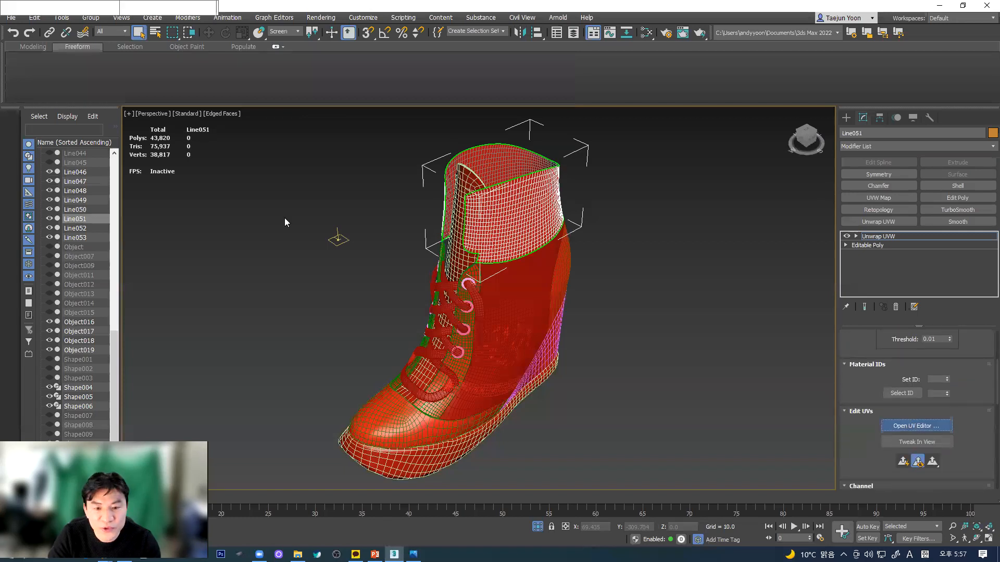
- Enable element selection in the UV editor and select the collar's entire UV shell
{"action": "scroll", "coordinate": [182, 229], "scroll_direction": "down", "scroll_amount": 4}
{"action": "middle_click_drag", "start_coordinate": [166, 209], "coordinate": [113, 209]}
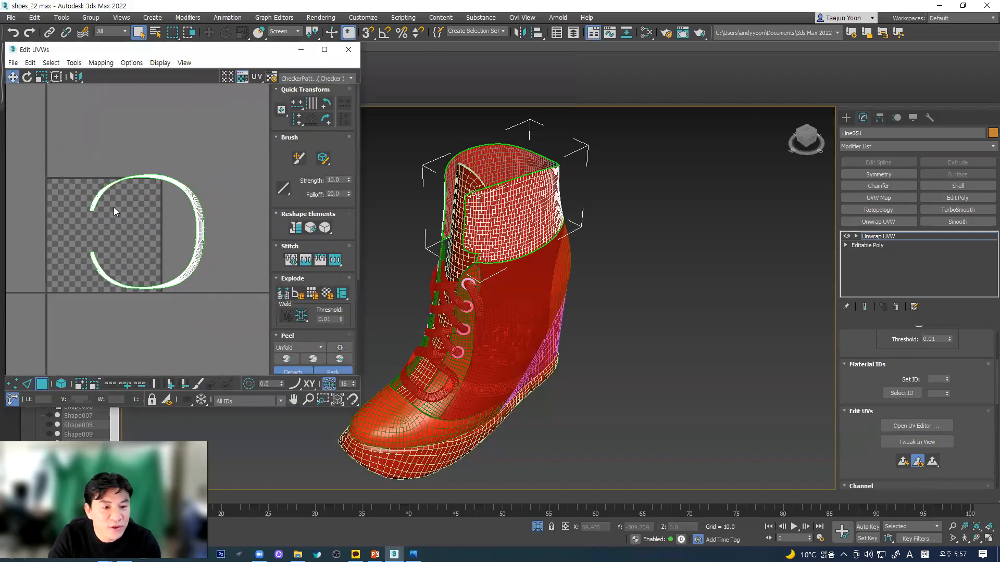
{"action": "scroll", "coordinate": [200, 232], "scroll_direction": "up", "scroll_amount": 3}
{"action": "scroll", "coordinate": [243, 201], "scroll_direction": "up", "scroll_amount": 1}
{"action": "scroll", "coordinate": [217, 195], "scroll_direction": "down", "scroll_amount": 3}
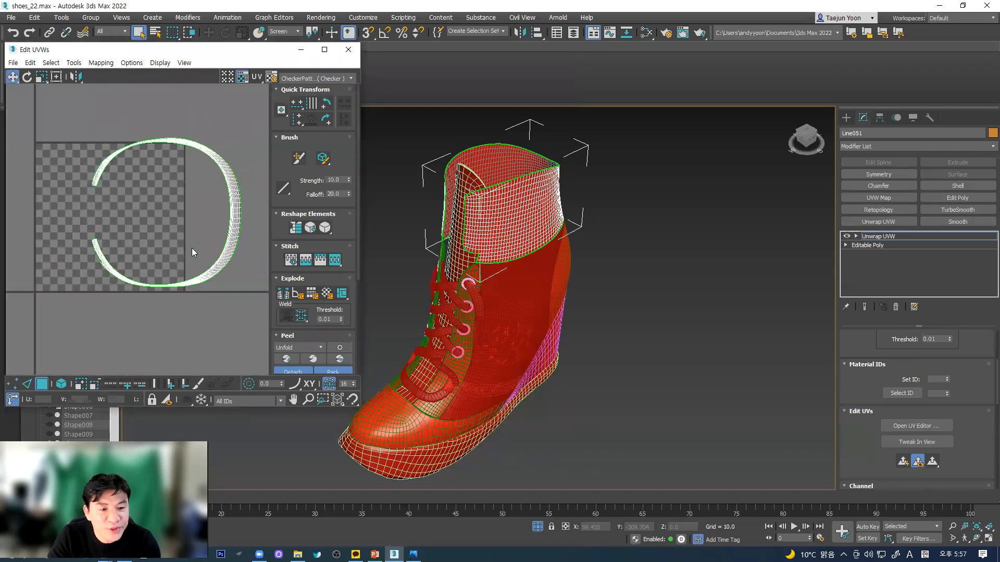
{"action": "left_click", "coordinate": [61, 385]}
{"action": "mouse_move", "coordinate": [152, 272]}
{"action": "middle_mouse_down"}
{"action": "mouse_move", "coordinate": [74, 351]}
{"action": "mouse_move", "coordinate": [141, 302]}
{"action": "middle_mouse_up"}
{"action": "left_click_drag", "start_coordinate": [66, 114], "coordinate": [284, 355]}
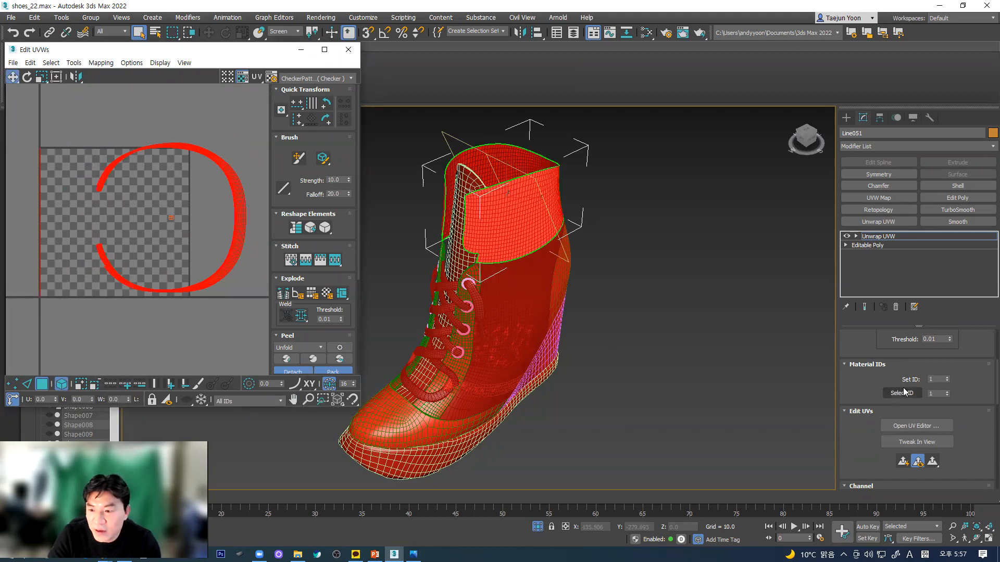
- Enable element selection for the viewport as well and select the whole ankle collar on the model
{"action": "scroll", "coordinate": [850, 334], "scroll_direction": "up", "scroll_amount": 5}
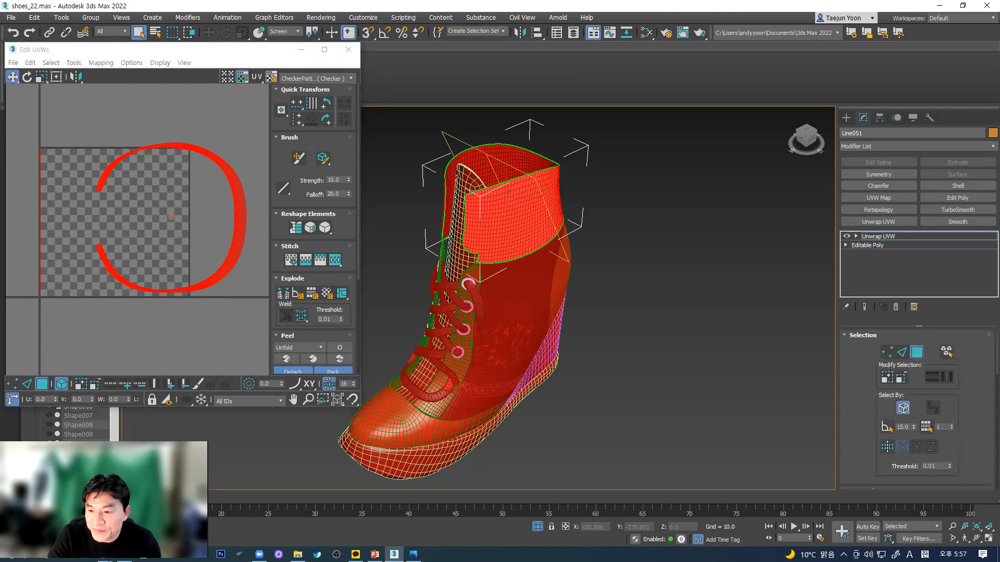
{"action": "left_click", "coordinate": [944, 353]}
{"action": "left_click", "coordinate": [646, 236]}
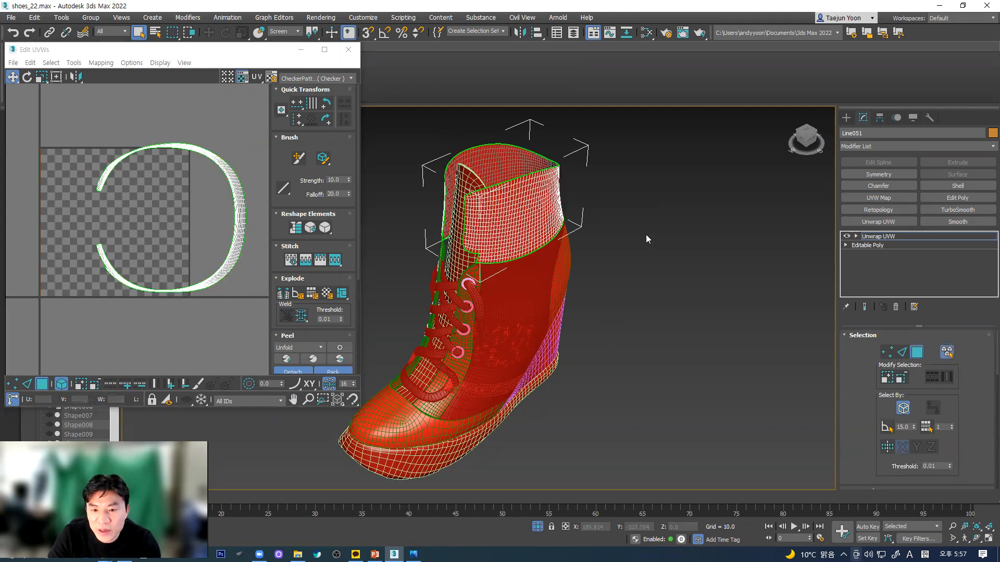
{"action": "left_click", "coordinate": [544, 215]}
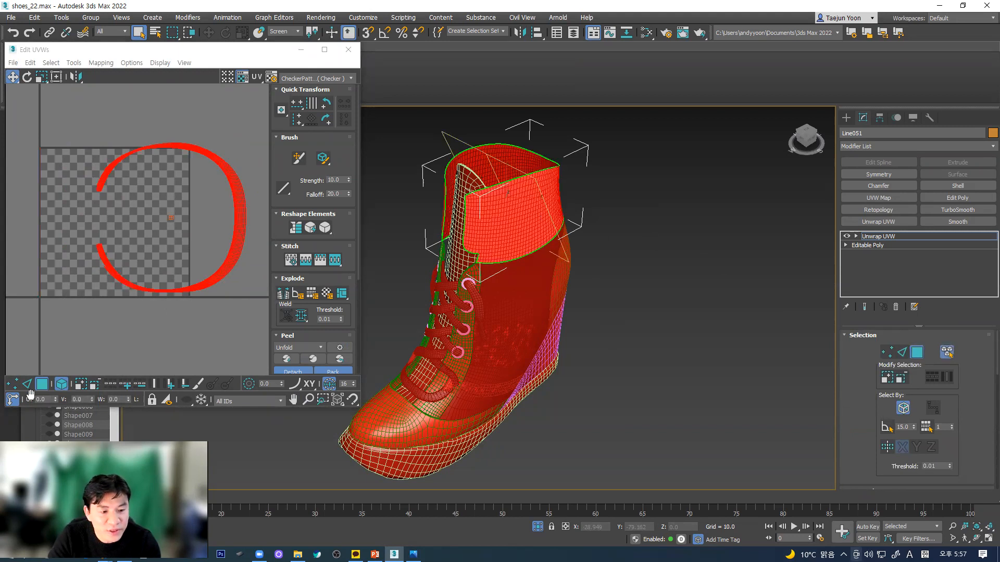
- Turn the UV editor's element selection off and back on, and reselect the collar's UV shell
{"action": "left_click", "coordinate": [61, 384]}
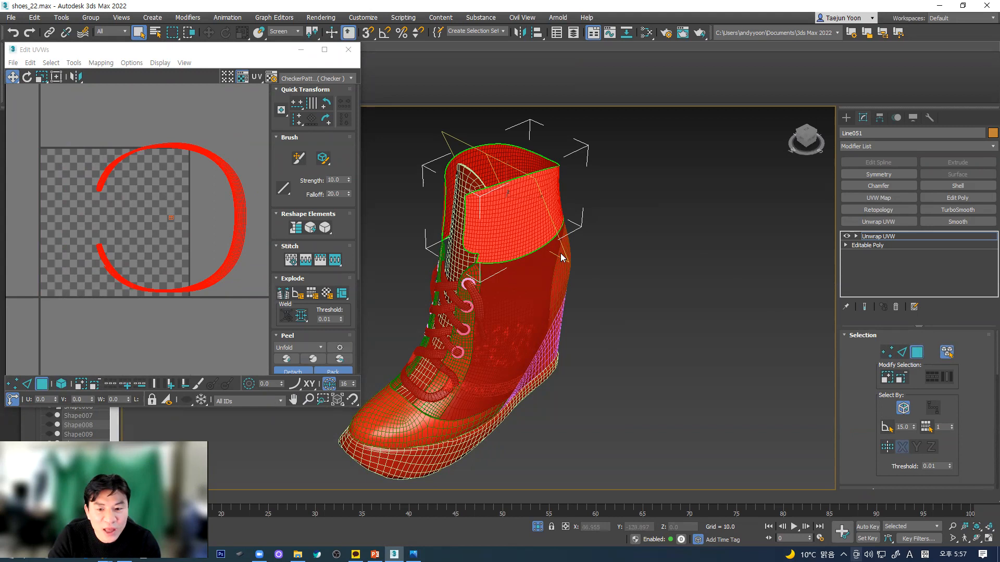
{"action": "scroll", "coordinate": [502, 231], "scroll_direction": "up", "scroll_amount": 8}
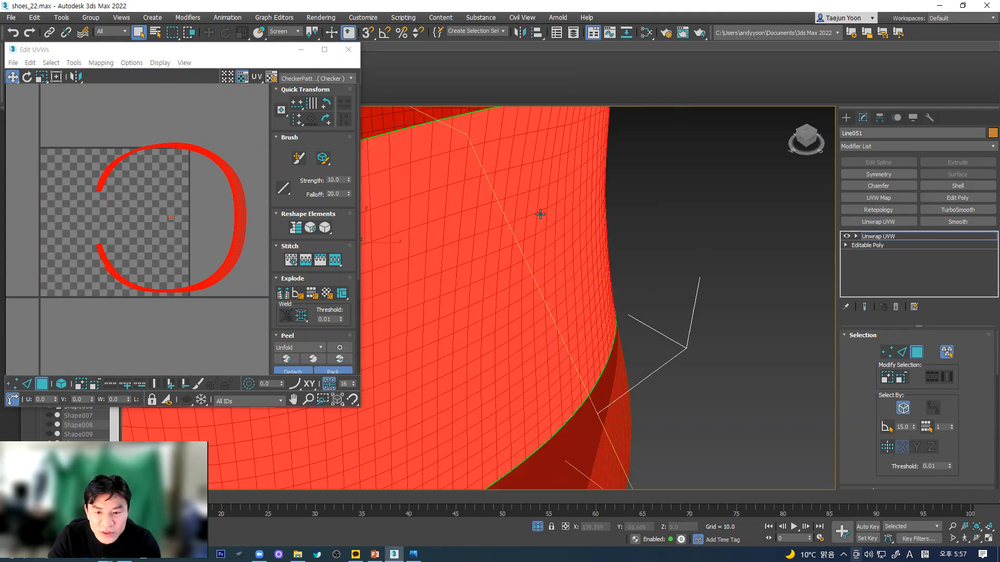
{"action": "scroll", "coordinate": [496, 272], "scroll_direction": "down", "scroll_amount": 8}
{"action": "left_click", "coordinate": [61, 384]}
{"action": "left_click", "coordinate": [211, 308]}
{"action": "left_click", "coordinate": [212, 282]}
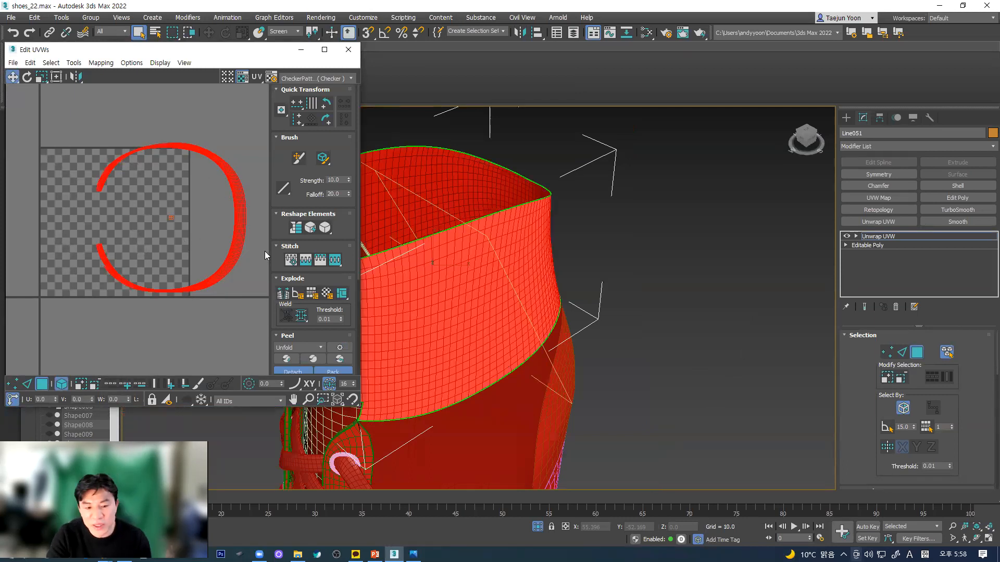
- Try Flatten Mapping on the ankle collar's UVs, inspect the separate pieces, and undo the flattening
{"action": "middle_click_drag", "start_coordinate": [405, 335], "coordinate": [605, 272]}
{"action": "scroll", "coordinate": [606, 272], "scroll_direction": "down", "scroll_amount": 3}
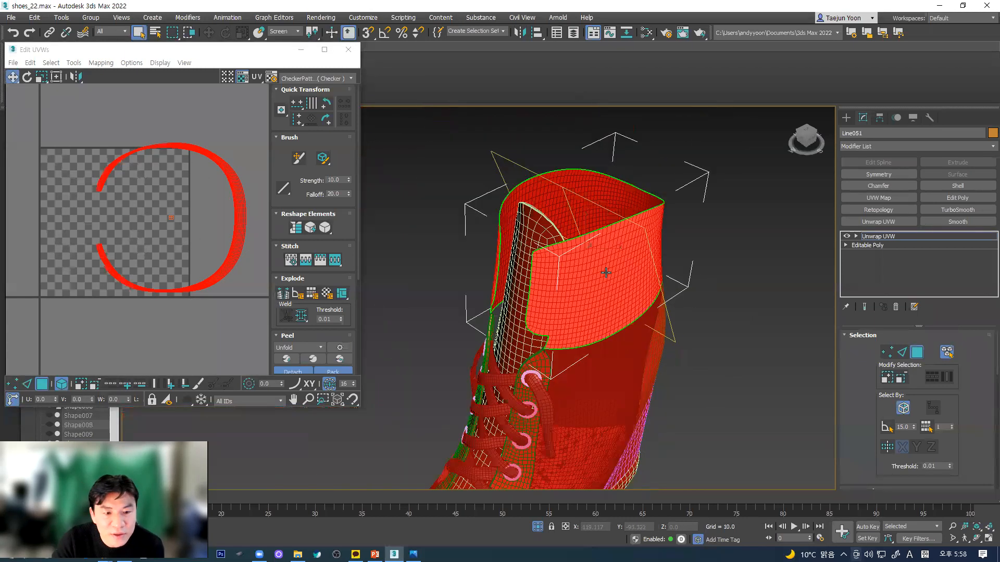
{"action": "scroll", "coordinate": [139, 223], "scroll_direction": "down", "scroll_amount": 4}
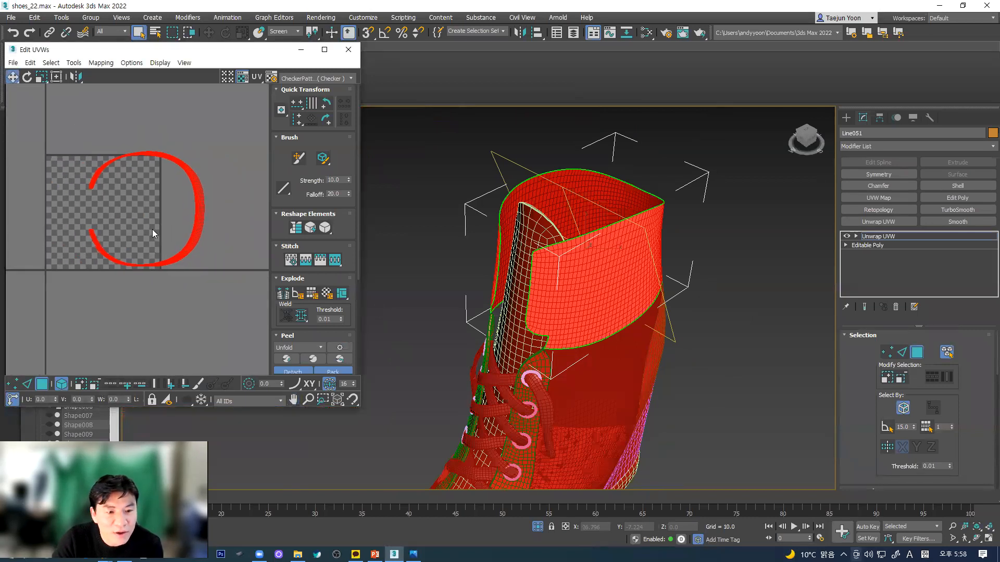
{"action": "mouse_move", "coordinate": [147, 233]}
{"action": "middle_mouse_down"}
{"action": "mouse_move", "coordinate": [192, 208]}
{"action": "mouse_move", "coordinate": [127, 231]}
{"action": "middle_mouse_up"}
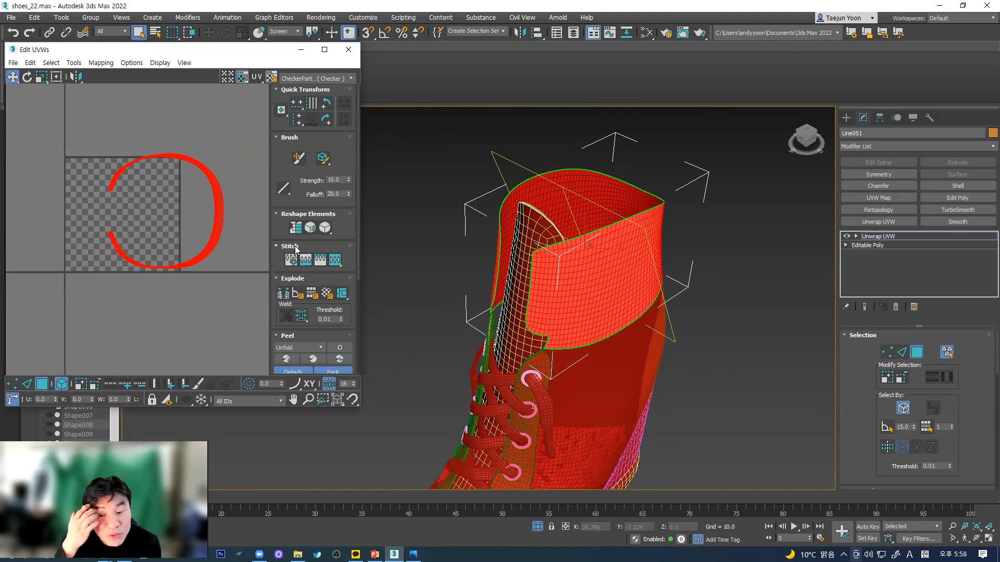
{"action": "left_click", "coordinate": [101, 62]}
{"action": "left_click", "coordinate": [108, 74]}
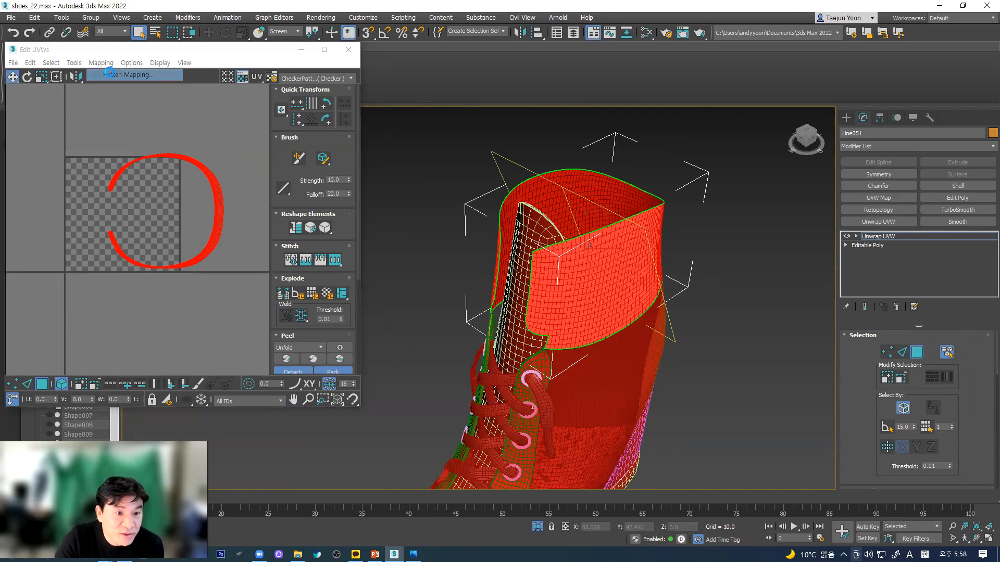
{"action": "left_click", "coordinate": [145, 86]}
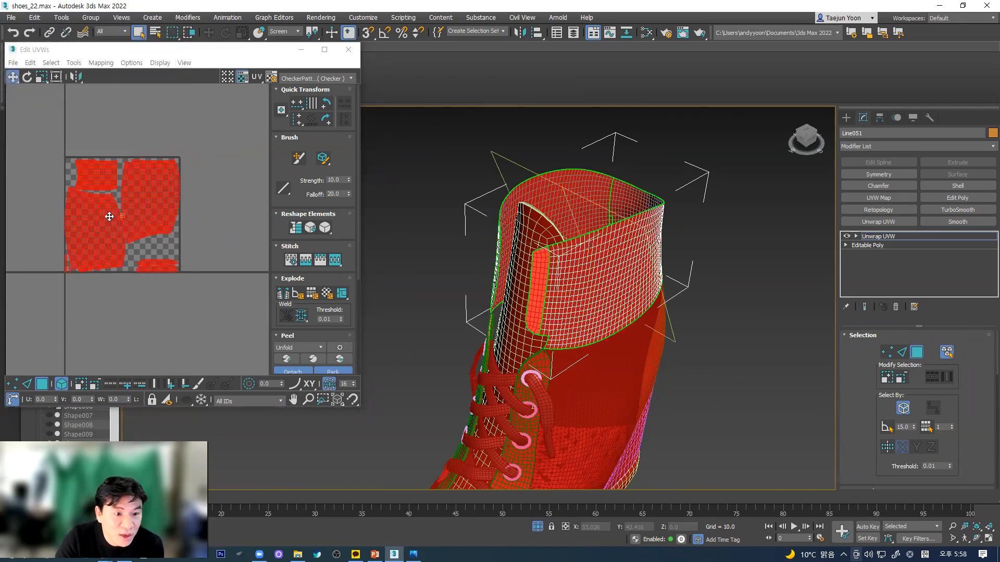
{"action": "left_click", "coordinate": [135, 295]}
{"action": "scroll", "coordinate": [47, 263], "scroll_direction": "up", "scroll_amount": 4}
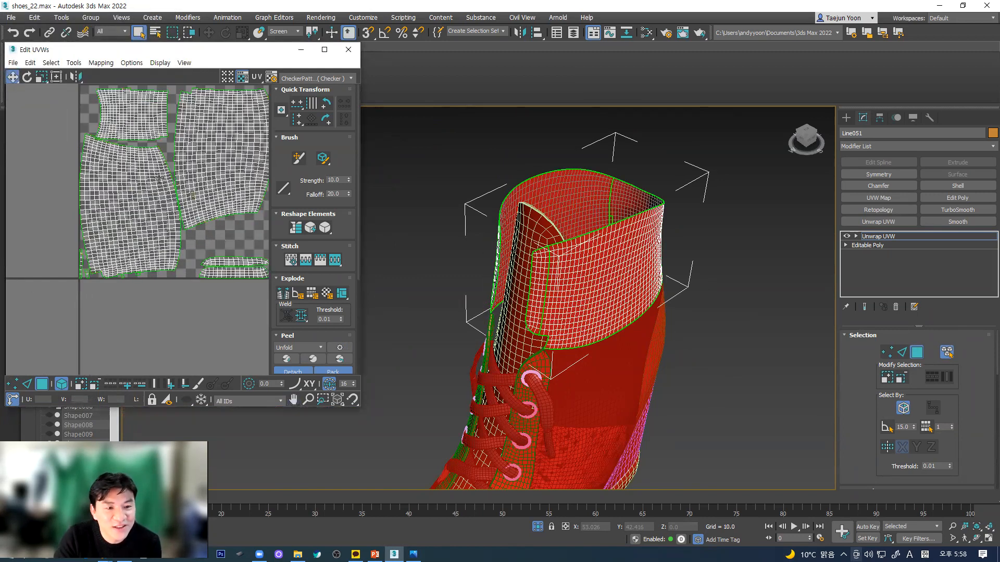
{"action": "middle_click_drag", "start_coordinate": [160, 247], "coordinate": [112, 269]}
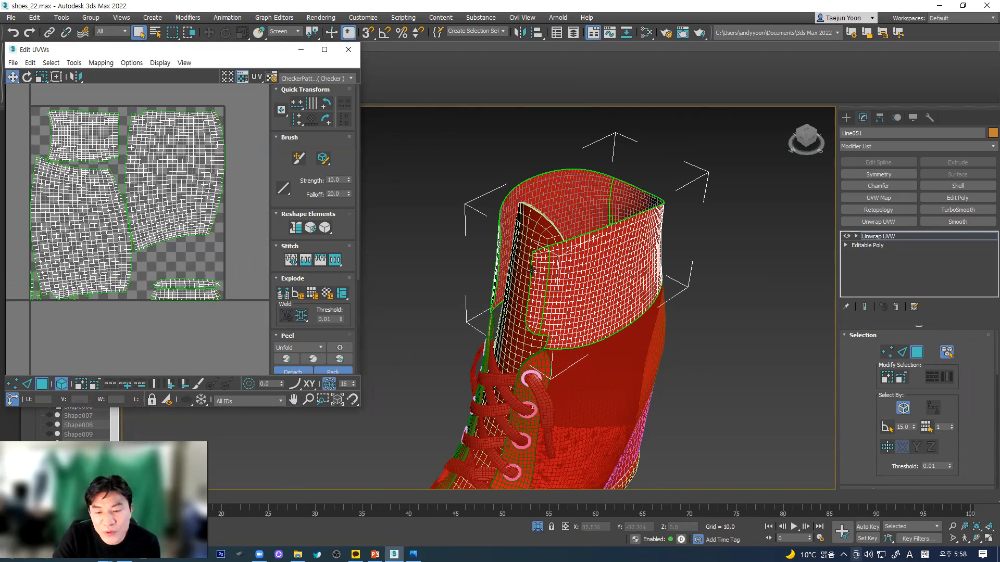
{"action": "scroll", "coordinate": [176, 232], "scroll_direction": "down", "scroll_amount": 3}
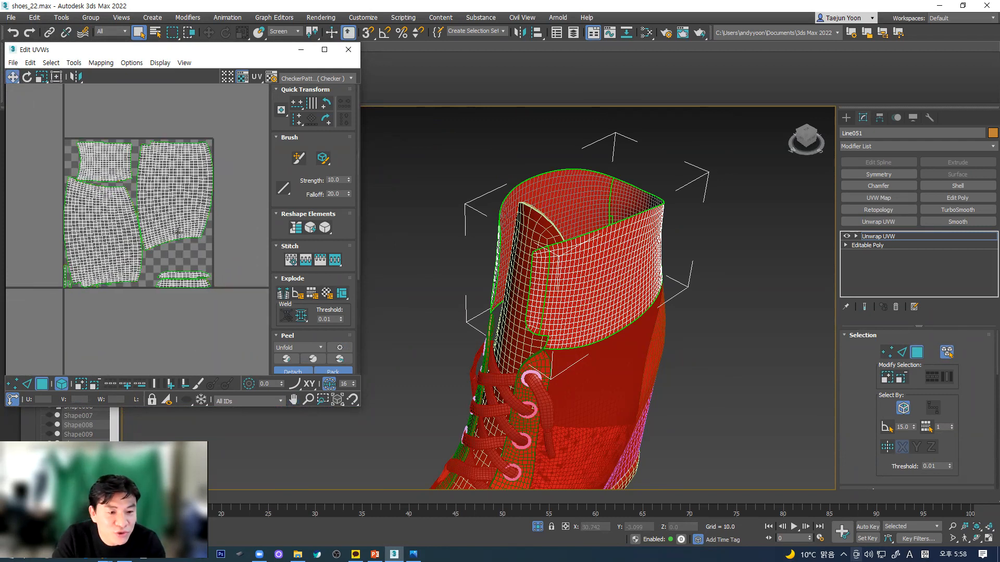
{"action": "key", "text": "ctrl+z"}
{"action": "key", "text": "ctrl+z"}
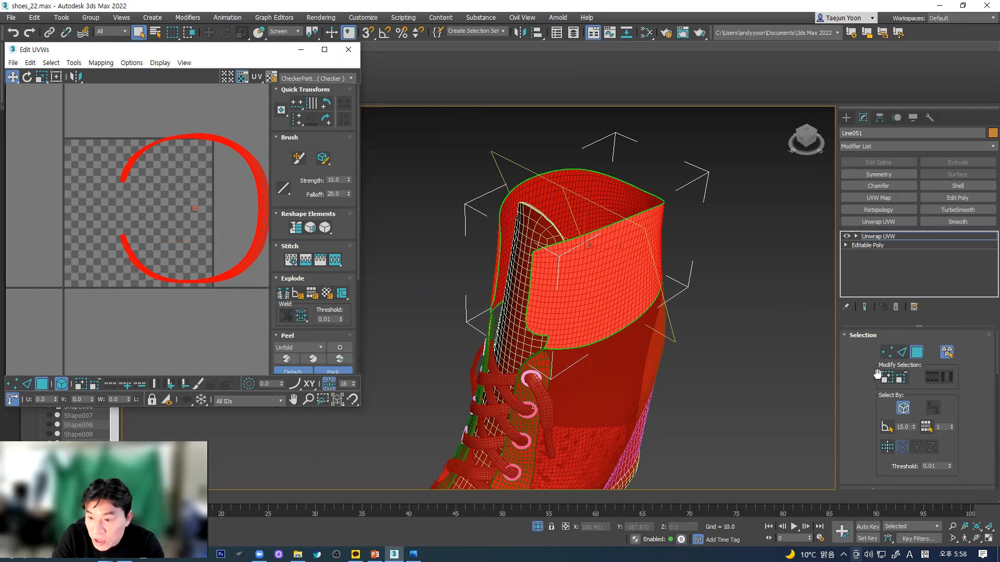
- Unfold the selected ankle collar into a single UV shell with Quick Peel
{"action": "scroll", "coordinate": [878, 380], "scroll_direction": "down", "scroll_amount": 10}
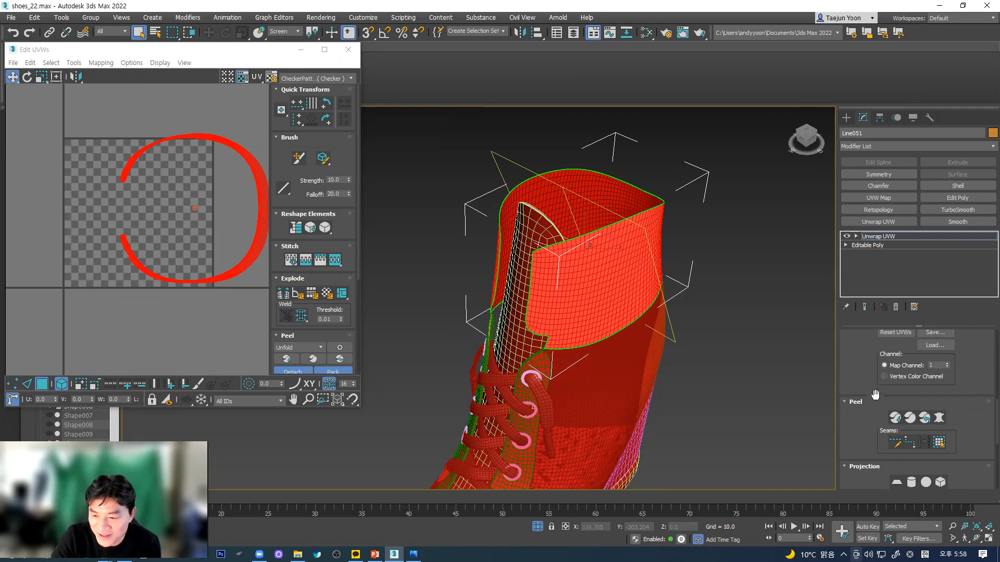
{"action": "left_click", "coordinate": [894, 420]}
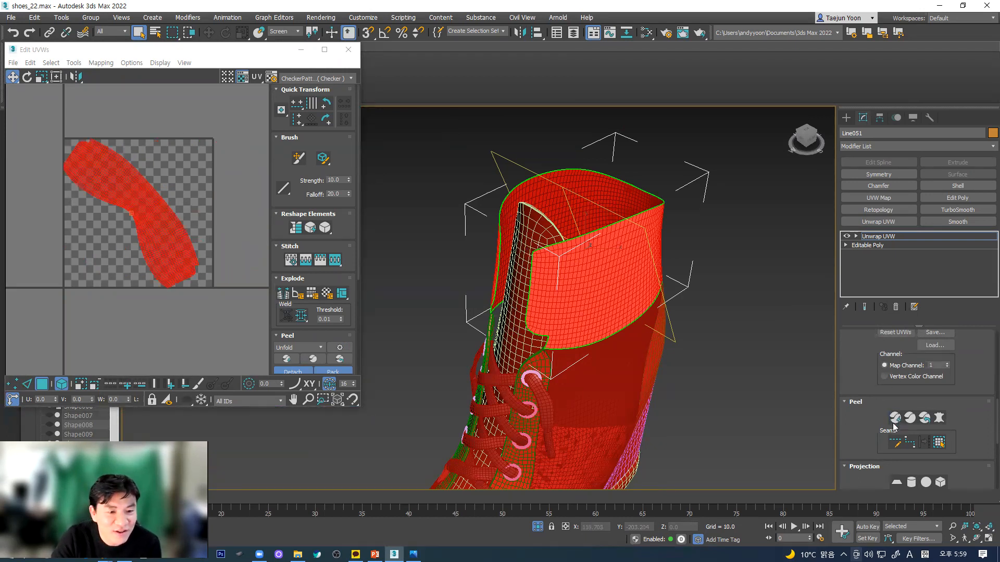
- Clear the UV selection and examine the peeled ankle collar shell's shape and grid distortion against the collar on the model
{"action": "left_click", "coordinate": [211, 249]}
{"action": "middle_click_drag", "start_coordinate": [171, 219], "coordinate": [173, 251]}
{"action": "scroll", "coordinate": [173, 250], "scroll_direction": "up", "scroll_amount": 3}
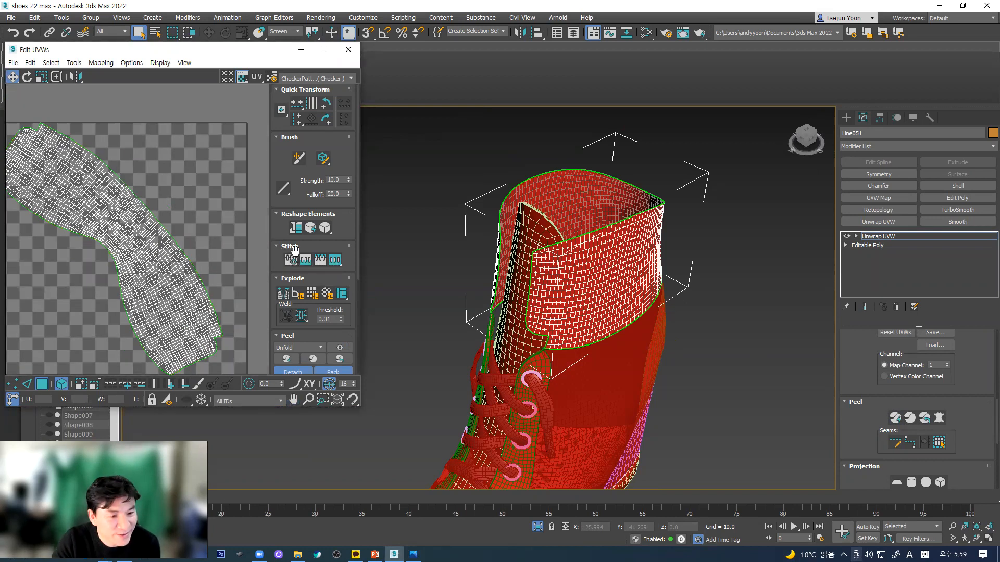
{"action": "middle_click_drag", "start_coordinate": [593, 351], "coordinate": [573, 288], "text": "alt"}
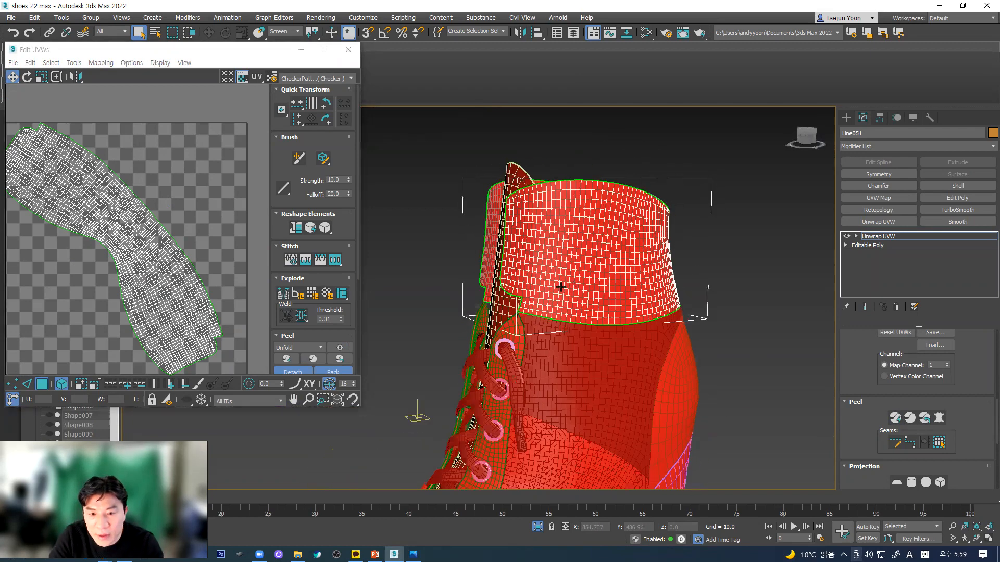
{"action": "middle_click_drag", "start_coordinate": [165, 270], "coordinate": [142, 256]}
{"action": "scroll", "coordinate": [141, 255], "scroll_direction": "up", "scroll_amount": 5}
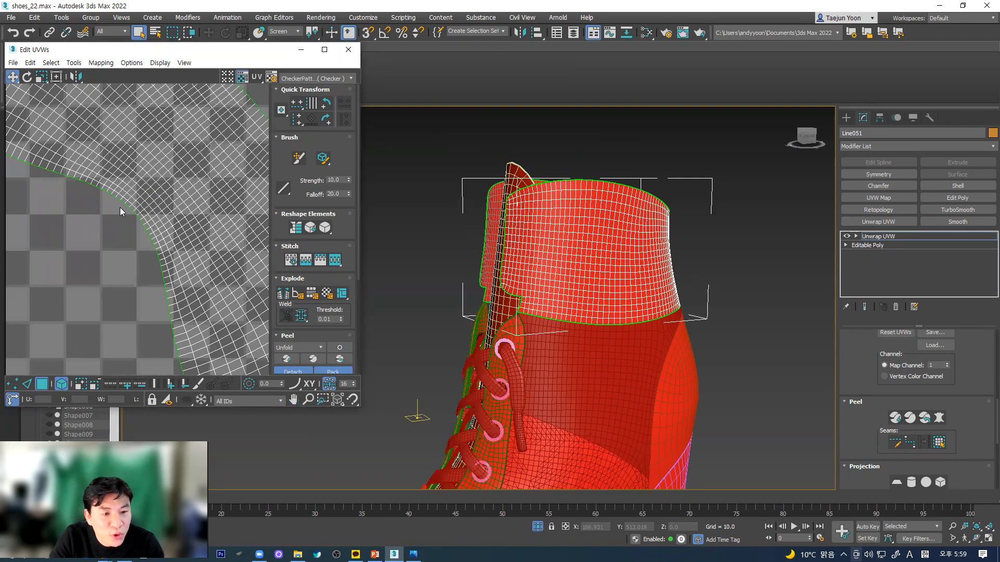
{"action": "scroll", "coordinate": [109, 277], "scroll_direction": "down", "scroll_amount": 5}
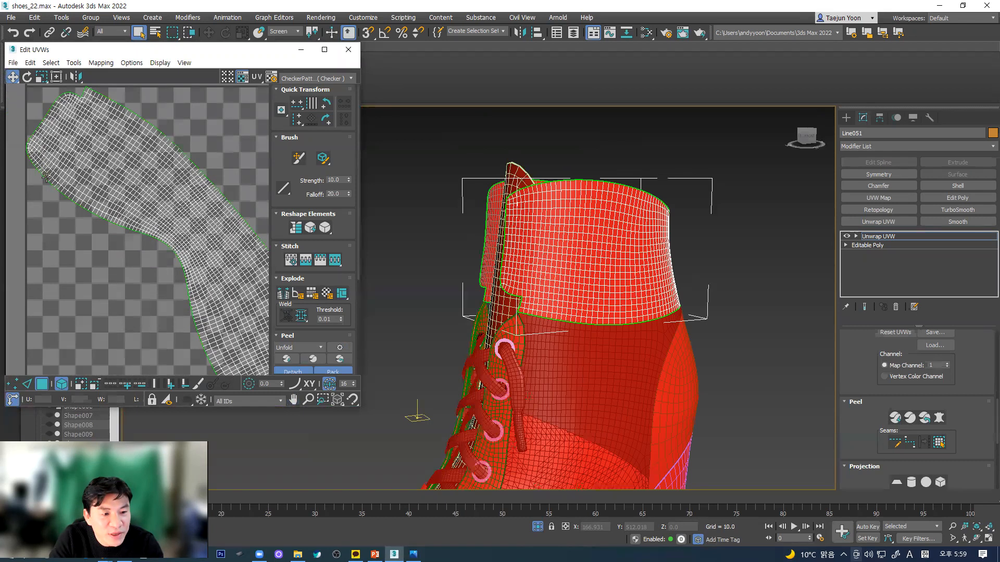
{"action": "middle_click_drag", "start_coordinate": [175, 311], "coordinate": [152, 299]}
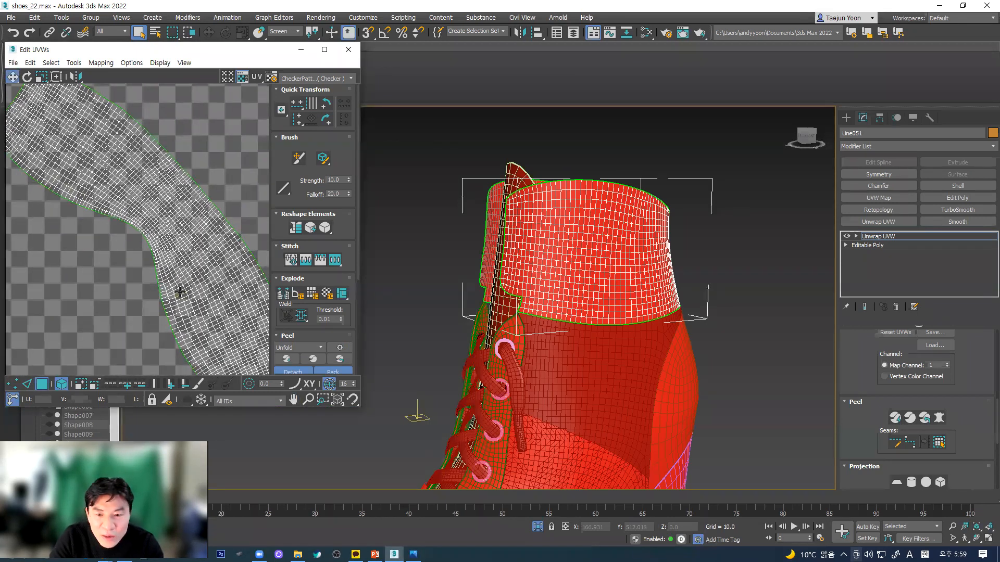
{"action": "scroll", "coordinate": [163, 279], "scroll_direction": "up", "scroll_amount": 4}
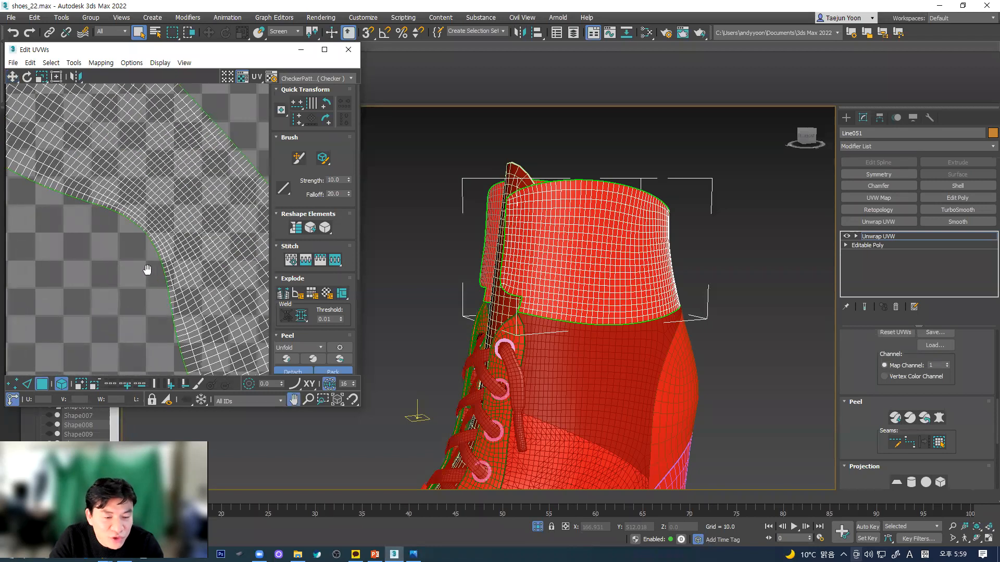
{"action": "scroll", "coordinate": [152, 275], "scroll_direction": "down", "scroll_amount": 2}
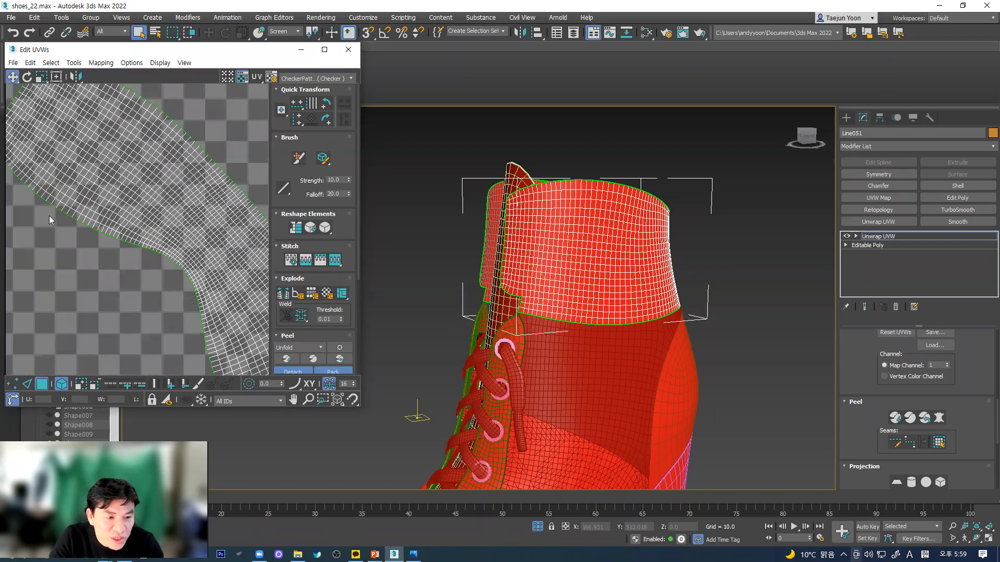
{"action": "middle_click_drag", "start_coordinate": [49, 220], "coordinate": [73, 242]}
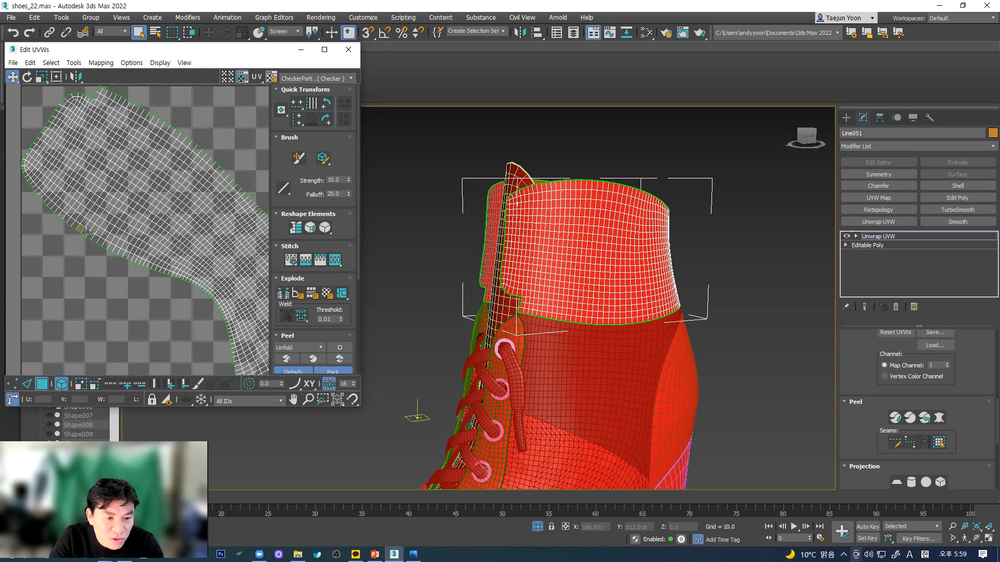
{"action": "scroll", "coordinate": [202, 295], "scroll_direction": "down", "scroll_amount": 2}
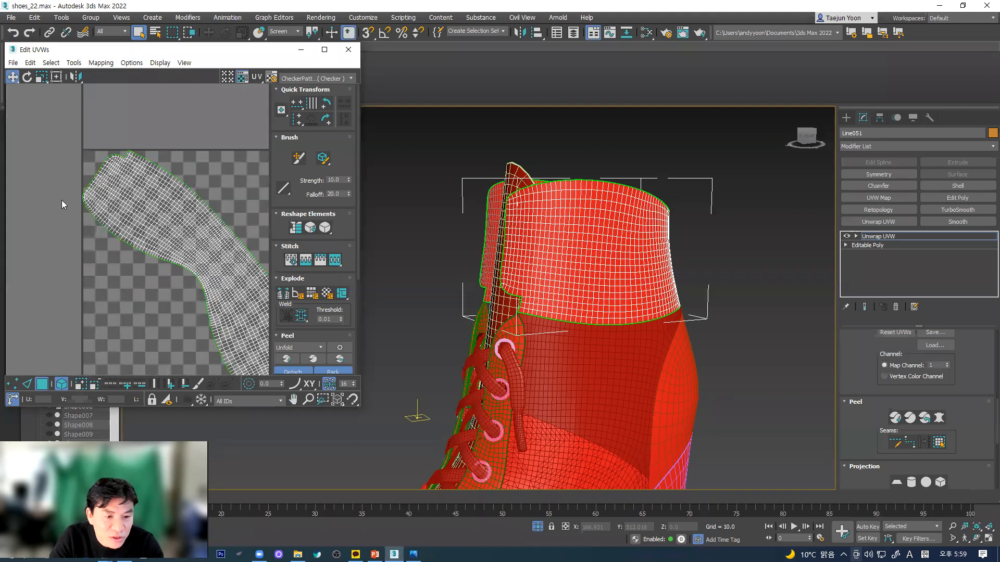
{"action": "middle_click_drag", "start_coordinate": [657, 359], "coordinate": [348, 351], "text": "alt"}
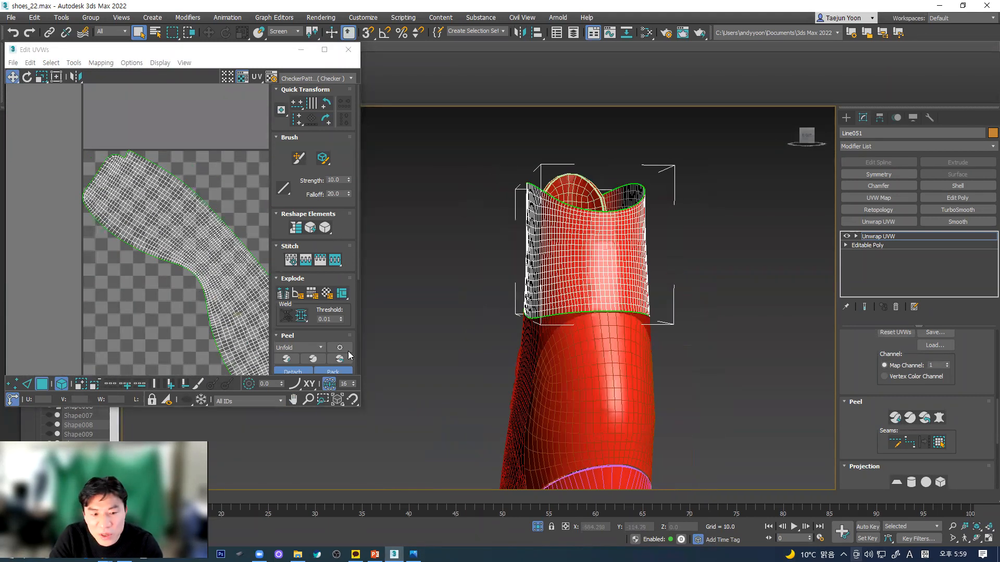
{"action": "scroll", "coordinate": [140, 292], "scroll_direction": "down", "scroll_amount": 3}
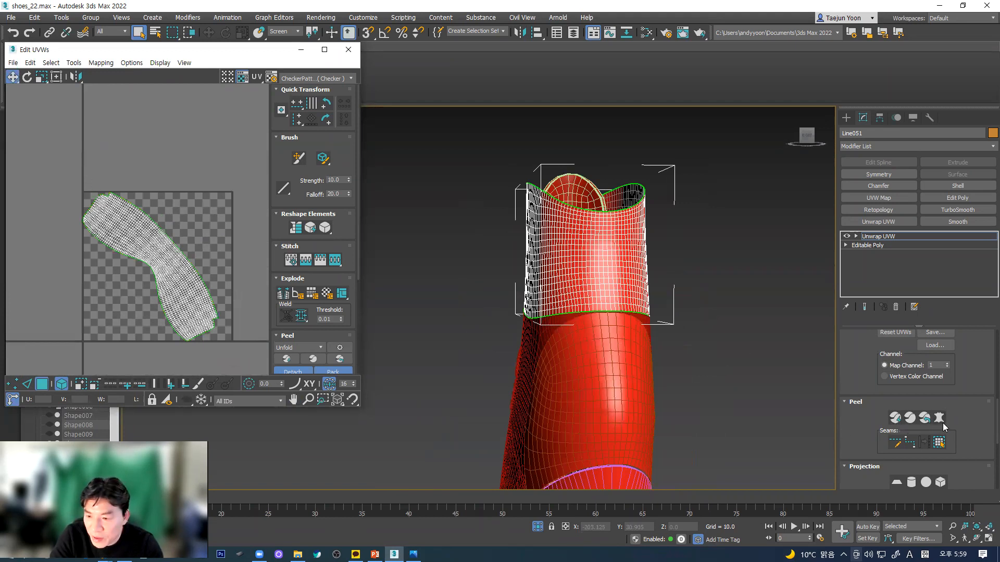
{"action": "left_click_drag", "start_coordinate": [68, 182], "coordinate": [267, 374]}
{"action": "middle_click_drag", "start_coordinate": [138, 245], "coordinate": [141, 225]}
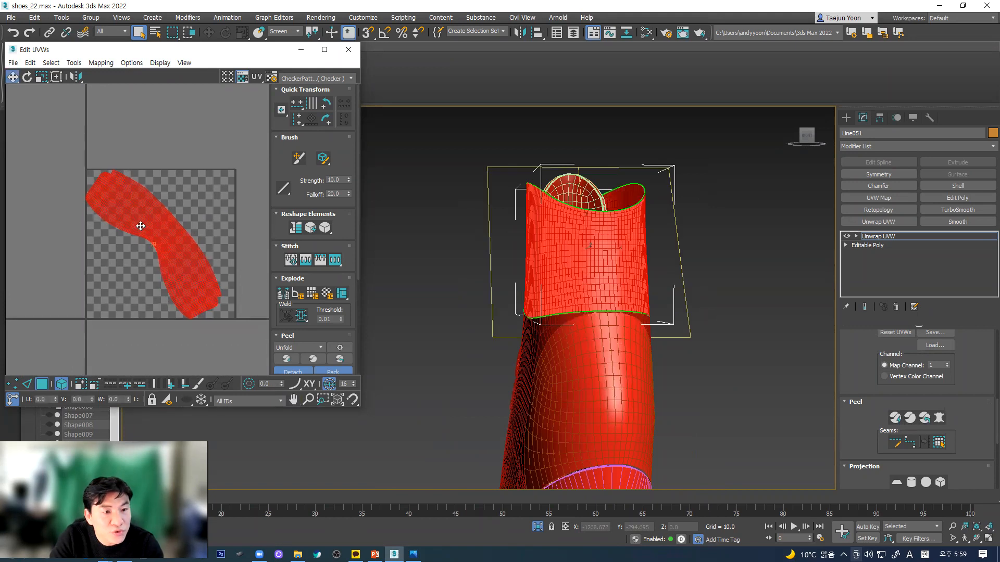
{"action": "left_click", "coordinate": [95, 63]}
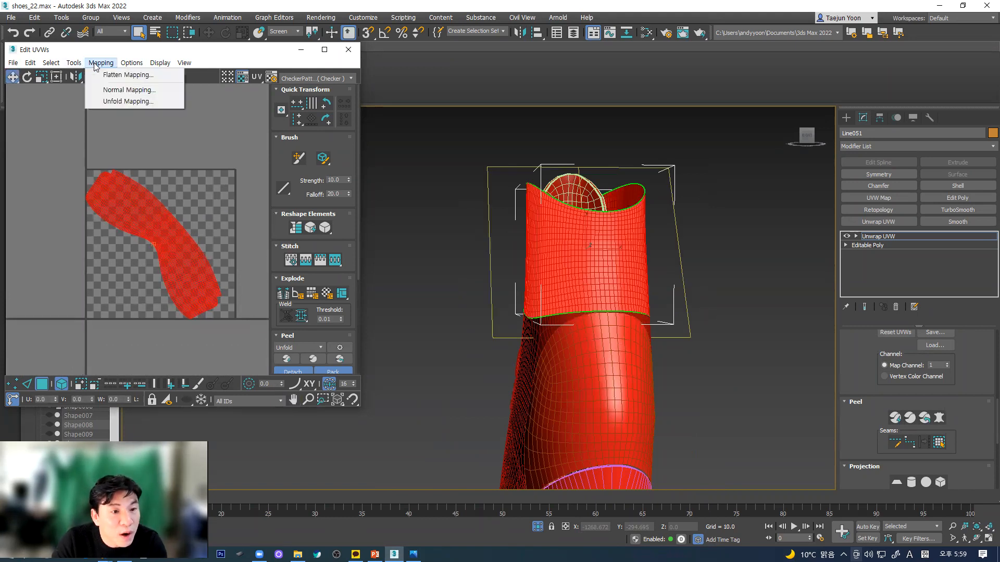
{"action": "left_click", "coordinate": [77, 153]}
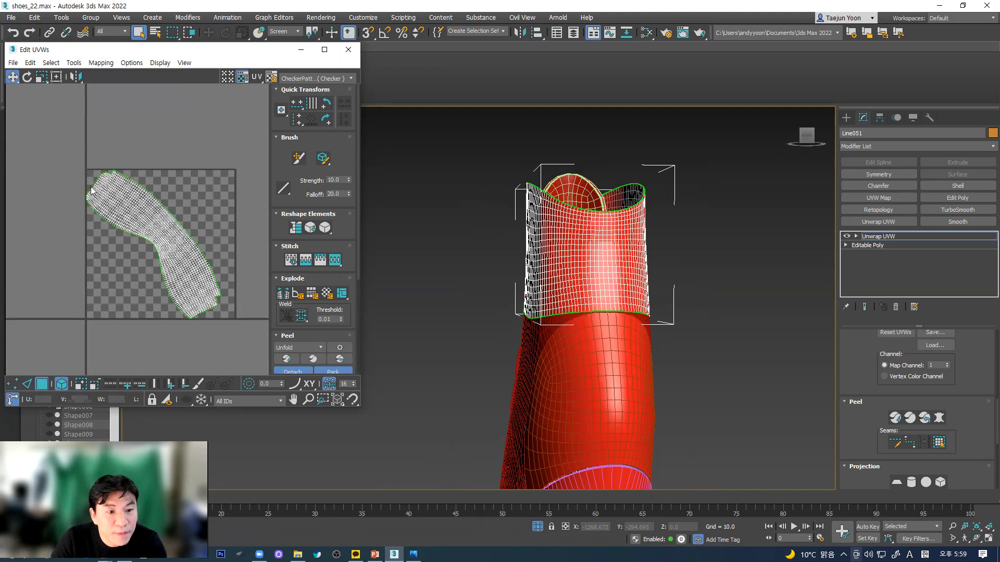
- Select the ankle collar's whole UV shell and apply a Cylindrical Map projection to it
{"action": "middle_click_drag", "start_coordinate": [79, 207], "coordinate": [91, 216]}
{"action": "middle_click_drag", "start_coordinate": [65, 149], "coordinate": [61, 140]}
{"action": "left_click_drag", "start_coordinate": [58, 129], "coordinate": [263, 395]}
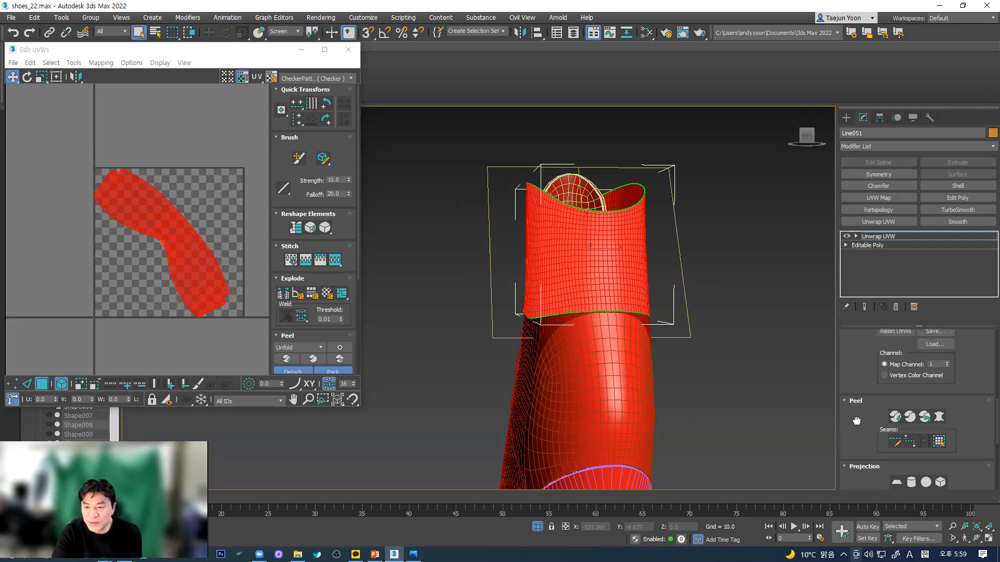
{"action": "scroll", "coordinate": [924, 374], "scroll_direction": "down", "scroll_amount": 3}
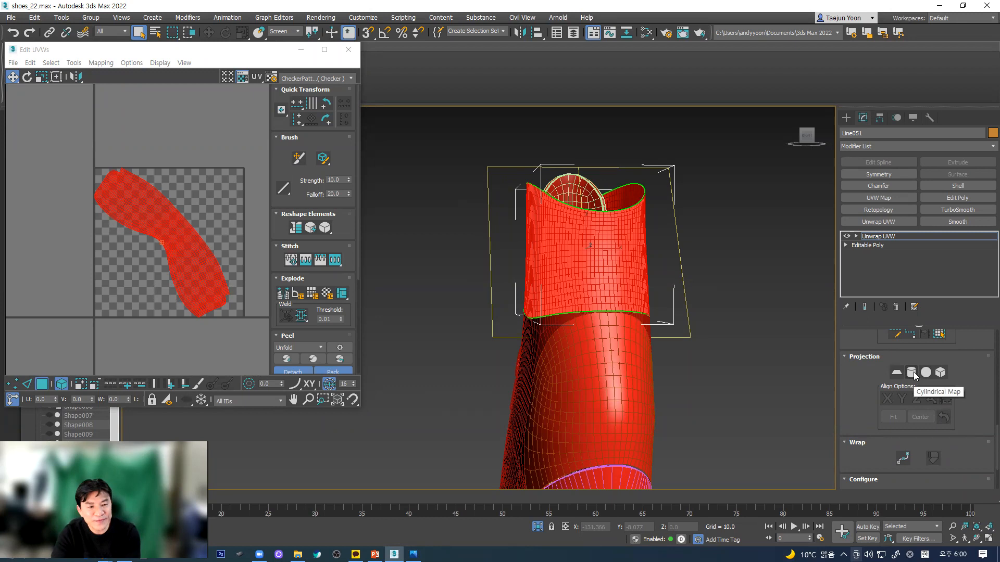
{"action": "left_click", "coordinate": [912, 373]}
{"action": "middle_click_drag", "start_coordinate": [221, 324], "coordinate": [219, 243]}
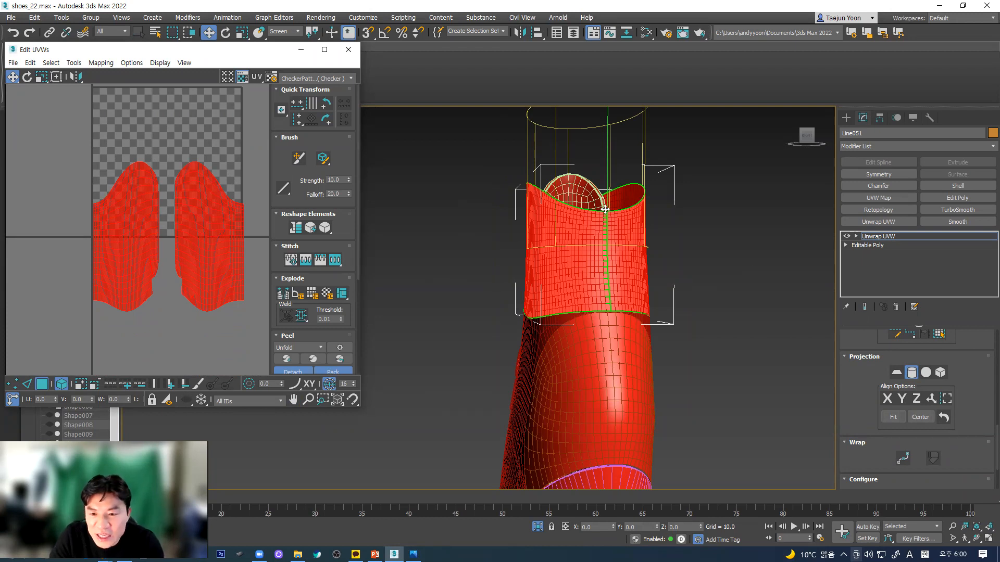
- Try to rotate the cylindrical projection gizmo around the ankle collar, and undo the rotation
{"action": "mouse_move", "coordinate": [551, 248]}
{"action": "middle_mouse_down", "text": "alt"}
{"action": "mouse_move", "coordinate": [636, 273]}
{"action": "mouse_move", "coordinate": [482, 257]}
{"action": "mouse_move", "coordinate": [491, 294]}
{"action": "mouse_move", "coordinate": [520, 294]}
{"action": "mouse_move", "coordinate": [557, 255]}
{"action": "middle_mouse_up", "text": "alt"}
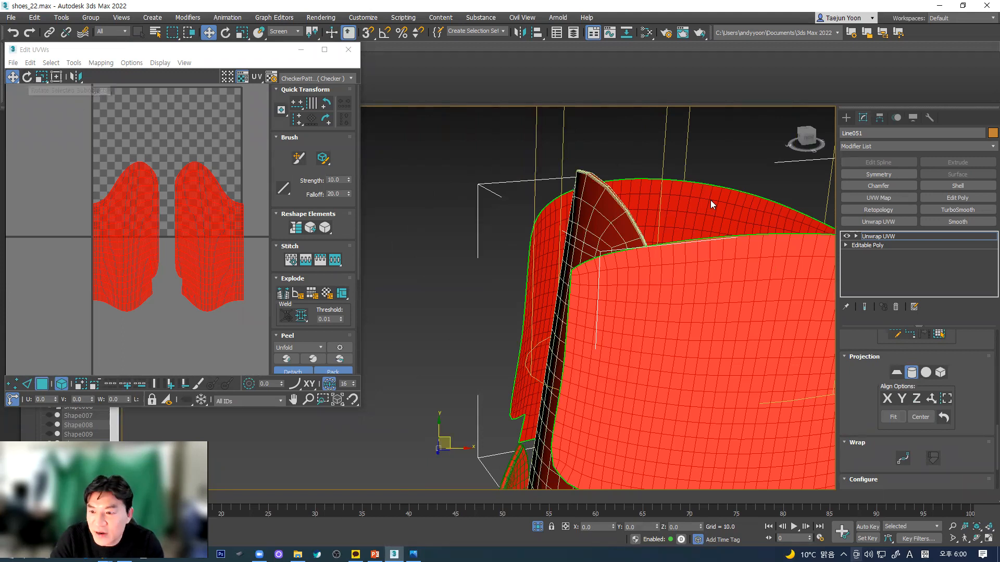
{"action": "left_click", "coordinate": [226, 34]}
{"action": "middle_click_drag", "start_coordinate": [617, 308], "coordinate": [616, 315]}
{"action": "scroll", "coordinate": [616, 316], "scroll_direction": "down", "scroll_amount": 4}
{"action": "scroll", "coordinate": [582, 309], "scroll_direction": "down", "scroll_amount": 5}
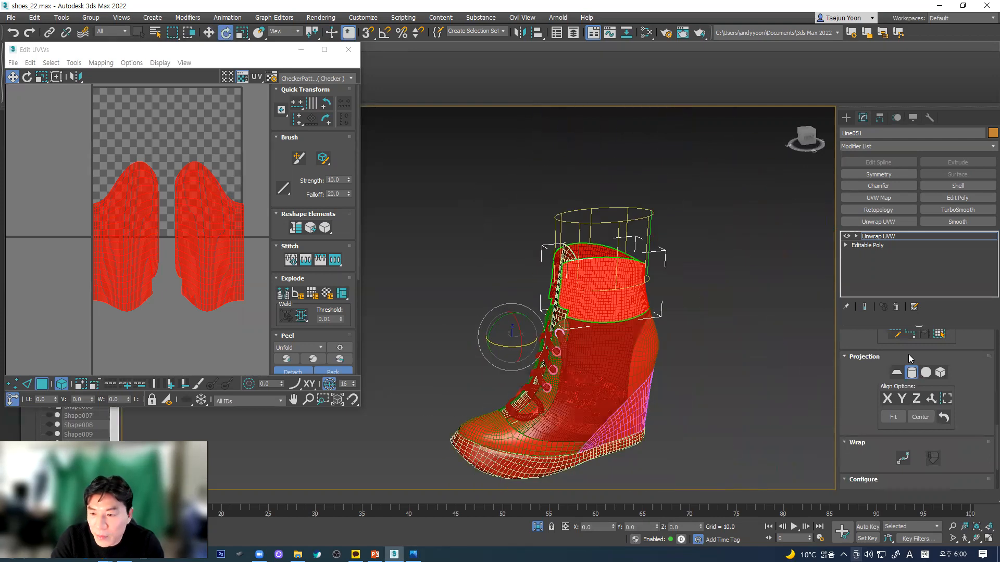
{"action": "scroll", "coordinate": [607, 222], "scroll_direction": "up", "scroll_amount": 5}
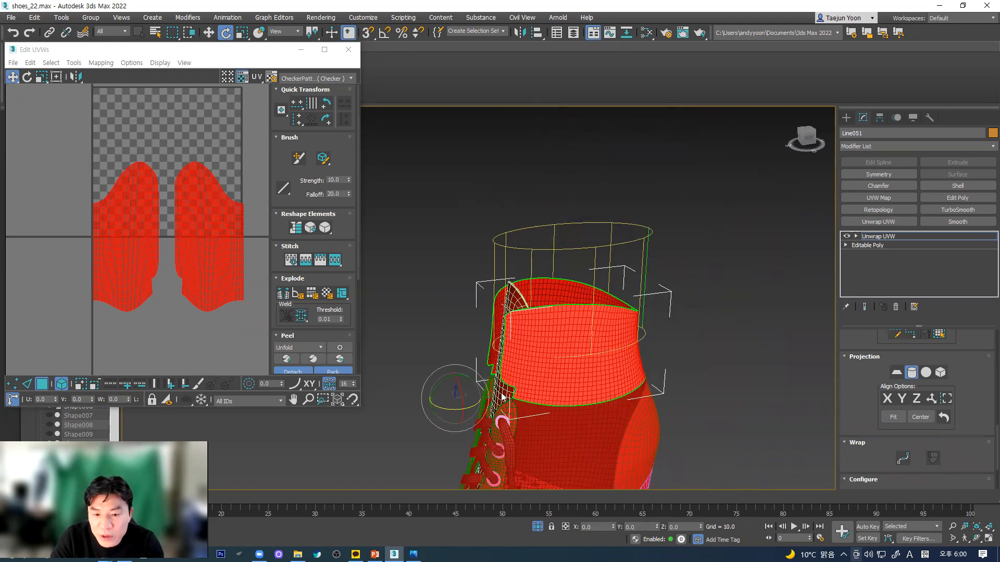
{"action": "left_click_drag", "start_coordinate": [450, 409], "coordinate": [571, 426]}
{"action": "key", "text": "ctrl+z"}
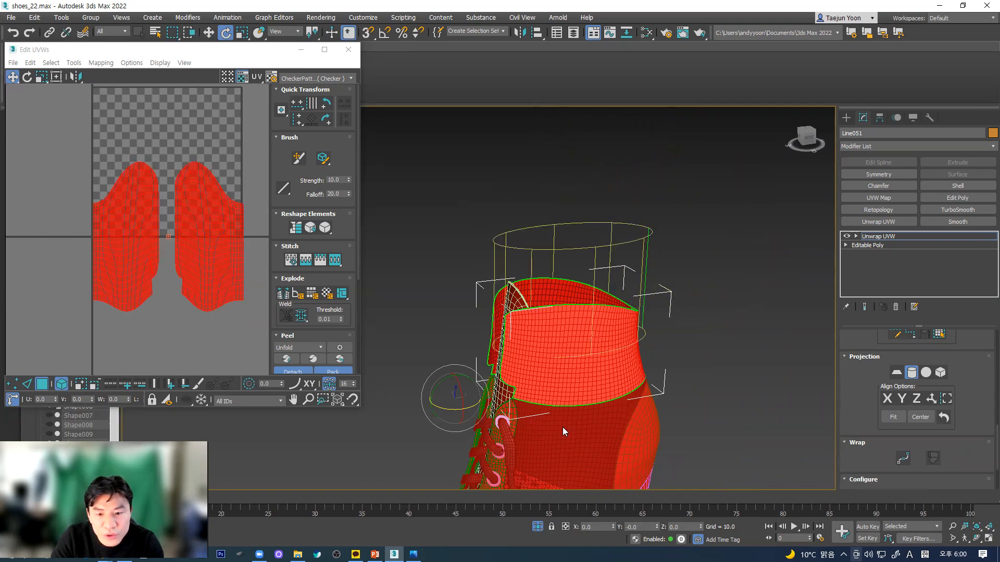
- Check the ankle collar's pivot orientation from above using Affect Pivot Only, and return to its modifiers
{"action": "middle_click_drag", "start_coordinate": [605, 360], "coordinate": [636, 356], "text": "alt"}
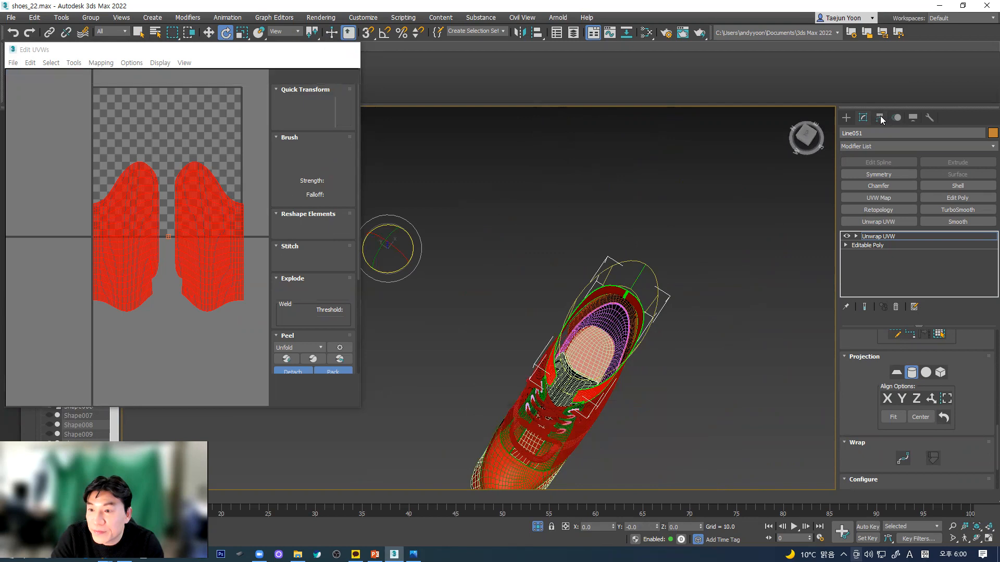
{"action": "left_click", "coordinate": [880, 117]}
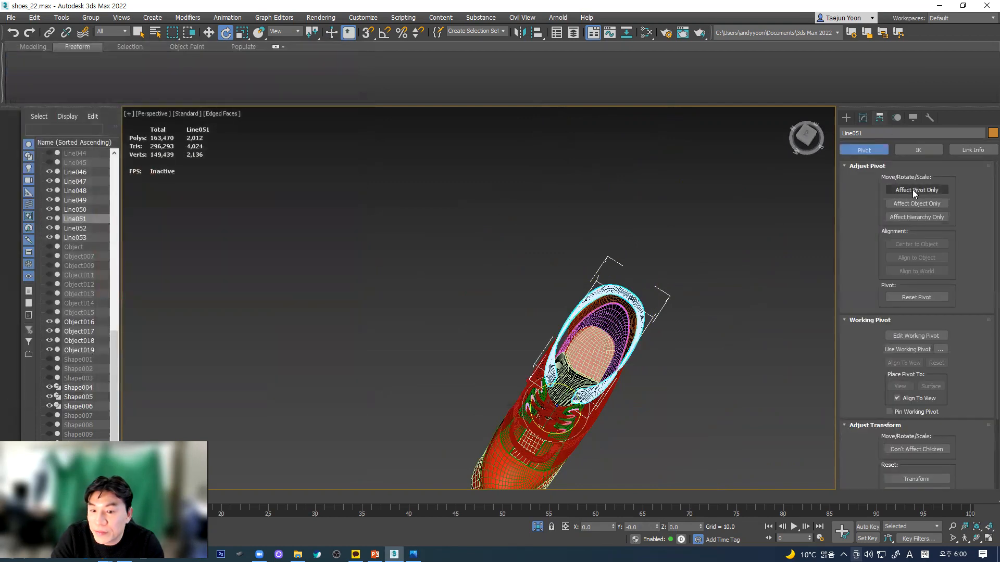
{"action": "left_click", "coordinate": [913, 189]}
{"action": "left_click", "coordinate": [862, 119]}
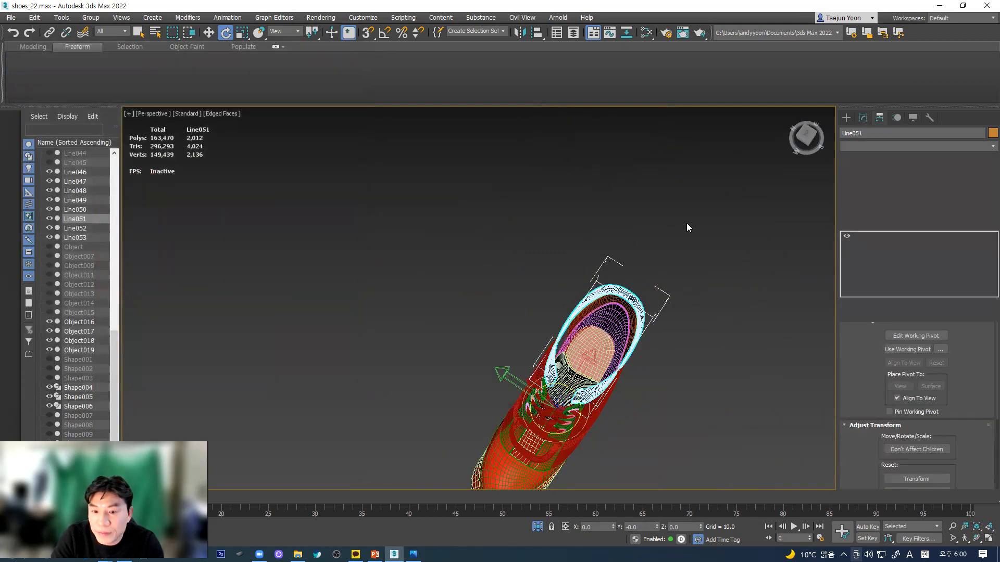
- Reselect the ankle collar on the shoe and reopen its Unwrap UVW modifier in the UV editor
{"action": "left_click", "coordinate": [502, 234]}
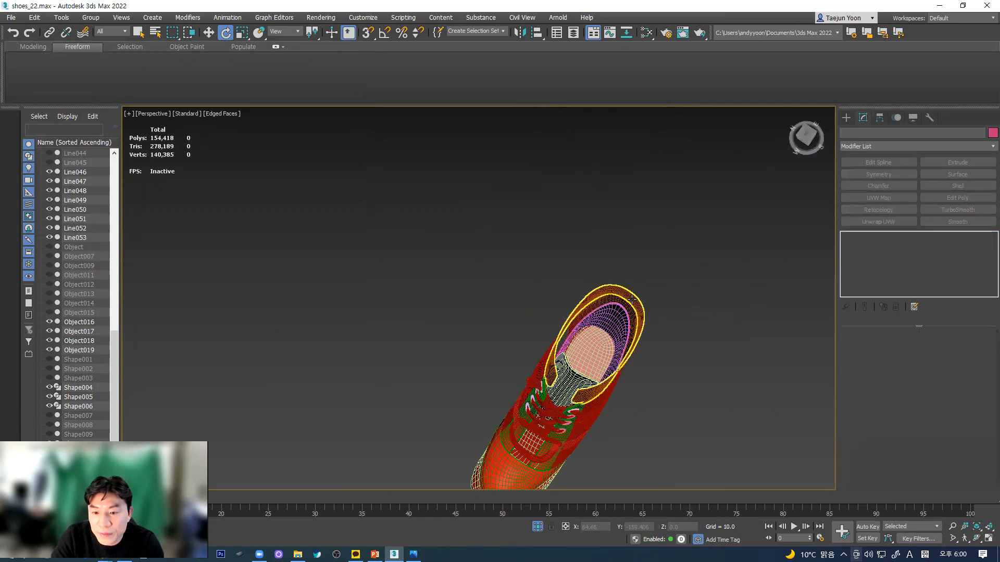
{"action": "left_click", "coordinate": [632, 301]}
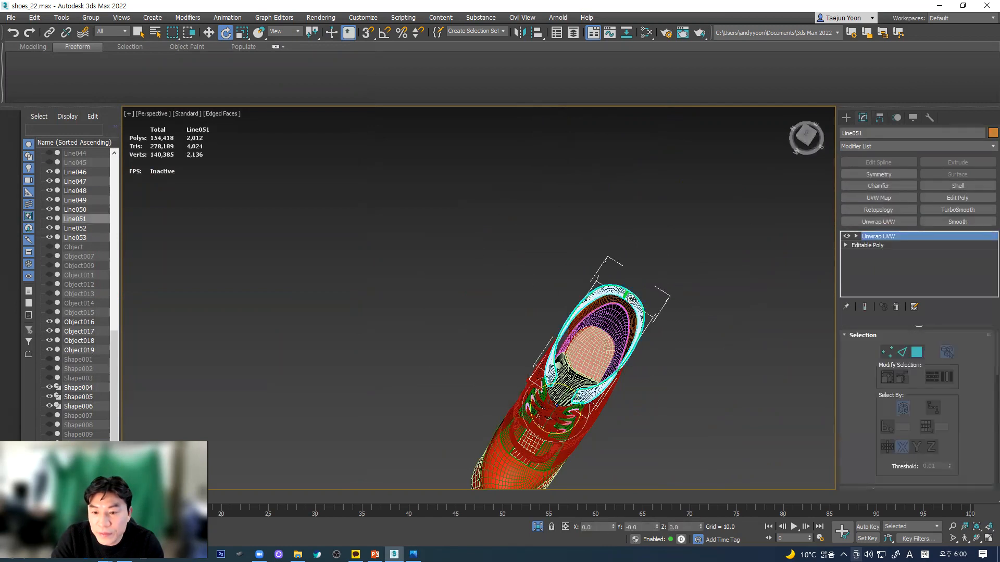
{"action": "scroll", "coordinate": [904, 356], "scroll_direction": "down", "scroll_amount": 5}
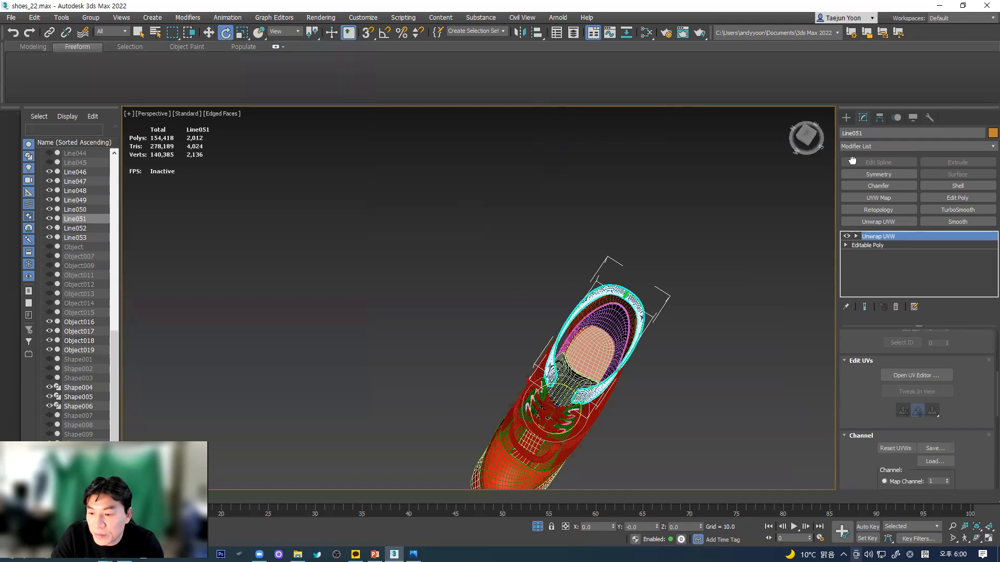
{"action": "scroll", "coordinate": [895, 375], "scroll_direction": "up", "scroll_amount": 5}
{"action": "left_click", "coordinate": [898, 394]}
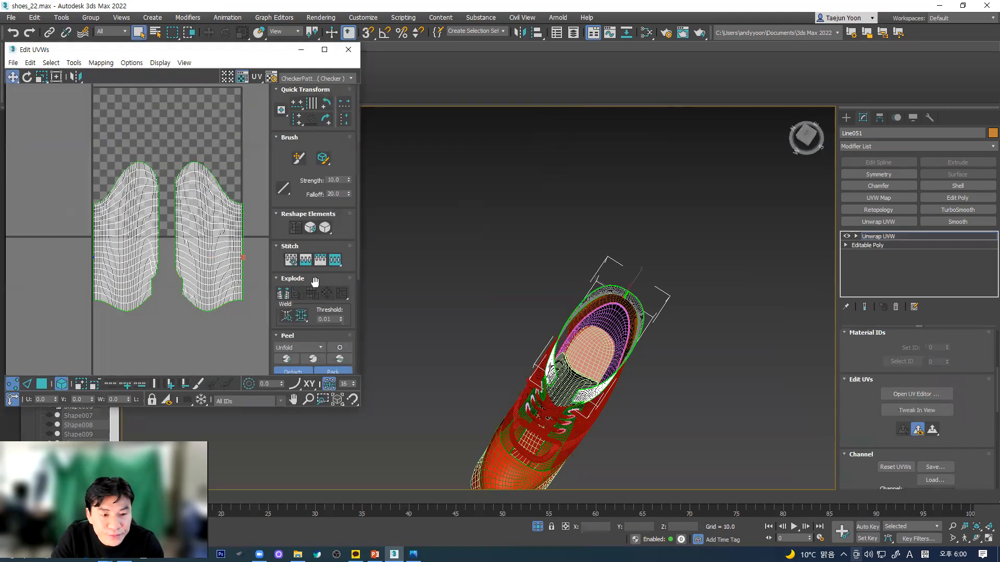
- Expand the Unwrap UVW sub-objects, select all the collar's UV vertices, and convert the selection to polygons
{"action": "middle_click_drag", "start_coordinate": [671, 341], "coordinate": [677, 394], "text": "alt"}
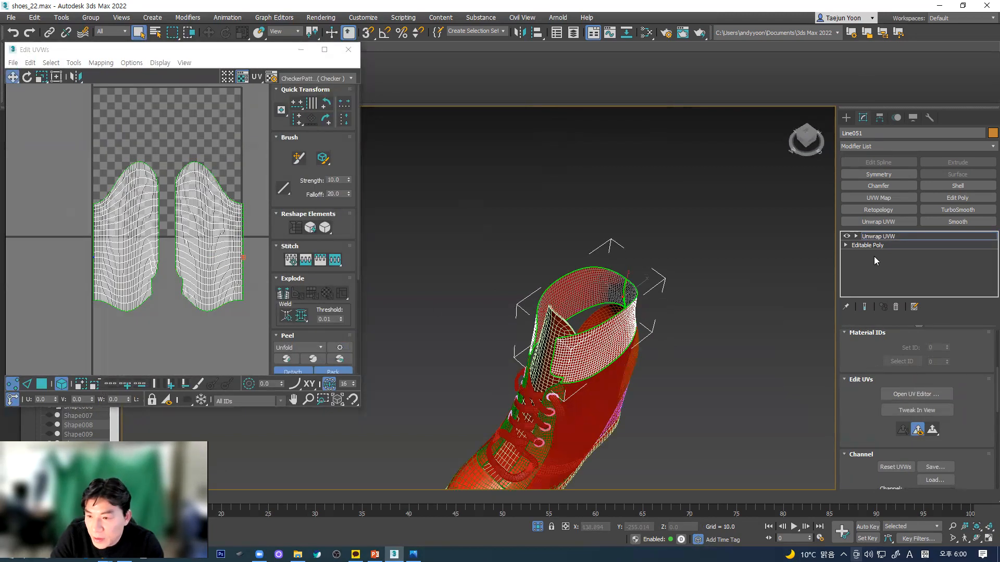
{"action": "left_click", "coordinate": [856, 236]}
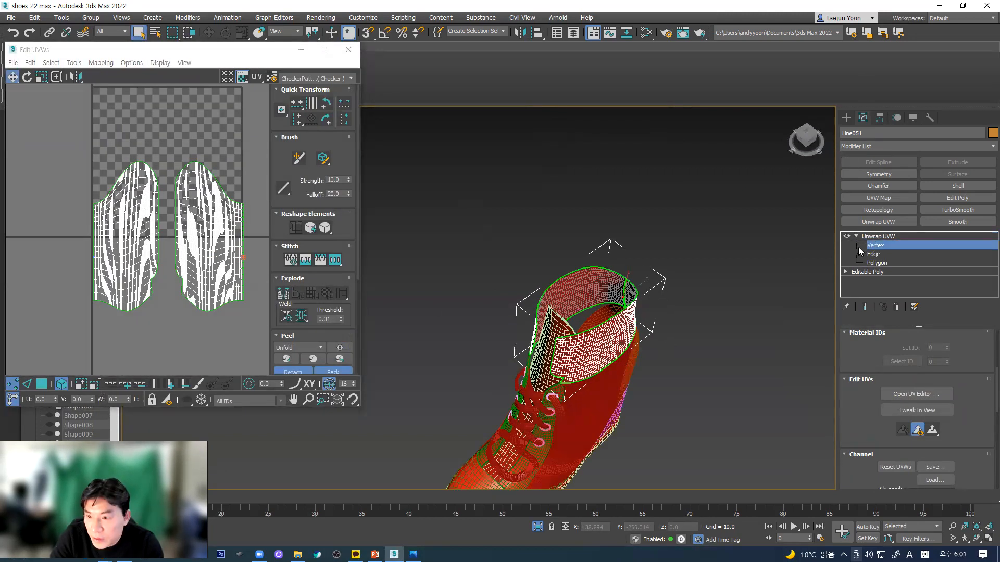
{"action": "left_click_drag", "start_coordinate": [847, 409], "coordinate": [850, 377]}
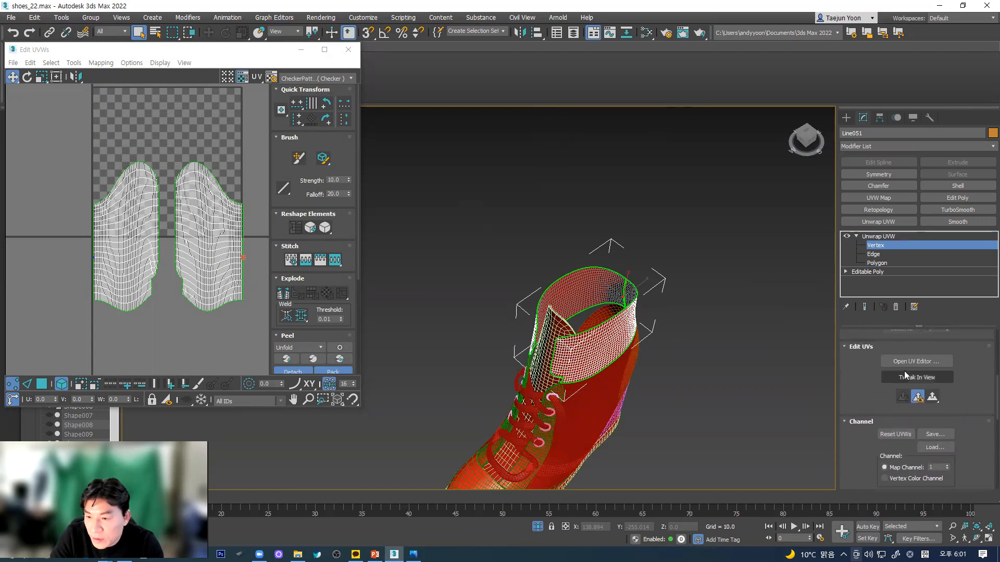
{"action": "left_click_drag", "start_coordinate": [31, 129], "coordinate": [249, 345]}
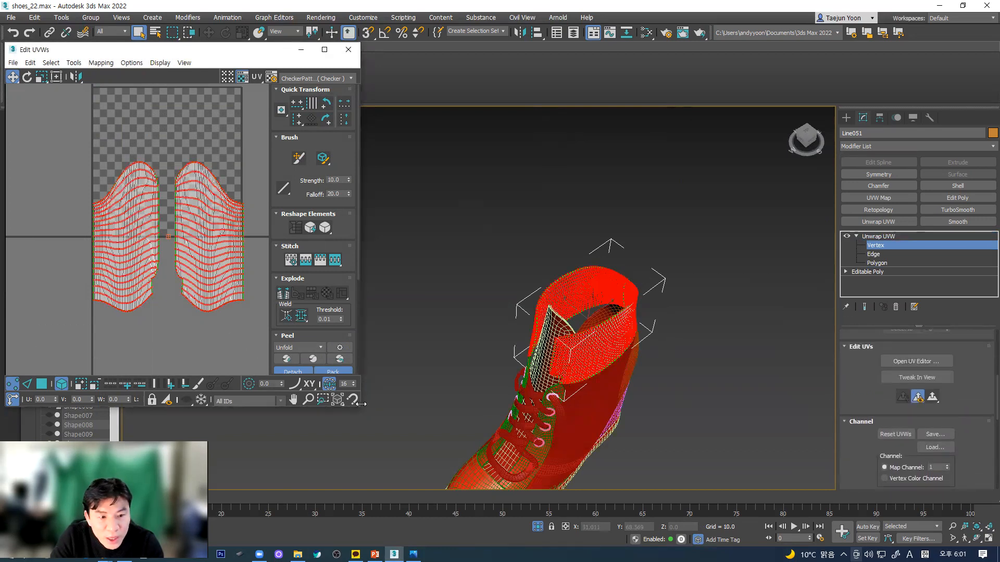
{"action": "scroll", "coordinate": [882, 398], "scroll_direction": "down", "scroll_amount": 3}
{"action": "scroll", "coordinate": [862, 344], "scroll_direction": "up", "scroll_amount": 5}
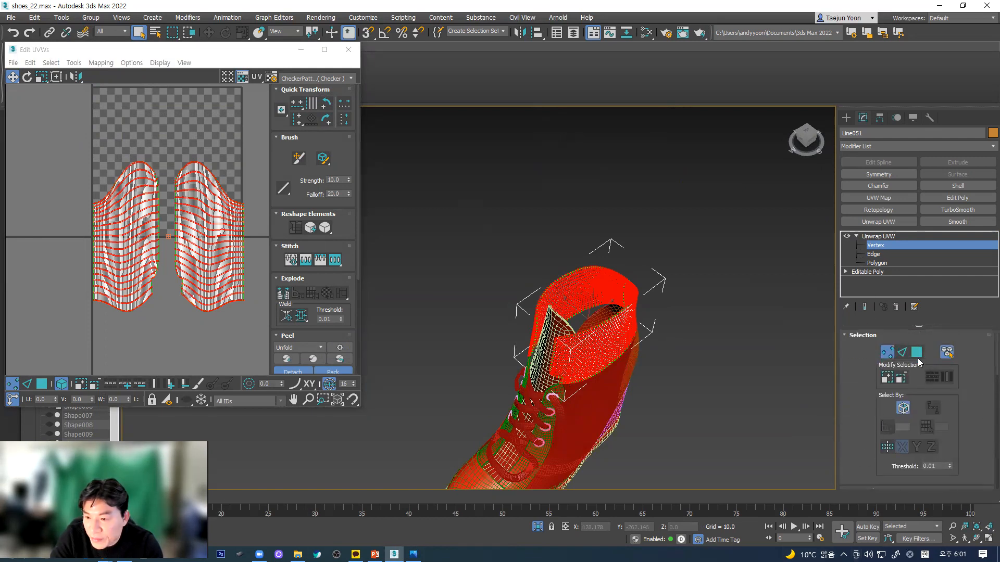
{"action": "left_click", "coordinate": [917, 352], "text": "ctrl"}
- Apply a cylindrical projection to the ankle collar's polygons and set the move reference coordinate system to Local
{"action": "scroll", "coordinate": [920, 452], "scroll_direction": "down", "scroll_amount": 5}
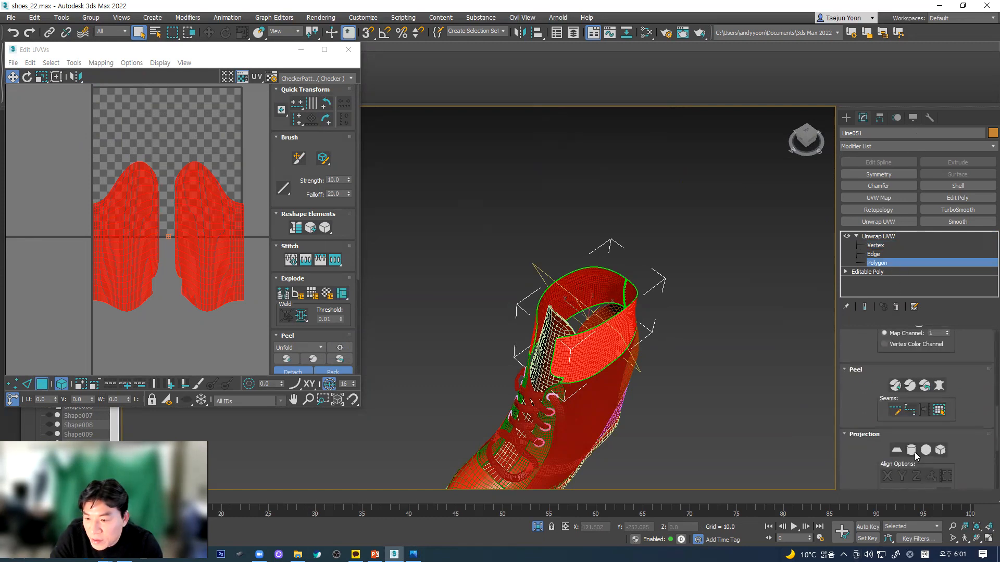
{"action": "left_click", "coordinate": [913, 451]}
{"action": "mouse_move", "coordinate": [426, 302]}
{"action": "middle_mouse_down", "text": "alt"}
{"action": "mouse_move", "coordinate": [411, 324]}
{"action": "mouse_move", "coordinate": [440, 307]}
{"action": "middle_mouse_up", "text": "alt"}
{"action": "left_click", "coordinate": [293, 33]}
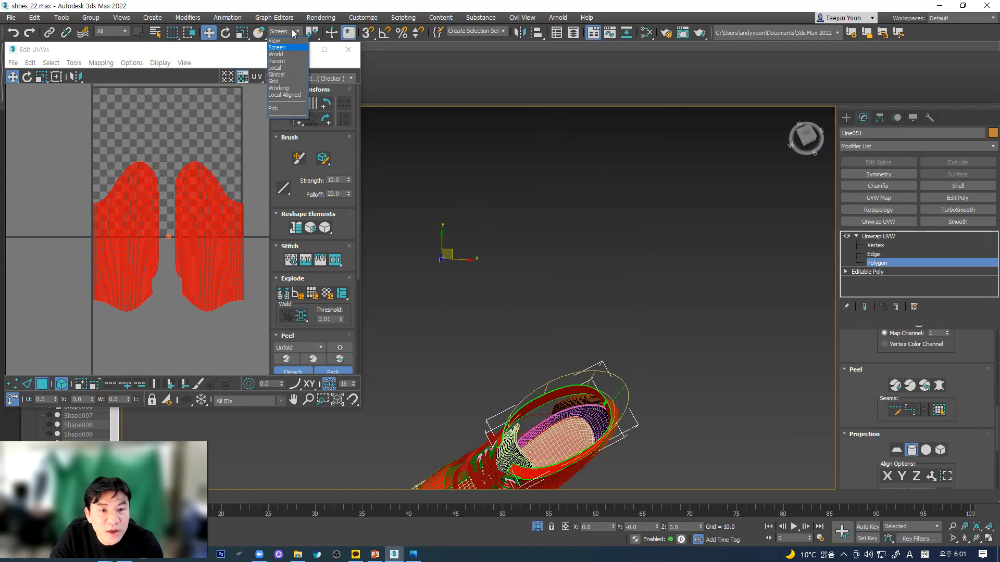
{"action": "left_click", "coordinate": [275, 41]}
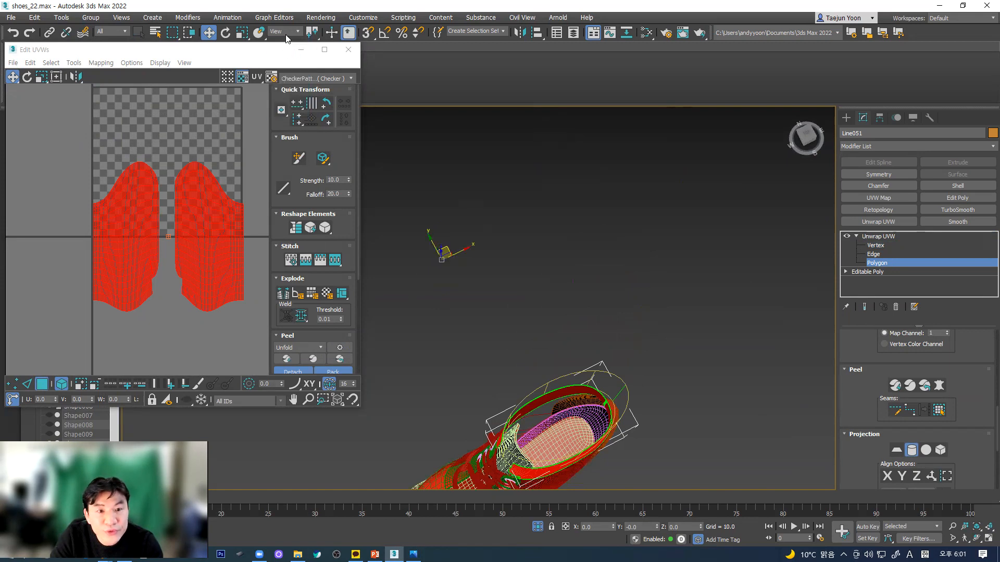
{"action": "left_click", "coordinate": [286, 32]}
{"action": "left_click", "coordinate": [281, 74]}
- With the Local coordinate system and Angle Snap on, rotate the collar's cylindrical gizmo about its Z axis to -165 degrees
{"action": "middle_click_drag", "start_coordinate": [615, 328], "coordinate": [547, 279]}
{"action": "middle_click_drag", "start_coordinate": [476, 294], "coordinate": [497, 278]}
{"action": "scroll", "coordinate": [497, 278], "scroll_direction": "up", "scroll_amount": 5}
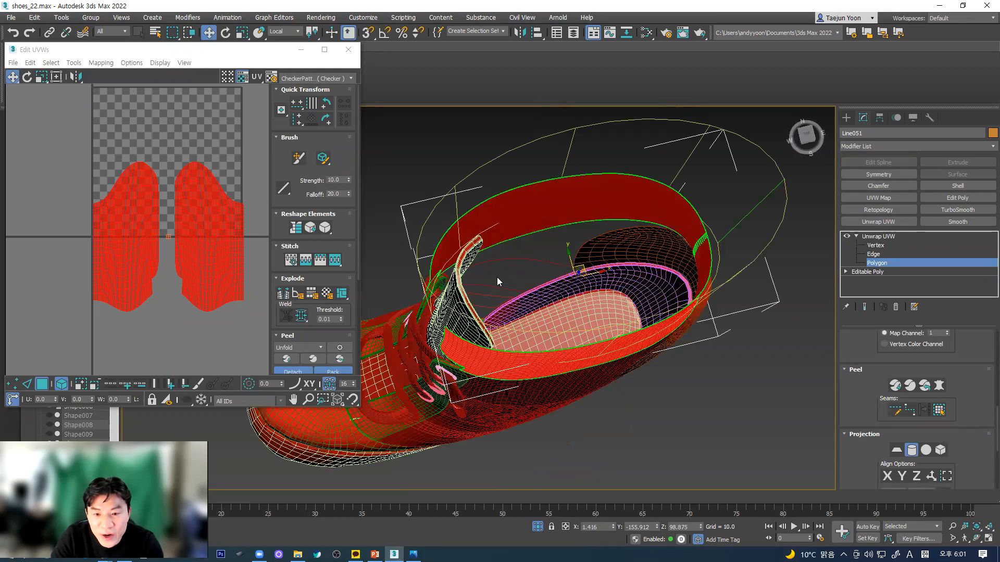
{"action": "left_click", "coordinate": [223, 33]}
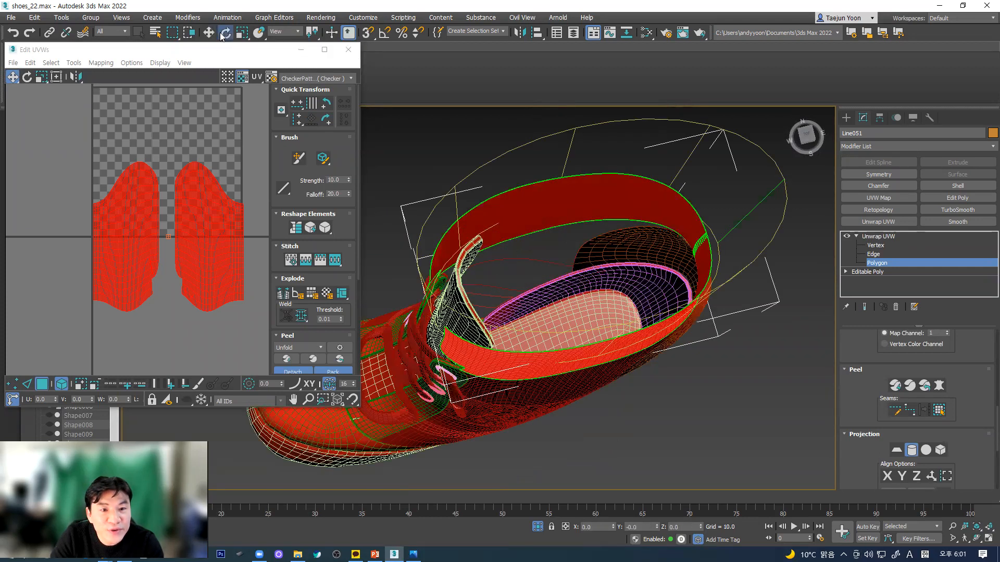
{"action": "left_click", "coordinate": [290, 33]}
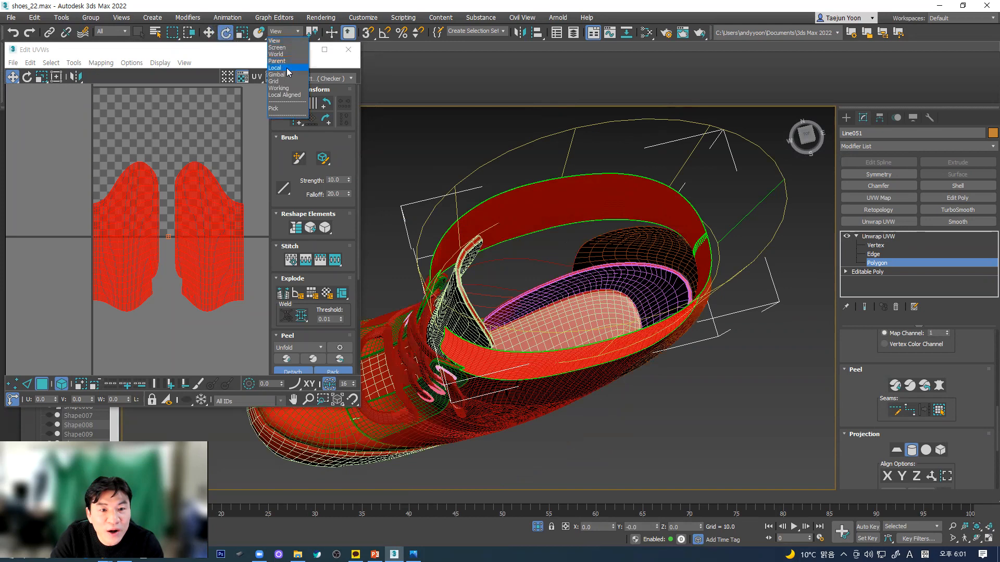
{"action": "left_click", "coordinate": [287, 68]}
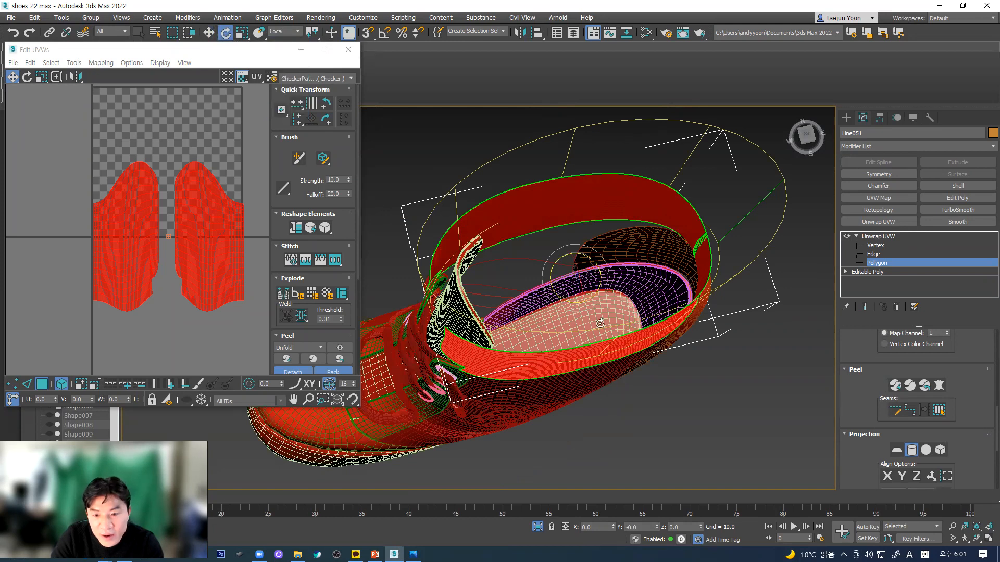
{"action": "mouse_move", "coordinate": [567, 301]}
{"action": "left_mouse_down"}
{"action": "mouse_move", "coordinate": [667, 305]}
{"action": "mouse_move", "coordinate": [729, 280]}
{"action": "mouse_move", "coordinate": [719, 192]}
{"action": "mouse_move", "coordinate": [573, 310]}
{"action": "left_mouse_up"}
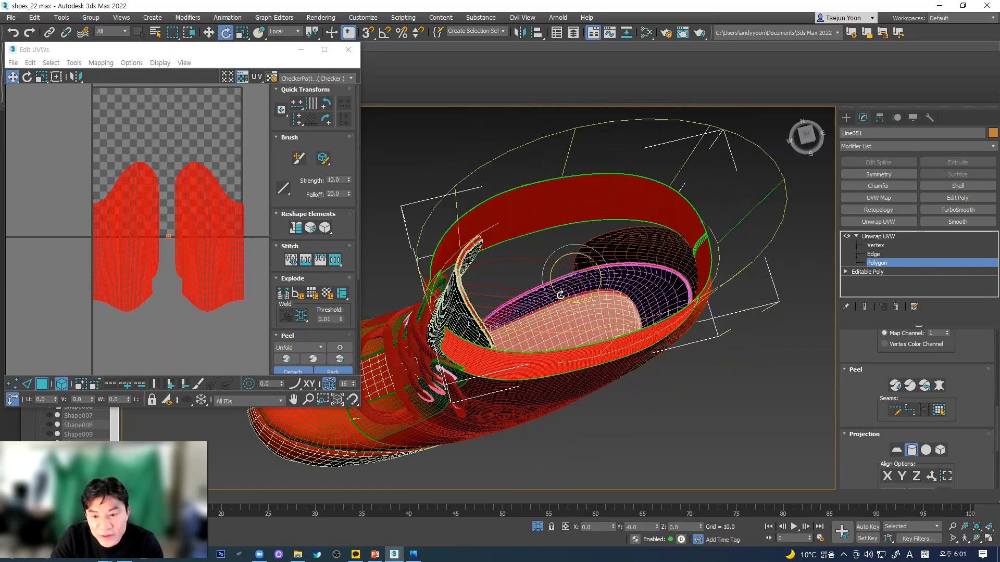
{"action": "left_click", "coordinate": [384, 34]}
{"action": "left_click_drag", "start_coordinate": [554, 292], "coordinate": [677, 313]}
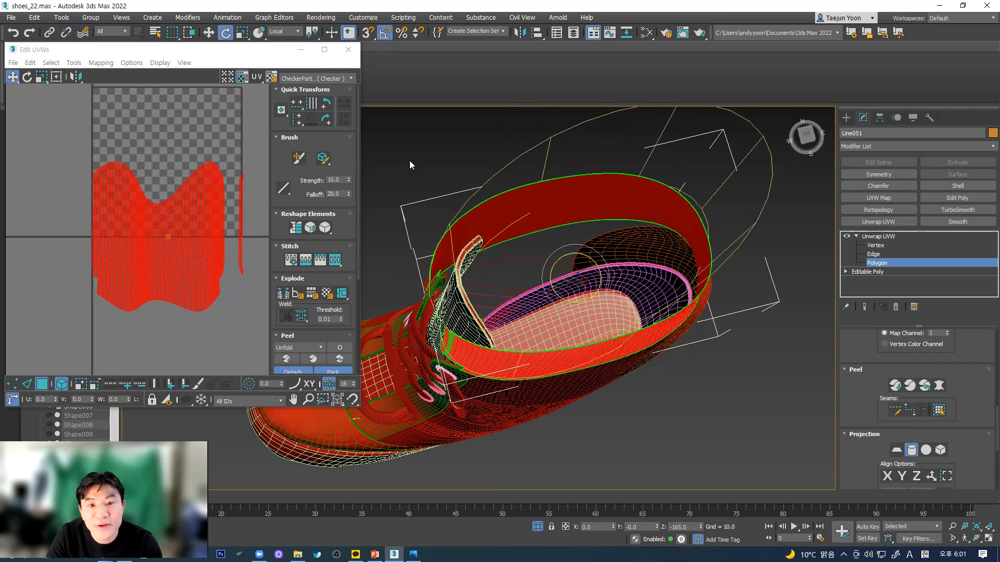
- Adjust the cylindrical gizmo's local Z rotation to -175 degrees to join the collar's UVs into one symmetrical shell
{"action": "left_click", "coordinate": [690, 528]}
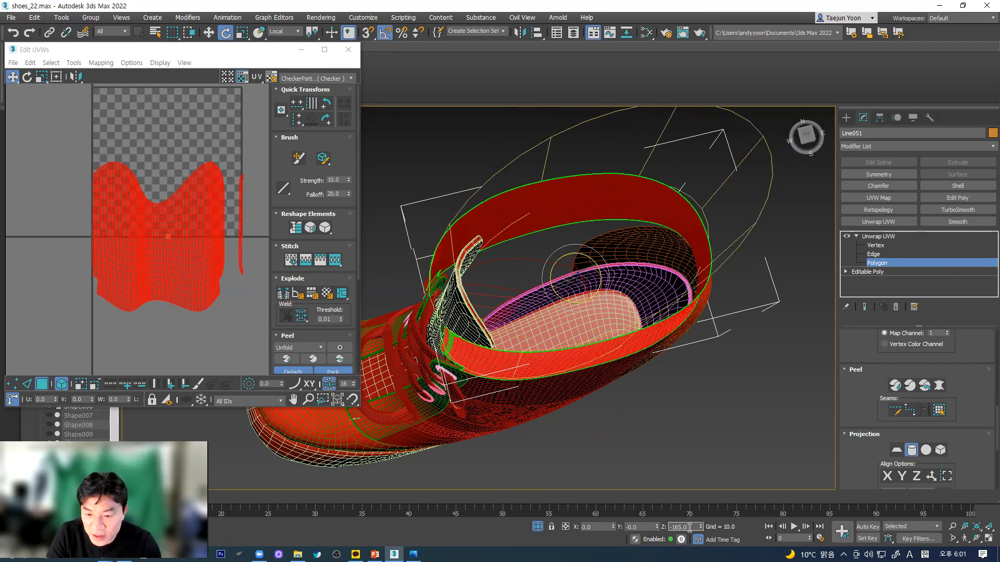
{"action": "type", "text": "-"}
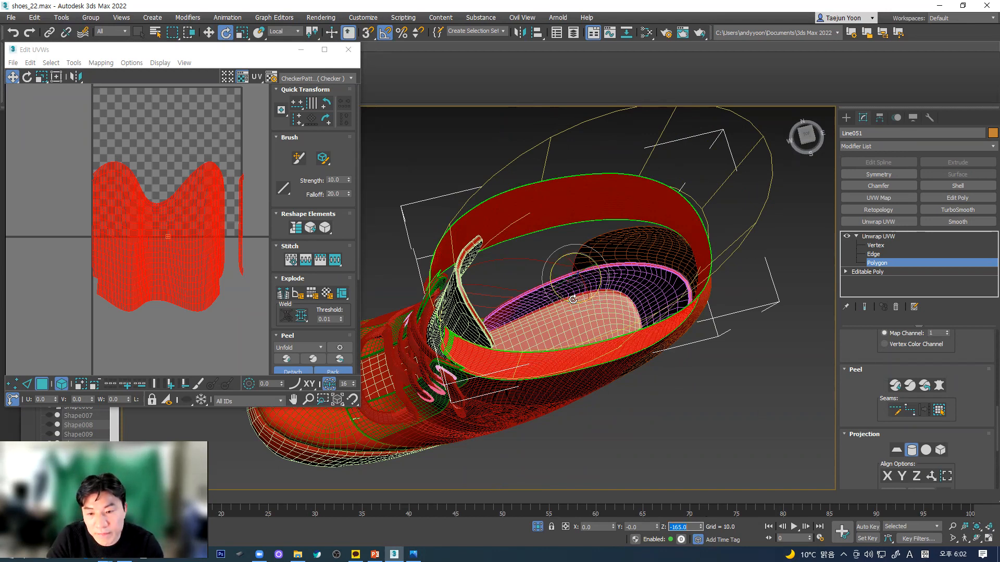
{"action": "left_click", "coordinate": [663, 410]}
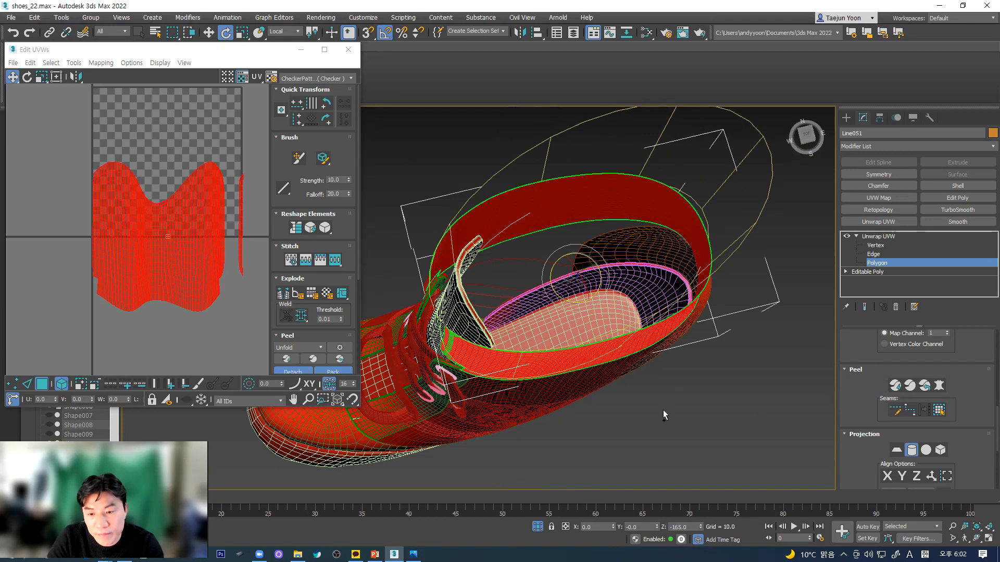
{"action": "mouse_move", "coordinate": [579, 304]}
{"action": "left_mouse_down"}
{"action": "mouse_move", "coordinate": [559, 303]}
{"action": "mouse_move", "coordinate": [575, 302]}
{"action": "left_mouse_up"}
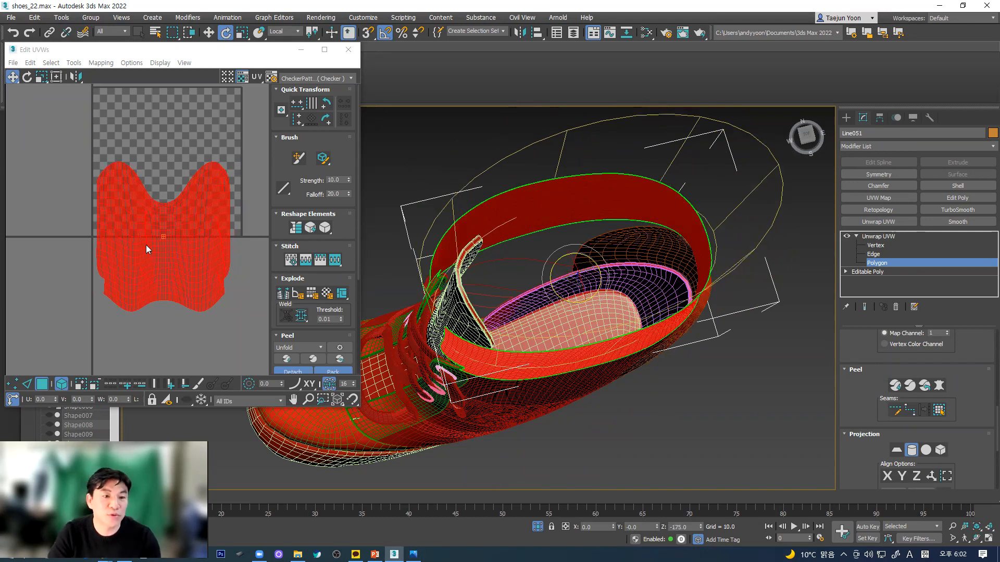
- Move the cylindrical gizmo down along its local Z axis to about Z 75.4, bringing the collar's UVs inside the checker tile
{"action": "middle_click_drag", "start_coordinate": [567, 376], "coordinate": [537, 305], "text": "alt"}
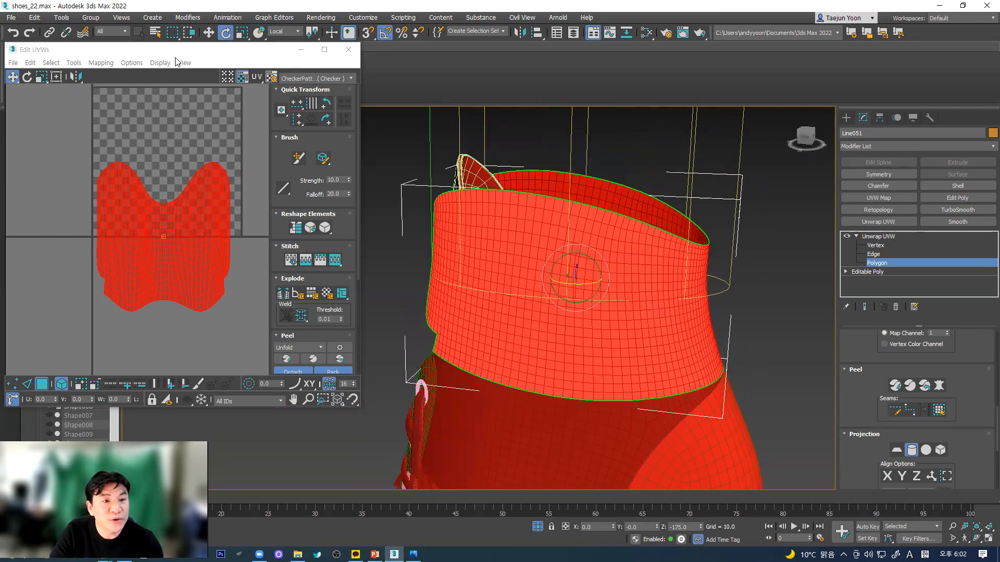
{"action": "left_click", "coordinate": [208, 32]}
{"action": "left_click_drag", "start_coordinate": [576, 253], "coordinate": [558, 343]}
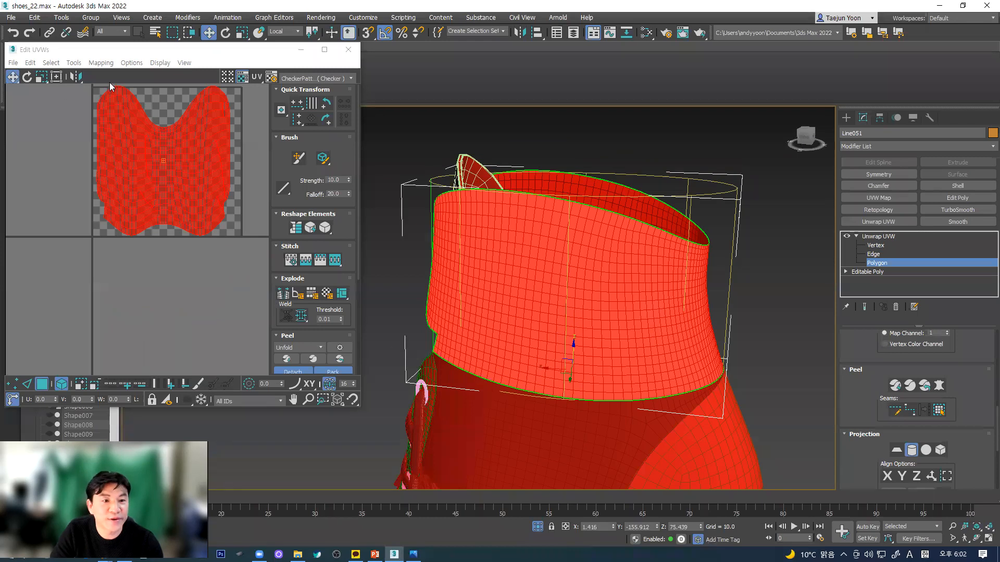
{"action": "left_click", "coordinate": [243, 33]}
{"action": "left_click_drag", "start_coordinate": [575, 337], "coordinate": [573, 344]}
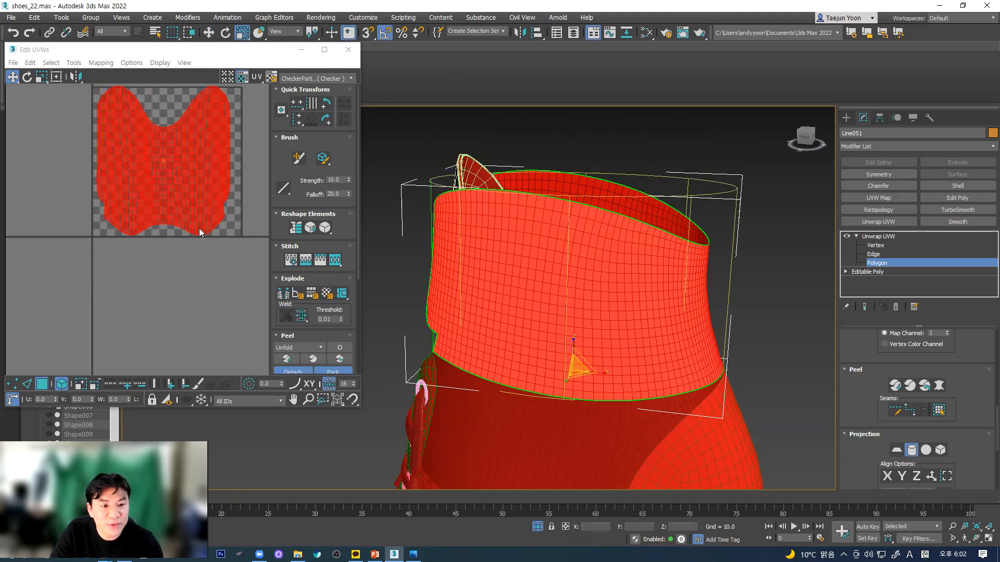
{"action": "middle_click_drag", "start_coordinate": [162, 145], "coordinate": [150, 193]}
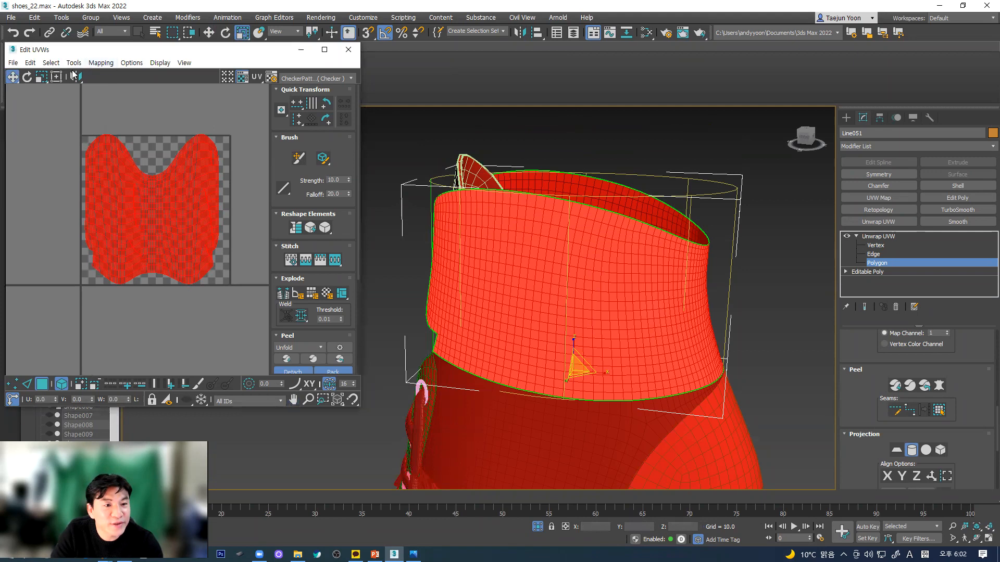
{"action": "left_click", "coordinate": [41, 78]}
{"action": "left_click", "coordinate": [56, 78]}
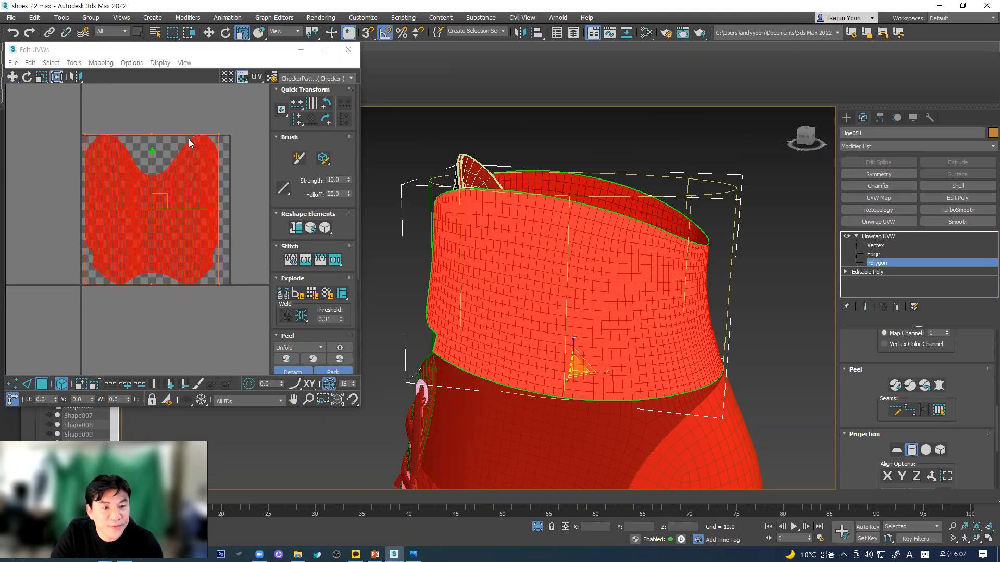
{"action": "middle_click_drag", "start_coordinate": [164, 200], "coordinate": [166, 204]}
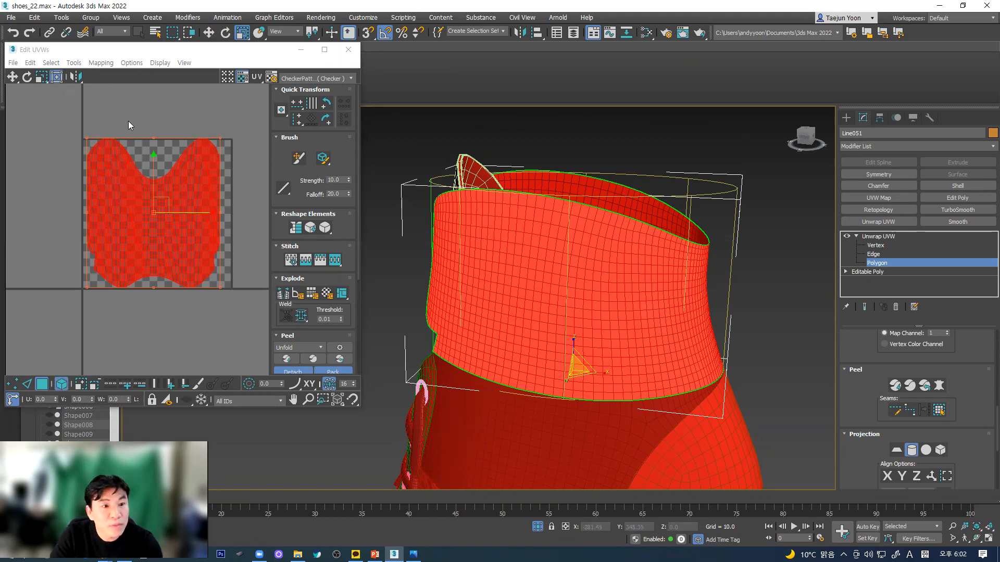
{"action": "left_click", "coordinate": [41, 78]}
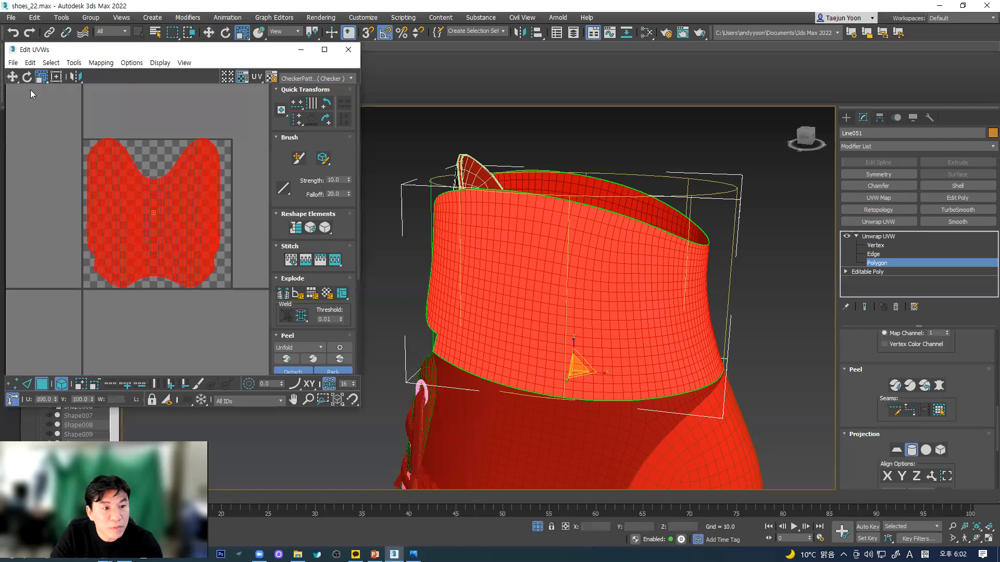
{"action": "left_click", "coordinate": [13, 78]}
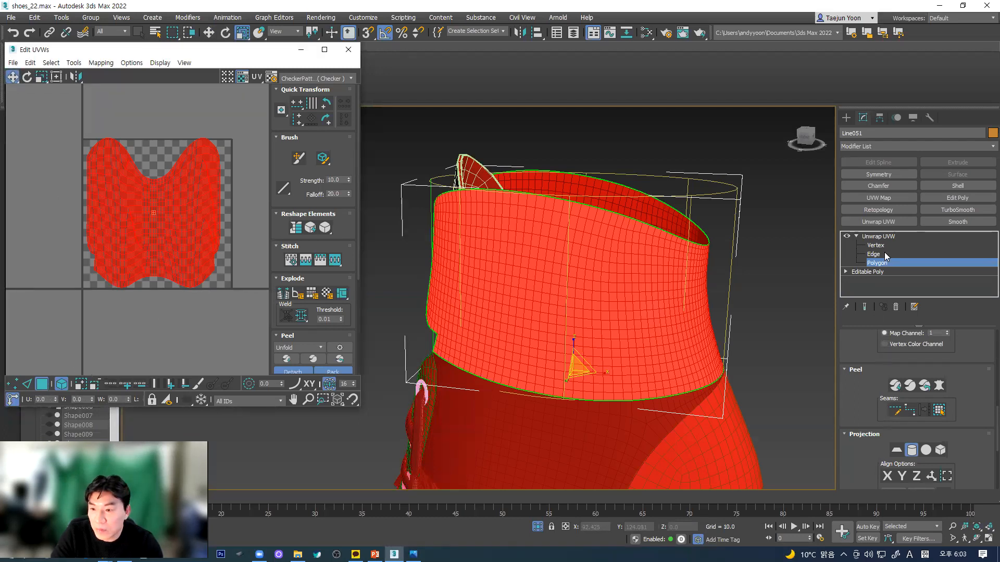
- Leave the polygon sub-object level, reselect the ankle collar on the shoe, and reopen its UV editor
{"action": "left_click", "coordinate": [879, 236]}
{"action": "left_click", "coordinate": [785, 316]}
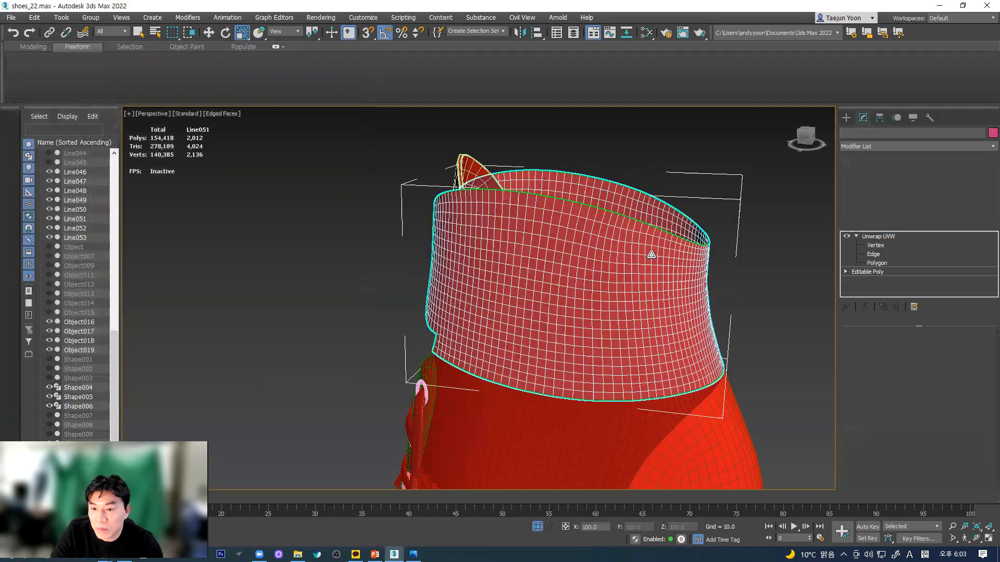
{"action": "left_click", "coordinate": [651, 255]}
{"action": "left_click_drag", "start_coordinate": [864, 447], "coordinate": [870, 325]}
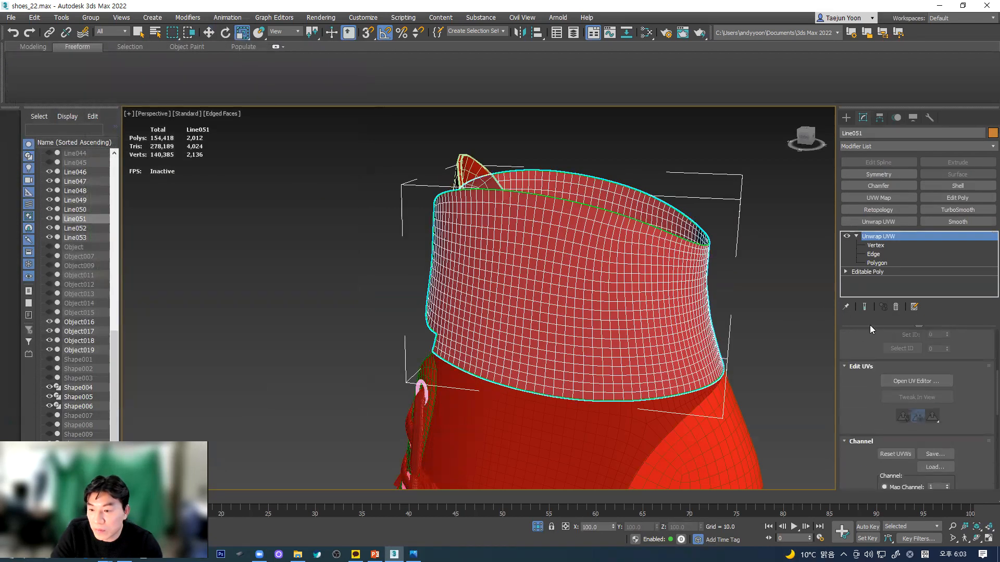
{"action": "left_click", "coordinate": [899, 384]}
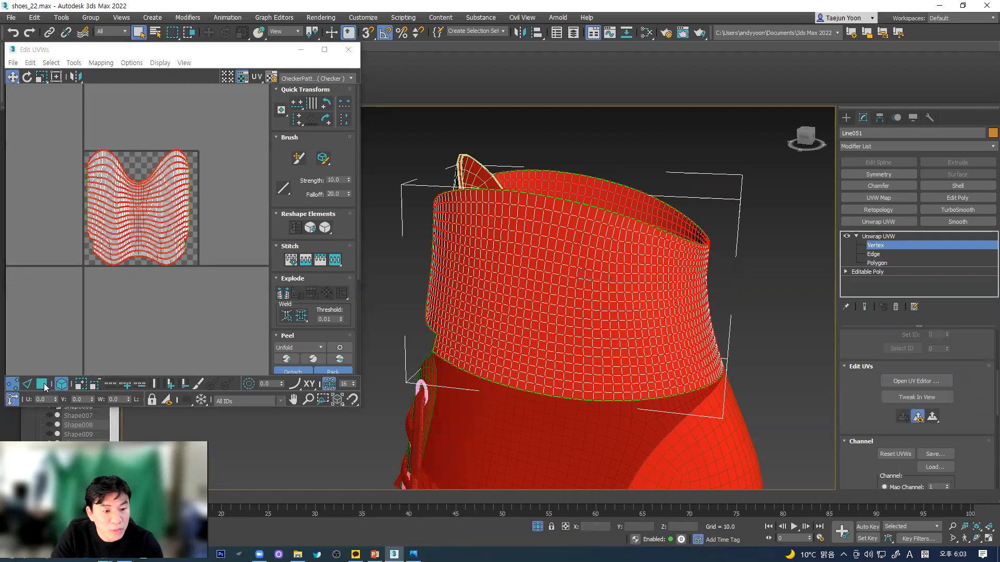
- Select the collar's whole UV shell and flatten it vertically to less than half its height with the Freeform tool, then deselect it
{"action": "left_click", "coordinate": [61, 383]}
{"action": "left_click_drag", "start_coordinate": [62, 131], "coordinate": [217, 319]}
{"action": "left_click", "coordinate": [55, 78]}
{"action": "left_click_drag", "start_coordinate": [192, 151], "coordinate": [182, 225]}
{"action": "left_click", "coordinate": [153, 292]}
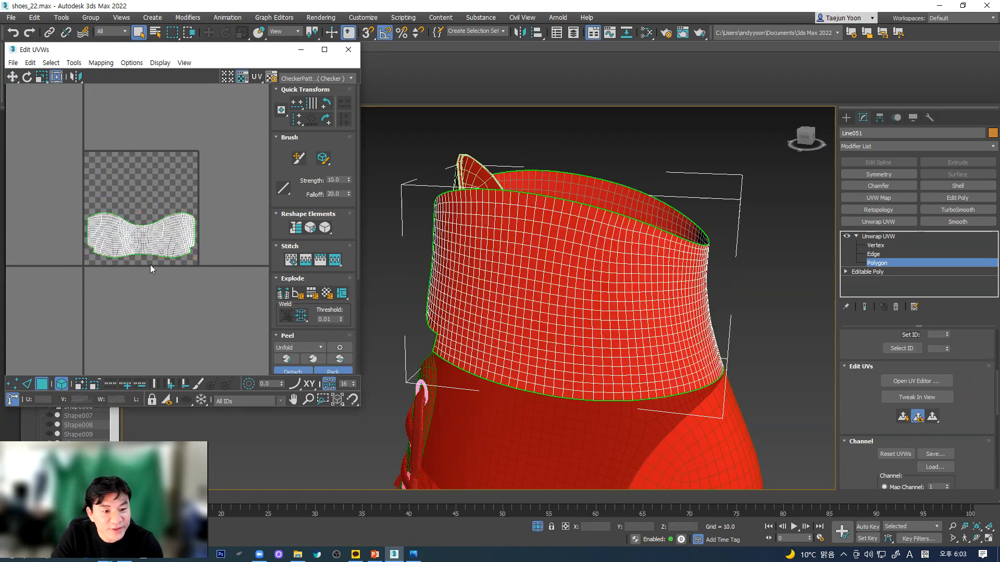
- Reselect the collar's UV shell, reduce its height slightly more with Freeform, and place it at the bottom of the checker tile
{"action": "scroll", "coordinate": [150, 264], "scroll_direction": "up", "scroll_amount": 3}
{"action": "middle_click_drag", "start_coordinate": [213, 226], "coordinate": [219, 224]}
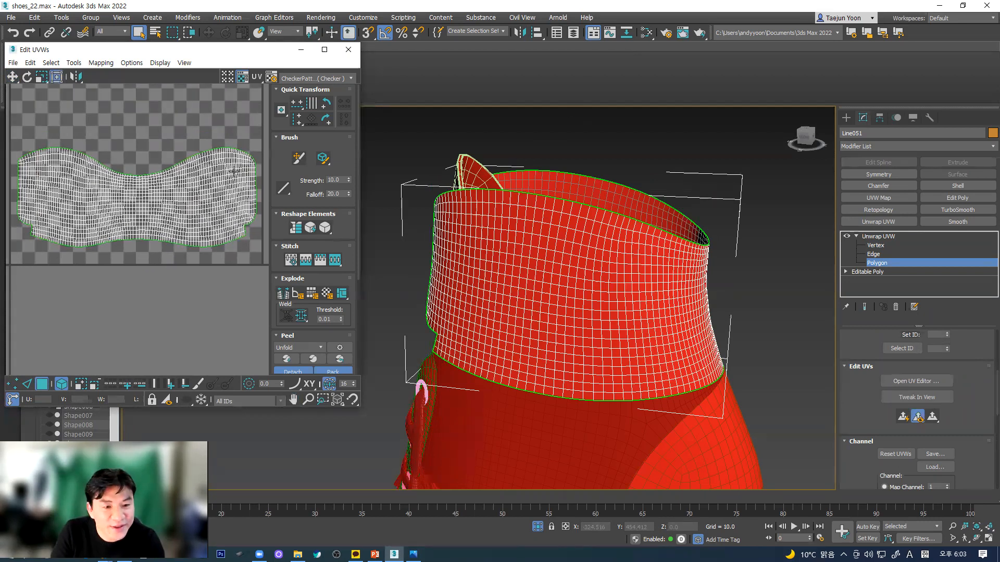
{"action": "scroll", "coordinate": [193, 209], "scroll_direction": "down", "scroll_amount": 4}
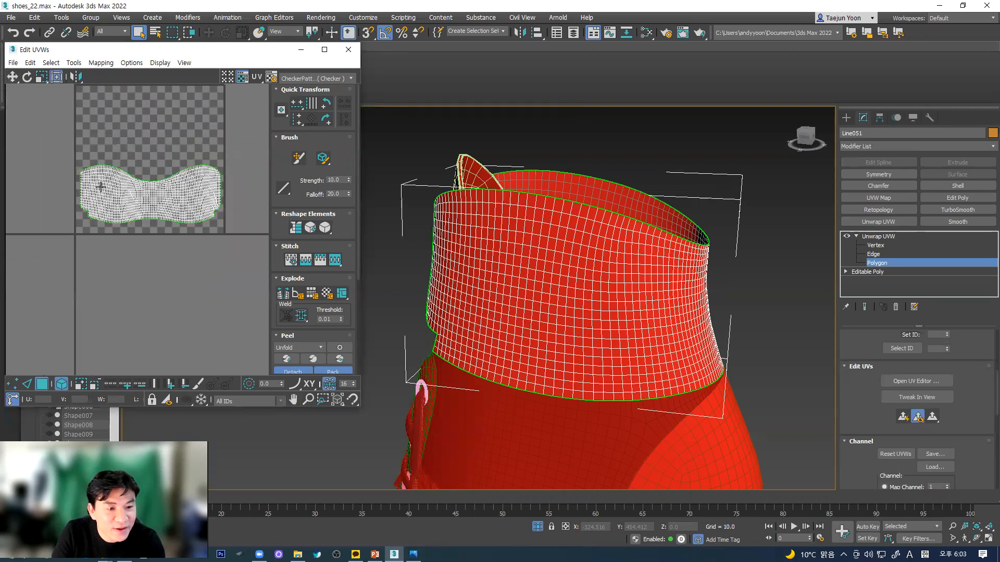
{"action": "left_click_drag", "start_coordinate": [63, 127], "coordinate": [246, 282]}
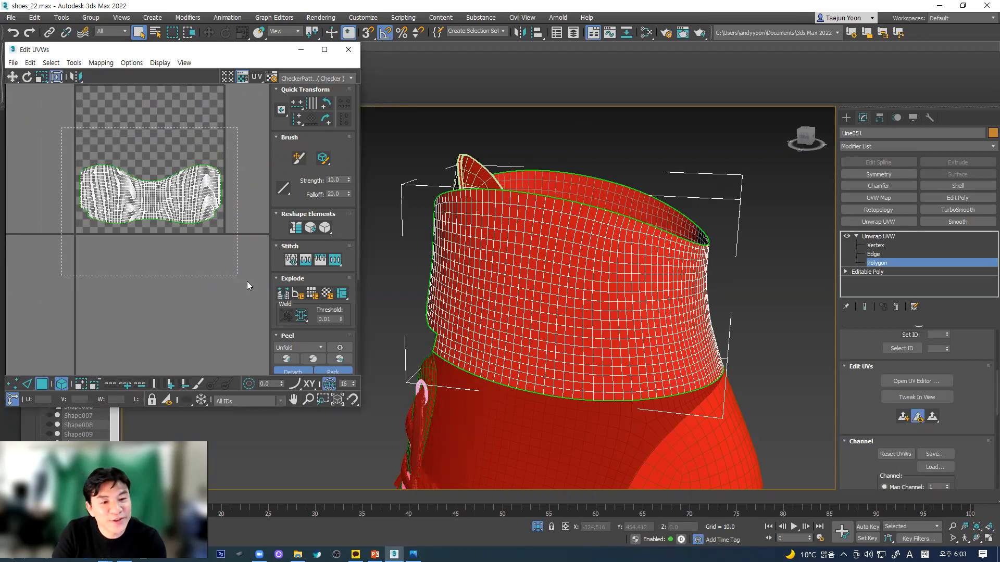
{"action": "left_click_drag", "start_coordinate": [221, 172], "coordinate": [203, 195]}
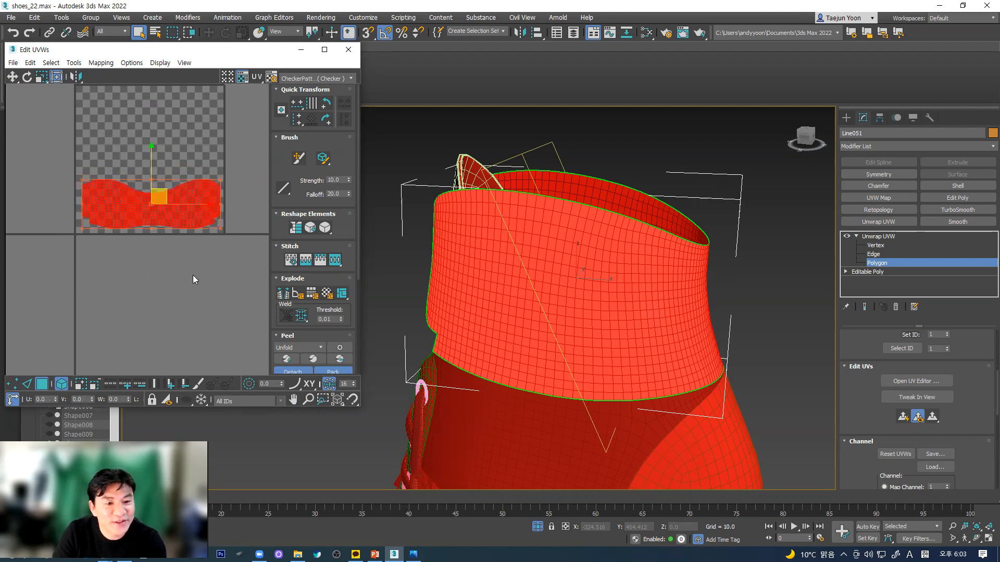
{"action": "left_click", "coordinate": [195, 280]}
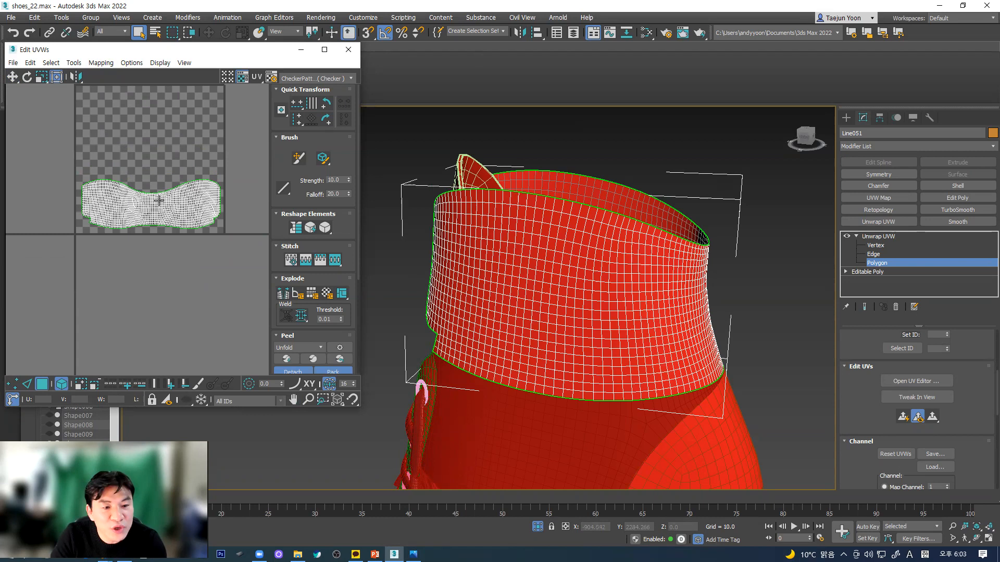
- Display the CheckerPattern texture on the ankle collar and examine the checker squares on the model for distortion
{"action": "middle_click_drag", "start_coordinate": [158, 201], "coordinate": [153, 226]}
{"action": "scroll", "coordinate": [121, 219], "scroll_direction": "up", "scroll_amount": 2}
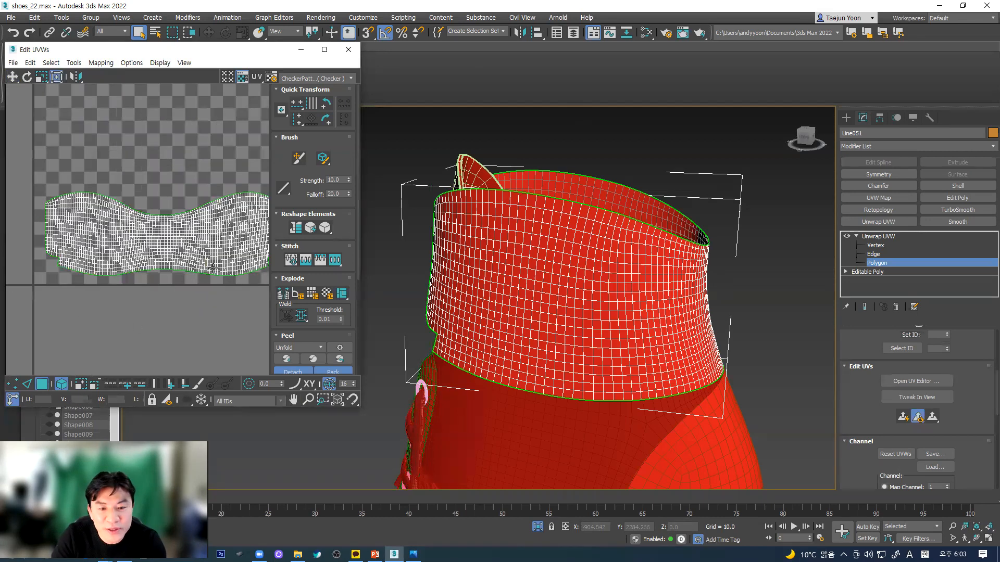
{"action": "scroll", "coordinate": [253, 250], "scroll_direction": "up", "scroll_amount": 4}
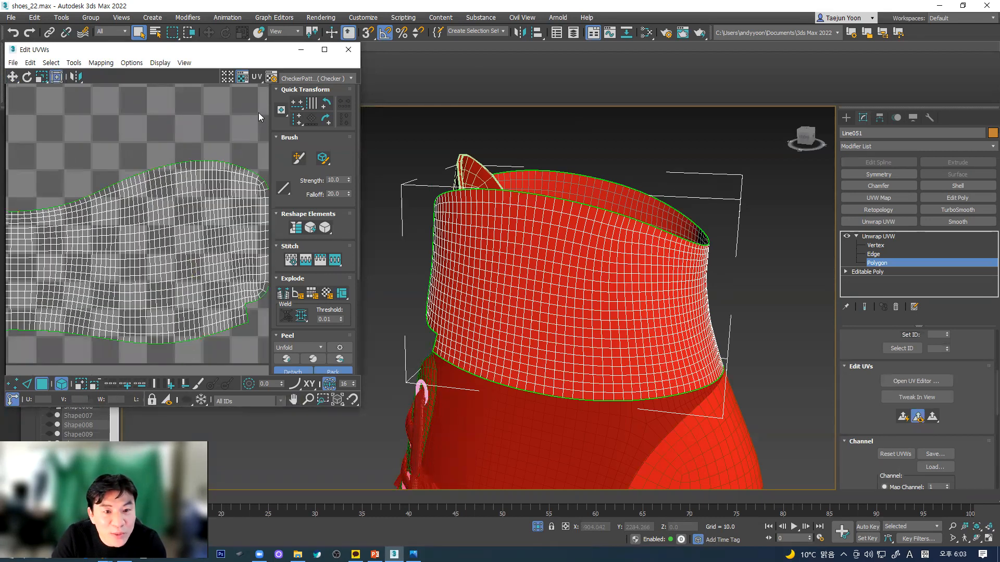
{"action": "left_click", "coordinate": [309, 79]}
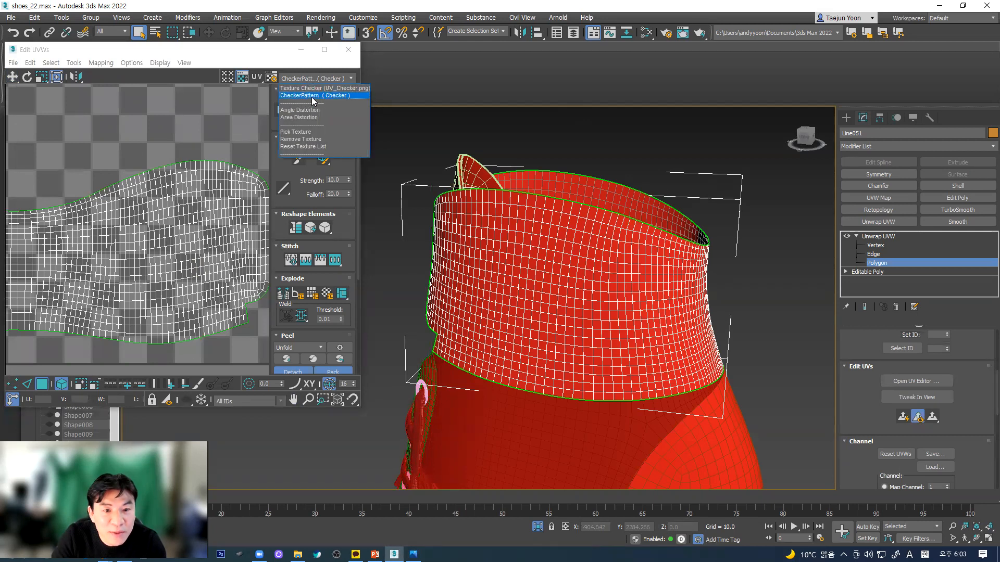
{"action": "left_click", "coordinate": [308, 96]}
{"action": "middle_click_drag", "start_coordinate": [627, 335], "coordinate": [594, 289], "text": "alt"}
{"action": "middle_click_drag", "start_coordinate": [618, 255], "coordinate": [573, 290], "text": "alt"}
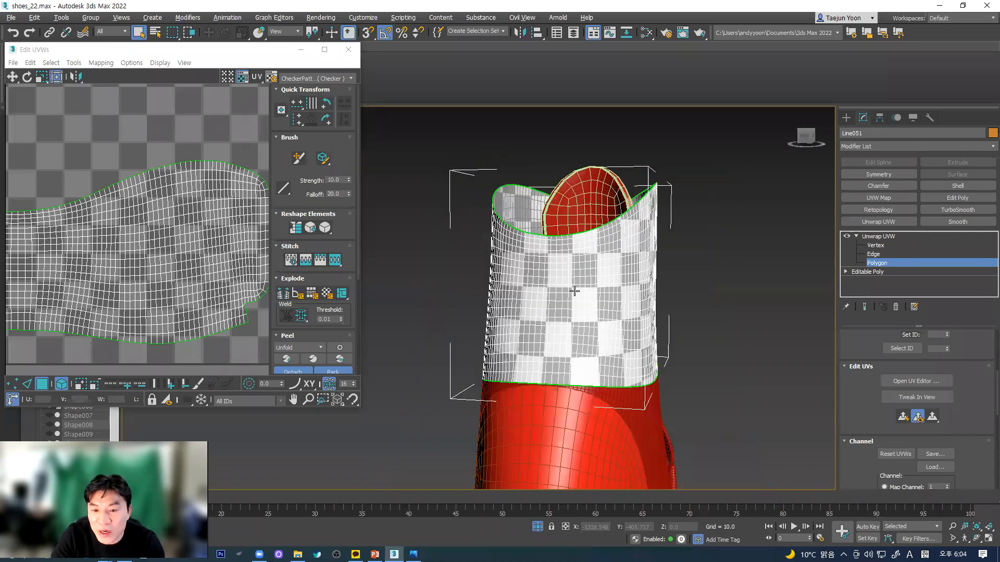
{"action": "scroll", "coordinate": [568, 282], "scroll_direction": "up", "scroll_amount": 2}
{"action": "scroll", "coordinate": [566, 276], "scroll_direction": "up", "scroll_amount": 2}
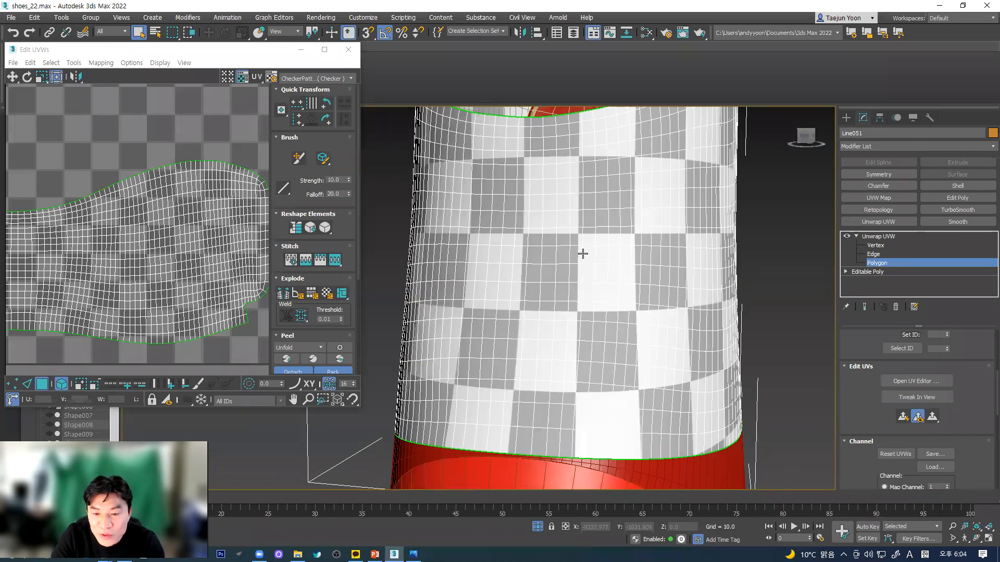
- Inspect the checker squares around the ankle collar from several sides and compare them with its whole UV shell
{"action": "middle_click_drag", "start_coordinate": [558, 302], "coordinate": [502, 256], "text": "alt"}
{"action": "scroll", "coordinate": [526, 274], "scroll_direction": "down", "scroll_amount": 5}
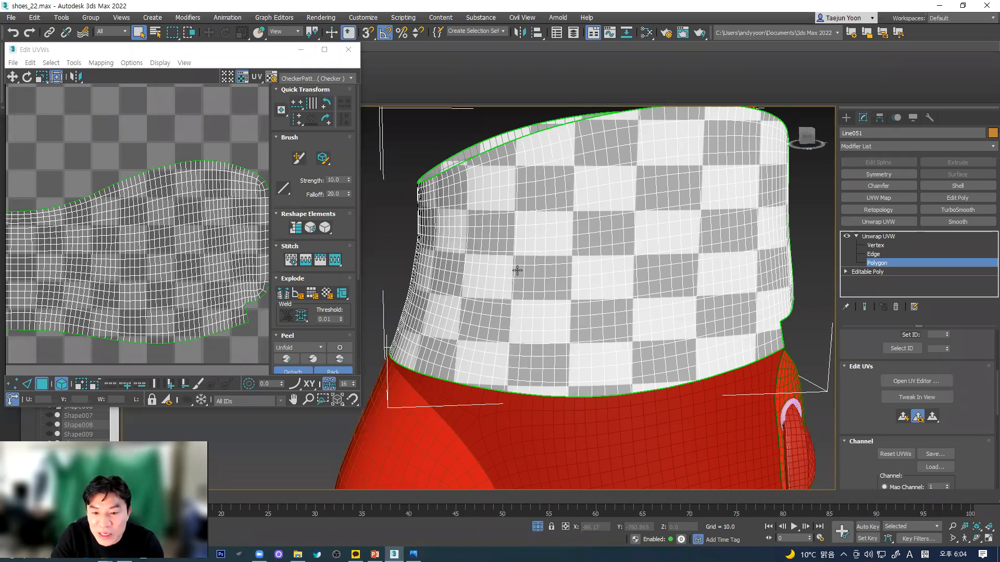
{"action": "middle_click_drag", "start_coordinate": [400, 302], "coordinate": [530, 315], "text": "alt"}
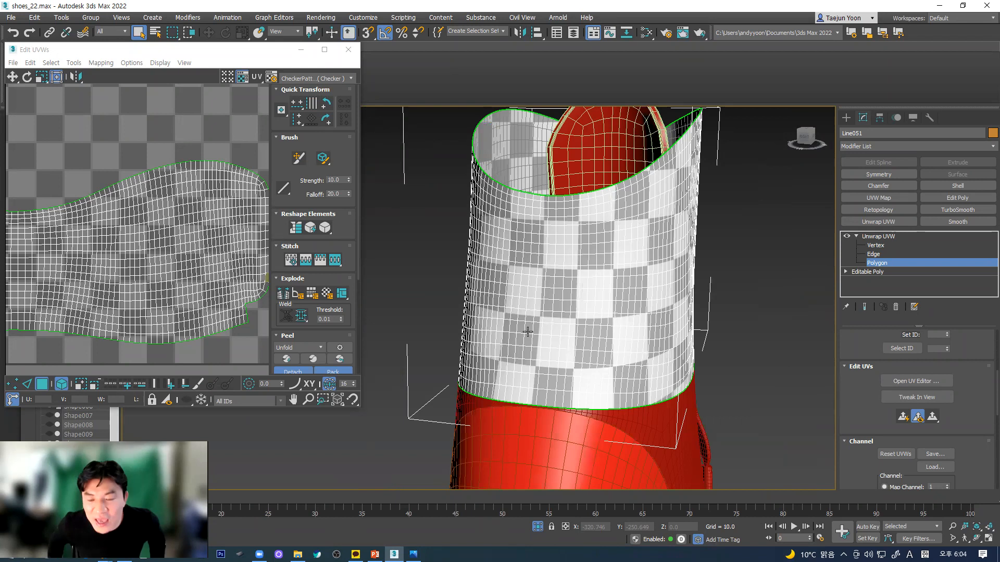
{"action": "middle_click_drag", "start_coordinate": [599, 367], "coordinate": [556, 341], "text": "alt"}
{"action": "middle_click_drag", "start_coordinate": [592, 303], "coordinate": [586, 291], "text": "alt"}
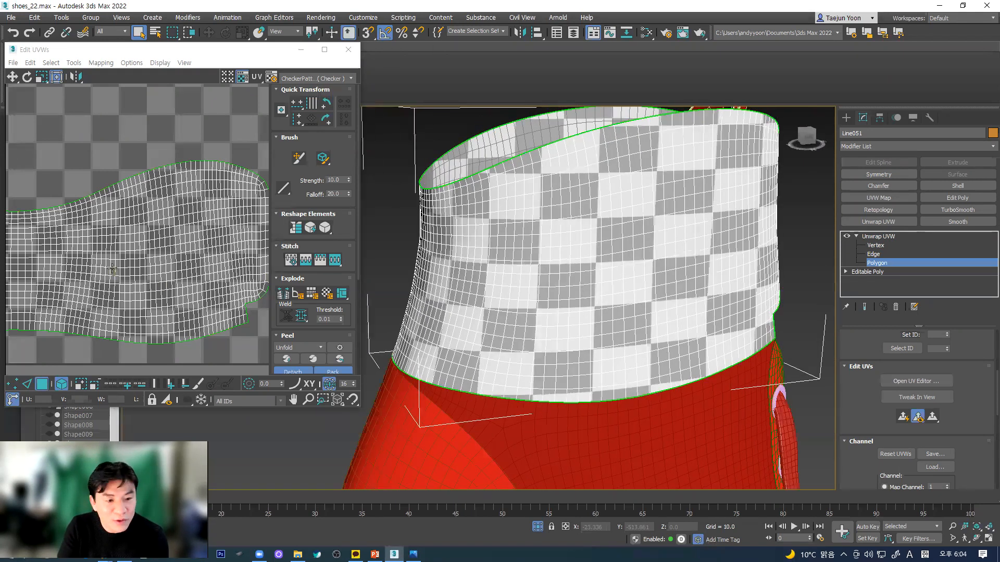
{"action": "scroll", "coordinate": [112, 268], "scroll_direction": "down", "scroll_amount": 5}
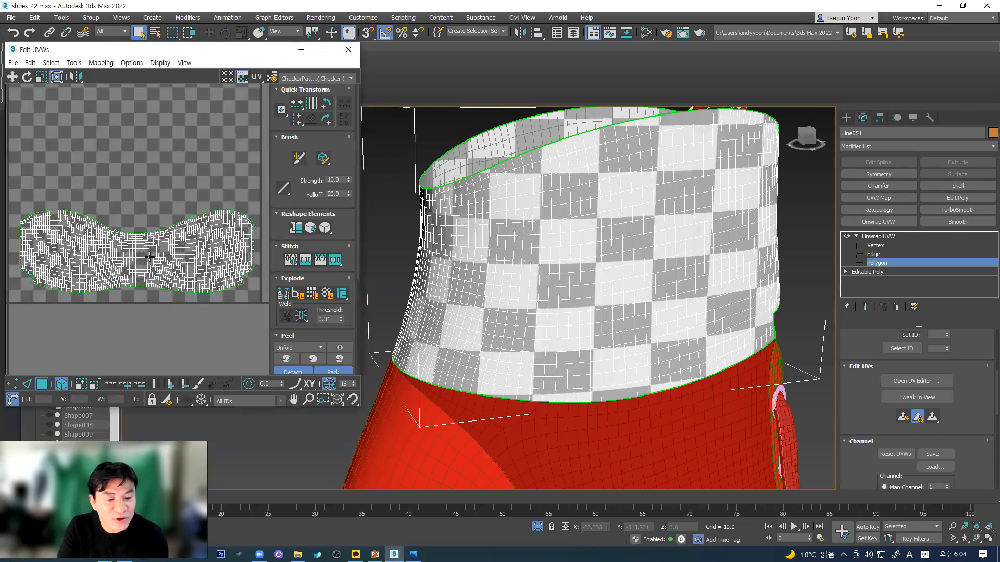
{"action": "middle_click_drag", "start_coordinate": [125, 232], "coordinate": [136, 224]}
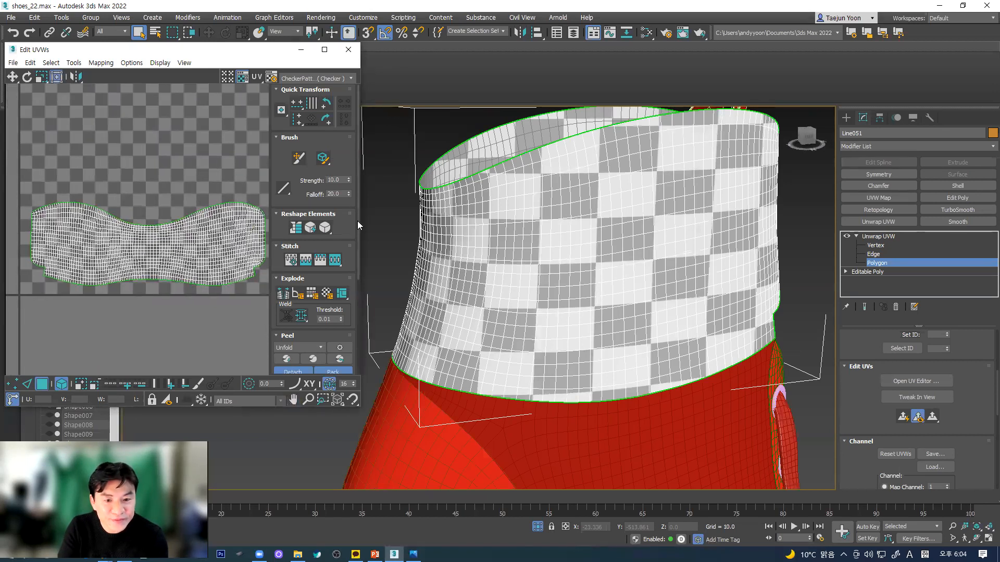
- Widen the UV editor window, select the collar's whole UV shell, and stretch it taller and wider with Freeform
{"action": "left_click_drag", "start_coordinate": [362, 223], "coordinate": [387, 223]}
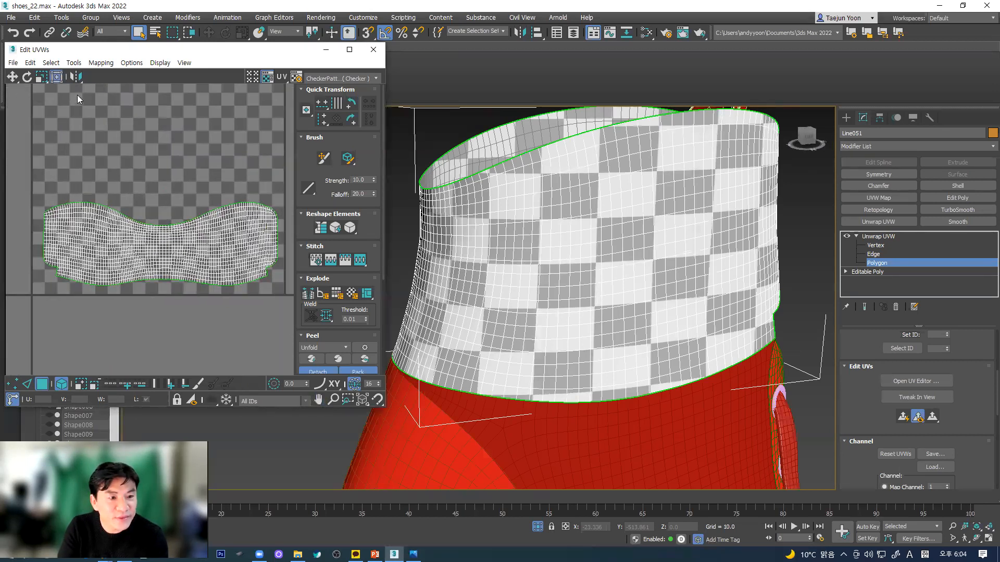
{"action": "left_click_drag", "start_coordinate": [25, 168], "coordinate": [294, 338]}
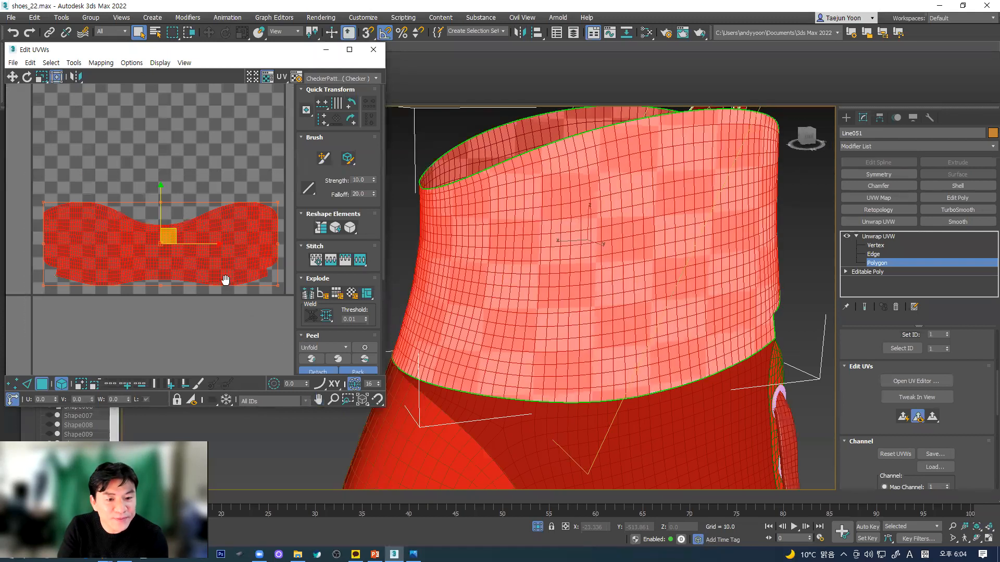
{"action": "left_click_drag", "start_coordinate": [268, 202], "coordinate": [252, 224]}
{"action": "middle_click_drag", "start_coordinate": [571, 276], "coordinate": [543, 266], "text": "alt"}
{"action": "left_click_drag", "start_coordinate": [282, 200], "coordinate": [285, 145]}
{"action": "middle_click_drag", "start_coordinate": [602, 328], "coordinate": [647, 277], "text": "alt"}
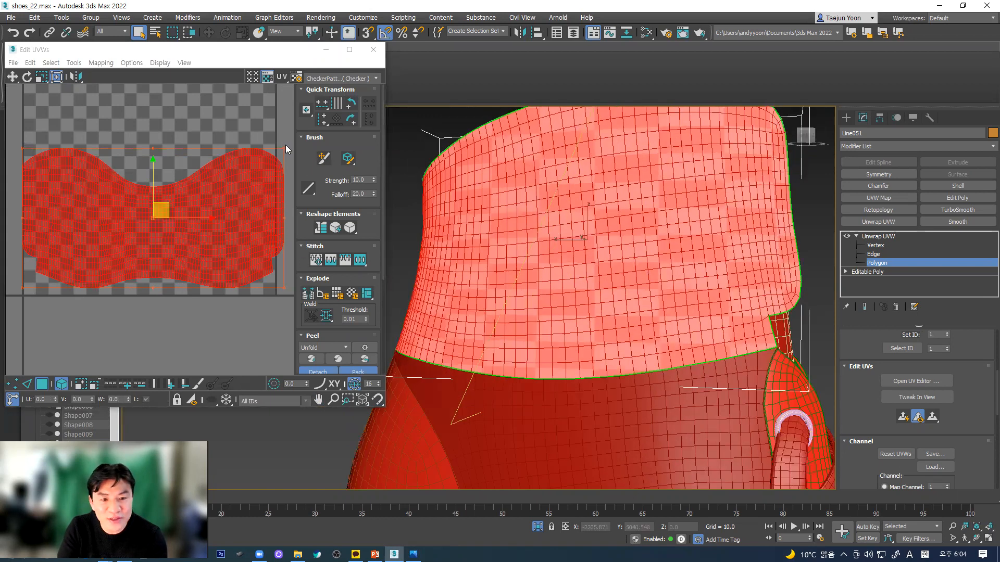
{"action": "left_click_drag", "start_coordinate": [286, 148], "coordinate": [337, 146]}
{"action": "middle_click_drag", "start_coordinate": [516, 302], "coordinate": [623, 307], "text": "alt"}
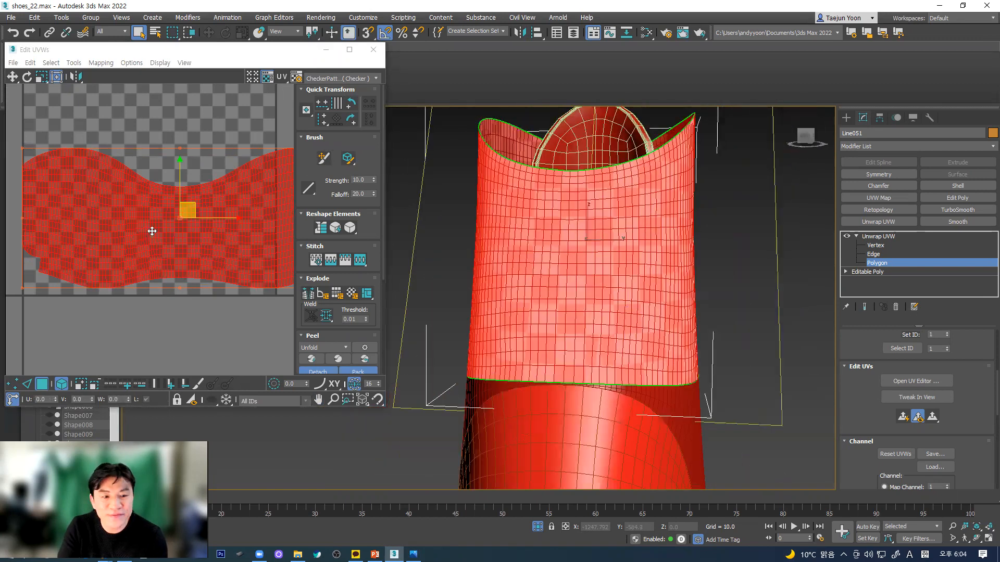
- Centre the stretched shell over the checker tile, fit it with Pack: Custom, and deselect it to check the collar's checker pattern
{"action": "scroll", "coordinate": [152, 231], "scroll_direction": "down", "scroll_amount": 3}
{"action": "left_click_drag", "start_coordinate": [126, 258], "coordinate": [115, 252]}
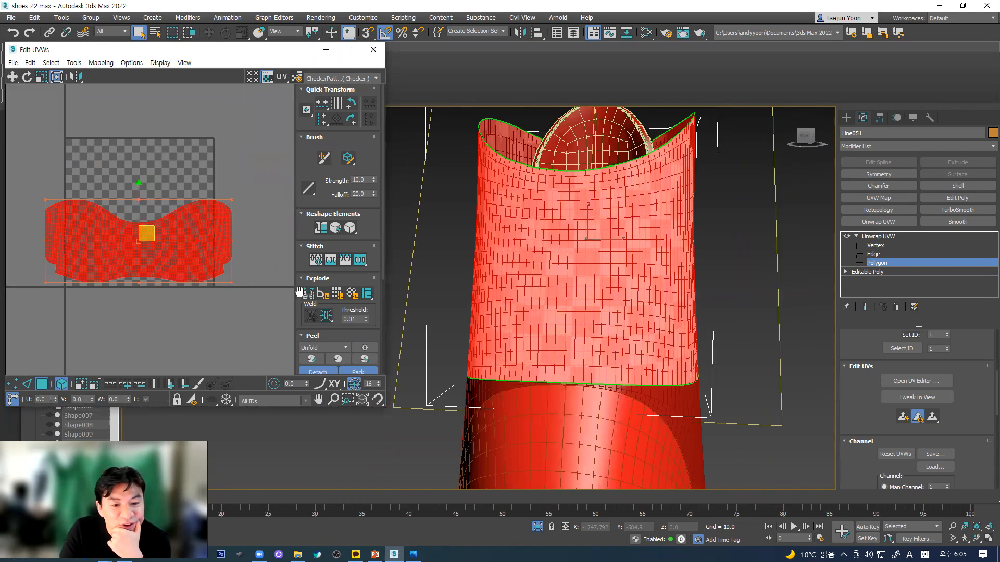
{"action": "scroll", "coordinate": [301, 290], "scroll_direction": "down", "scroll_amount": 5}
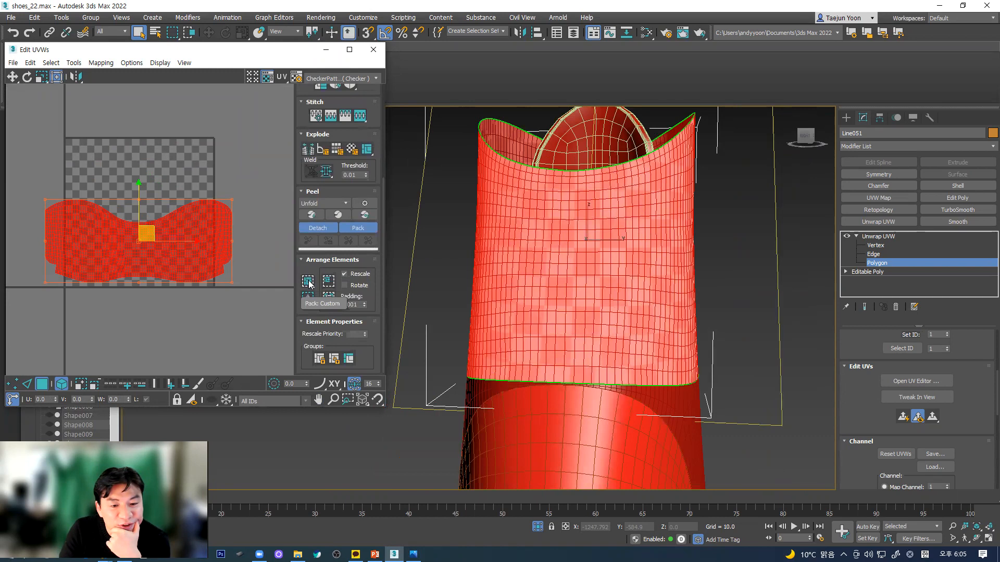
{"action": "left_click", "coordinate": [308, 281]}
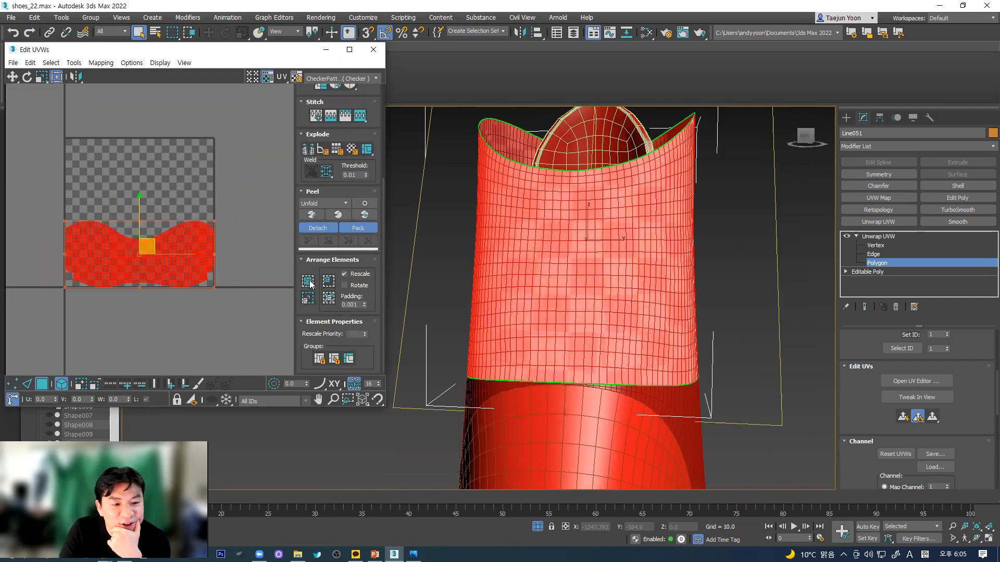
{"action": "left_click", "coordinate": [197, 335]}
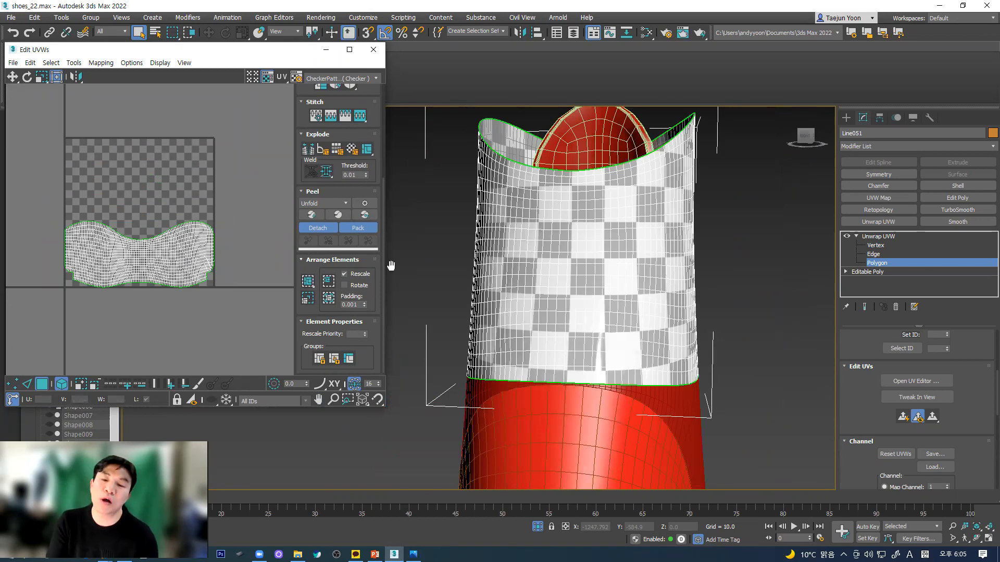
{"action": "middle_click_drag", "start_coordinate": [602, 307], "coordinate": [479, 285], "text": "alt"}
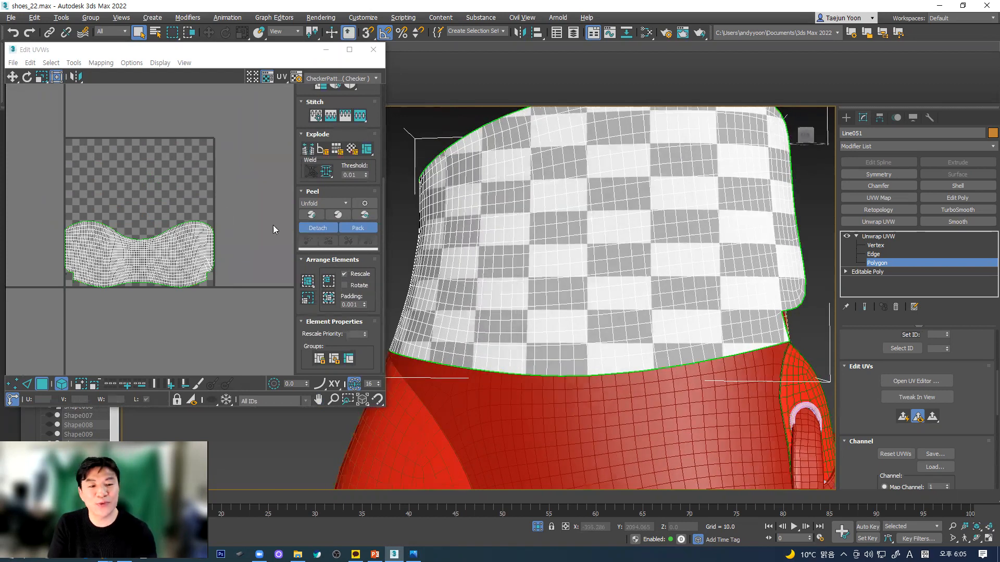
- Reselect the collar's UV shell and stretch its height and width alternately with Freeform, extending it well beyond the tile's width
{"action": "left_click_drag", "start_coordinate": [55, 211], "coordinate": [250, 269]}
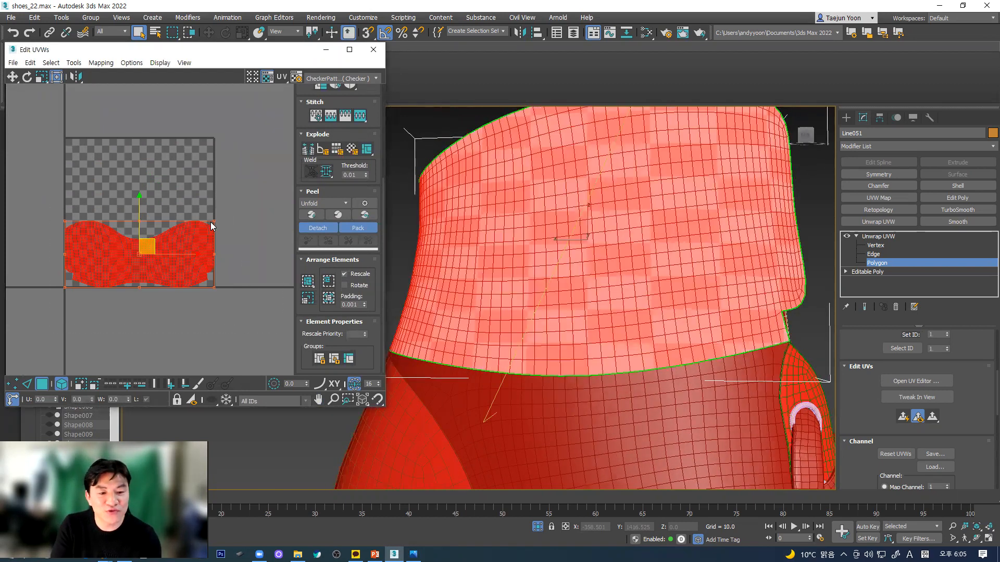
{"action": "left_click_drag", "start_coordinate": [215, 222], "coordinate": [215, 200]}
{"action": "middle_click_drag", "start_coordinate": [495, 273], "coordinate": [445, 274], "text": "alt"}
{"action": "left_click_drag", "start_coordinate": [212, 198], "coordinate": [289, 206]}
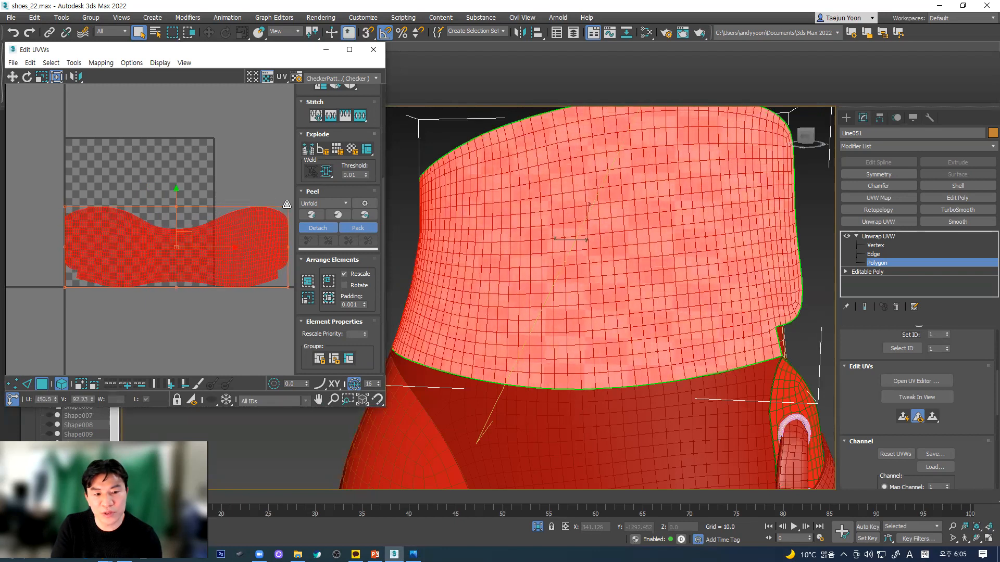
{"action": "mouse_move", "coordinate": [670, 319]}
{"action": "middle_mouse_down", "text": "alt"}
{"action": "mouse_move", "coordinate": [753, 324]}
{"action": "mouse_move", "coordinate": [672, 316]}
{"action": "middle_mouse_up", "text": "alt"}
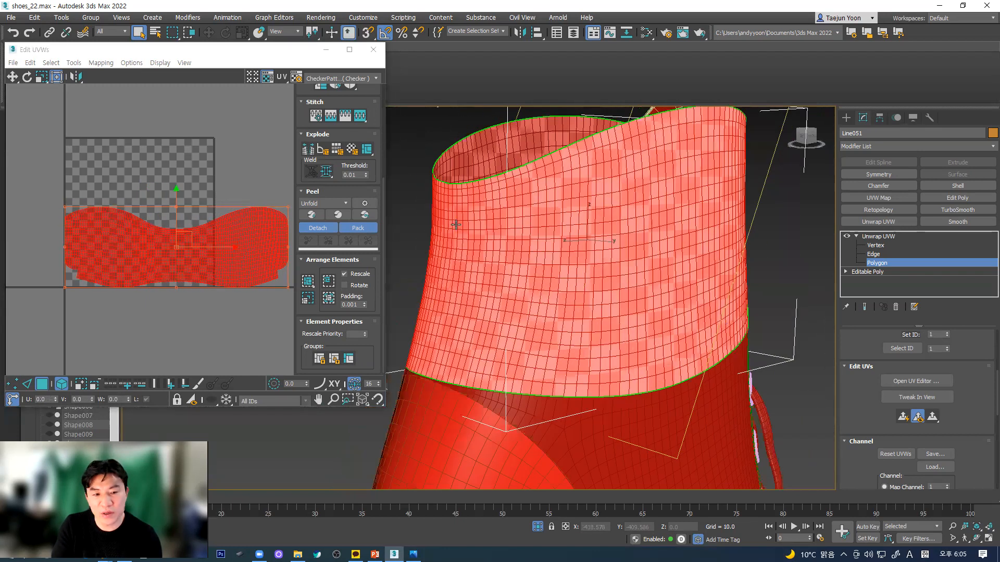
{"action": "left_click_drag", "start_coordinate": [286, 207], "coordinate": [286, 179]}
{"action": "mouse_move", "coordinate": [431, 270]}
{"action": "middle_mouse_down", "text": "alt"}
{"action": "mouse_move", "coordinate": [507, 274]}
{"action": "mouse_move", "coordinate": [430, 267]}
{"action": "mouse_move", "coordinate": [440, 266]}
{"action": "middle_mouse_up", "text": "alt"}
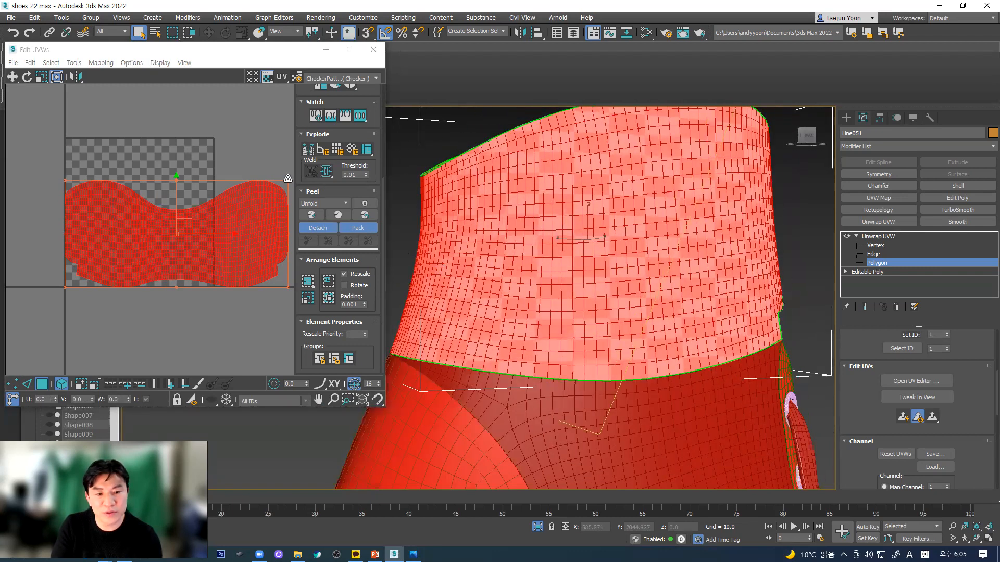
{"action": "left_click_drag", "start_coordinate": [287, 178], "coordinate": [338, 181]}
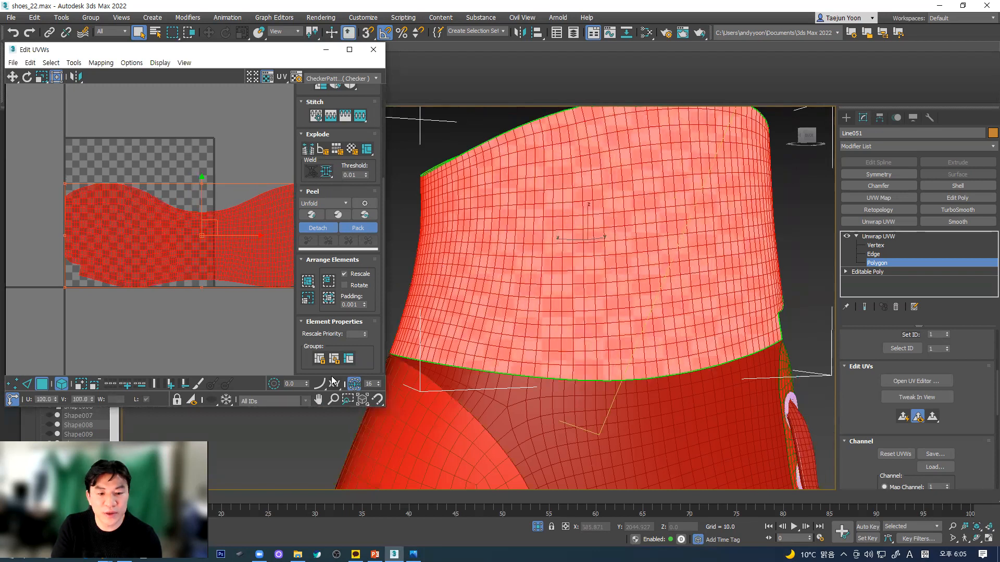
- Fit the widened shell back into the tile with Pack: Custom and deselect it to recheck the collar's squares
{"action": "left_click", "coordinate": [308, 281]}
{"action": "left_click", "coordinate": [189, 319]}
{"action": "middle_click_drag", "start_coordinate": [605, 342], "coordinate": [466, 352], "text": "alt"}
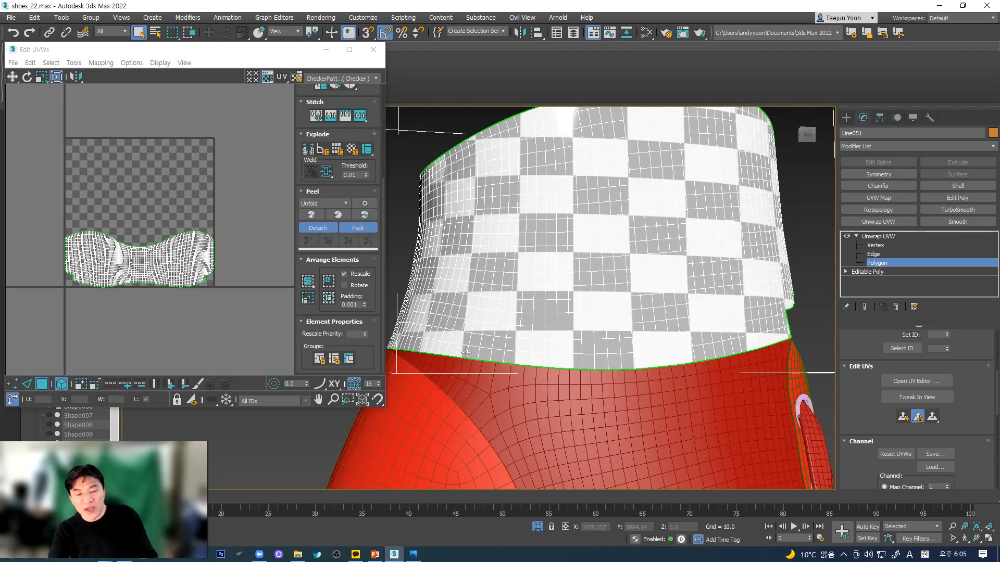
- Reselect the collar's whole UV shell and unfold it with Quick Peel
{"action": "middle_click_drag", "start_coordinate": [91, 252], "coordinate": [100, 217]}
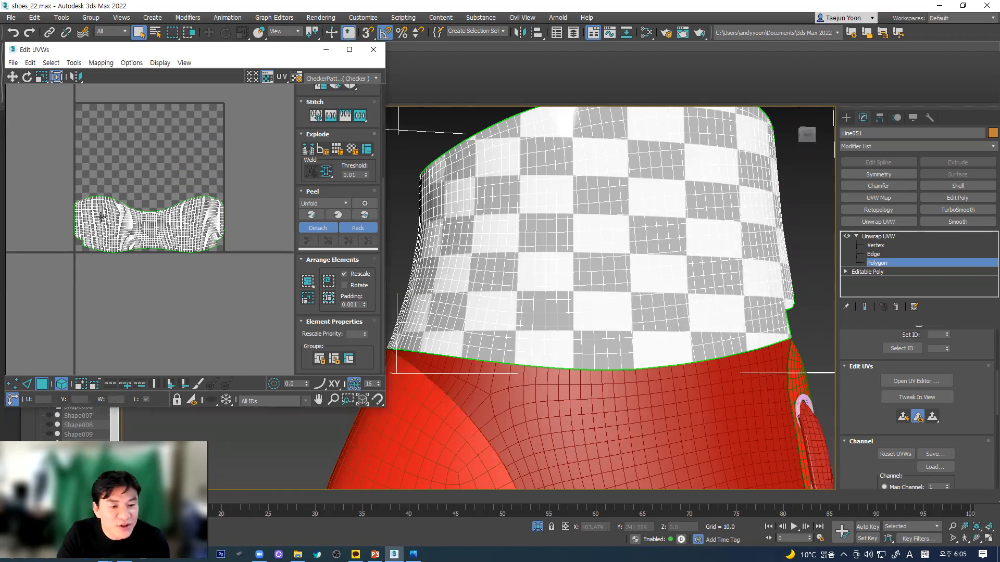
{"action": "left_click_drag", "start_coordinate": [64, 176], "coordinate": [274, 314]}
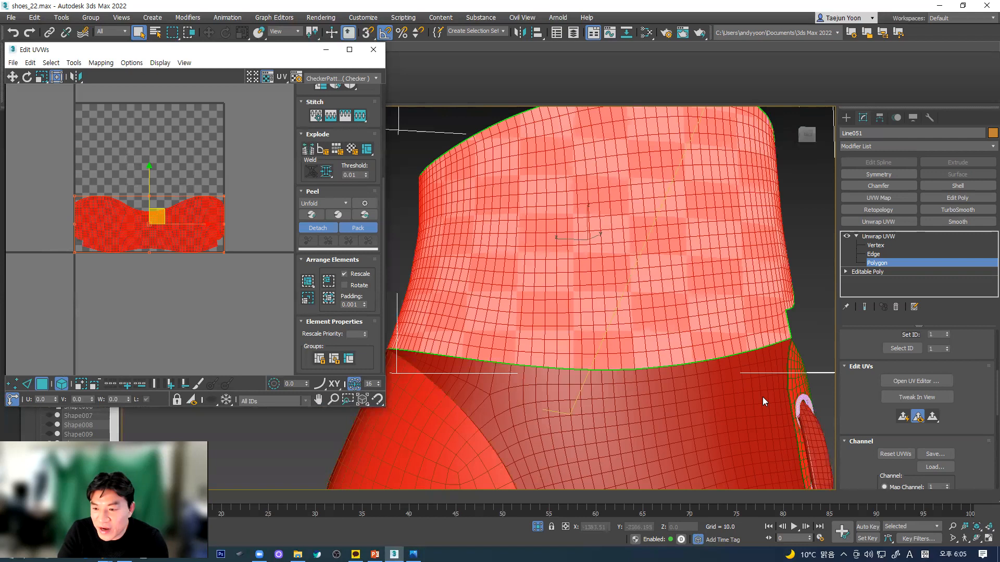
{"action": "scroll", "coordinate": [867, 405], "scroll_direction": "down", "scroll_amount": 5}
{"action": "left_click", "coordinate": [901, 366]}
{"action": "middle_click_drag", "start_coordinate": [520, 280], "coordinate": [547, 257], "text": "alt"}
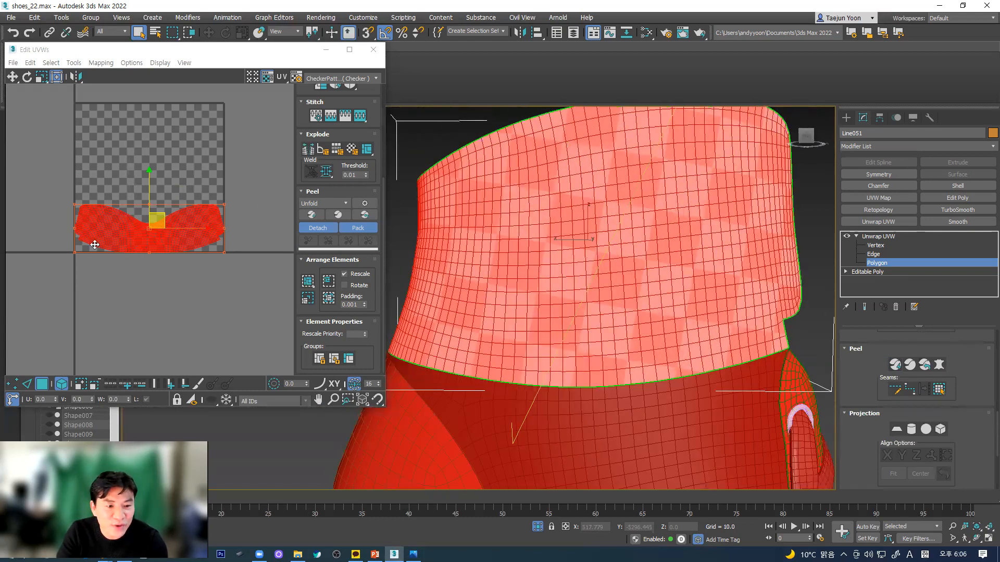
- Scale the peeled shell down slightly with Freeform, reselect it whole, fit it to the tile with Pack: Custom, and deselect it
{"action": "left_click_drag", "start_coordinate": [224, 205], "coordinate": [203, 218]}
{"action": "left_click", "coordinate": [236, 277]}
{"action": "left_click", "coordinate": [125, 239]}
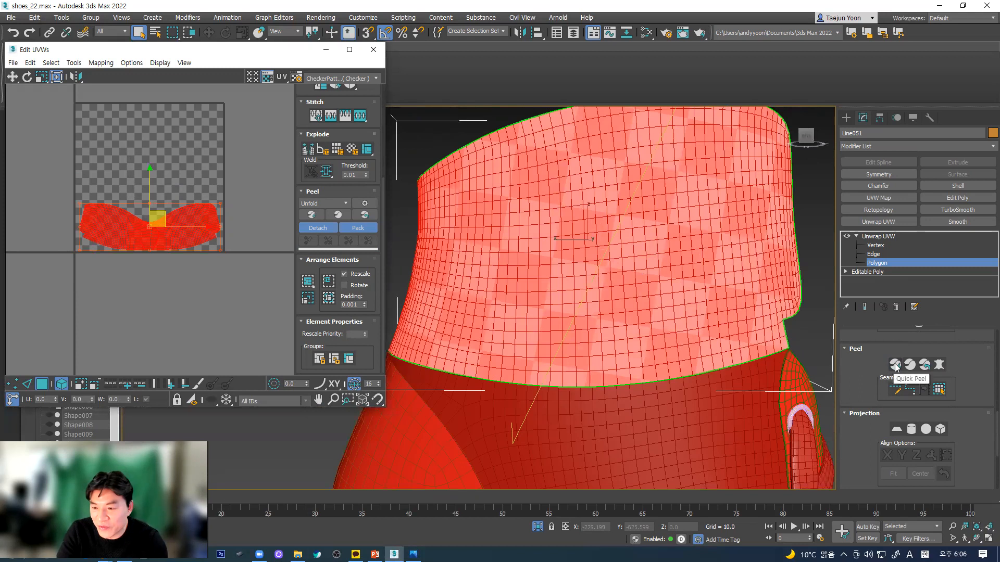
{"action": "left_click", "coordinate": [89, 169]}
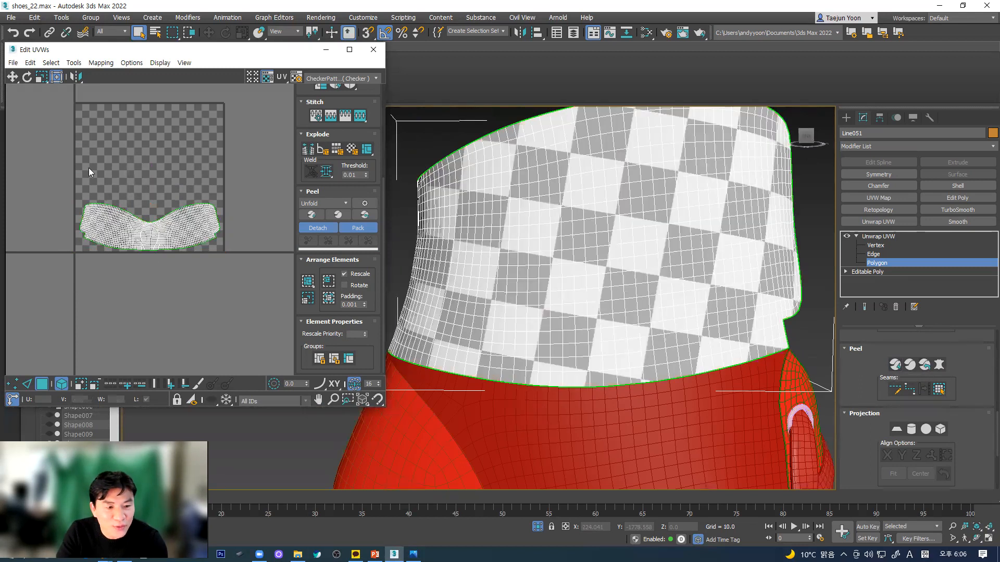
{"action": "left_click_drag", "start_coordinate": [32, 165], "coordinate": [292, 324]}
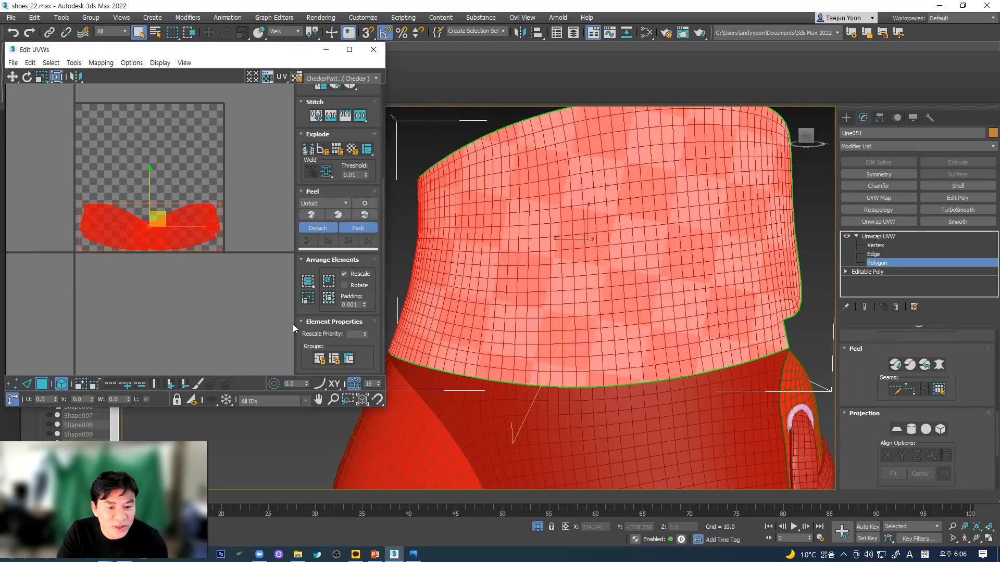
{"action": "left_click", "coordinate": [307, 283]}
{"action": "left_click", "coordinate": [213, 307]}
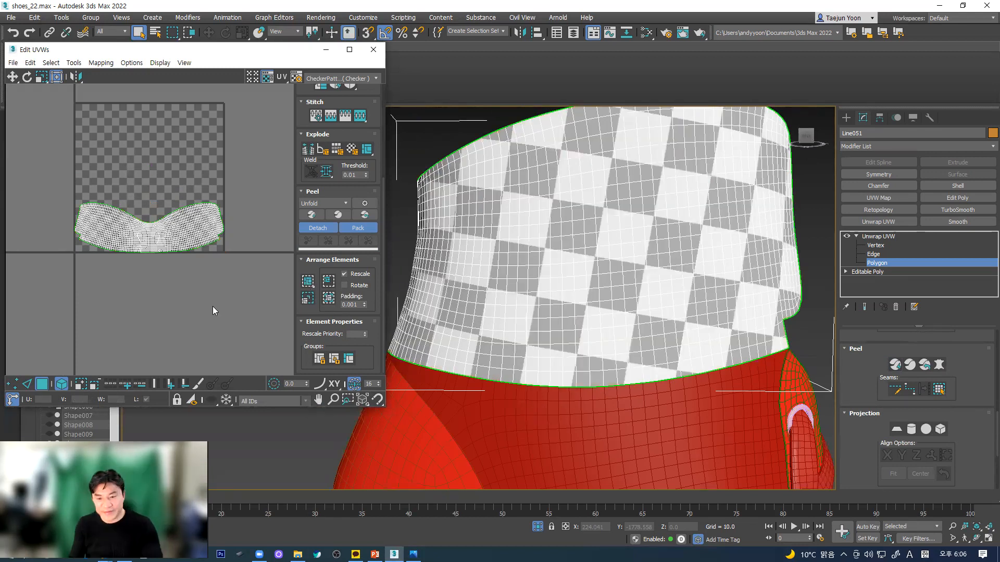
- Check the peeled collar's checker squares on the shoe, then leave its polygon sub-object level
{"action": "middle_click_drag", "start_coordinate": [541, 280], "coordinate": [553, 251]}
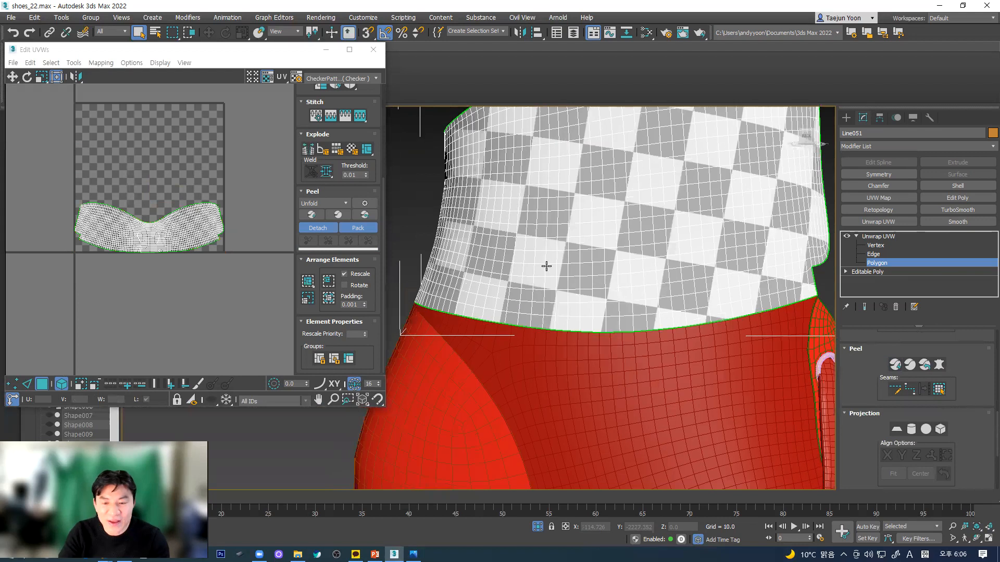
{"action": "scroll", "coordinate": [547, 267], "scroll_direction": "down", "scroll_amount": 2}
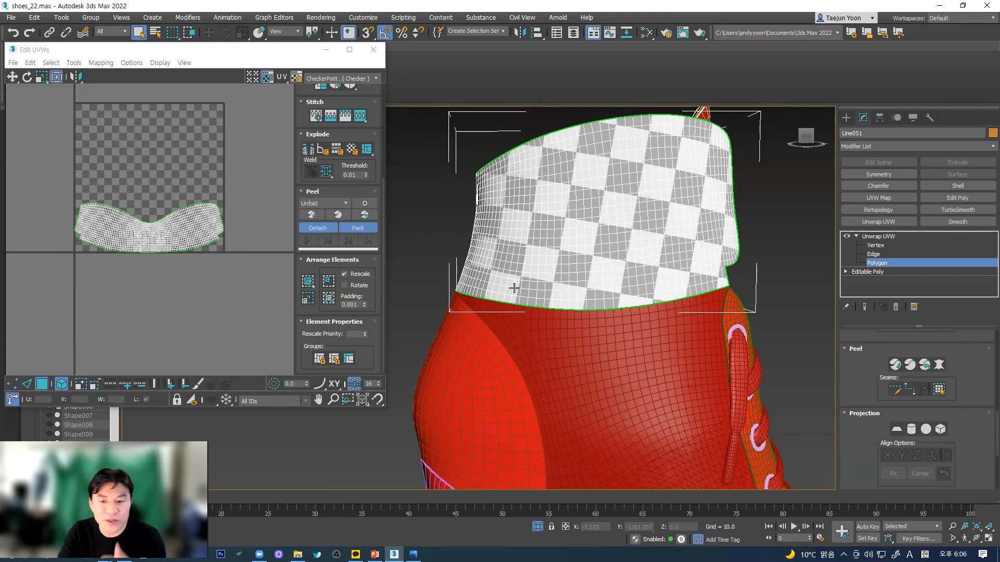
{"action": "middle_click_drag", "start_coordinate": [614, 364], "coordinate": [585, 286]}
{"action": "scroll", "coordinate": [572, 313], "scroll_direction": "down", "scroll_amount": 2}
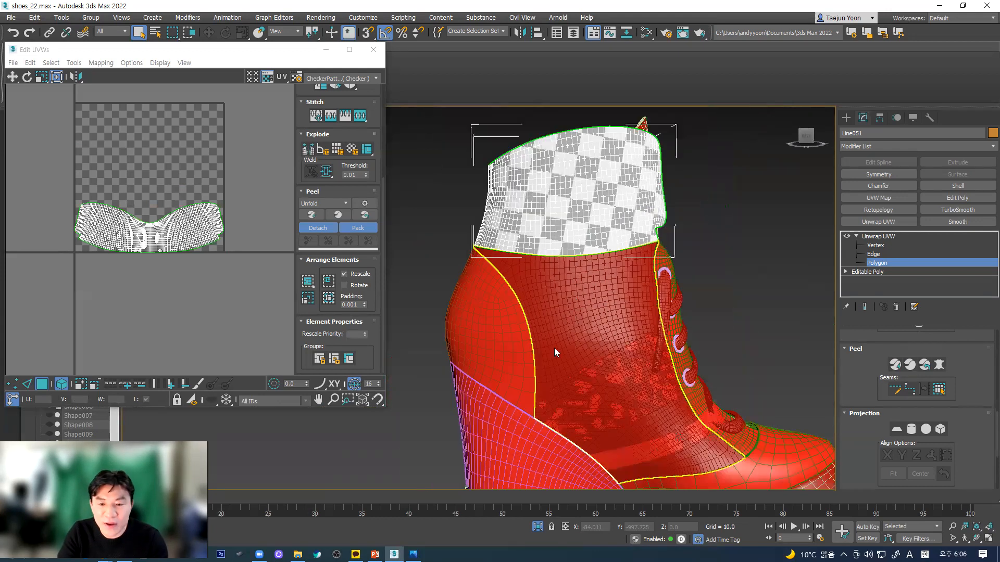
{"action": "left_click", "coordinate": [884, 236]}
{"action": "key", "text": "alt+c"}
- Select the heel counter, ankle collar and toe cap in turn to inspect their modifier stacks
{"action": "left_click", "coordinate": [495, 325]}
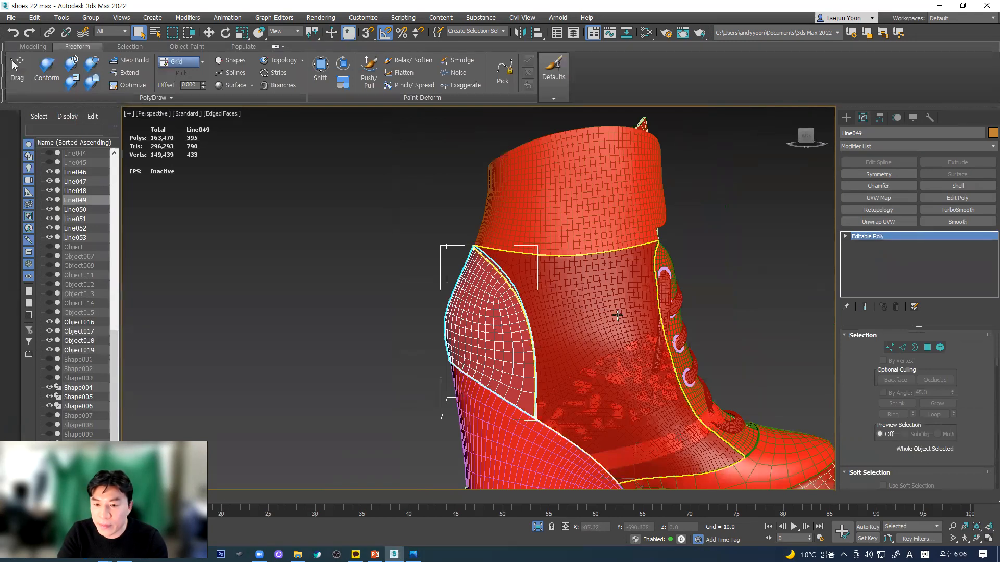
{"action": "left_click", "coordinate": [724, 195]}
{"action": "left_click", "coordinate": [598, 210]}
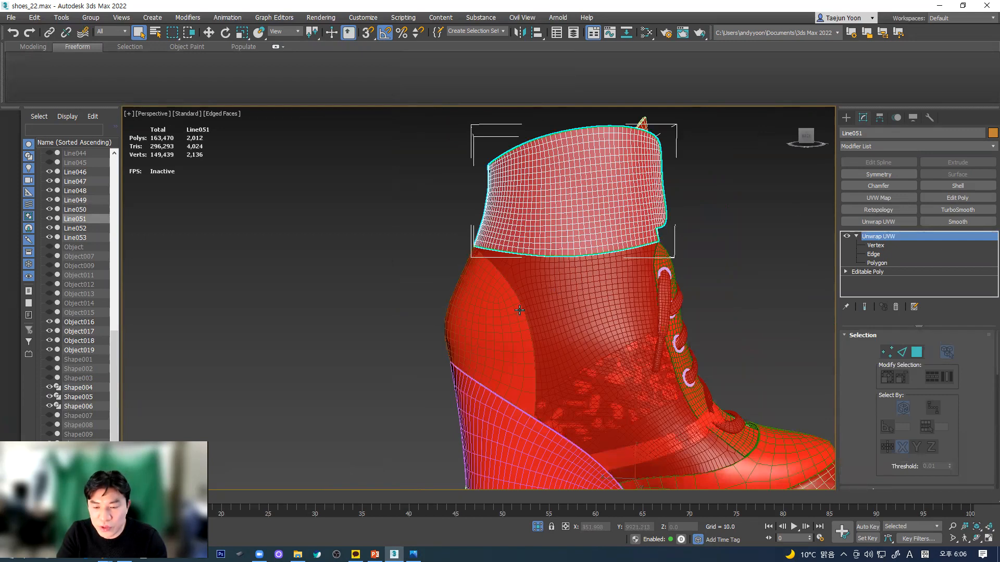
{"action": "left_click", "coordinate": [739, 189]}
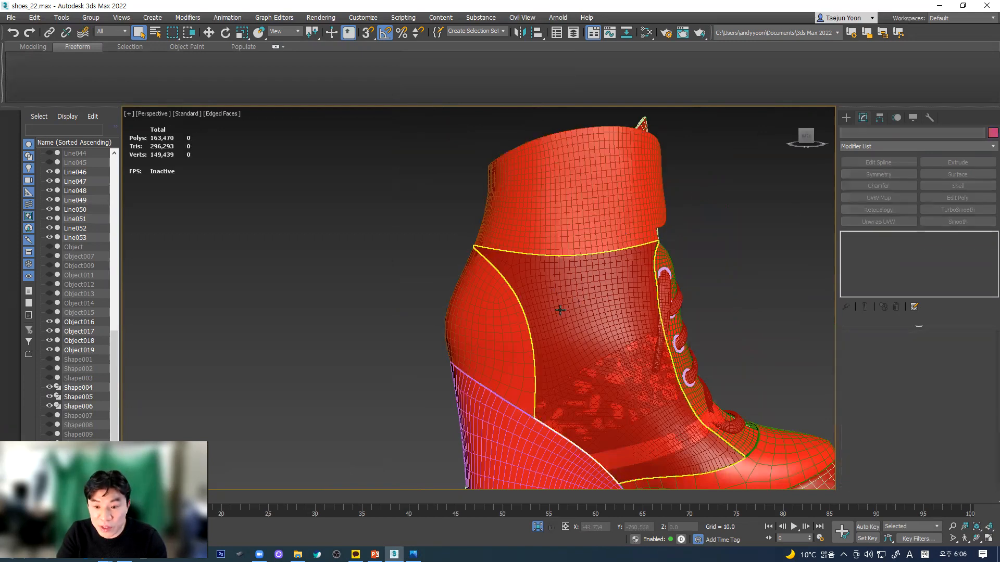
{"action": "left_click", "coordinate": [575, 229]}
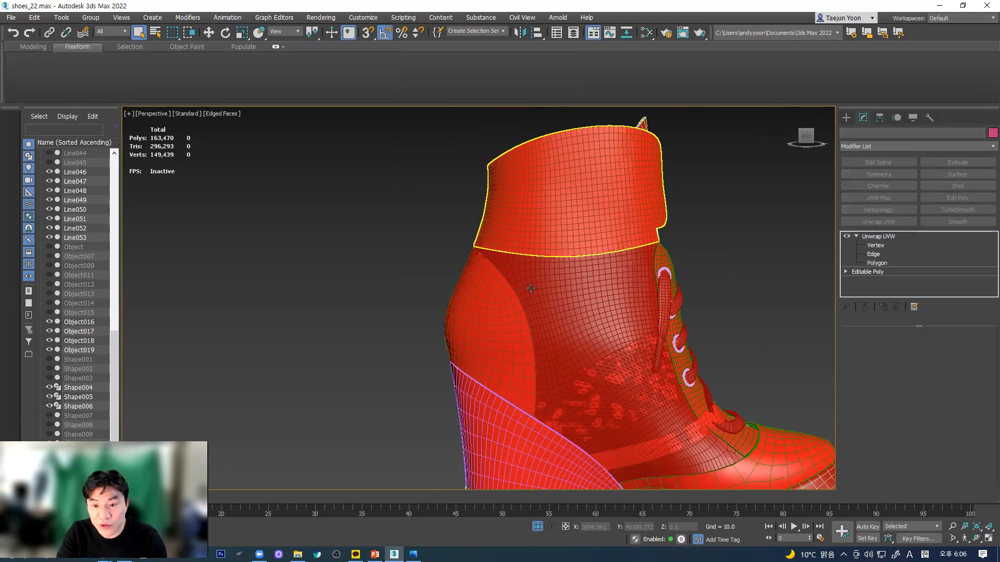
{"action": "left_click", "coordinate": [502, 325]}
{"action": "middle_click_drag", "start_coordinate": [763, 441], "coordinate": [648, 346]}
{"action": "left_click", "coordinate": [719, 383]}
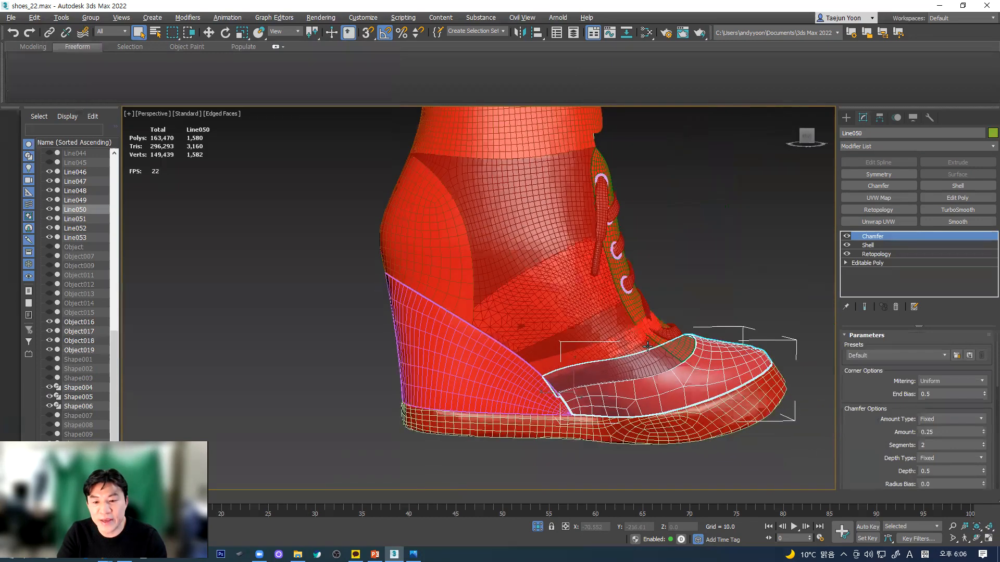
{"action": "left_click", "coordinate": [568, 302]}
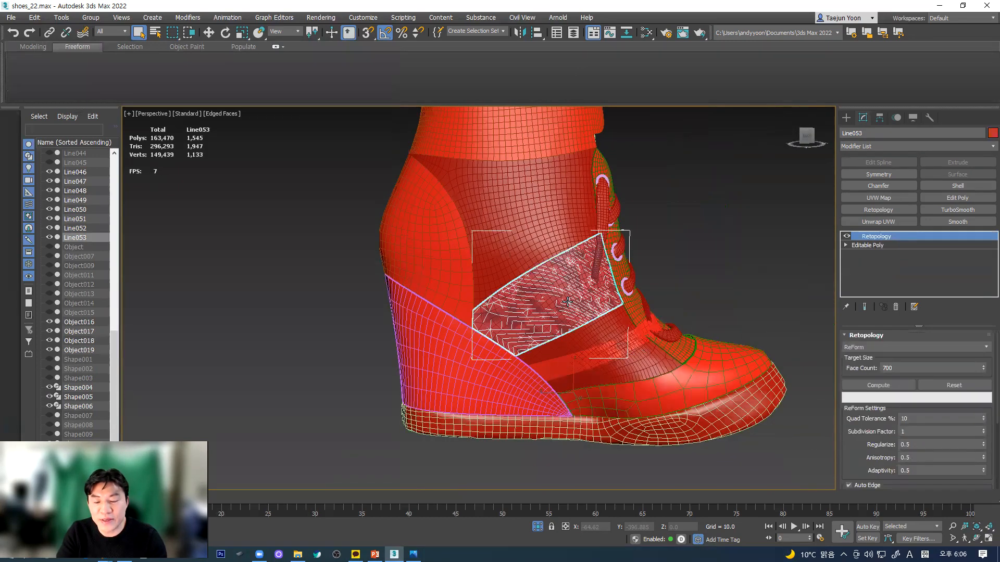
{"action": "left_click", "coordinate": [702, 383], "text": "ctrl"}
{"action": "left_click", "coordinate": [470, 367], "text": "ctrl"}
{"action": "left_click", "coordinate": [437, 233], "text": "ctrl"}
{"action": "middle_click_drag", "start_coordinate": [437, 233], "coordinate": [651, 206], "text": "alt"}
{"action": "left_click", "coordinate": [651, 206]}
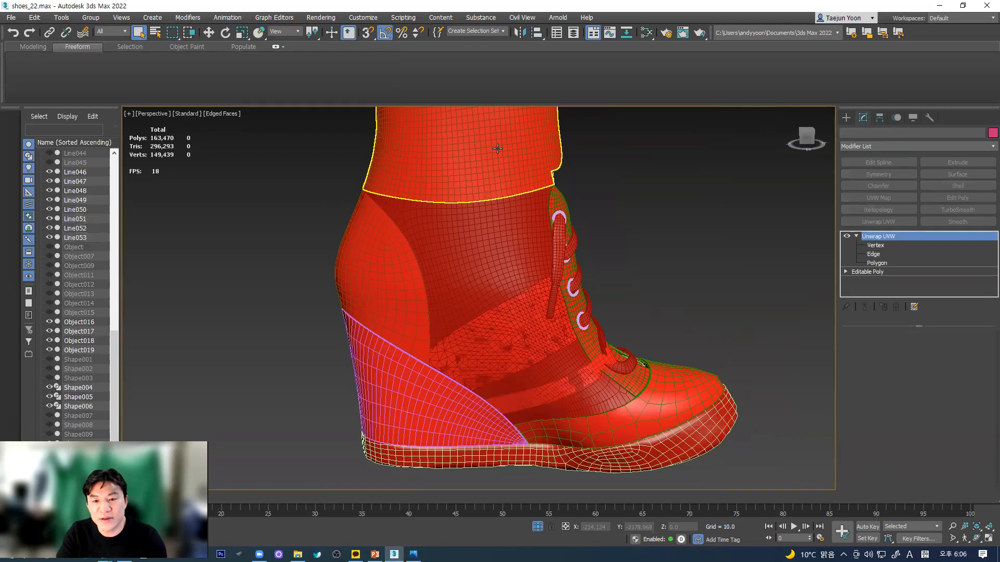
- Select the ankle collar and try to switch to the Editable Poly base level beneath its Unwrap UVW modifier
{"action": "left_click", "coordinate": [497, 149]}
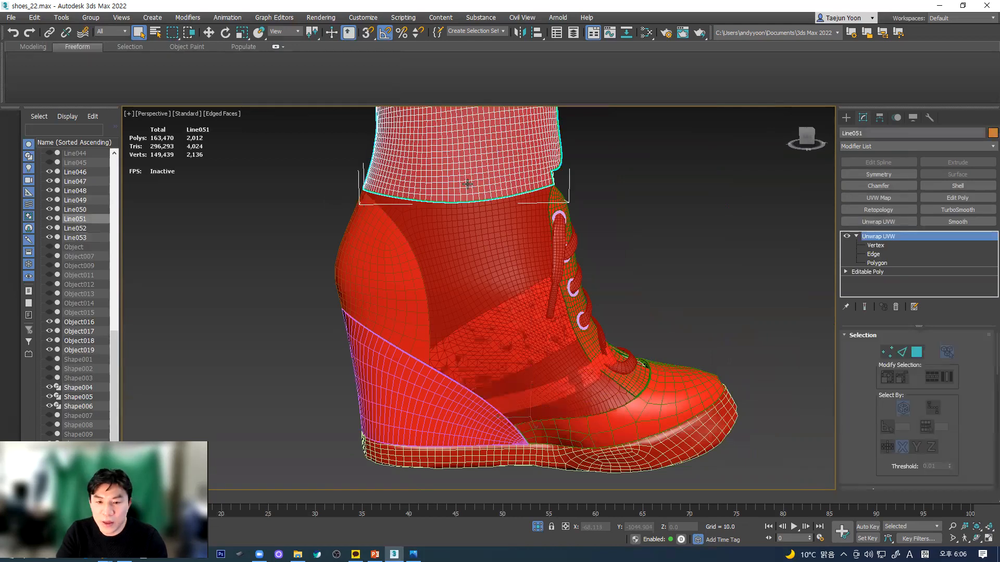
{"action": "right_click", "coordinate": [477, 170]}
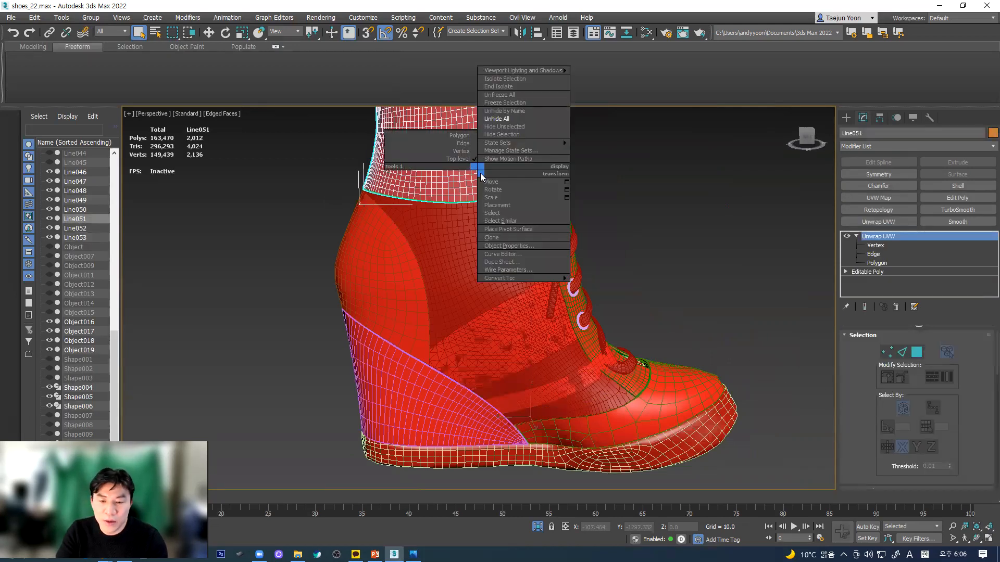
{"action": "left_click", "coordinate": [696, 225]}
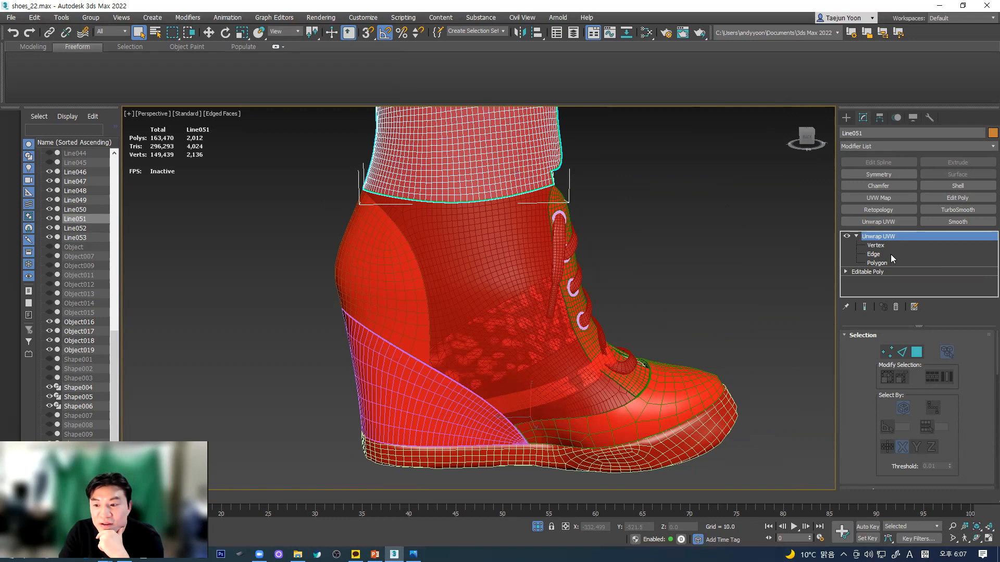
{"action": "left_click", "coordinate": [862, 272]}
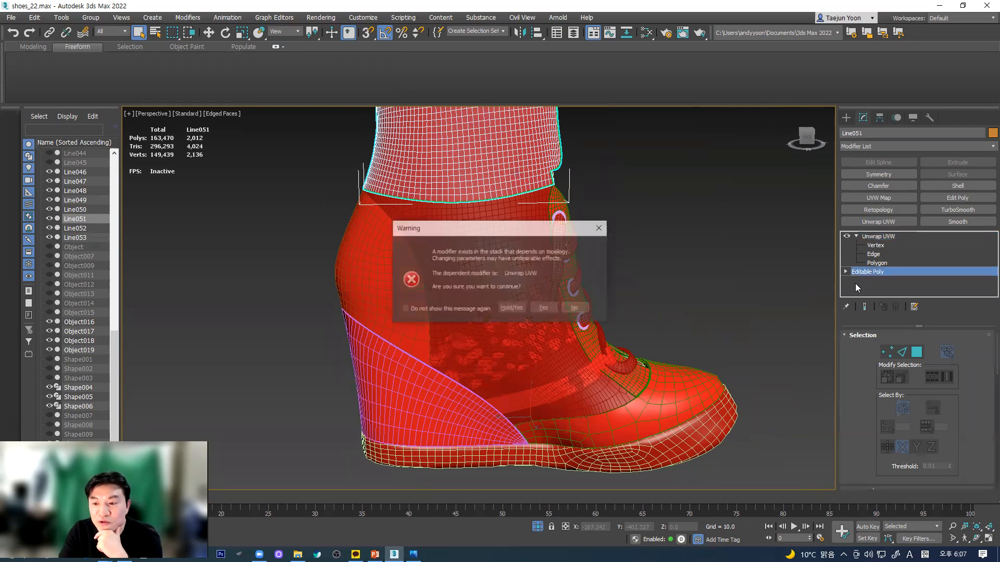
{"action": "left_click", "coordinate": [600, 227]}
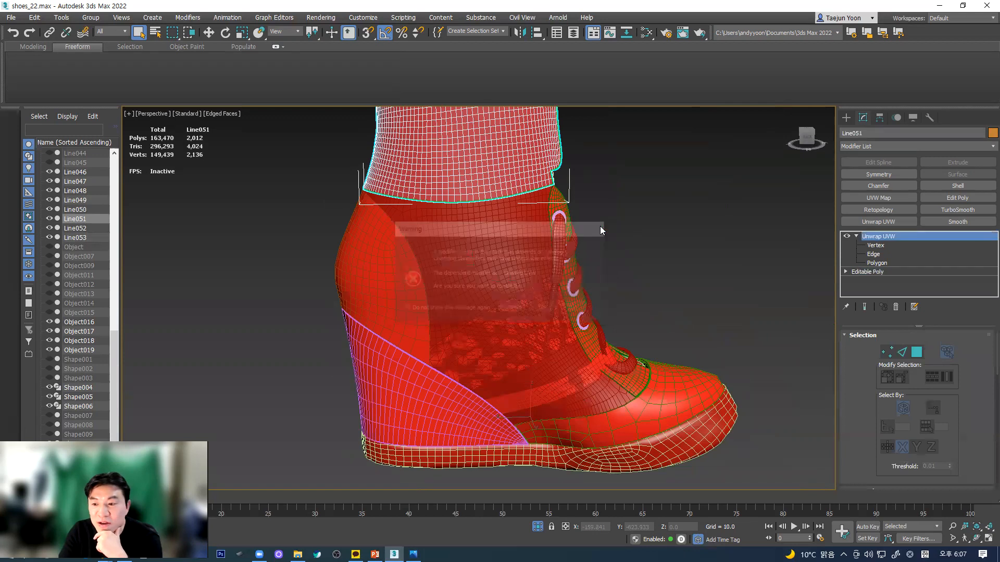
- Delete the ankle collar's Unwrap UVW modifier and undo the deletion
{"action": "left_click", "coordinate": [895, 307]}
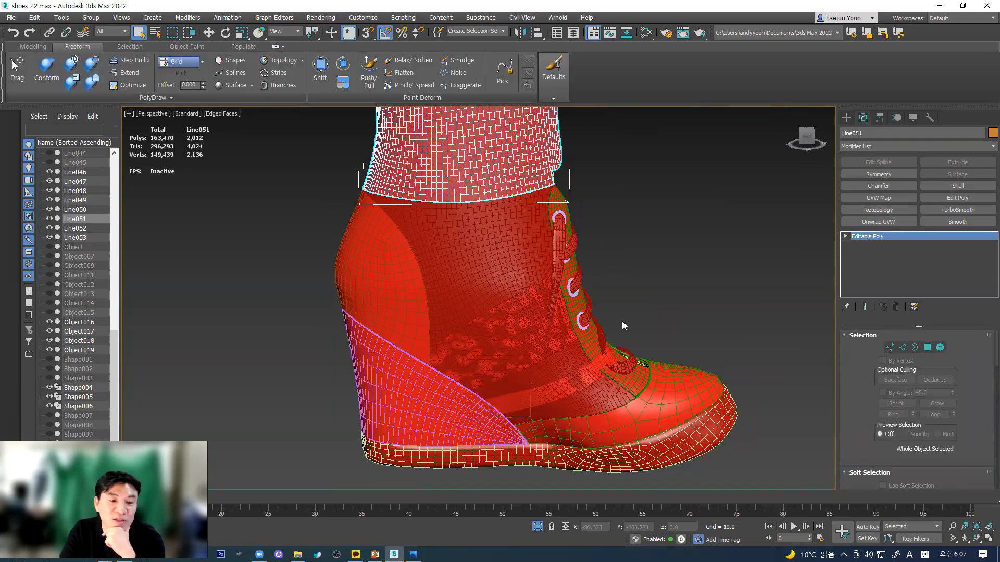
{"action": "key", "text": "ctrl+z"}
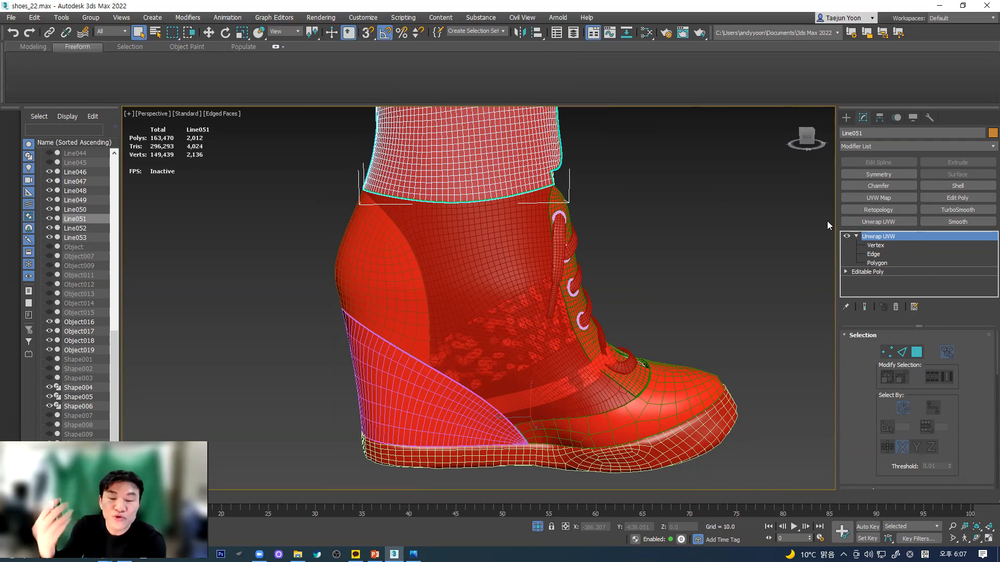
- Convert the ankle collar to Editable Poly, collapsing its Unwrap UVW modifier
{"action": "right_click", "coordinate": [453, 163]}
{"action": "mouse_move", "coordinate": [488, 272]}
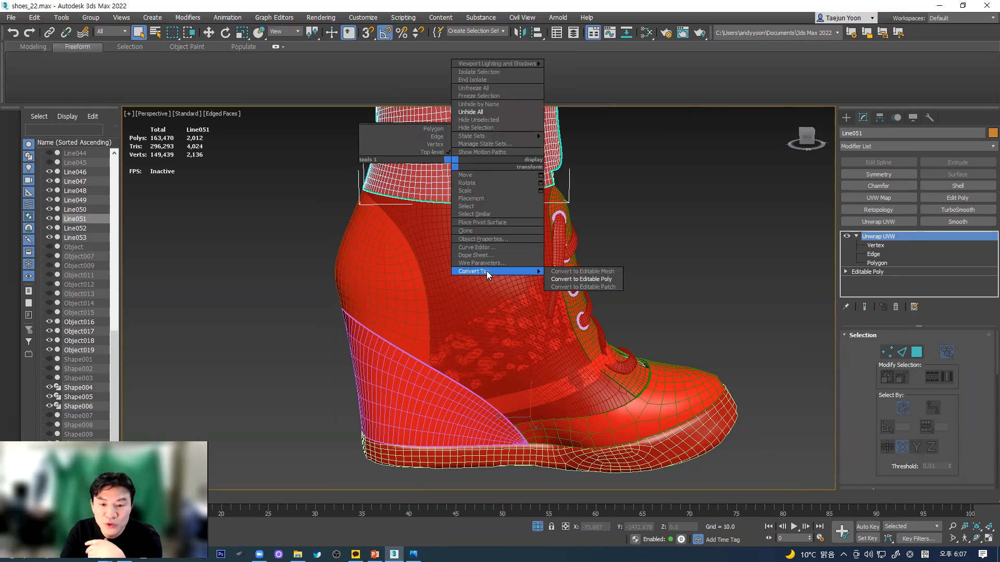
{"action": "left_click", "coordinate": [594, 279]}
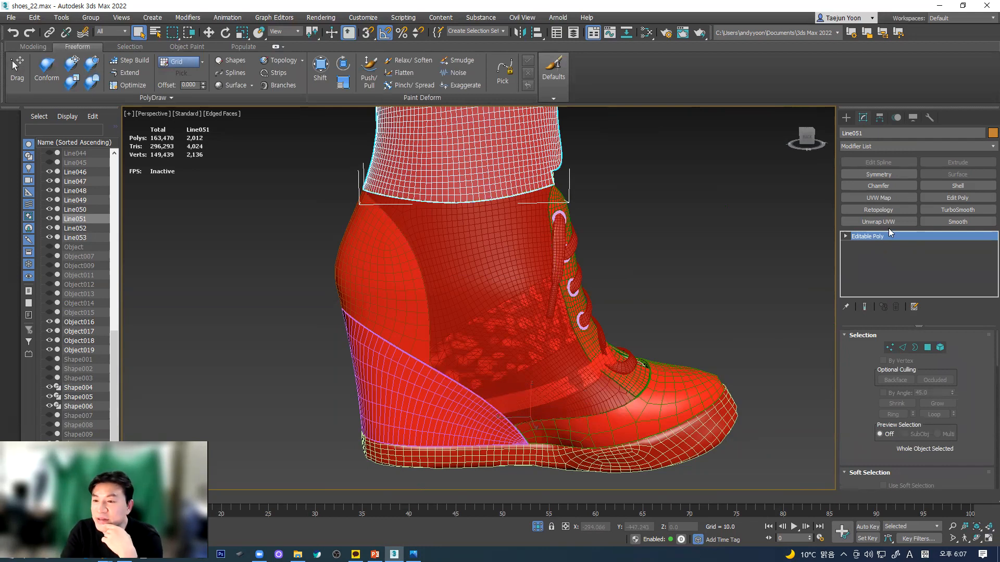
- Apply a fresh Unwrap UVW to the converted collar, check its layout in the UV Editor, and delete that modifier
{"action": "left_click", "coordinate": [874, 218]}
{"action": "scroll", "coordinate": [877, 410], "scroll_direction": "down", "scroll_amount": 3}
{"action": "left_click", "coordinate": [910, 379]}
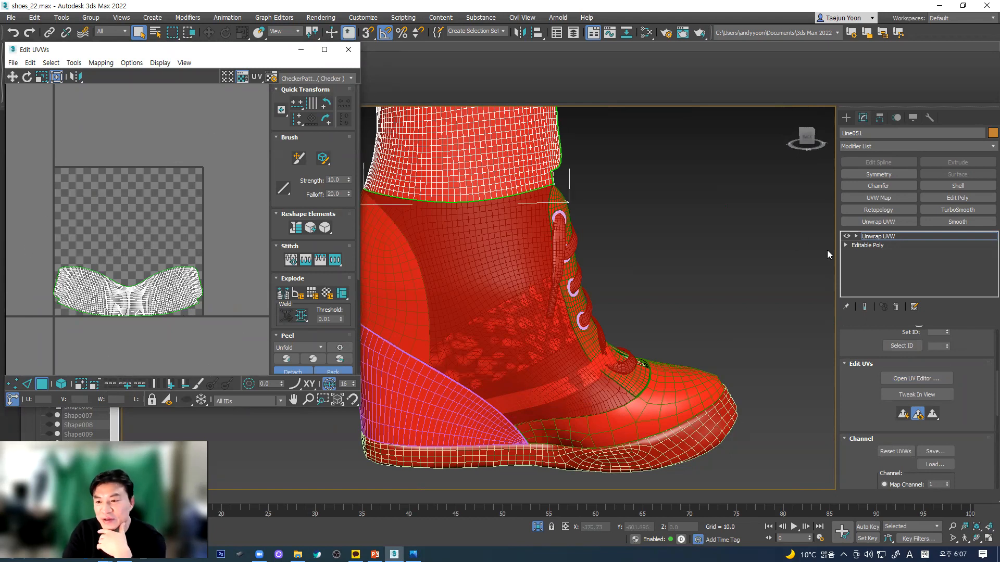
{"action": "left_click", "coordinate": [354, 51]}
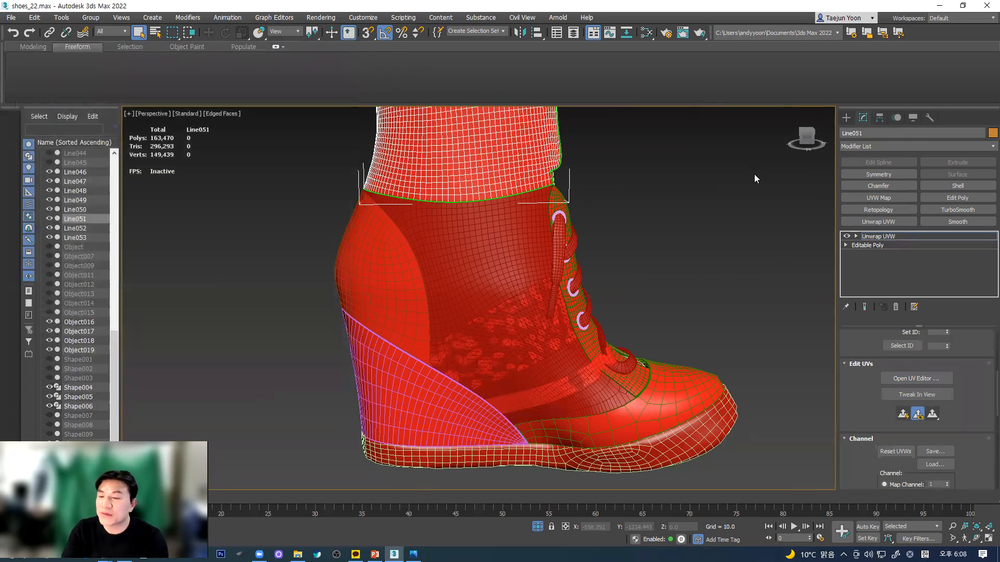
{"action": "left_click", "coordinate": [846, 245]}
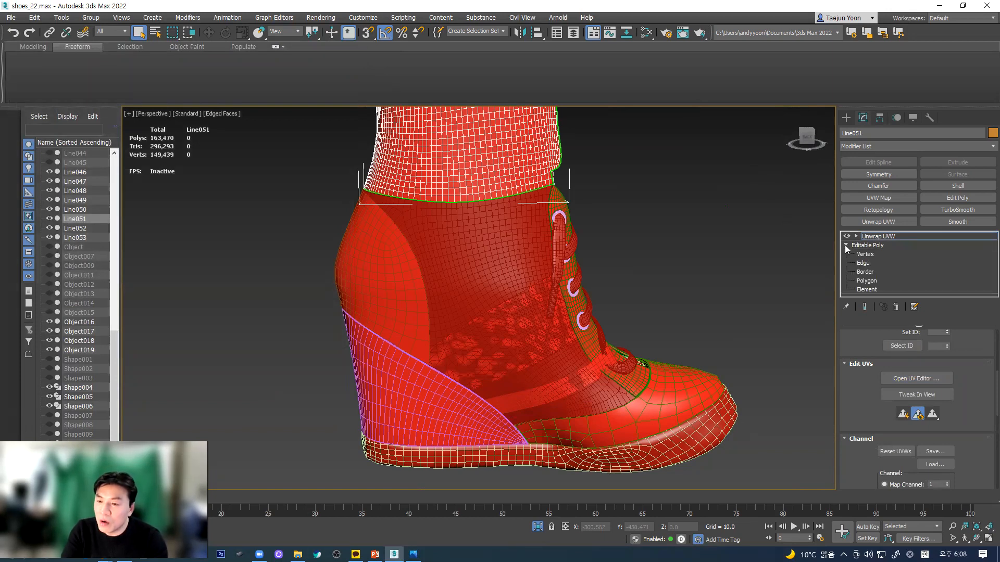
{"action": "left_click", "coordinate": [872, 238]}
{"action": "left_click", "coordinate": [895, 307]}
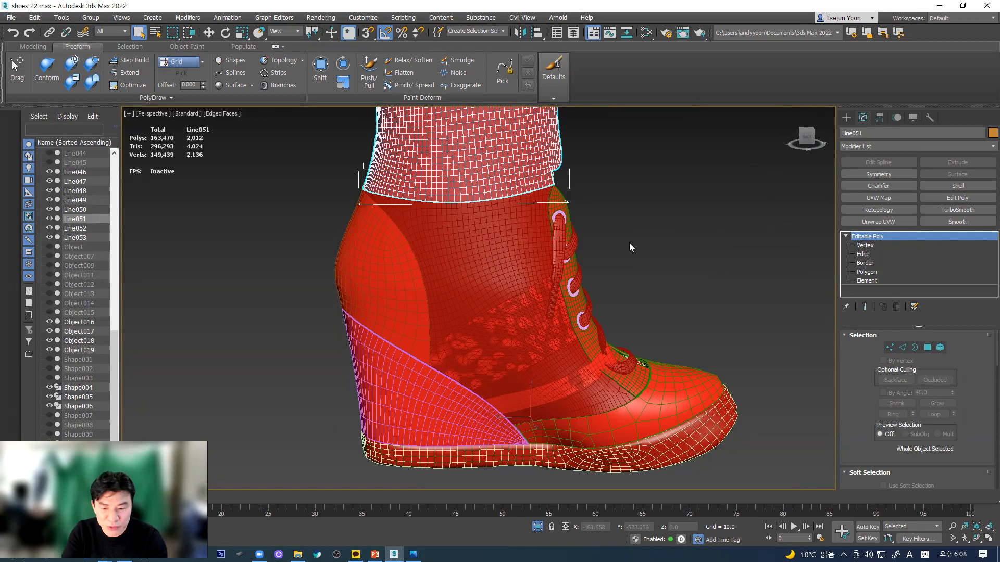
- Try the collar's Vertex level, then enter Polygon level and select a single polygon near its lower edge
{"action": "left_click", "coordinate": [891, 348]}
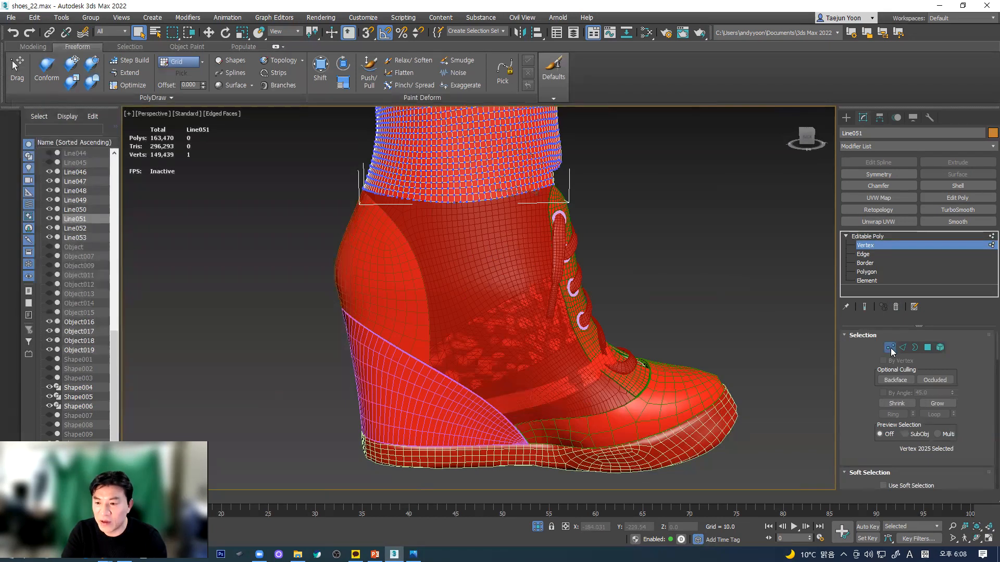
{"action": "left_click", "coordinate": [889, 349]}
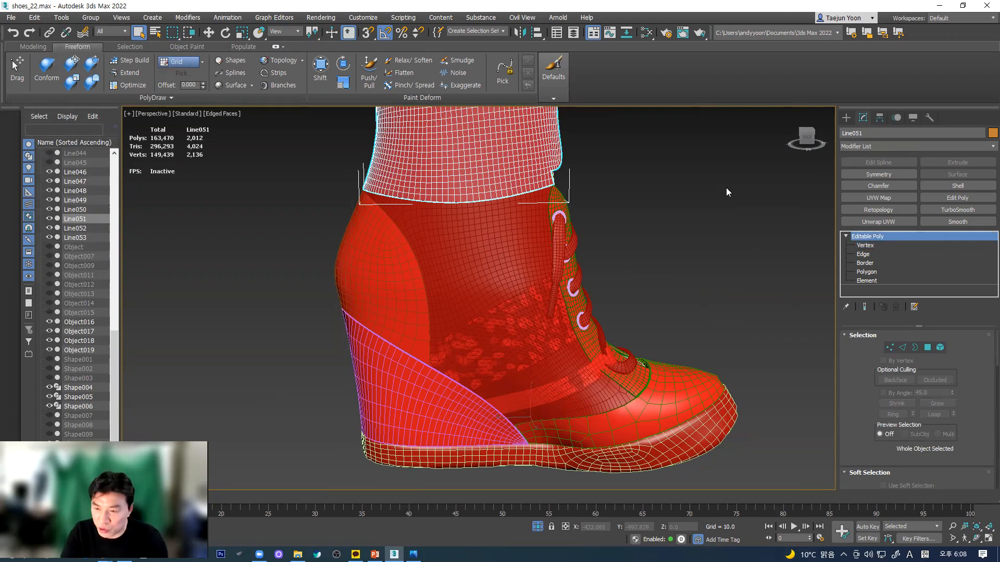
{"action": "left_click", "coordinate": [928, 348]}
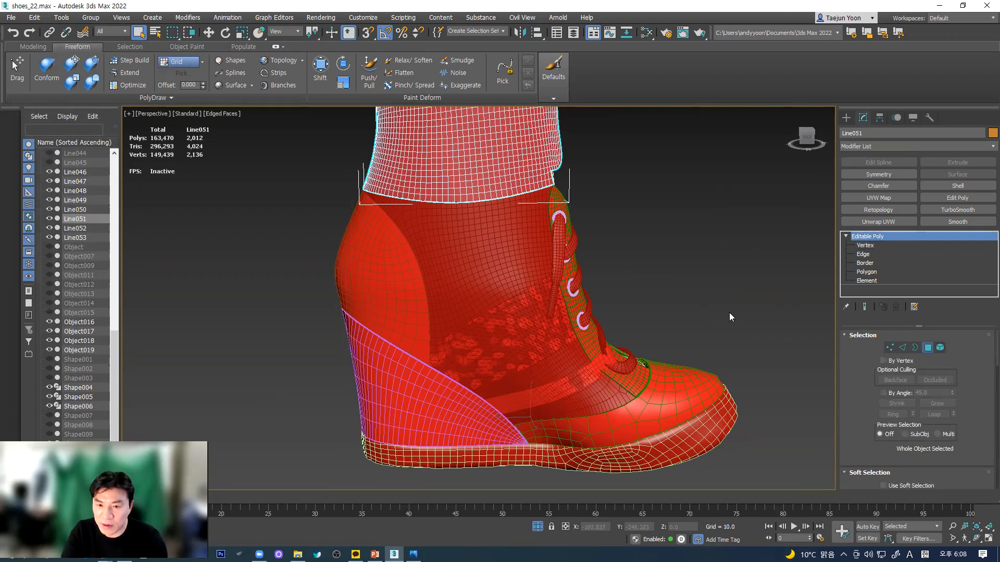
{"action": "left_click", "coordinate": [510, 192]}
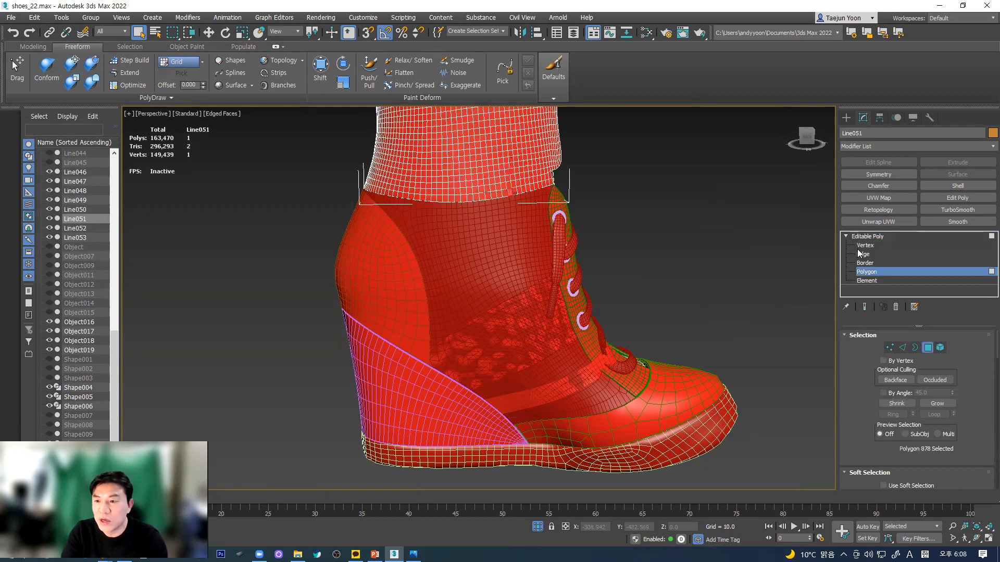
- Apply Unwrap UVW to the single selected collar polygon and examine its UVs in the UV Editor
{"action": "left_click", "coordinate": [878, 222]}
{"action": "left_click", "coordinate": [895, 379]}
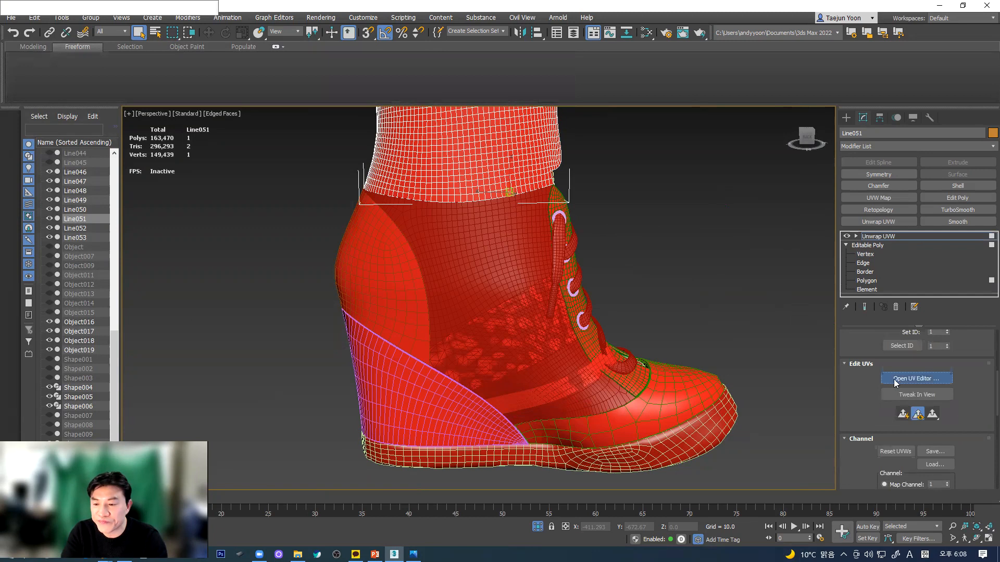
{"action": "scroll", "coordinate": [118, 300], "scroll_direction": "down", "scroll_amount": 3}
{"action": "middle_click_drag", "start_coordinate": [162, 314], "coordinate": [144, 232]}
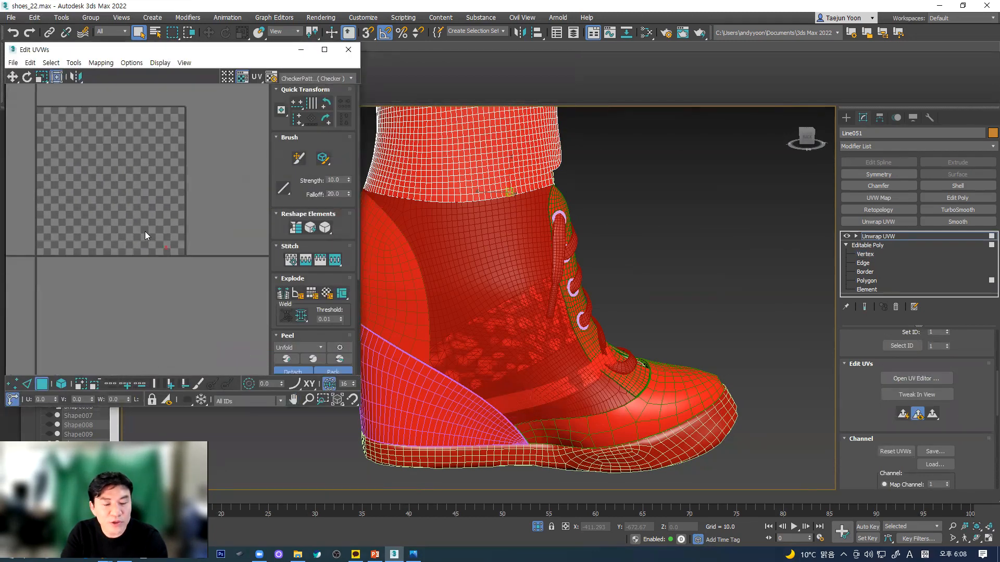
{"action": "scroll", "coordinate": [166, 257], "scroll_direction": "up", "scroll_amount": 10}
{"action": "middle_click_drag", "start_coordinate": [235, 180], "coordinate": [167, 269]}
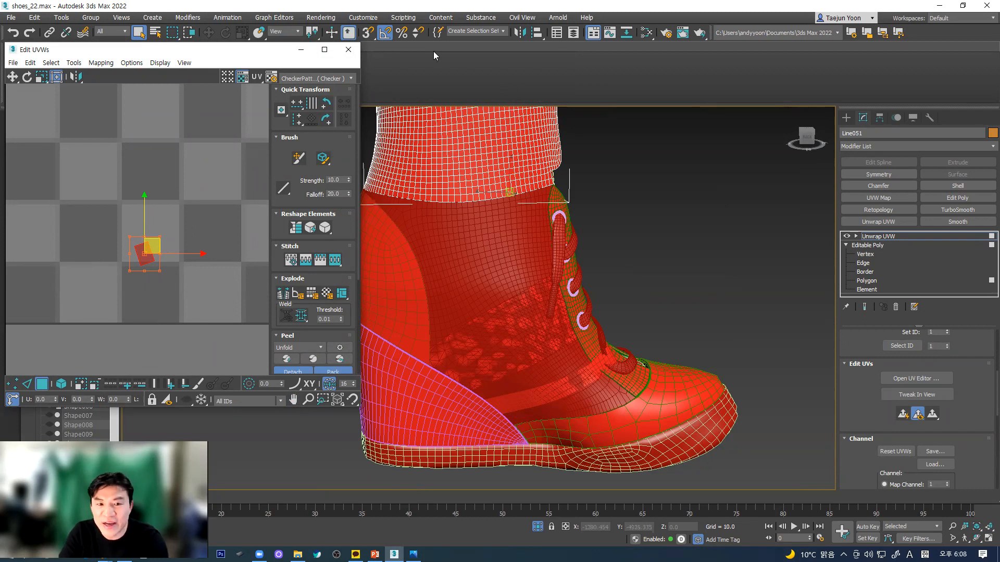
{"action": "left_click", "coordinate": [357, 54]}
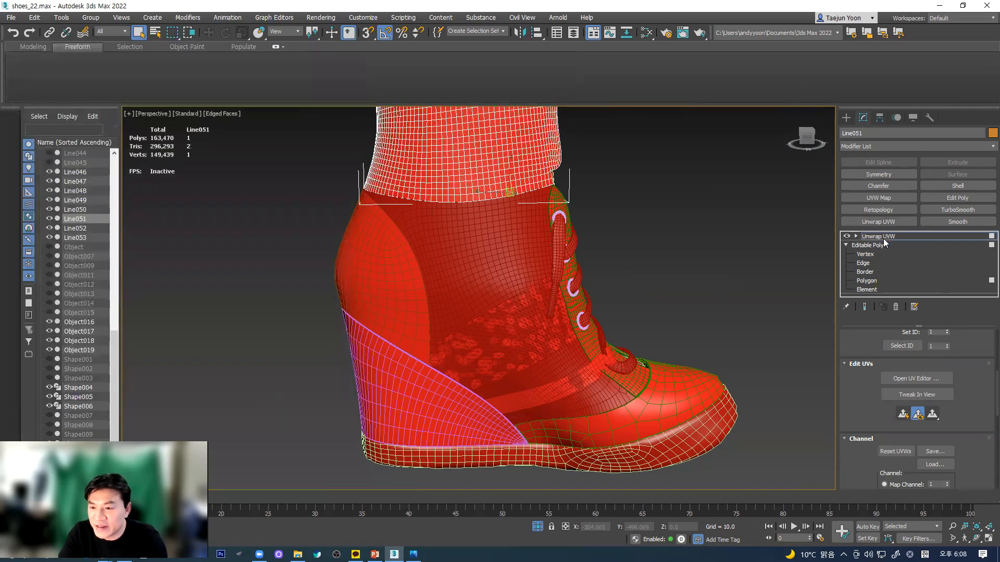
- Delete the single-polygon Unwrap UVW modifier and leave the collar's Polygon level
{"action": "left_click", "coordinate": [883, 237]}
{"action": "left_click", "coordinate": [897, 307]}
{"action": "left_click", "coordinate": [871, 272]}
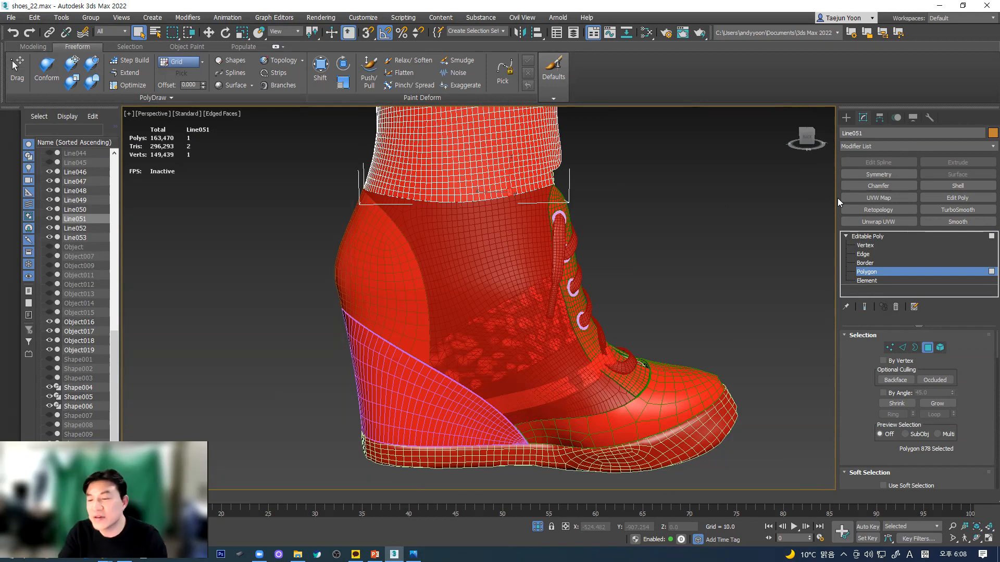
{"action": "left_click", "coordinate": [928, 347]}
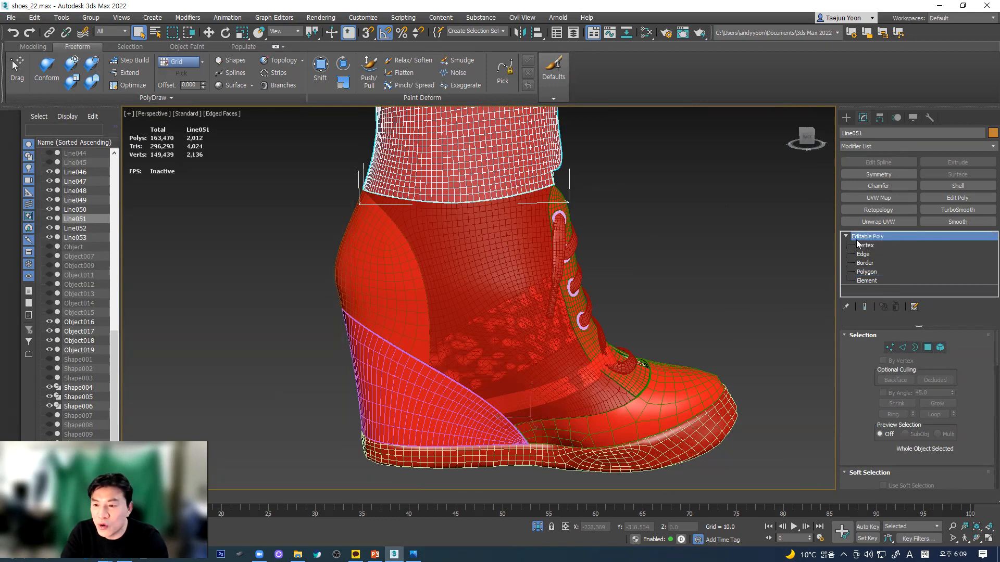
- Reselect the whole ankle collar, apply Unwrap UVW, and check its full UV shell in the UV Editor
{"action": "left_click", "coordinate": [733, 233]}
{"action": "left_click", "coordinate": [515, 167]}
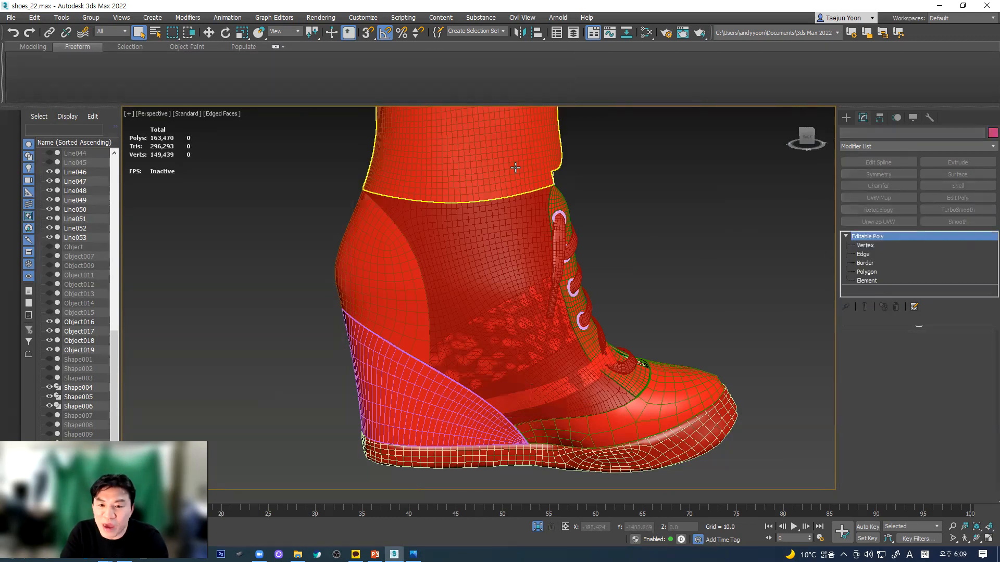
{"action": "left_click", "coordinate": [892, 380]}
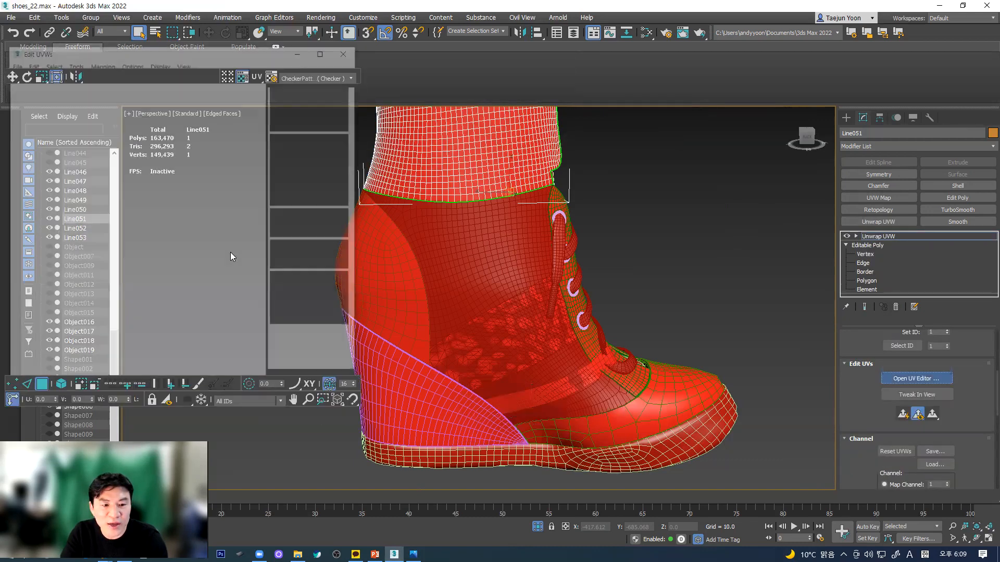
{"action": "left_click", "coordinate": [228, 268]}
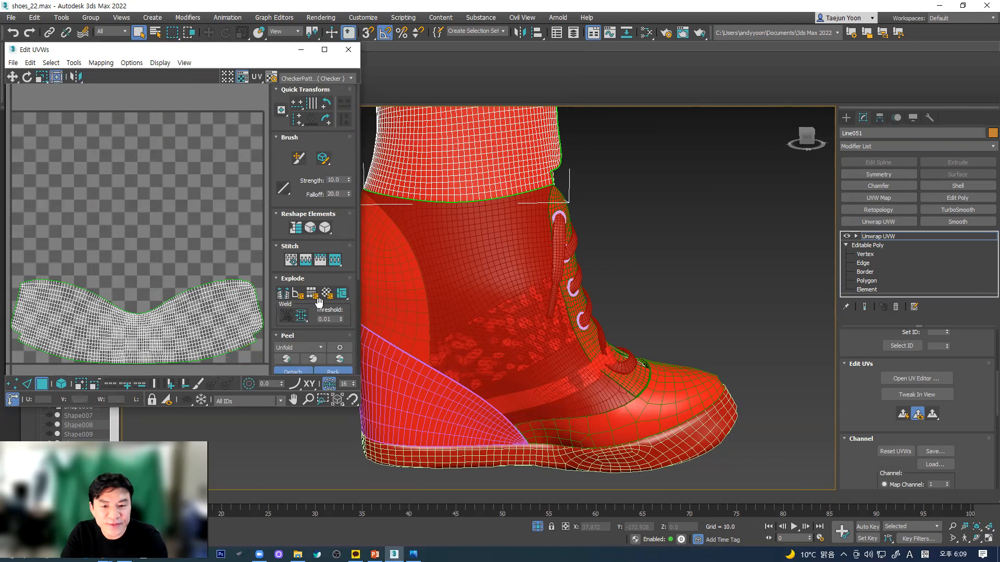
{"action": "left_click", "coordinate": [348, 49]}
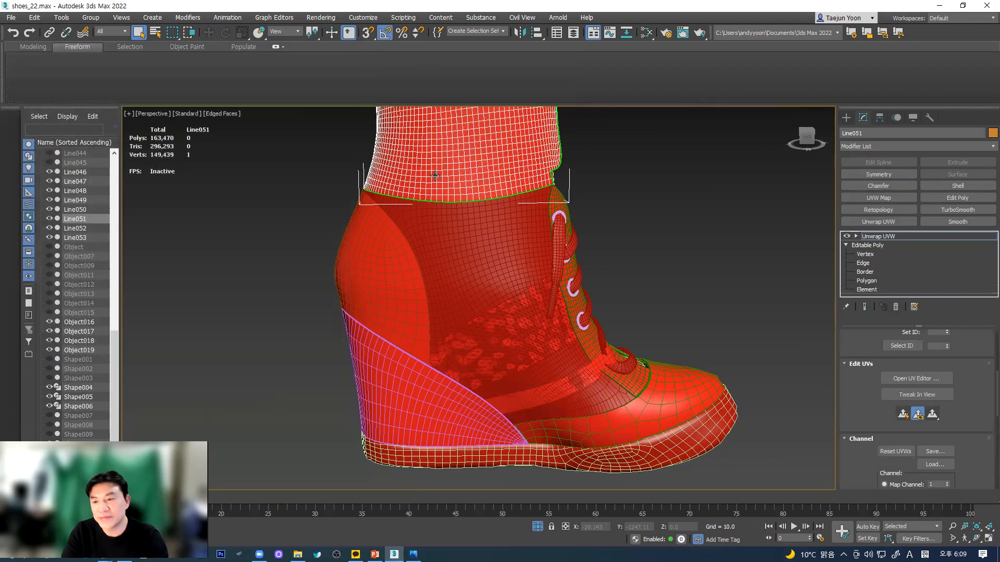
- Collapse the ankle collar, with its reapplied Unwrap UVW, back into an Editable Poly
{"action": "right_click", "coordinate": [502, 150]}
{"action": "mouse_move", "coordinate": [555, 257]}
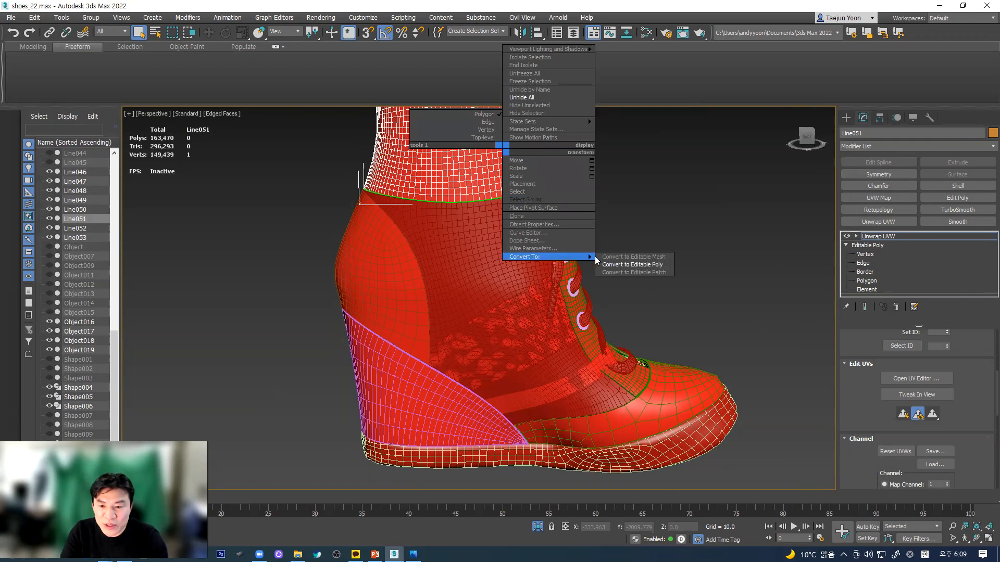
{"action": "left_click", "coordinate": [632, 265]}
- Attach the heel counter, toe cap and midfoot side panel to the ankle collar
{"action": "left_click_drag", "start_coordinate": [854, 429], "coordinate": [914, 93]}
{"action": "left_click", "coordinate": [892, 462]}
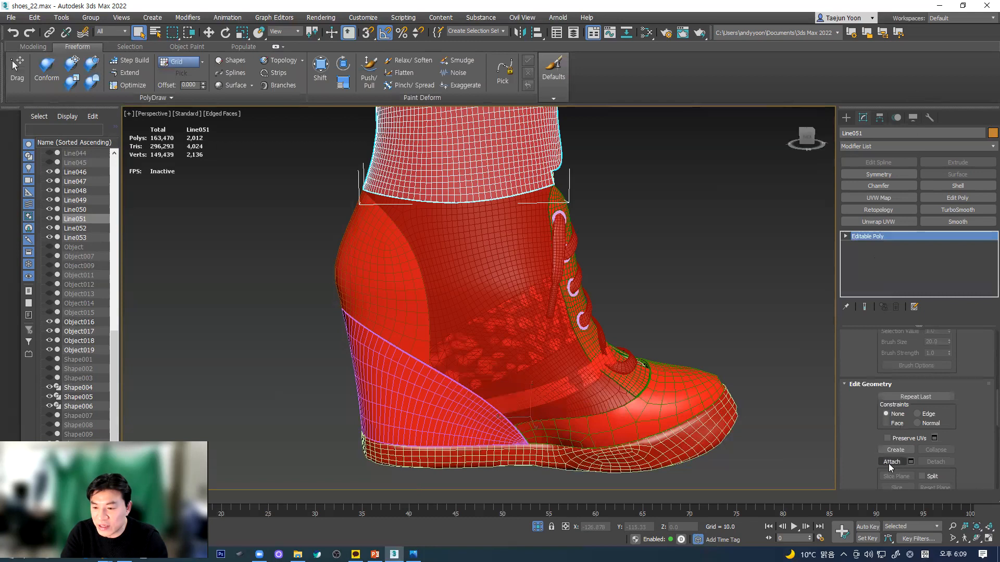
{"action": "left_click", "coordinate": [355, 272]}
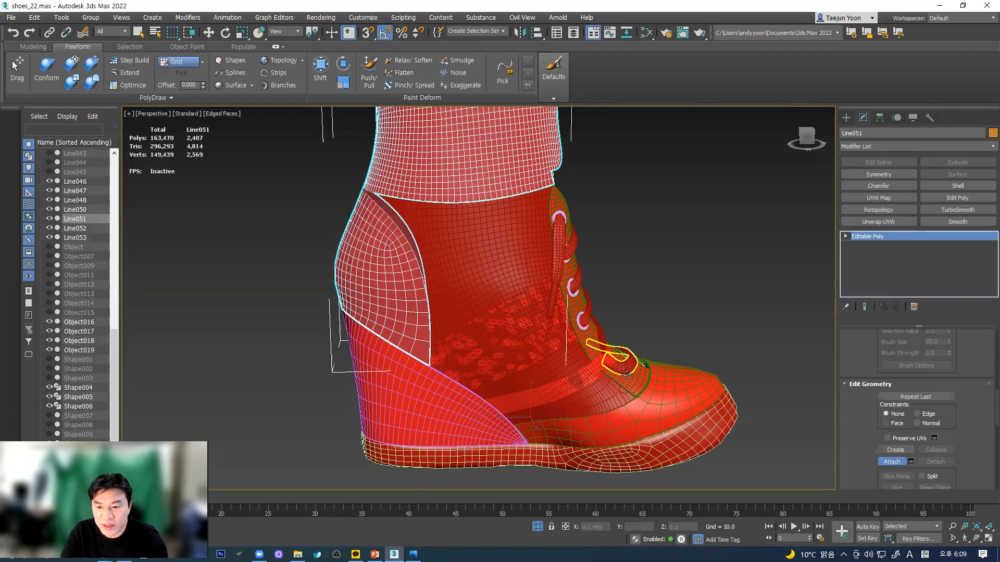
{"action": "left_click", "coordinate": [683, 397]}
{"action": "middle_click_drag", "start_coordinate": [684, 397], "coordinate": [594, 350], "text": "alt"}
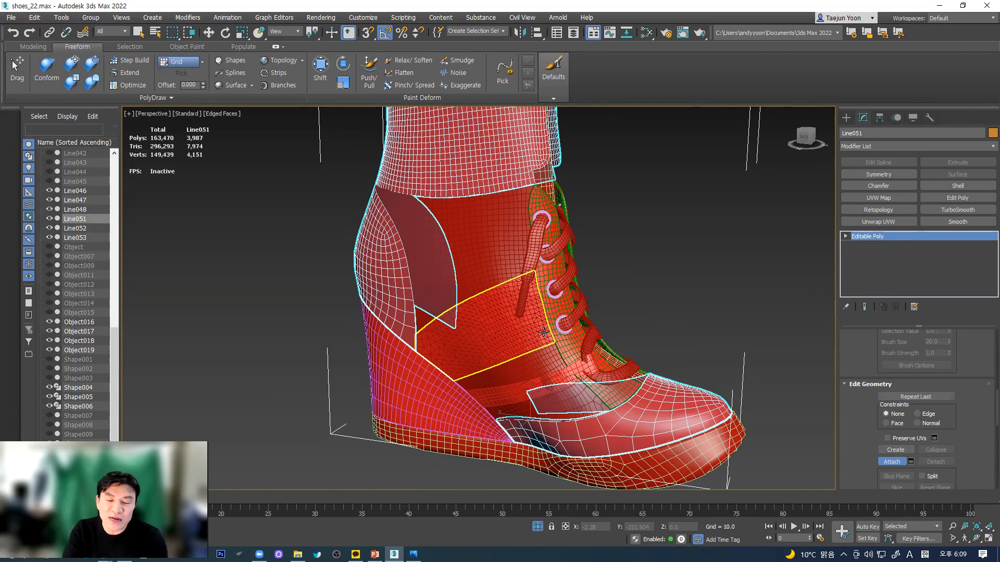
{"action": "left_click", "coordinate": [477, 338]}
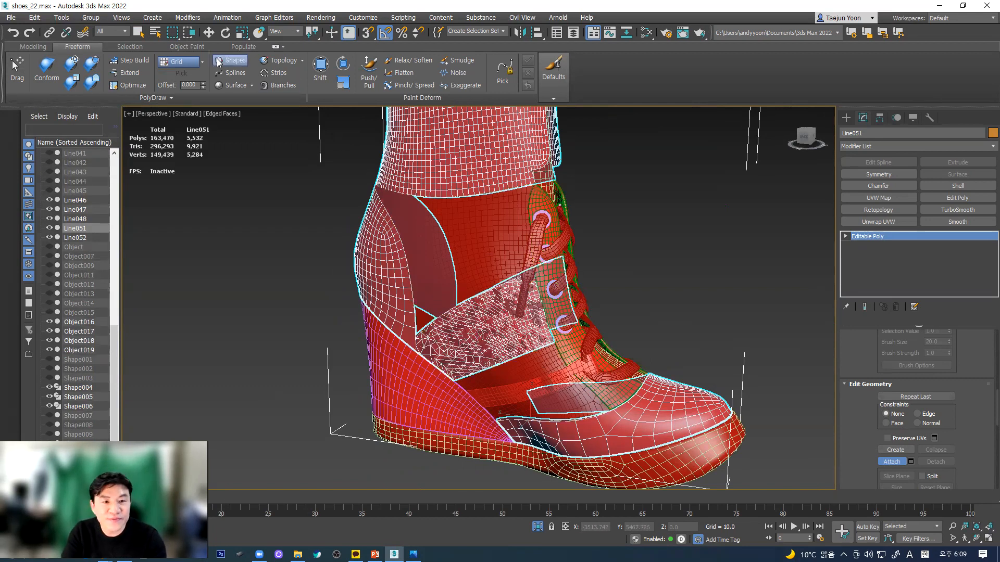
- Undo a first trial move of the attached parts and move them together away in front of the shoe
{"action": "key", "text": "w"}
{"action": "left_click_drag", "start_coordinate": [479, 236], "coordinate": [224, 278]}
{"action": "key", "text": "ctrl+z"}
{"action": "left_click_drag", "start_coordinate": [685, 405], "coordinate": [719, 276]}
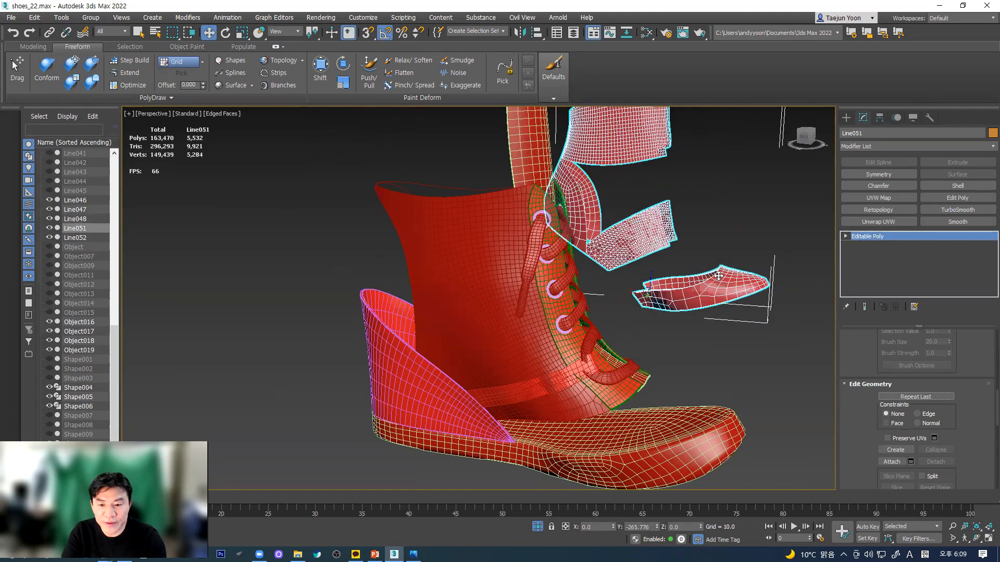
- Undo the panel move and the attachment of the side strap, going back to the strap as a separate object
{"action": "key", "text": "ctrl+z"}
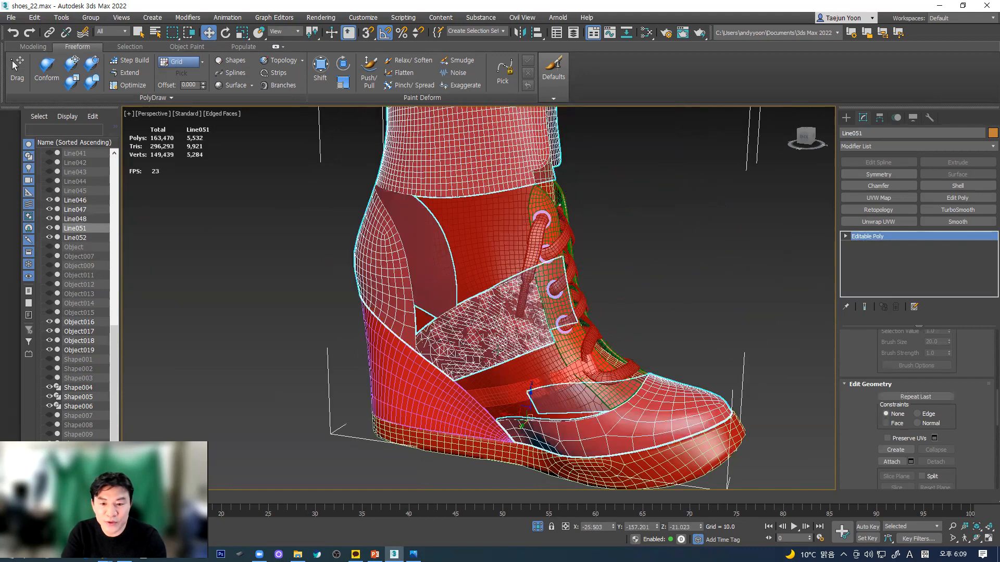
{"action": "left_click", "coordinate": [695, 301]}
{"action": "left_click_drag", "start_coordinate": [646, 409], "coordinate": [536, 443]}
{"action": "key", "text": "ctrl+z"}
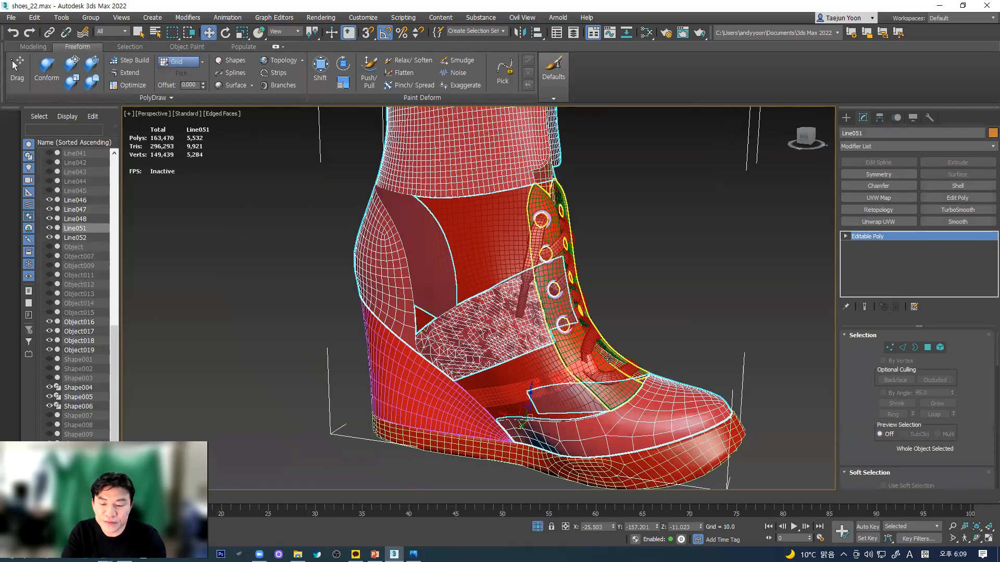
{"action": "left_click", "coordinate": [679, 338]}
{"action": "key", "text": "ctrl+z"}
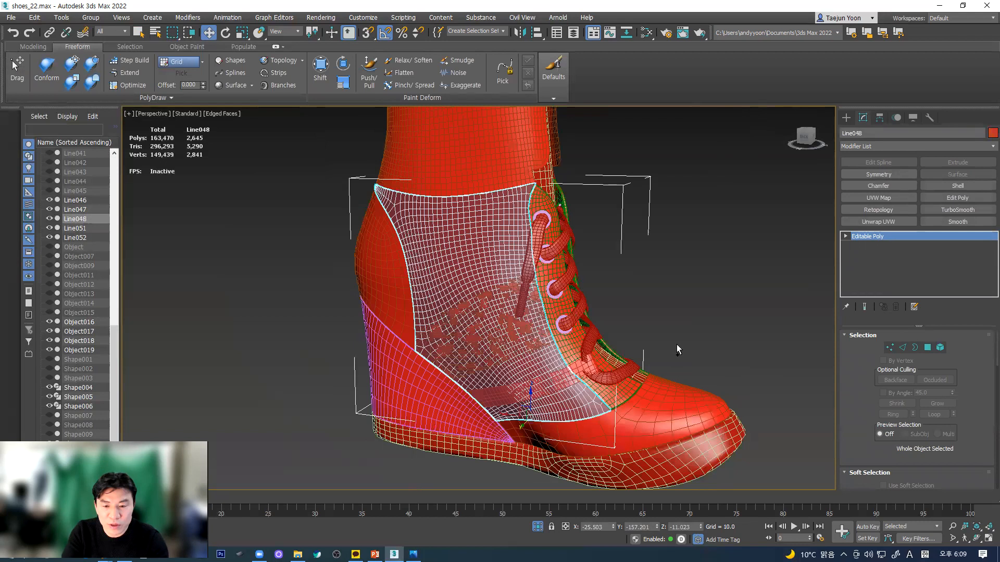
{"action": "left_click", "coordinate": [678, 336]}
{"action": "left_click", "coordinate": [514, 327]}
{"action": "key", "text": "ctrl+z"}
{"action": "key", "text": "ctrl+z"}
{"action": "key", "text": "ctrl+z"}
{"action": "key", "text": "ctrl+z"}
{"action": "key", "text": "ctrl+z"}
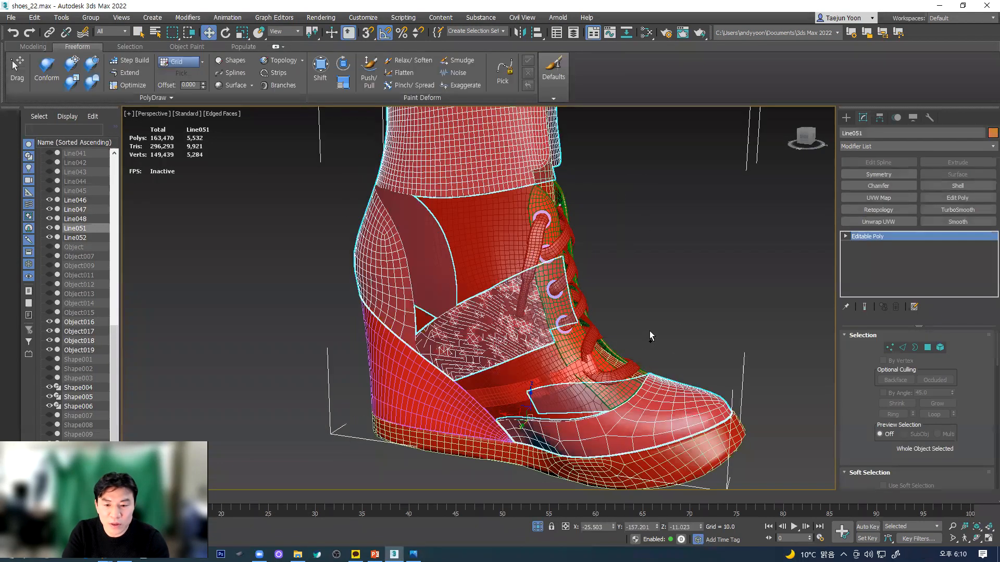
- Recompute the Retopology modifier on the side strap panel with the face count of 700
{"action": "left_click", "coordinate": [503, 332]}
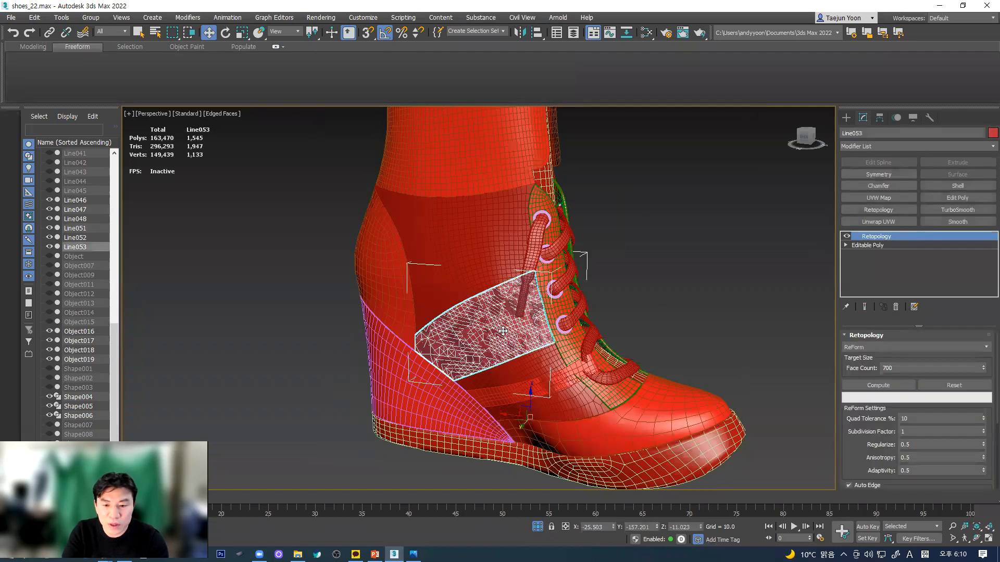
{"action": "middle_click_drag", "start_coordinate": [561, 325], "coordinate": [447, 323], "text": "alt"}
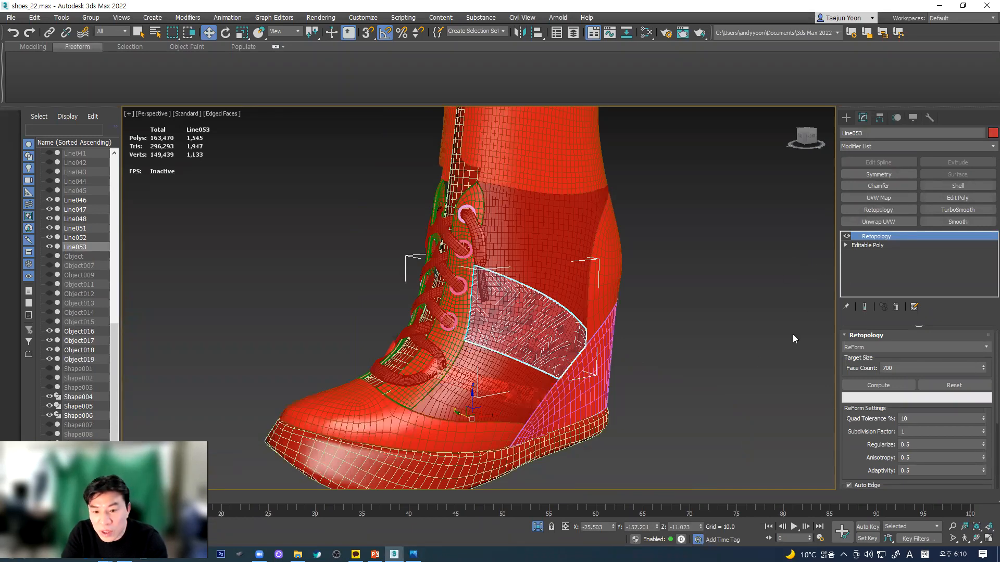
{"action": "middle_click_drag", "start_coordinate": [578, 364], "coordinate": [579, 343], "text": "alt"}
{"action": "scroll", "coordinate": [579, 342], "scroll_direction": "up", "scroll_amount": 8}
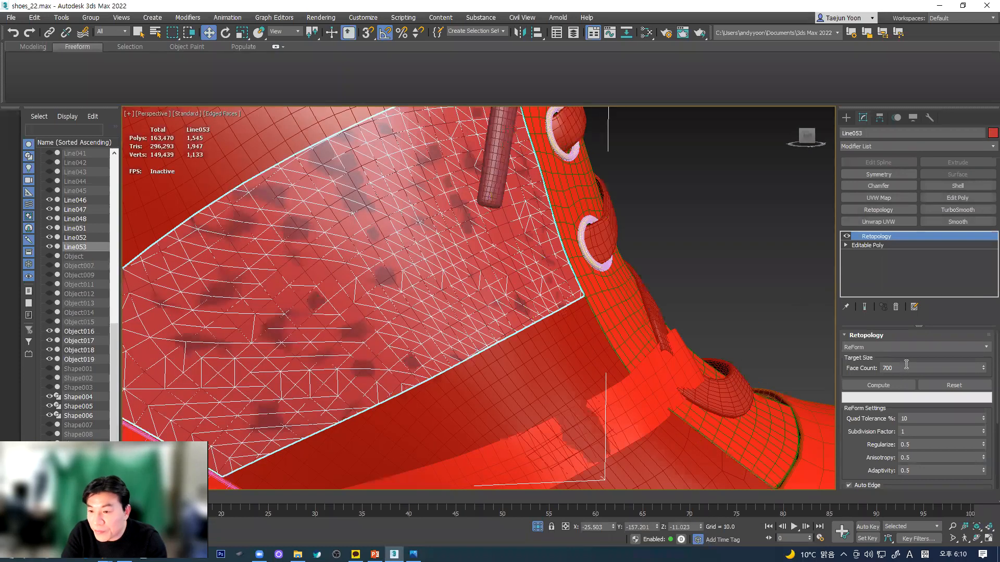
{"action": "left_click", "coordinate": [877, 386]}
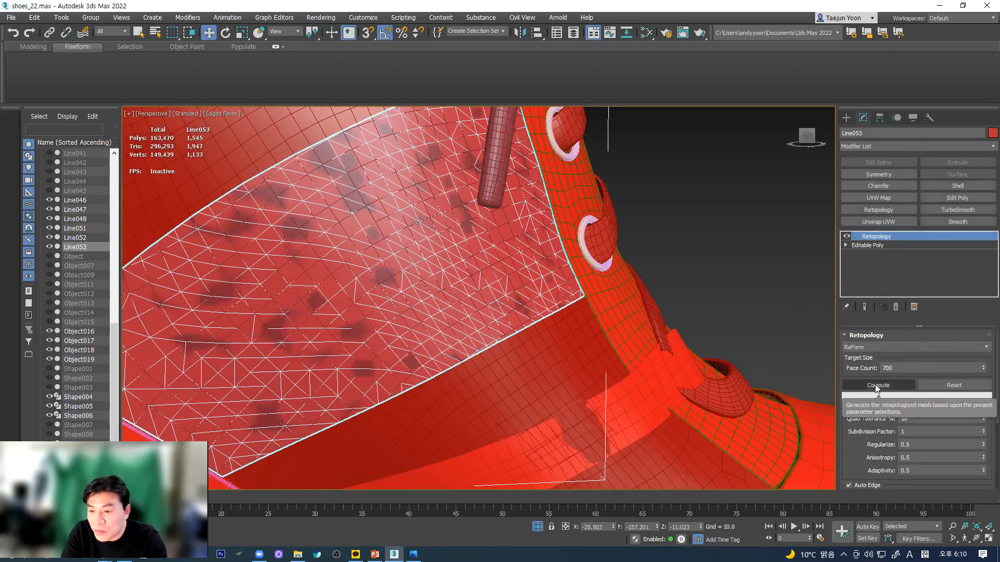
{"action": "scroll", "coordinate": [553, 242], "scroll_direction": "down", "scroll_amount": 7}
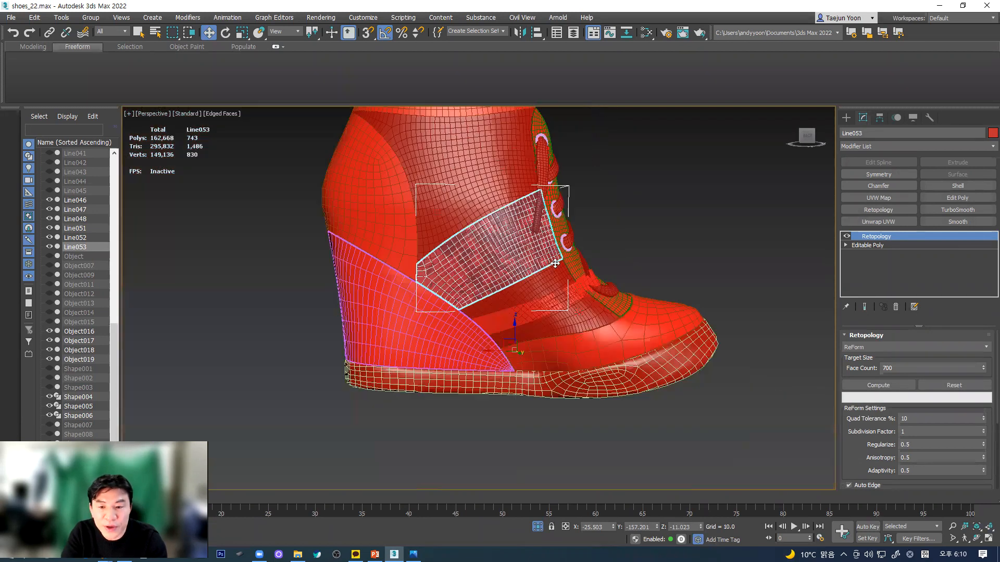
- Convert the retopologized side strap to Editable Poly
{"action": "right_click", "coordinate": [543, 251]}
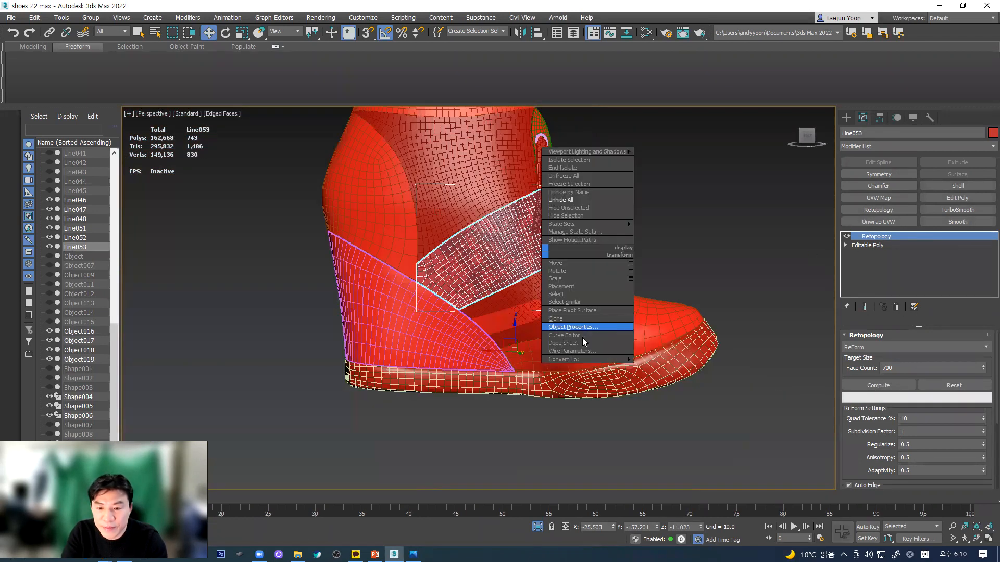
{"action": "mouse_move", "coordinate": [591, 360]}
{"action": "left_click", "coordinate": [672, 367]}
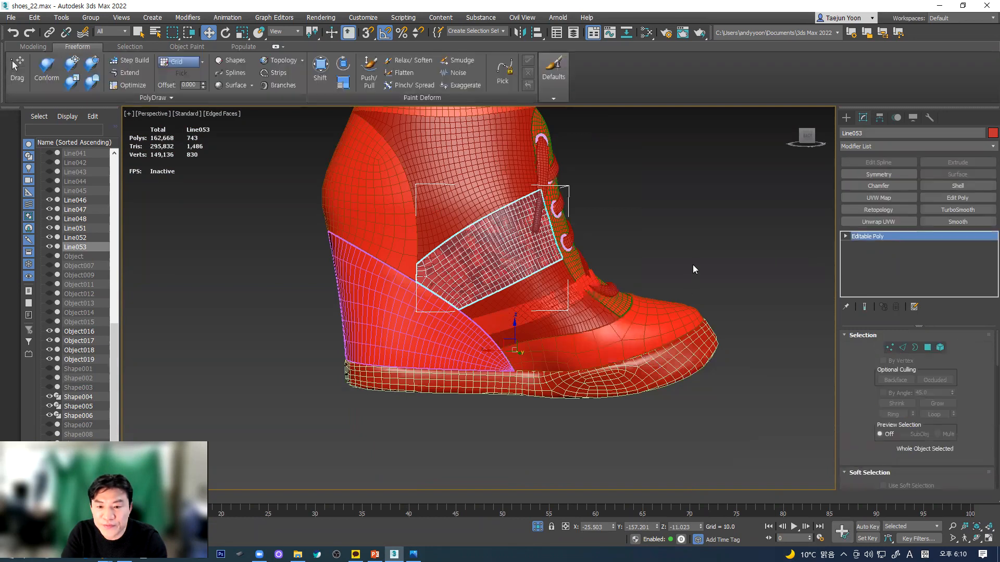
- Attach the side strap to the object containing the heel, toe and collar panels, and leave Attach mode
{"action": "left_click", "coordinate": [669, 323]}
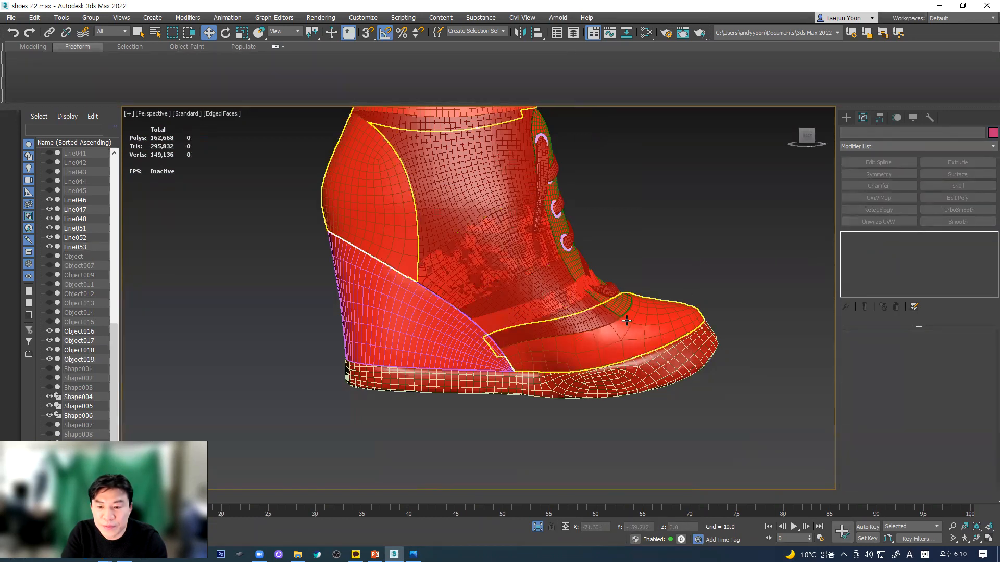
{"action": "left_click", "coordinate": [652, 328]}
{"action": "left_click_drag", "start_coordinate": [861, 418], "coordinate": [886, 173]}
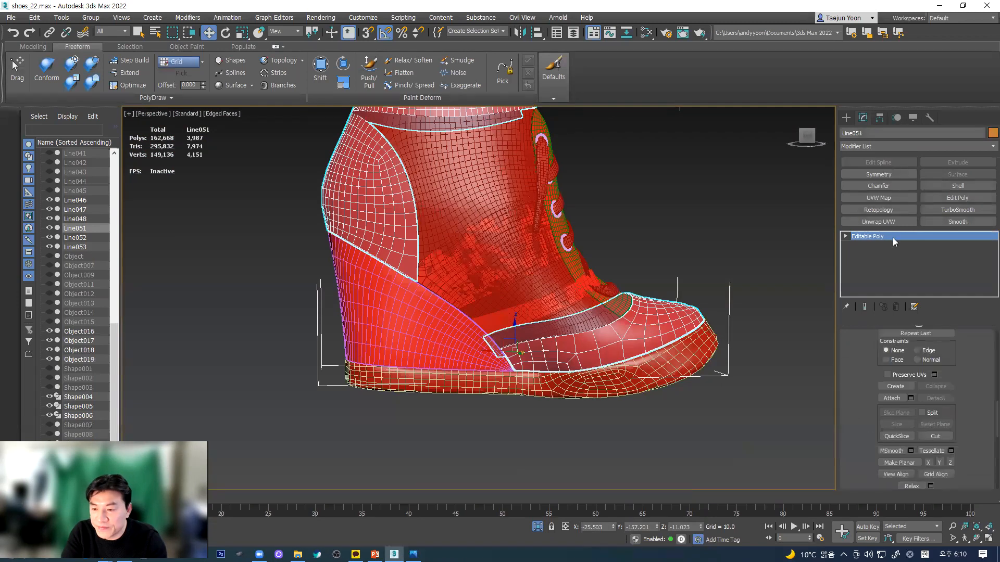
{"action": "left_click", "coordinate": [885, 399]}
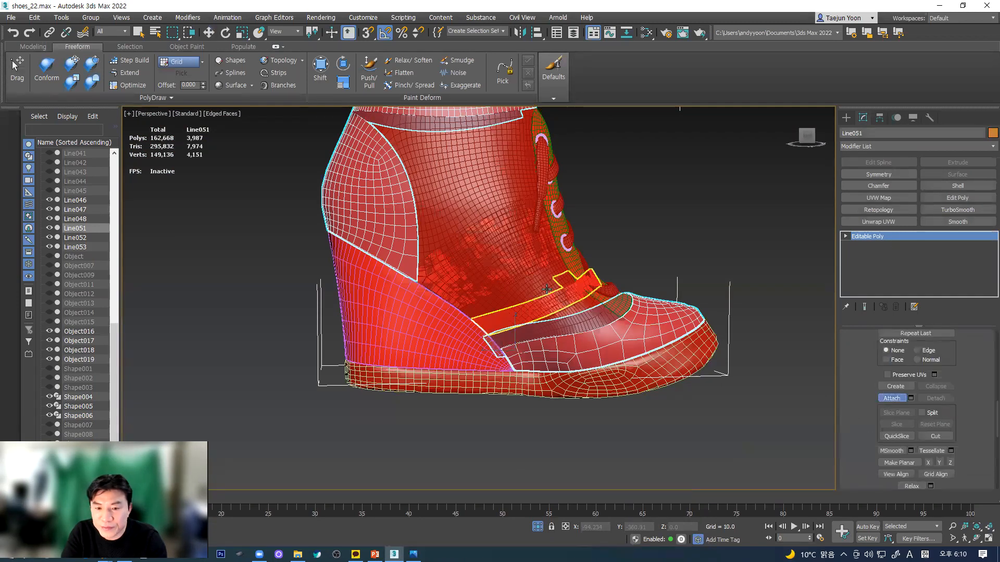
{"action": "left_click", "coordinate": [492, 270]}
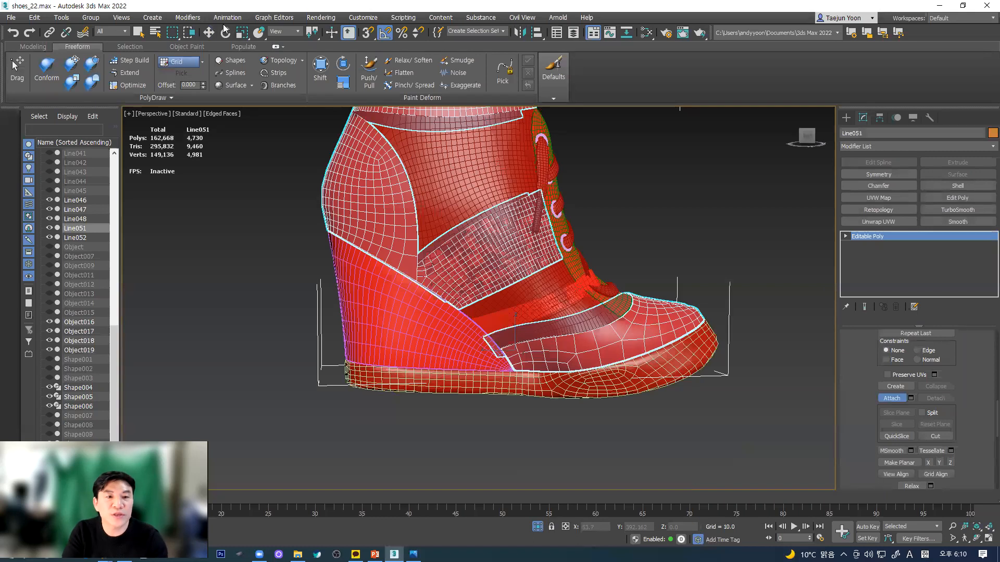
{"action": "left_click", "coordinate": [208, 33]}
- Add an Unwrap UVW modifier to the combined panels and open the UV editor
{"action": "middle_click_drag", "start_coordinate": [464, 260], "coordinate": [390, 316], "text": "alt"}
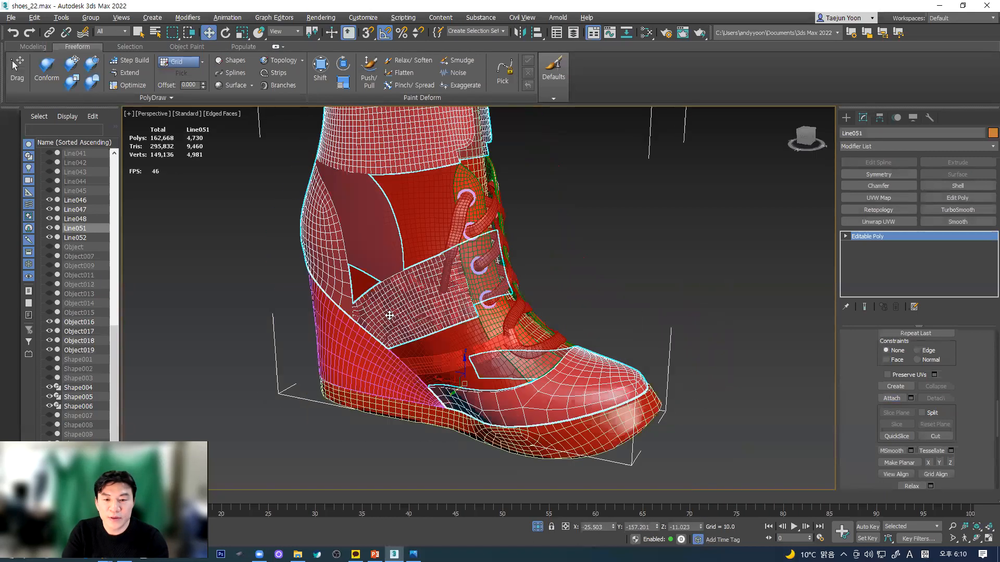
{"action": "scroll", "coordinate": [396, 314], "scroll_direction": "down", "scroll_amount": 3}
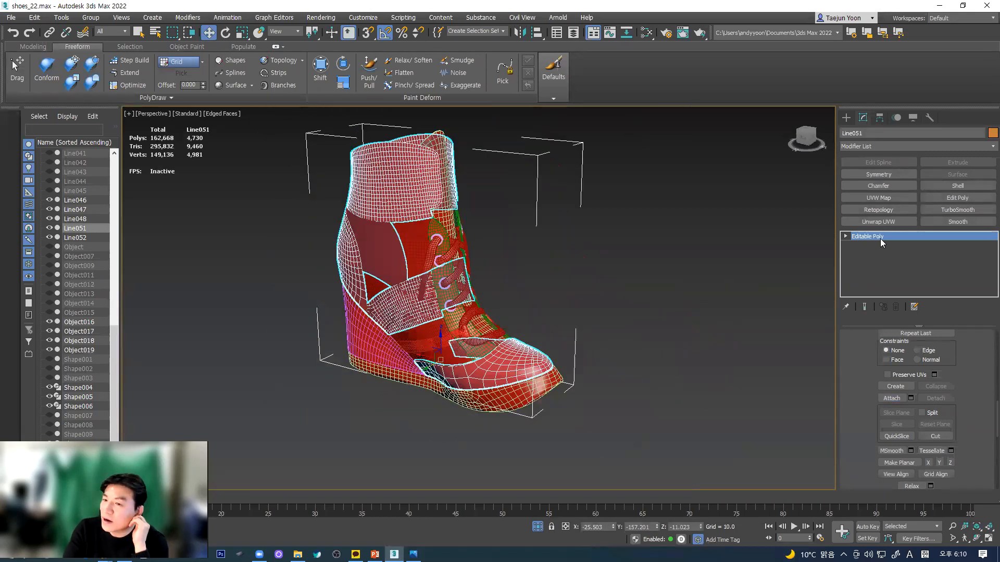
{"action": "left_click", "coordinate": [879, 219]}
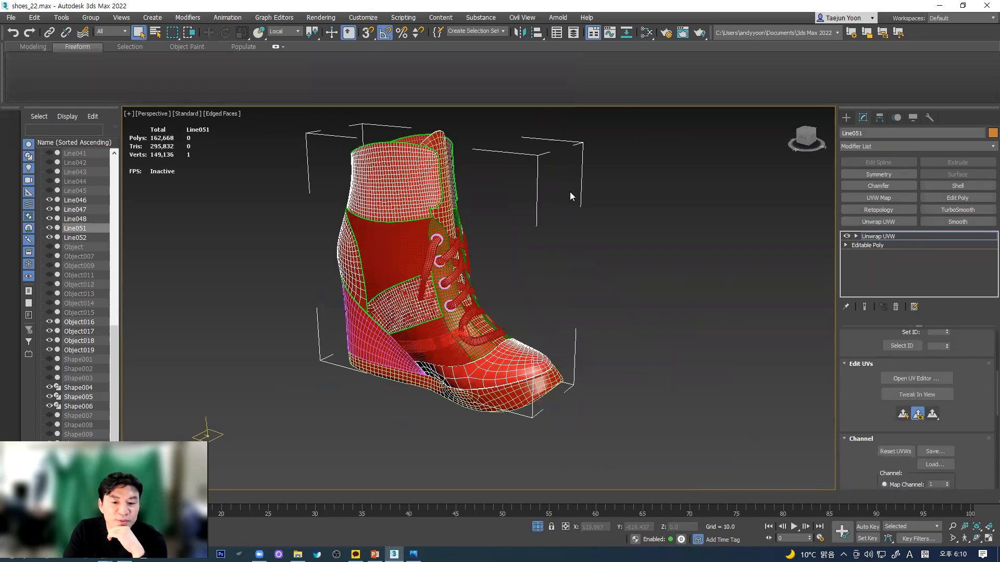
{"action": "left_click", "coordinate": [909, 378]}
{"action": "scroll", "coordinate": [163, 229], "scroll_direction": "down", "scroll_amount": 5}
{"action": "scroll", "coordinate": [163, 230], "scroll_direction": "up", "scroll_amount": 8}
{"action": "scroll", "coordinate": [163, 228], "scroll_direction": "down", "scroll_amount": 4}
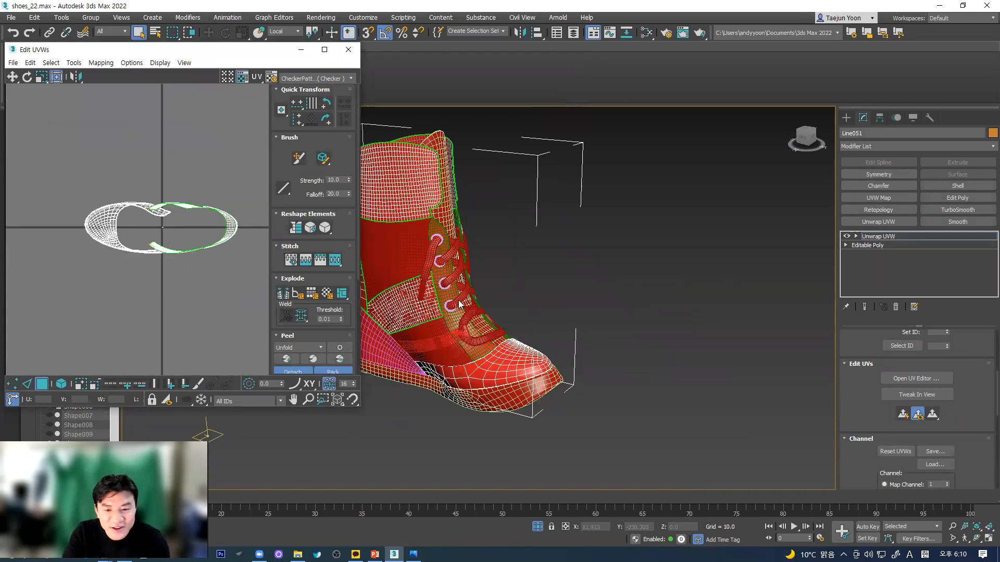
{"action": "key", "text": "z"}
{"action": "scroll", "coordinate": [190, 236], "scroll_direction": "up", "scroll_amount": 4}
{"action": "scroll", "coordinate": [189, 236], "scroll_direction": "down", "scroll_amount": 2}
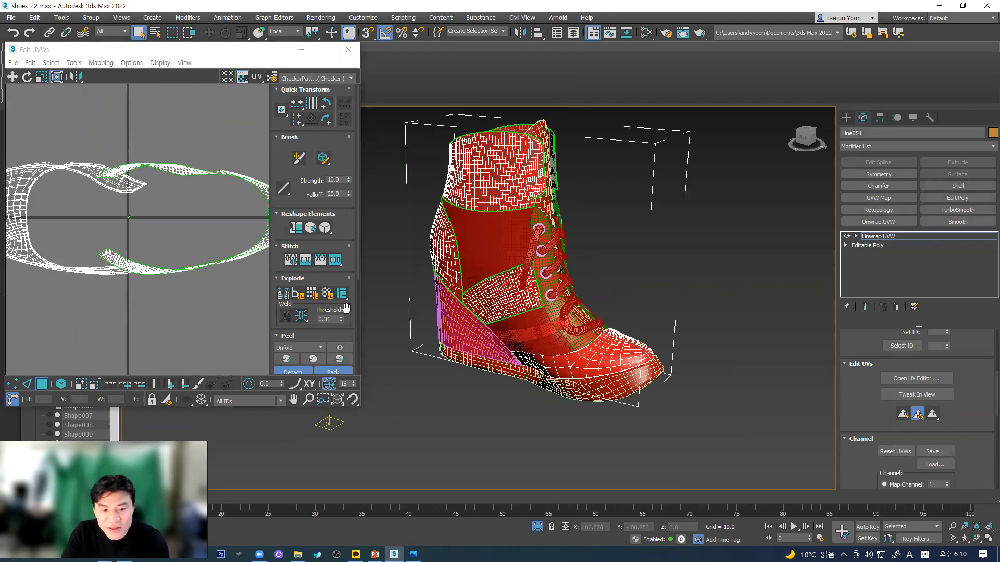
{"action": "scroll", "coordinate": [894, 360], "scroll_direction": "up", "scroll_amount": 3}
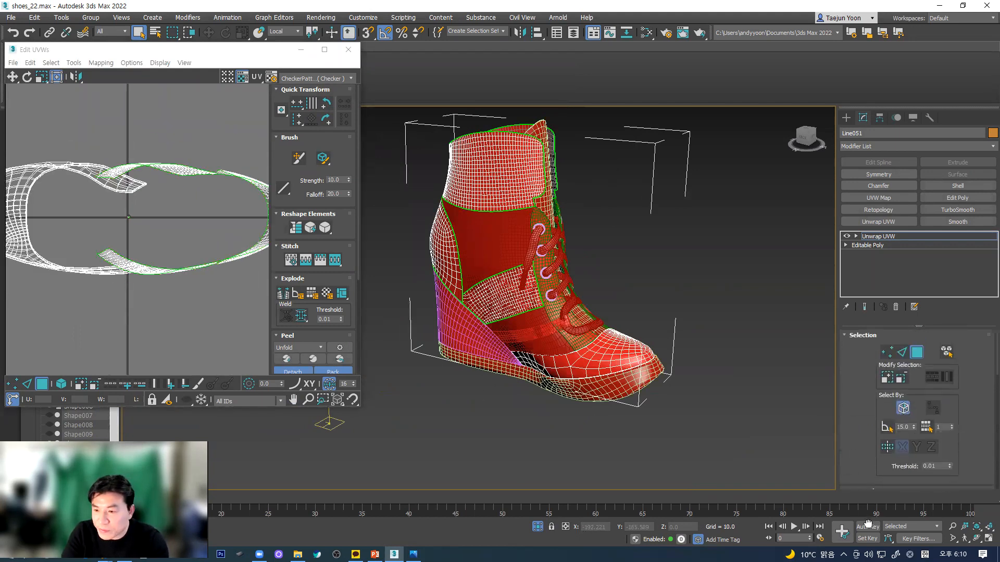
- Enable element selection, Quick Peel the heel panel's polygons, and move the resulting UV shell up and out of the checker square
{"action": "left_click", "coordinate": [946, 353]}
{"action": "left_click", "coordinate": [443, 260]}
{"action": "middle_click_drag", "start_coordinate": [463, 311], "coordinate": [627, 301], "text": "alt"}
{"action": "scroll", "coordinate": [521, 312], "scroll_direction": "up", "scroll_amount": 6}
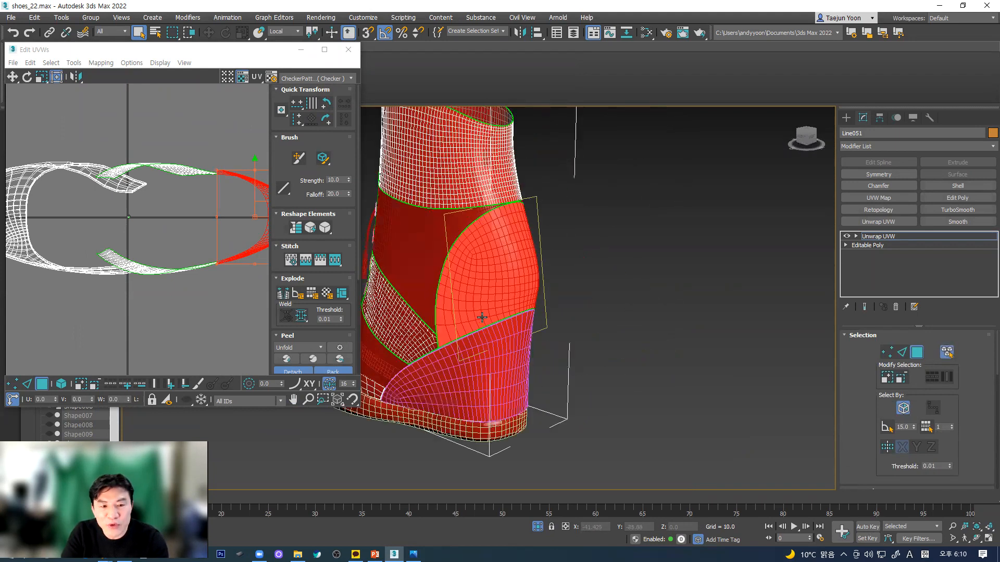
{"action": "middle_click_drag", "start_coordinate": [202, 210], "coordinate": [150, 253]}
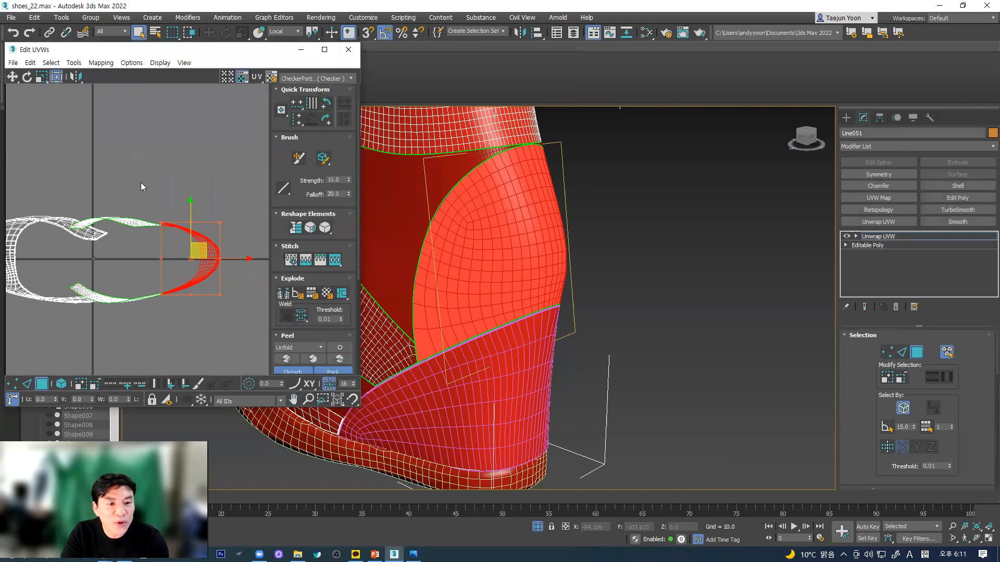
{"action": "middle_click_drag", "start_coordinate": [59, 240], "coordinate": [80, 243]}
{"action": "scroll", "coordinate": [81, 244], "scroll_direction": "up", "scroll_amount": 5}
{"action": "middle_click_drag", "start_coordinate": [181, 340], "coordinate": [46, 136]}
{"action": "scroll", "coordinate": [155, 230], "scroll_direction": "up", "scroll_amount": 5}
{"action": "scroll", "coordinate": [157, 259], "scroll_direction": "up", "scroll_amount": 1}
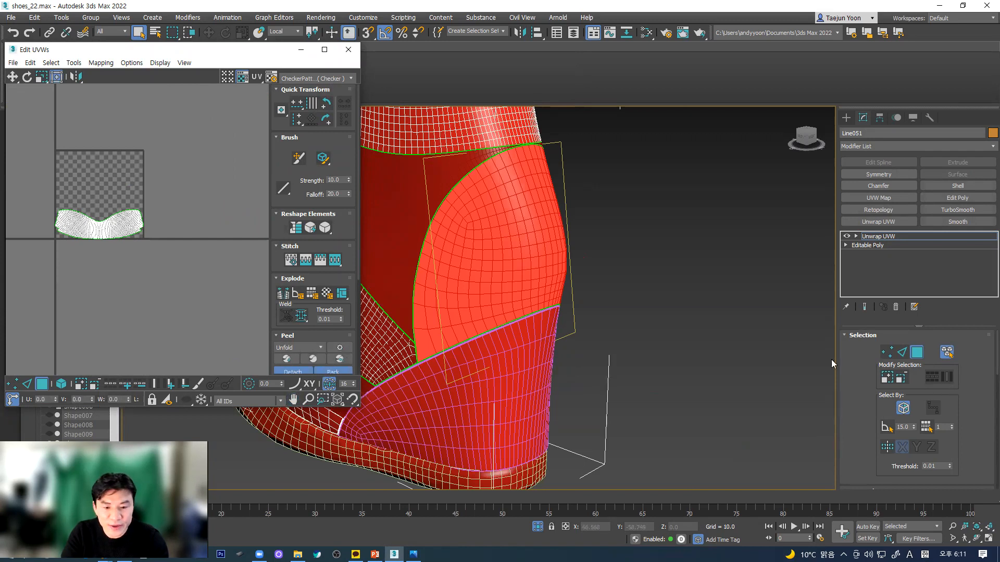
{"action": "left_click_drag", "start_coordinate": [866, 402], "coordinate": [858, 238]}
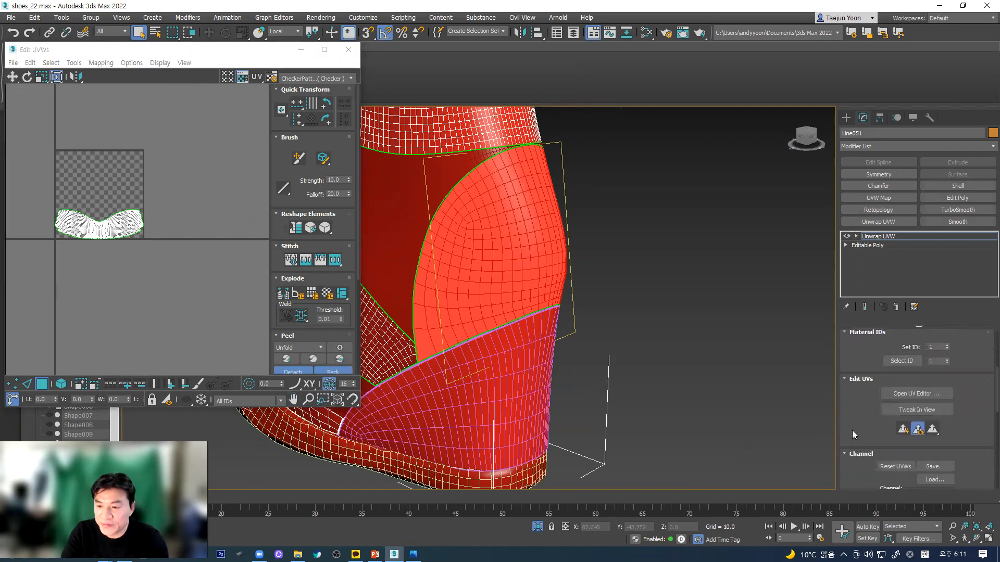
{"action": "left_click_drag", "start_coordinate": [852, 434], "coordinate": [862, 298]}
{"action": "left_click", "coordinate": [893, 426]}
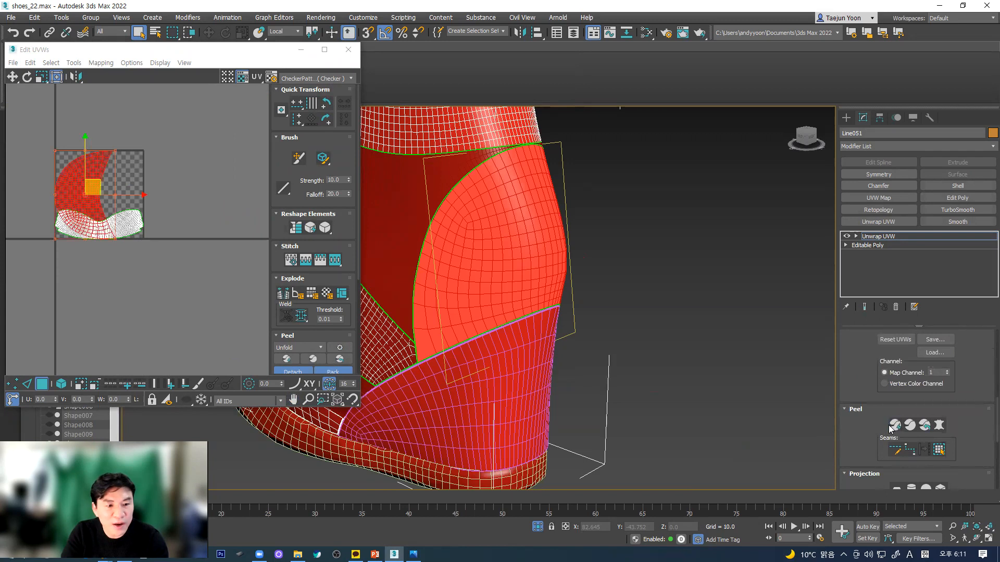
{"action": "left_click_drag", "start_coordinate": [92, 186], "coordinate": [59, 117]}
- Quick Peel the side strap's polygons and move their UV shells above and to the right of the checker square
{"action": "middle_click_drag", "start_coordinate": [414, 337], "coordinate": [698, 351]}
{"action": "left_click", "coordinate": [575, 314]}
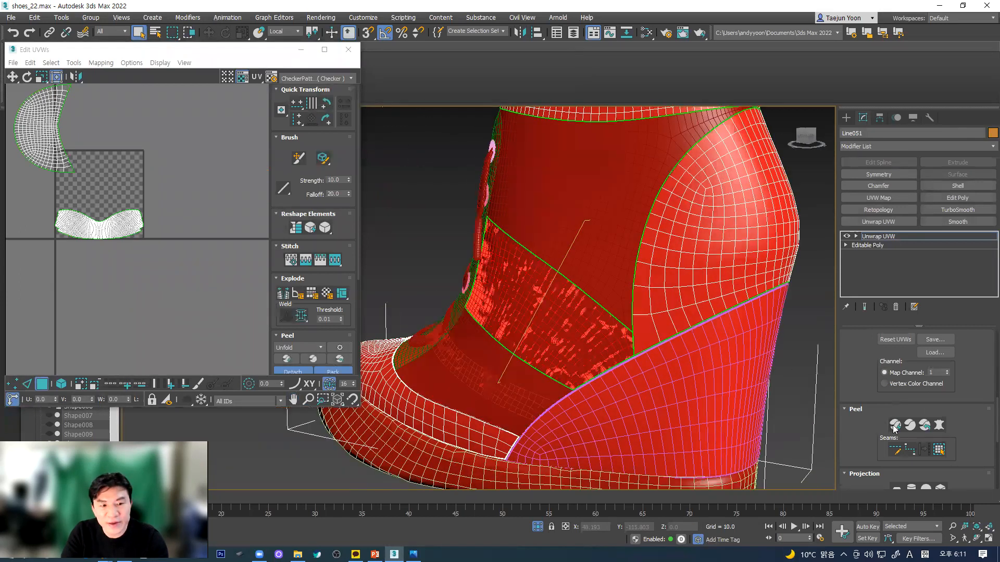
{"action": "left_click", "coordinate": [894, 426]}
{"action": "left_click_drag", "start_coordinate": [111, 205], "coordinate": [198, 114]}
- Quick Peel the toe cap's polygons and move their UV shell to the right of the checker square
{"action": "middle_click_drag", "start_coordinate": [534, 304], "coordinate": [572, 276]}
{"action": "scroll", "coordinate": [540, 346], "scroll_direction": "down", "scroll_amount": 2}
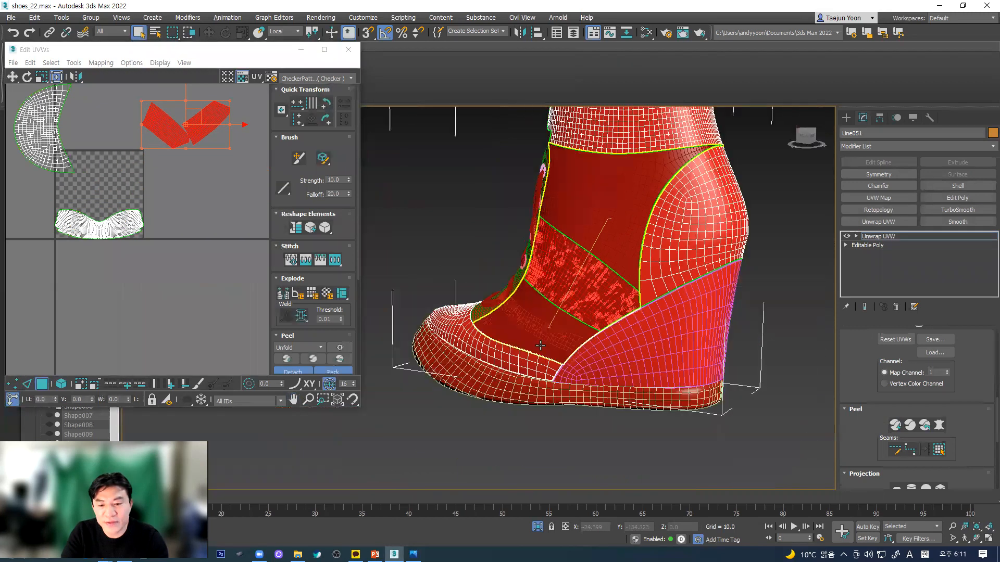
{"action": "left_click", "coordinate": [515, 360]}
{"action": "middle_click_drag", "start_coordinate": [567, 338], "coordinate": [631, 348], "text": "alt"}
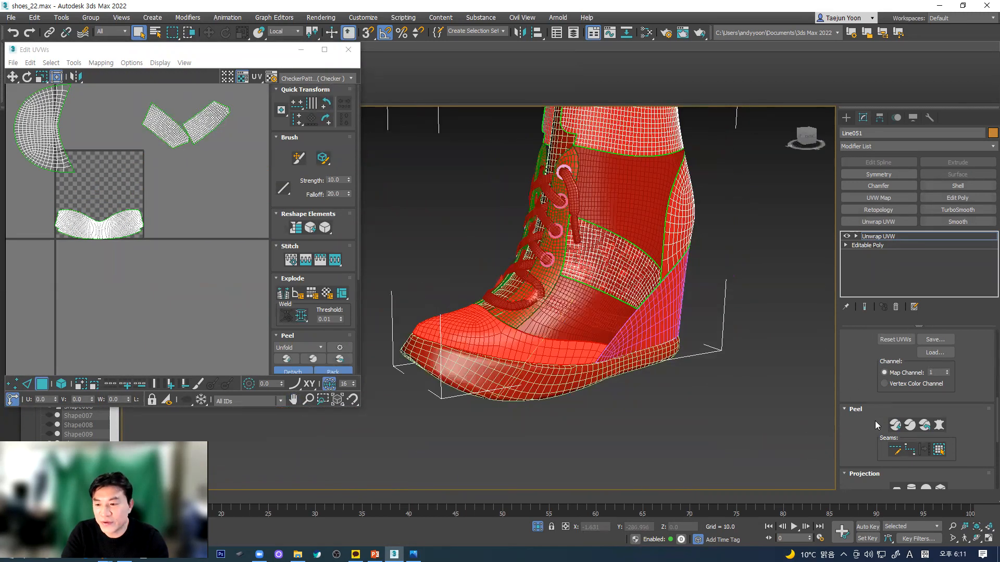
{"action": "left_click", "coordinate": [895, 426]}
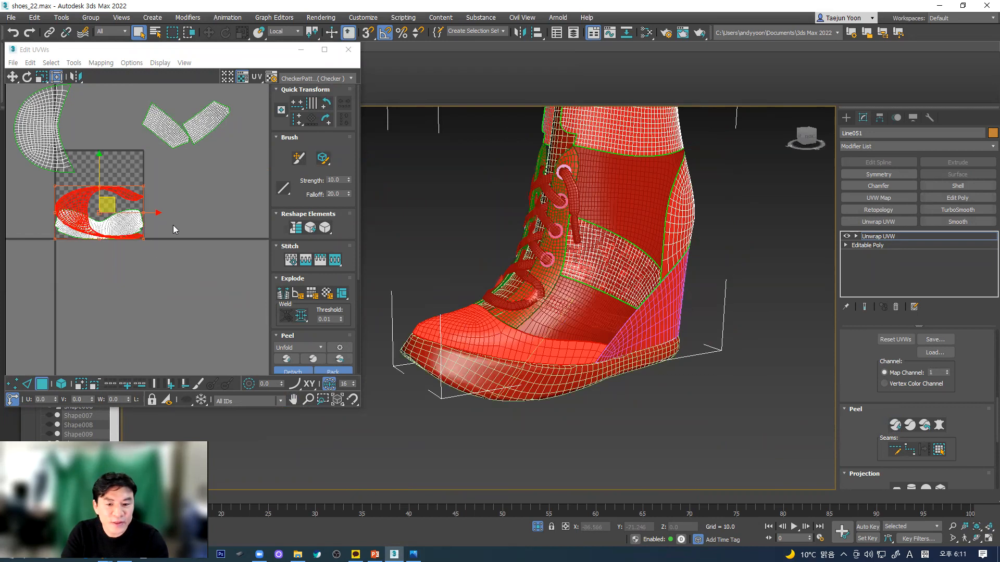
{"action": "left_click_drag", "start_coordinate": [138, 195], "coordinate": [258, 181]}
- Repeat Quick Peel on the toe cap and place its UV shell just right of the checker square
{"action": "middle_click_drag", "start_coordinate": [530, 365], "coordinate": [718, 386], "text": "alt"}
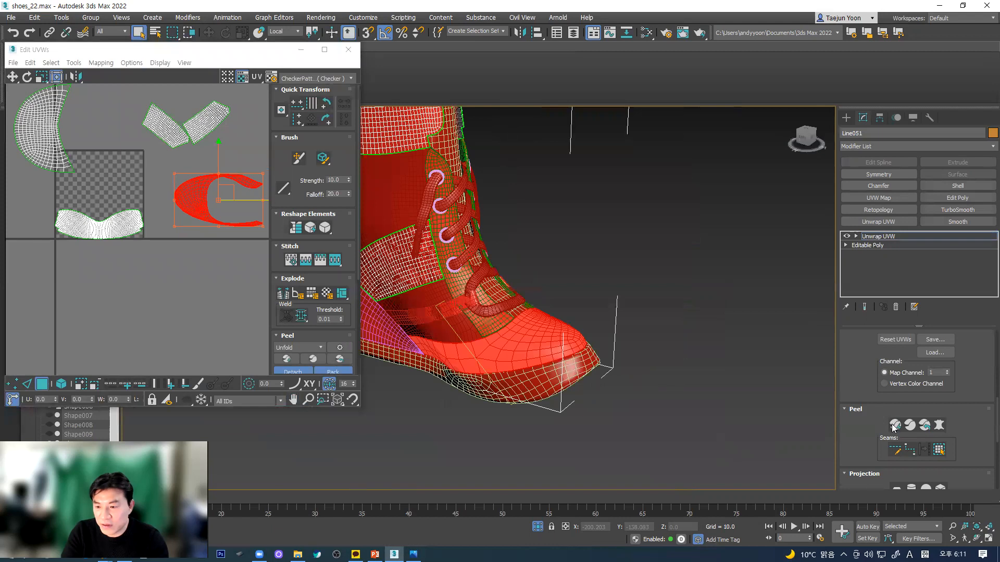
{"action": "left_click", "coordinate": [896, 426]}
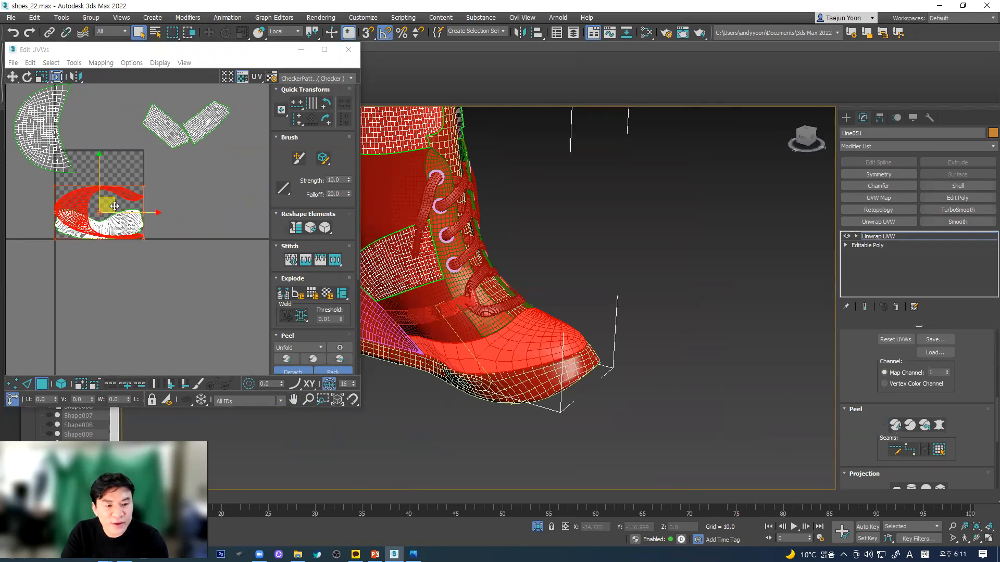
{"action": "left_click_drag", "start_coordinate": [104, 211], "coordinate": [201, 220]}
- Isolate the unwrapped panels and examine the toe cap's inner edge and narrow side strip up close
{"action": "middle_click_drag", "start_coordinate": [481, 338], "coordinate": [645, 260], "text": "alt"}
{"action": "key", "text": "alt+q"}
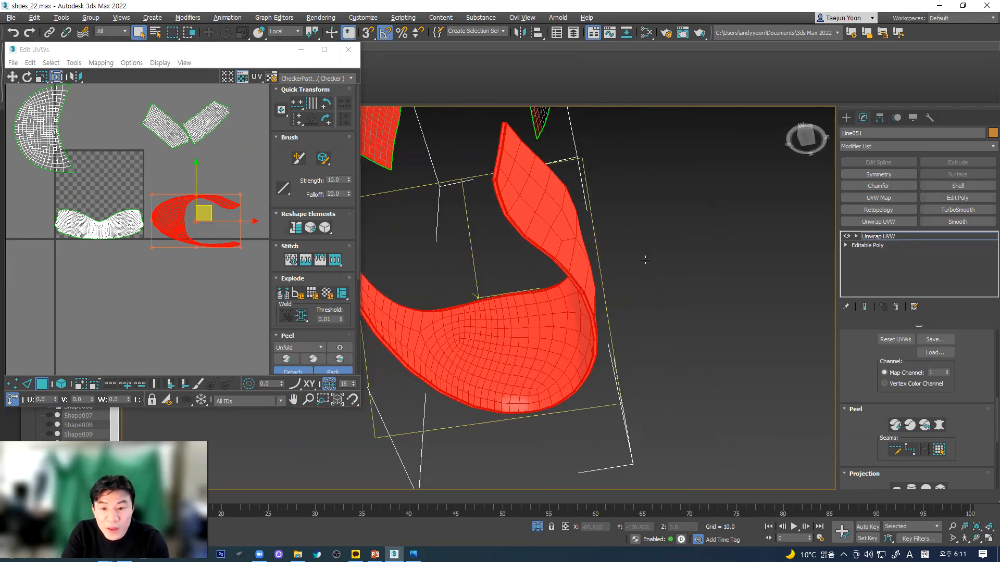
{"action": "scroll", "coordinate": [575, 292], "scroll_direction": "up", "scroll_amount": 3}
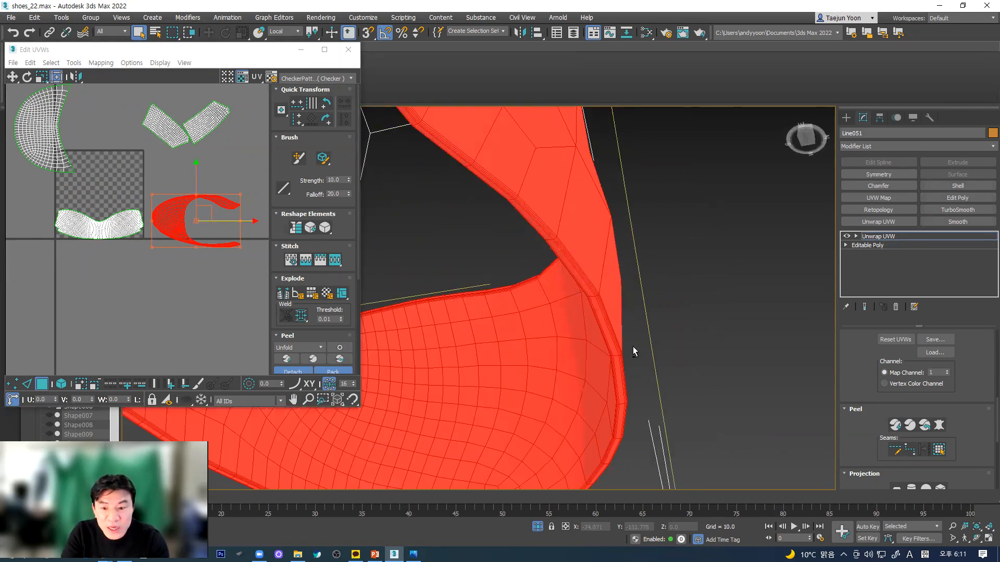
{"action": "middle_click_drag", "start_coordinate": [634, 347], "coordinate": [658, 312], "text": "alt"}
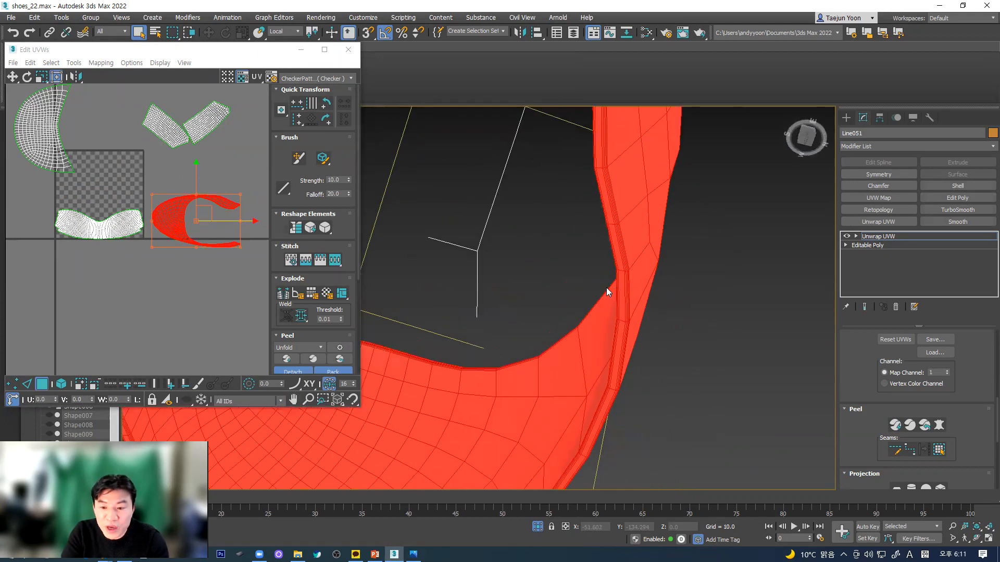
- Examine the toe cap's thickness and beveled rim from several angles, including the ends of its side strips
{"action": "scroll", "coordinate": [150, 246], "scroll_direction": "up", "scroll_amount": 6}
{"action": "middle_click_drag", "start_coordinate": [611, 249], "coordinate": [574, 373], "text": "alt"}
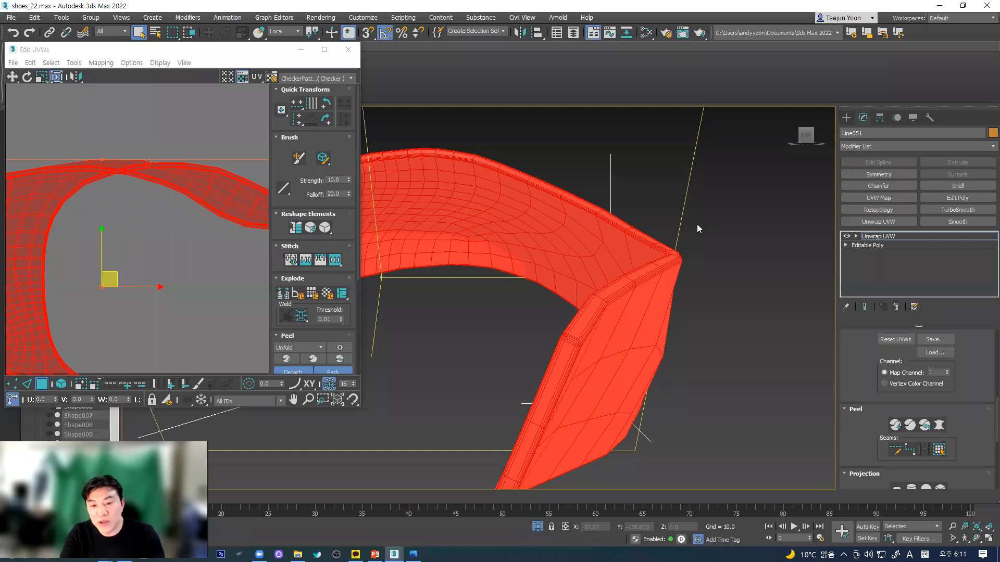
{"action": "middle_click_drag", "start_coordinate": [586, 348], "coordinate": [620, 355]}
{"action": "scroll", "coordinate": [625, 360], "scroll_direction": "down", "scroll_amount": 4}
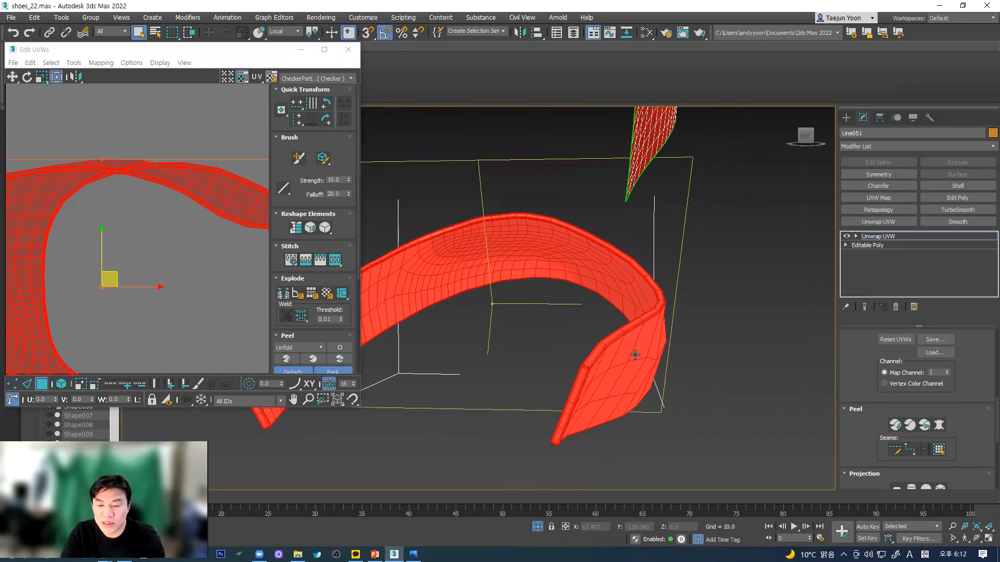
{"action": "middle_click_drag", "start_coordinate": [635, 355], "coordinate": [630, 337], "text": "alt"}
{"action": "scroll", "coordinate": [617, 331], "scroll_direction": "up", "scroll_amount": 5}
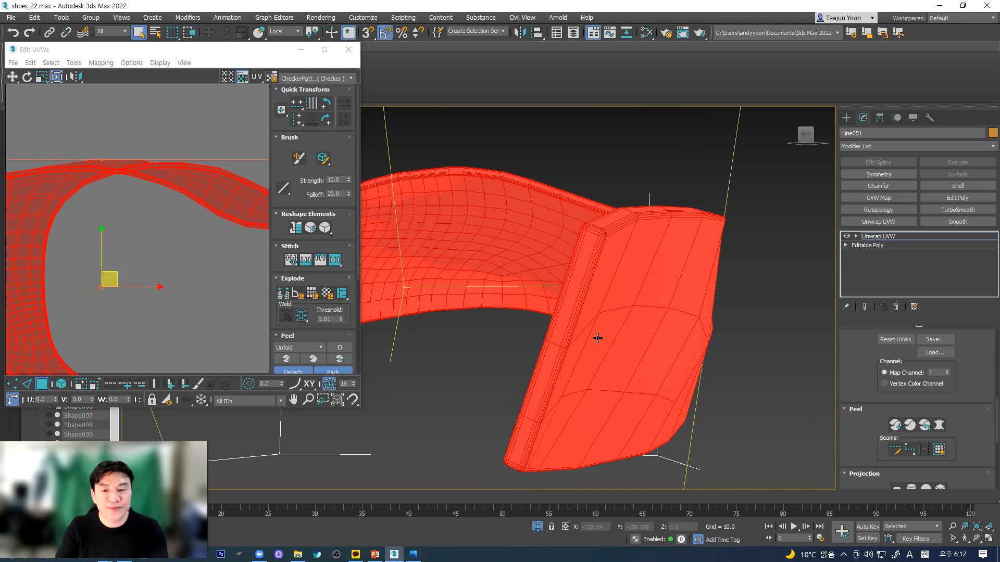
{"action": "middle_click_drag", "start_coordinate": [587, 421], "coordinate": [603, 325], "text": "alt"}
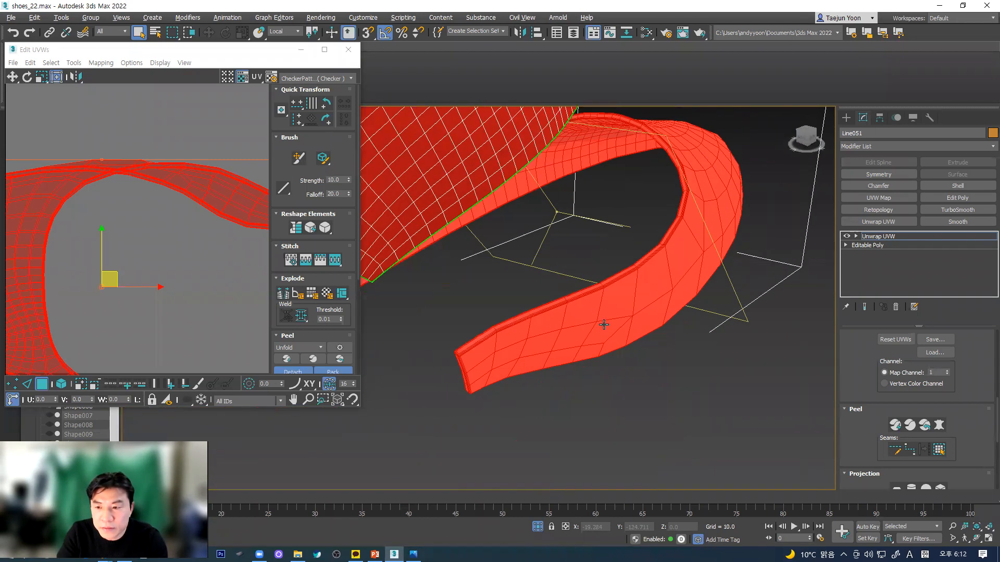
- Leave polygon-level UV editing and inspect the beveled edge loops at the end of the toe cap's side strip
{"action": "left_click", "coordinate": [869, 235]}
{"action": "left_click", "coordinate": [716, 373]}
{"action": "left_click", "coordinate": [661, 297]}
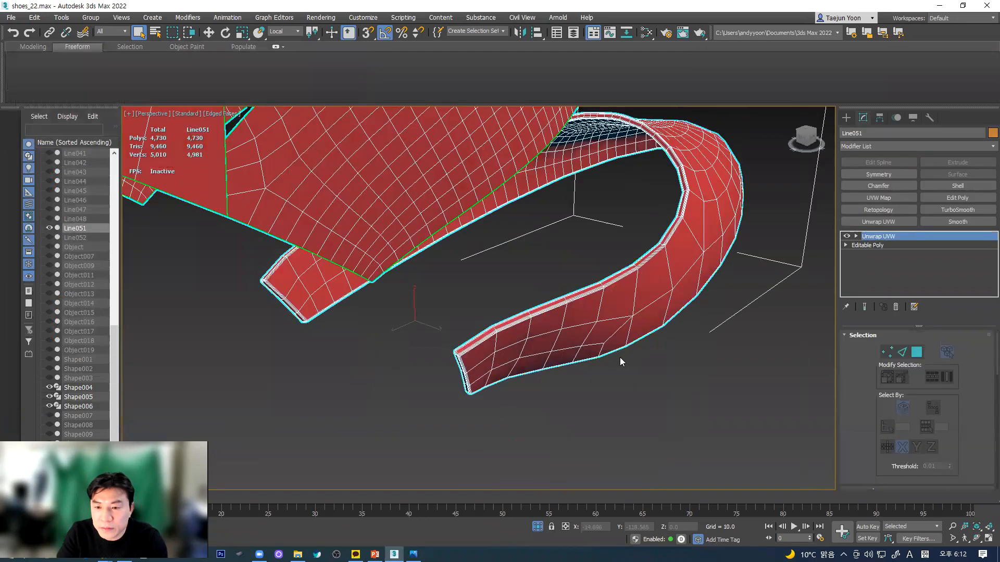
{"action": "scroll", "coordinate": [619, 358], "scroll_direction": "up", "scroll_amount": 8}
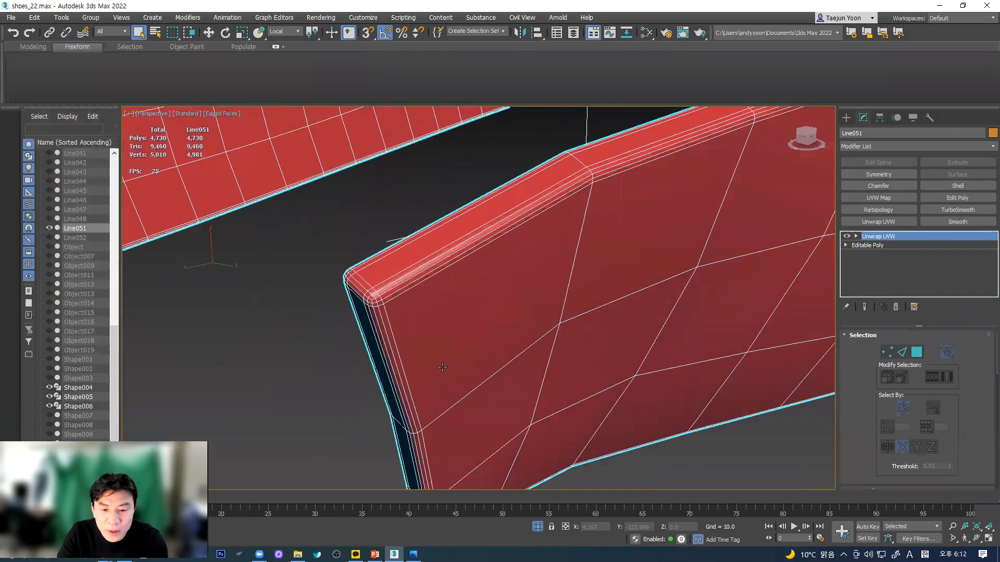
{"action": "middle_click_drag", "start_coordinate": [427, 323], "coordinate": [492, 340], "text": "alt"}
{"action": "scroll", "coordinate": [385, 355], "scroll_direction": "down", "scroll_amount": 3}
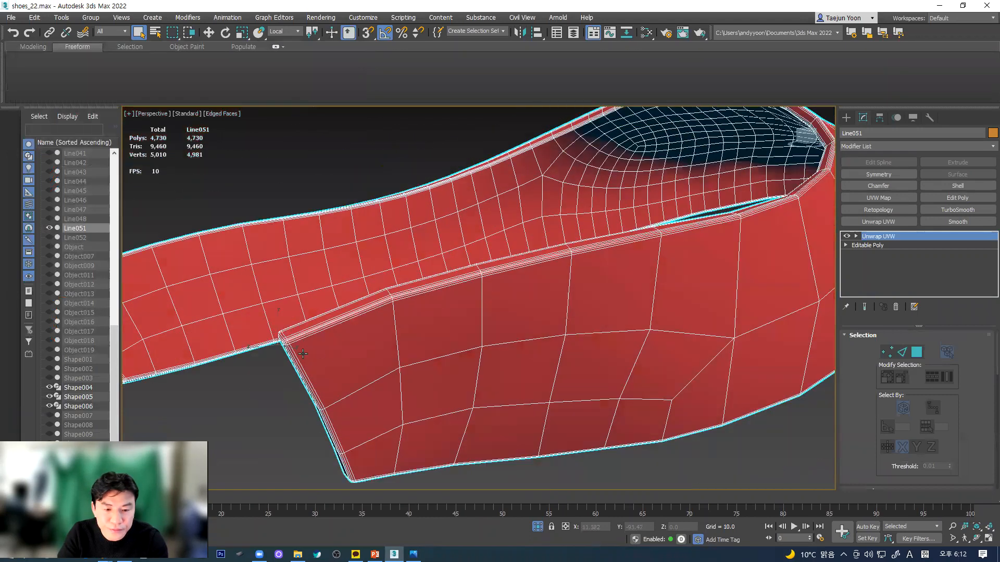
{"action": "scroll", "coordinate": [343, 356], "scroll_direction": "down", "scroll_amount": 4}
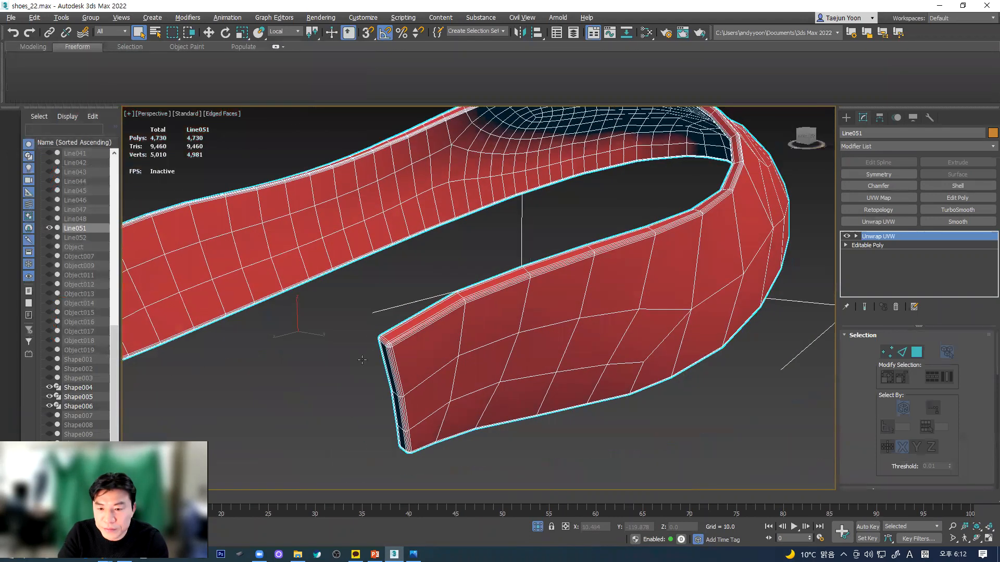
{"action": "scroll", "coordinate": [361, 353], "scroll_direction": "up", "scroll_amount": 4}
{"action": "scroll", "coordinate": [429, 368], "scroll_direction": "down", "scroll_amount": 2}
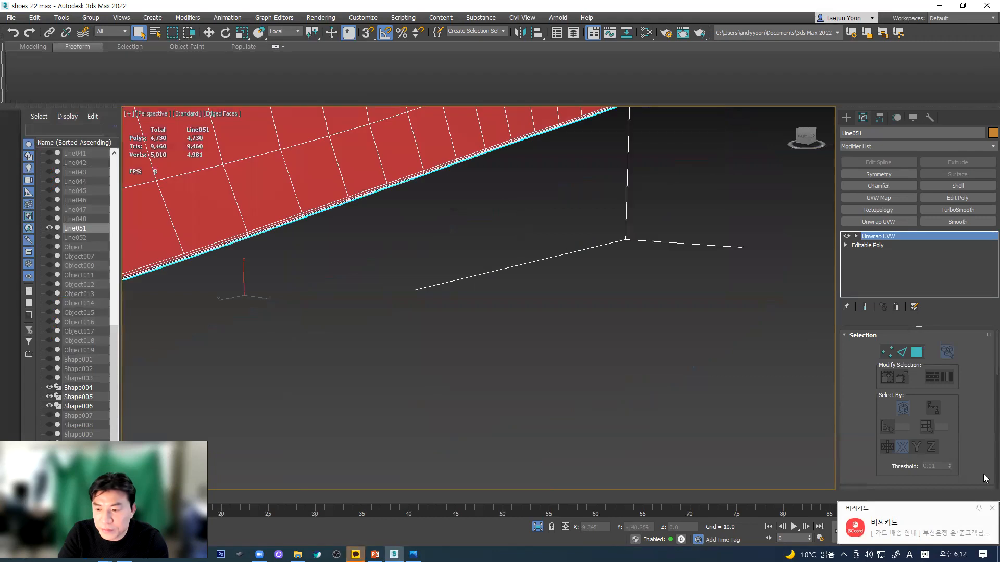
{"action": "left_click", "coordinate": [979, 510]}
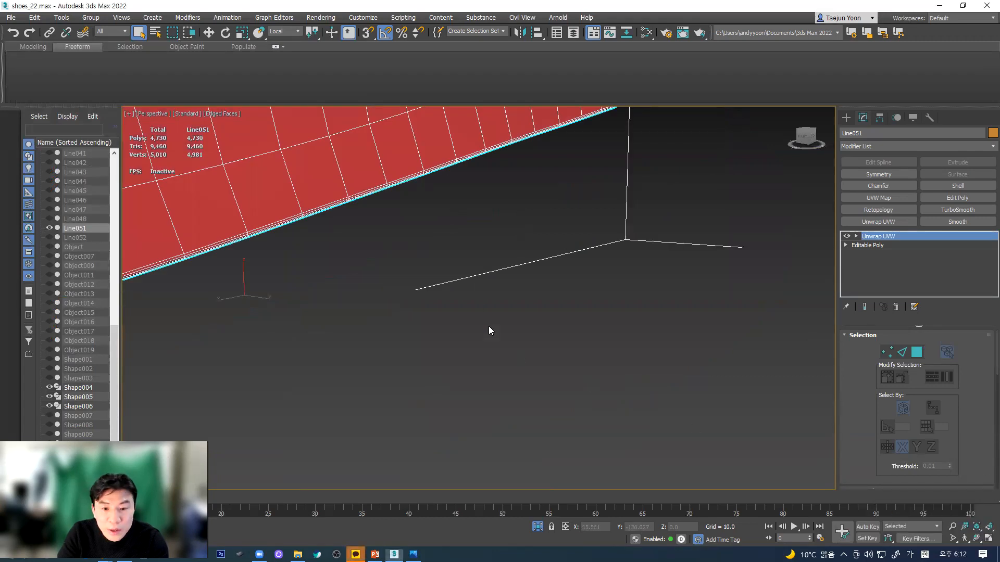
{"action": "scroll", "coordinate": [469, 313], "scroll_direction": "down", "scroll_amount": 4}
{"action": "scroll", "coordinate": [454, 291], "scroll_direction": "up", "scroll_amount": 4}
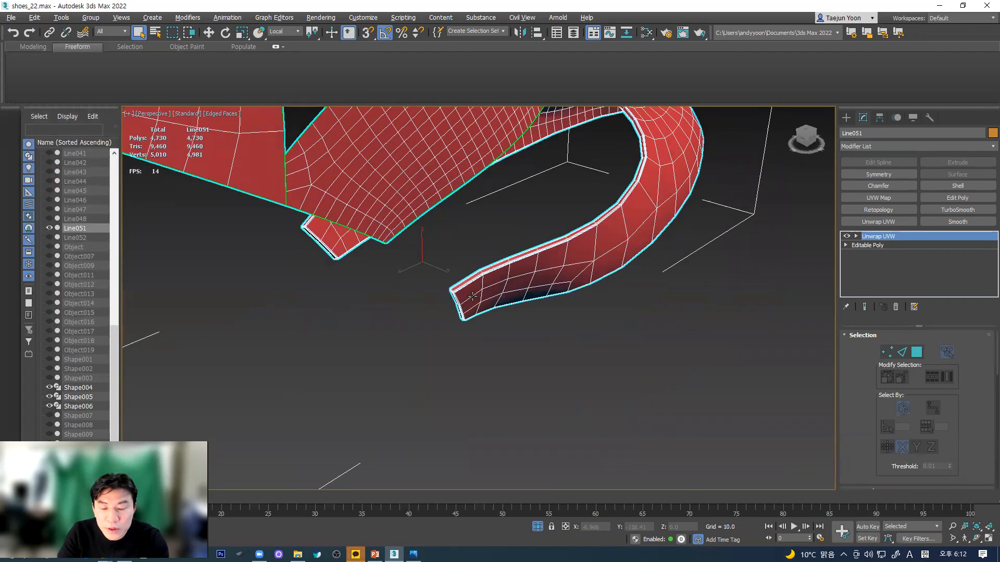
{"action": "scroll", "coordinate": [476, 295], "scroll_direction": "up", "scroll_amount": 5}
{"action": "middle_click_drag", "start_coordinate": [478, 290], "coordinate": [458, 319]}
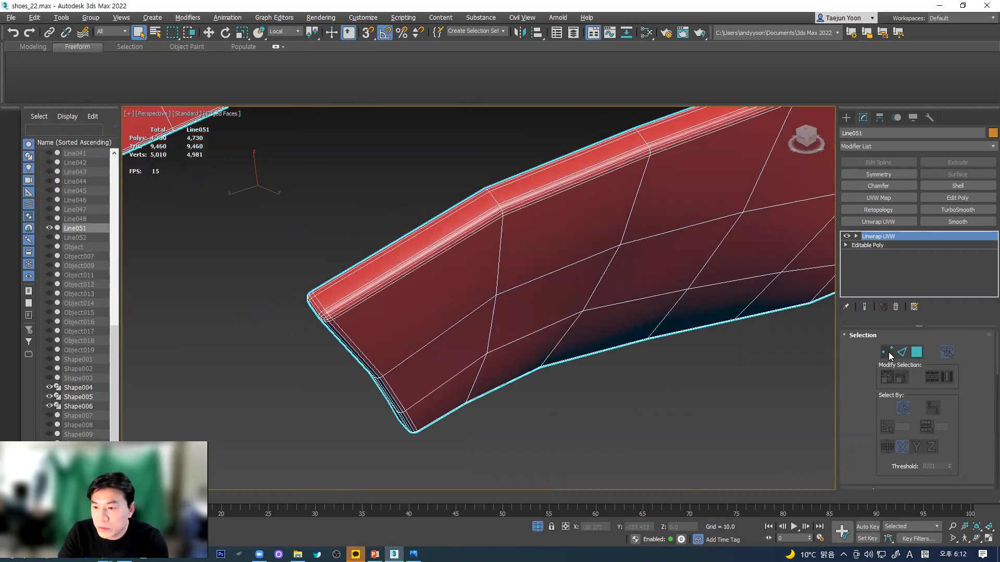
{"action": "middle_click_drag", "start_coordinate": [571, 353], "coordinate": [562, 364]}
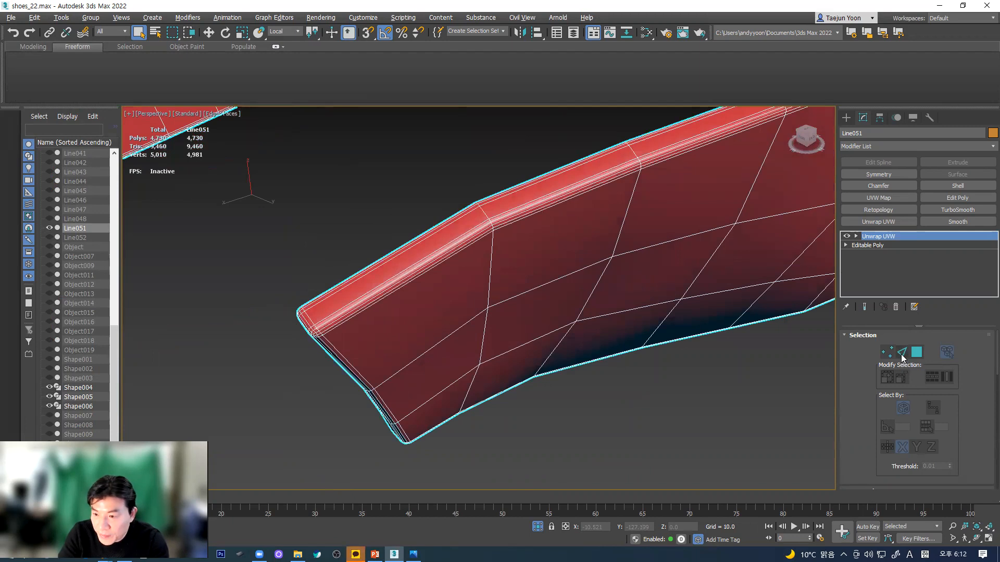
- Switch the Unwrap UVW selection to edges and turn off selecting whole elements
{"action": "left_click", "coordinate": [903, 354]}
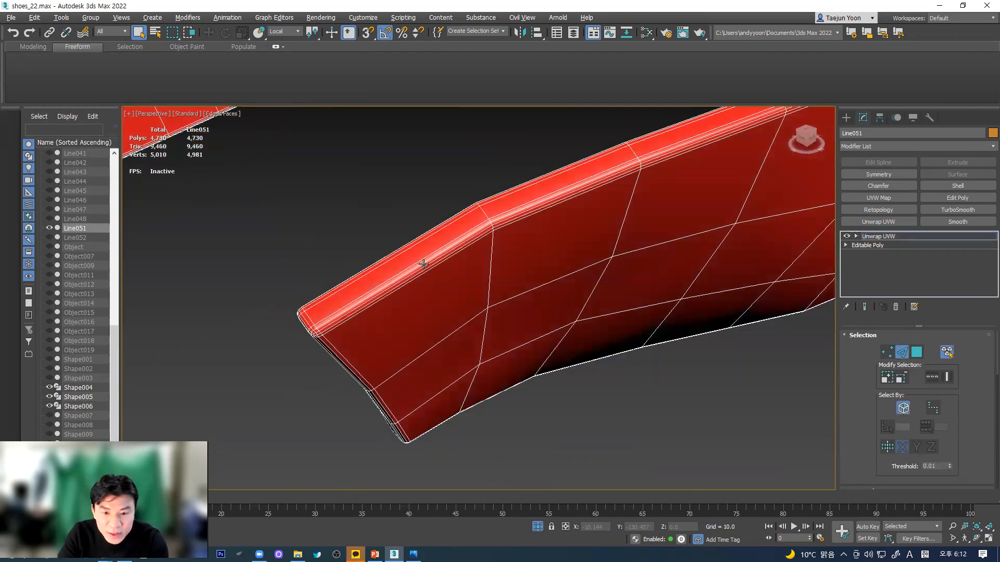
{"action": "scroll", "coordinate": [498, 326], "scroll_direction": "up", "scroll_amount": 2}
{"action": "left_click", "coordinate": [945, 354]}
{"action": "middle_click_drag", "start_coordinate": [449, 350], "coordinate": [466, 386]}
{"action": "left_click", "coordinate": [531, 448]}
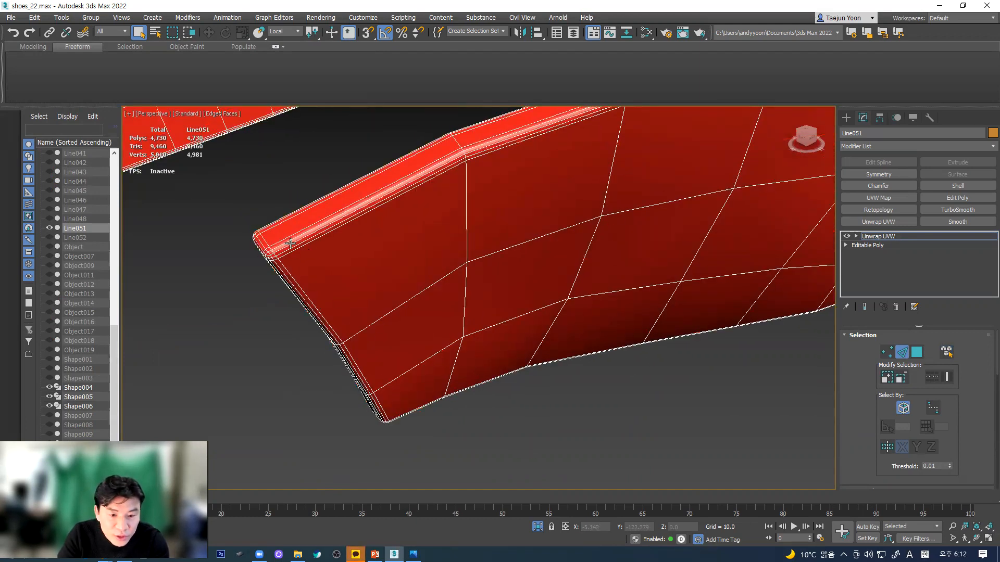
- Select the edge loop running around the toe cap's beveled rim and convert the edge selection to seams
{"action": "middle_click_drag", "start_coordinate": [303, 277], "coordinate": [453, 323], "text": "alt"}
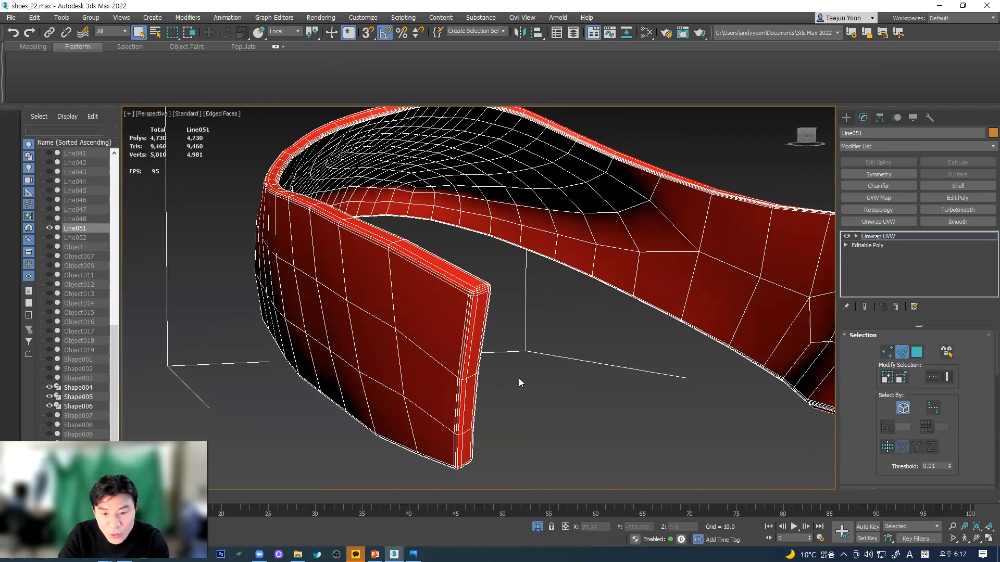
{"action": "scroll", "coordinate": [500, 370], "scroll_direction": "up", "scroll_amount": 3}
{"action": "scroll", "coordinate": [219, 240], "scroll_direction": "up", "scroll_amount": 3}
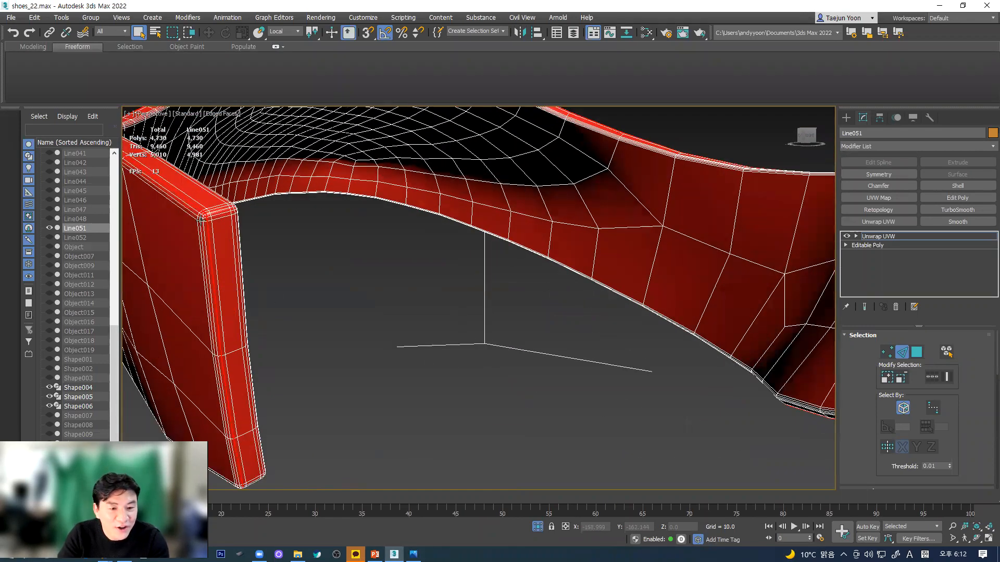
{"action": "middle_click_drag", "start_coordinate": [412, 335], "coordinate": [368, 301], "text": "alt"}
{"action": "middle_click_drag", "start_coordinate": [589, 320], "coordinate": [583, 388], "text": "alt"}
{"action": "key", "text": "F3"}
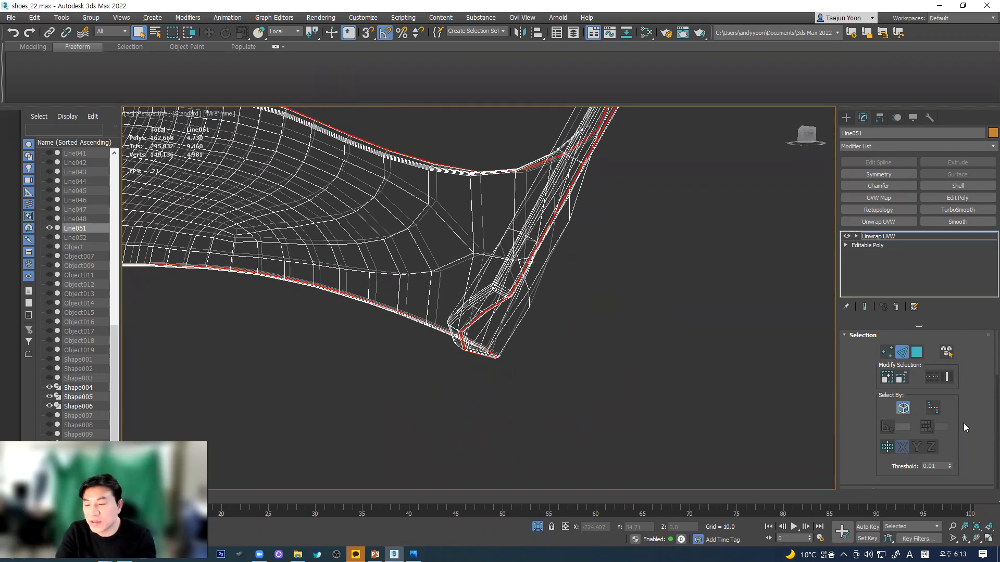
{"action": "scroll", "coordinate": [953, 414], "scroll_direction": "down", "scroll_amount": 10}
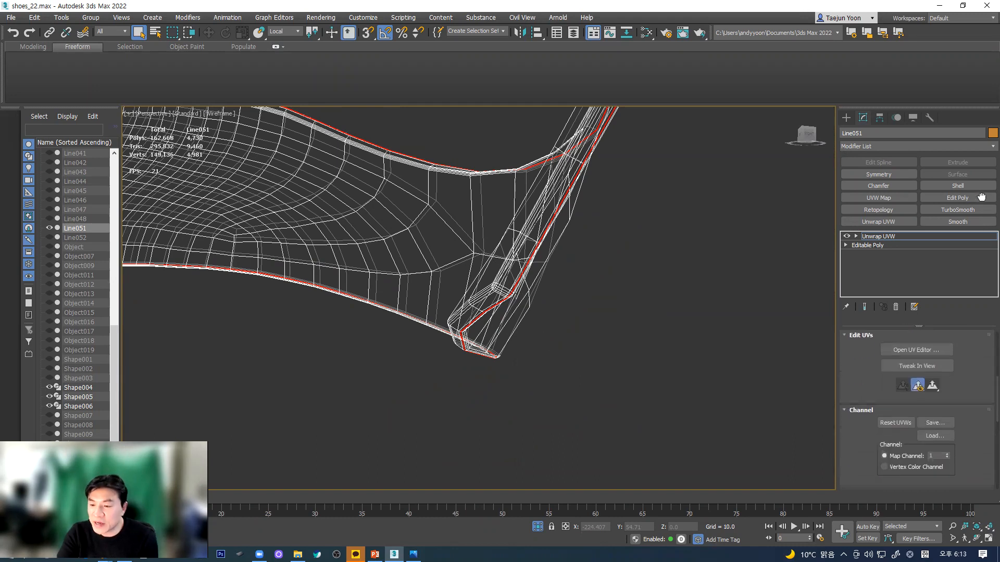
{"action": "scroll", "coordinate": [950, 410], "scroll_direction": "down", "scroll_amount": 3}
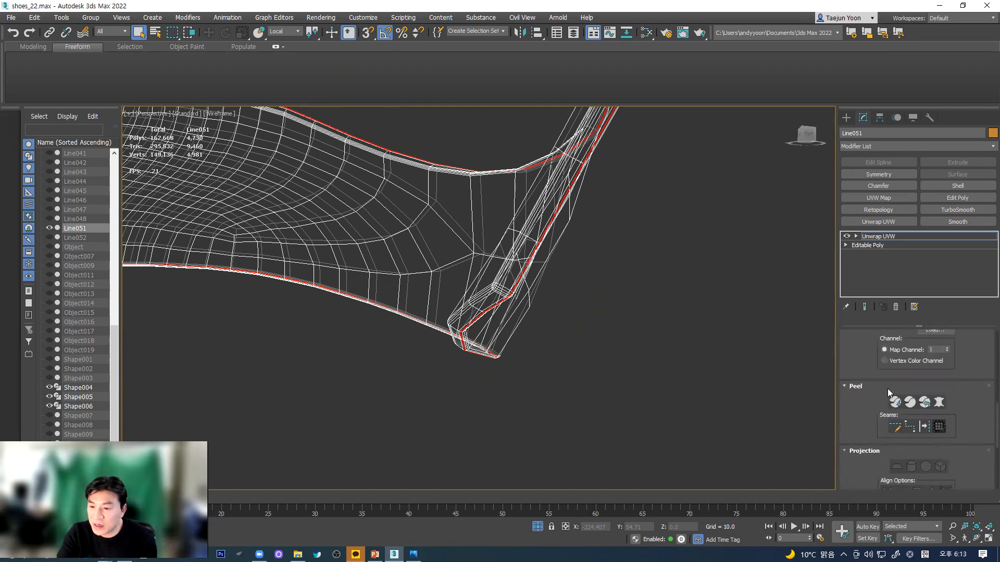
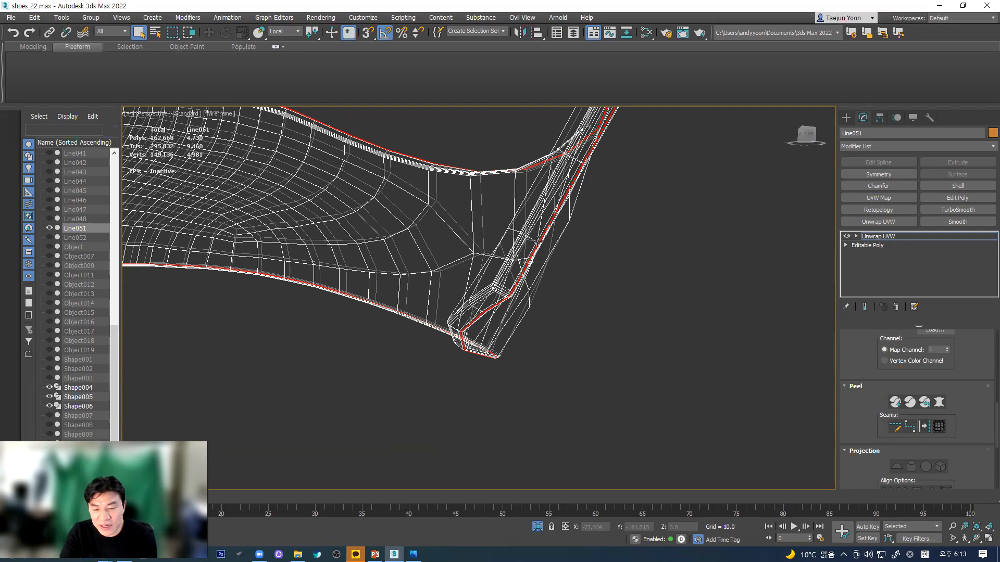
{"action": "left_click", "coordinate": [925, 428]}
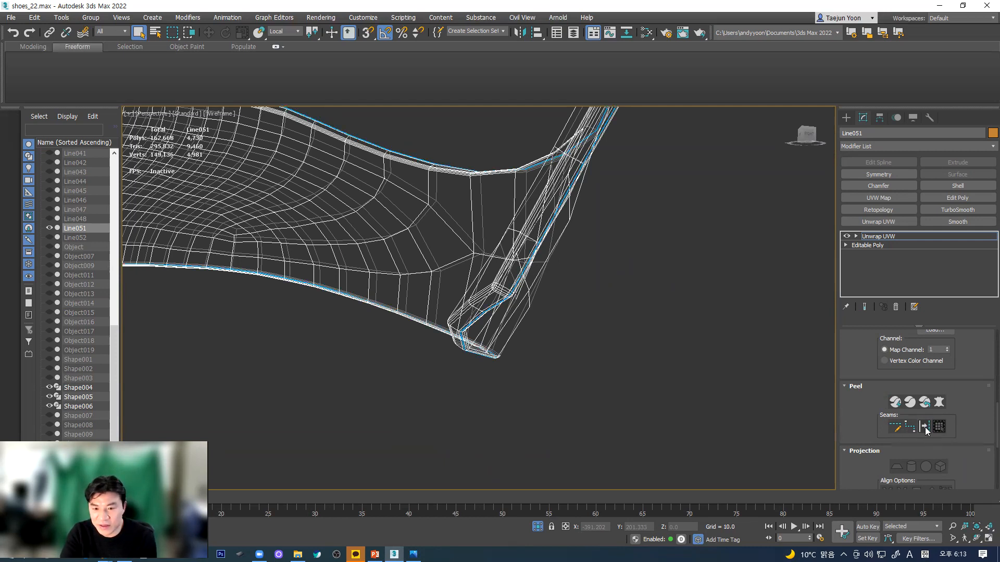
- Check the seam around the toe cap's rim, then reopen the UV editor and restore shaded display
{"action": "scroll", "coordinate": [531, 283], "scroll_direction": "up", "scroll_amount": 4}
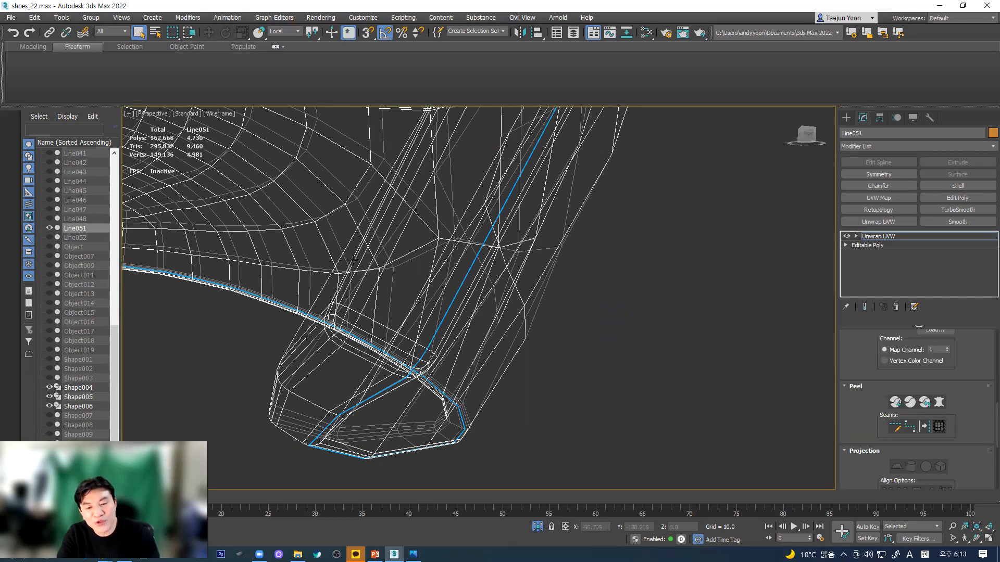
{"action": "scroll", "coordinate": [380, 288], "scroll_direction": "down", "scroll_amount": 8}
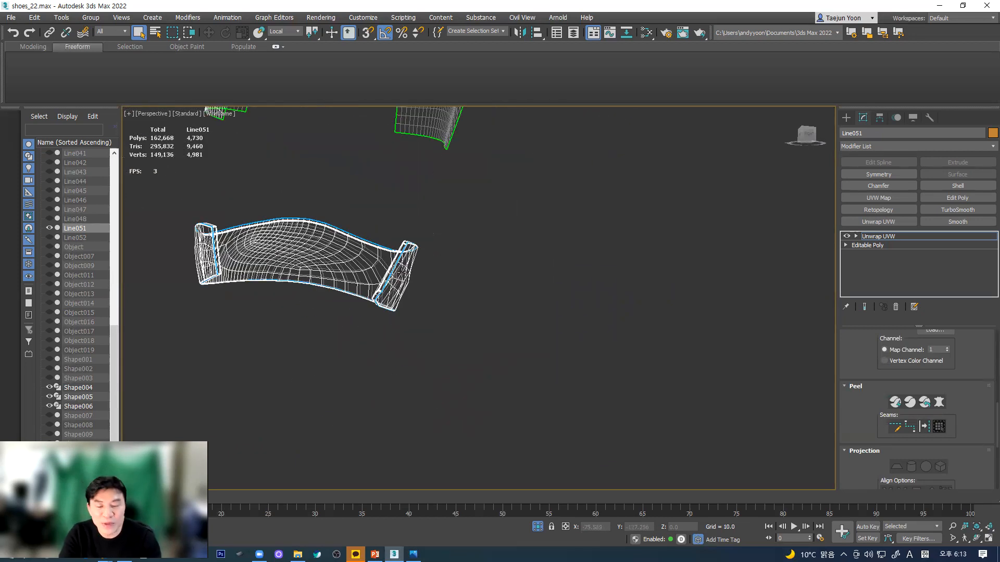
{"action": "middle_click_drag", "start_coordinate": [398, 314], "coordinate": [368, 301], "text": "alt"}
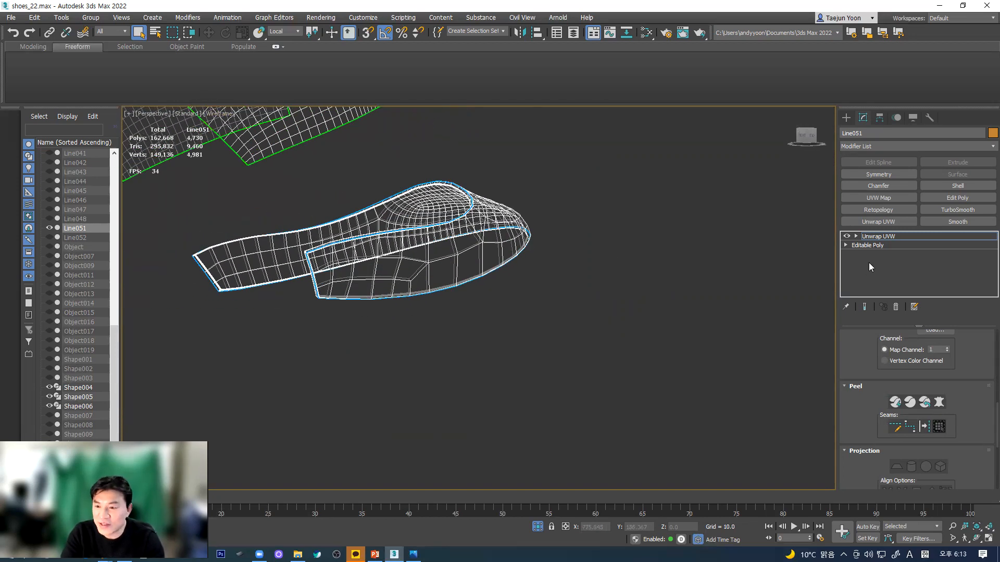
{"action": "scroll", "coordinate": [523, 349], "scroll_direction": "up", "scroll_amount": 3}
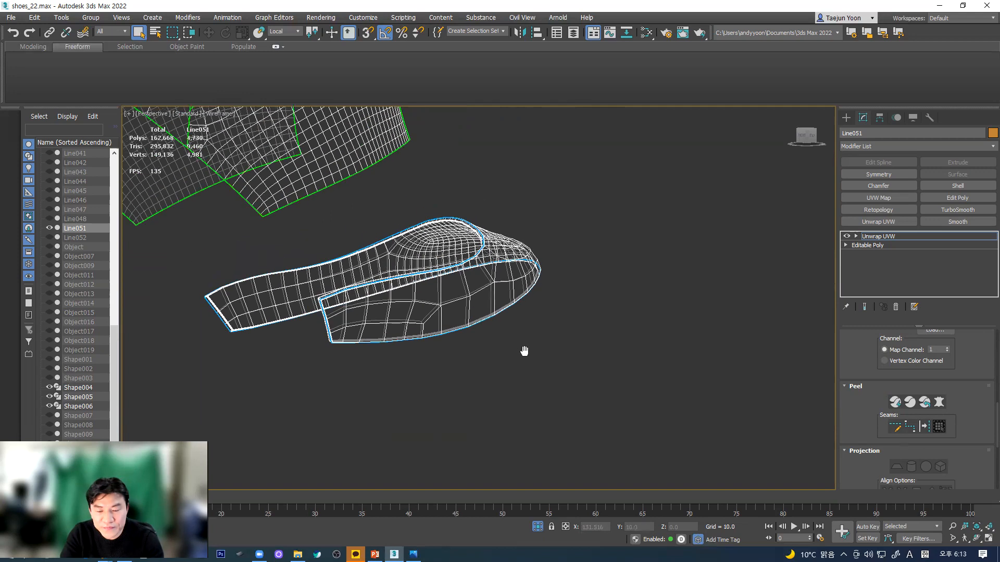
{"action": "scroll", "coordinate": [870, 430], "scroll_direction": "down", "scroll_amount": 2}
{"action": "scroll", "coordinate": [869, 430], "scroll_direction": "down", "scroll_amount": 3}
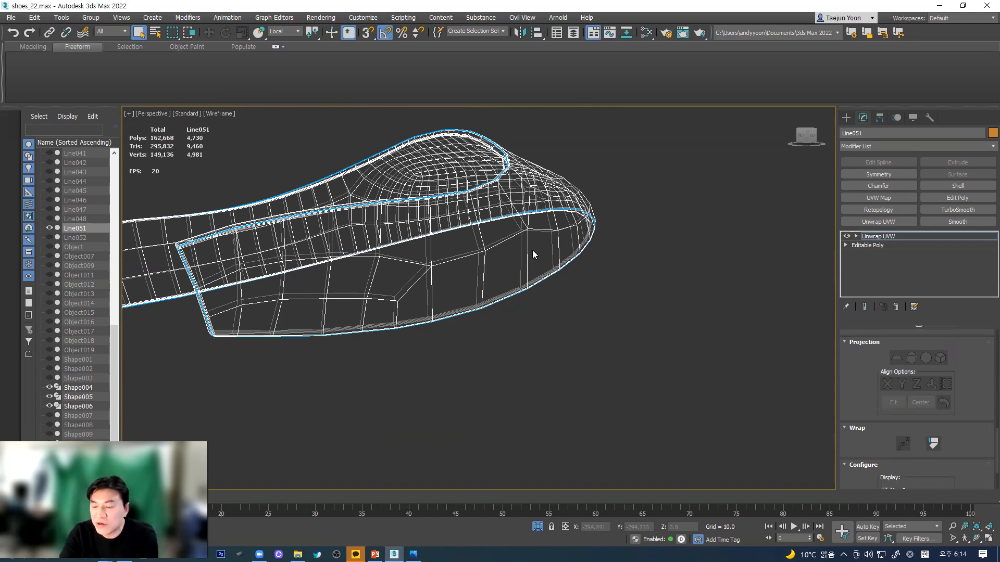
{"action": "left_click", "coordinate": [875, 237]}
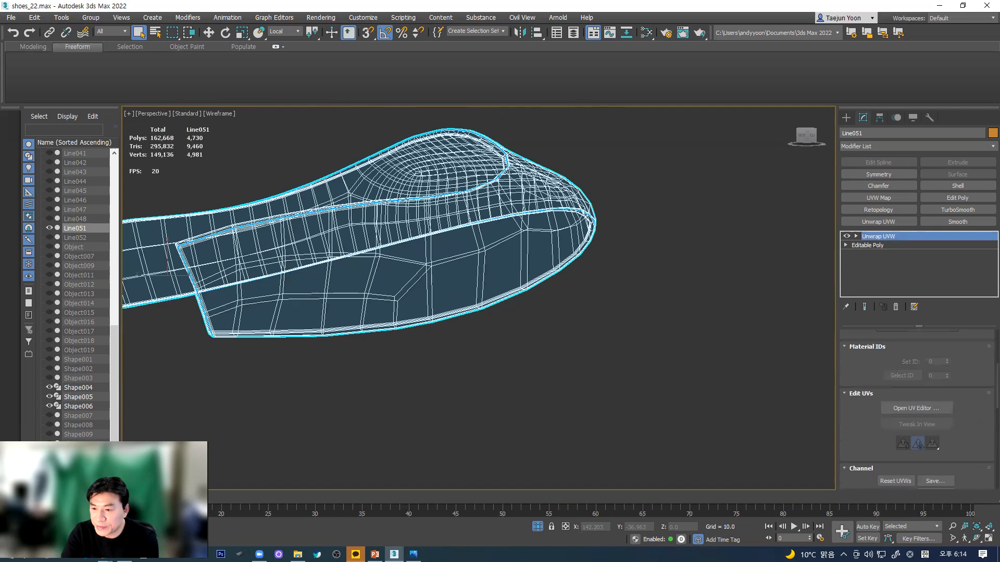
{"action": "left_click", "coordinate": [916, 408]}
{"action": "middle_click_drag", "start_coordinate": [133, 234], "coordinate": [146, 177]}
{"action": "scroll", "coordinate": [146, 177], "scroll_direction": "down", "scroll_amount": 7}
{"action": "middle_click_drag", "start_coordinate": [521, 244], "coordinate": [655, 268]}
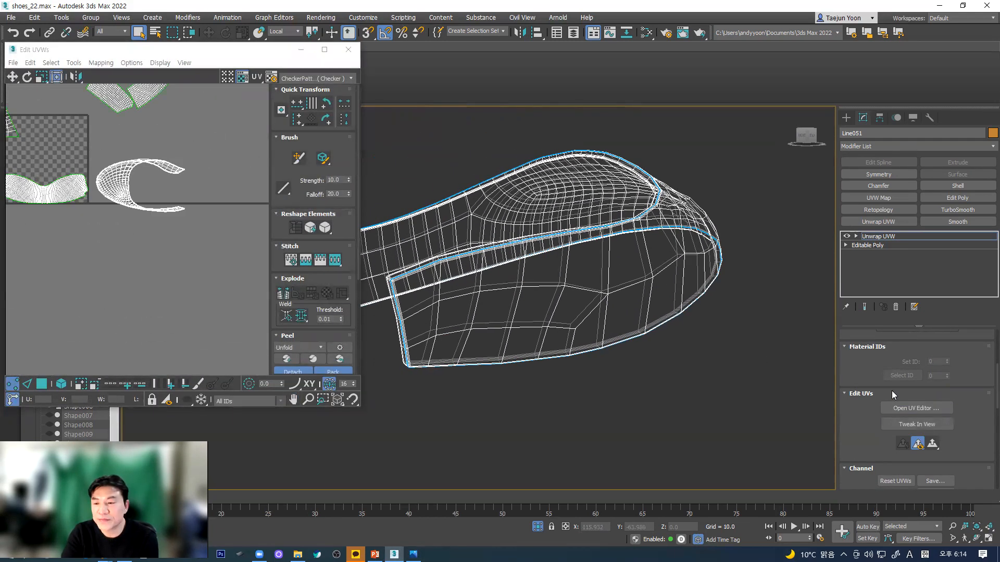
{"action": "middle_click_drag", "start_coordinate": [612, 296], "coordinate": [613, 298]}
{"action": "key", "text": "F3"}
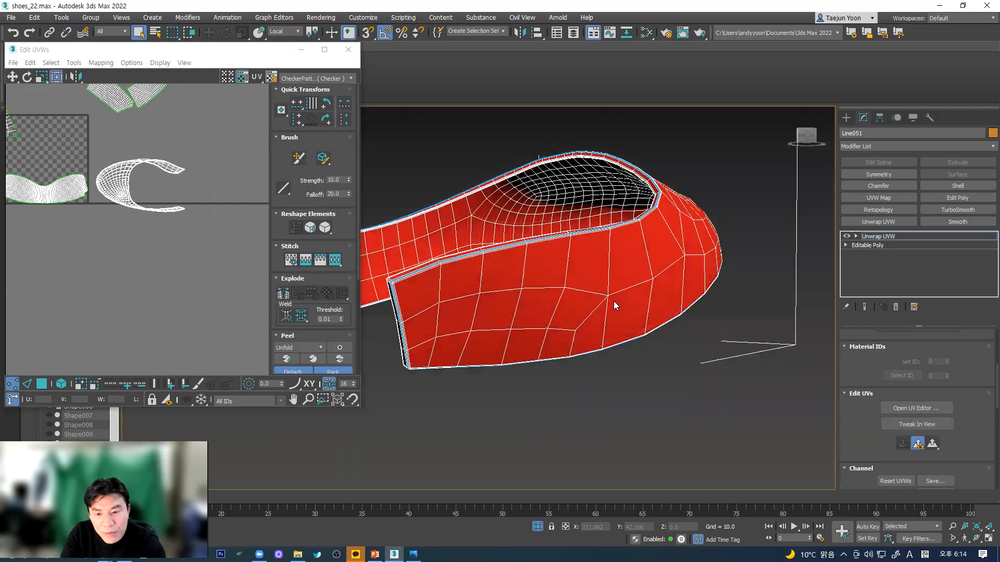
- At Unwrap UVW polygon level, select one polygon on the toe cap's outer surface and expand the selection to the seams
{"action": "left_click", "coordinate": [856, 236]}
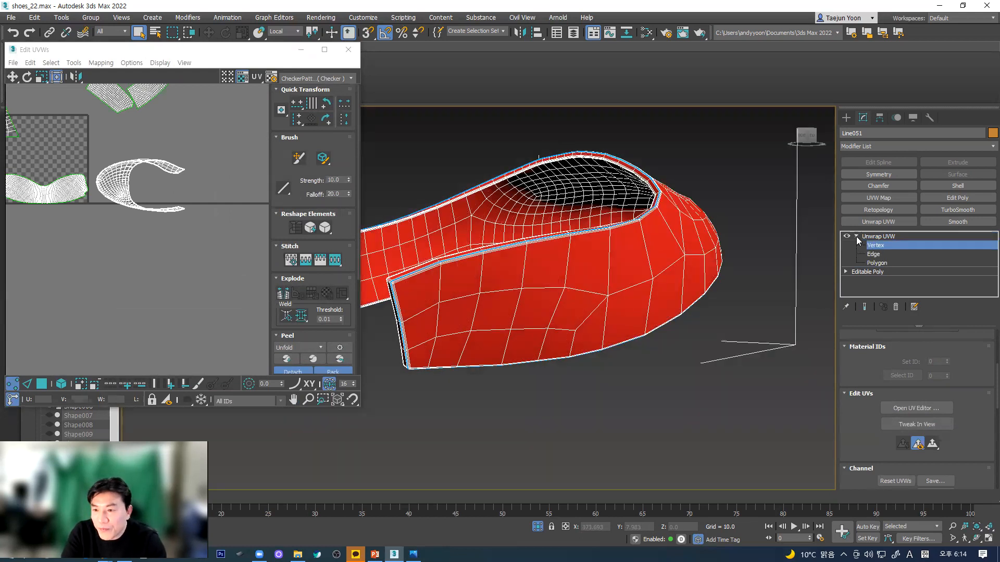
{"action": "left_click", "coordinate": [875, 263]}
{"action": "scroll", "coordinate": [865, 378], "scroll_direction": "up", "scroll_amount": 5}
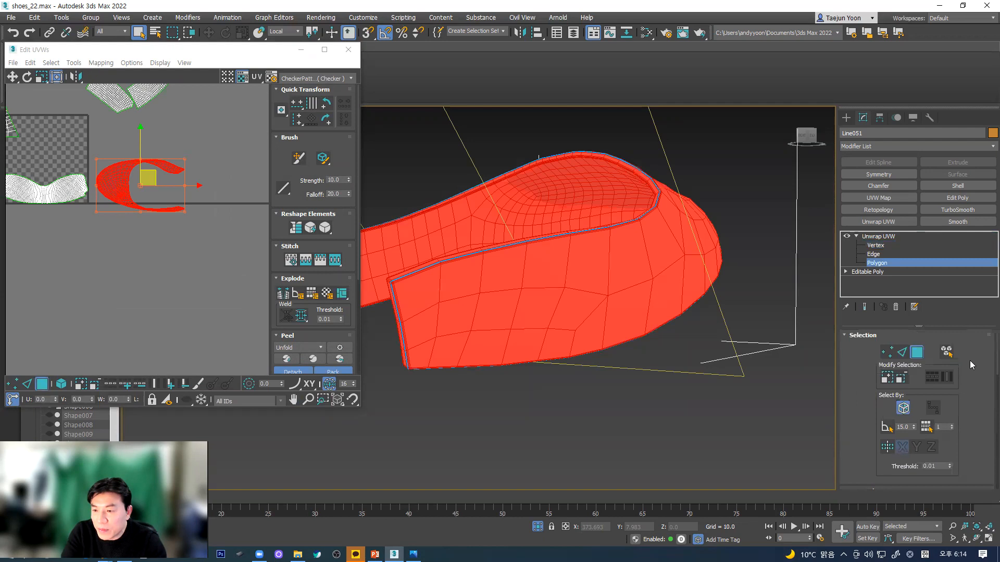
{"action": "left_click", "coordinate": [724, 427]}
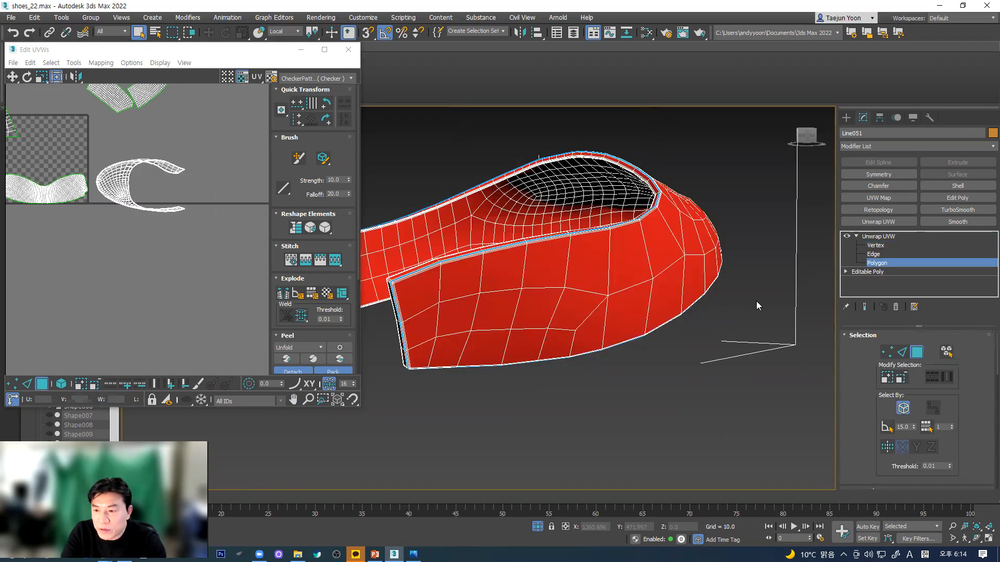
{"action": "left_click", "coordinate": [623, 278]}
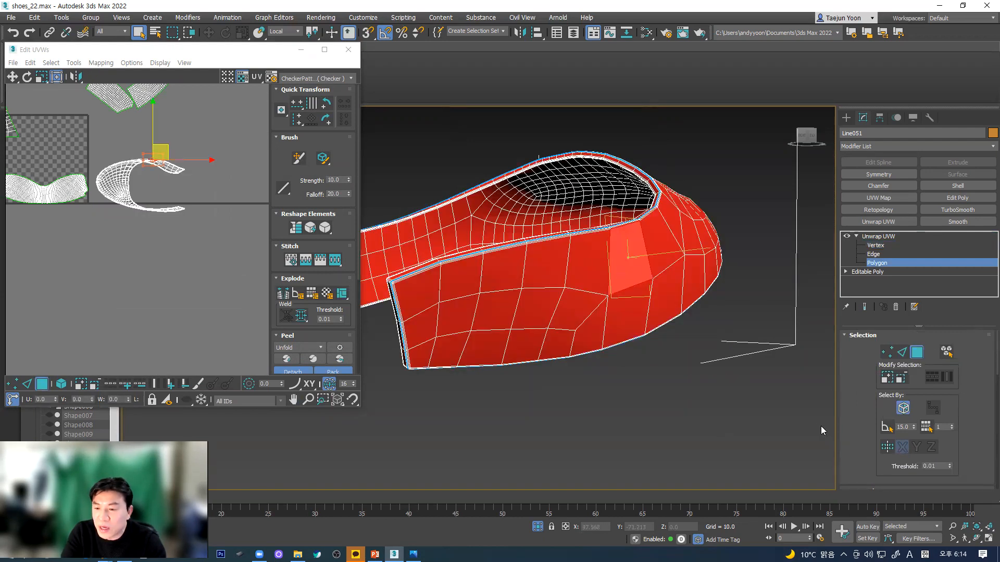
{"action": "scroll", "coordinate": [868, 443], "scroll_direction": "down", "scroll_amount": 5}
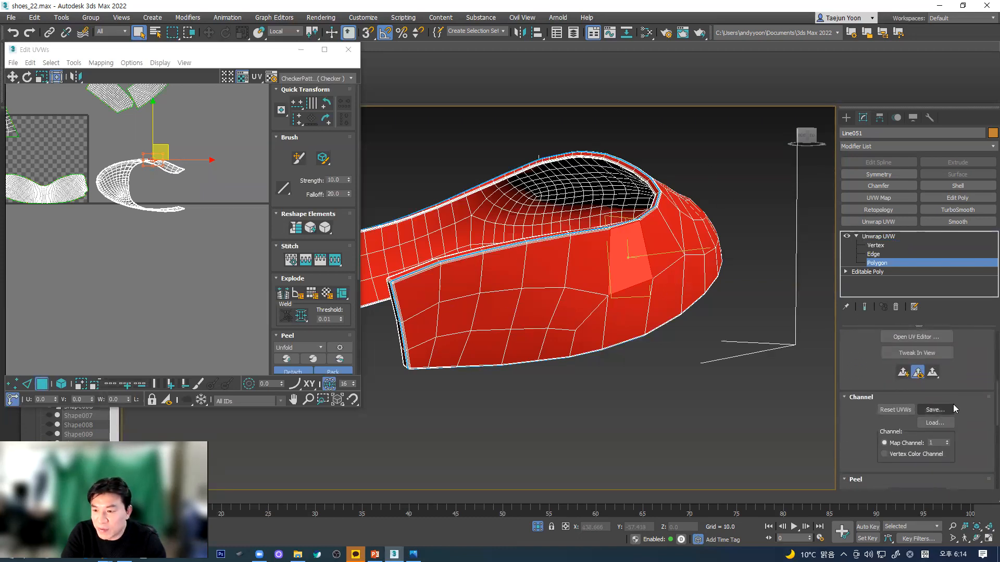
{"action": "scroll", "coordinate": [953, 404], "scroll_direction": "down", "scroll_amount": 3}
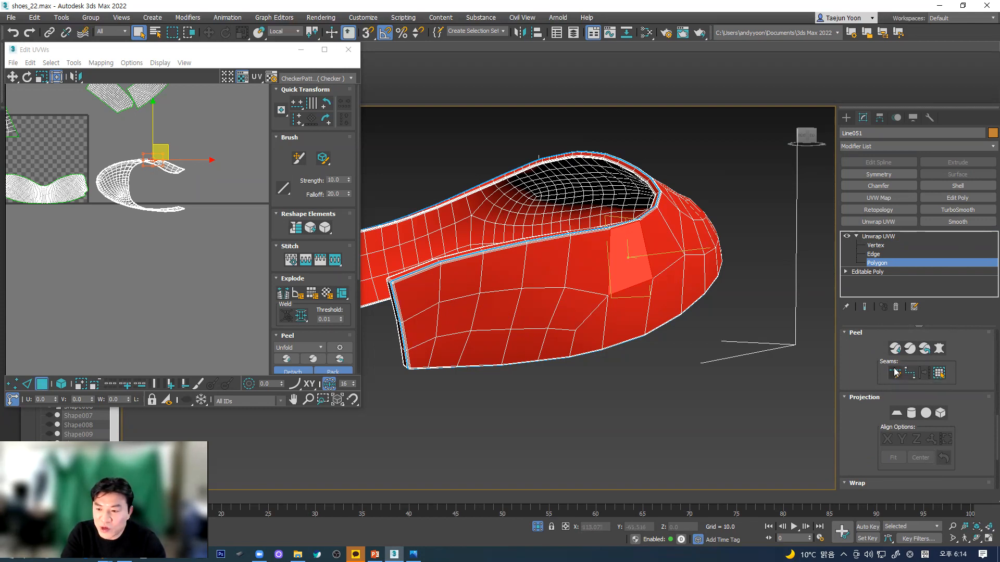
{"action": "left_click", "coordinate": [939, 373]}
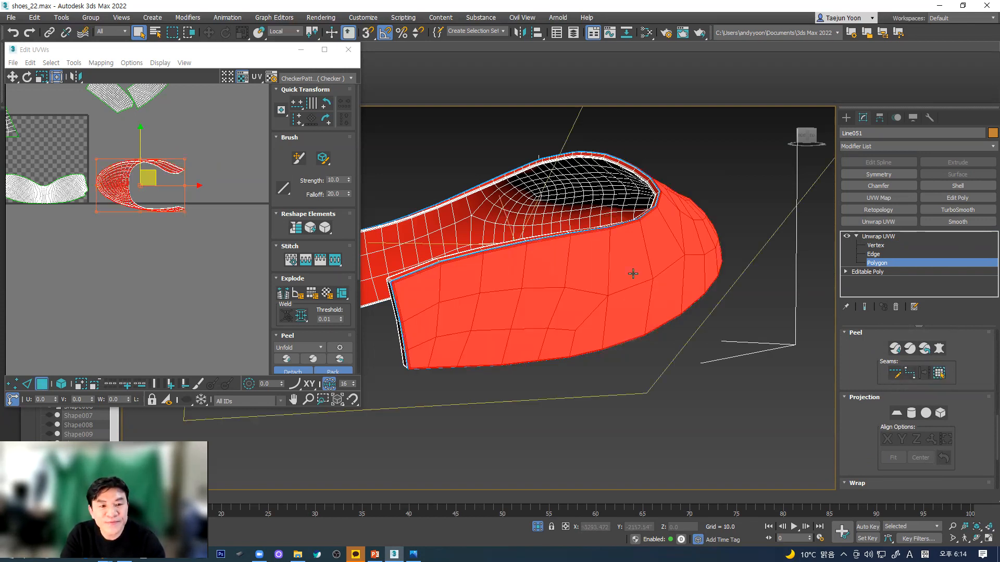
- Quick Peel the toe cap's outer surface and move its shell out of the UV tile into the empty area below left
{"action": "middle_click_drag", "start_coordinate": [183, 183], "coordinate": [188, 174]}
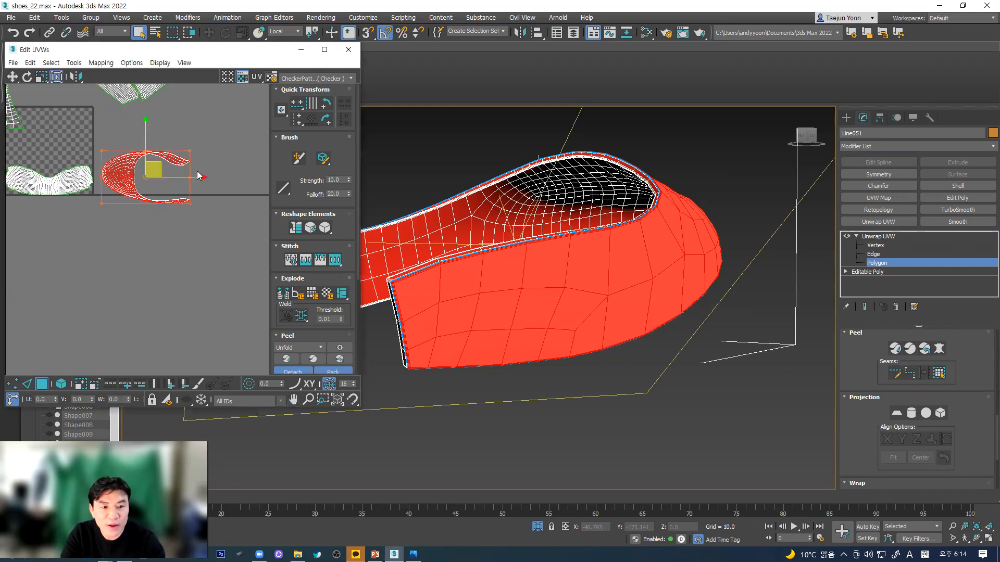
{"action": "left_click", "coordinate": [897, 353]}
{"action": "middle_click_drag", "start_coordinate": [131, 284], "coordinate": [235, 291]}
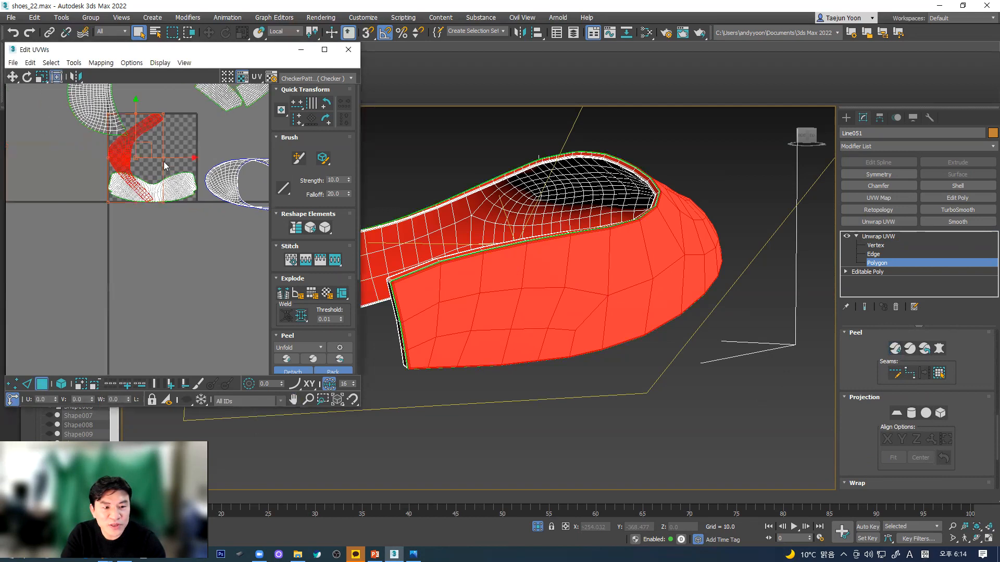
{"action": "left_click_drag", "start_coordinate": [145, 150], "coordinate": [71, 245]}
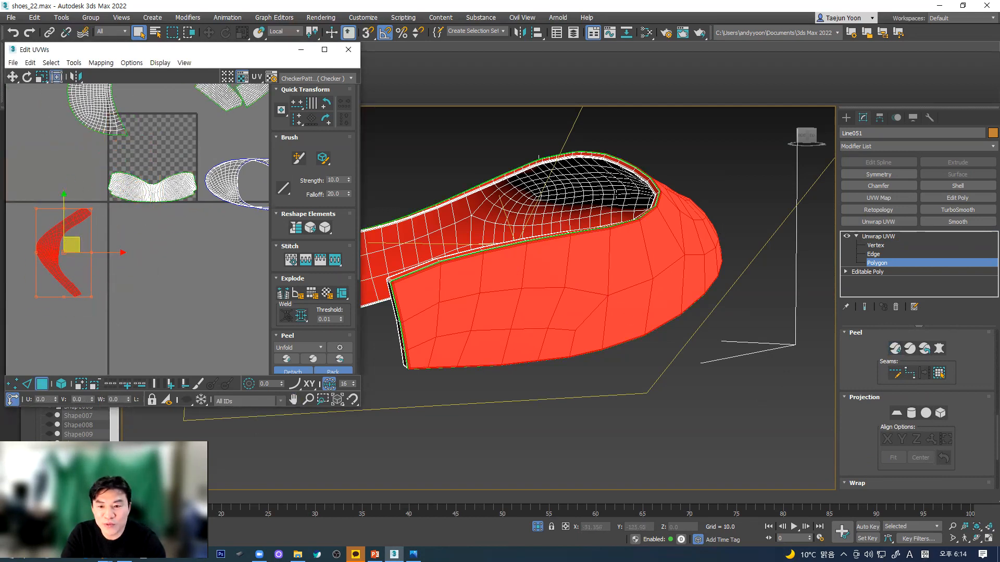
- Quick Peel the toe cap's inner surface, expanded to the seams from one inner polygon, and place its shell below the UV tile
{"action": "left_click", "coordinate": [618, 195]}
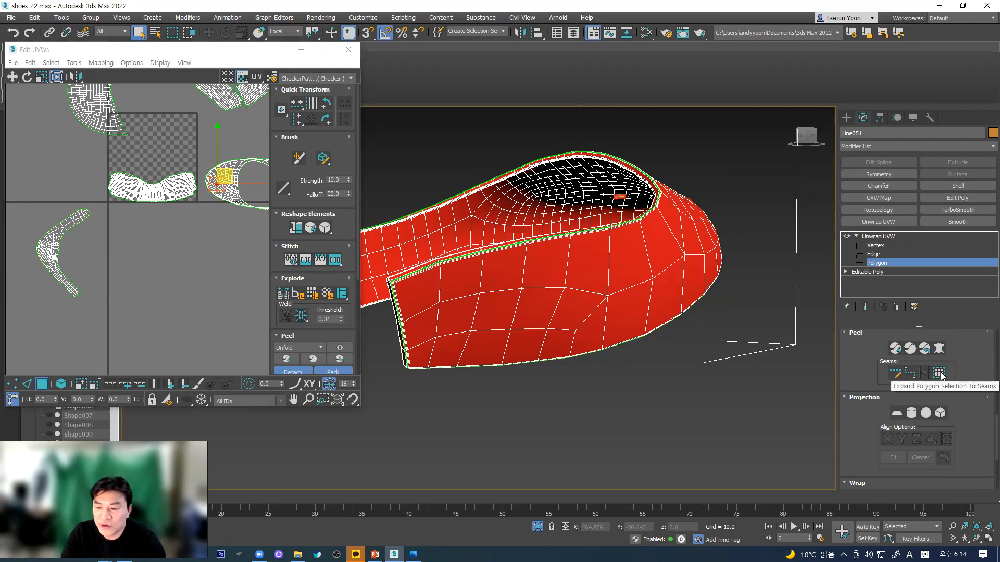
{"action": "left_click", "coordinate": [940, 373]}
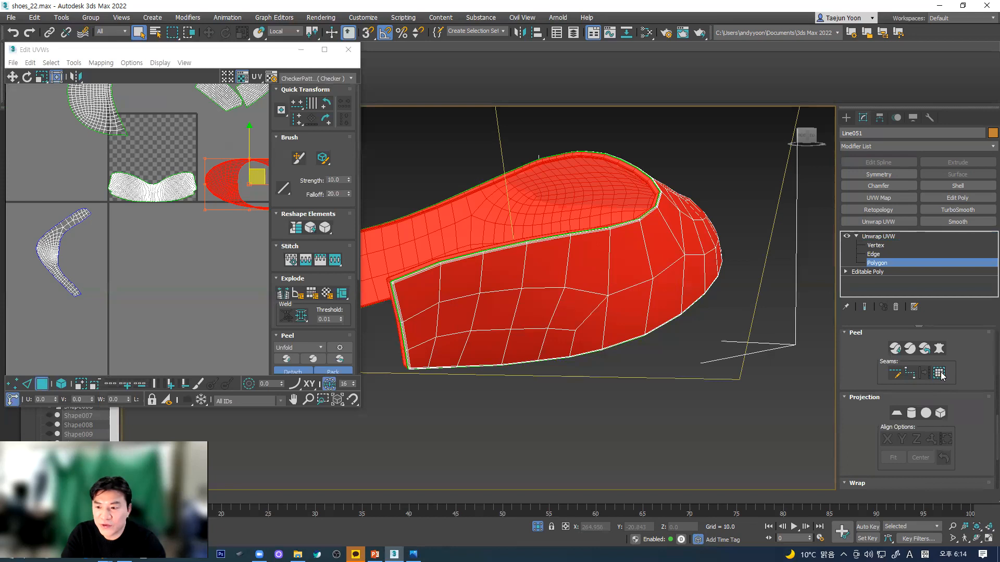
{"action": "left_click", "coordinate": [895, 349]}
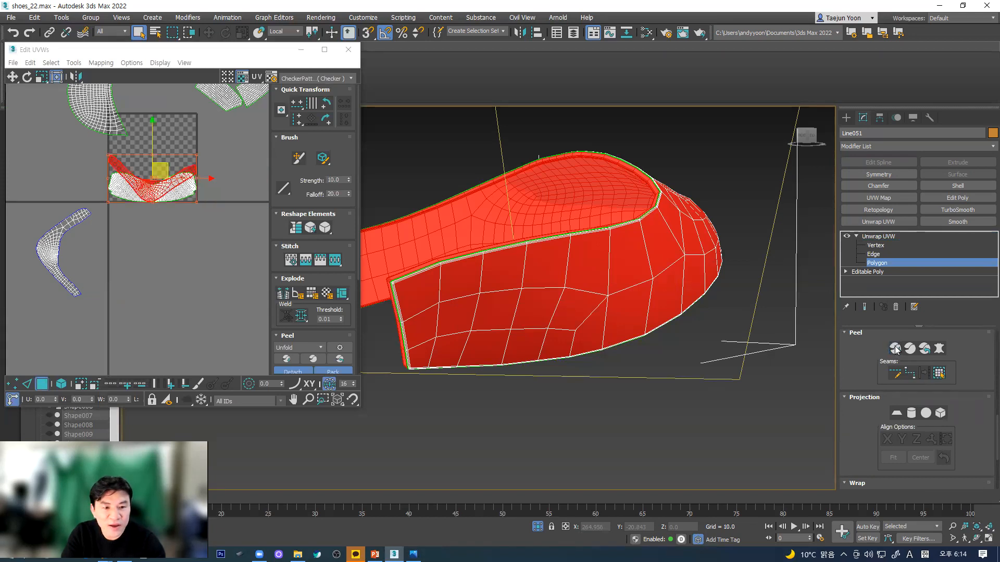
{"action": "left_click_drag", "start_coordinate": [165, 183], "coordinate": [194, 307]}
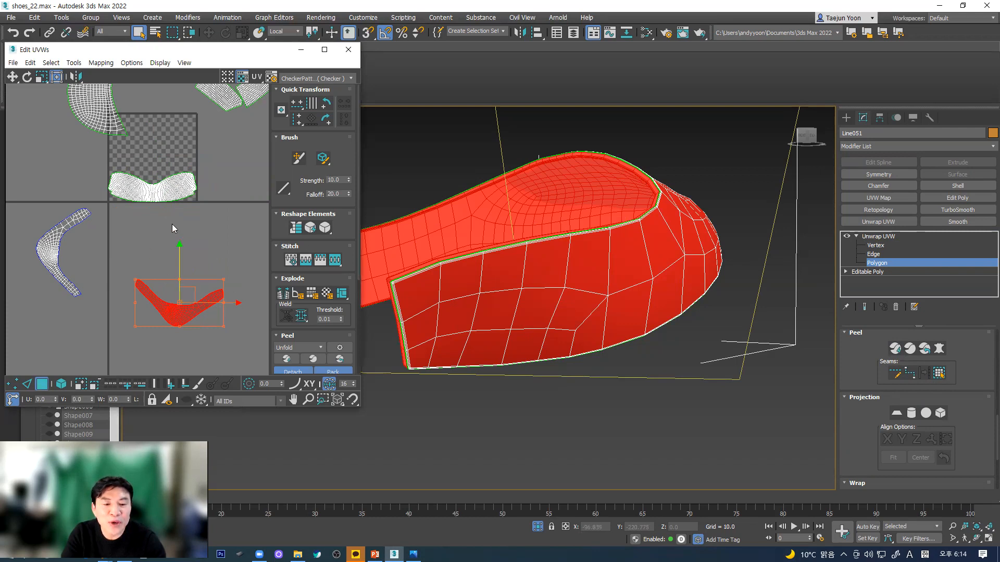
- Scale the toe cap's inner UV shell down to about a fifth of its size
{"action": "left_click", "coordinate": [41, 79]}
{"action": "left_click_drag", "start_coordinate": [179, 313], "coordinate": [190, 388]}
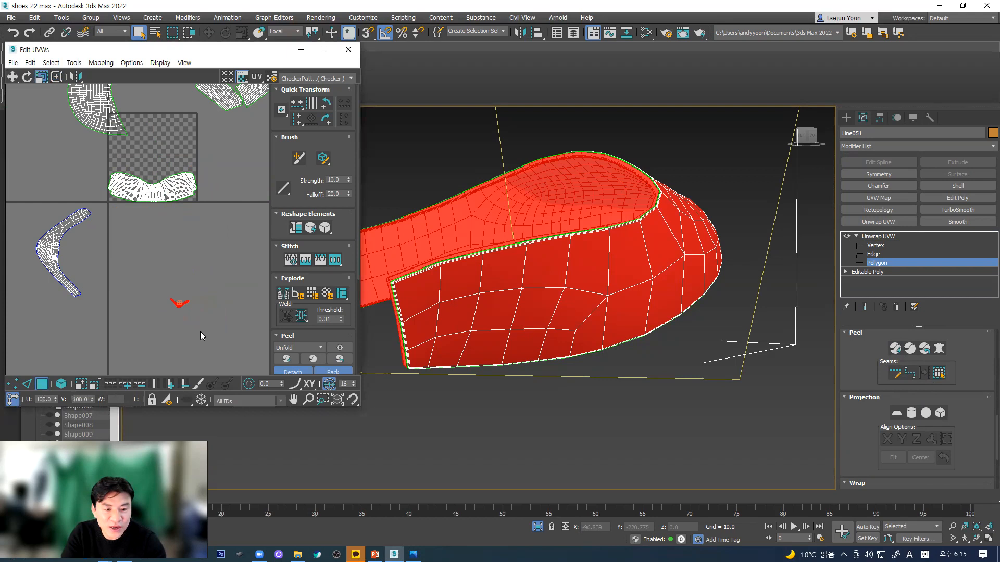
{"action": "left_click", "coordinate": [12, 77]}
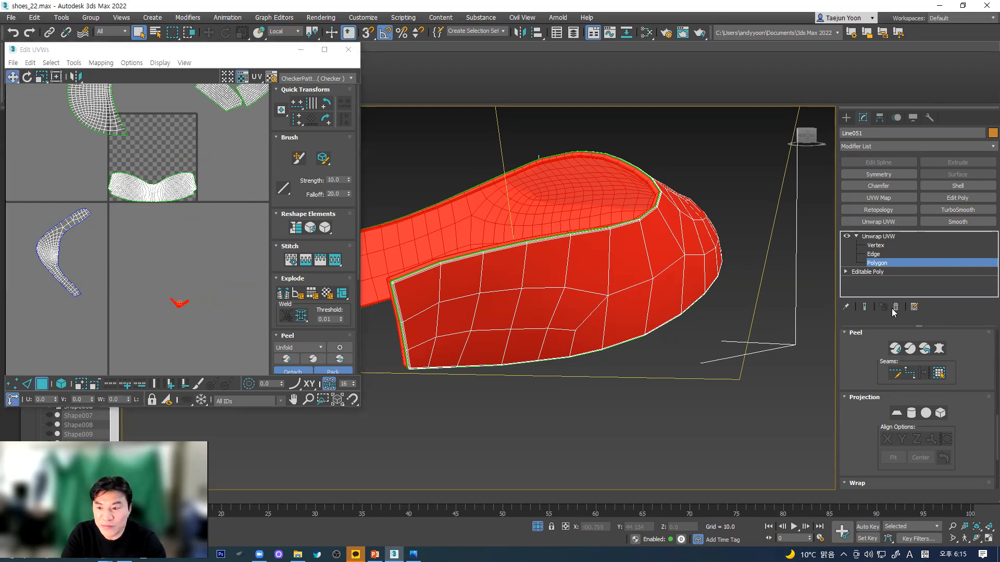
- Select all UV shells as whole elements except the small inner toe cap shell and pack them into the UV tile
{"action": "left_click", "coordinate": [892, 238]}
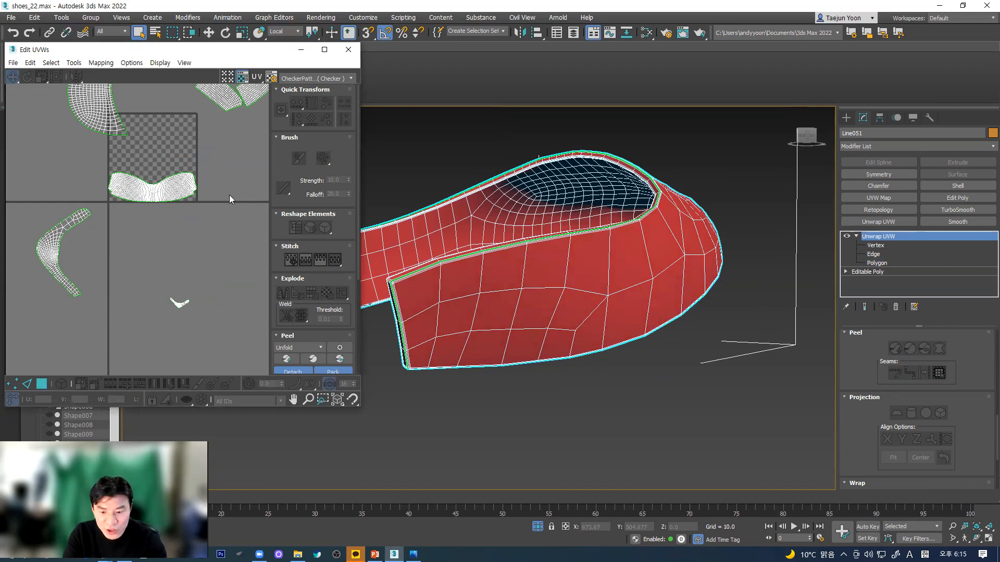
{"action": "scroll", "coordinate": [204, 253], "scroll_direction": "down", "scroll_amount": 5}
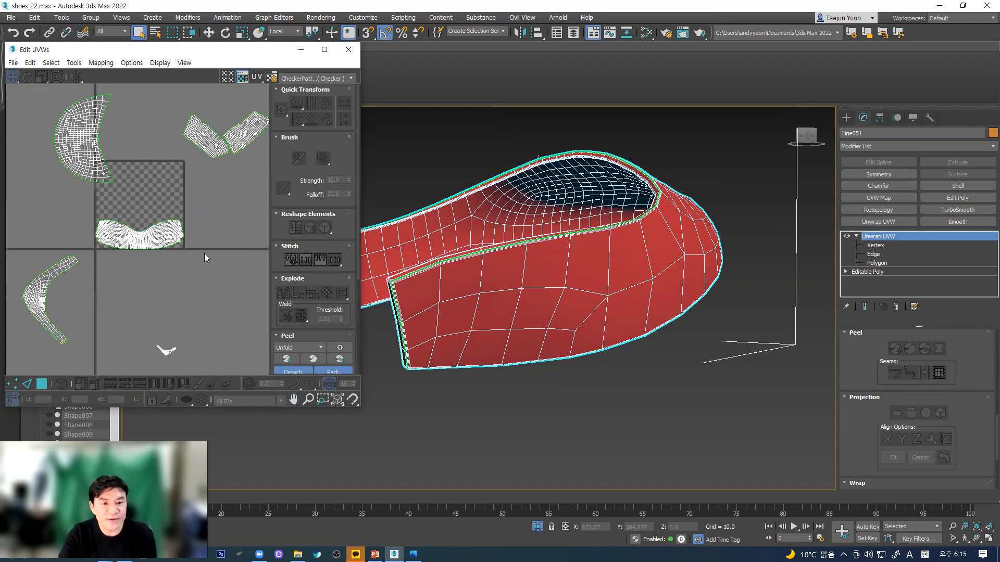
{"action": "scroll", "coordinate": [115, 218], "scroll_direction": "down", "scroll_amount": 1}
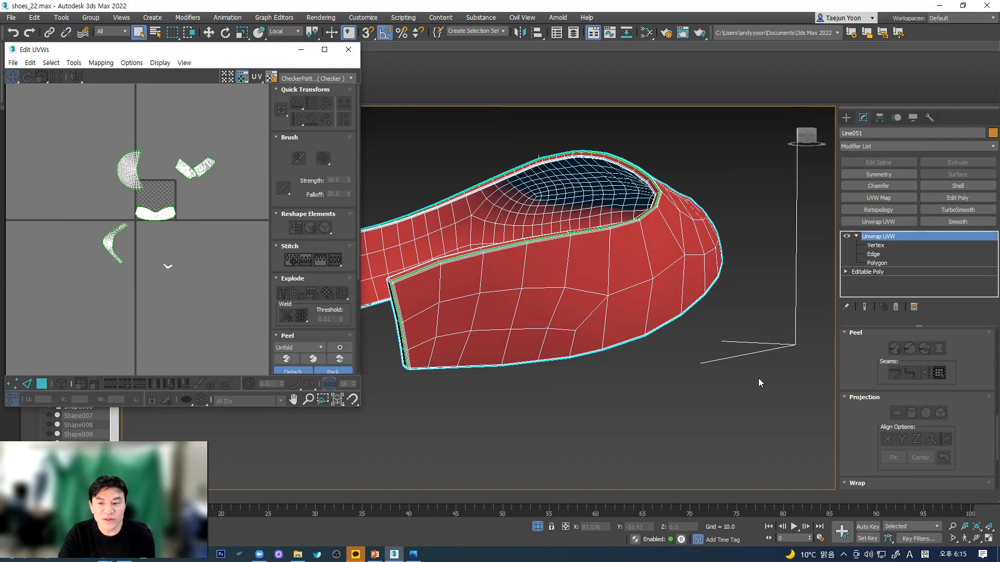
{"action": "left_click", "coordinate": [877, 263]}
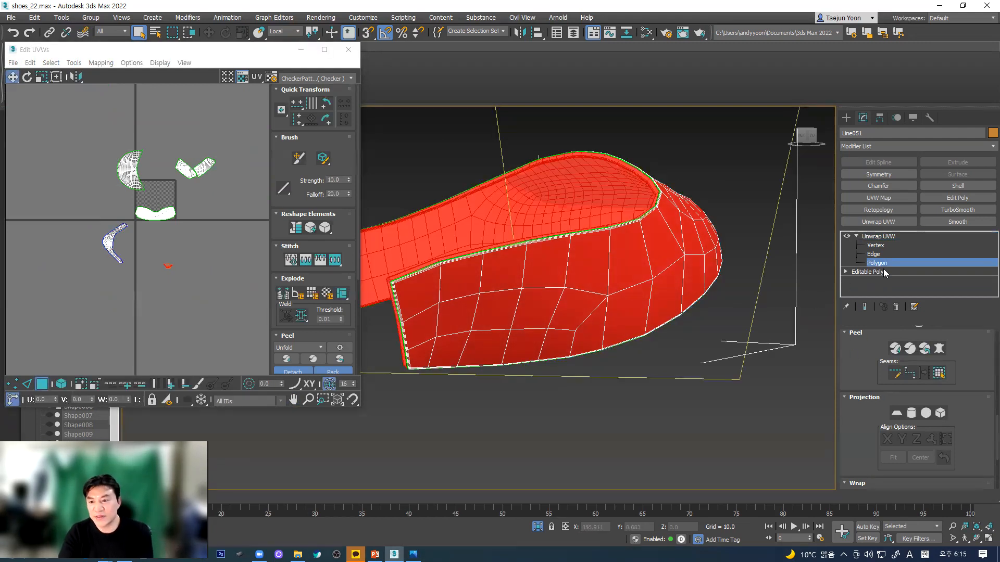
{"action": "left_click_drag", "start_coordinate": [28, 128], "coordinate": [280, 333]}
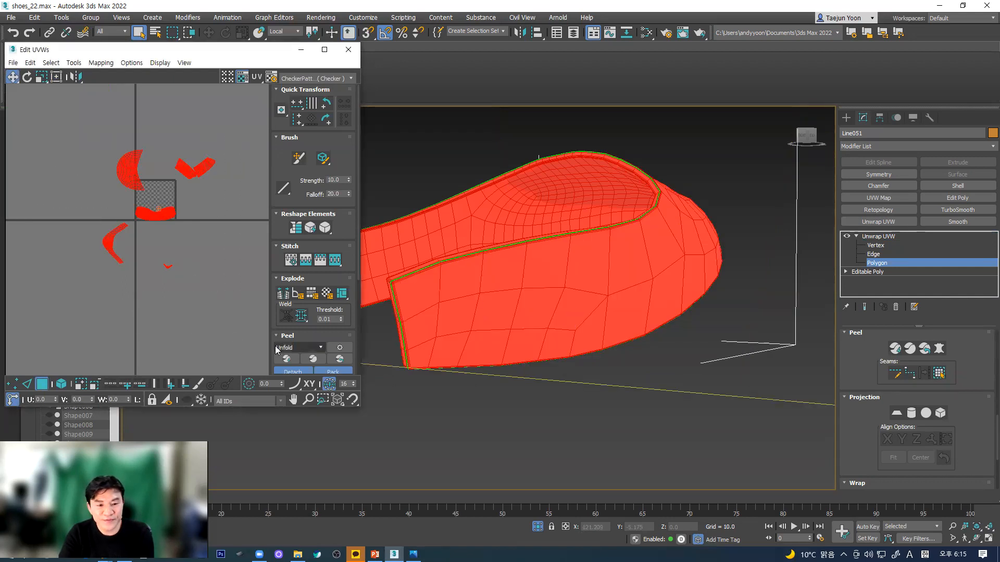
{"action": "left_click_drag", "start_coordinate": [49, 126], "coordinate": [241, 258]}
{"action": "left_click", "coordinate": [61, 383]}
{"action": "left_click_drag", "start_coordinate": [81, 130], "coordinate": [232, 236]}
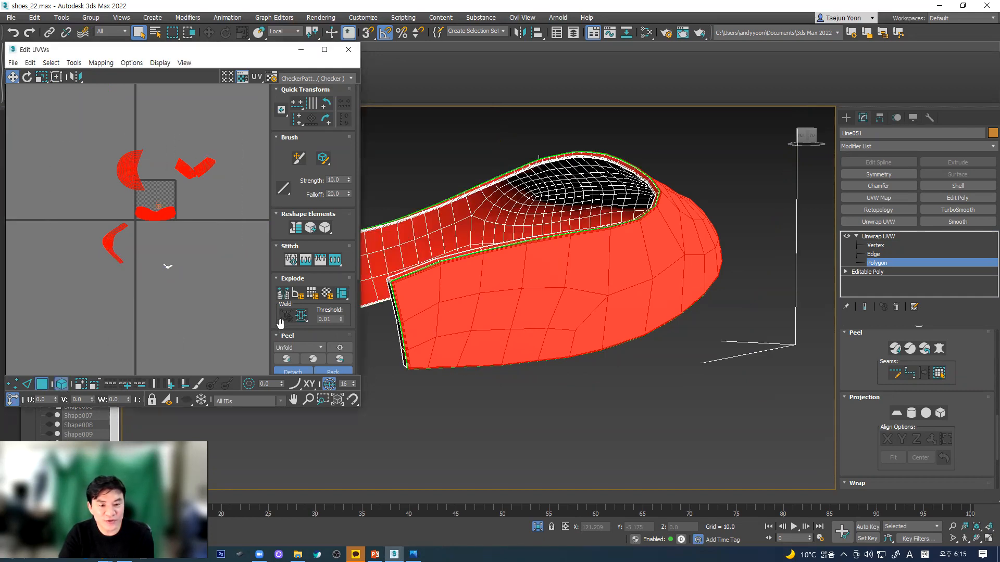
{"action": "left_click_drag", "start_coordinate": [278, 312], "coordinate": [271, 172]}
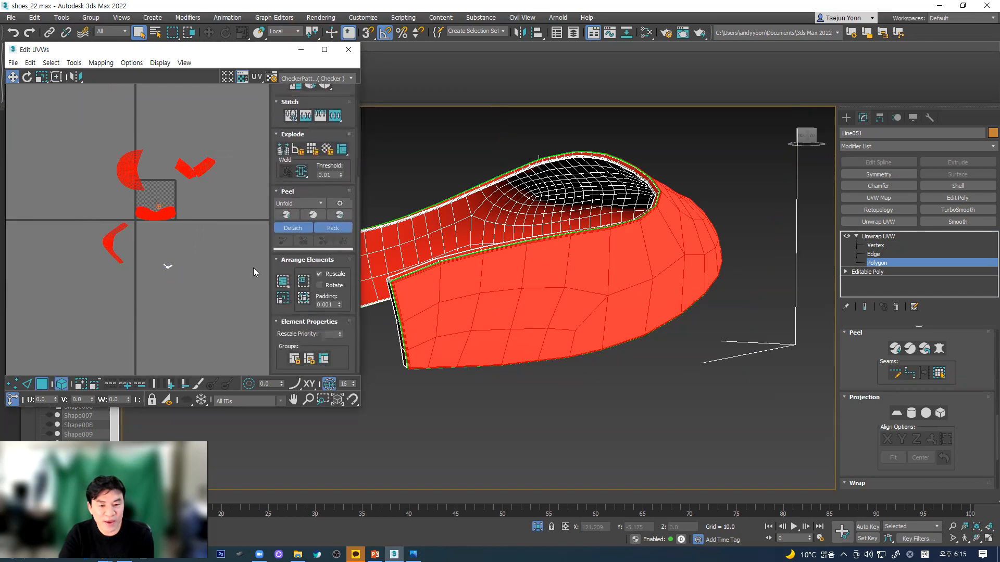
{"action": "left_click", "coordinate": [283, 281]}
{"action": "scroll", "coordinate": [171, 209], "scroll_direction": "up", "scroll_amount": 8}
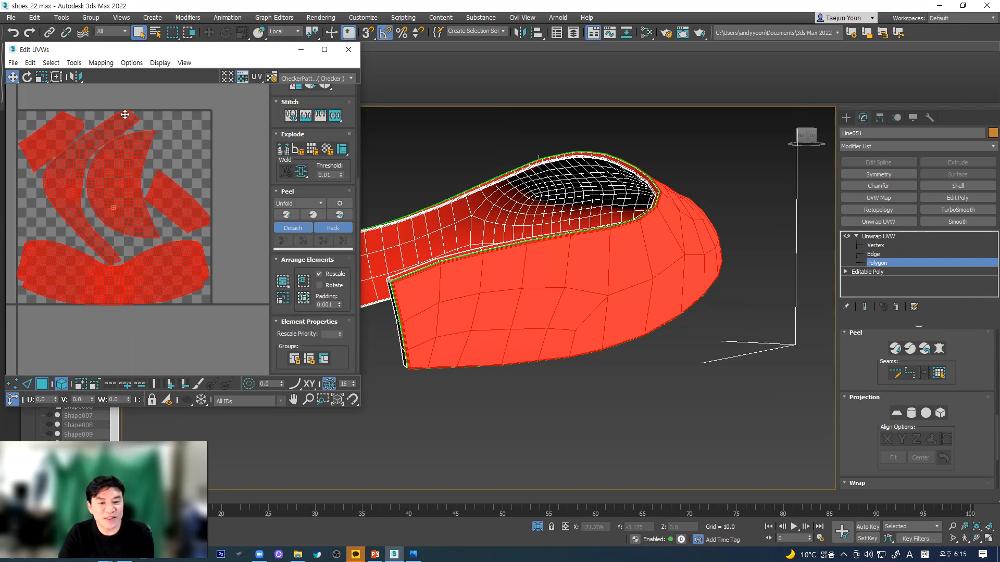
- Try the other arrange options on the UV shells and undo the resulting repack that enlarges the small inner shell
{"action": "left_click", "coordinate": [301, 283]}
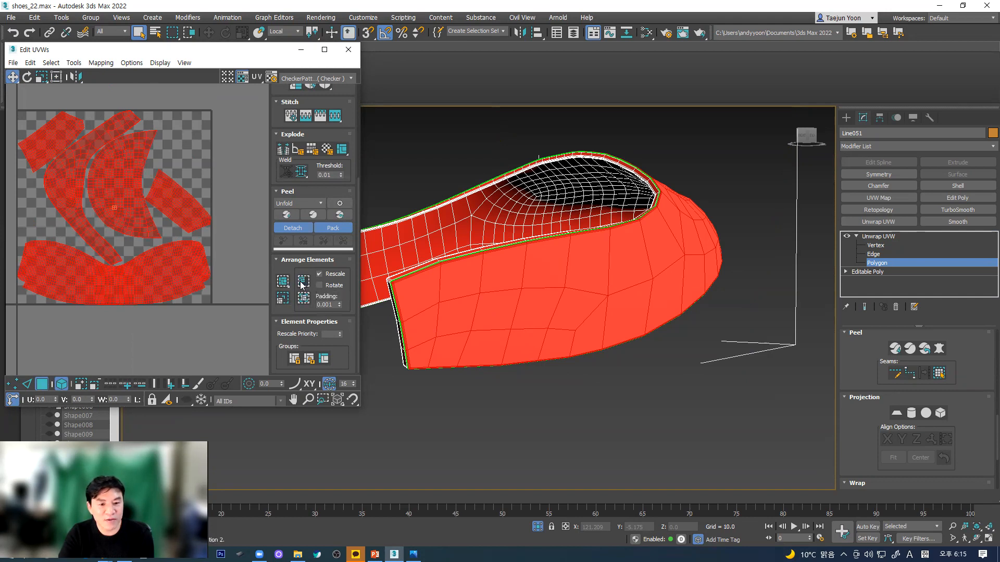
{"action": "left_click", "coordinate": [304, 299]}
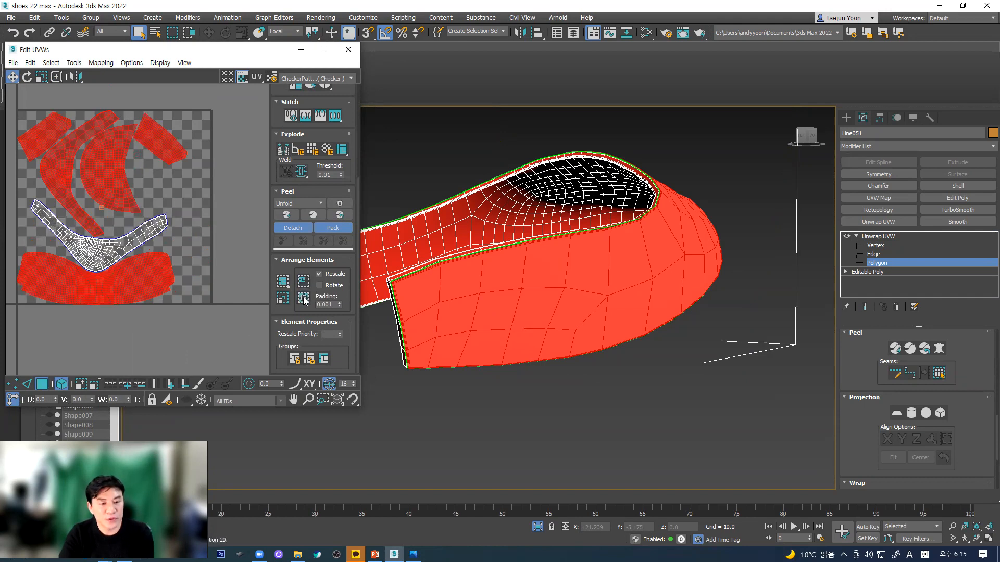
{"action": "left_click", "coordinate": [305, 283]}
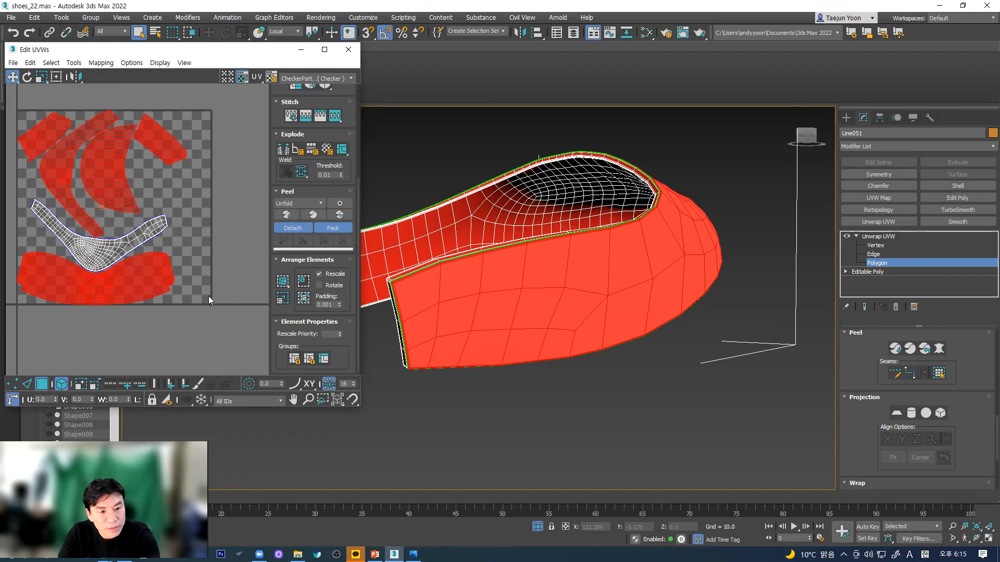
{"action": "scroll", "coordinate": [209, 296], "scroll_direction": "down", "scroll_amount": 4}
{"action": "middle_click_drag", "start_coordinate": [194, 301], "coordinate": [163, 260]}
{"action": "key", "text": "ctrl+z"}
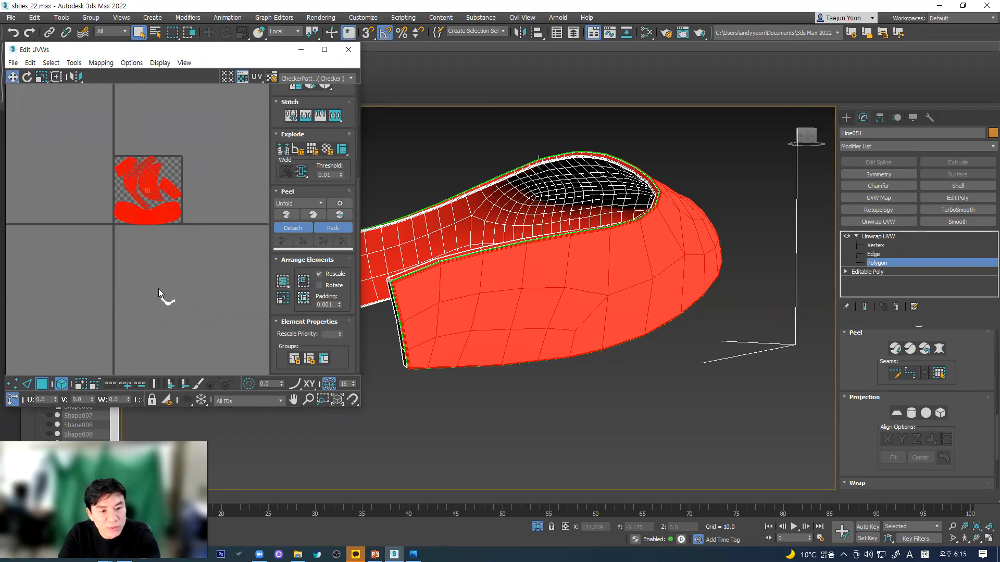
- Move the small inner toe cap shell up into the UV tile beside the packed shells
{"action": "middle_click_drag", "start_coordinate": [156, 303], "coordinate": [156, 277]}
{"action": "scroll", "coordinate": [157, 284], "scroll_direction": "up", "scroll_amount": 3}
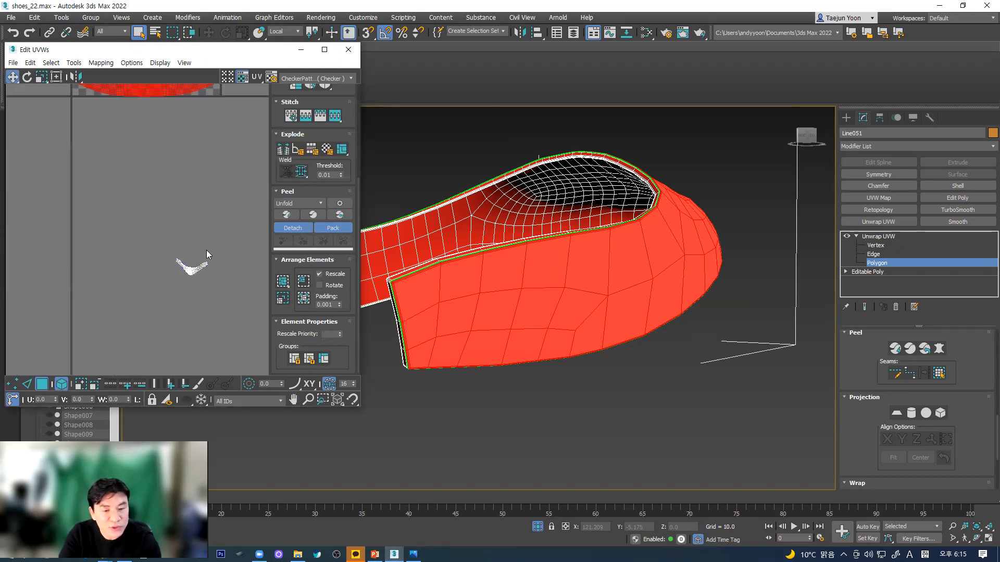
{"action": "middle_click_drag", "start_coordinate": [197, 247], "coordinate": [174, 330]}
{"action": "scroll", "coordinate": [174, 330], "scroll_direction": "down", "scroll_amount": 1}
{"action": "left_click_drag", "start_coordinate": [134, 321], "coordinate": [99, 185]}
- Rotate the small inner toe cap shell to fit the gap above the wide lower shell and clear the selection
{"action": "scroll", "coordinate": [97, 166], "scroll_direction": "up", "scroll_amount": 5}
{"action": "middle_click_drag", "start_coordinate": [98, 185], "coordinate": [207, 174]}
{"action": "left_click", "coordinate": [27, 77]}
{"action": "left_click_drag", "start_coordinate": [173, 169], "coordinate": [155, 194]}
{"action": "left_click", "coordinate": [12, 78]}
{"action": "scroll", "coordinate": [167, 202], "scroll_direction": "down", "scroll_amount": 6}
{"action": "middle_click_drag", "start_coordinate": [144, 214], "coordinate": [104, 234]}
{"action": "left_click", "coordinate": [201, 321]}
{"action": "middle_click_drag", "start_coordinate": [144, 189], "coordinate": [102, 204]}
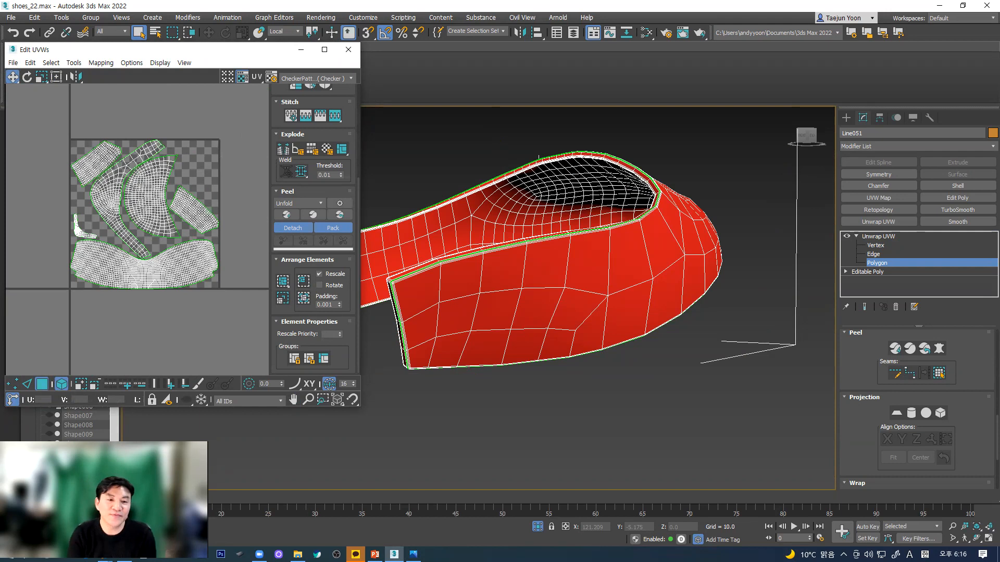
- Display the checker pattern on the model, inspect it across the toe cap and other boot panels, and close the UV editor
{"action": "left_click", "coordinate": [298, 78]}
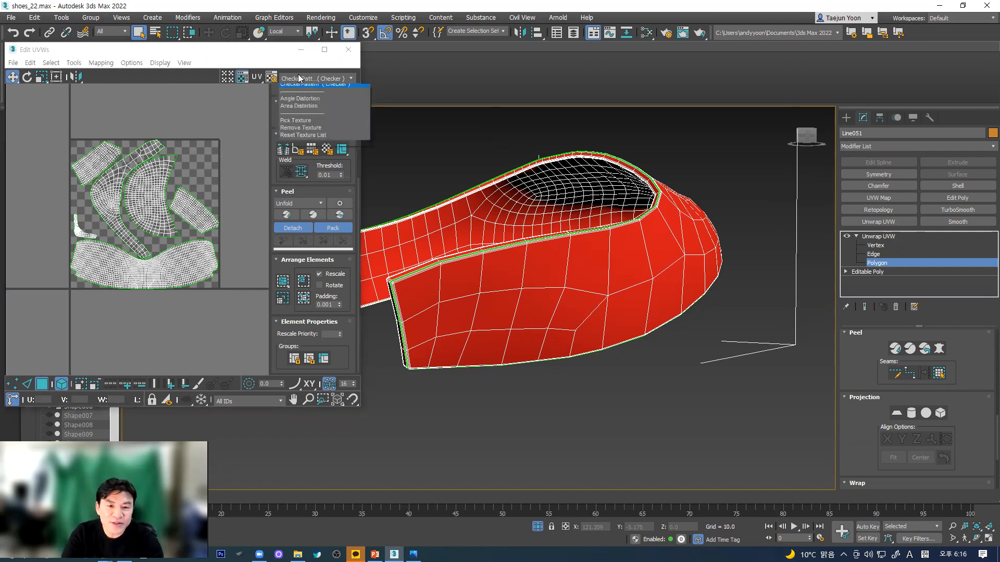
{"action": "left_click", "coordinate": [302, 100]}
{"action": "scroll", "coordinate": [563, 255], "scroll_direction": "up", "scroll_amount": 5}
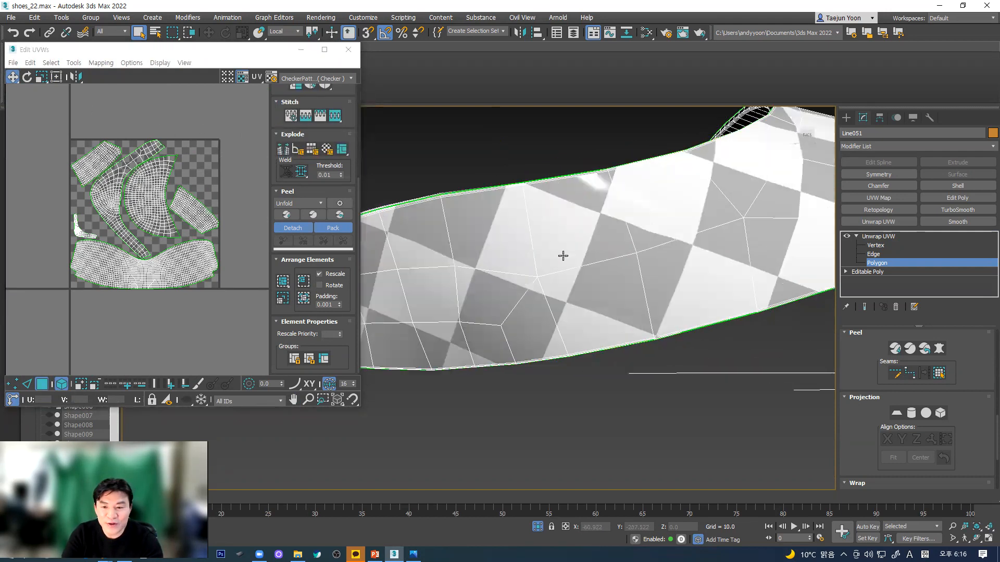
{"action": "scroll", "coordinate": [573, 271], "scroll_direction": "down", "scroll_amount": 10}
{"action": "middle_click_drag", "start_coordinate": [520, 301], "coordinate": [374, 251], "text": "alt"}
{"action": "scroll", "coordinate": [545, 264], "scroll_direction": "up", "scroll_amount": 5}
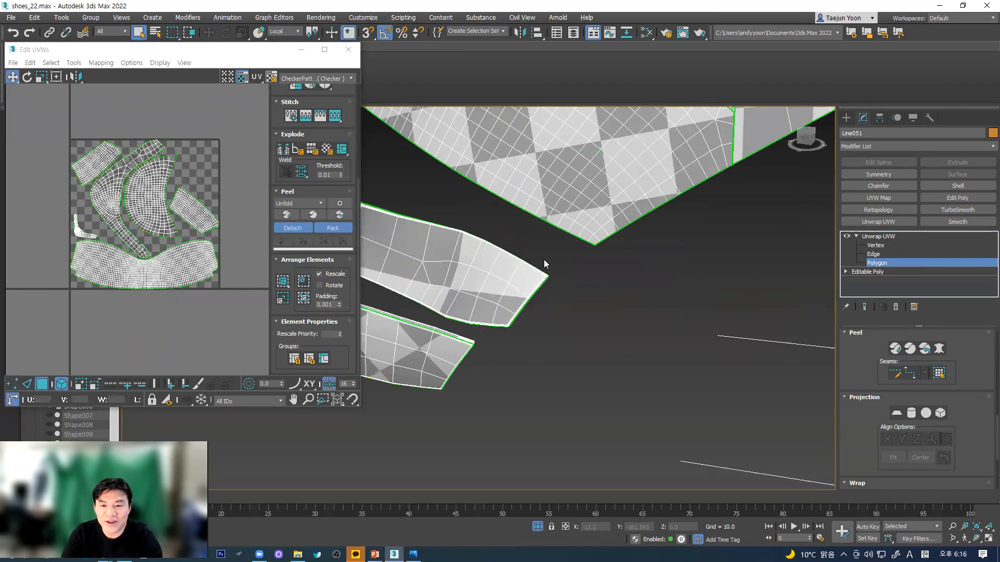
{"action": "scroll", "coordinate": [545, 264], "scroll_direction": "down", "scroll_amount": 6}
{"action": "middle_click_drag", "start_coordinate": [642, 236], "coordinate": [621, 239], "text": "alt"}
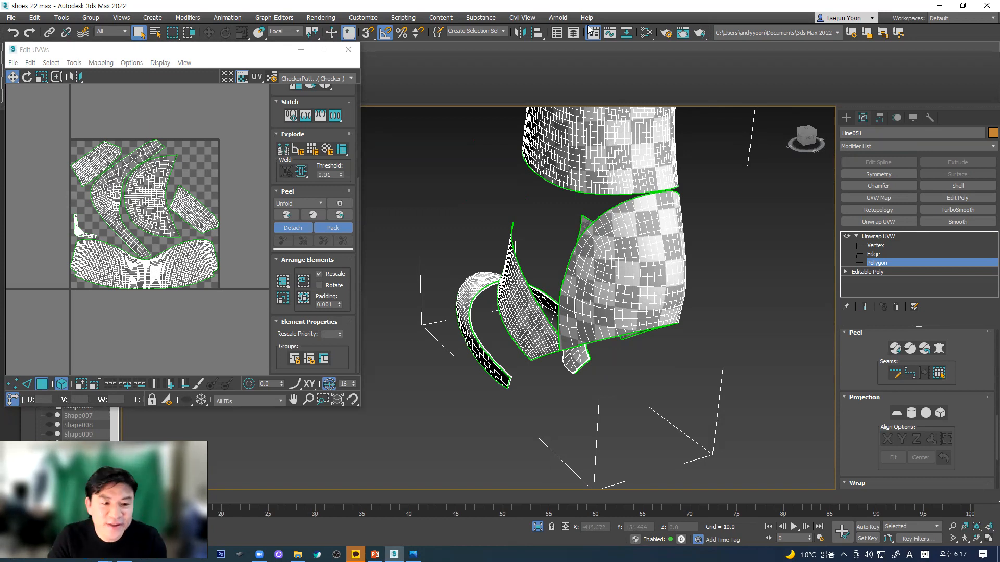
{"action": "left_click", "coordinate": [348, 50]}
{"action": "middle_click_drag", "start_coordinate": [476, 380], "coordinate": [535, 304], "text": "alt"}
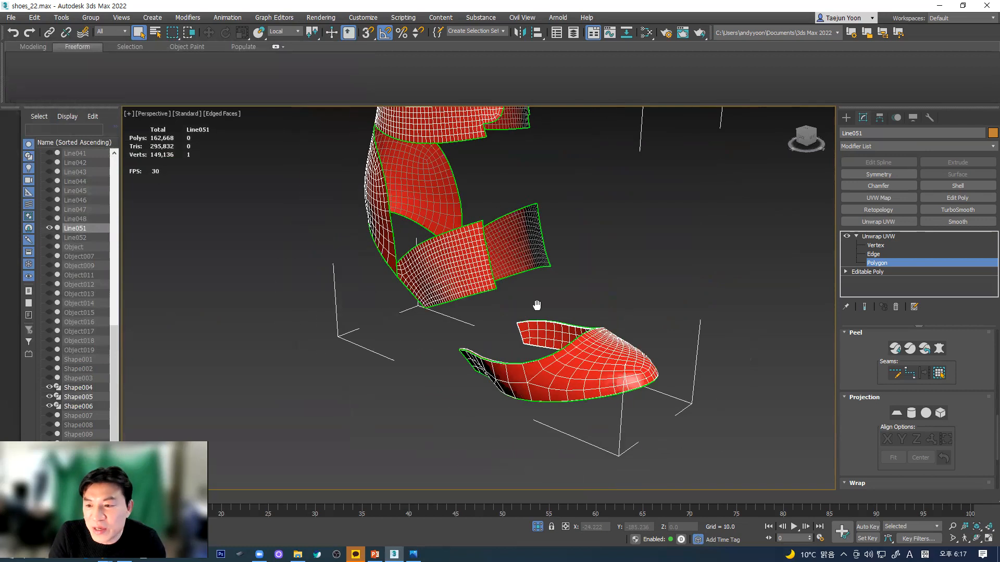
- Leave polygon editing of the unwrap, unhide all objects in the scene and clear the selection
{"action": "left_click", "coordinate": [893, 237]}
{"action": "middle_click_drag", "start_coordinate": [636, 281], "coordinate": [608, 285]}
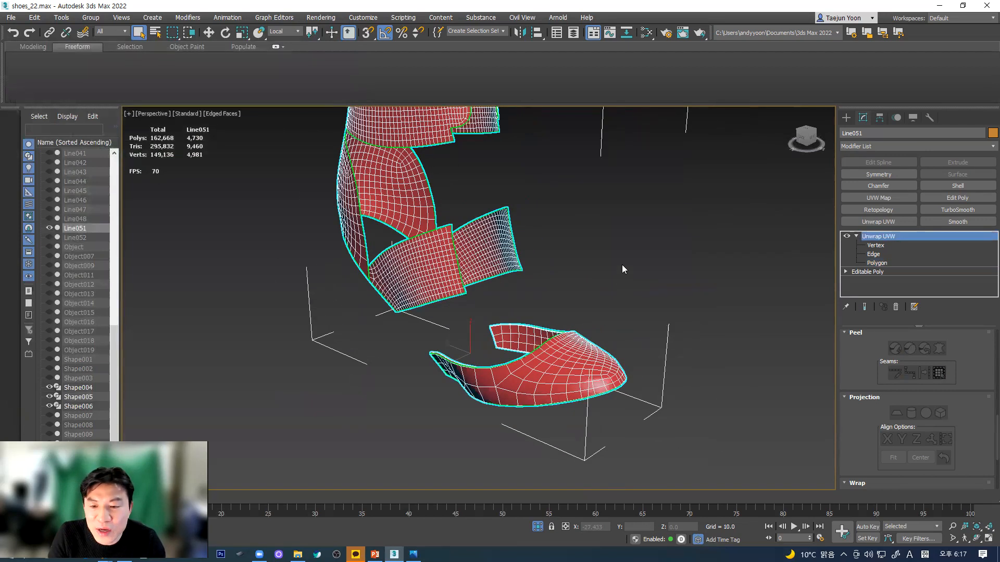
{"action": "right_click", "coordinate": [622, 265]}
{"action": "left_click", "coordinate": [648, 211]}
{"action": "middle_click_drag", "start_coordinate": [562, 330], "coordinate": [424, 286], "text": "alt"}
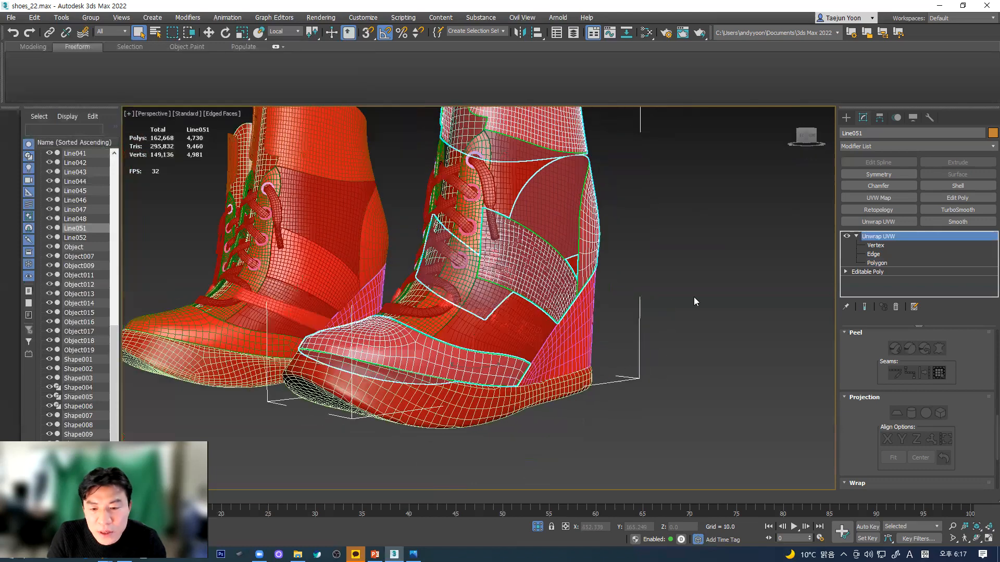
{"action": "left_click", "coordinate": [694, 298]}
- Attach the boot's tongue to the side panel object that wraps the mid-foot, finish attaching and clear the selection
{"action": "left_click", "coordinate": [549, 217]}
{"action": "middle_click_drag", "start_coordinate": [549, 217], "coordinate": [627, 321], "text": "alt"}
{"action": "middle_click_drag", "start_coordinate": [571, 252], "coordinate": [595, 292]}
{"action": "left_click", "coordinate": [510, 209]}
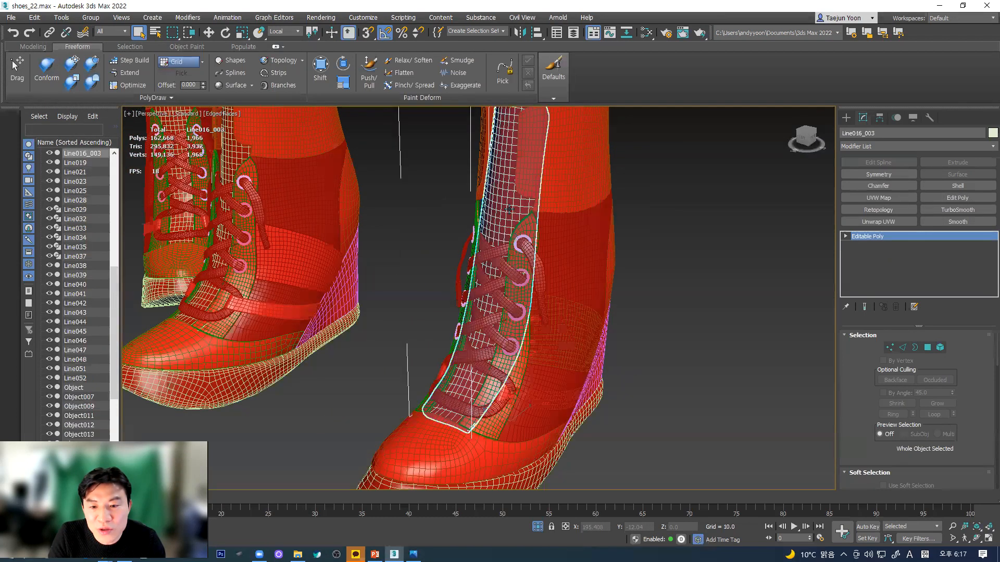
{"action": "left_click", "coordinate": [579, 225]}
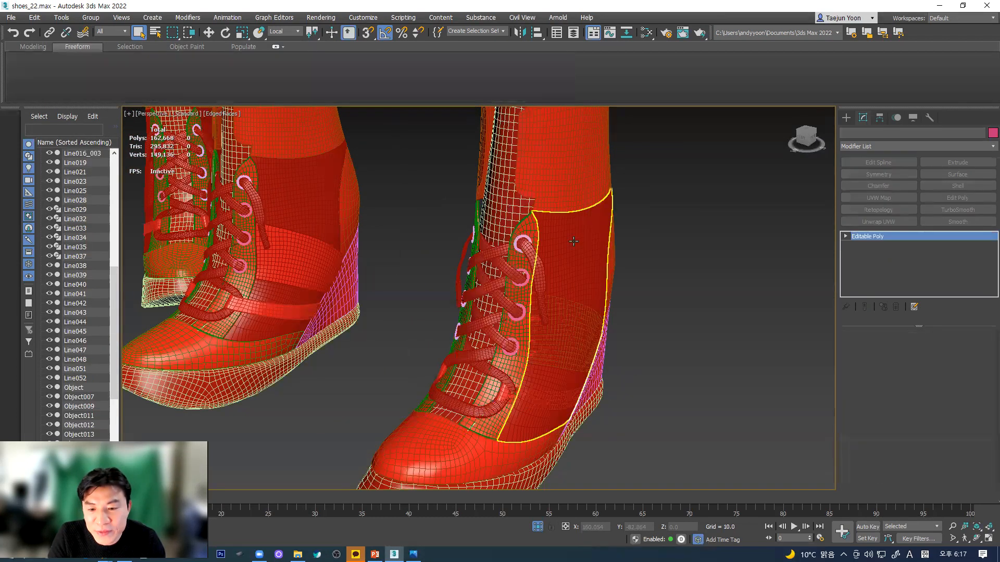
{"action": "left_click", "coordinate": [506, 206]}
{"action": "mouse_move", "coordinate": [518, 242]}
{"action": "middle_mouse_down", "text": "alt"}
{"action": "mouse_move", "coordinate": [487, 321]}
{"action": "mouse_move", "coordinate": [529, 242]}
{"action": "middle_mouse_up", "text": "alt"}
{"action": "left_click", "coordinate": [579, 253]}
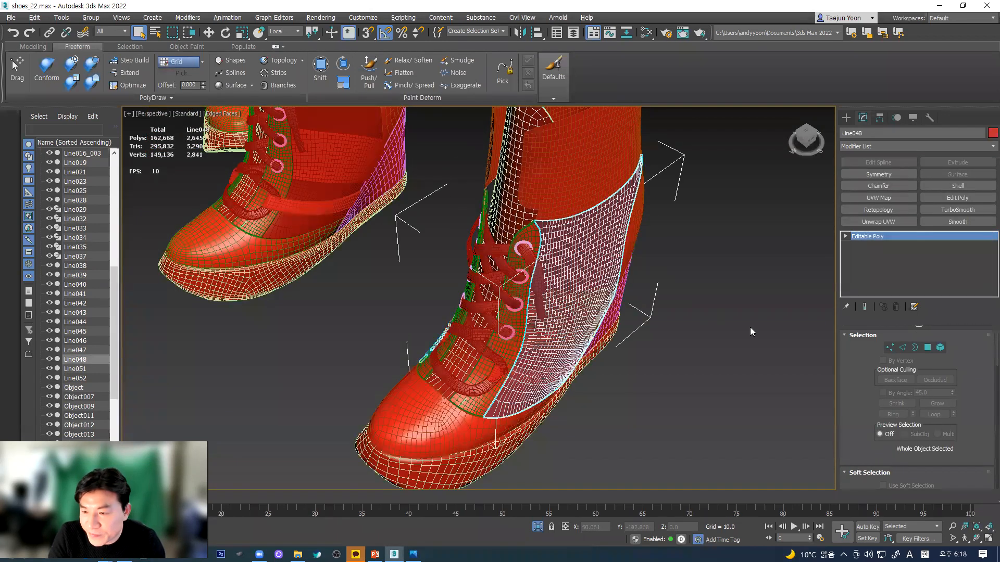
{"action": "scroll", "coordinate": [870, 424], "scroll_direction": "down", "scroll_amount": 5}
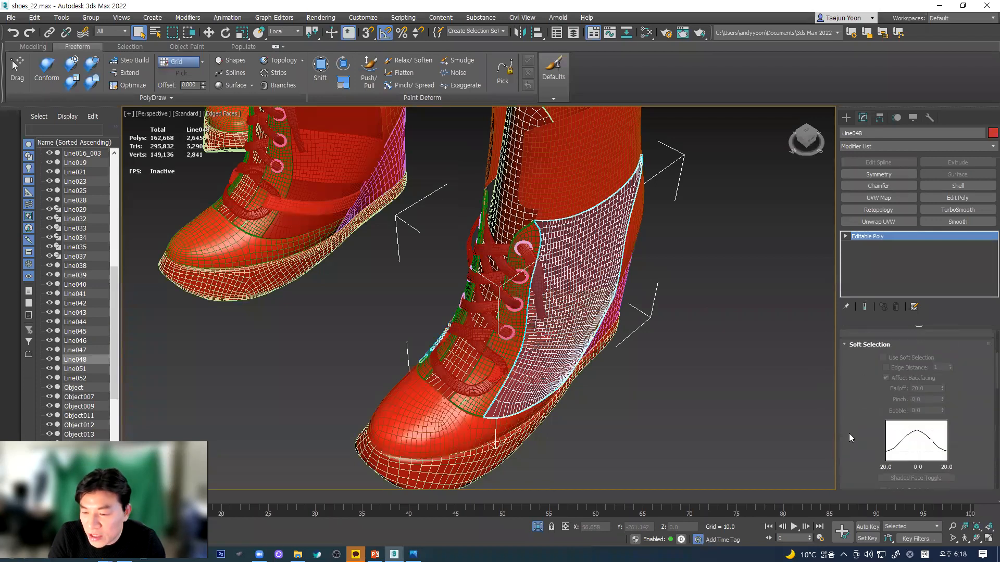
{"action": "scroll", "coordinate": [849, 433], "scroll_direction": "down", "scroll_amount": 8}
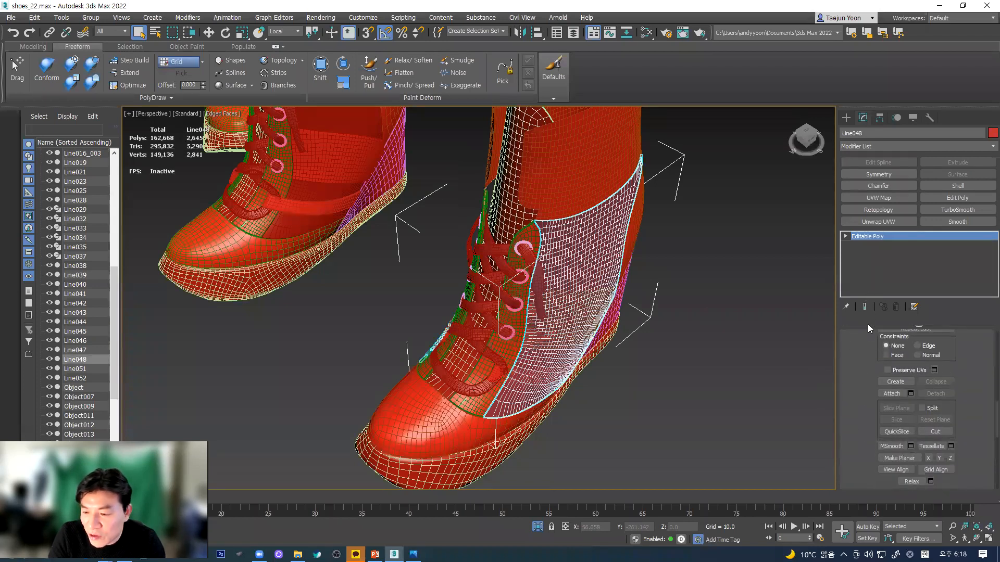
{"action": "left_click", "coordinate": [883, 394]}
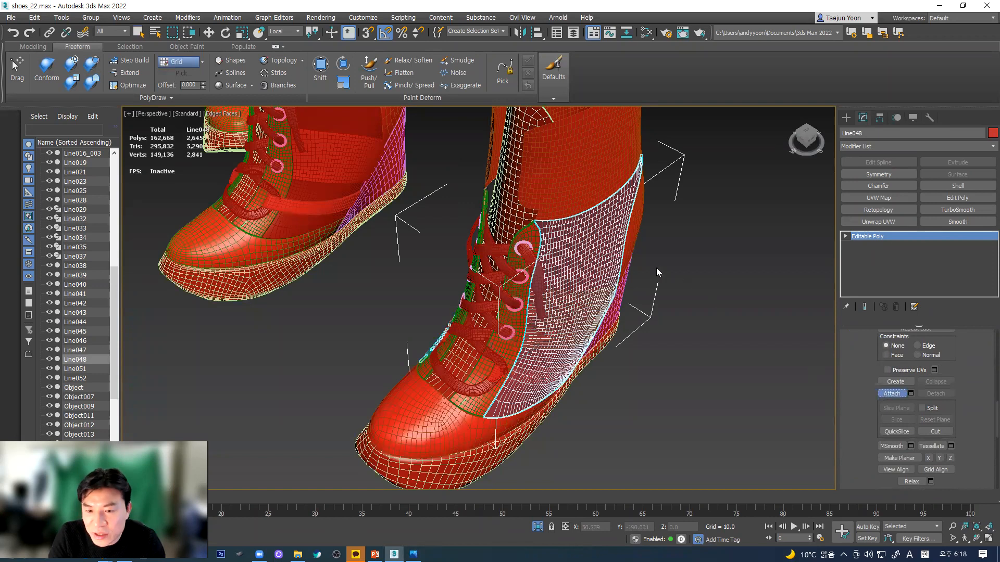
{"action": "left_click", "coordinate": [519, 212]}
{"action": "key", "text": "w"}
{"action": "left_click", "coordinate": [759, 286]}
- Examine the eyelet panels, toe cap object and side straps around the front boot to tell the separate objects apart
{"action": "left_click", "coordinate": [534, 241]}
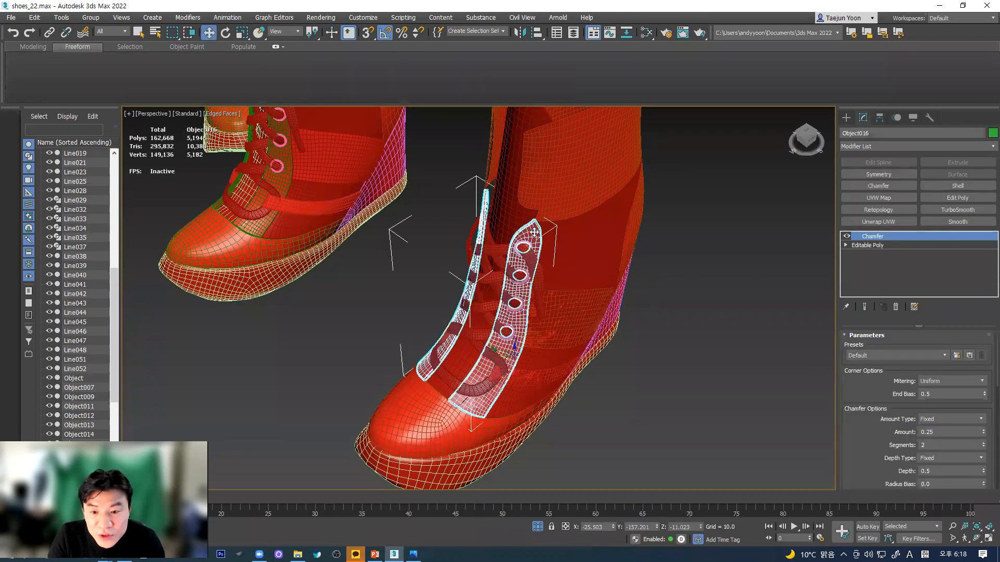
{"action": "left_click", "coordinate": [617, 244]}
{"action": "left_click", "coordinate": [587, 295]}
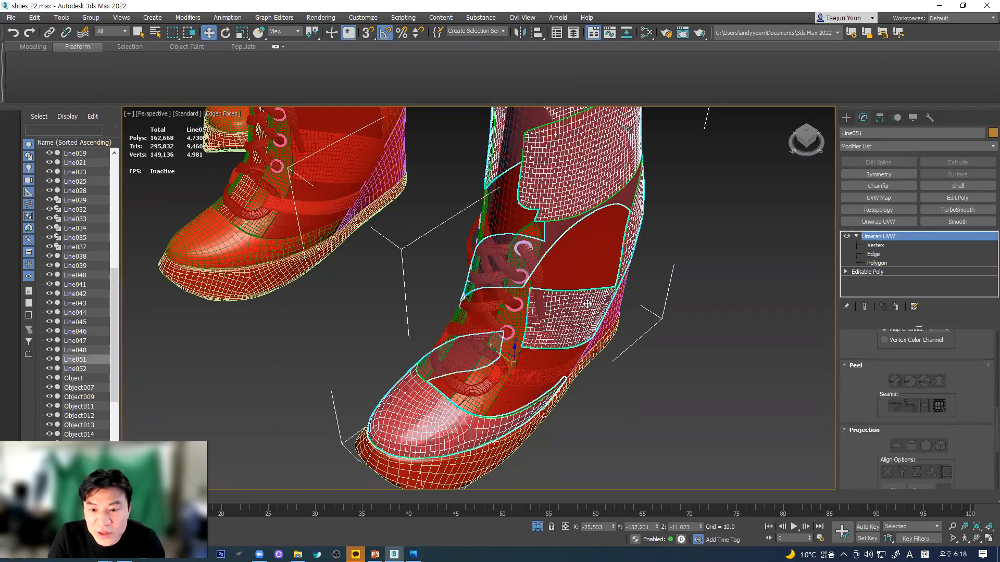
{"action": "middle_click_drag", "start_coordinate": [577, 395], "coordinate": [571, 385], "text": "alt"}
{"action": "left_click", "coordinate": [683, 397]}
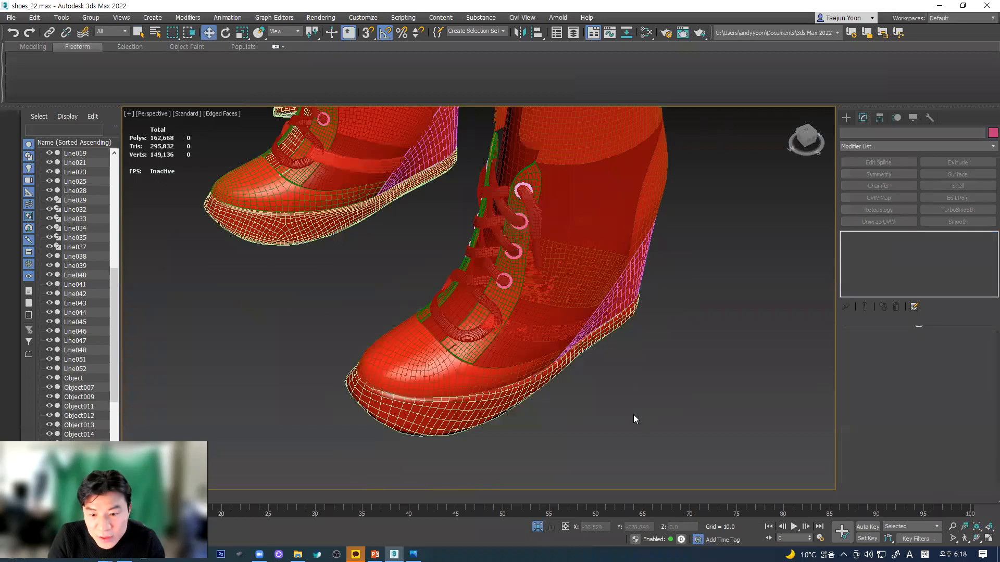
{"action": "left_click", "coordinate": [486, 375]}
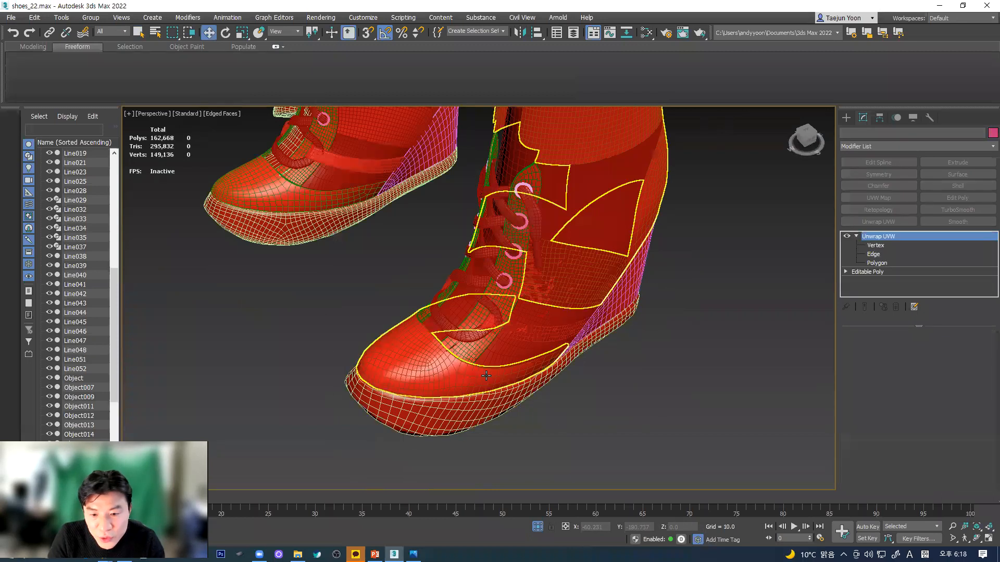
{"action": "left_click", "coordinate": [649, 388]}
{"action": "left_click", "coordinate": [518, 376]}
{"action": "left_click", "coordinate": [540, 329]}
{"action": "left_click", "coordinate": [521, 240]}
{"action": "scroll", "coordinate": [551, 365], "scroll_direction": "up", "scroll_amount": 5}
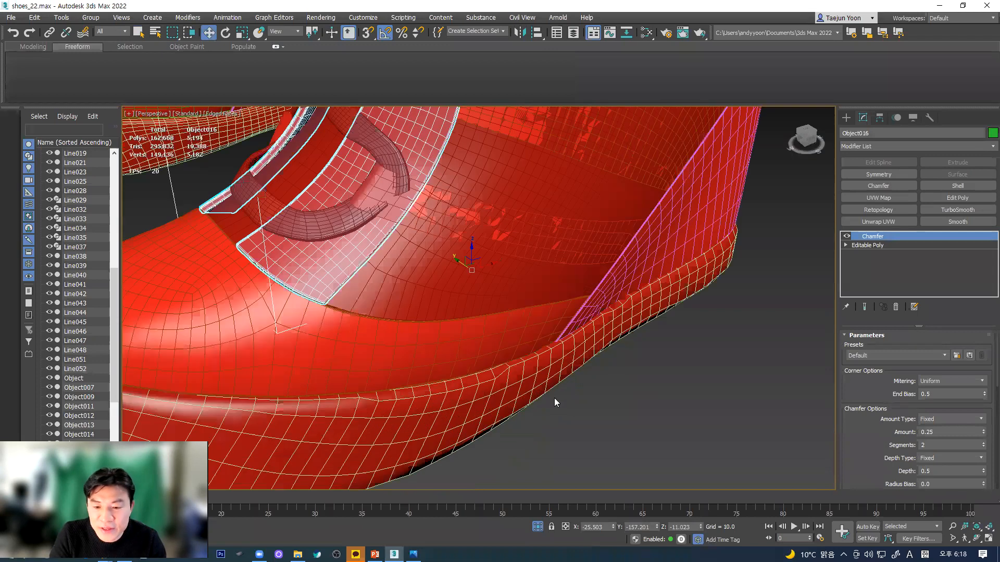
{"action": "scroll", "coordinate": [550, 331], "scroll_direction": "down", "scroll_amount": 2}
- Convert the unwrapped toe cap and upper panel object to an Editable Poly
{"action": "left_click", "coordinate": [527, 331]}
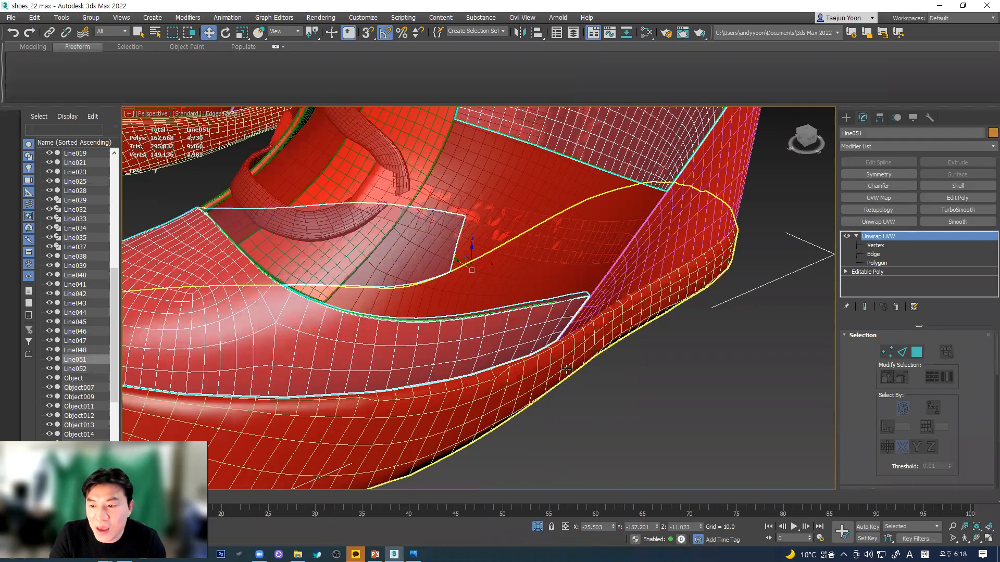
{"action": "scroll", "coordinate": [552, 359], "scroll_direction": "down", "scroll_amount": 3}
{"action": "scroll", "coordinate": [567, 370], "scroll_direction": "down", "scroll_amount": 3}
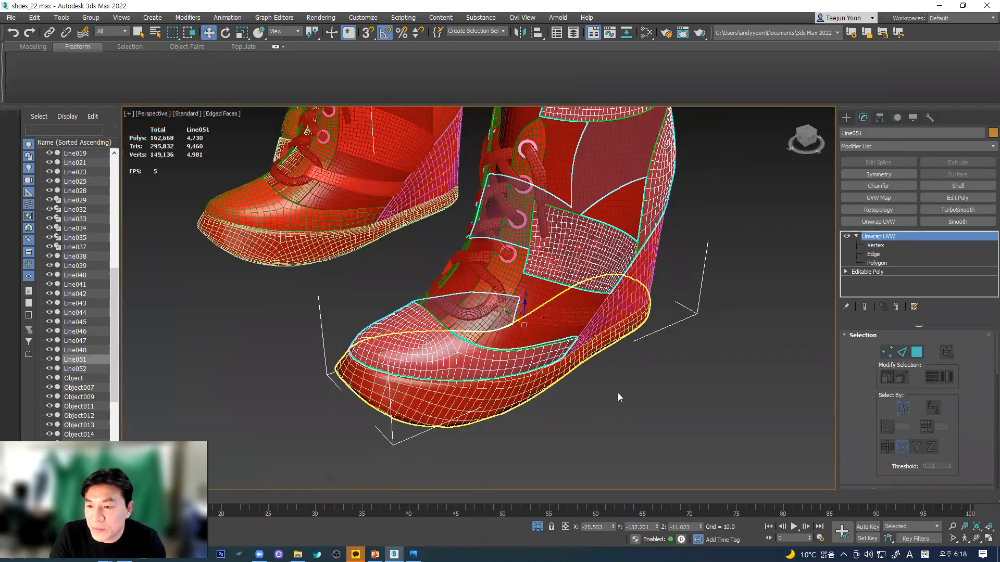
{"action": "right_click", "coordinate": [541, 359]}
{"action": "mouse_move", "coordinate": [596, 469]}
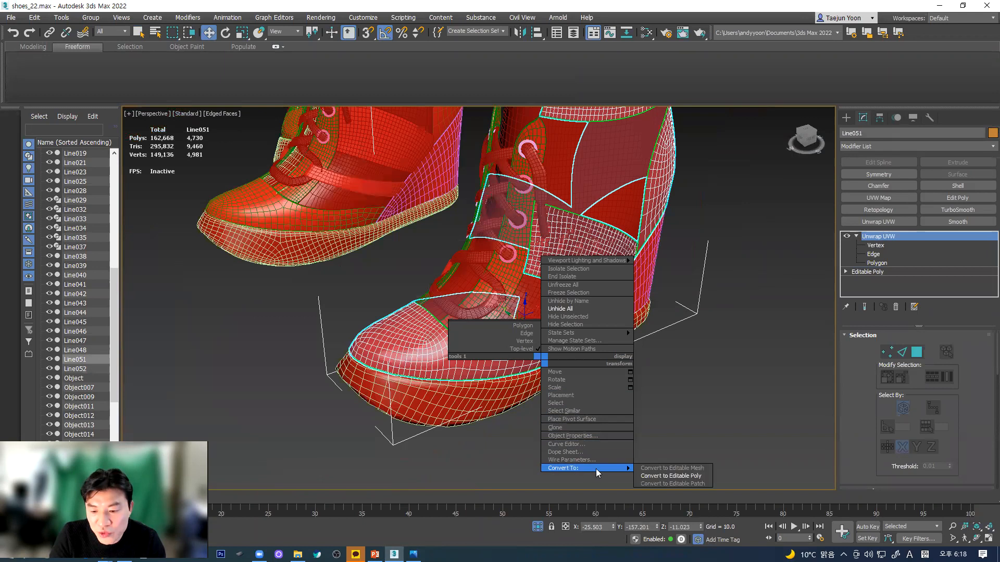
{"action": "left_click", "coordinate": [673, 474]}
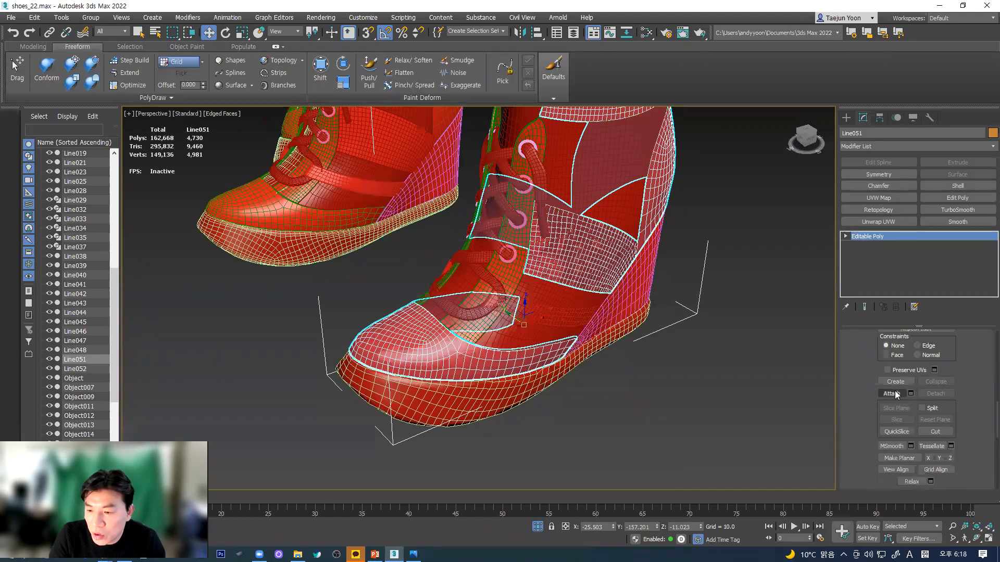
- Attach the lower side strap and the eyelet panels to the toe cap object, leave attaching and clear the selection
{"action": "left_click", "coordinate": [896, 395]}
{"action": "scroll", "coordinate": [654, 412], "scroll_direction": "up", "scroll_amount": 8}
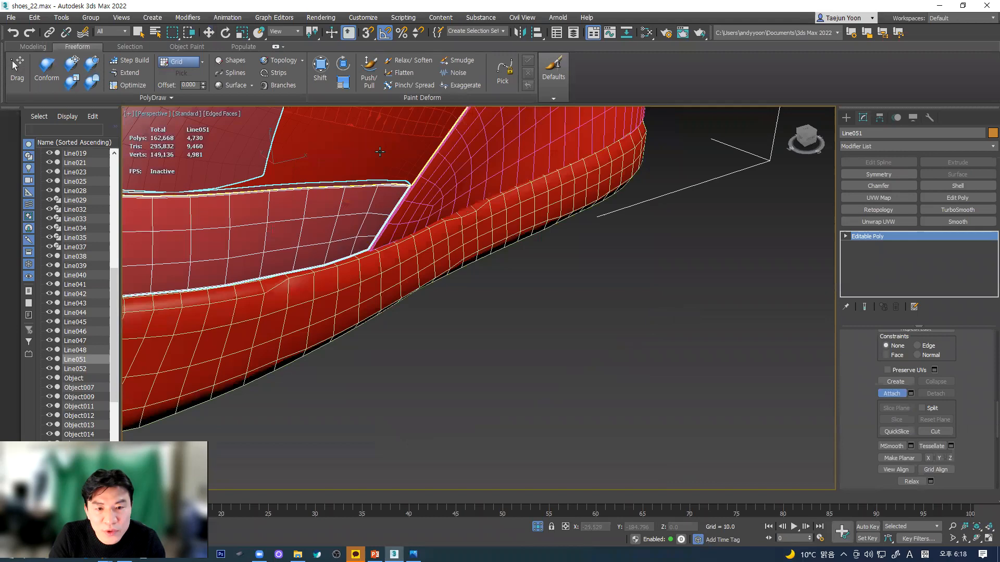
{"action": "scroll", "coordinate": [559, 375], "scroll_direction": "down", "scroll_amount": 3}
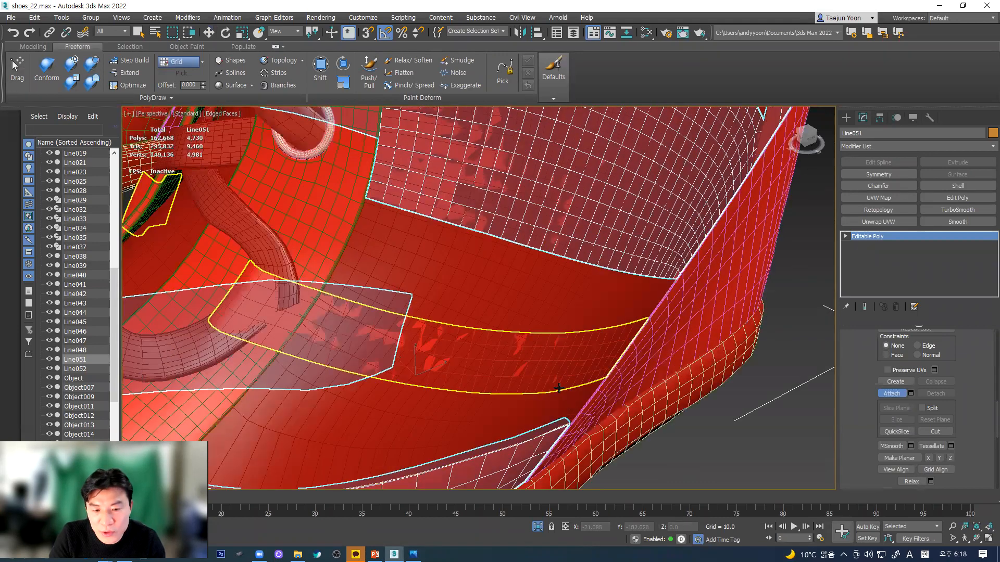
{"action": "left_click", "coordinate": [559, 388]}
{"action": "scroll", "coordinate": [497, 356], "scroll_direction": "up", "scroll_amount": 2}
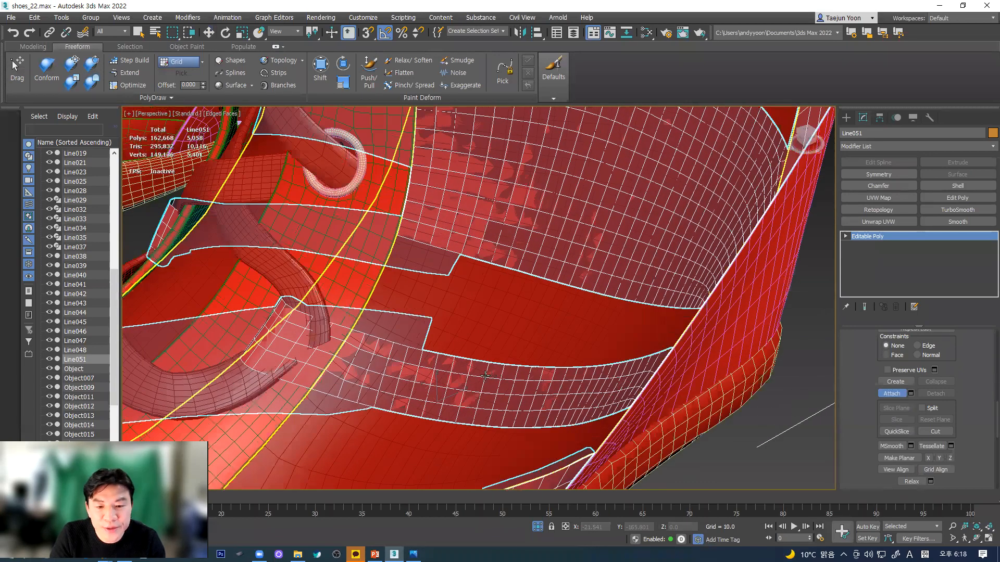
{"action": "scroll", "coordinate": [485, 375], "scroll_direction": "down", "scroll_amount": 4}
{"action": "left_click", "coordinate": [438, 344]}
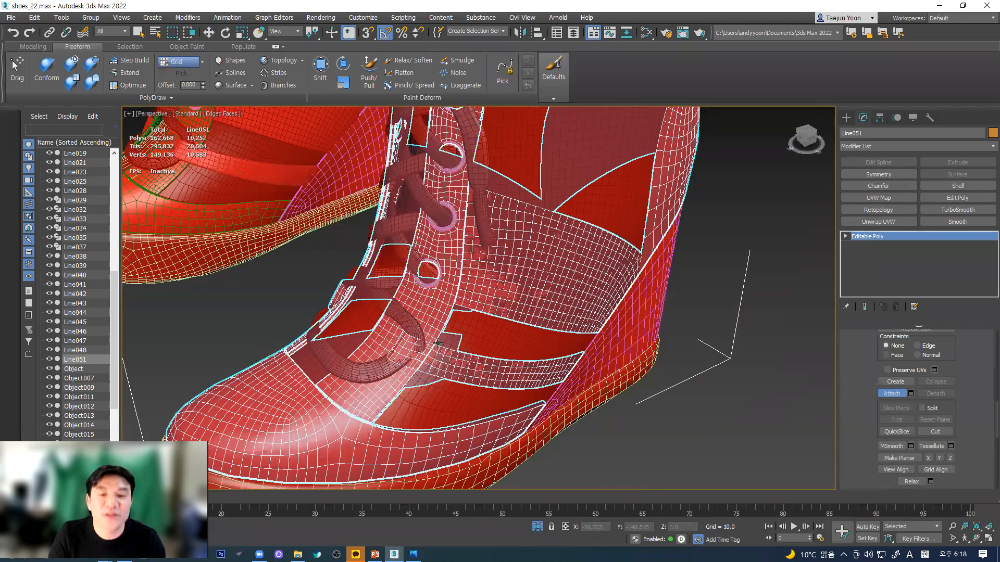
{"action": "scroll", "coordinate": [438, 344], "scroll_direction": "down", "scroll_amount": 6}
{"action": "left_click", "coordinate": [207, 33]}
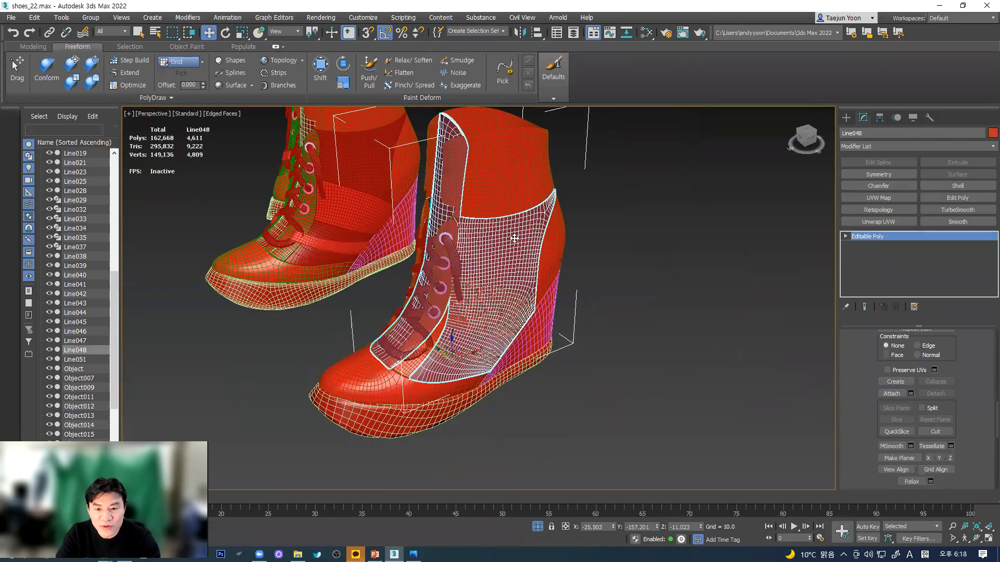
{"action": "left_click", "coordinate": [683, 336]}
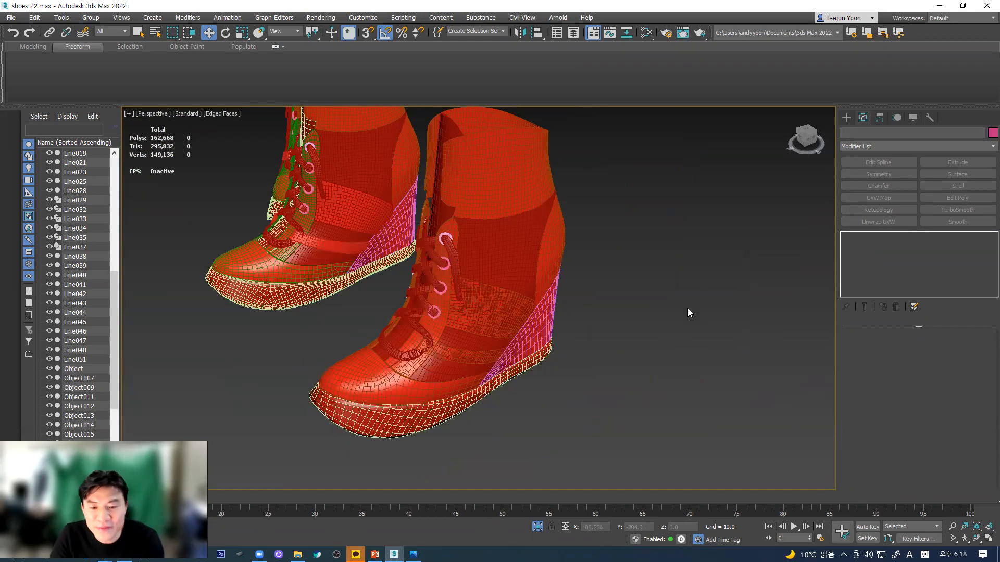
- Apply Unwrap UVW to the combined toe cap, strap and eyelet object and open its UVs in an enlarged editor
{"action": "middle_click_drag", "start_coordinate": [629, 319], "coordinate": [609, 302]}
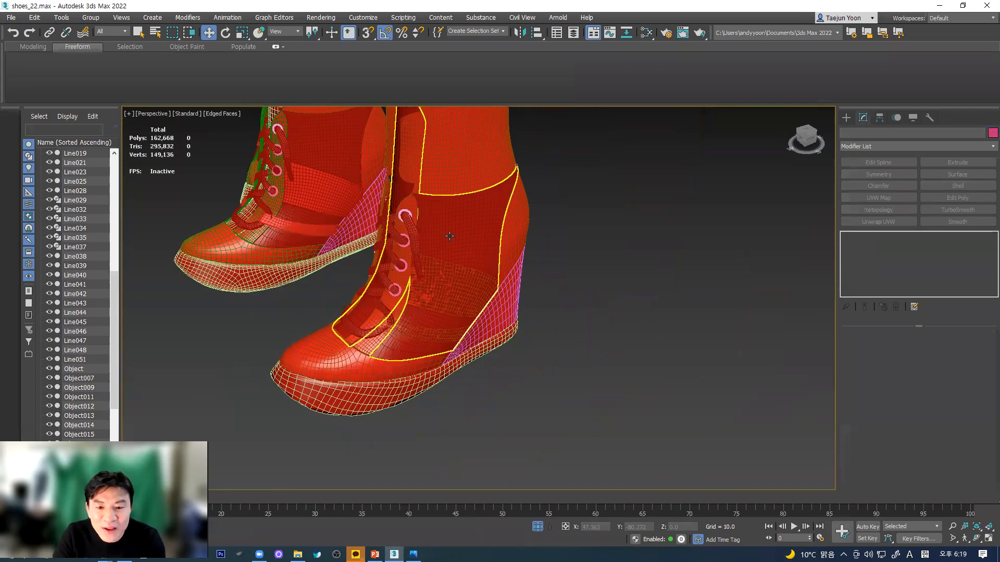
{"action": "left_click", "coordinate": [518, 248]}
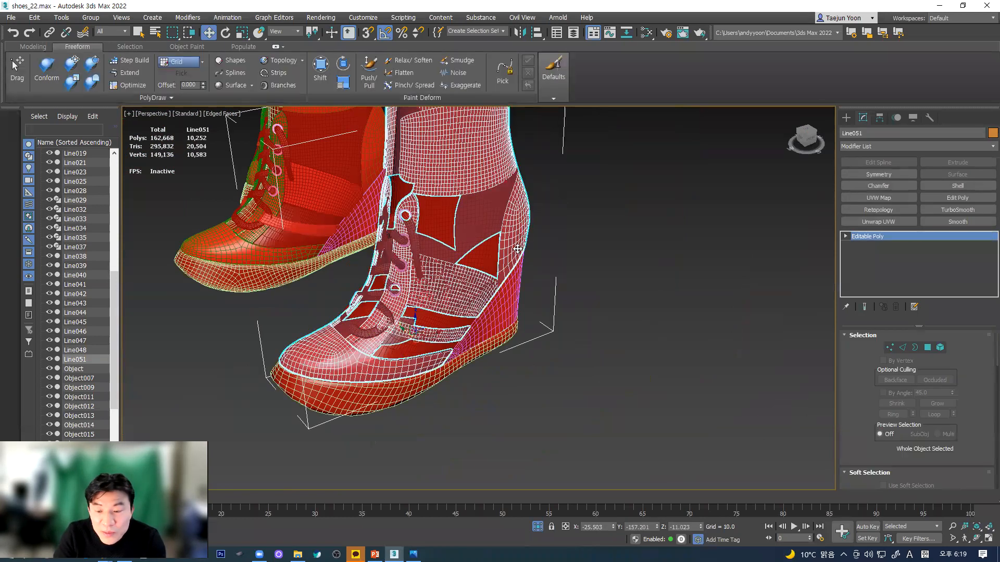
{"action": "left_click", "coordinate": [872, 223]}
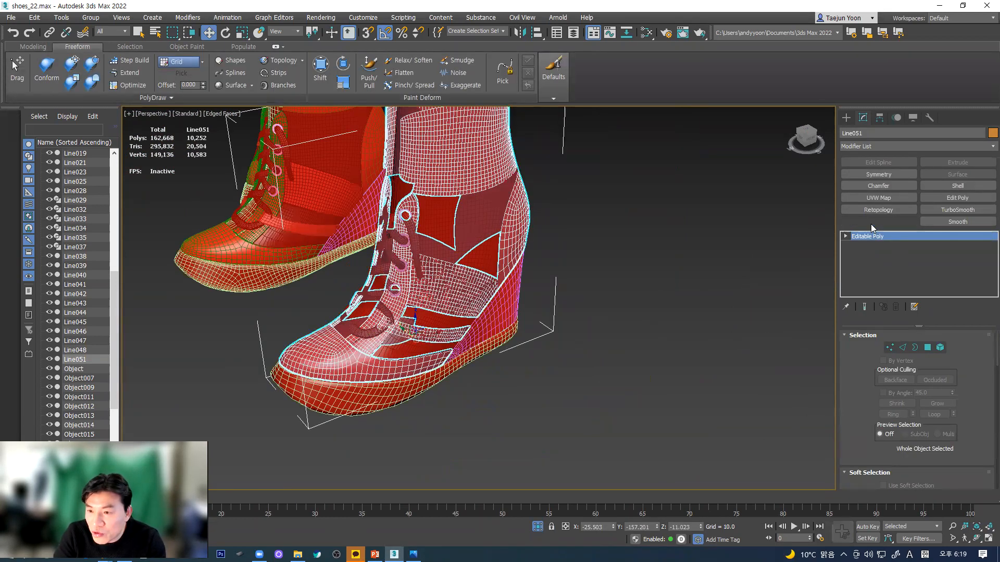
{"action": "scroll", "coordinate": [896, 360], "scroll_direction": "down", "scroll_amount": 5}
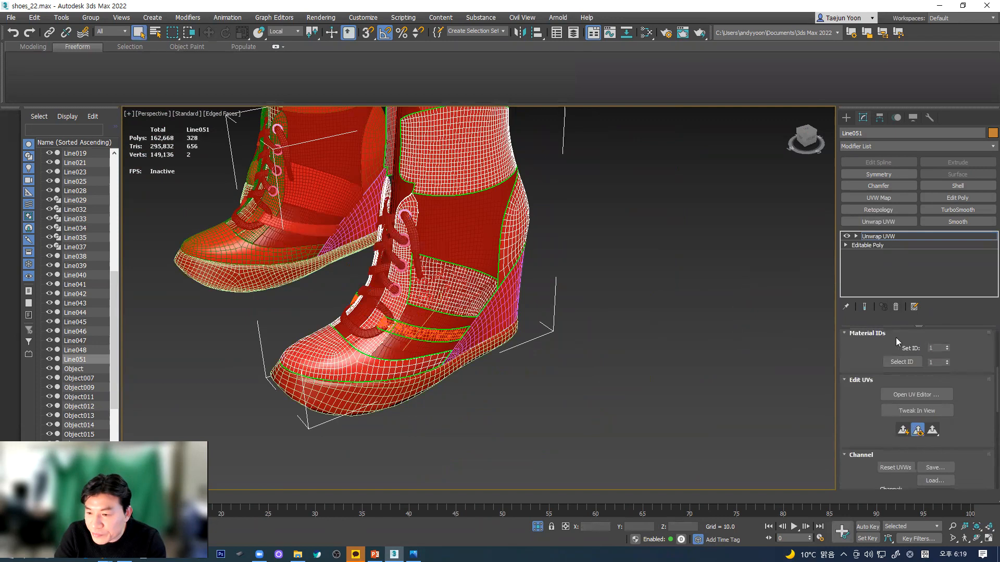
{"action": "left_click", "coordinate": [911, 394]}
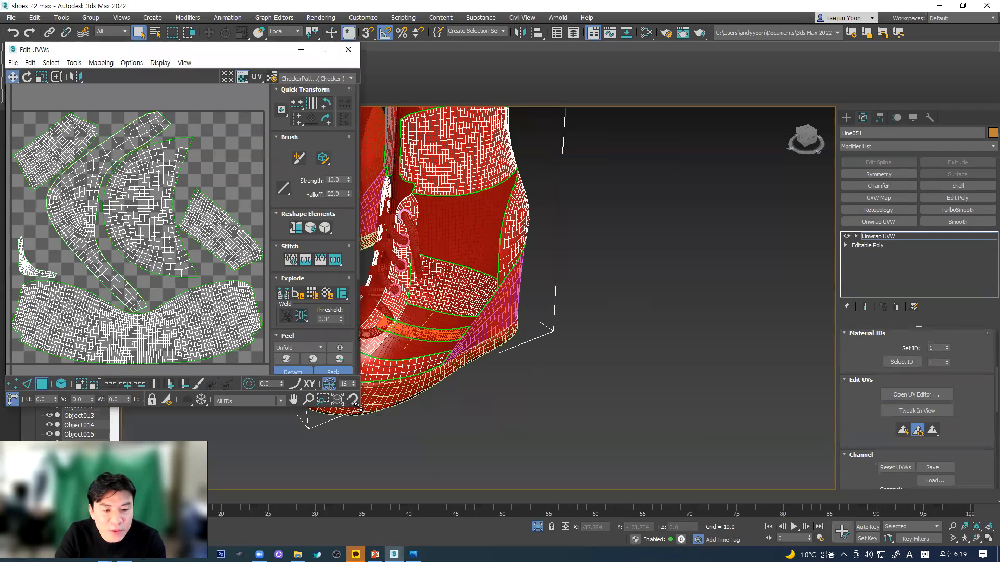
{"action": "left_click_drag", "start_coordinate": [358, 407], "coordinate": [639, 531]}
- Look over the overlapping UVs of the newly attached pieces, clear the face selection and shrink the editor to uncover the model
{"action": "scroll", "coordinate": [211, 233], "scroll_direction": "down", "scroll_amount": 5}
{"action": "scroll", "coordinate": [211, 233], "scroll_direction": "up", "scroll_amount": 8}
{"action": "middle_click_drag", "start_coordinate": [211, 233], "coordinate": [332, 257]}
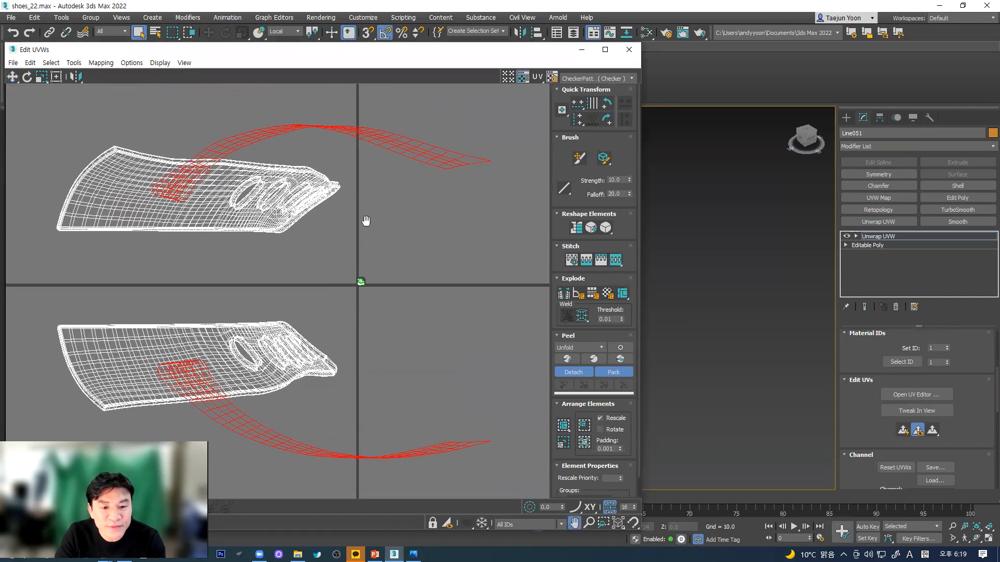
{"action": "middle_click_drag", "start_coordinate": [367, 220], "coordinate": [362, 194]}
{"action": "left_click", "coordinate": [410, 224]}
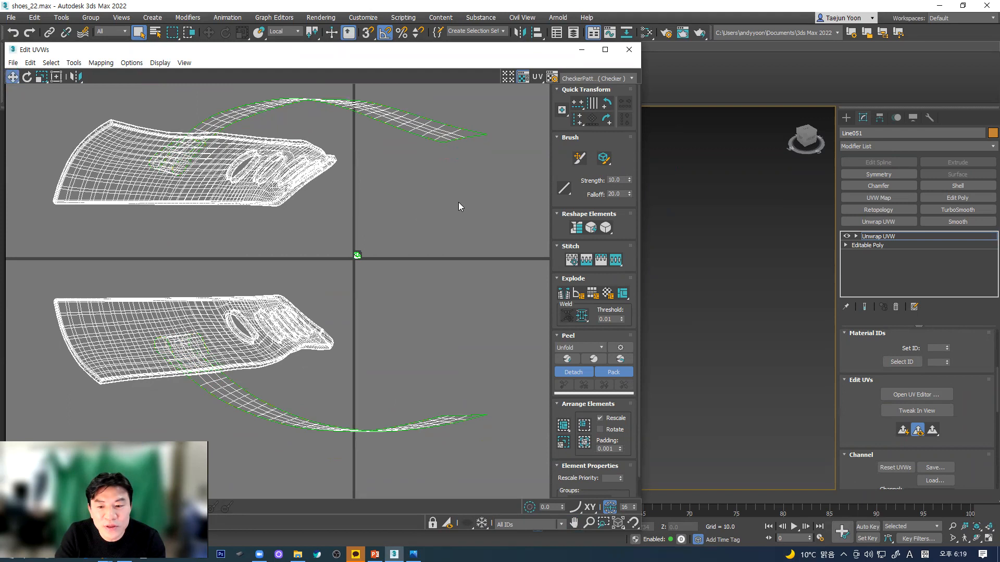
{"action": "middle_click_drag", "start_coordinate": [460, 342], "coordinate": [430, 338]}
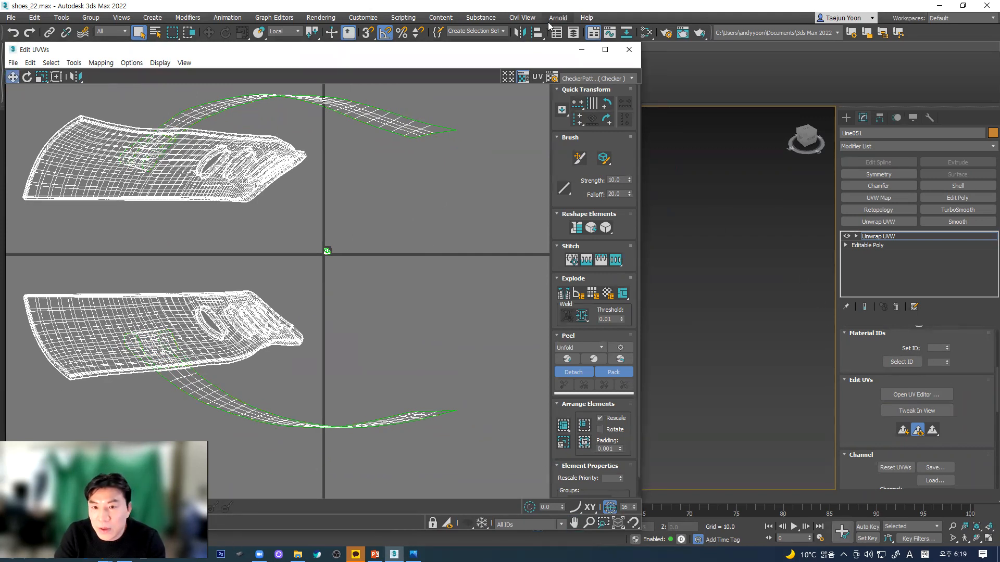
{"action": "left_click_drag", "start_coordinate": [526, 46], "coordinate": [526, 42]}
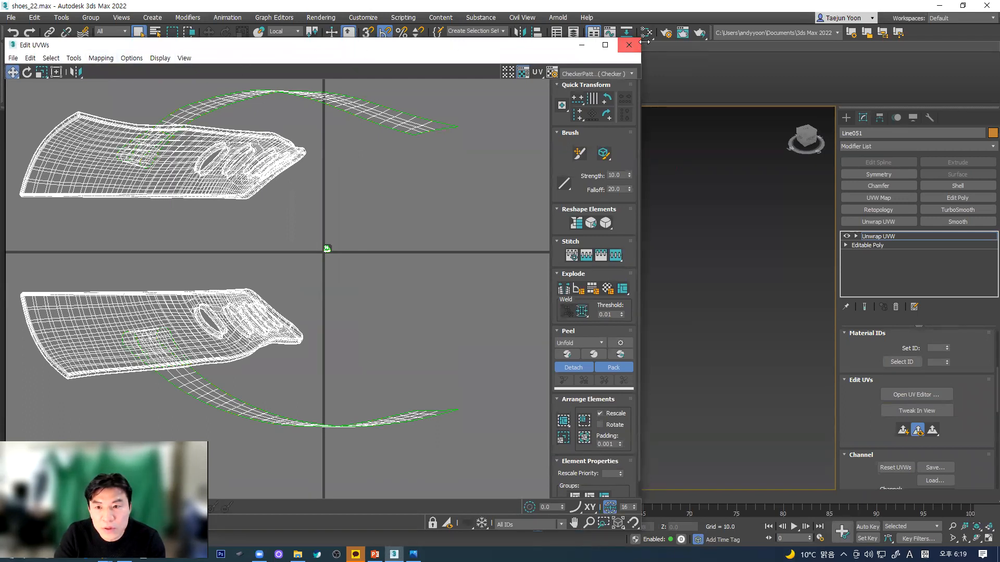
{"action": "left_click_drag", "start_coordinate": [644, 41], "coordinate": [404, 253]}
- Turn on selection by UV element and select the lower side straps' faces on the boot
{"action": "middle_click_drag", "start_coordinate": [530, 241], "coordinate": [951, 364]}
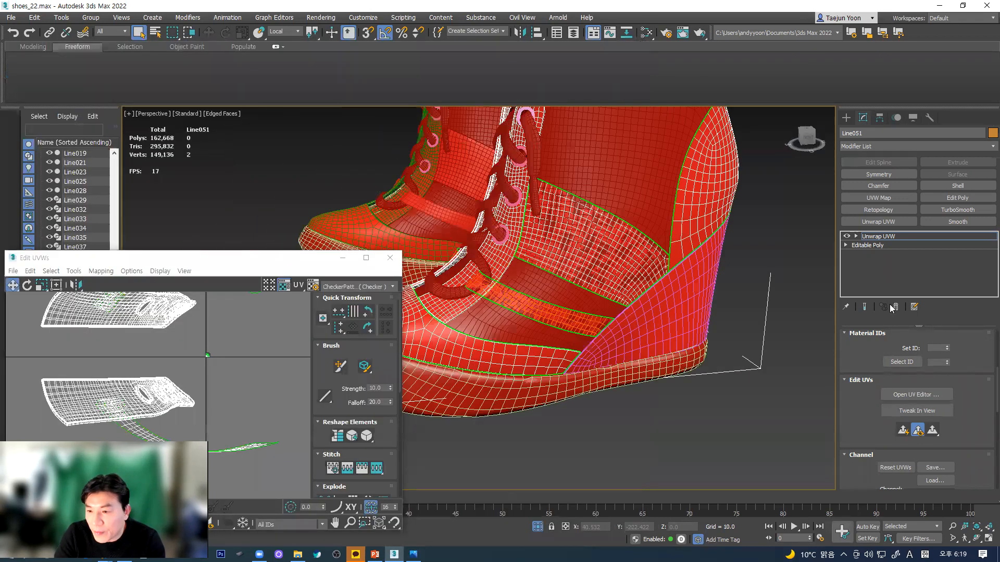
{"action": "scroll", "coordinate": [857, 351], "scroll_direction": "up", "scroll_amount": 3}
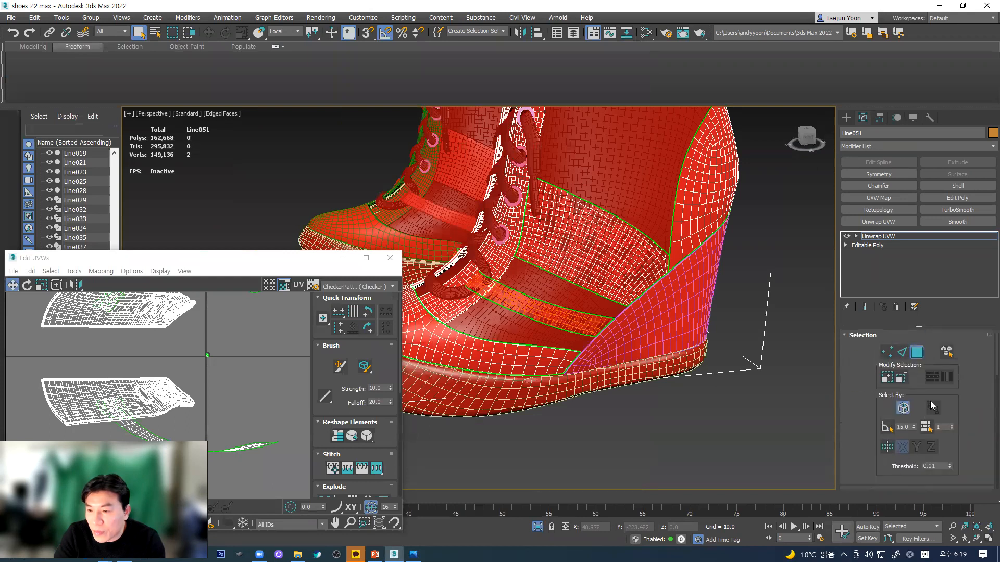
{"action": "left_click", "coordinate": [947, 352]}
{"action": "left_click", "coordinate": [560, 323]}
{"action": "middle_click_drag", "start_coordinate": [565, 327], "coordinate": [497, 362], "text": "alt"}
{"action": "left_click", "coordinate": [488, 348], "text": "ctrl"}
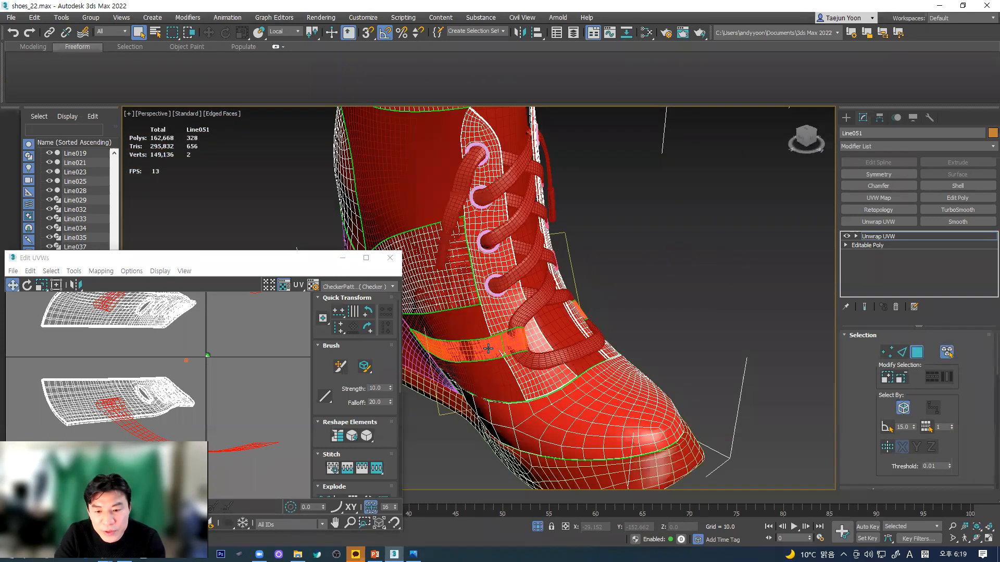
- Apply Quick Peel to the selected lower side strap shells
{"action": "middle_click_drag", "start_coordinate": [205, 348], "coordinate": [203, 378]}
{"action": "scroll", "coordinate": [203, 378], "scroll_direction": "down", "scroll_amount": 1}
{"action": "scroll", "coordinate": [126, 346], "scroll_direction": "up", "scroll_amount": 3}
{"action": "scroll", "coordinate": [128, 345], "scroll_direction": "down", "scroll_amount": 3}
{"action": "middle_click_drag", "start_coordinate": [142, 361], "coordinate": [171, 320]}
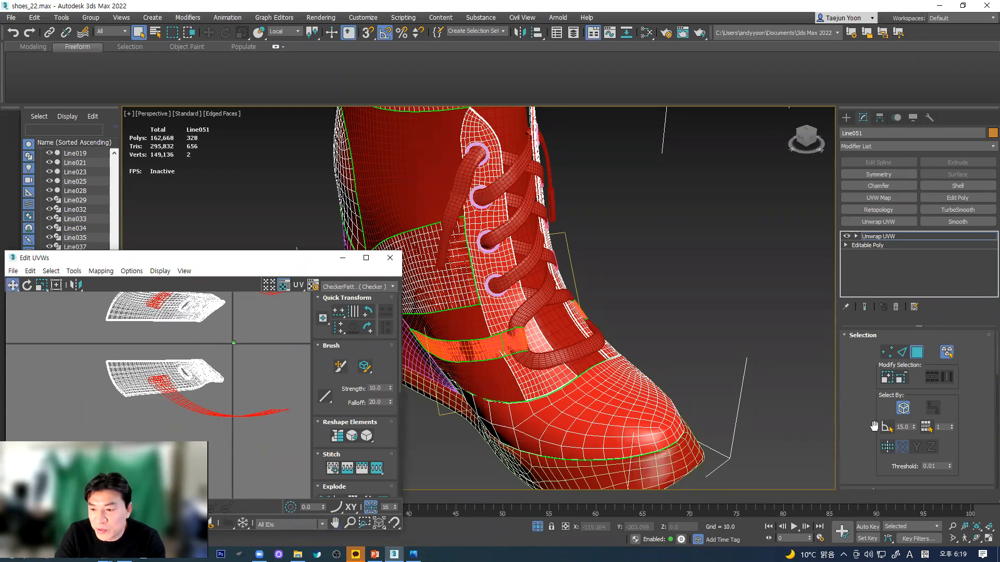
{"action": "left_click_drag", "start_coordinate": [875, 416], "coordinate": [904, 274]}
{"action": "scroll", "coordinate": [883, 390], "scroll_direction": "down", "scroll_amount": 5}
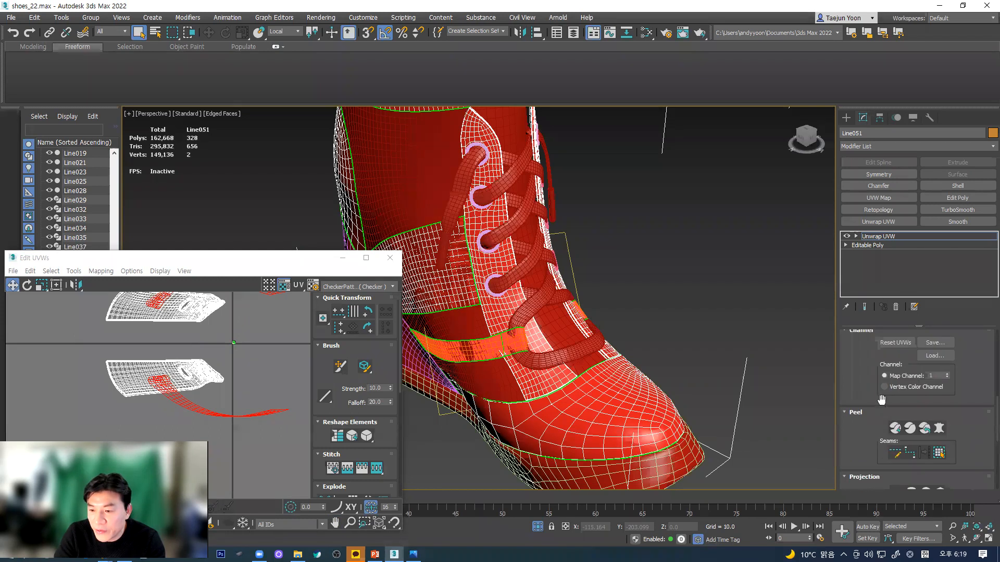
{"action": "left_click", "coordinate": [895, 428]}
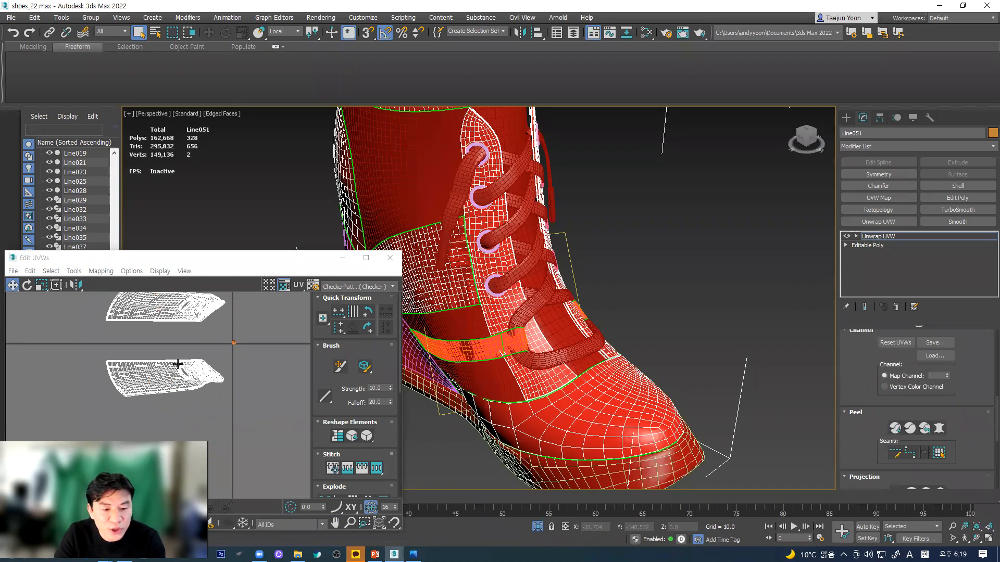
- Isolate the combined object and switch the Unwrap UVW modifier to edge level with the eyelet panels in view
{"action": "scroll", "coordinate": [218, 371], "scroll_direction": "up", "scroll_amount": 5}
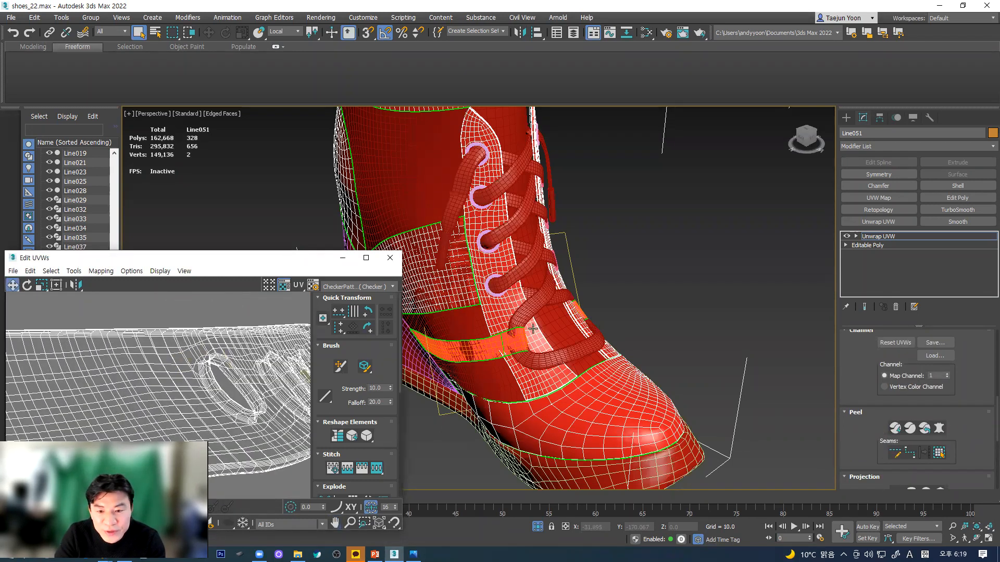
{"action": "middle_click_drag", "start_coordinate": [546, 360], "coordinate": [698, 403], "text": "alt"}
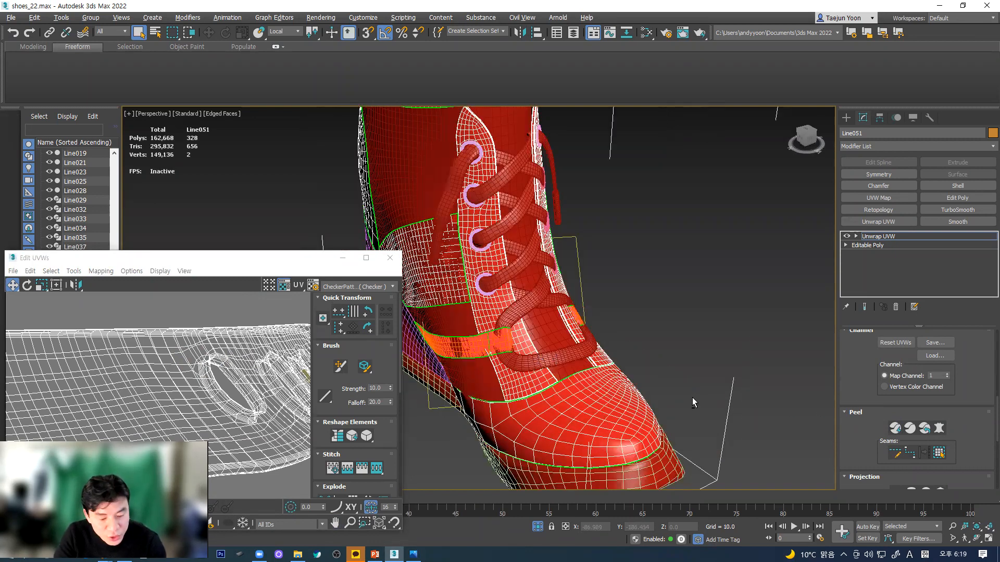
{"action": "key", "text": "alt+q"}
{"action": "middle_click_drag", "start_coordinate": [687, 404], "coordinate": [615, 359], "text": "alt"}
{"action": "middle_click_drag", "start_coordinate": [614, 359], "coordinate": [596, 339]}
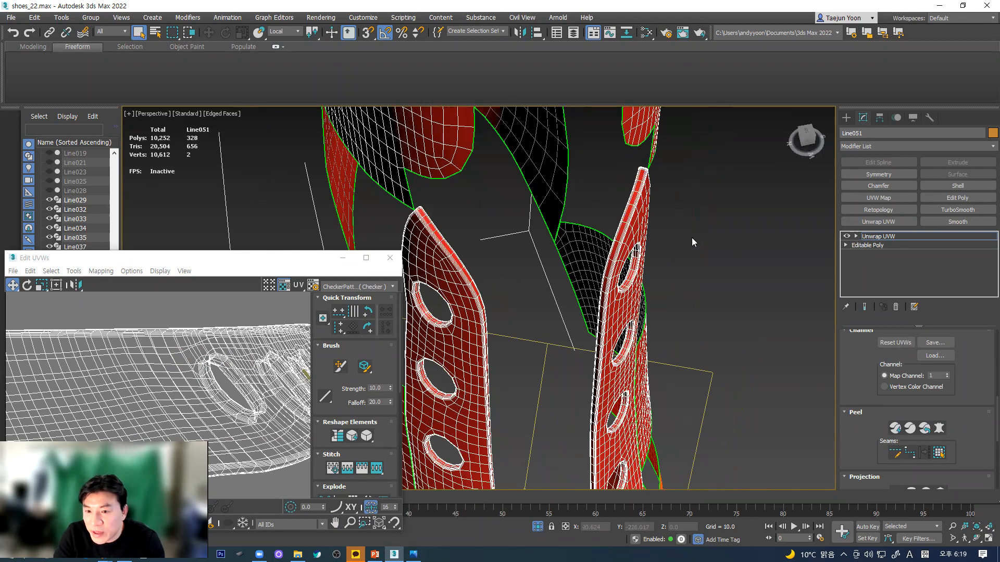
{"action": "right_click", "coordinate": [649, 241]}
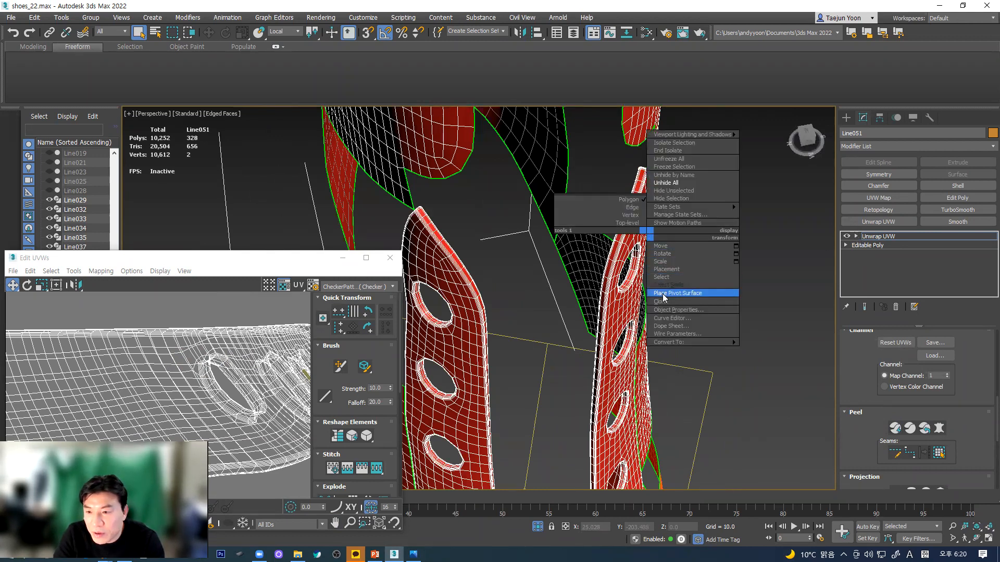
{"action": "left_click", "coordinate": [857, 237]}
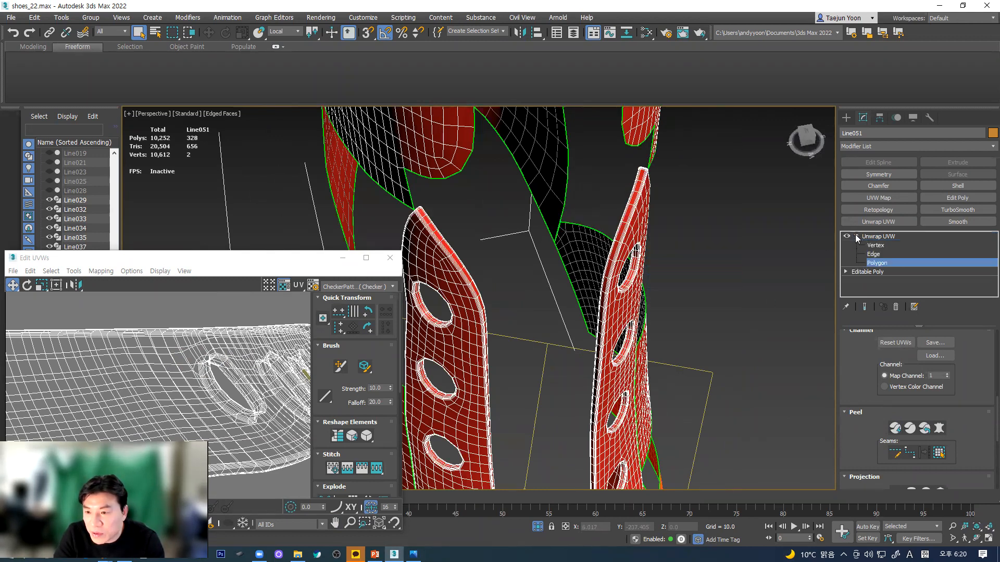
{"action": "left_click", "coordinate": [873, 255]}
- Turn off selection by UV element and clear the selection of all edges
{"action": "scroll", "coordinate": [599, 319], "scroll_direction": "up", "scroll_amount": 3}
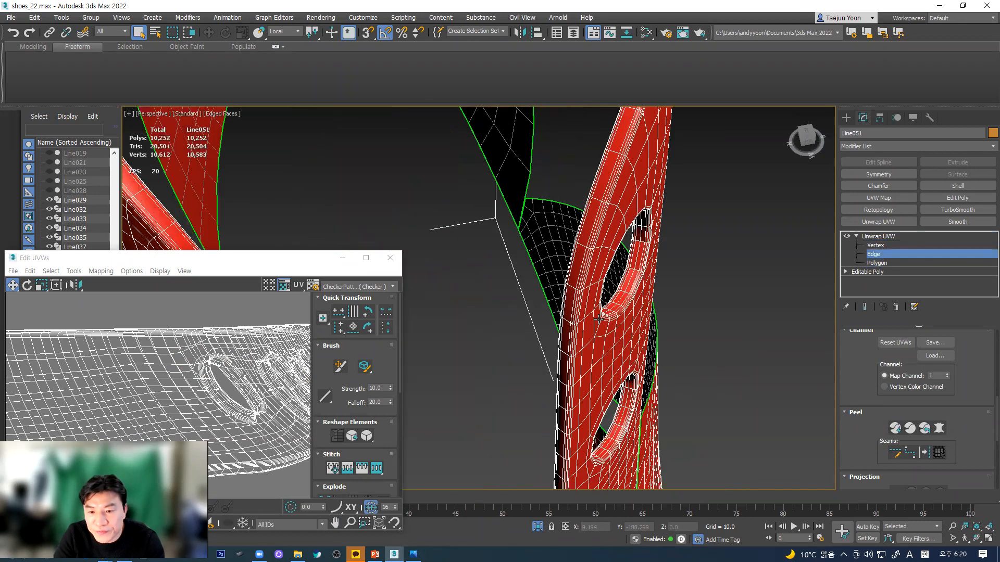
{"action": "scroll", "coordinate": [598, 319], "scroll_direction": "up", "scroll_amount": 2}
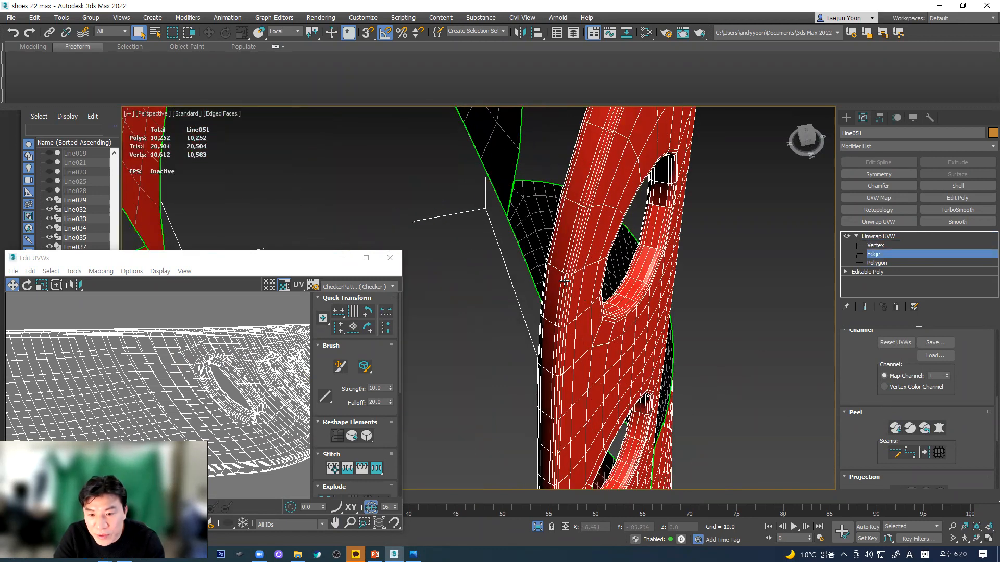
{"action": "key", "text": "ctrl+a"}
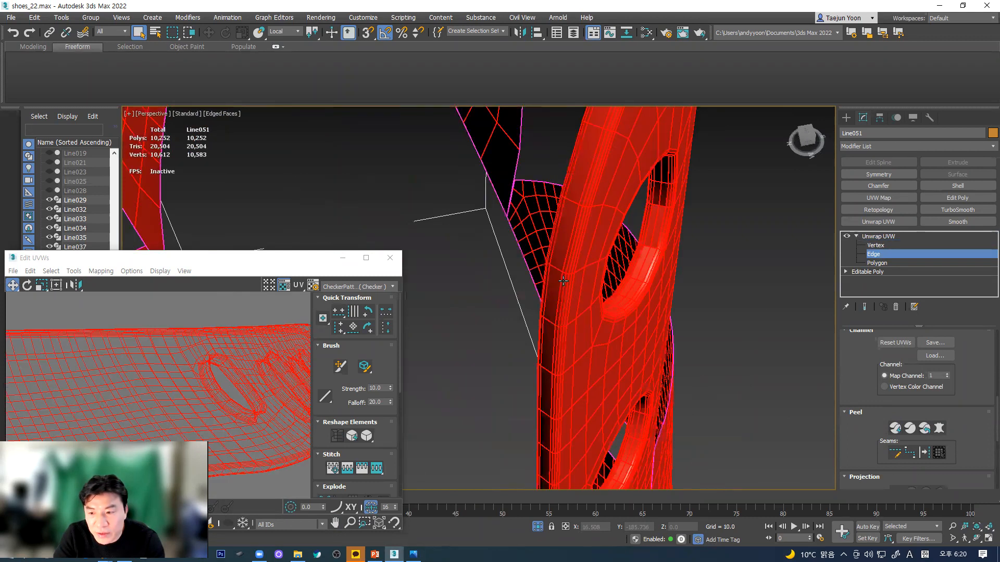
{"action": "scroll", "coordinate": [972, 364], "scroll_direction": "up", "scroll_amount": 5}
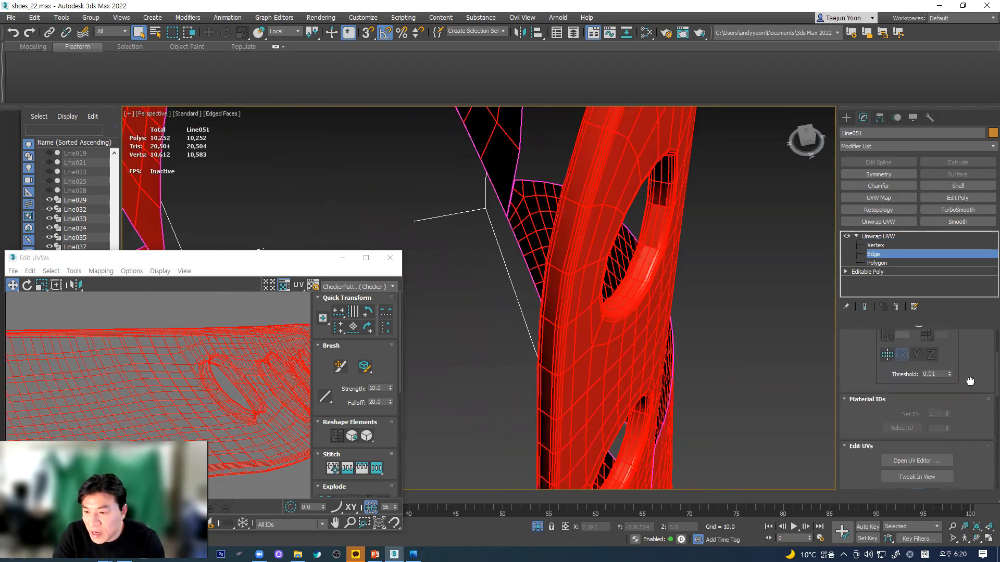
{"action": "scroll", "coordinate": [970, 381], "scroll_direction": "up", "scroll_amount": 3}
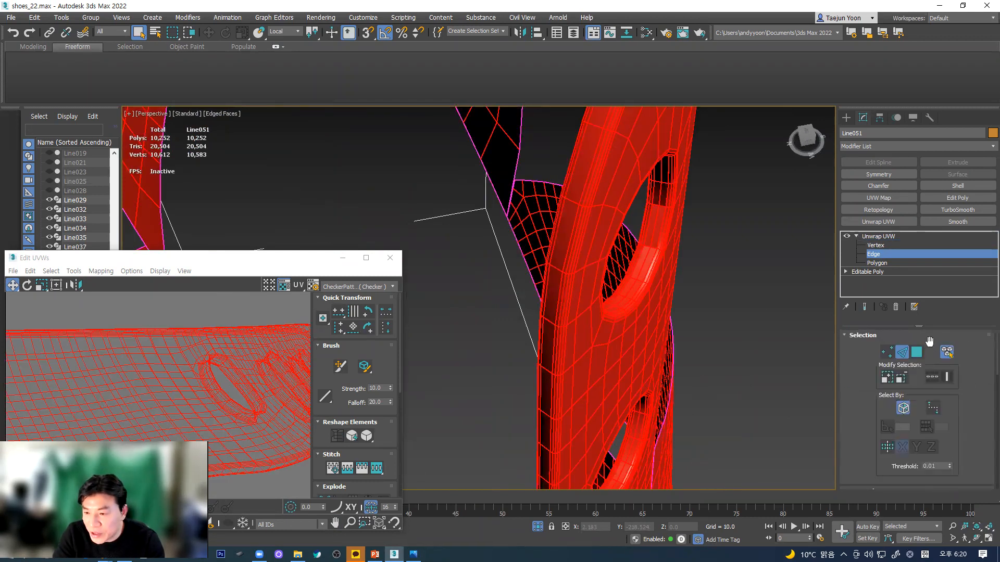
{"action": "left_click", "coordinate": [775, 323]}
{"action": "scroll", "coordinate": [565, 291], "scroll_direction": "up", "scroll_amount": 4}
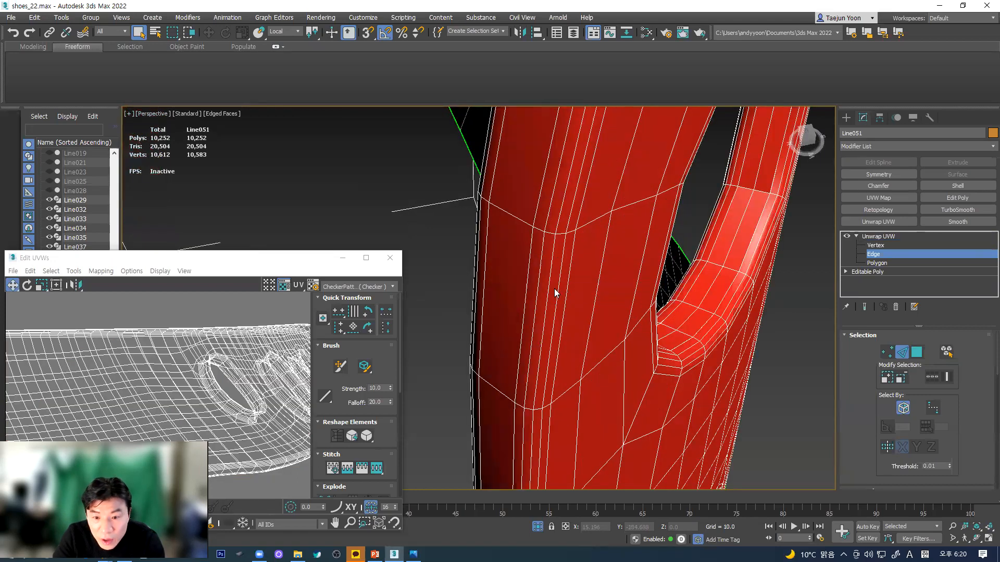
- Select the edge loop running around the rim of the eyelet panels and convert it to seams
{"action": "double_click", "coordinate": [527, 280]}
{"action": "scroll", "coordinate": [537, 284], "scroll_direction": "down", "scroll_amount": 5}
{"action": "middle_click_drag", "start_coordinate": [543, 285], "coordinate": [555, 238], "text": "alt"}
{"action": "scroll", "coordinate": [607, 252], "scroll_direction": "down", "scroll_amount": 2}
{"action": "scroll", "coordinate": [605, 254], "scroll_direction": "up", "scroll_amount": 4}
{"action": "scroll", "coordinate": [605, 255], "scroll_direction": "down", "scroll_amount": 5}
{"action": "scroll", "coordinate": [555, 238], "scroll_direction": "up", "scroll_amount": 5}
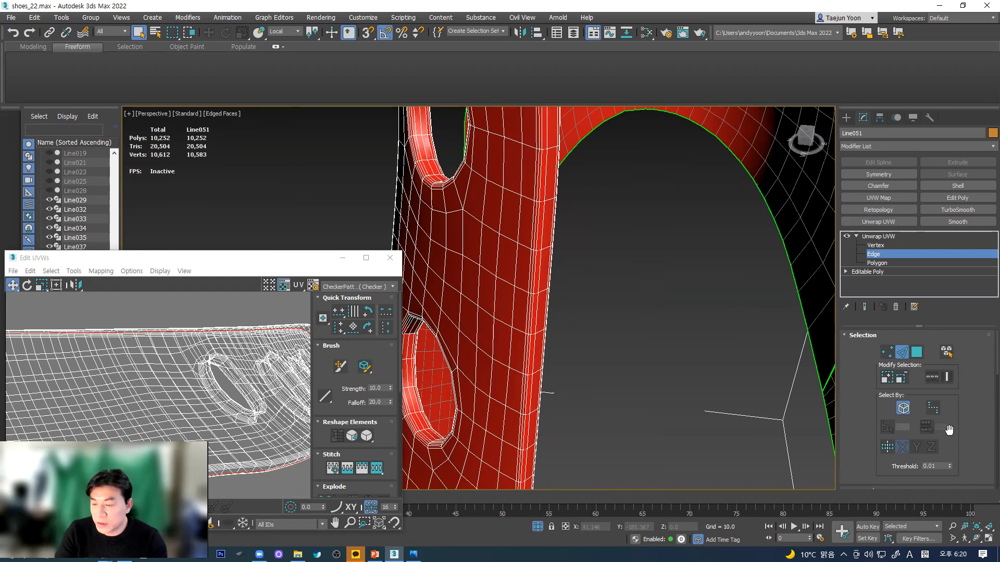
{"action": "left_click_drag", "start_coordinate": [981, 458], "coordinate": [983, 118]}
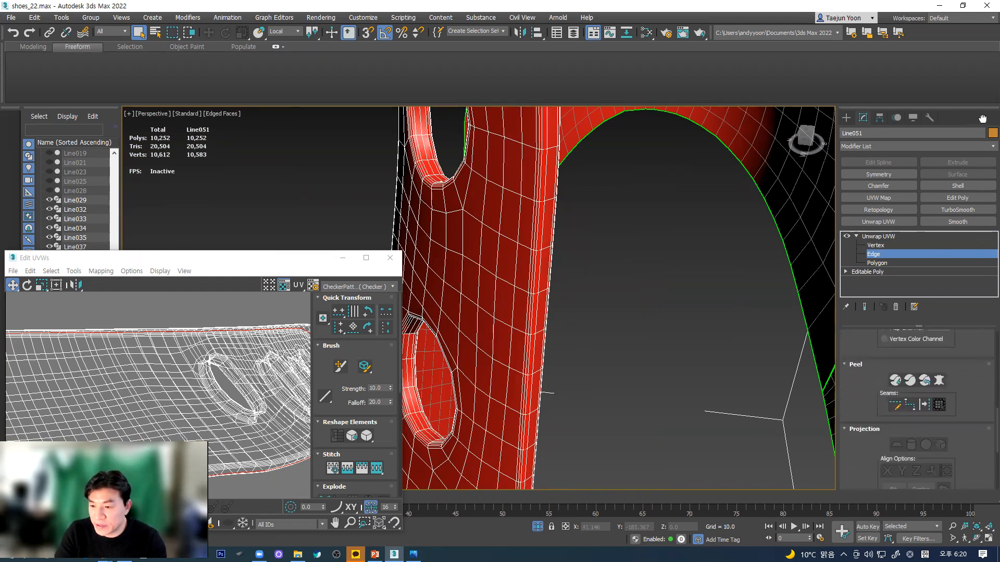
{"action": "left_click", "coordinate": [924, 406]}
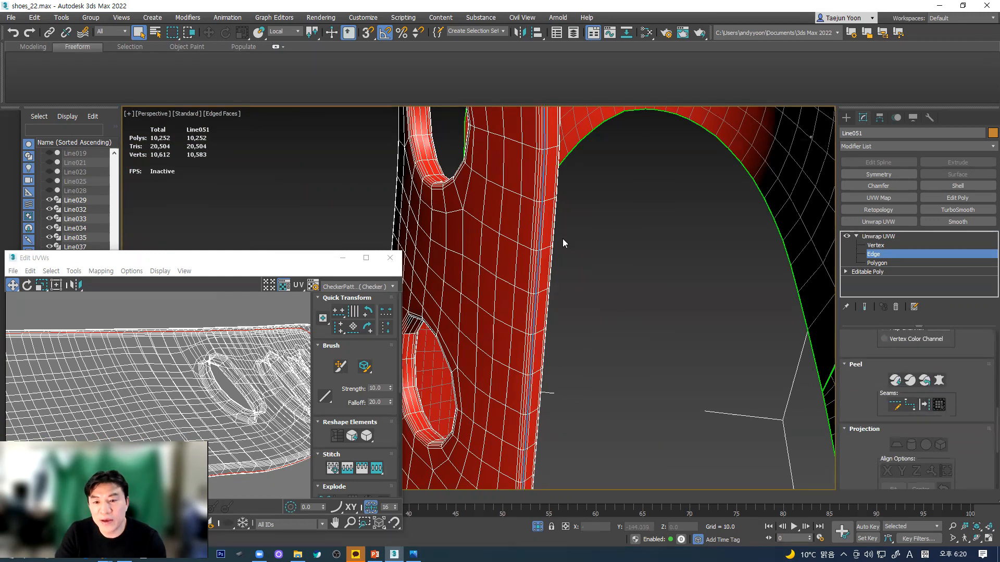
- Select the inner edge loops of the lace holes on the first eyelet panel
{"action": "middle_click_drag", "start_coordinate": [484, 205], "coordinate": [536, 361], "text": "alt"}
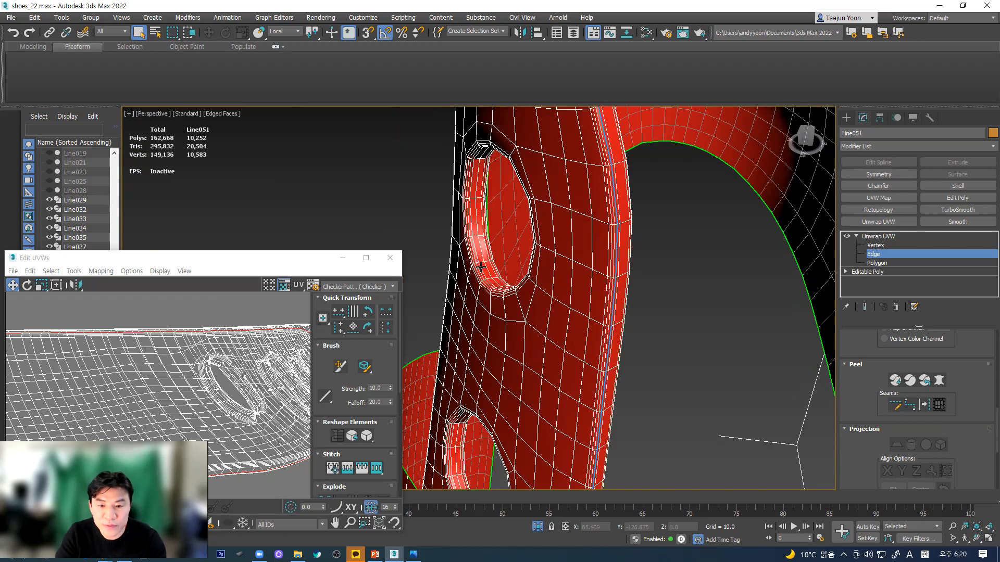
{"action": "left_click", "coordinate": [481, 267]}
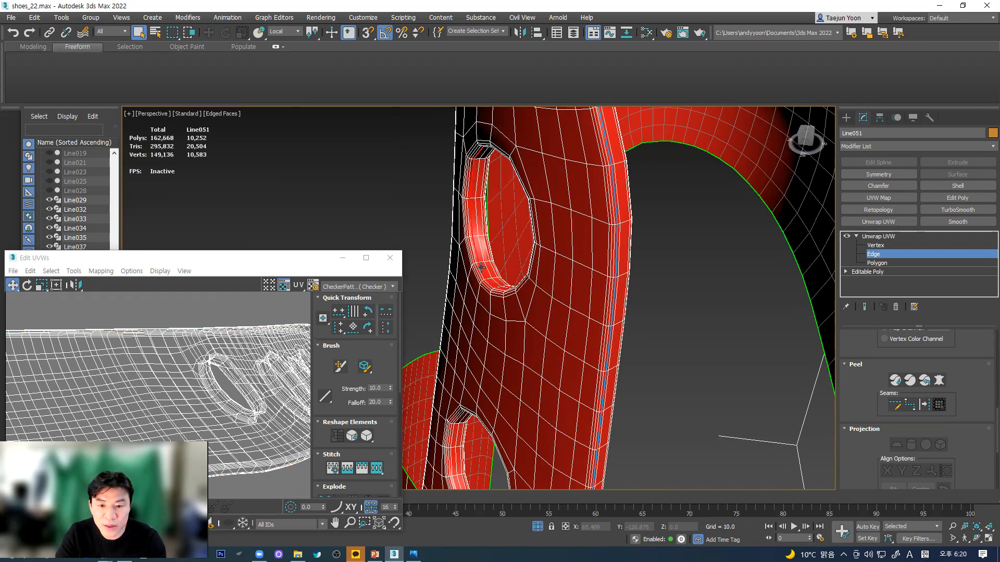
{"action": "middle_click_drag", "start_coordinate": [500, 360], "coordinate": [536, 213]}
{"action": "scroll", "coordinate": [465, 330], "scroll_direction": "up", "scroll_amount": 1}
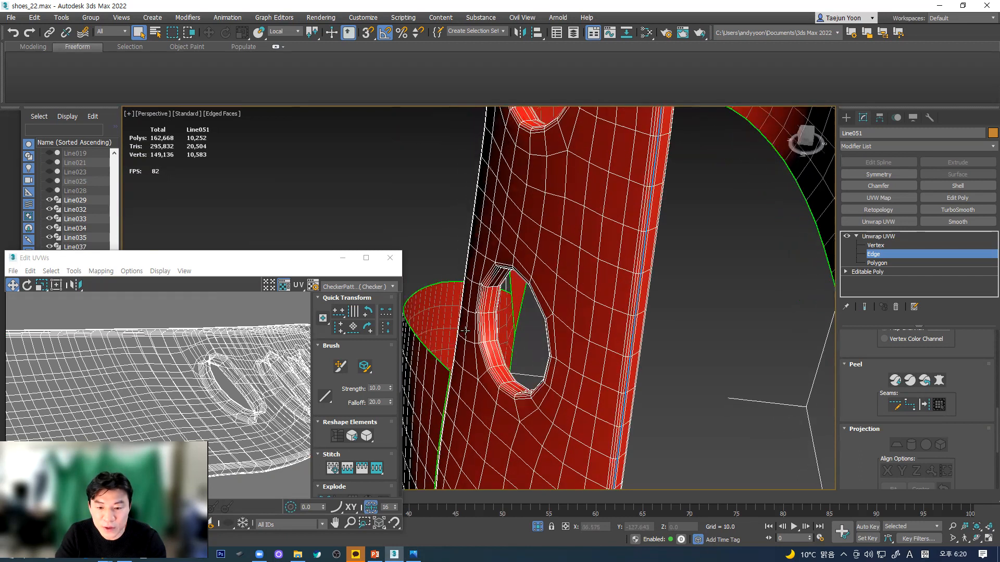
{"action": "double_click", "coordinate": [492, 356]}
{"action": "middle_click_drag", "start_coordinate": [495, 409], "coordinate": [529, 218], "text": "alt"}
{"action": "middle_click_drag", "start_coordinate": [545, 395], "coordinate": [541, 327]}
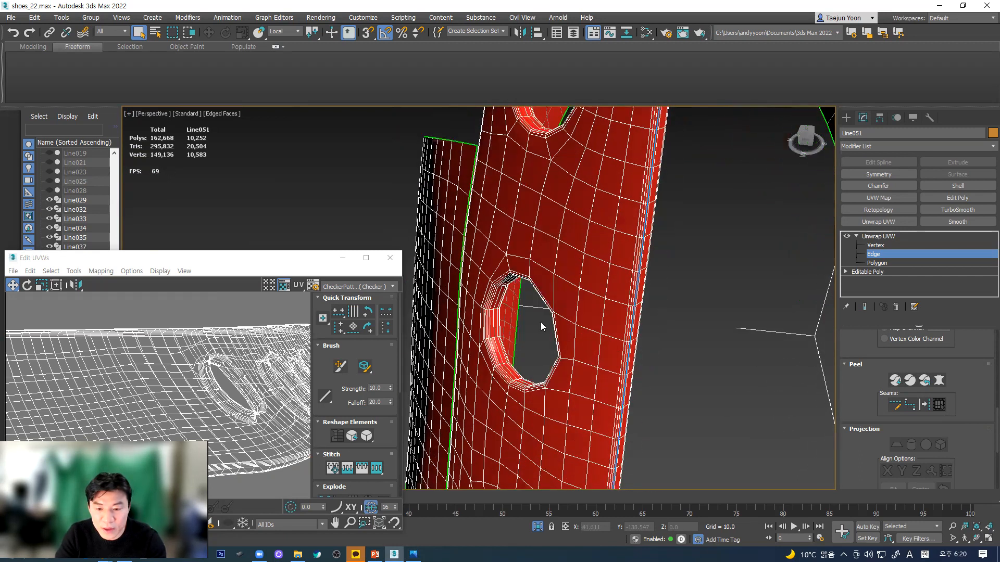
{"action": "double_click", "coordinate": [498, 358], "text": "ctrl"}
{"action": "middle_click_drag", "start_coordinate": [510, 428], "coordinate": [527, 224]}
{"action": "double_click", "coordinate": [495, 383], "text": "ctrl"}
- Add the inner edge loops of the lace holes on the opposite eyelet panel to the selection
{"action": "middle_click_drag", "start_coordinate": [524, 409], "coordinate": [407, 479]}
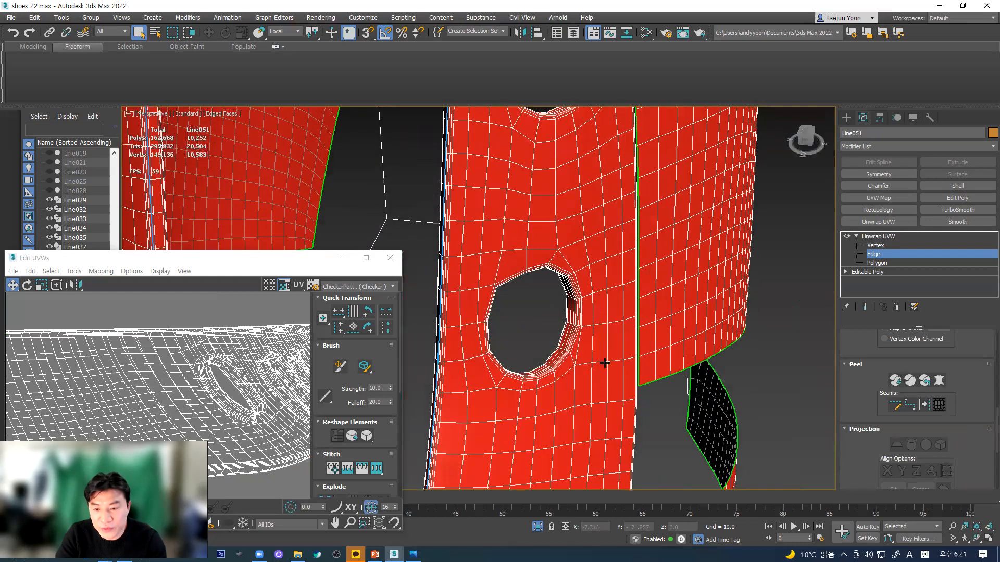
{"action": "double_click", "coordinate": [569, 335]}
{"action": "middle_click_drag", "start_coordinate": [558, 268], "coordinate": [555, 489]}
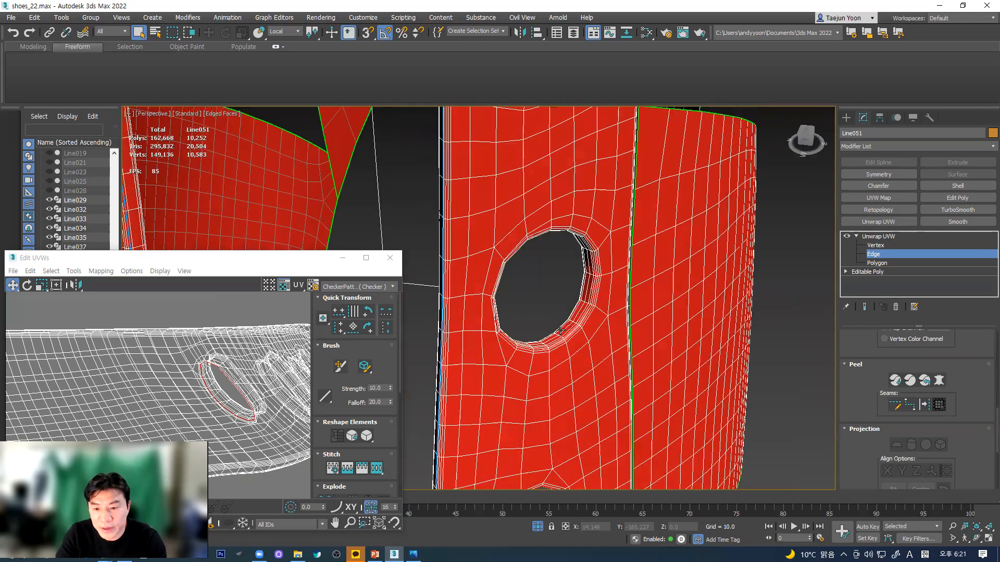
{"action": "double_click", "coordinate": [589, 294]}
{"action": "middle_click_drag", "start_coordinate": [589, 294], "coordinate": [590, 442], "text": "alt"}
{"action": "double_click", "coordinate": [616, 287], "text": "ctrl"}
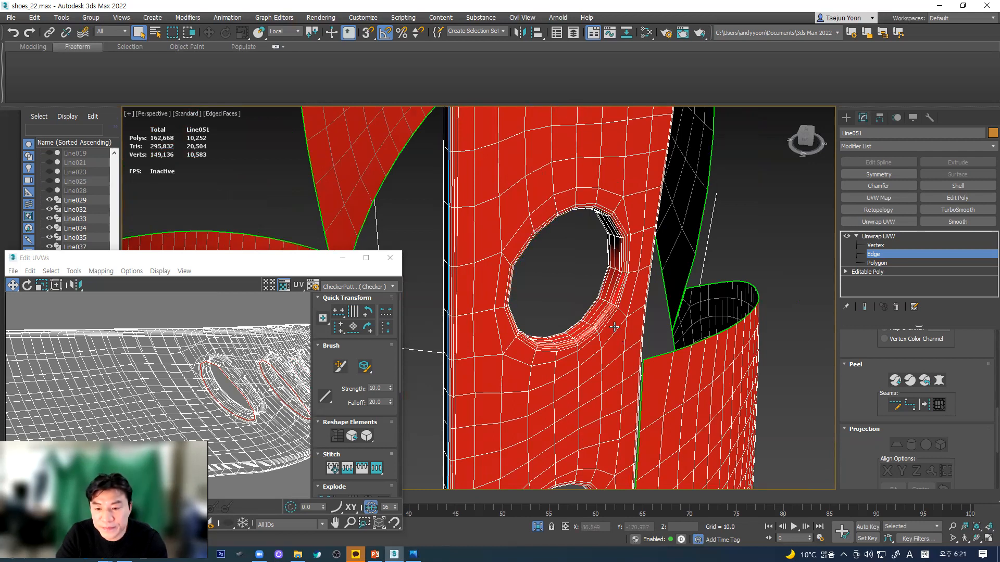
{"action": "scroll", "coordinate": [620, 329], "scroll_direction": "up", "scroll_amount": 2}
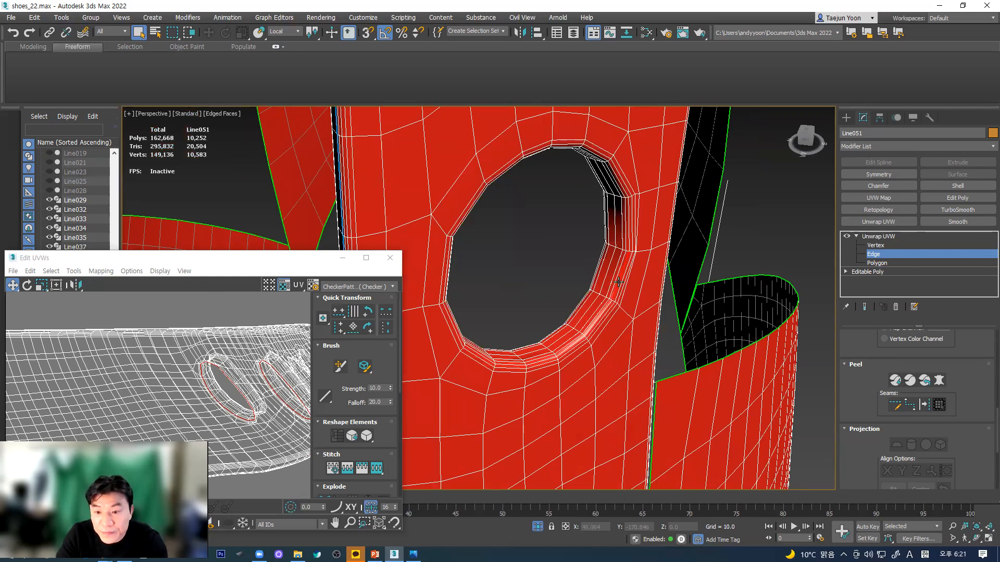
{"action": "middle_click_drag", "start_coordinate": [625, 308], "coordinate": [637, 314], "text": "alt"}
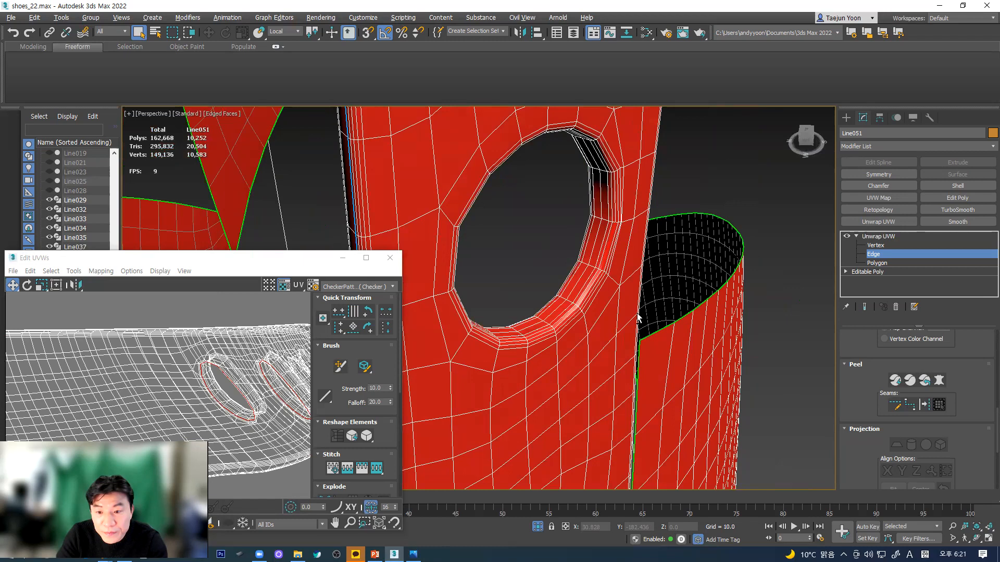
{"action": "double_click", "coordinate": [599, 255], "text": "ctrl"}
{"action": "scroll", "coordinate": [583, 308], "scroll_direction": "down", "scroll_amount": 3}
{"action": "middle_click_drag", "start_coordinate": [581, 389], "coordinate": [597, 187]}
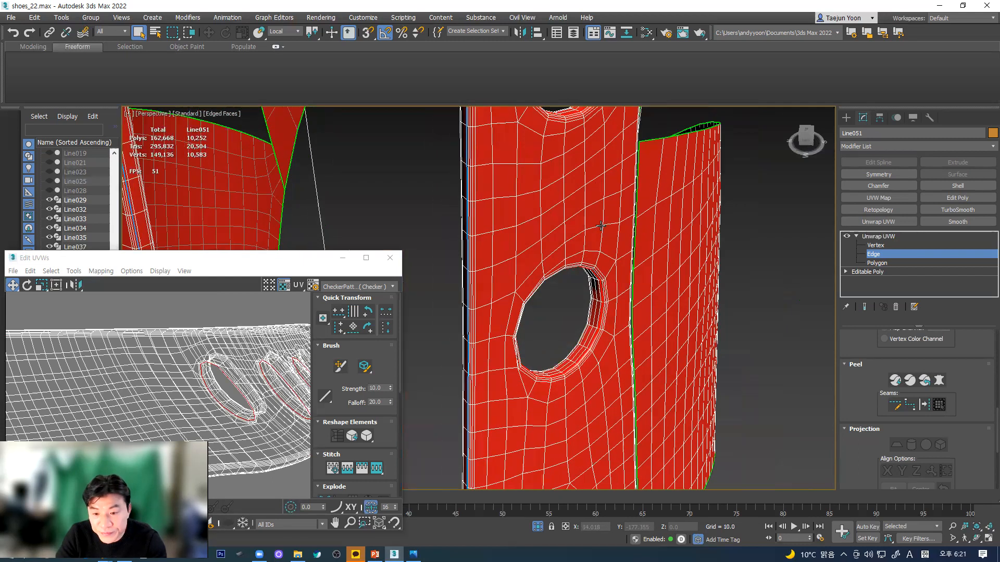
- Convert the selected lace hole edge loops on both eyelet panels to seams
{"action": "middle_click_drag", "start_coordinate": [601, 225], "coordinate": [637, 399]}
{"action": "scroll", "coordinate": [622, 333], "scroll_direction": "down", "scroll_amount": 3}
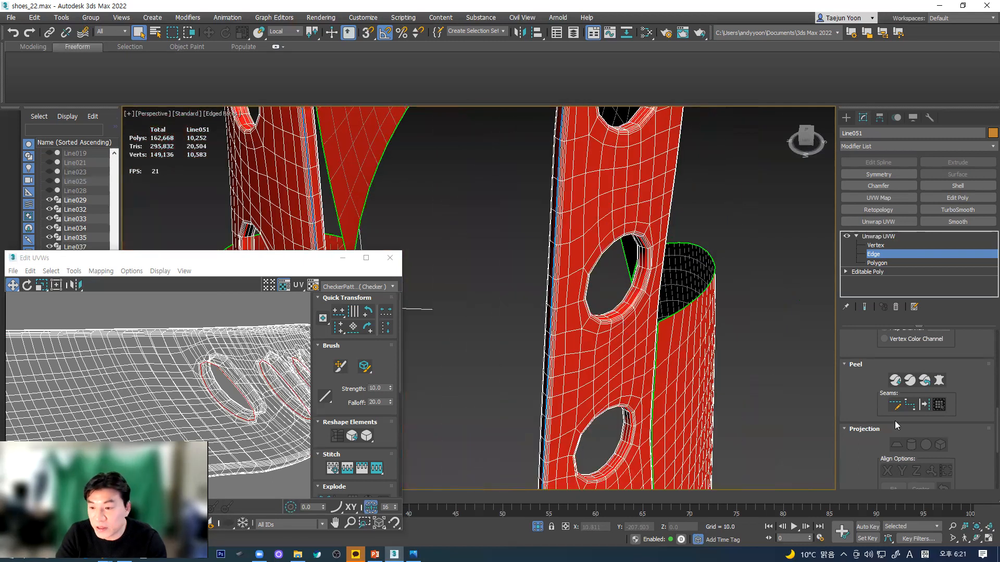
{"action": "scroll", "coordinate": [884, 395], "scroll_direction": "down", "scroll_amount": 2}
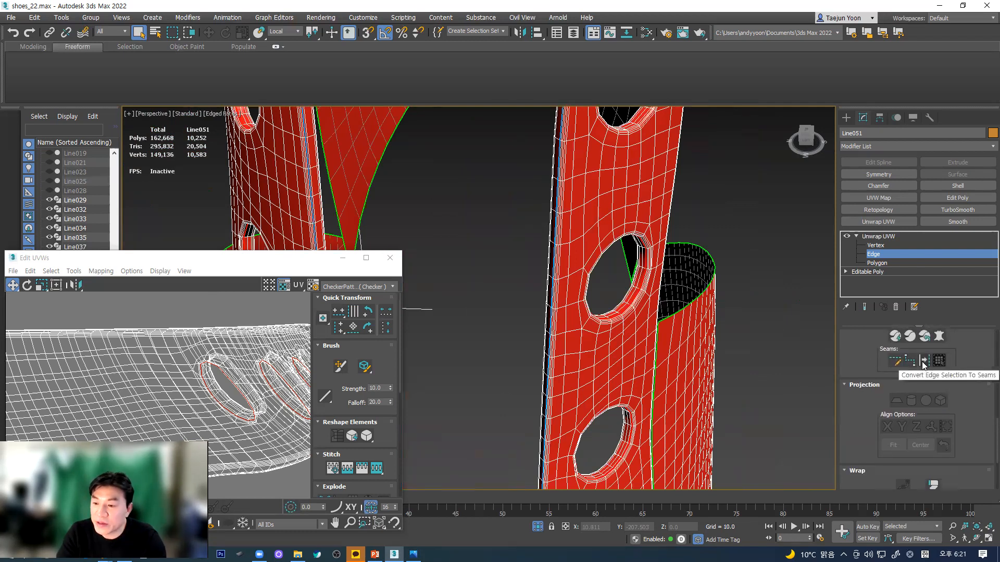
{"action": "left_click", "coordinate": [923, 363]}
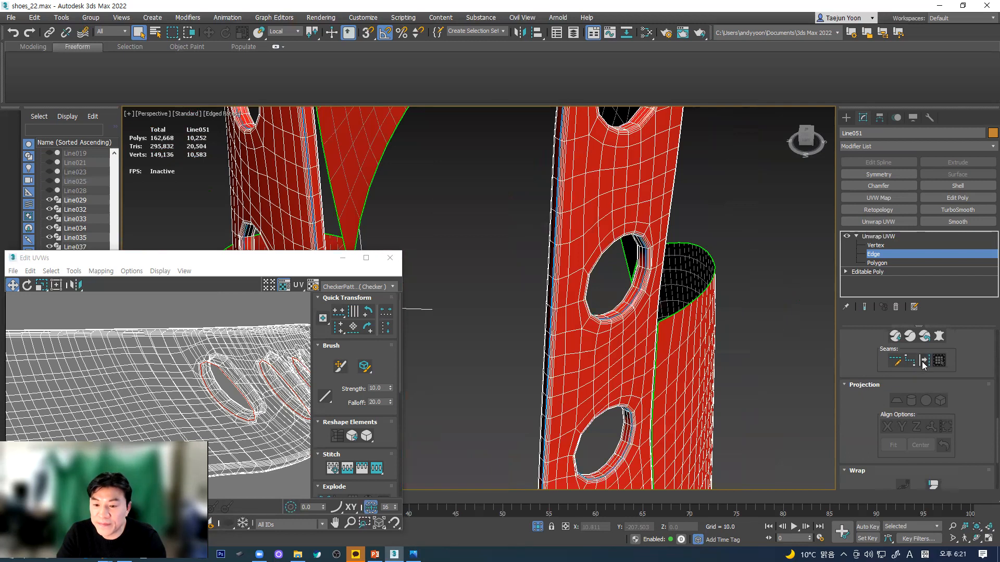
{"action": "scroll", "coordinate": [649, 349], "scroll_direction": "down", "scroll_amount": 4}
{"action": "scroll", "coordinate": [146, 337], "scroll_direction": "down", "scroll_amount": 3}
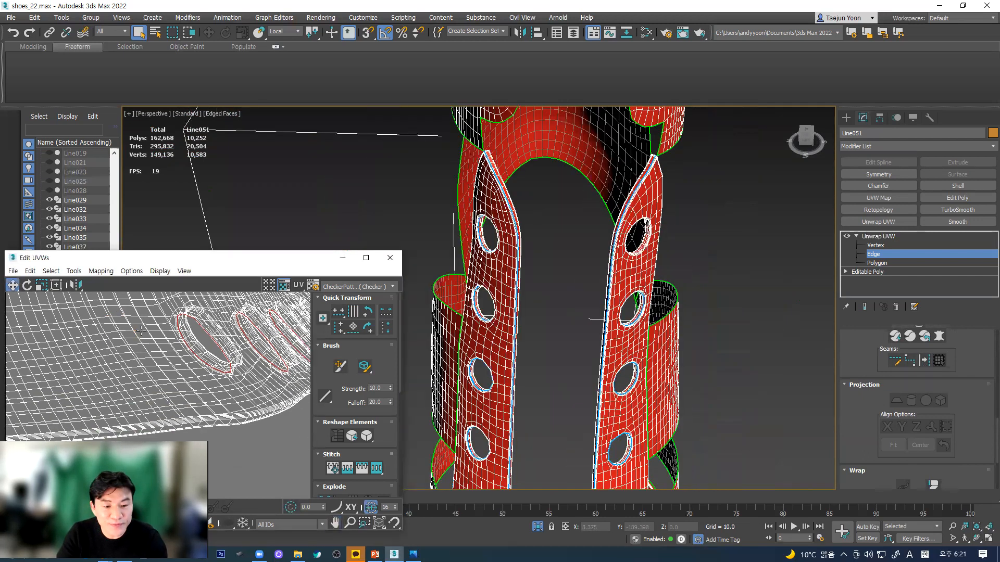
{"action": "middle_click_drag", "start_coordinate": [145, 337], "coordinate": [151, 398]}
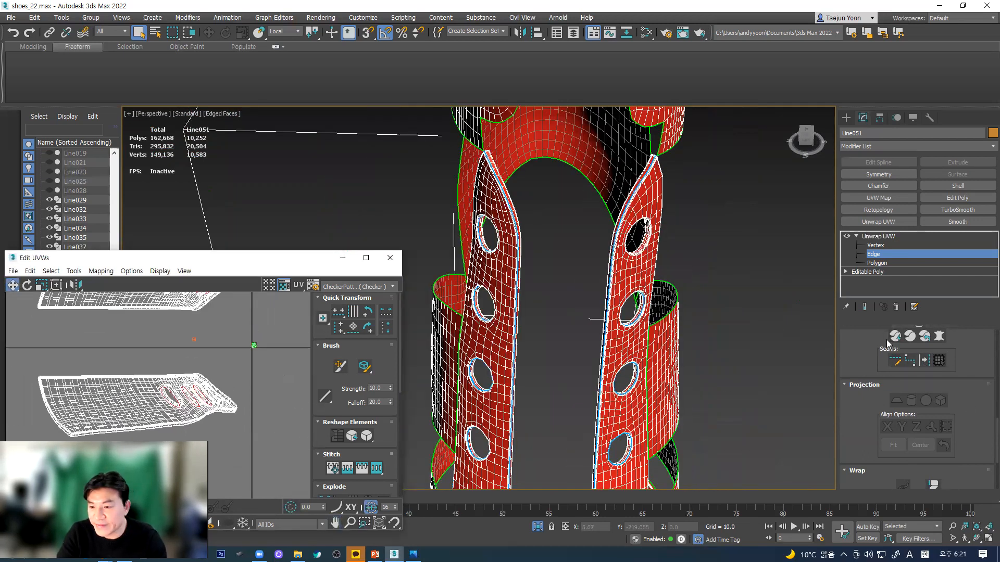
- Select a face on one eyelet panel and expand the polygon selection to the seams
{"action": "scroll", "coordinate": [863, 341], "scroll_direction": "up", "scroll_amount": 3}
{"action": "key", "text": "3"}
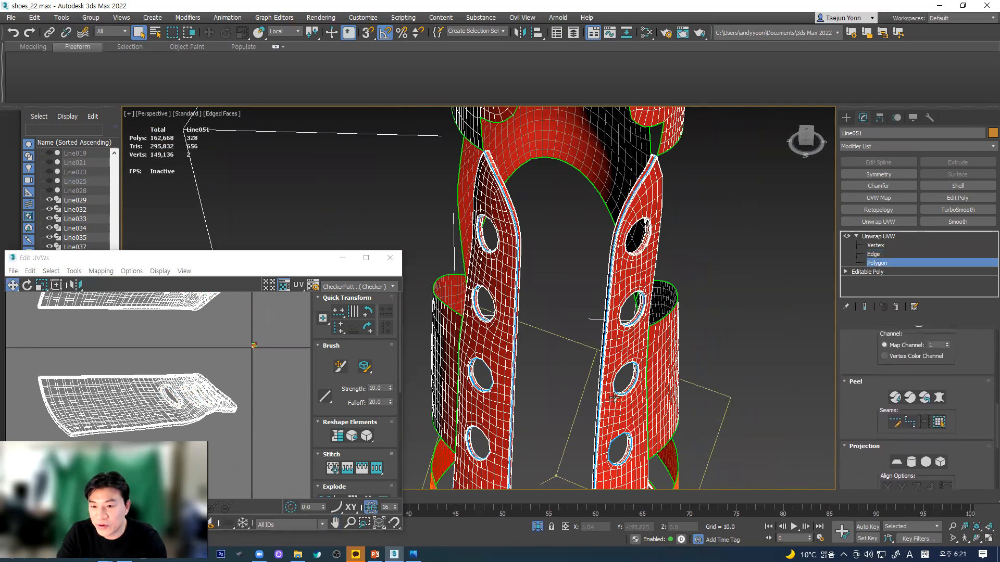
{"action": "left_click", "coordinate": [626, 353]}
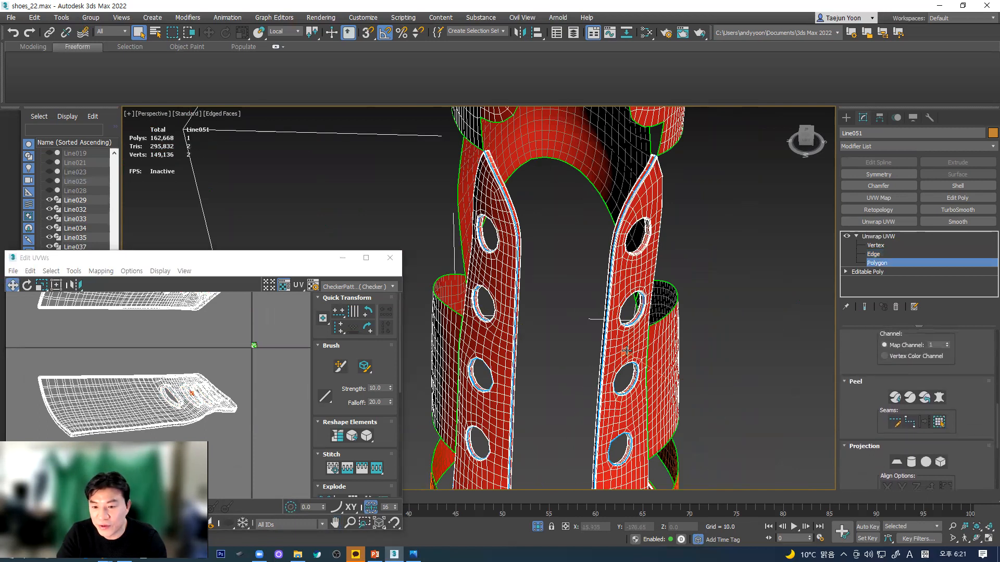
{"action": "left_click", "coordinate": [939, 422]}
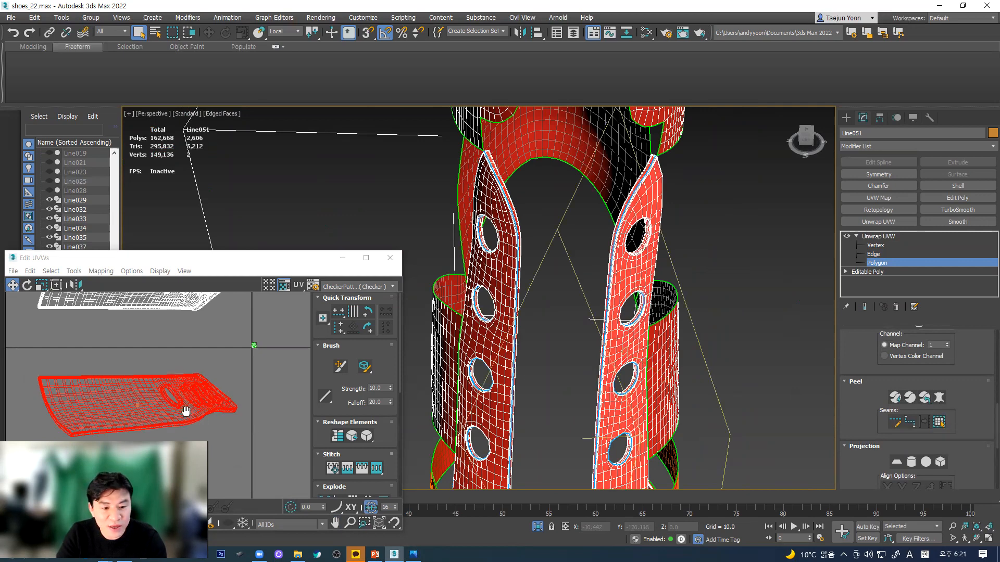
{"action": "middle_click_drag", "start_coordinate": [186, 410], "coordinate": [187, 381]}
{"action": "middle_click_drag", "start_coordinate": [614, 367], "coordinate": [572, 300], "text": "alt"}
{"action": "key", "text": "F3"}
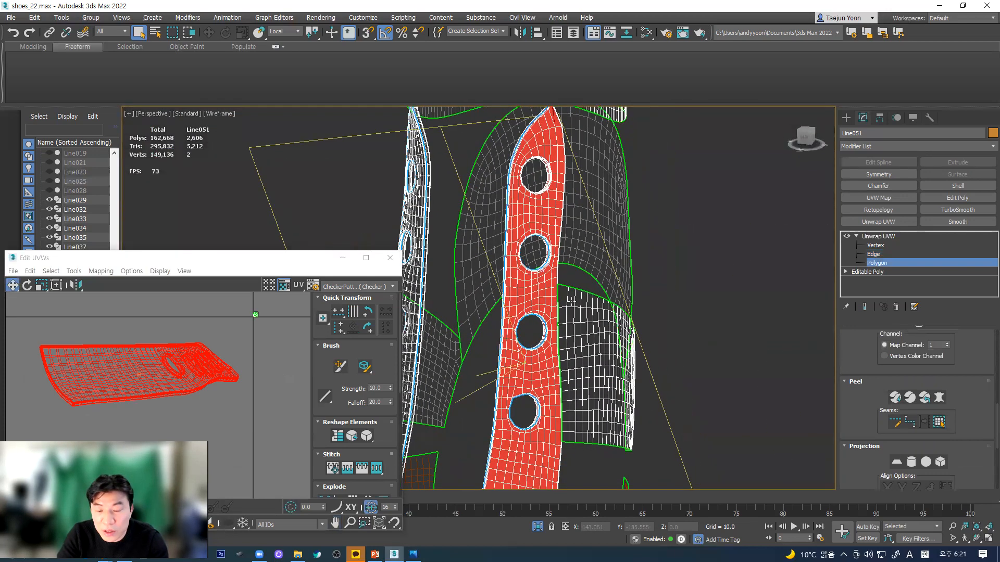
- Examine the eyelet panel's mesh in wireframe around its tip, rim and lower end for breaks in the seam loop
{"action": "left_click", "coordinate": [688, 267]}
{"action": "left_click", "coordinate": [521, 283]}
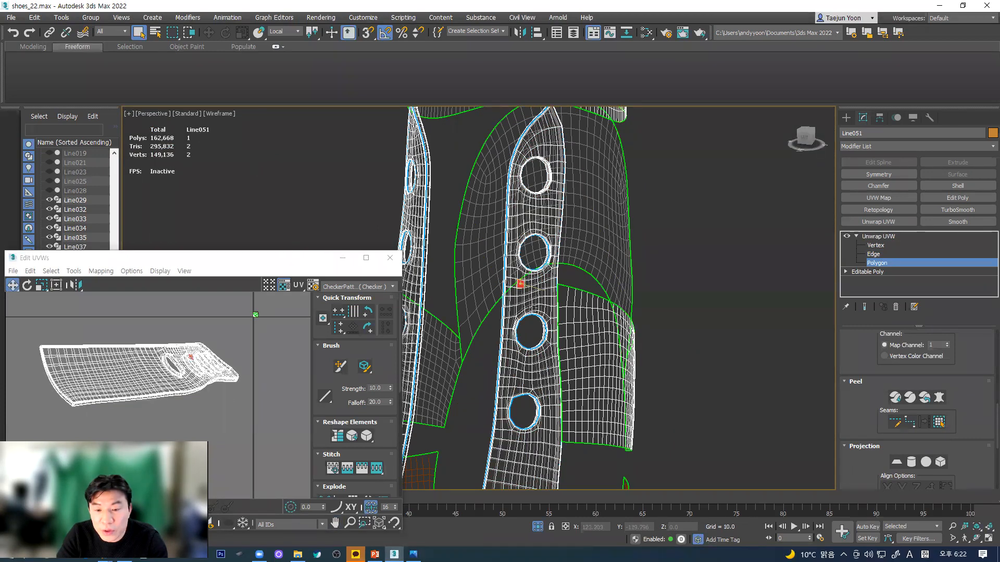
{"action": "scroll", "coordinate": [532, 306], "scroll_direction": "up", "scroll_amount": 10}
{"action": "scroll", "coordinate": [528, 276], "scroll_direction": "down", "scroll_amount": 5}
{"action": "middle_click_drag", "start_coordinate": [583, 327], "coordinate": [641, 356], "text": "alt"}
{"action": "middle_click_drag", "start_coordinate": [568, 353], "coordinate": [603, 320], "text": "alt"}
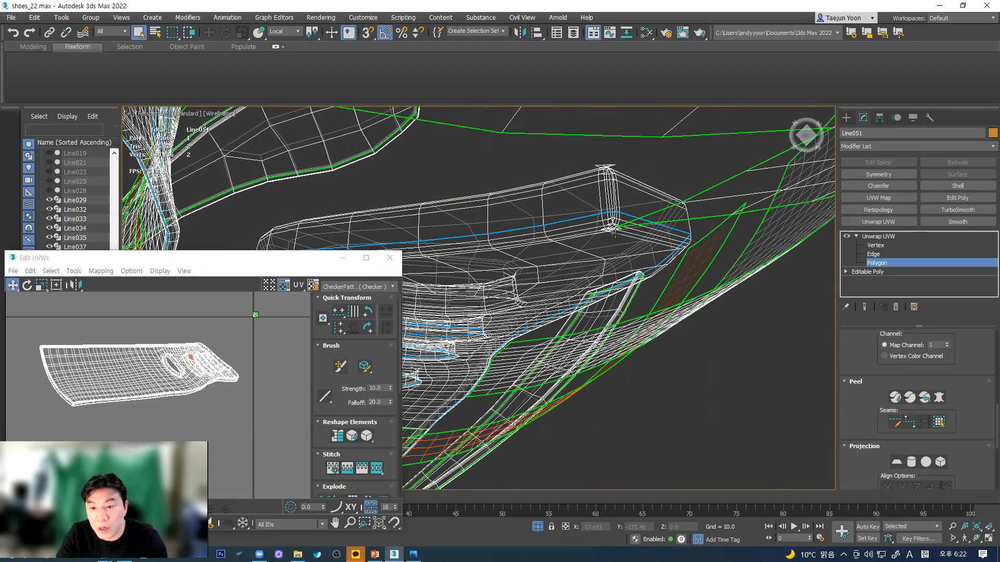
{"action": "scroll", "coordinate": [612, 222], "scroll_direction": "up", "scroll_amount": 7}
{"action": "scroll", "coordinate": [609, 213], "scroll_direction": "down", "scroll_amount": 3}
{"action": "middle_click_drag", "start_coordinate": [616, 182], "coordinate": [506, 331], "text": "alt"}
{"action": "middle_click_drag", "start_coordinate": [515, 299], "coordinate": [577, 381], "text": "alt"}
{"action": "scroll", "coordinate": [545, 364], "scroll_direction": "up", "scroll_amount": 3}
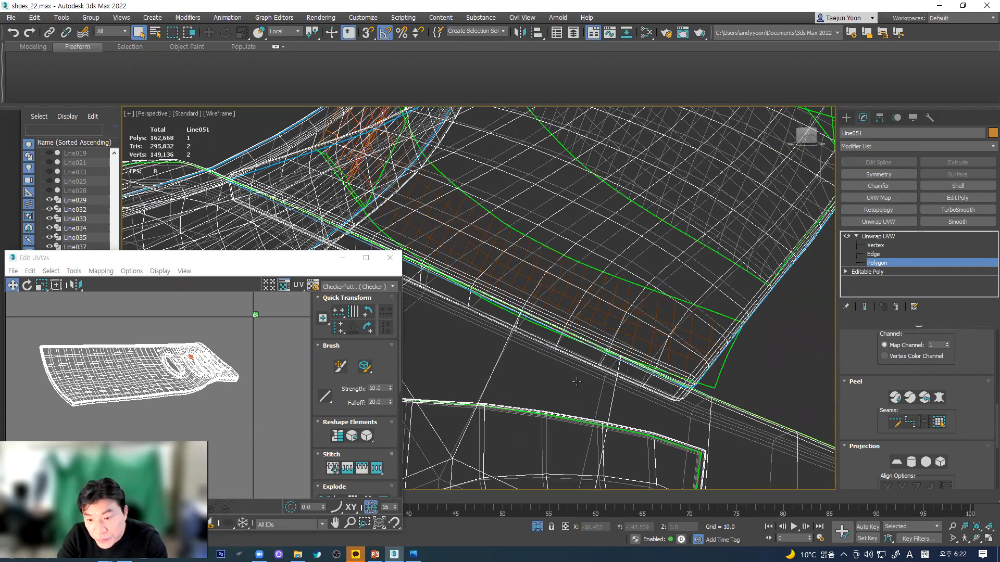
{"action": "scroll", "coordinate": [580, 385], "scroll_direction": "down", "scroll_amount": 10}
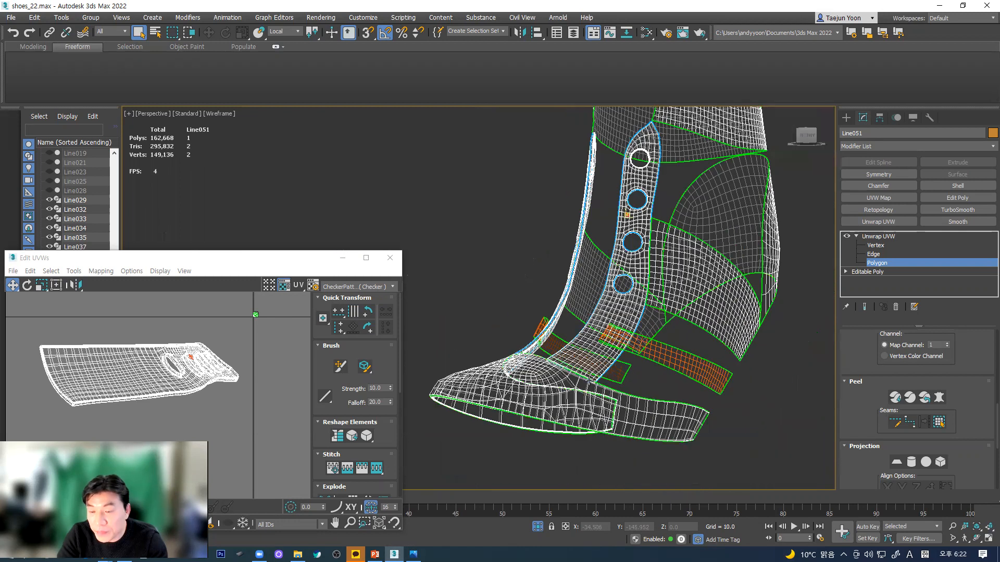
{"action": "middle_click_drag", "start_coordinate": [781, 256], "coordinate": [792, 289], "text": "alt"}
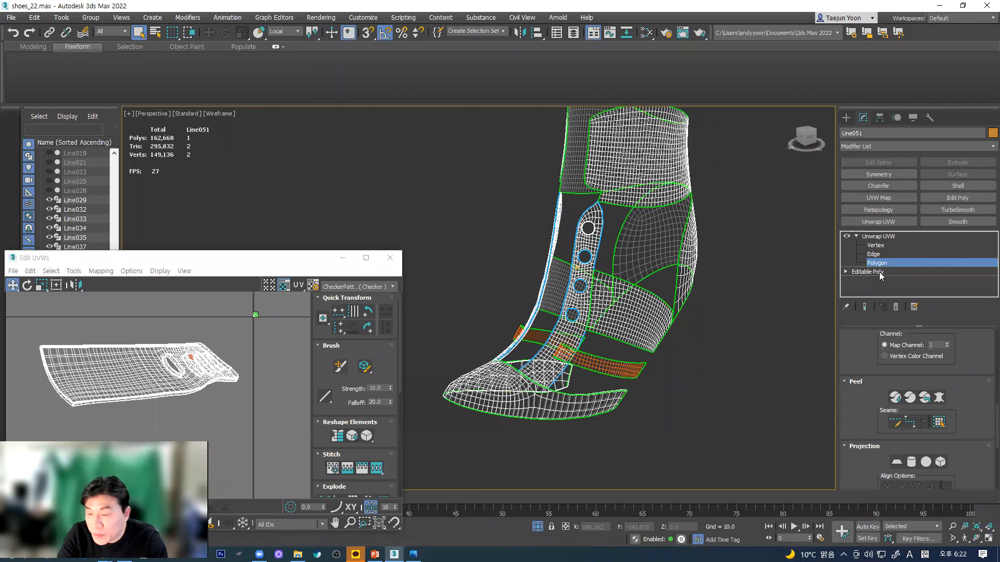
- Convert the combined upper object with its unwrap to an editable poly
{"action": "right_click", "coordinate": [587, 275]}
{"action": "mouse_move", "coordinate": [644, 385]}
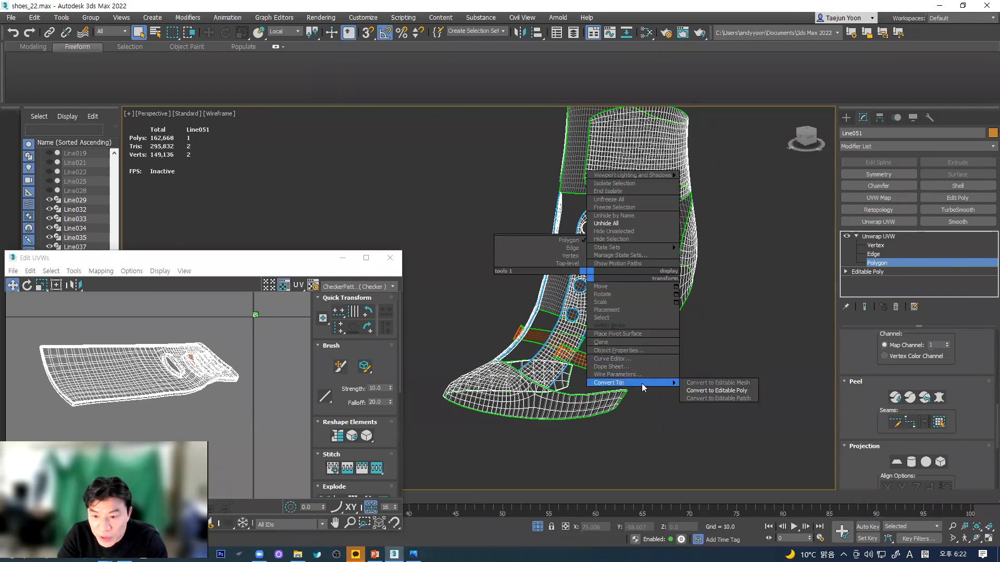
{"action": "left_click", "coordinate": [717, 391]}
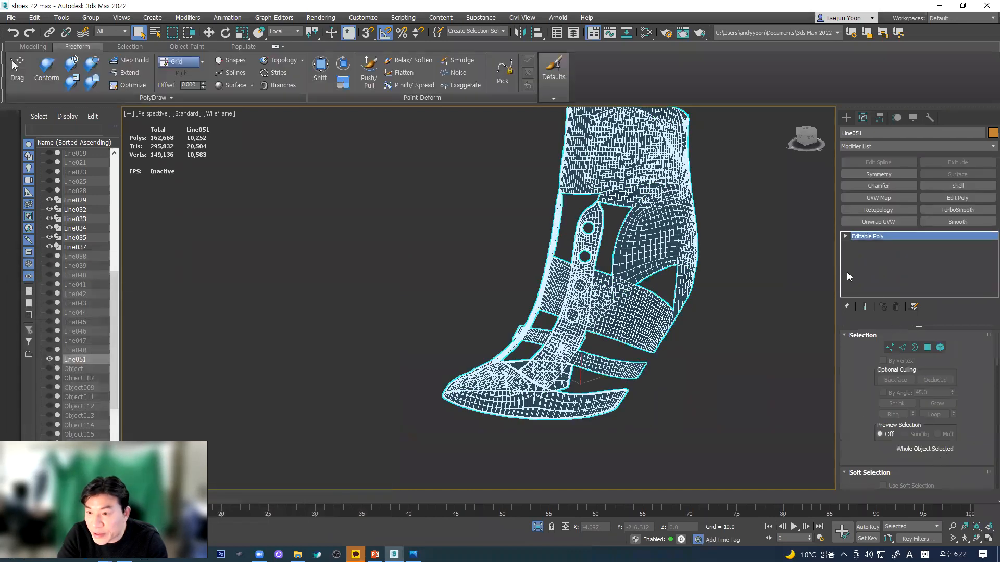
- Select both eyelet panel elements and detach them together as a separate object
{"action": "left_click", "coordinate": [940, 347]}
{"action": "left_click", "coordinate": [581, 273]}
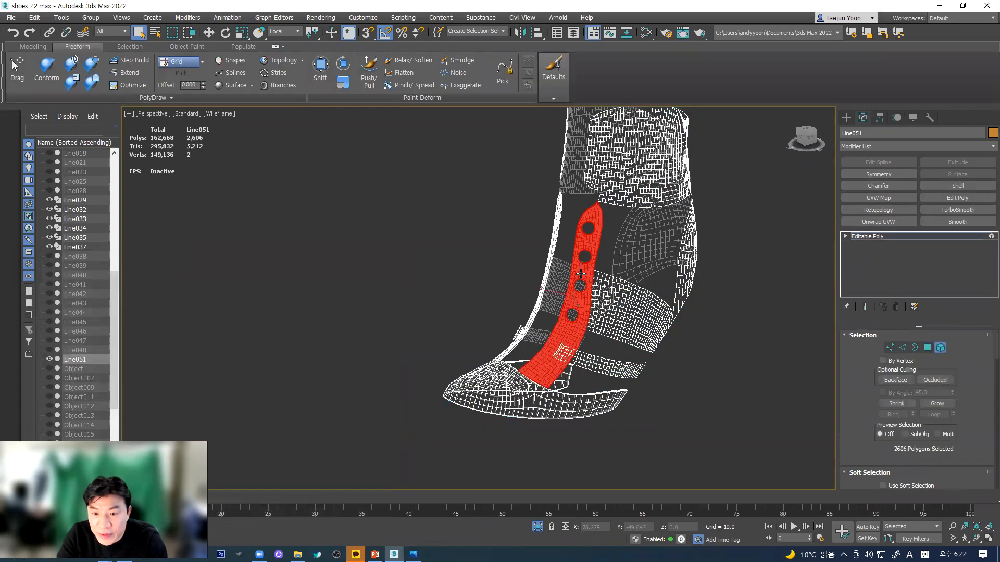
{"action": "left_click", "coordinate": [555, 266], "text": "ctrl"}
{"action": "scroll", "coordinate": [859, 432], "scroll_direction": "down", "scroll_amount": 10}
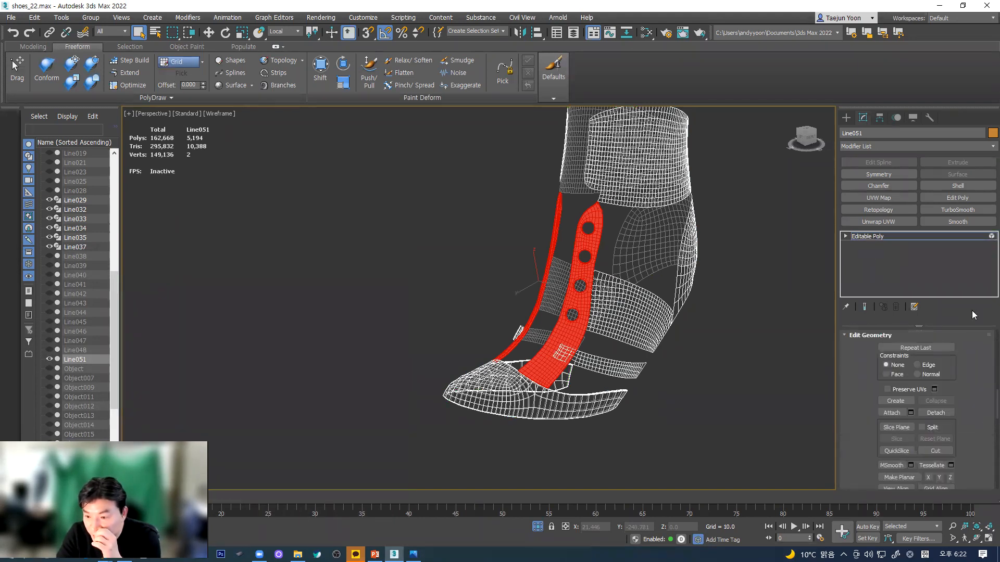
{"action": "left_click", "coordinate": [936, 412]}
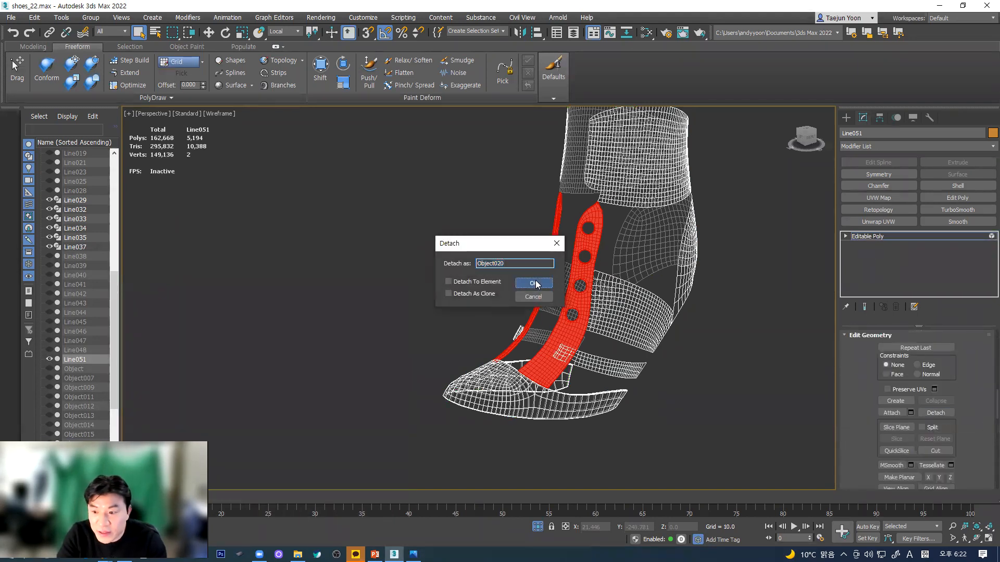
{"action": "left_click", "coordinate": [534, 284]}
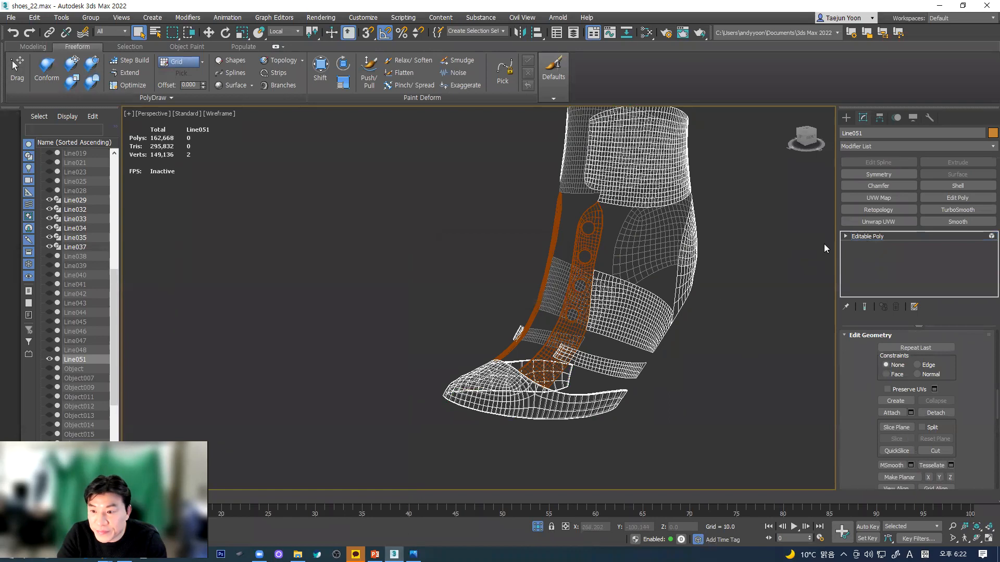
- Select the detached eyelet panels, isolate them and display them shaded with edged faces
{"action": "left_click", "coordinate": [867, 237]}
{"action": "left_click", "coordinate": [776, 290]}
{"action": "left_click", "coordinate": [599, 243]}
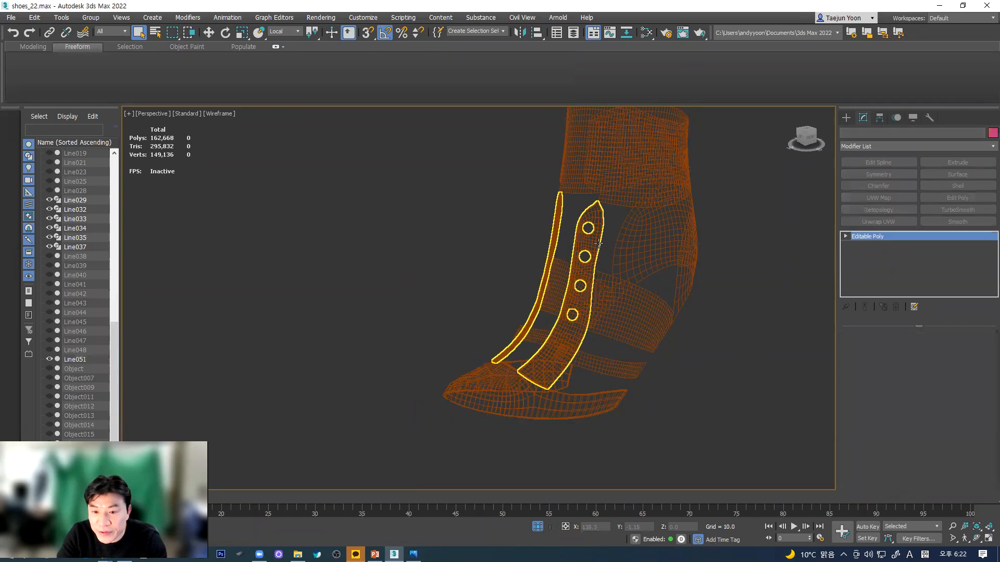
{"action": "key", "text": "alt+q"}
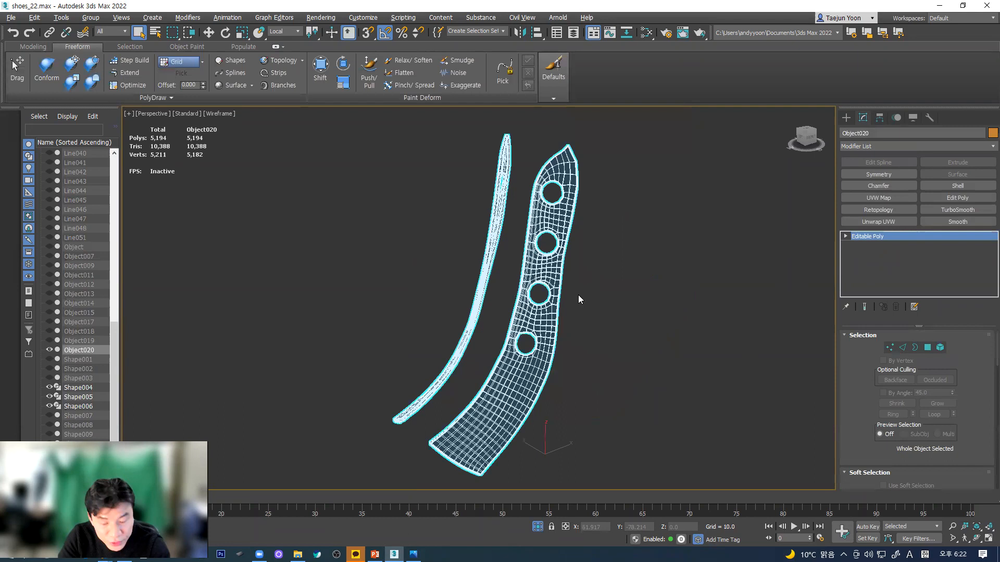
{"action": "key", "text": "F3"}
{"action": "mouse_move", "coordinate": [570, 255]}
{"action": "middle_mouse_down", "text": "alt"}
{"action": "mouse_move", "coordinate": [547, 266]}
{"action": "mouse_move", "coordinate": [591, 255]}
{"action": "middle_mouse_up", "text": "alt"}
{"action": "scroll", "coordinate": [547, 265], "scroll_direction": "up", "scroll_amount": 4}
{"action": "scroll", "coordinate": [591, 254], "scroll_direction": "up", "scroll_amount": 6}
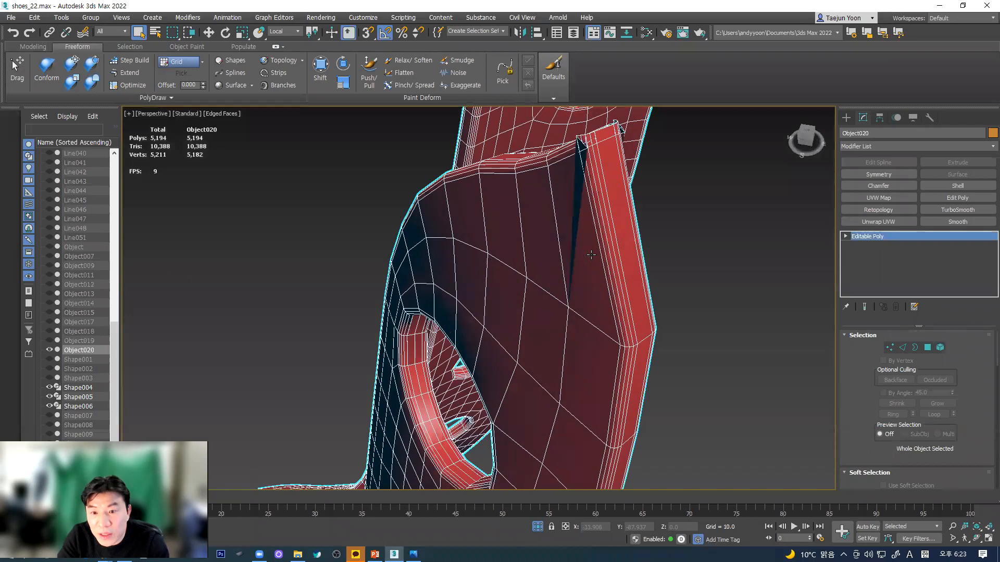
- Check the edge loops along the rim at the eyelet panel's pointed tip by selecting them
{"action": "left_click", "coordinate": [903, 347]}
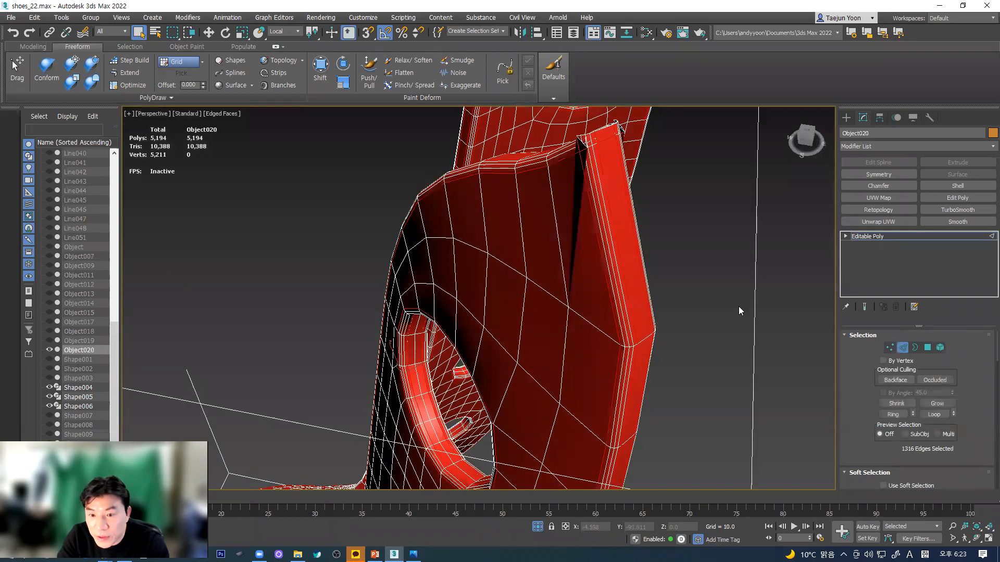
{"action": "left_click", "coordinate": [692, 273]}
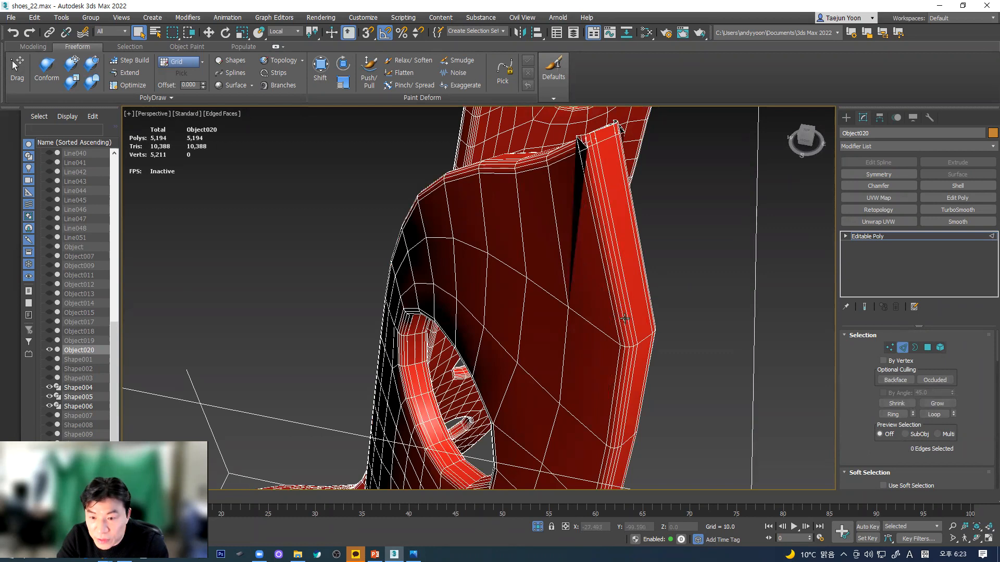
{"action": "double_click", "coordinate": [622, 316]}
{"action": "middle_click_drag", "start_coordinate": [630, 336], "coordinate": [654, 318], "text": "alt"}
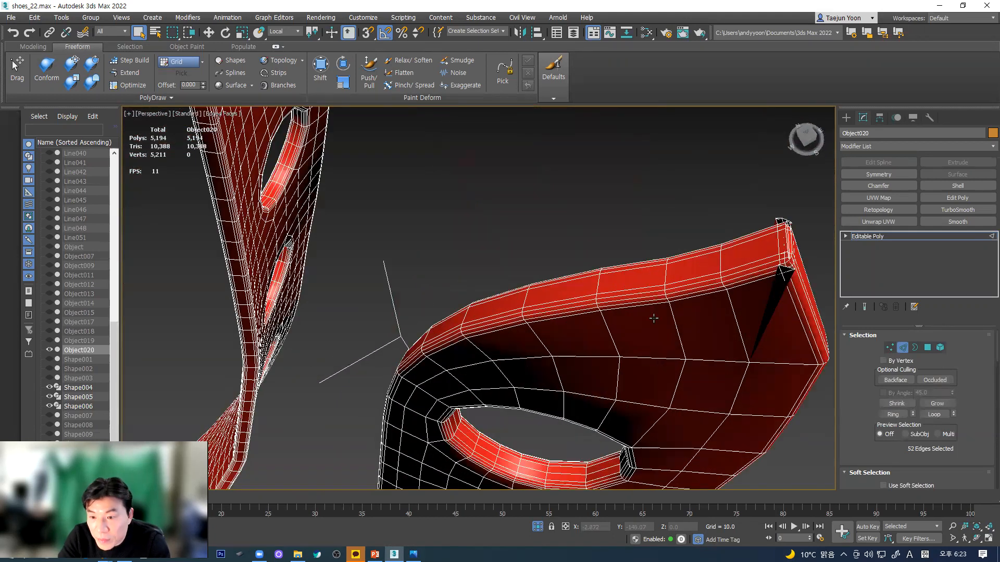
{"action": "double_click", "coordinate": [745, 271]}
- Examine the edge flow along the eyelet panels' rims, lower ends and lace holes
{"action": "middle_click_drag", "start_coordinate": [761, 289], "coordinate": [571, 307], "text": "alt"}
{"action": "middle_click_drag", "start_coordinate": [584, 355], "coordinate": [585, 238], "text": "alt"}
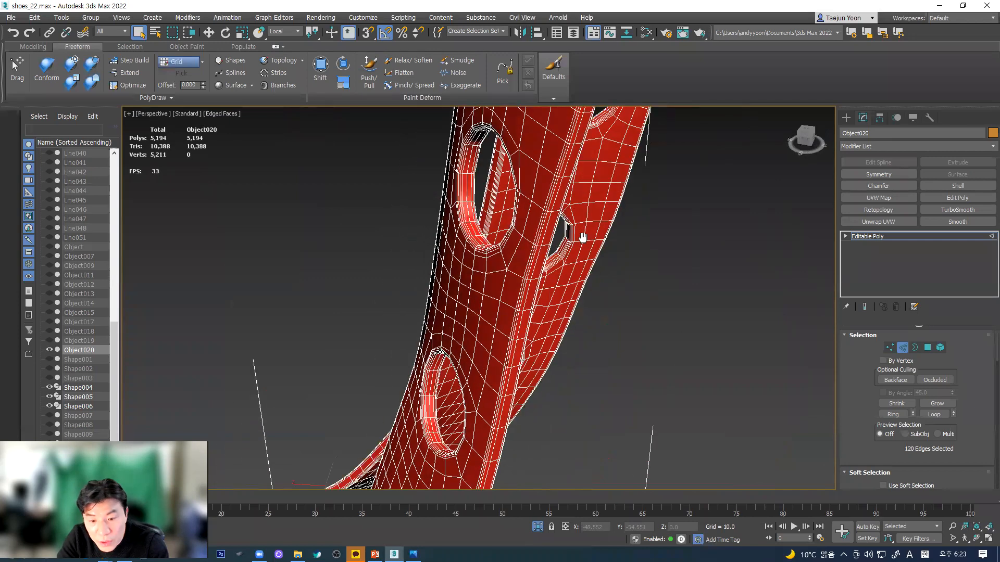
{"action": "scroll", "coordinate": [544, 336], "scroll_direction": "down", "scroll_amount": 5}
{"action": "middle_click_drag", "start_coordinate": [543, 341], "coordinate": [610, 331], "text": "alt"}
{"action": "scroll", "coordinate": [468, 351], "scroll_direction": "up", "scroll_amount": 8}
{"action": "scroll", "coordinate": [452, 349], "scroll_direction": "down", "scroll_amount": 8}
{"action": "middle_click_drag", "start_coordinate": [452, 348], "coordinate": [462, 363], "text": "alt"}
{"action": "middle_click_drag", "start_coordinate": [466, 253], "coordinate": [465, 282], "text": "alt"}
{"action": "middle_click_drag", "start_coordinate": [572, 341], "coordinate": [517, 297], "text": "alt"}
{"action": "scroll", "coordinate": [569, 378], "scroll_direction": "up", "scroll_amount": 3}
{"action": "middle_click_drag", "start_coordinate": [569, 378], "coordinate": [430, 402], "text": "alt"}
{"action": "scroll", "coordinate": [570, 376], "scroll_direction": "down", "scroll_amount": 4}
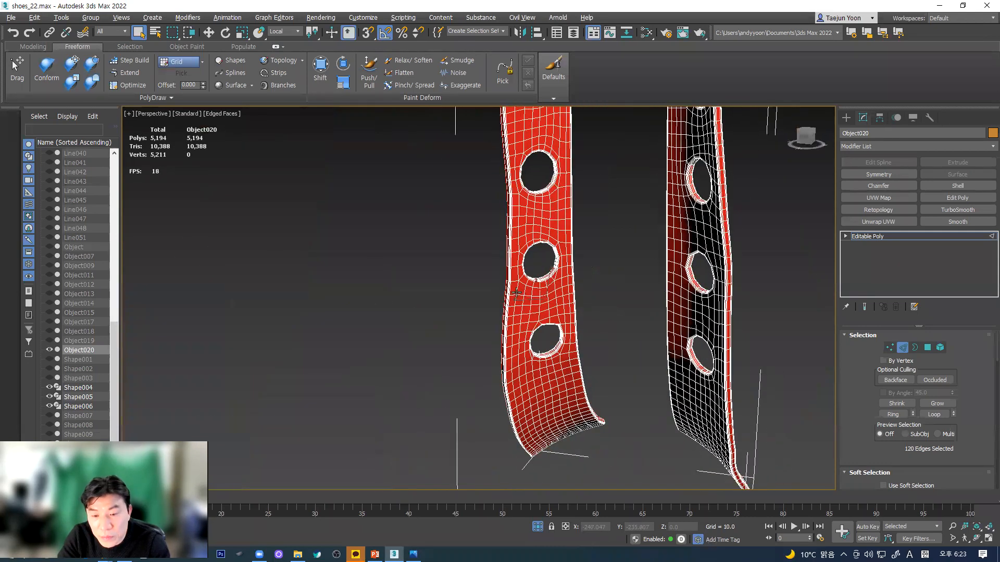
{"action": "scroll", "coordinate": [516, 292], "scroll_direction": "up", "scroll_amount": 4}
{"action": "middle_click_drag", "start_coordinate": [516, 293], "coordinate": [580, 281], "text": "alt"}
{"action": "scroll", "coordinate": [607, 262], "scroll_direction": "up", "scroll_amount": 6}
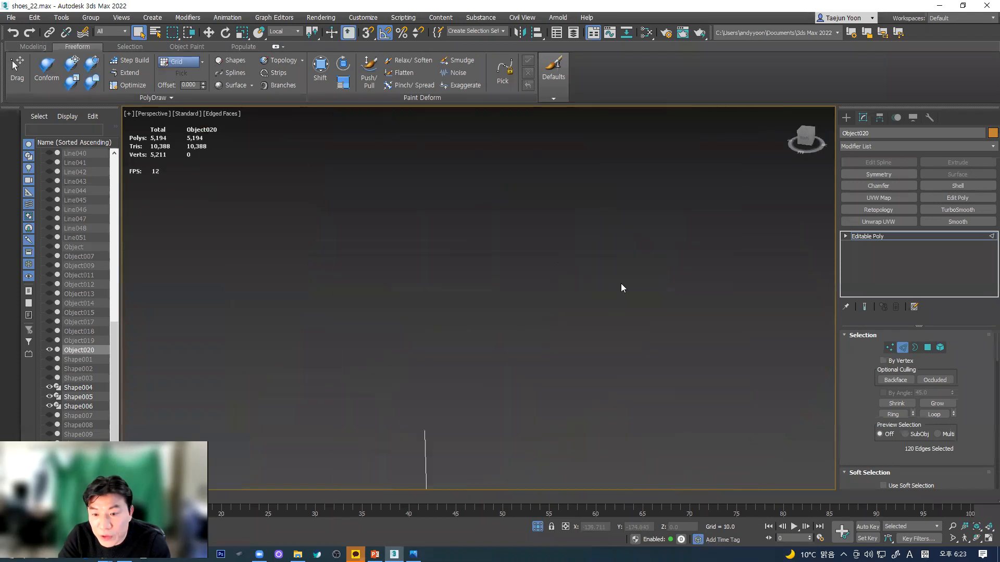
{"action": "scroll", "coordinate": [622, 288], "scroll_direction": "down", "scroll_amount": 2}
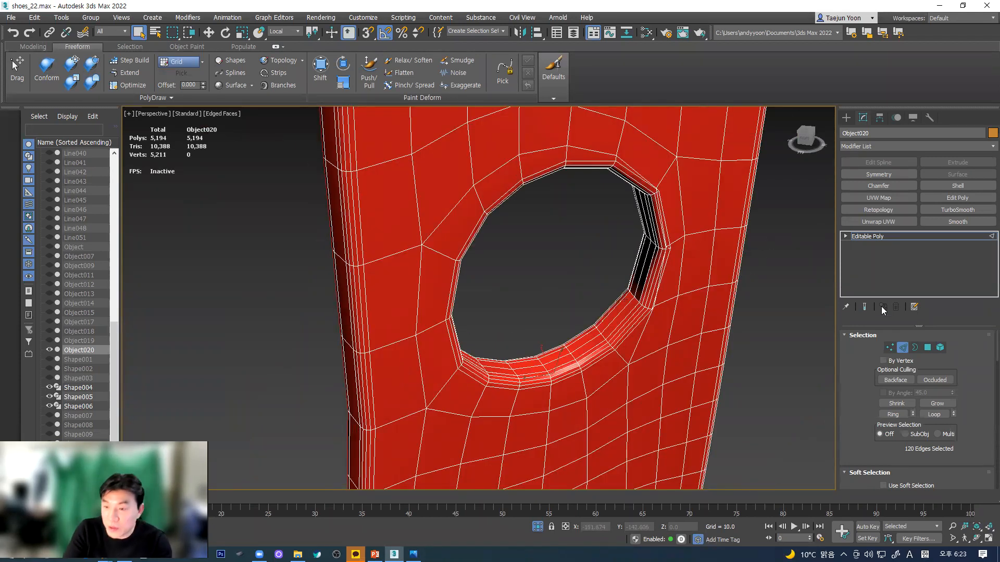
- Leave edge editing on the eyelet panels and unhide all the boot parts
{"action": "left_click", "coordinate": [903, 349]}
{"action": "scroll", "coordinate": [744, 323], "scroll_direction": "down", "scroll_amount": 5}
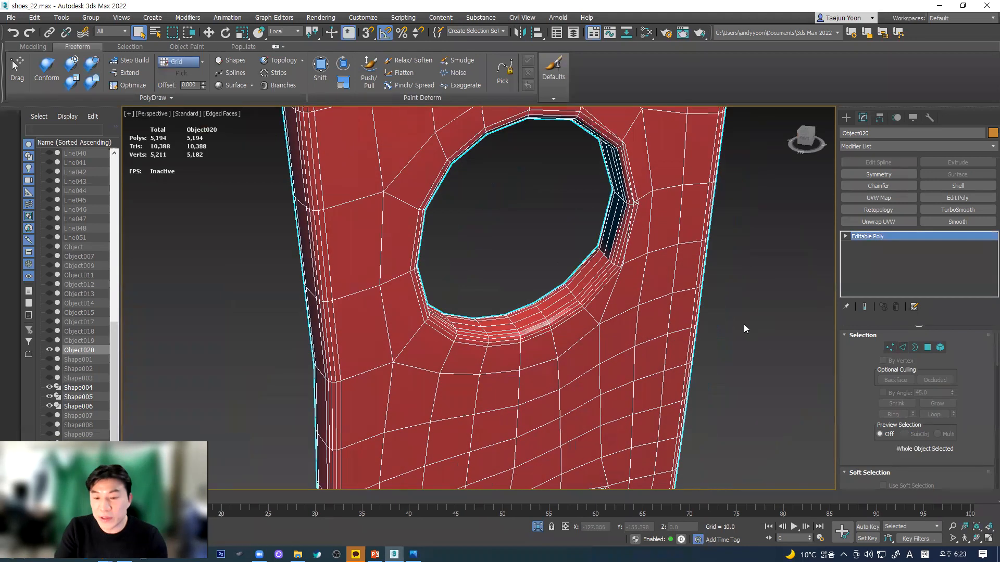
{"action": "middle_click_drag", "start_coordinate": [723, 344], "coordinate": [602, 227], "text": "alt"}
{"action": "right_click", "coordinate": [616, 211]}
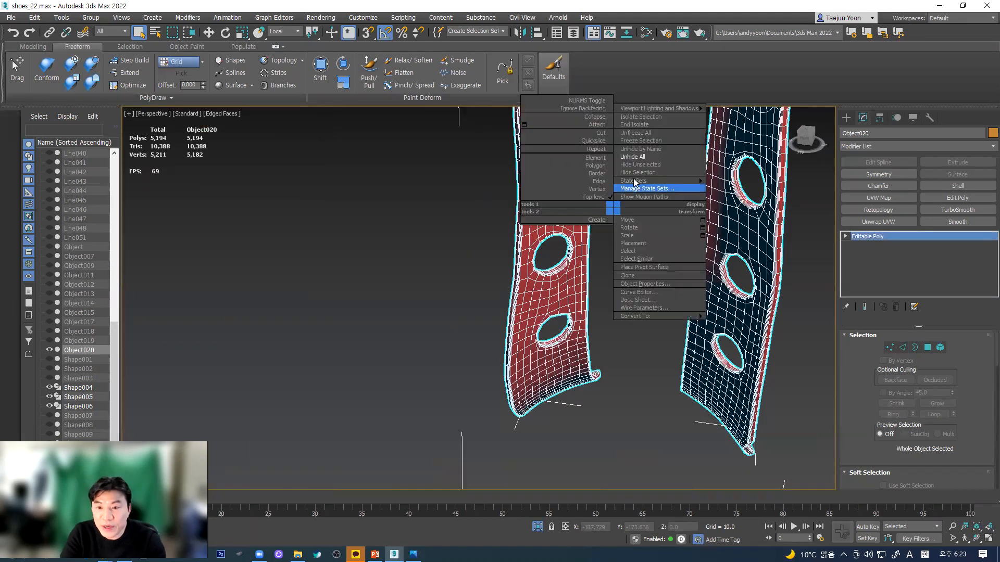
{"action": "left_click", "coordinate": [636, 158]}
{"action": "middle_click_drag", "start_coordinate": [618, 279], "coordinate": [455, 286], "text": "alt"}
{"action": "scroll", "coordinate": [520, 296], "scroll_direction": "down", "scroll_amount": 4}
{"action": "middle_click_drag", "start_coordinate": [487, 361], "coordinate": [474, 341], "text": "alt"}
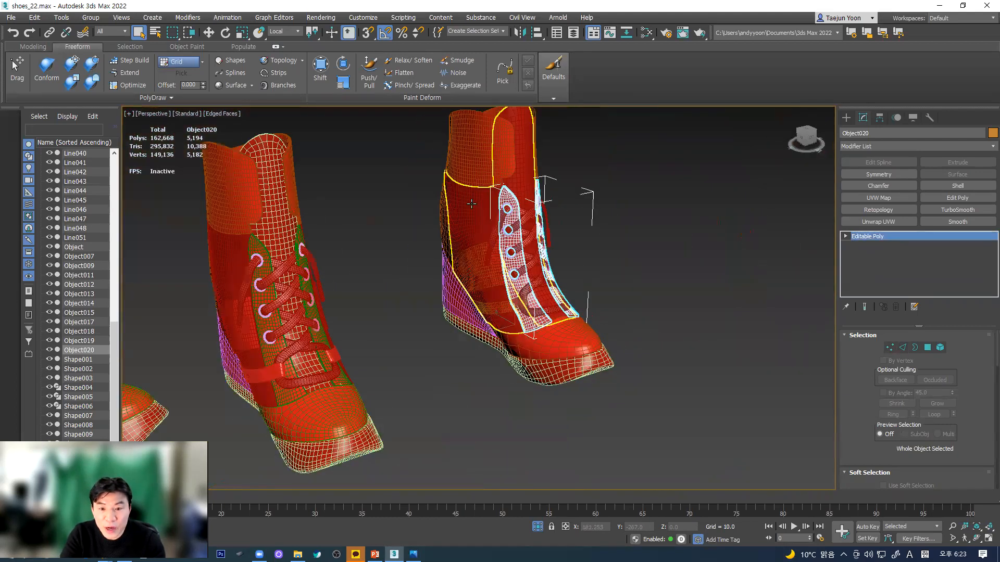
- Apply Unwrap UVW to the boot's combined tongue and side panel object and open its UV editor
{"action": "left_click", "coordinate": [474, 205]}
{"action": "middle_click_drag", "start_coordinate": [599, 230], "coordinate": [526, 263], "text": "alt"}
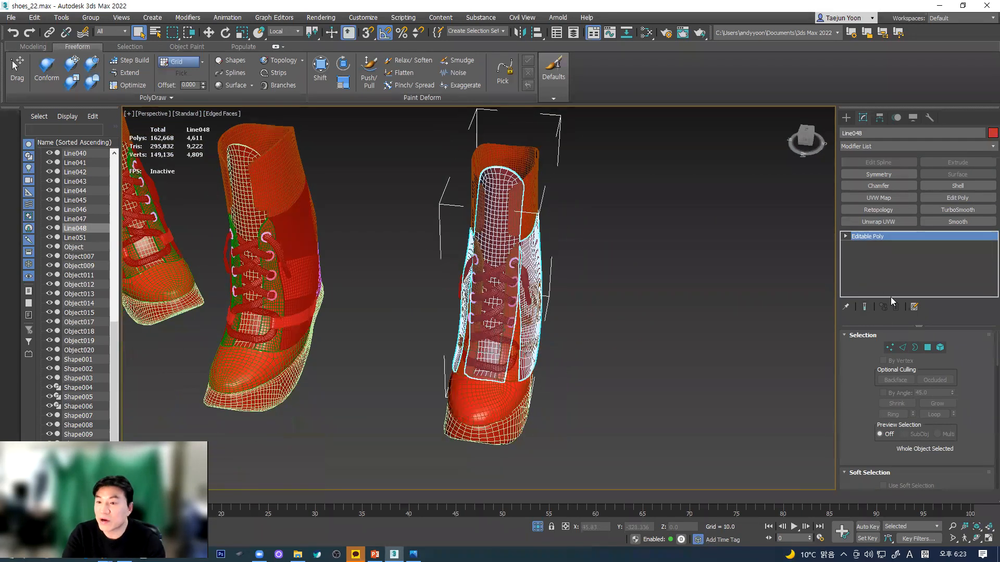
{"action": "left_click", "coordinate": [878, 222]}
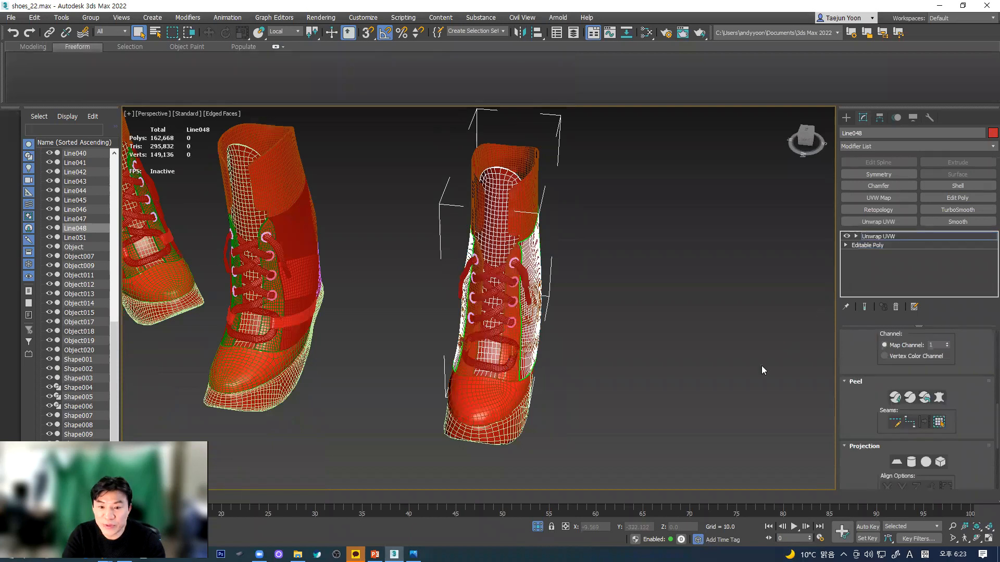
{"action": "scroll", "coordinate": [885, 417], "scroll_direction": "up", "scroll_amount": 5}
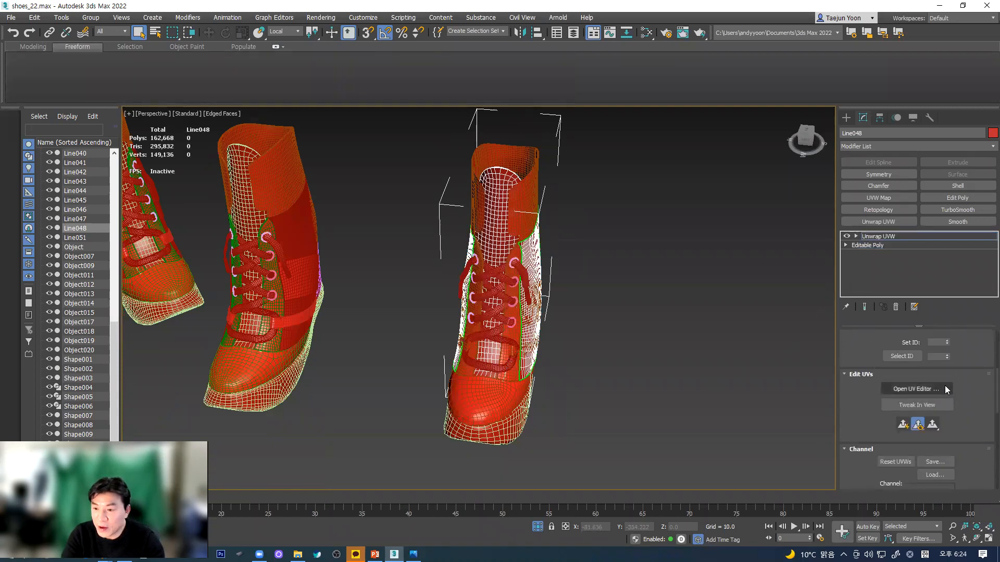
{"action": "left_click", "coordinate": [884, 389]}
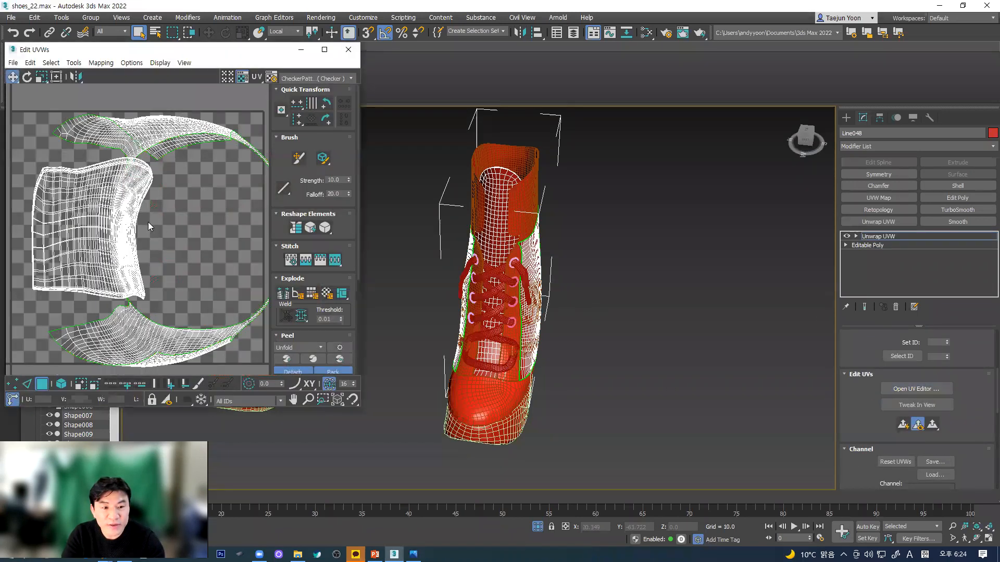
{"action": "scroll", "coordinate": [163, 184], "scroll_direction": "down", "scroll_amount": 3}
{"action": "middle_click_drag", "start_coordinate": [578, 286], "coordinate": [517, 289], "text": "alt"}
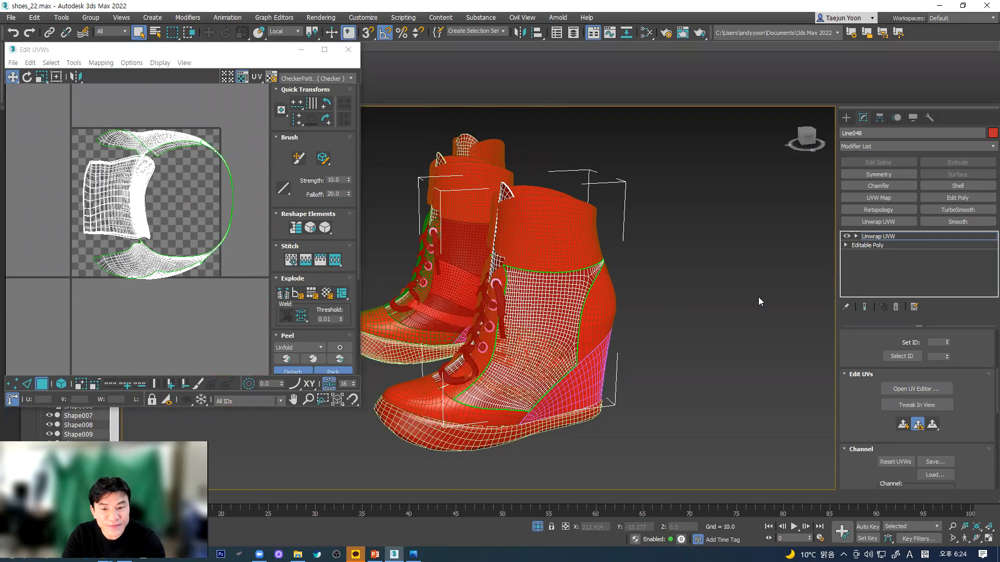
- Select all polygons of both side panels by element and flatten them with Quick Peel
{"action": "left_click", "coordinate": [856, 236]}
{"action": "left_click", "coordinate": [875, 264]}
{"action": "left_click", "coordinate": [556, 311]}
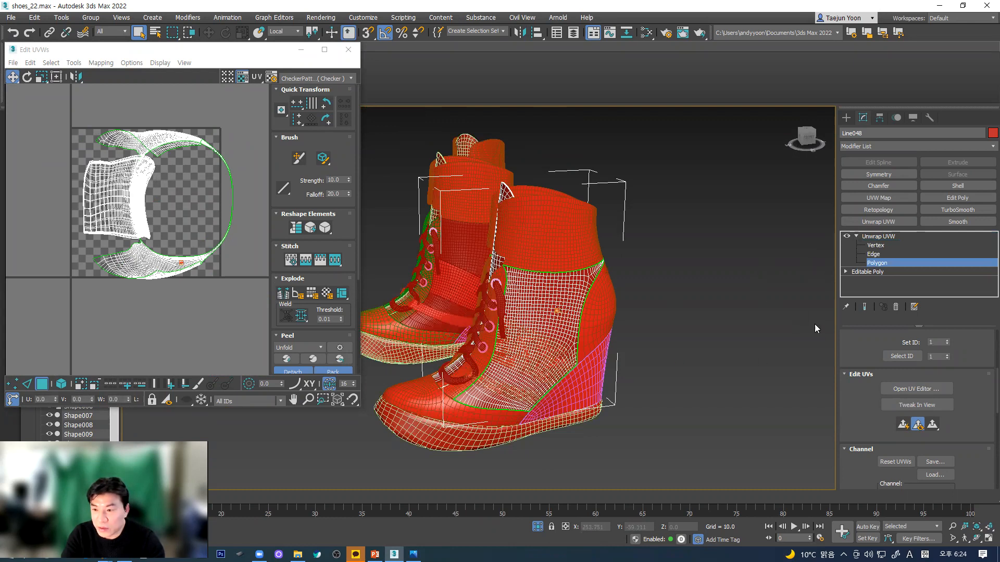
{"action": "left_click_drag", "start_coordinate": [858, 342], "coordinate": [881, 162]}
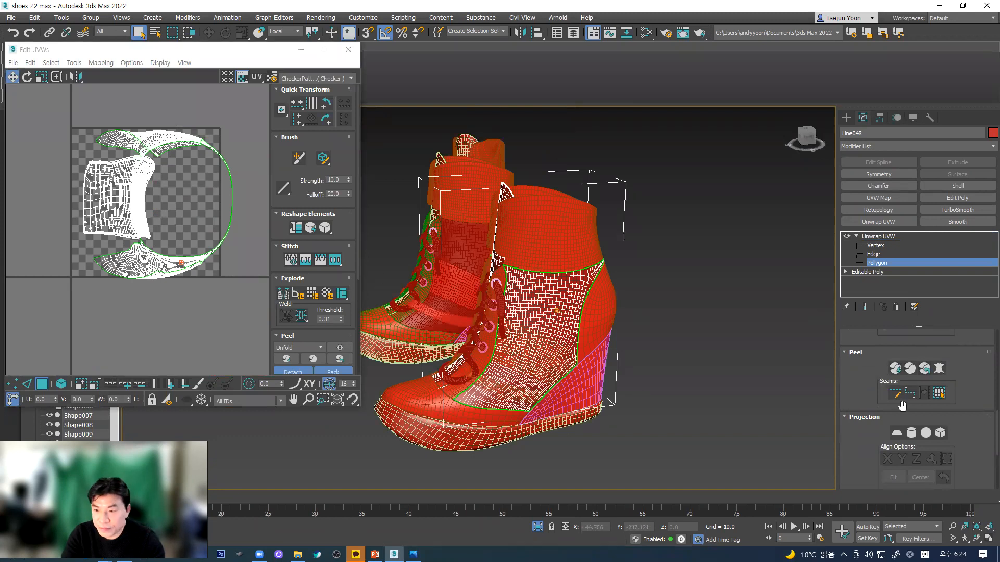
{"action": "scroll", "coordinate": [938, 422], "scroll_direction": "up", "scroll_amount": 5}
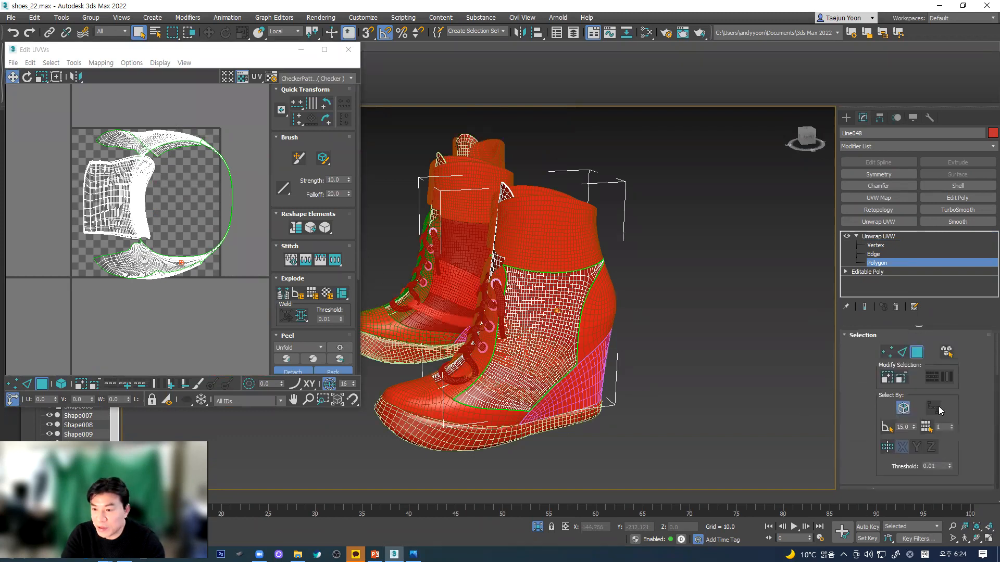
{"action": "left_click", "coordinate": [947, 354]}
{"action": "left_click", "coordinate": [550, 325]}
{"action": "scroll", "coordinate": [931, 466], "scroll_direction": "down", "scroll_amount": 5}
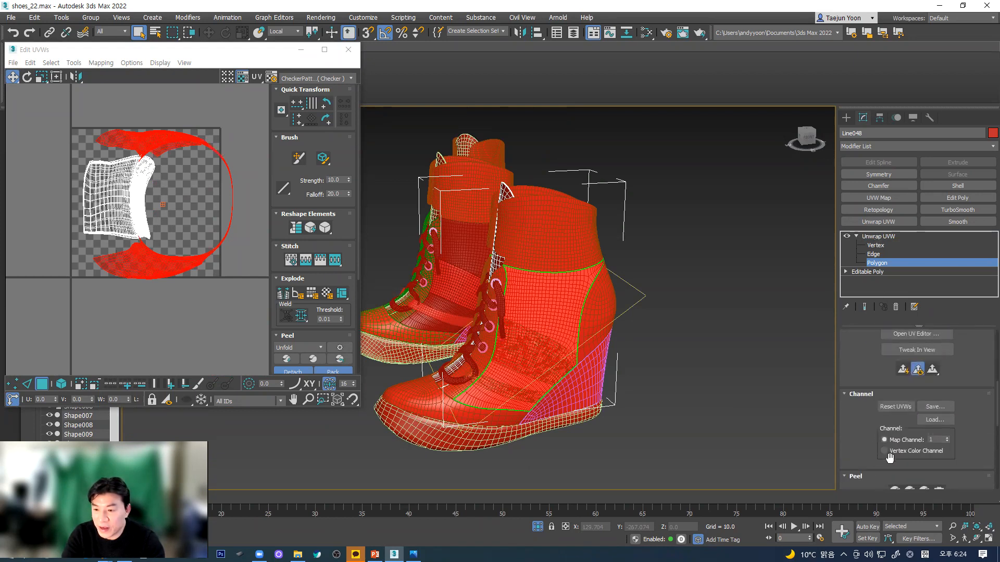
{"action": "scroll", "coordinate": [890, 457], "scroll_direction": "down", "scroll_amount": 3}
{"action": "left_click", "coordinate": [895, 406]}
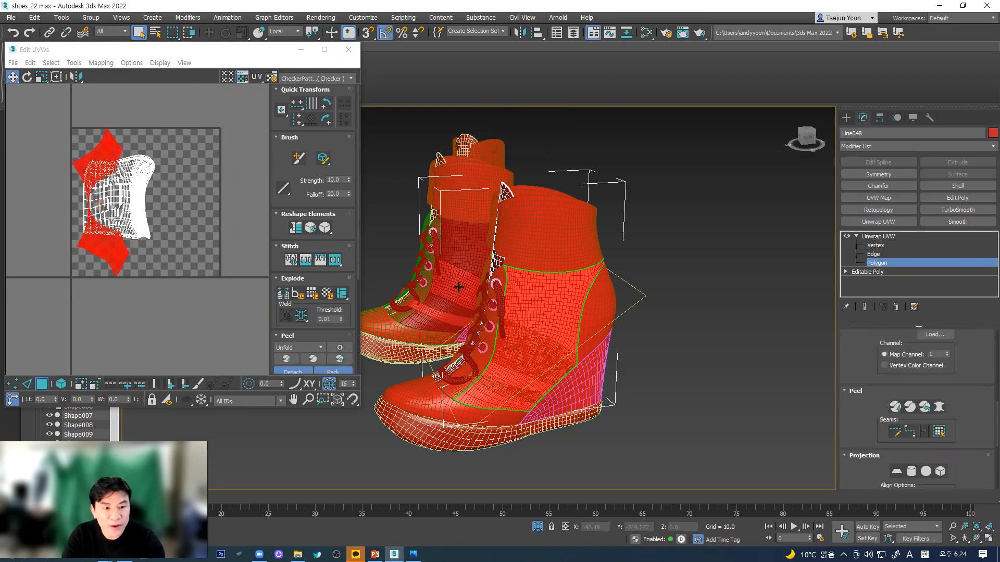
- Pick a polygon on the tongue and isolate the tongue and side panel object from the other boot parts
{"action": "left_click", "coordinate": [130, 204]}
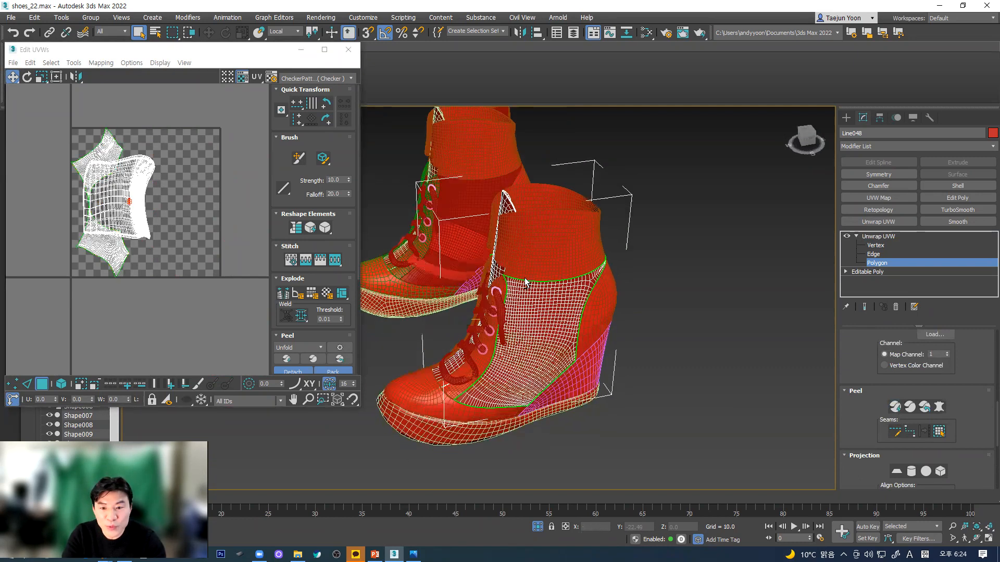
{"action": "scroll", "coordinate": [523, 254], "scroll_direction": "up", "scroll_amount": 5}
{"action": "key", "text": "alt+q"}
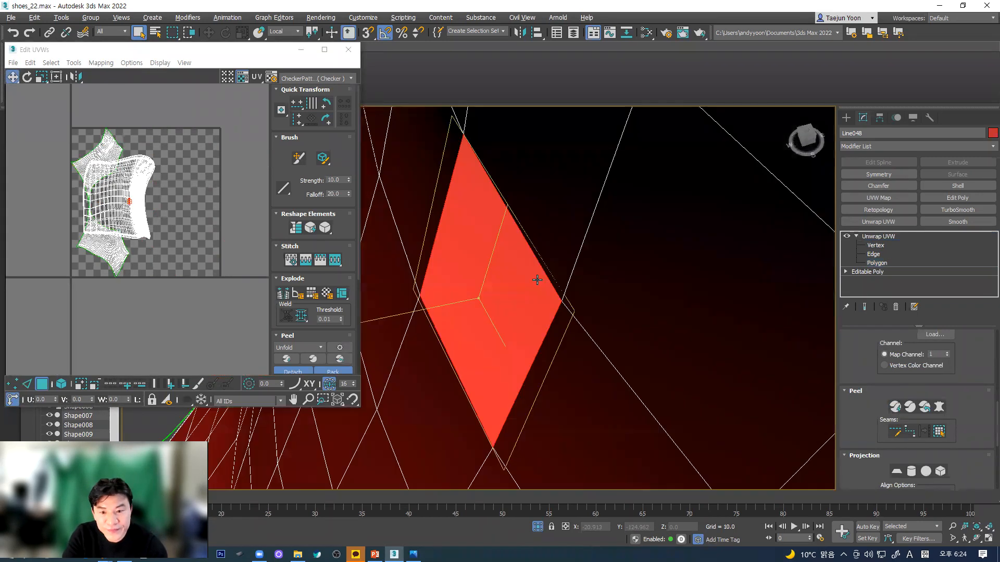
{"action": "middle_click_drag", "start_coordinate": [526, 258], "coordinate": [584, 200], "text": "alt"}
{"action": "scroll", "coordinate": [571, 274], "scroll_direction": "up", "scroll_amount": 5}
{"action": "middle_click_drag", "start_coordinate": [513, 291], "coordinate": [528, 247]}
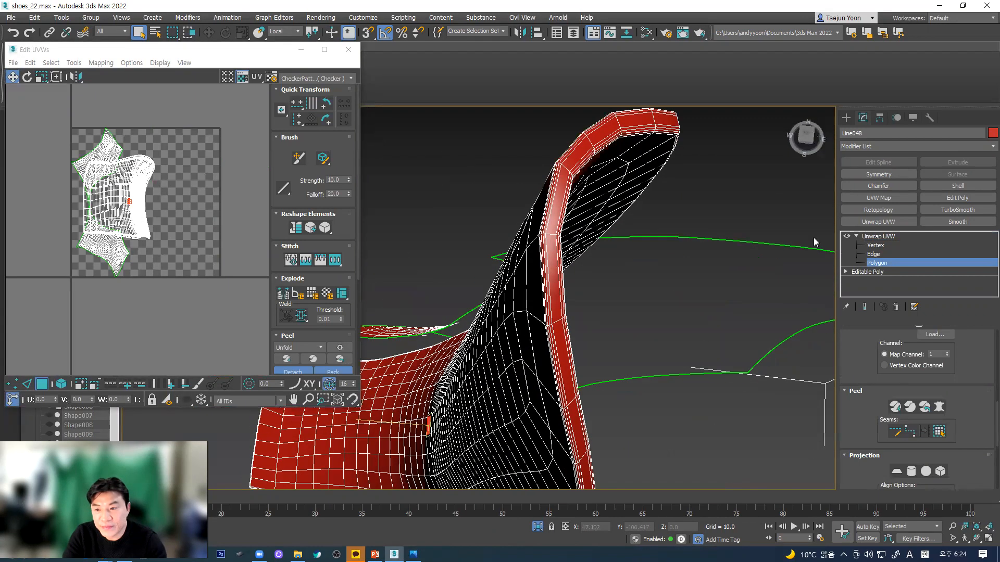
- Turn off element selection, select the edge loop around the tongue's rim and convert it to a peel seam
{"action": "left_click", "coordinate": [874, 255]}
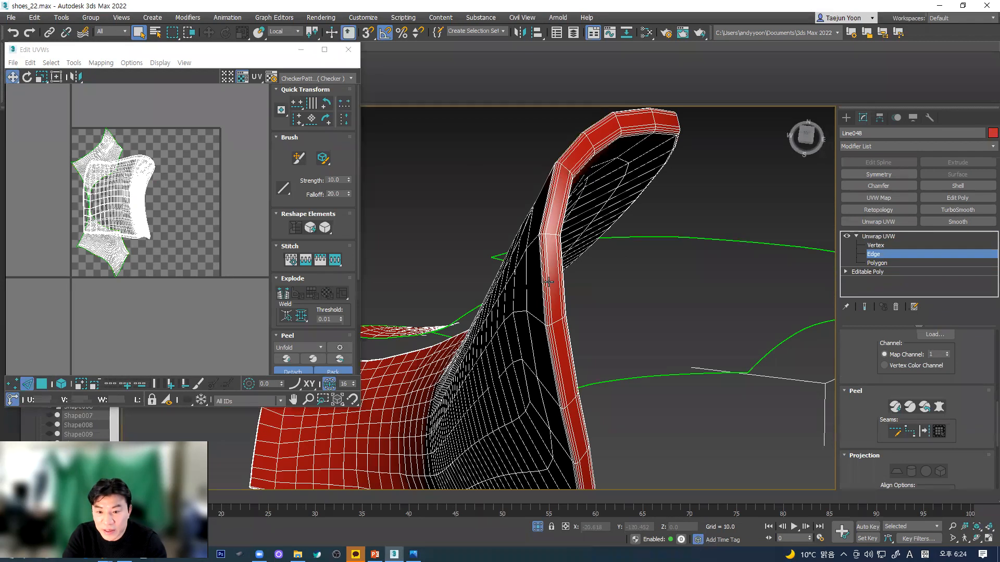
{"action": "key", "text": "ctrl+a"}
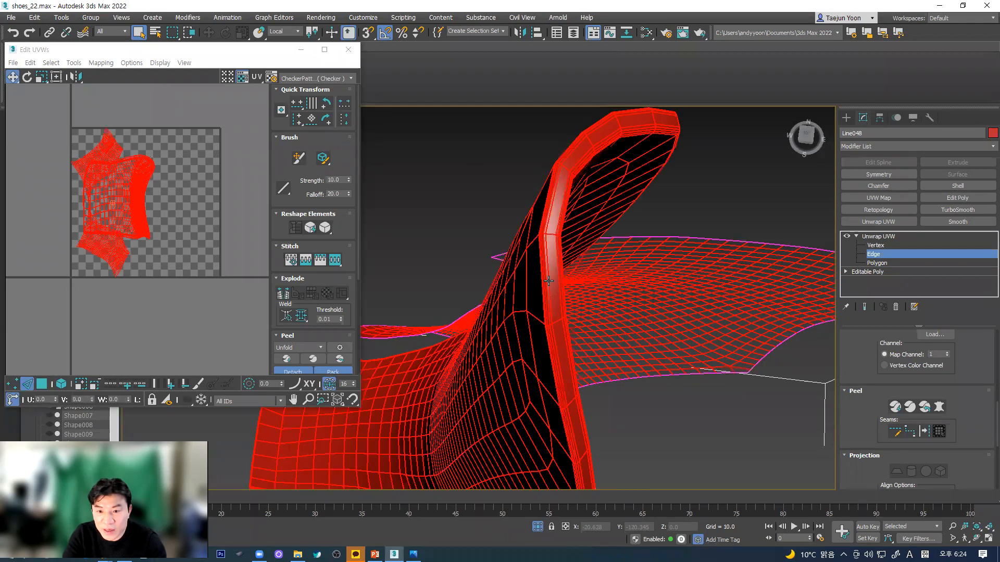
{"action": "scroll", "coordinate": [984, 393], "scroll_direction": "up", "scroll_amount": 5}
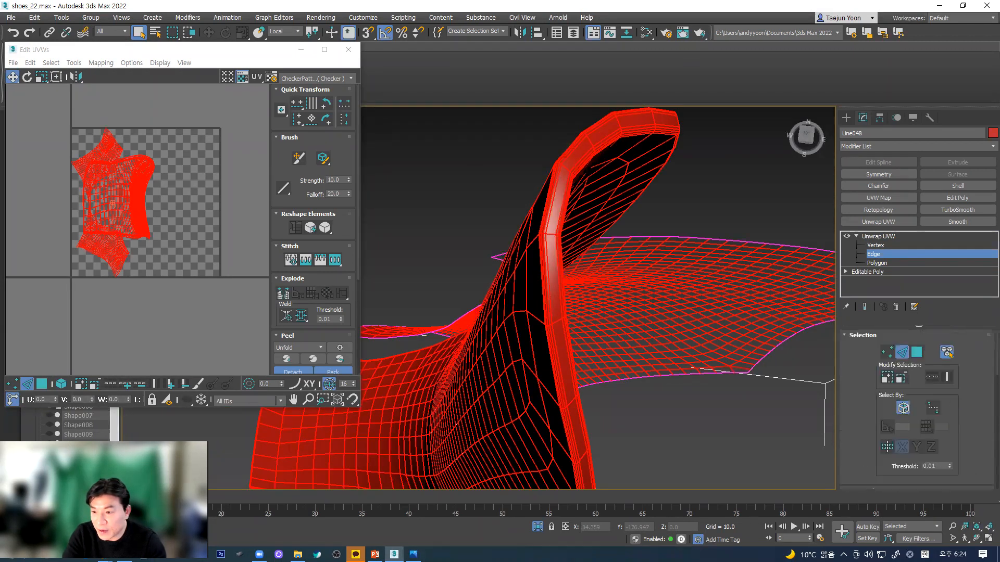
{"action": "left_click", "coordinate": [626, 383]}
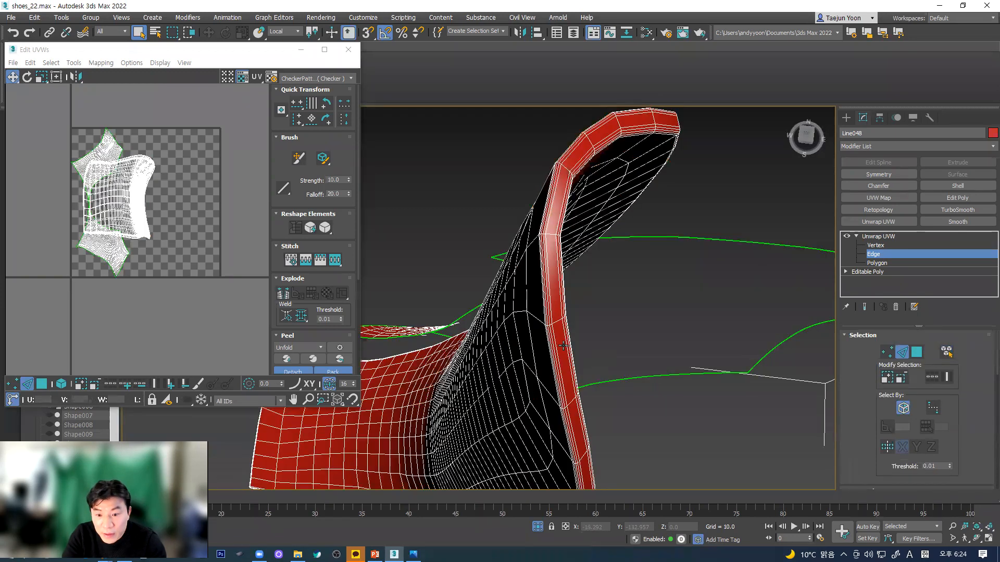
{"action": "double_click", "coordinate": [558, 346]}
{"action": "middle_click_drag", "start_coordinate": [557, 345], "coordinate": [484, 372], "text": "alt"}
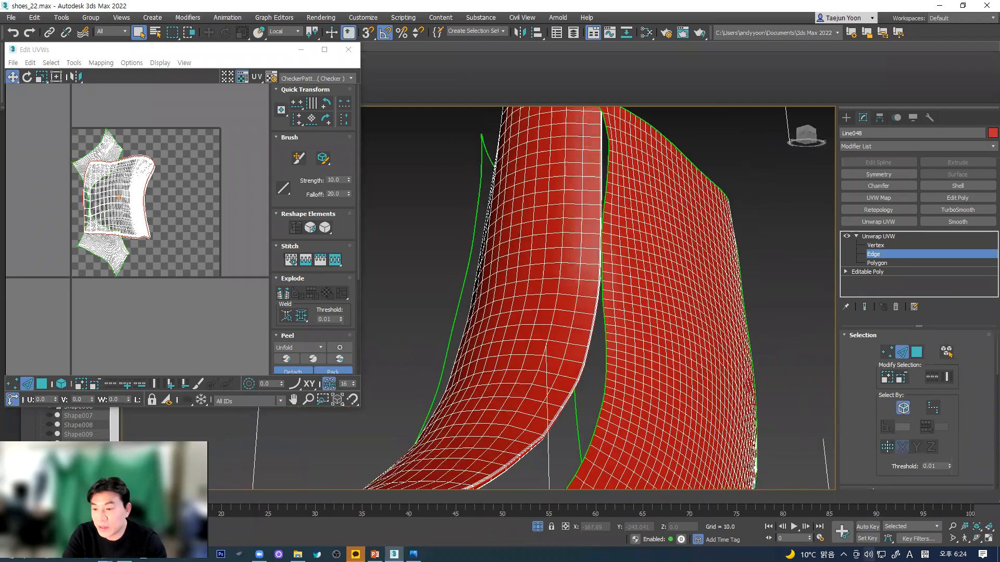
{"action": "left_click_drag", "start_coordinate": [964, 453], "coordinate": [966, 242]}
{"action": "scroll", "coordinate": [925, 360], "scroll_direction": "down", "scroll_amount": 2}
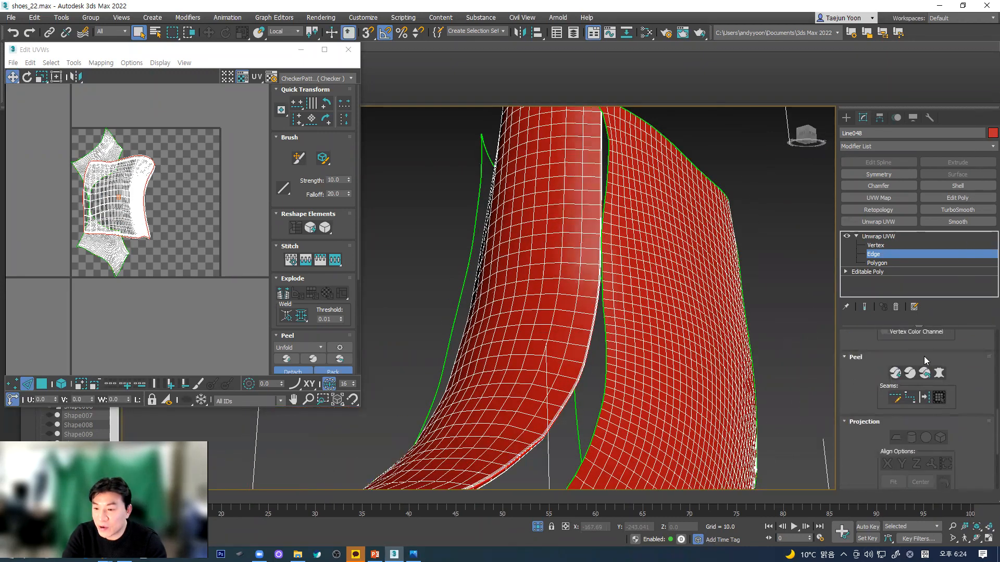
{"action": "left_click", "coordinate": [926, 396]}
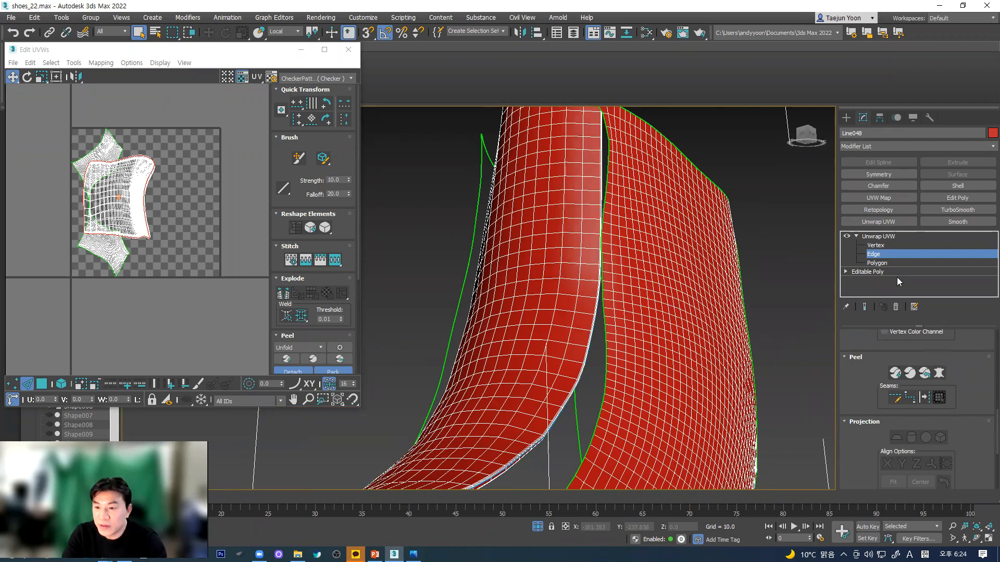
- Expand a polygon selection on the tongue's front face to the seams, Quick Peel it and place the shell below the UV tile
{"action": "left_click", "coordinate": [880, 263]}
{"action": "left_click", "coordinate": [570, 270]}
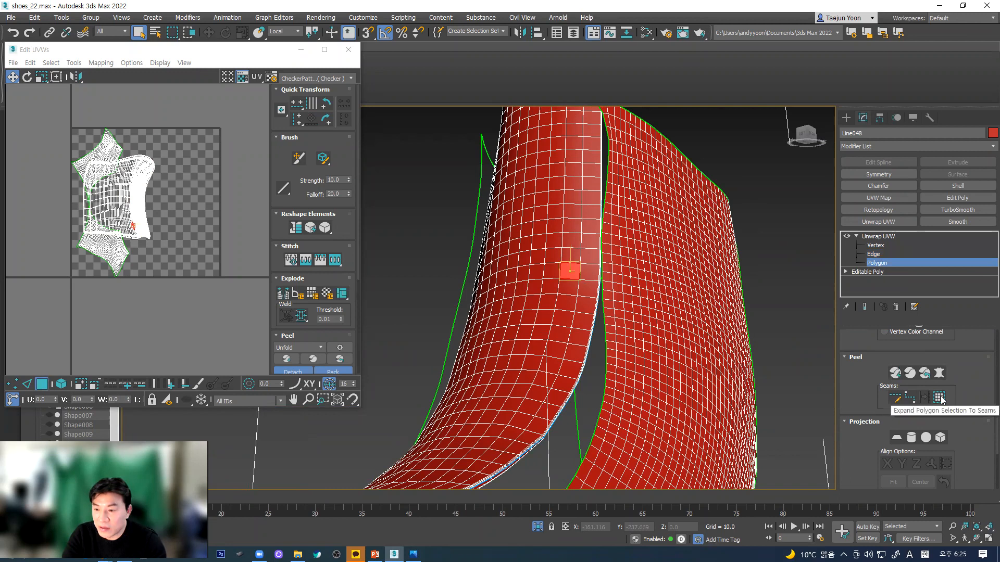
{"action": "left_click", "coordinate": [940, 398]}
{"action": "middle_click_drag", "start_coordinate": [584, 317], "coordinate": [536, 336], "text": "alt"}
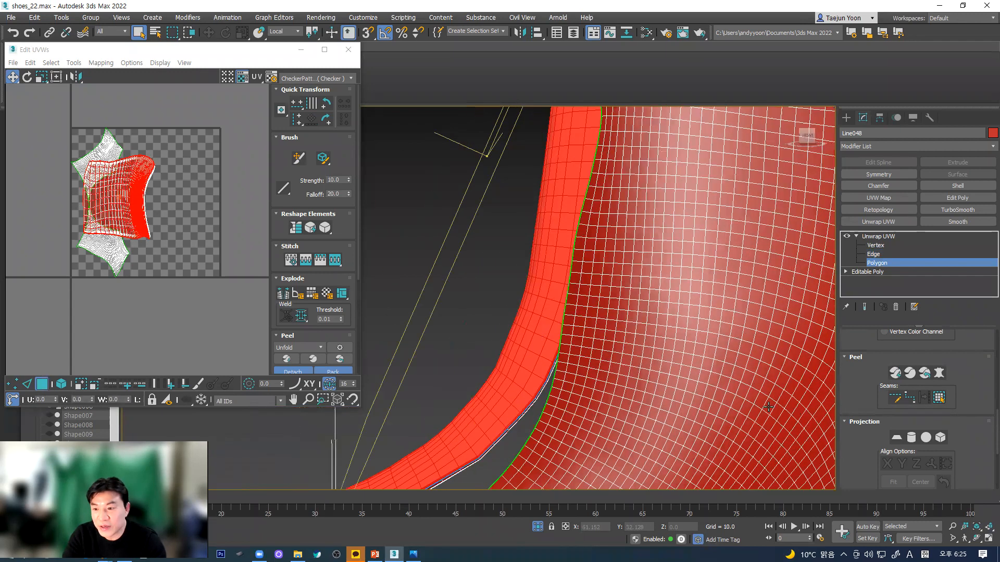
{"action": "left_click", "coordinate": [894, 374]}
{"action": "left_click_drag", "start_coordinate": [181, 245], "coordinate": [186, 336]}
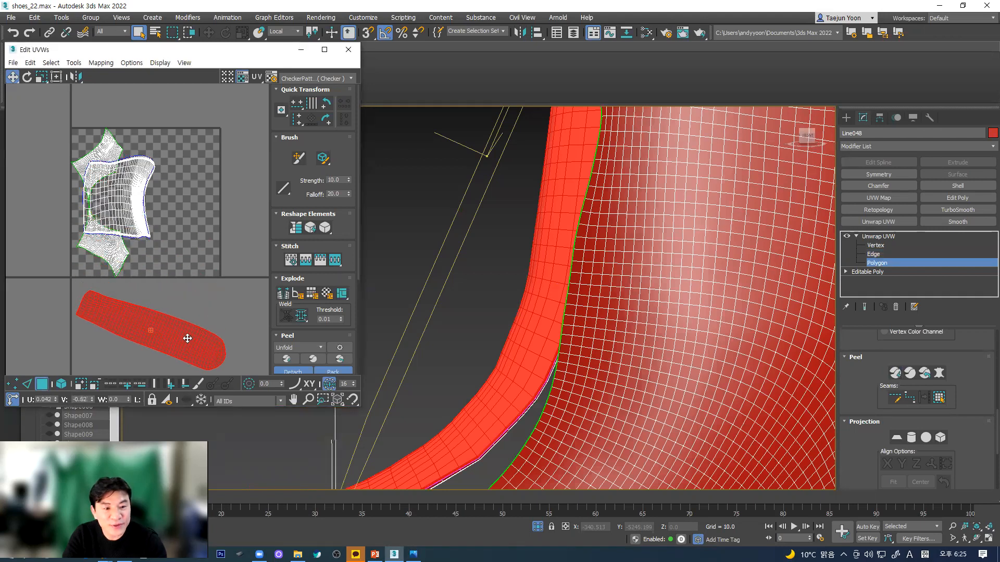
- Select the tongue's back face up to the seams, Quick Peel it and place its shell outside the tile, opposite the checker area
{"action": "left_click", "coordinate": [125, 192]}
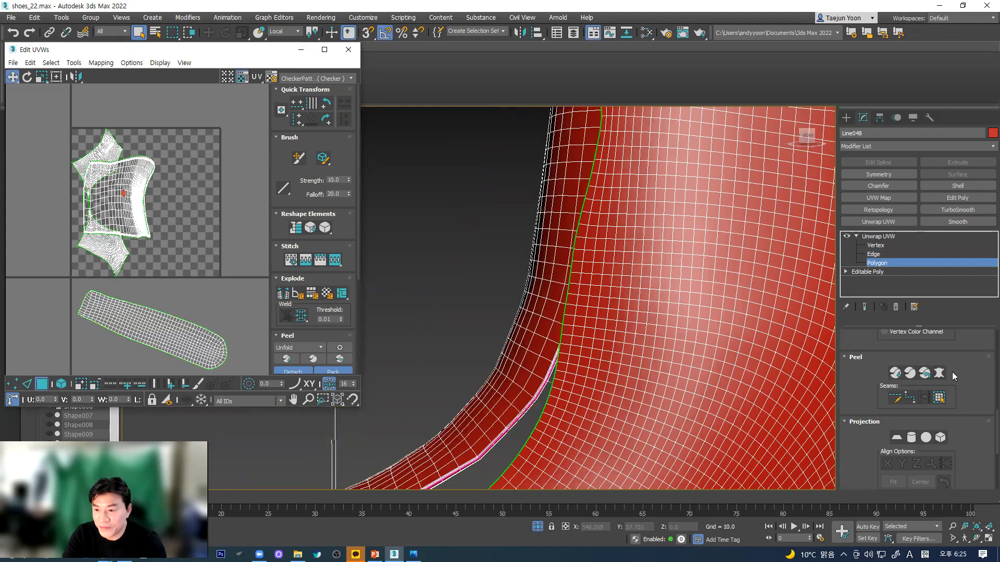
{"action": "left_click", "coordinate": [942, 398]}
{"action": "left_click", "coordinate": [894, 373]}
{"action": "left_click_drag", "start_coordinate": [104, 197], "coordinate": [58, 223]}
{"action": "scroll", "coordinate": [58, 224], "scroll_direction": "down", "scroll_amount": 3}
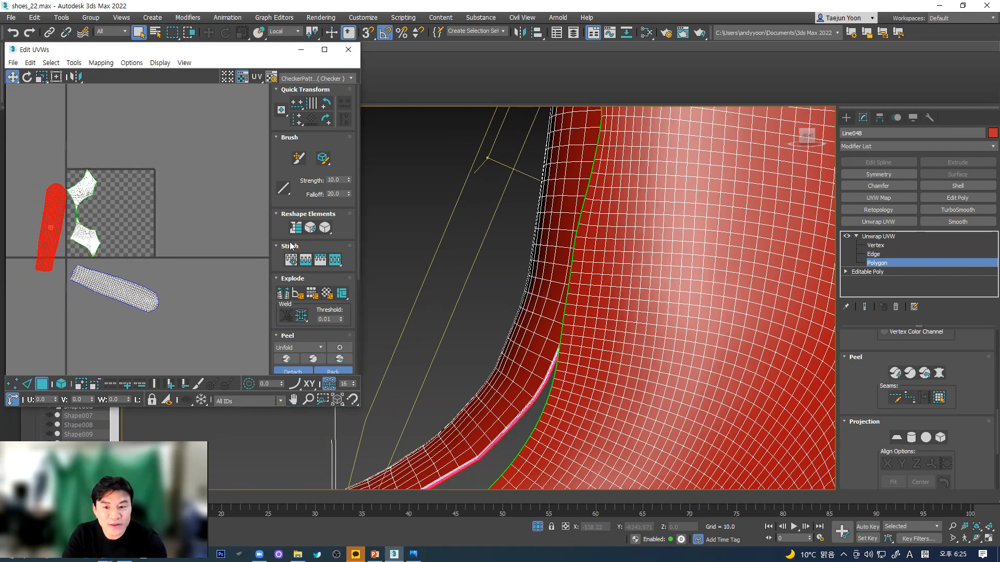
{"action": "left_click_drag", "start_coordinate": [51, 211], "coordinate": [22, 215]}
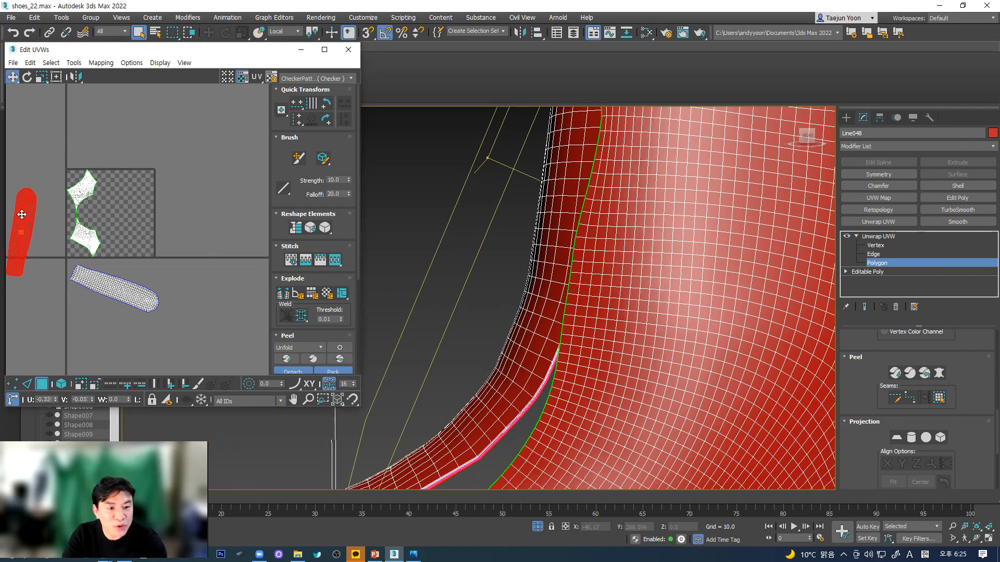
- Select the side panels' shell and the tongue's front shell and arrange them in the UV tile with Pack Custom
{"action": "left_click_drag", "start_coordinate": [57, 143], "coordinate": [224, 352]}
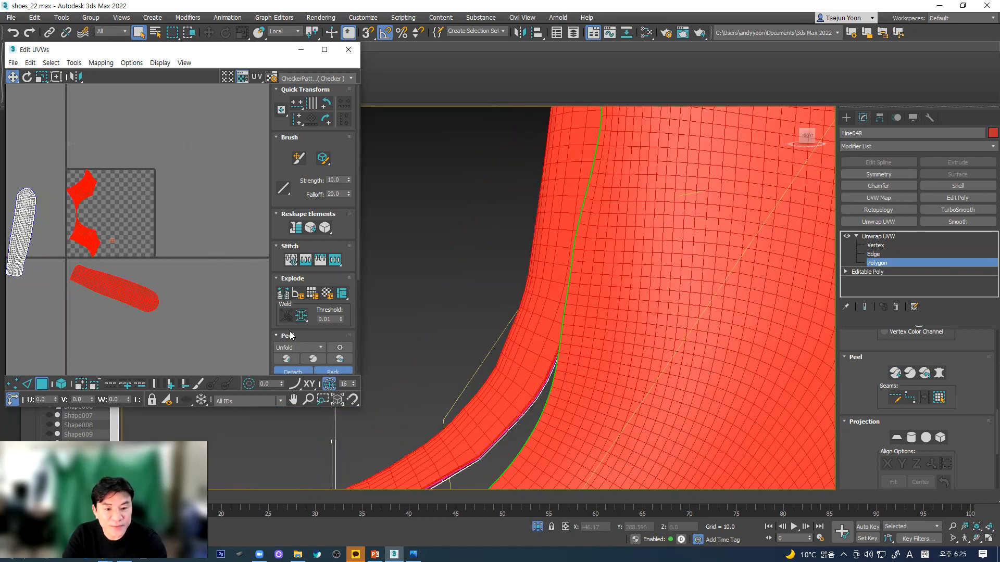
{"action": "scroll", "coordinate": [290, 333], "scroll_direction": "down", "scroll_amount": 3}
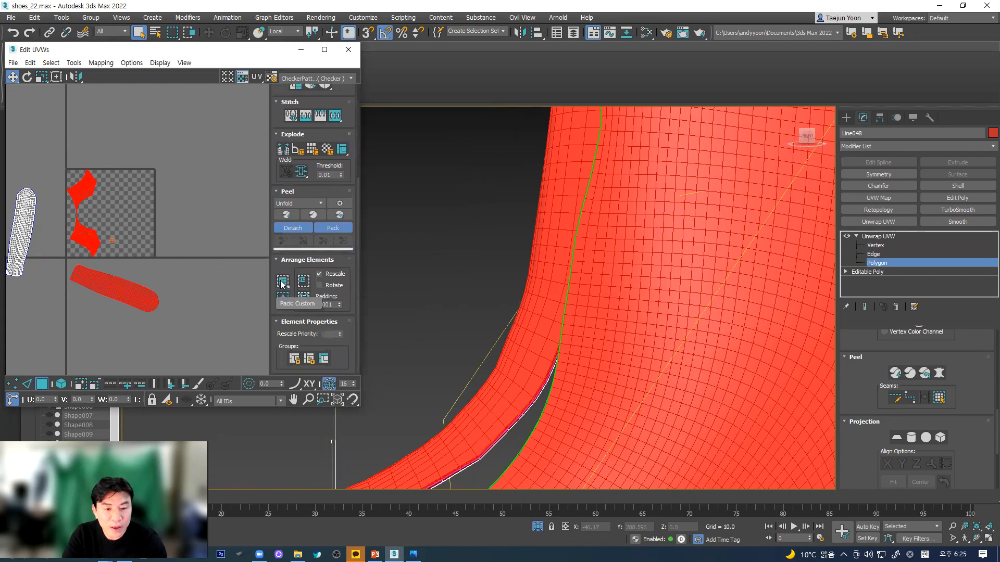
{"action": "left_click", "coordinate": [281, 282]}
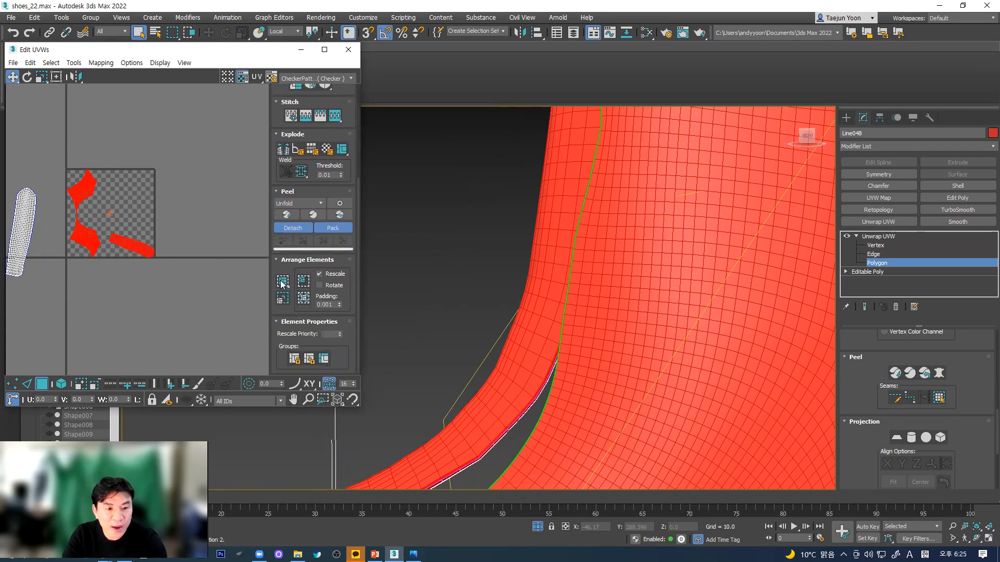
{"action": "left_click", "coordinate": [128, 210]}
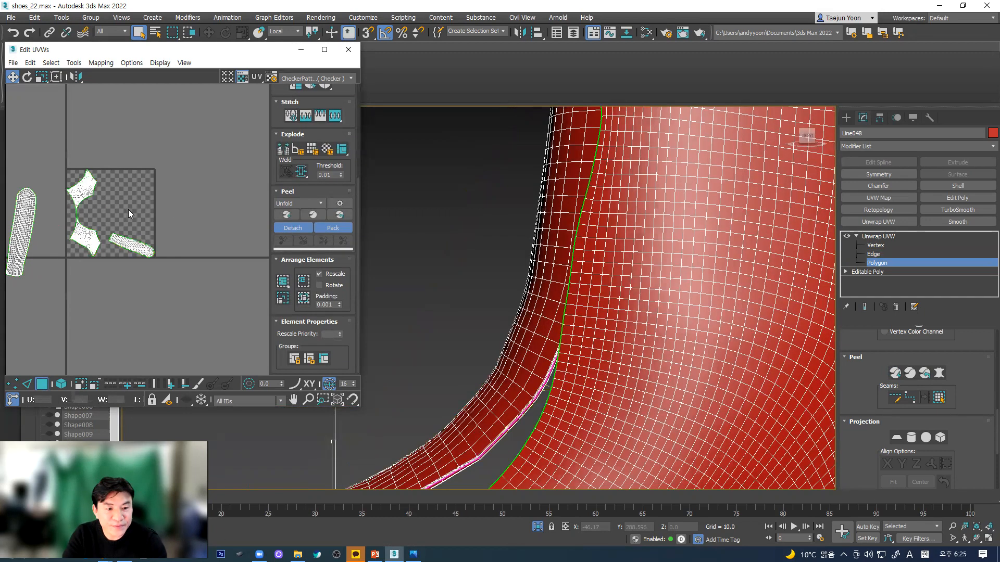
{"action": "key", "text": "ctrl+a"}
{"action": "scroll", "coordinate": [114, 212], "scroll_direction": "up", "scroll_amount": 4}
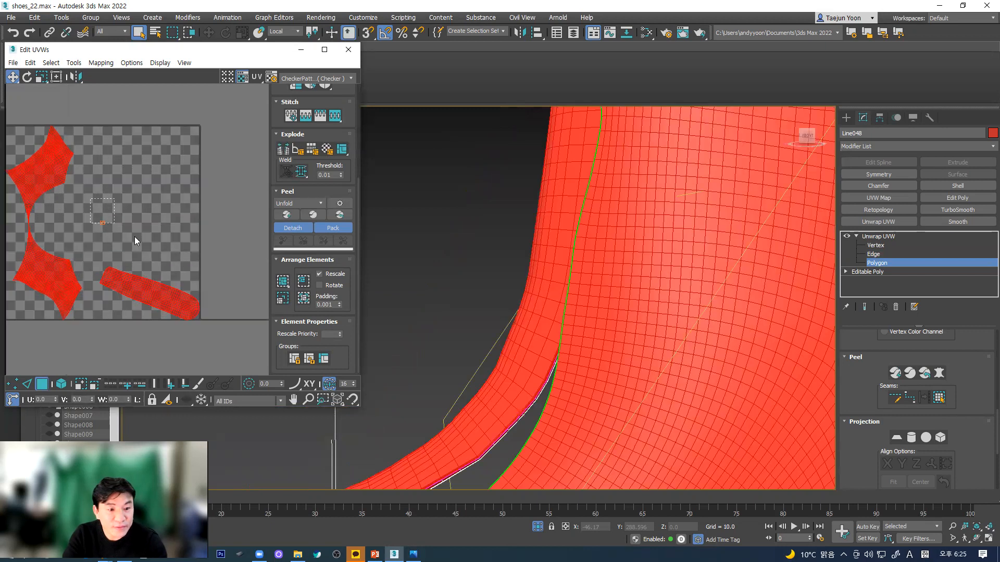
{"action": "left_click_drag", "start_coordinate": [134, 237], "coordinate": [151, 248]}
{"action": "middle_click_drag", "start_coordinate": [62, 195], "coordinate": [99, 205]}
{"action": "left_click_drag", "start_coordinate": [44, 114], "coordinate": [263, 369]}
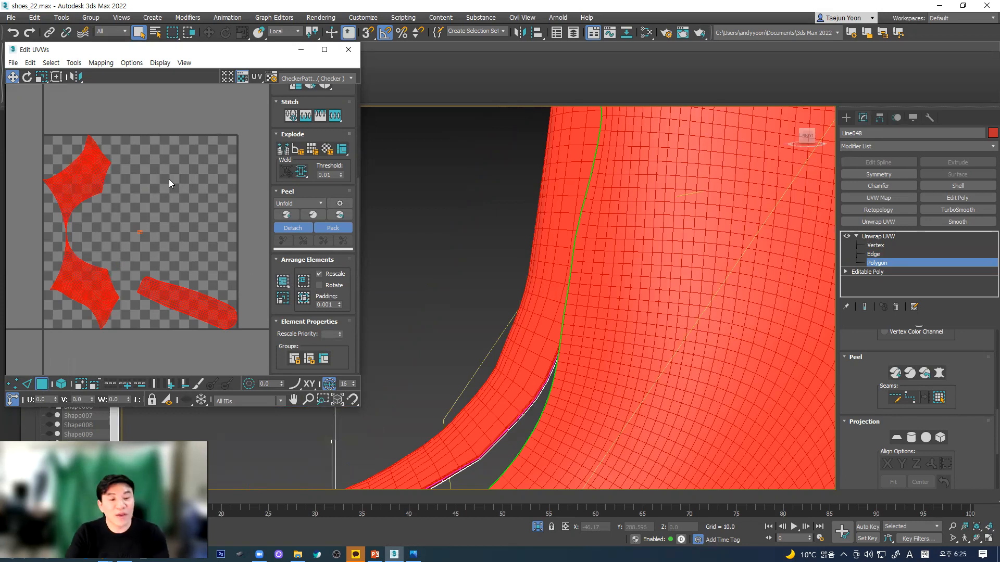
{"action": "left_click", "coordinate": [198, 248]}
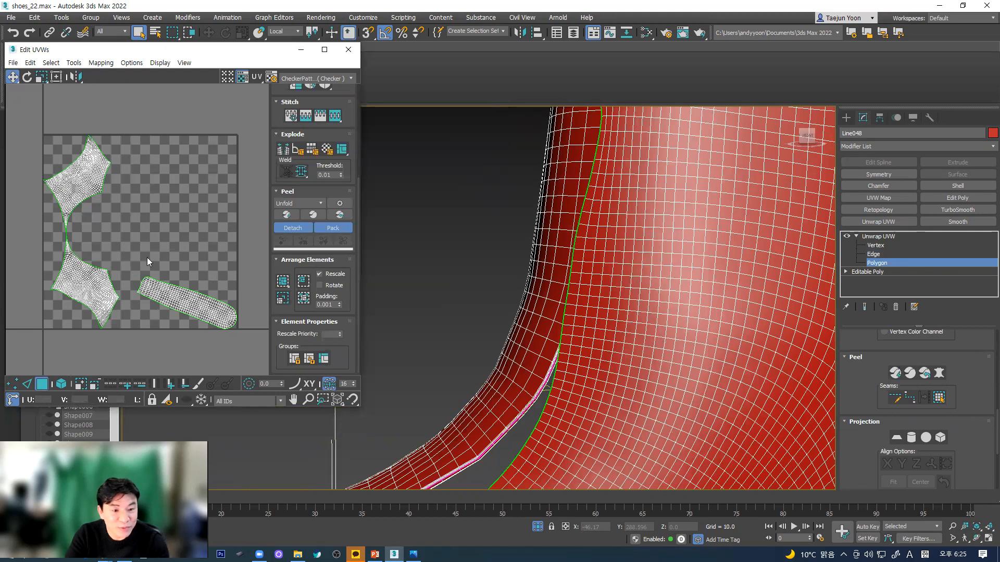
- Rotate the tongue's front shell upright, scale it up to nearly the tile's height and place it beside the tile's outer edge
{"action": "left_click_drag", "start_coordinate": [126, 258], "coordinate": [251, 352]}
{"action": "left_click_drag", "start_coordinate": [202, 308], "coordinate": [195, 281]}
{"action": "left_click", "coordinate": [27, 77]}
{"action": "left_click", "coordinate": [41, 77]}
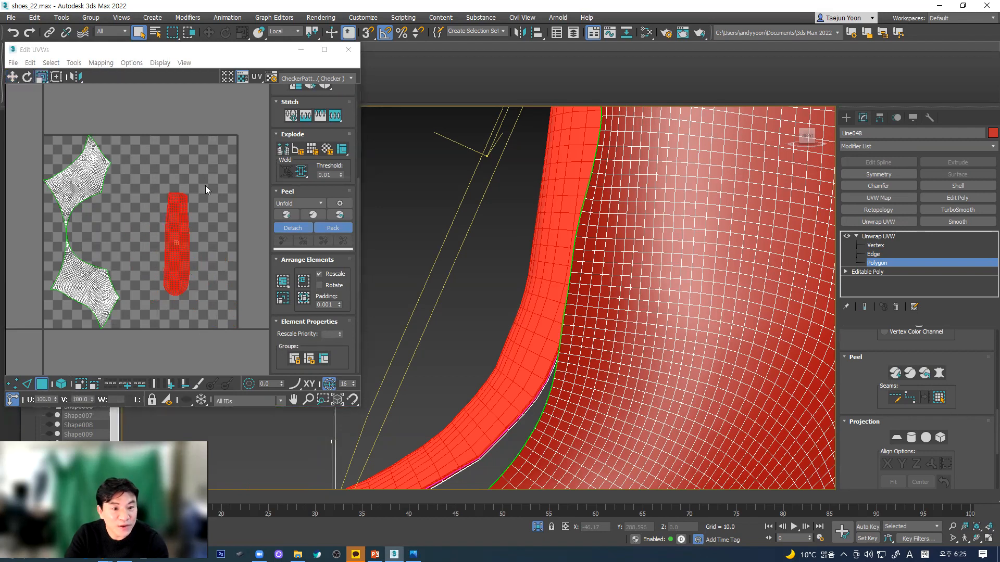
{"action": "left_click_drag", "start_coordinate": [184, 205], "coordinate": [179, 162]}
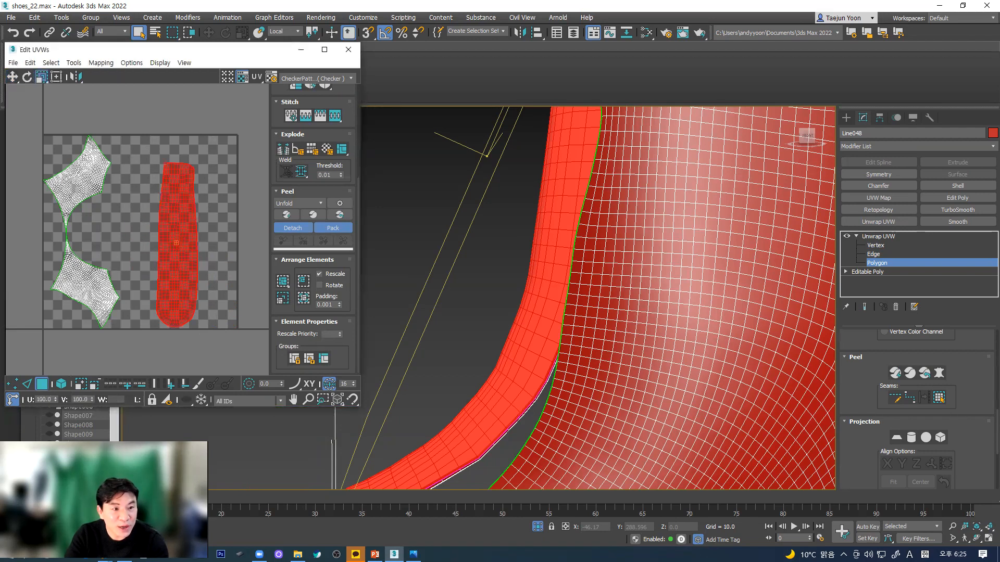
{"action": "left_click", "coordinate": [12, 77]}
{"action": "left_click_drag", "start_coordinate": [185, 241], "coordinate": [215, 231]}
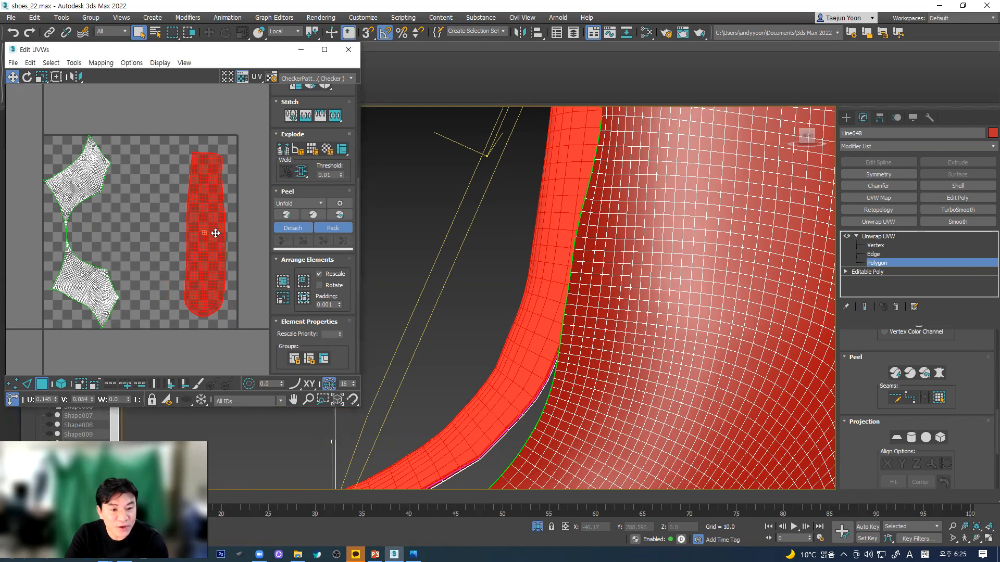
- Move the side panels' shell toward the tongue shell and stretch it wider with Freeform to fill the free tile area
{"action": "left_click_drag", "start_coordinate": [148, 348], "coordinate": [151, 350]}
{"action": "left_click_drag", "start_coordinate": [100, 292], "coordinate": [162, 289]}
{"action": "left_click", "coordinate": [57, 78]}
{"action": "left_click_drag", "start_coordinate": [103, 322], "coordinate": [56, 319]}
{"action": "left_click_drag", "start_coordinate": [131, 159], "coordinate": [130, 165]}
{"action": "left_click_drag", "start_coordinate": [175, 328], "coordinate": [171, 327]}
{"action": "left_click", "coordinate": [177, 342]}
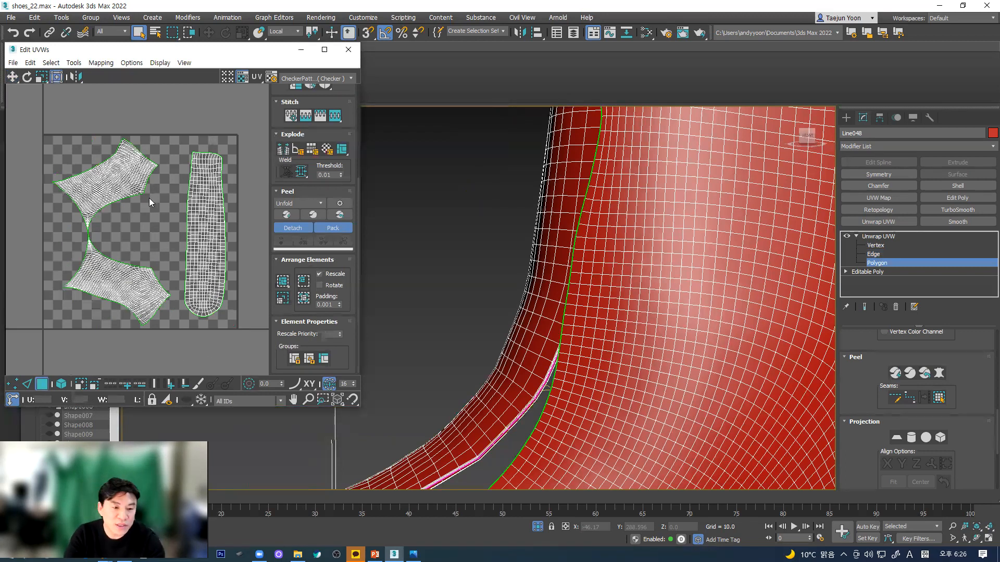
- Select the side panels' shell and rotate it 90 degrees counter-clockwise three times so its connecting strip arches over the top
{"action": "left_click_drag", "start_coordinate": [34, 133], "coordinate": [171, 356]}
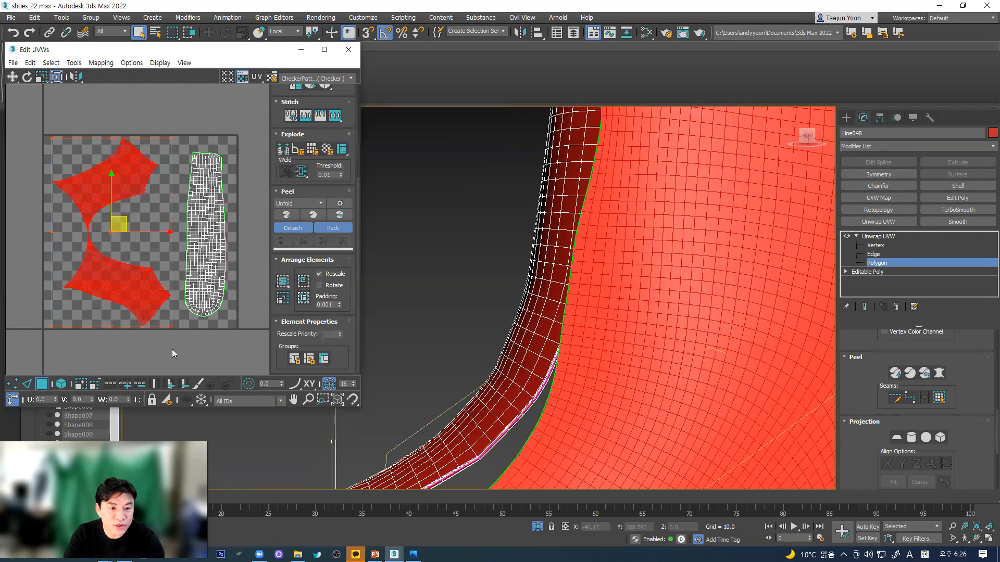
{"action": "left_click", "coordinate": [25, 80]}
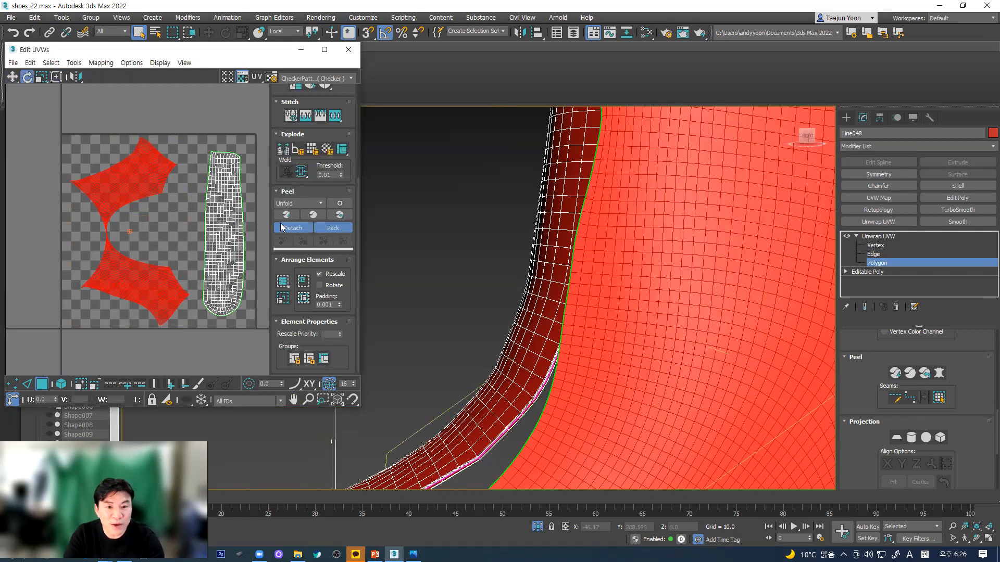
{"action": "scroll", "coordinate": [274, 253], "scroll_direction": "up", "scroll_amount": 2}
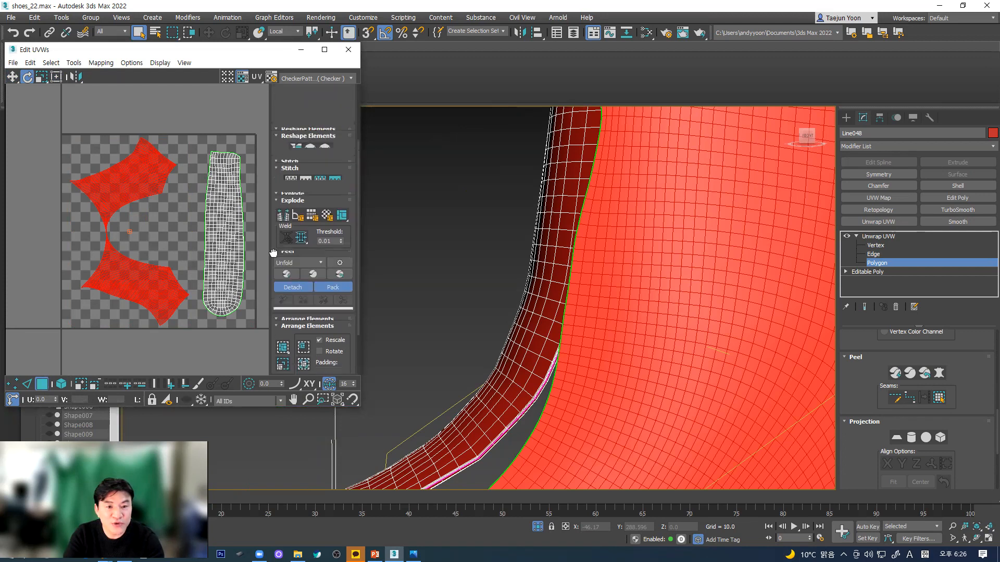
{"action": "left_click_drag", "start_coordinate": [273, 253], "coordinate": [290, 328]}
{"action": "left_click", "coordinate": [326, 102]}
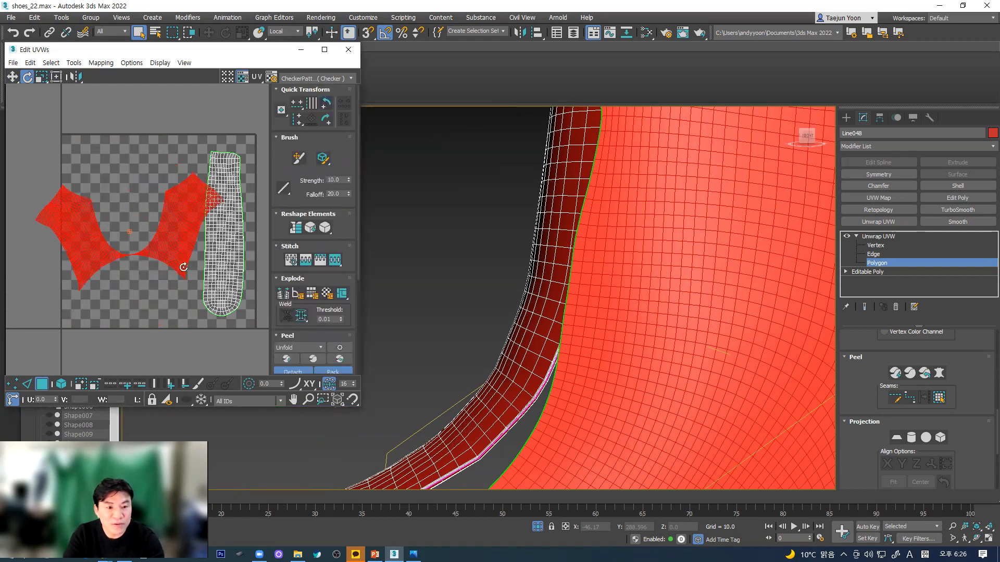
{"action": "left_click", "coordinate": [326, 103]}
{"action": "left_click", "coordinate": [326, 102]}
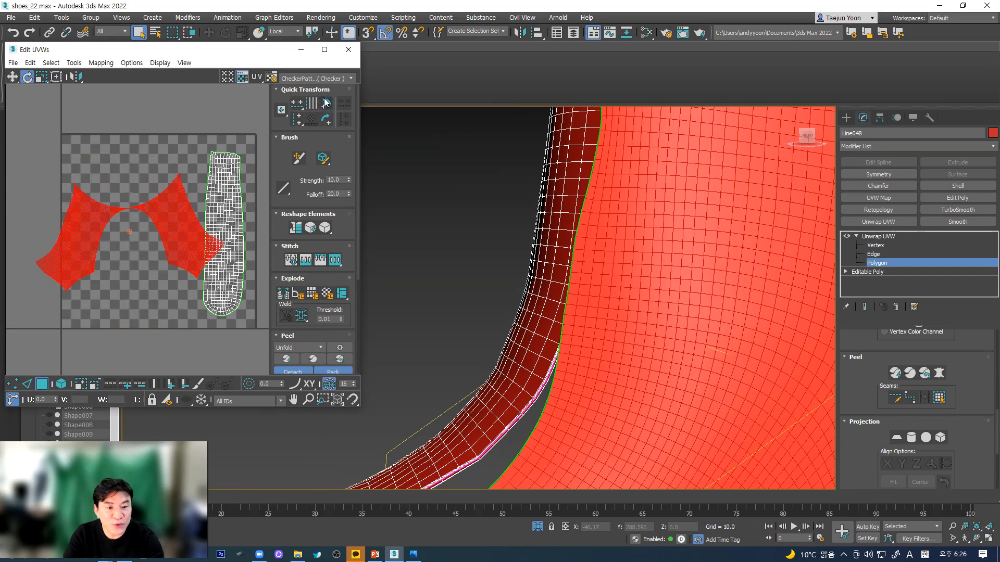
- Move the side panels' shell up against the upper edge of the UV tile and deselect it
{"action": "left_click", "coordinate": [13, 77]}
{"action": "scroll", "coordinate": [663, 315], "scroll_direction": "down", "scroll_amount": 6}
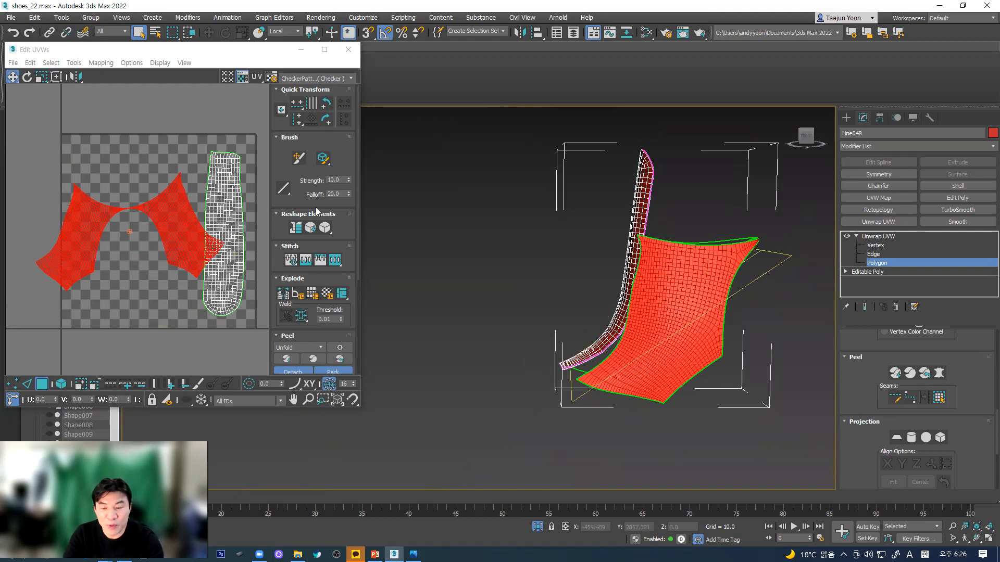
{"action": "left_click_drag", "start_coordinate": [158, 220], "coordinate": [192, 183]}
{"action": "left_click", "coordinate": [27, 77]}
{"action": "left_click", "coordinate": [12, 77]}
{"action": "left_click", "coordinate": [181, 288]}
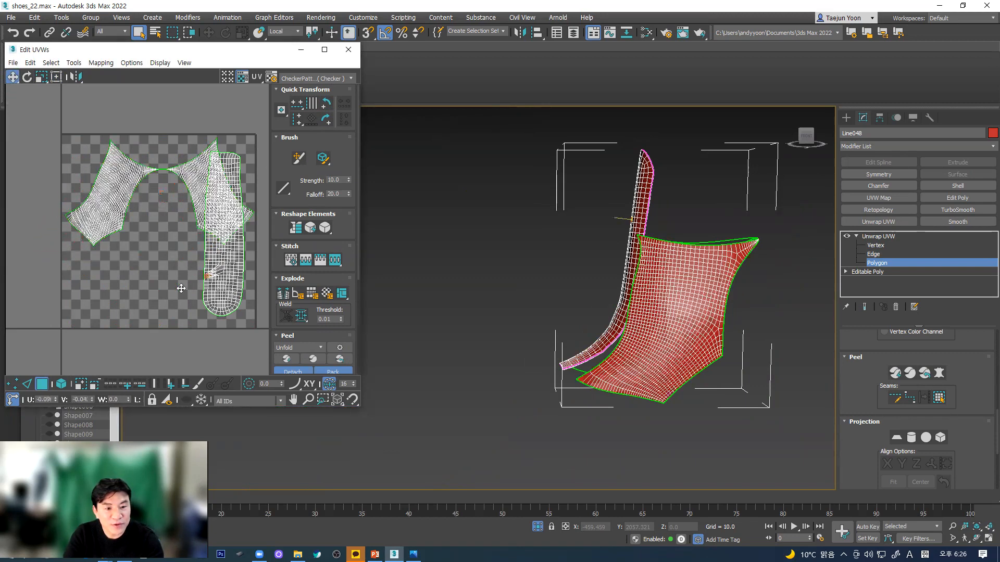
- Move the whole tongue shell between the two side panels and resize it with Freeform to fit inside the UV tile
{"action": "left_click", "coordinate": [60, 386]}
{"action": "left_click_drag", "start_coordinate": [215, 290], "coordinate": [164, 326]}
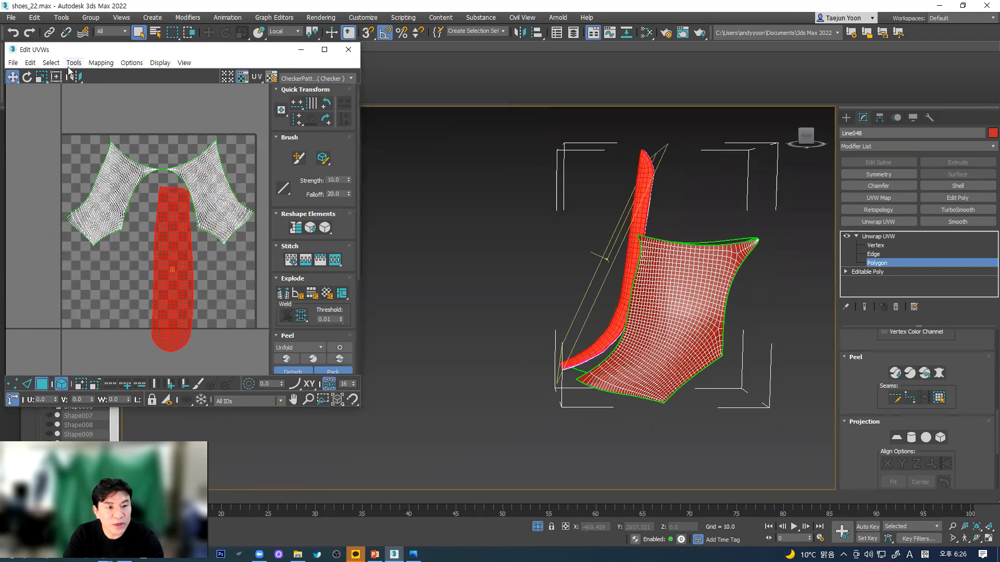
{"action": "left_click", "coordinate": [55, 76]}
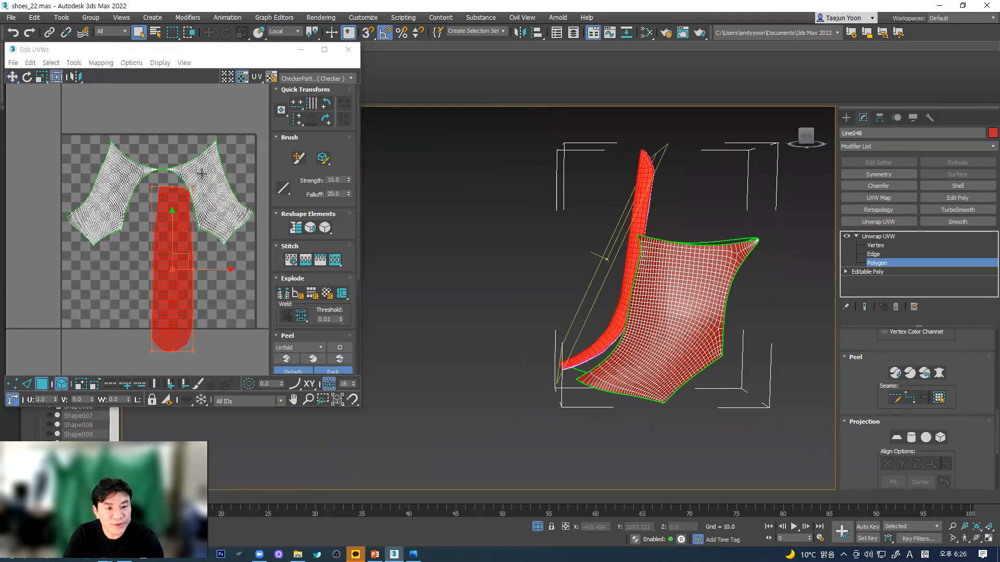
{"action": "left_click_drag", "start_coordinate": [193, 187], "coordinate": [197, 208]}
{"action": "left_click_drag", "start_coordinate": [186, 244], "coordinate": [173, 219]}
{"action": "left_click", "coordinate": [210, 312]}
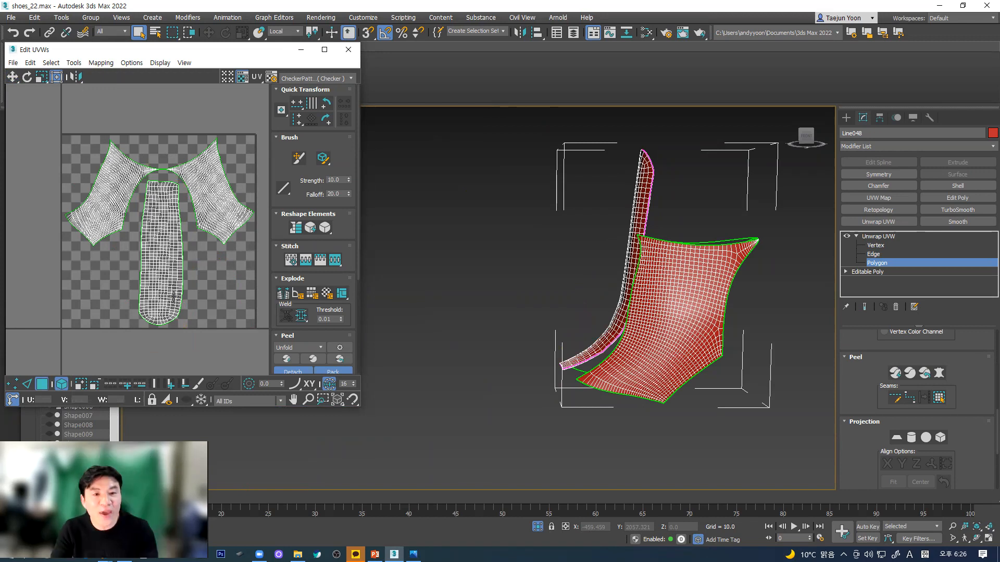
- Close the UV editor, bring the rest of the boots back into view and leave the Unwrap UVW sub-object level
{"action": "left_click", "coordinate": [348, 50]}
{"action": "middle_click_drag", "start_coordinate": [521, 242], "coordinate": [419, 237]}
{"action": "right_click", "coordinate": [409, 249]}
{"action": "left_click", "coordinate": [446, 195]}
{"action": "middle_click_drag", "start_coordinate": [483, 277], "coordinate": [524, 293]}
{"action": "left_click", "coordinate": [878, 236]}
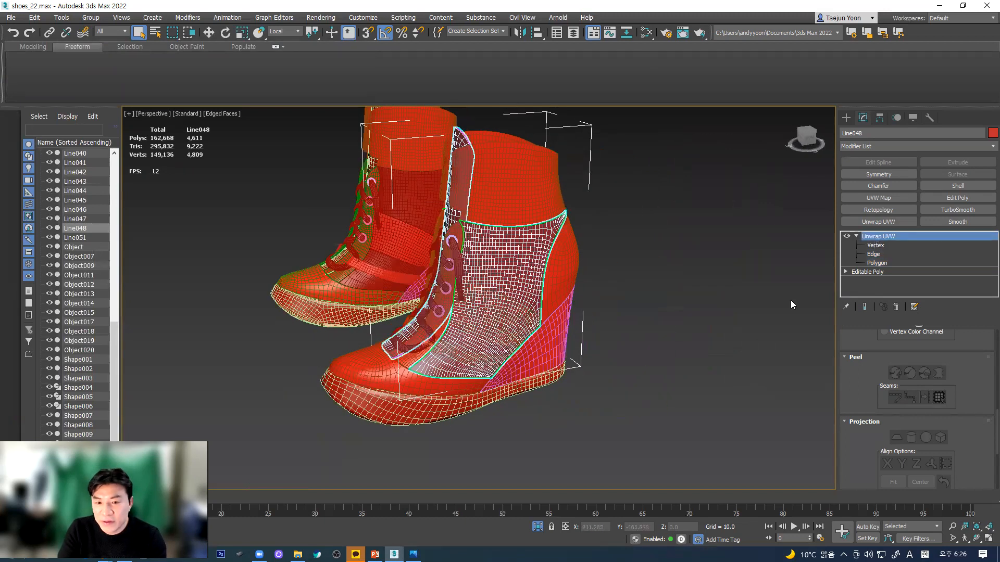
- Select the boot's upper body with the ankle collar and toe, apply Unwrap UVW and open its UV layout
{"action": "left_click", "coordinate": [599, 302]}
{"action": "left_click", "coordinate": [572, 275]}
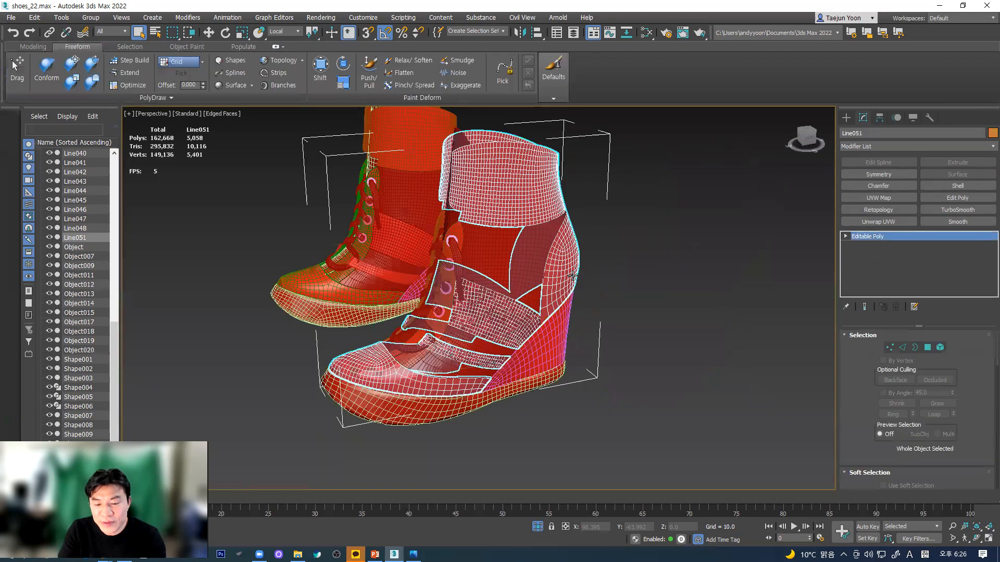
{"action": "scroll", "coordinate": [852, 422], "scroll_direction": "down", "scroll_amount": 2}
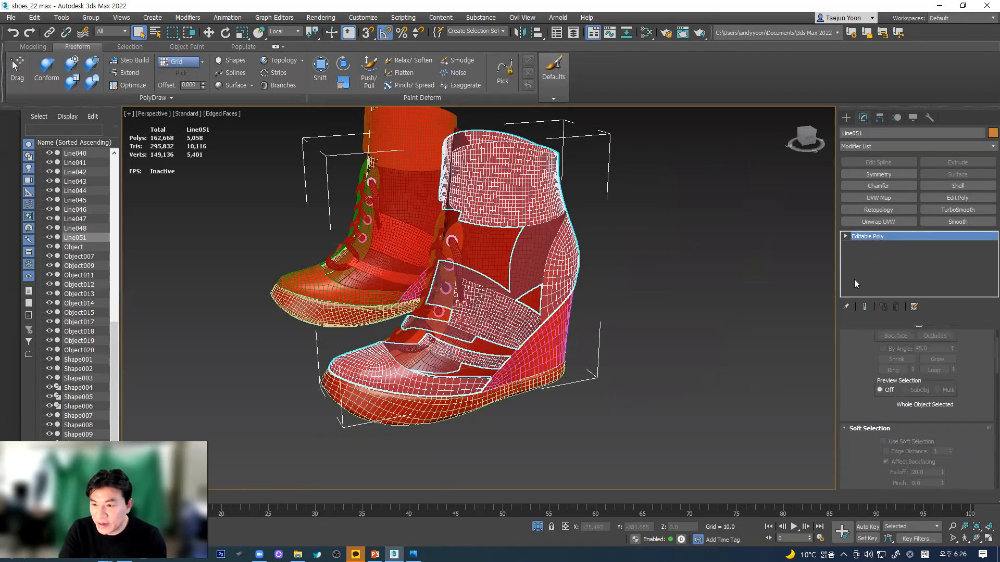
{"action": "left_click", "coordinate": [879, 222]}
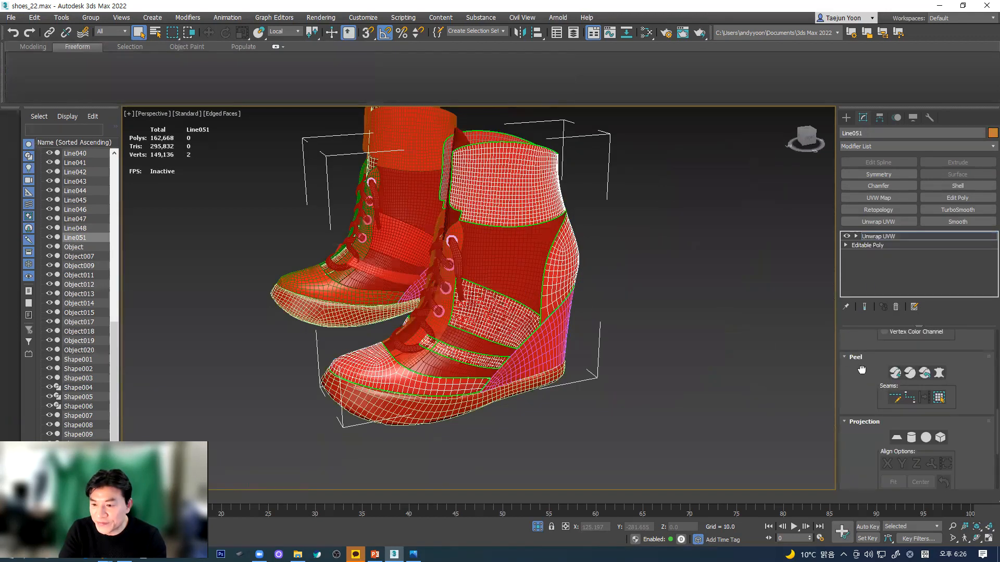
{"action": "scroll", "coordinate": [886, 365], "scroll_direction": "up", "scroll_amount": 5}
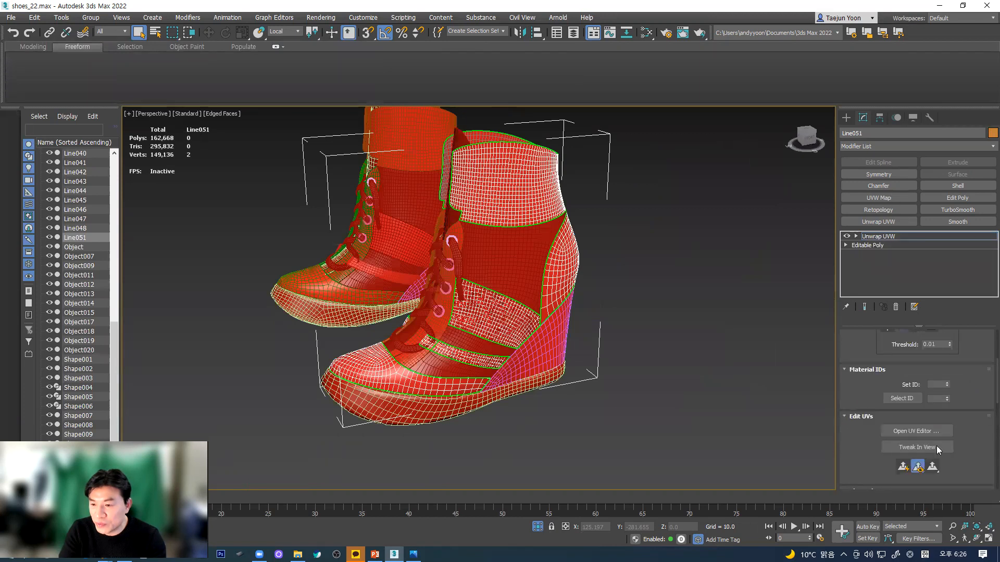
{"action": "left_click", "coordinate": [910, 432]}
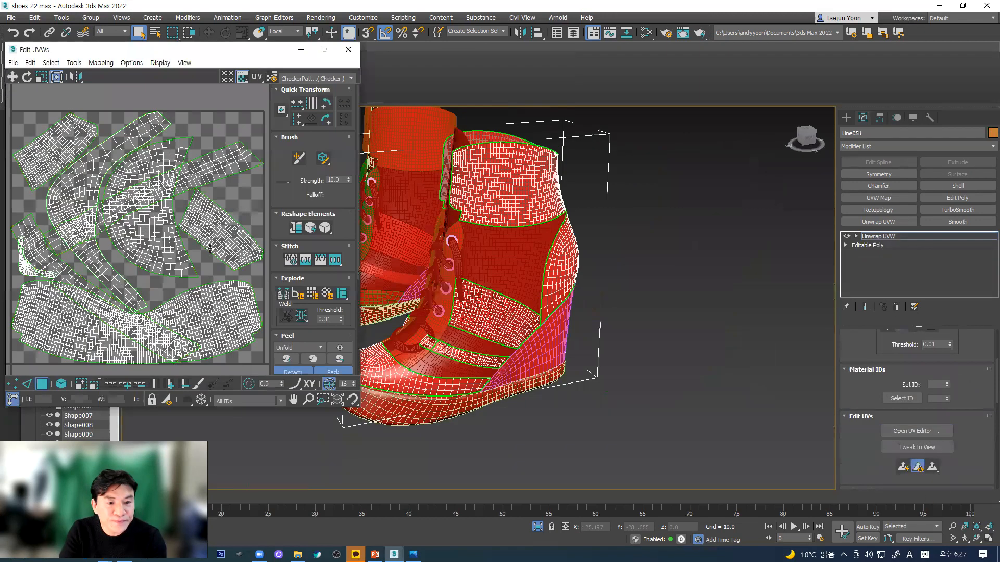
{"action": "scroll", "coordinate": [210, 246], "scroll_direction": "up", "scroll_amount": 5}
{"action": "scroll", "coordinate": [177, 240], "scroll_direction": "down", "scroll_amount": 4}
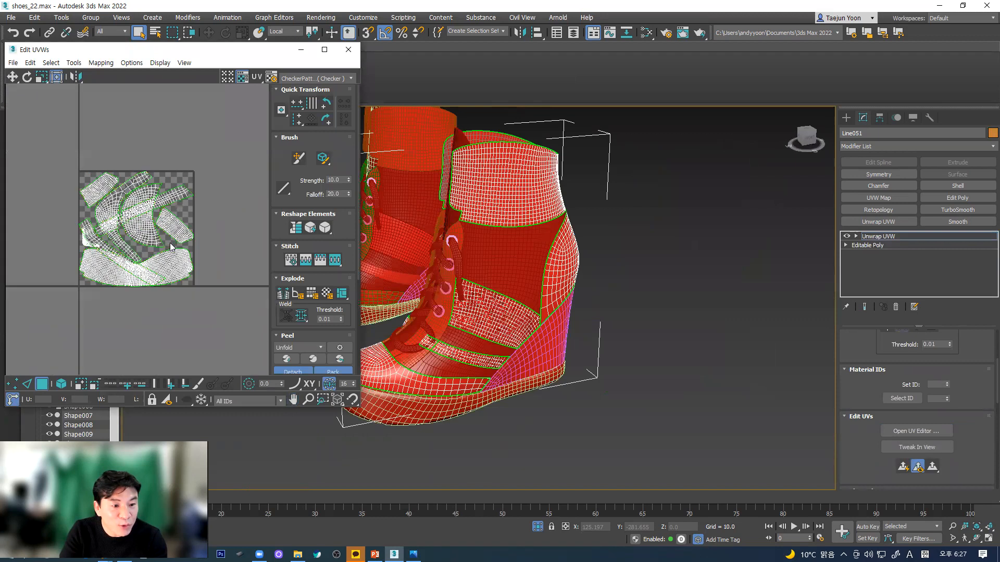
- Turn on element selection and move the small L-shaped shell out of the UV tile, then deselect it
{"action": "left_click", "coordinate": [61, 384]}
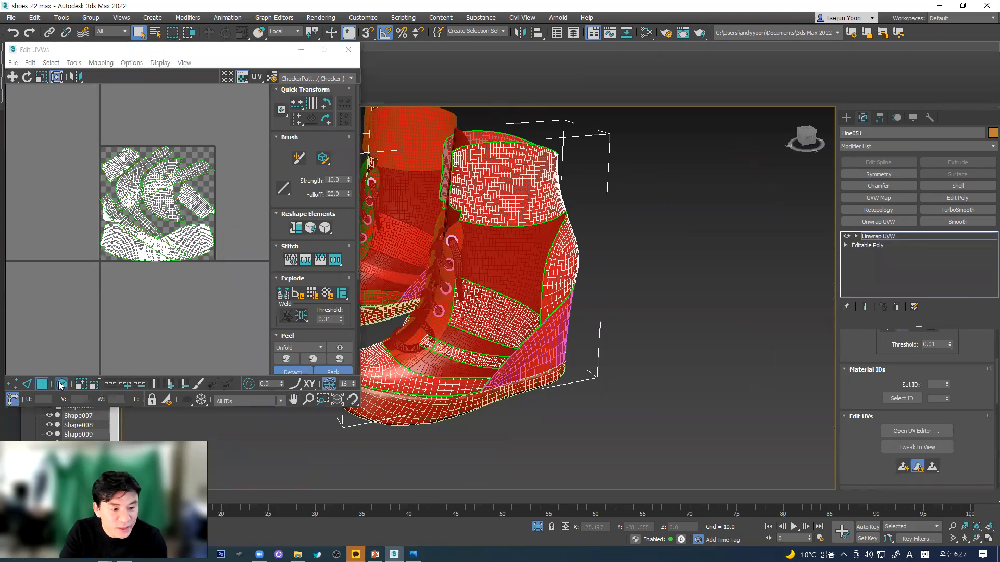
{"action": "left_click_drag", "start_coordinate": [105, 217], "coordinate": [45, 221]}
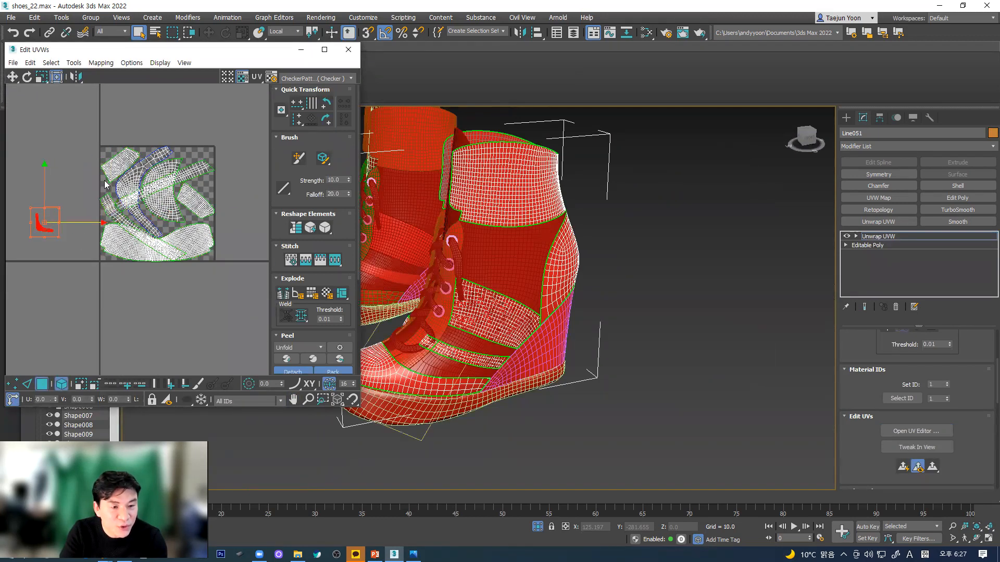
{"action": "left_click", "coordinate": [42, 261]}
- Arrange all shells remaining inside the UV tile with Pack Custom, with Rescale on and 0.001 padding
{"action": "left_click_drag", "start_coordinate": [77, 125], "coordinate": [250, 347]}
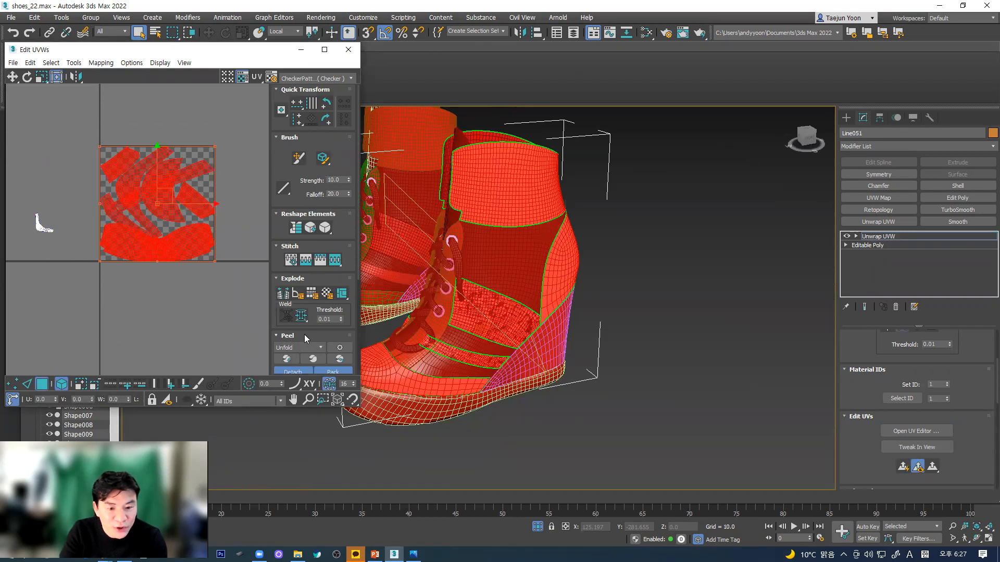
{"action": "left_click_drag", "start_coordinate": [315, 324], "coordinate": [320, 151]}
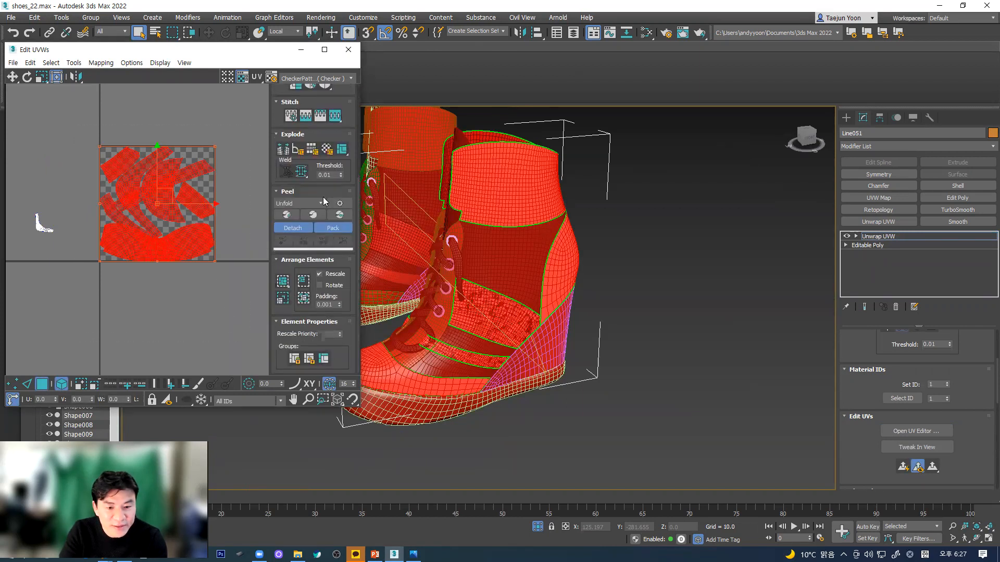
{"action": "left_click", "coordinate": [282, 282]}
{"action": "left_click", "coordinate": [180, 348]}
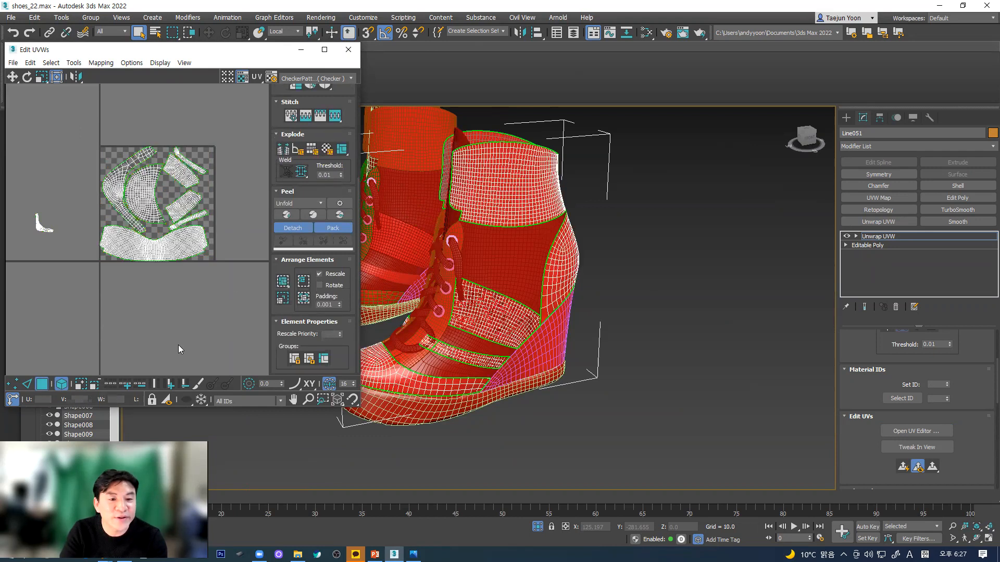
- Move the small L-shaped shell into the free gap above the large curved shell in the tile and close the UV editor
{"action": "left_click_drag", "start_coordinate": [24, 192], "coordinate": [67, 261]}
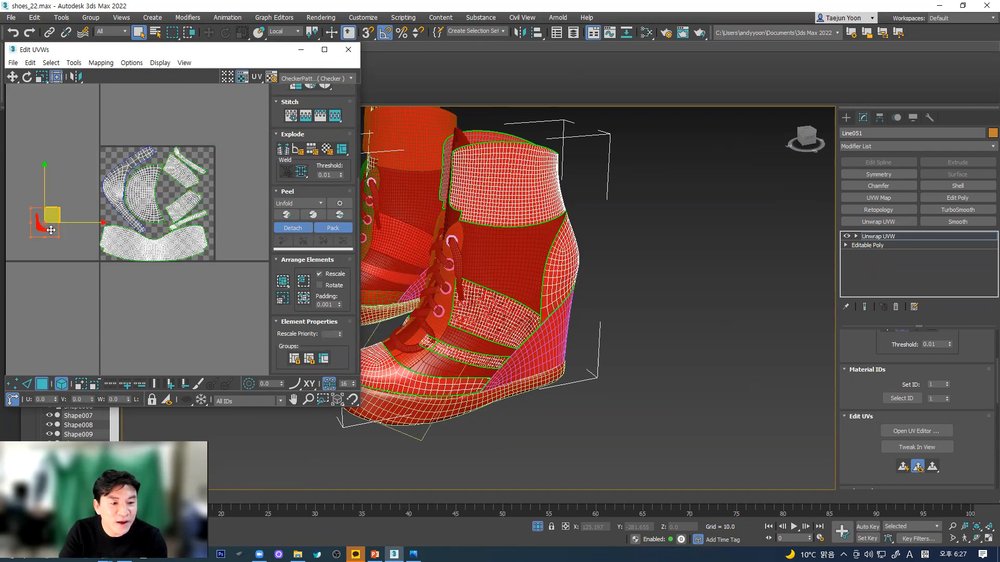
{"action": "left_click_drag", "start_coordinate": [50, 230], "coordinate": [124, 201]}
{"action": "scroll", "coordinate": [121, 221], "scroll_direction": "up", "scroll_amount": 8}
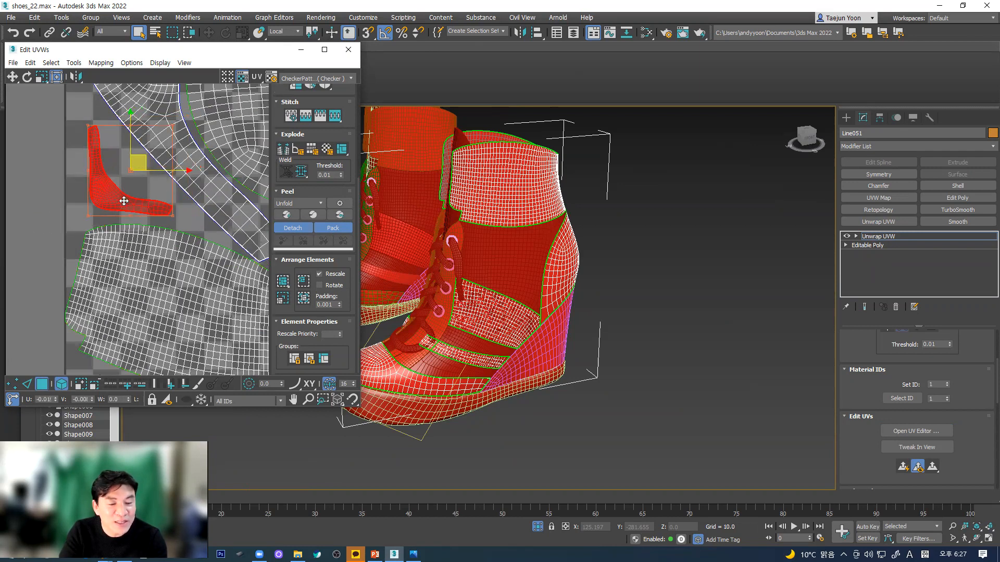
{"action": "scroll", "coordinate": [119, 242], "scroll_direction": "down", "scroll_amount": 5}
{"action": "left_click", "coordinate": [84, 307]}
{"action": "middle_click_drag", "start_coordinate": [140, 299], "coordinate": [116, 298]}
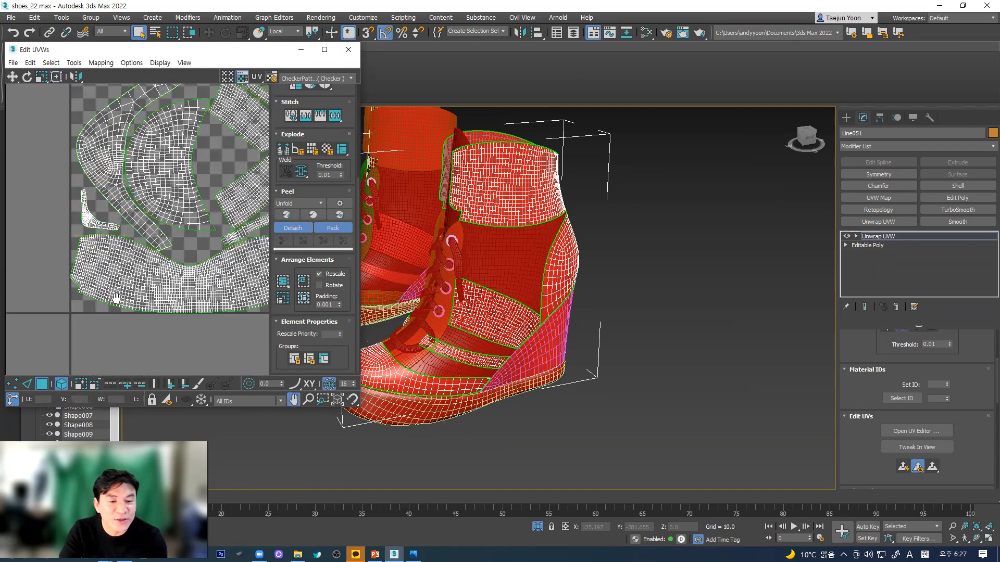
{"action": "scroll", "coordinate": [115, 297], "scroll_direction": "down", "scroll_amount": 2}
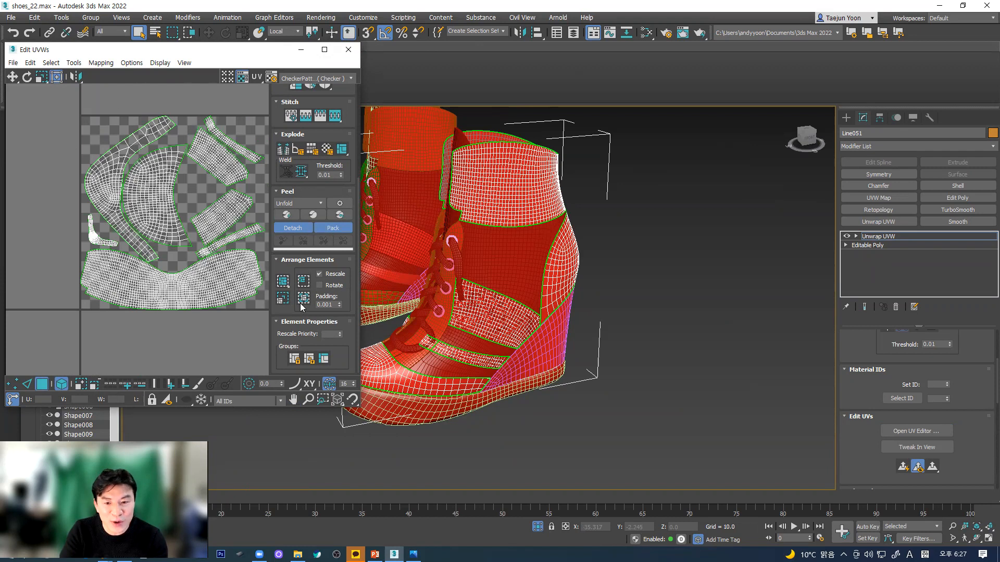
{"action": "left_click", "coordinate": [348, 49]}
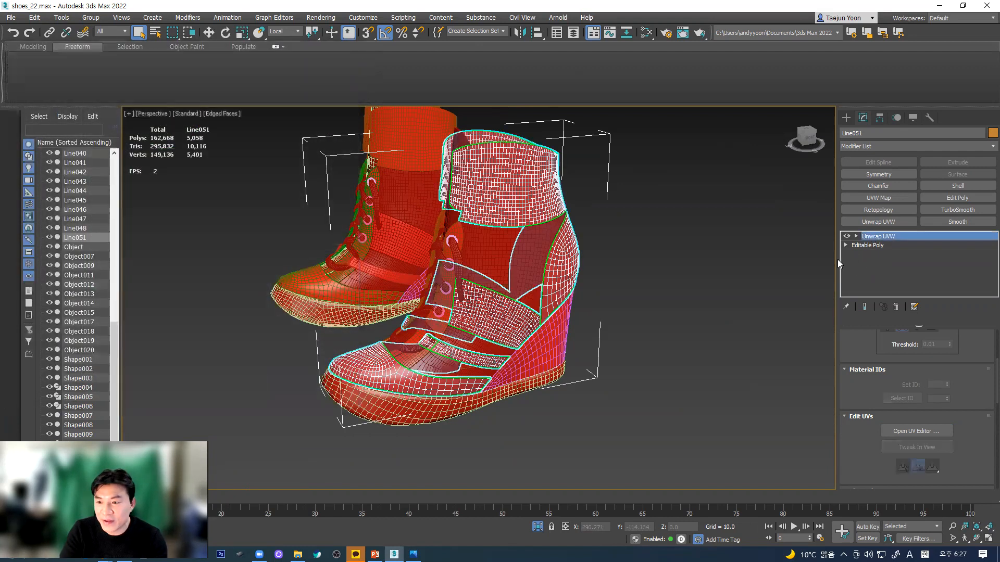
- Select the side panels and tongue object, reopen its UV layout to review the shell arrangement, and close the editor
{"action": "left_click", "coordinate": [688, 336]}
{"action": "left_click", "coordinate": [522, 277]}
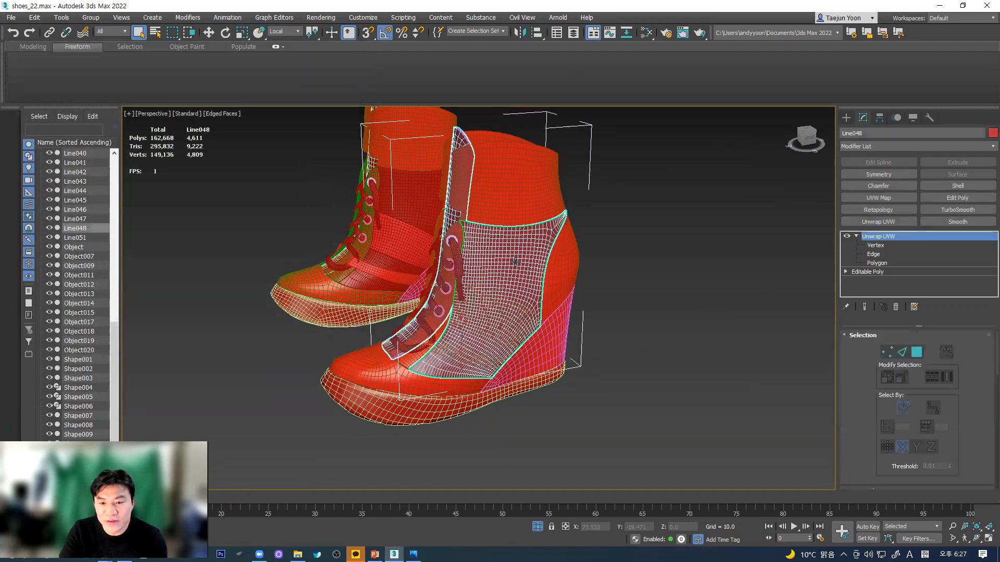
{"action": "left_click_drag", "start_coordinate": [836, 405], "coordinate": [836, 328]}
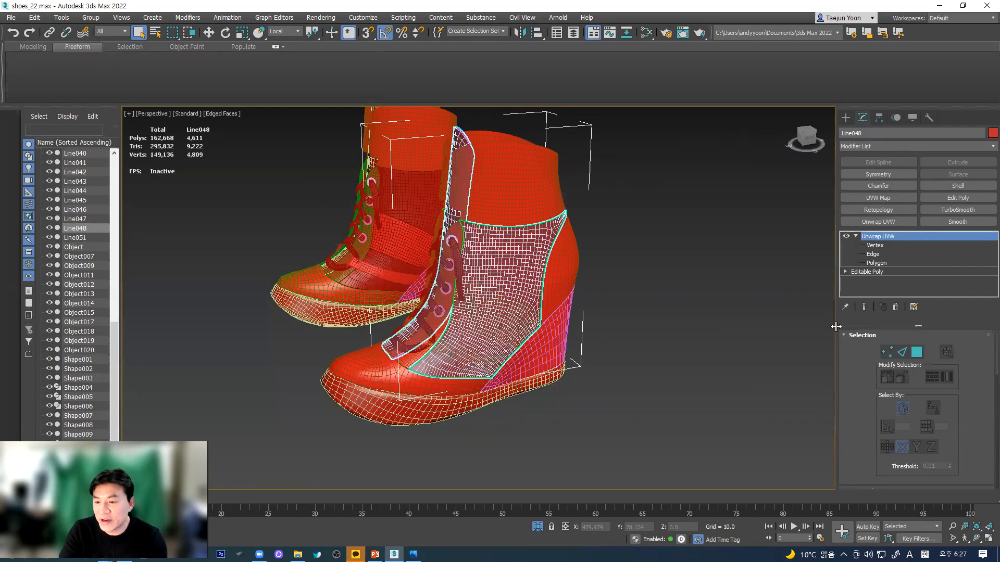
{"action": "left_click_drag", "start_coordinate": [866, 400], "coordinate": [869, 195]}
{"action": "left_click", "coordinate": [906, 346]}
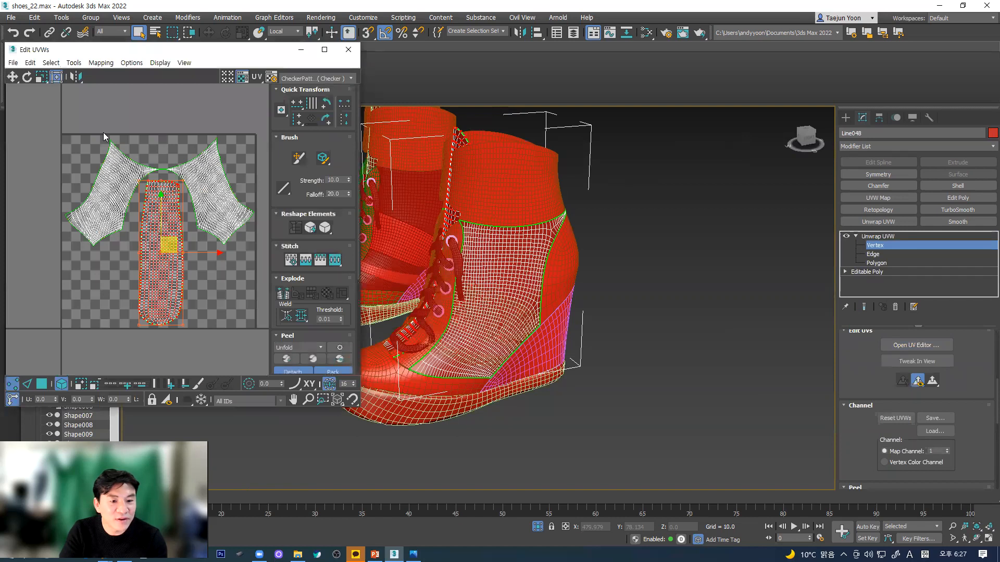
{"action": "left_click", "coordinate": [234, 312]}
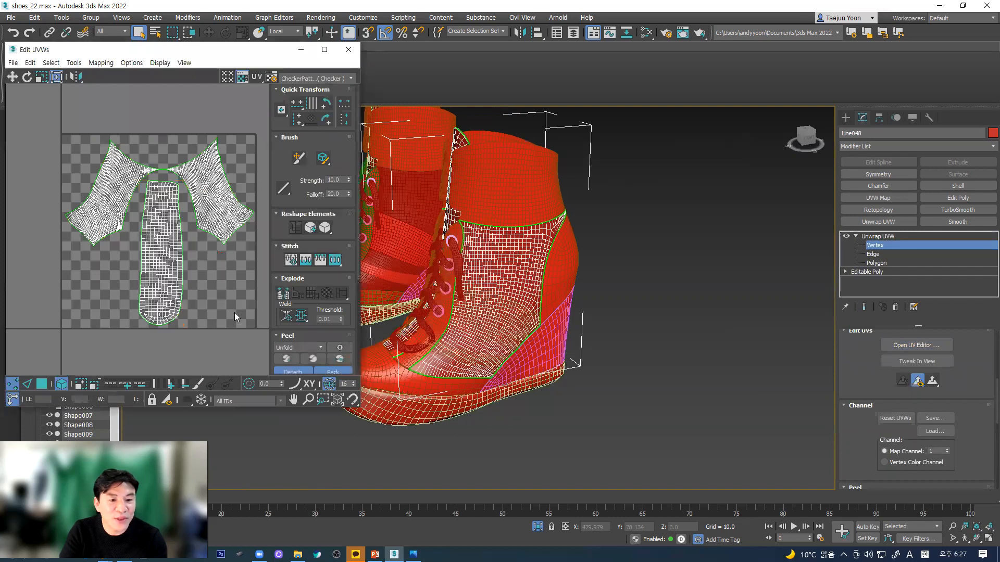
{"action": "left_click", "coordinate": [348, 50]}
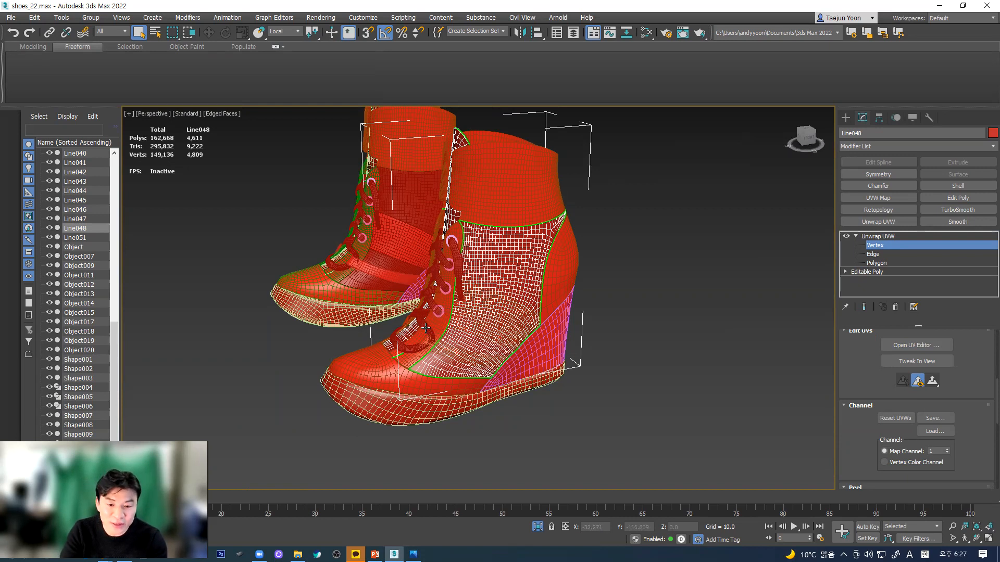
{"action": "middle_click_drag", "start_coordinate": [426, 328], "coordinate": [513, 333], "text": "alt"}
{"action": "scroll", "coordinate": [389, 307], "scroll_direction": "up", "scroll_amount": 5}
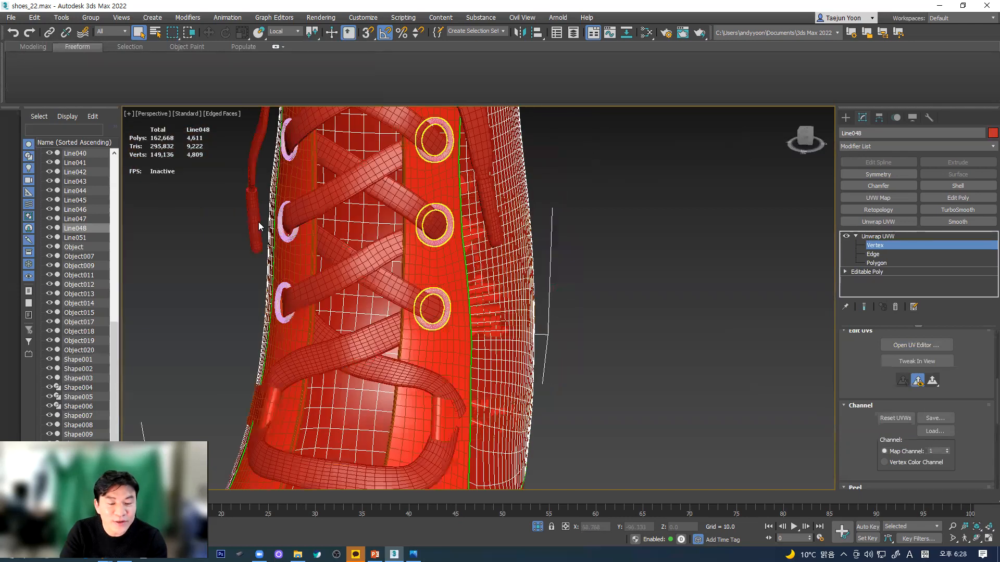
{"action": "scroll", "coordinate": [285, 307], "scroll_direction": "down", "scroll_amount": 5}
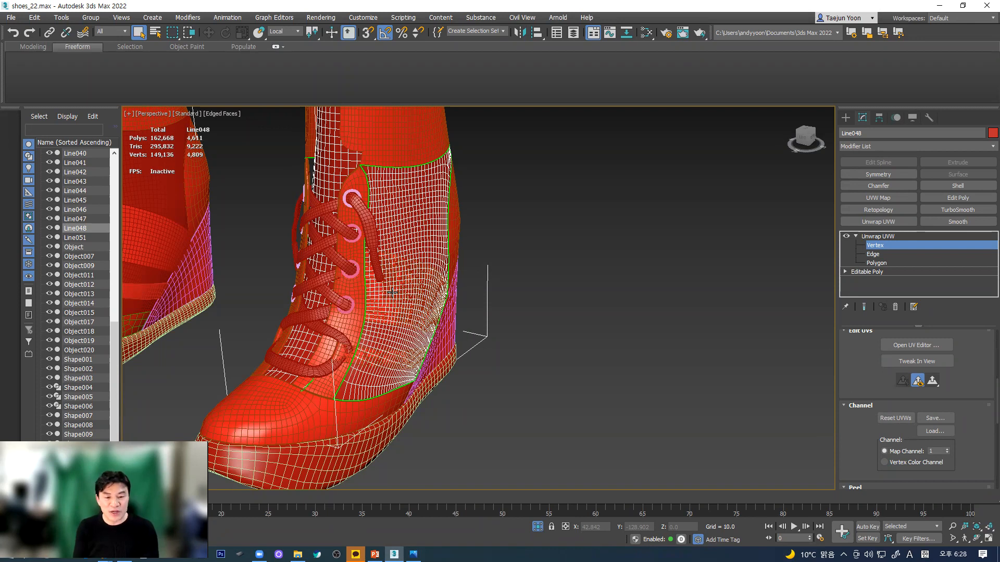
{"action": "scroll", "coordinate": [501, 297], "scroll_direction": "down", "scroll_amount": 5}
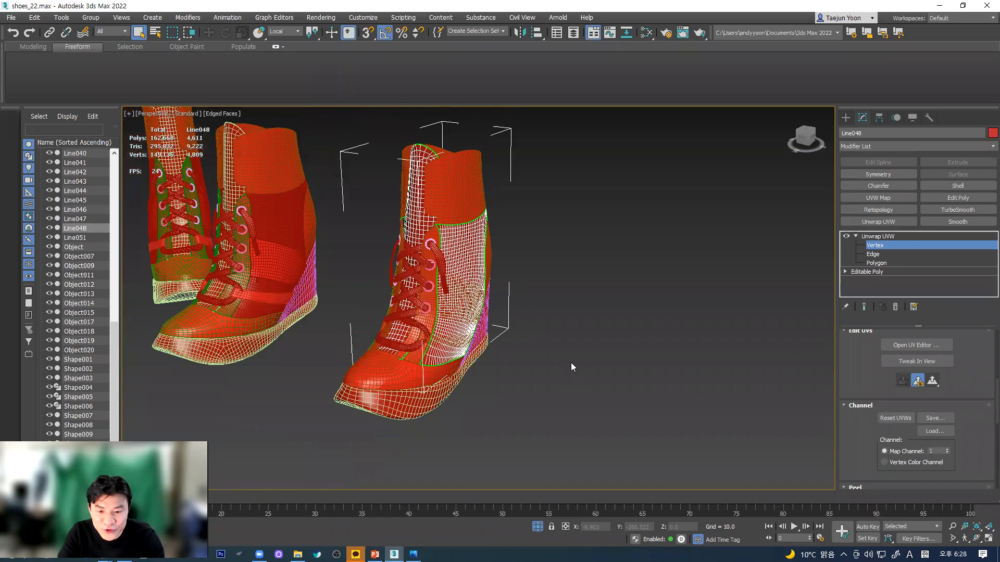
- Leave vertex editing on the side panels and tongue object and select the boot object with the ankle cuff, straps and toe panels
{"action": "left_click", "coordinate": [879, 237]}
{"action": "left_click", "coordinate": [646, 361]}
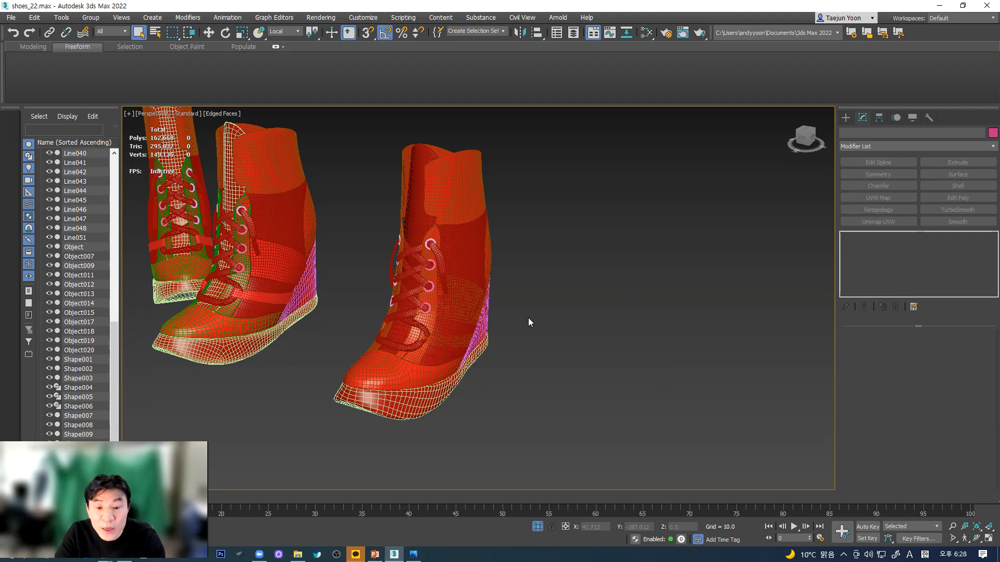
{"action": "left_click", "coordinate": [208, 32]}
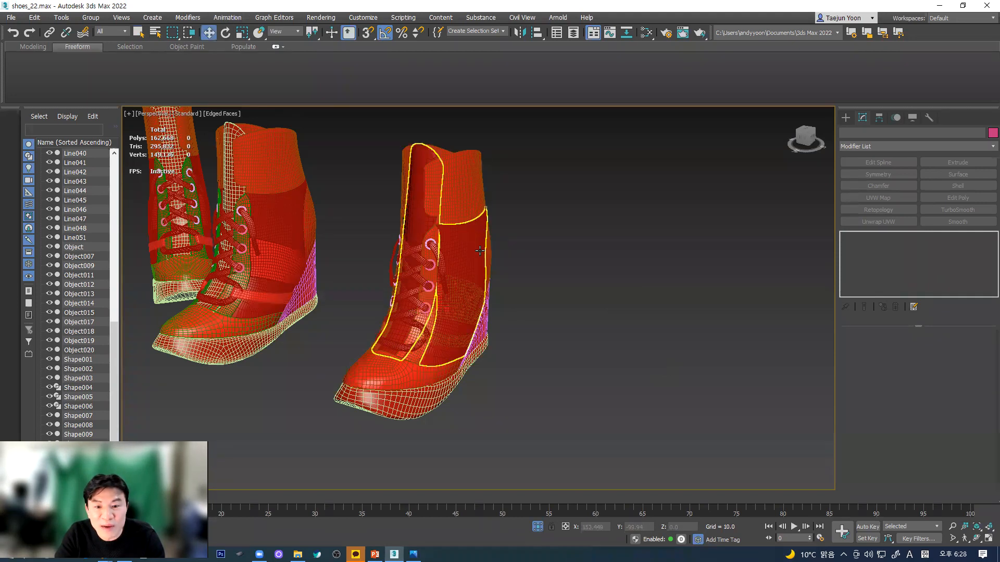
{"action": "middle_click_drag", "start_coordinate": [499, 271], "coordinate": [471, 198], "text": "alt"}
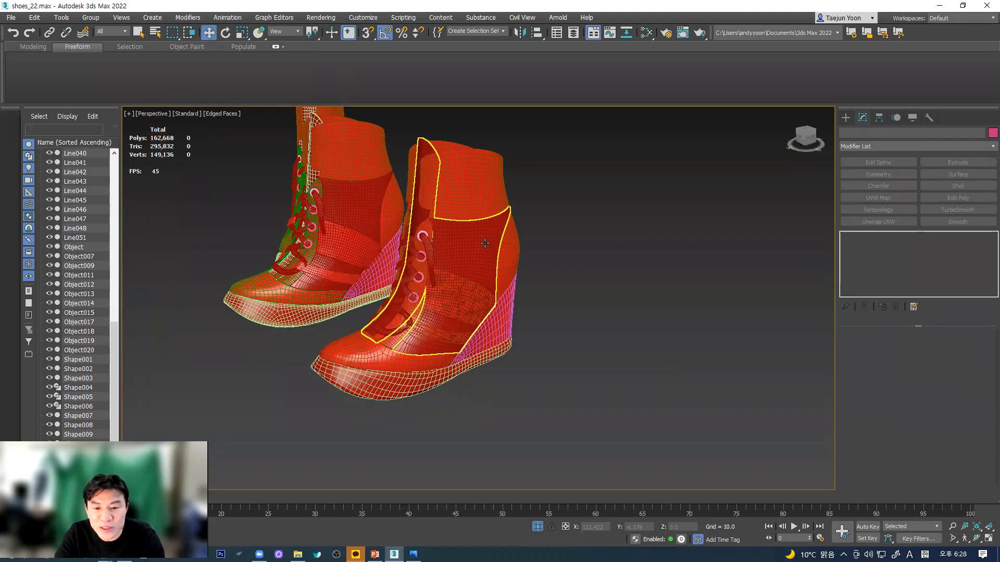
{"action": "left_click", "coordinate": [469, 191]}
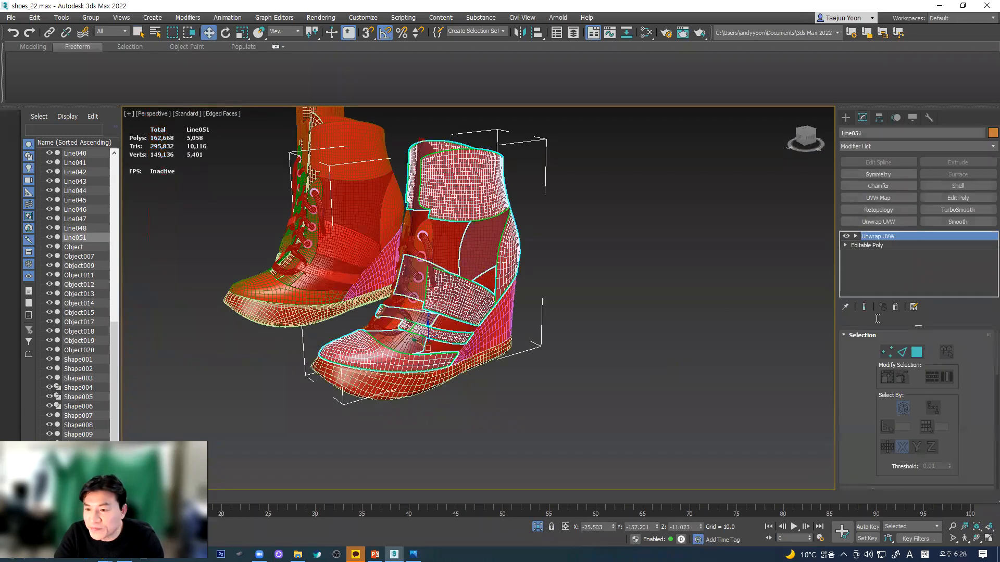
- Open the UV editor for the cuff, strap and toe panel object and place its window over the viewport
{"action": "left_click_drag", "start_coordinate": [861, 373], "coordinate": [880, 218]}
{"action": "left_click_drag", "start_coordinate": [875, 416], "coordinate": [859, 560]}
{"action": "left_click_drag", "start_coordinate": [878, 488], "coordinate": [880, 313]}
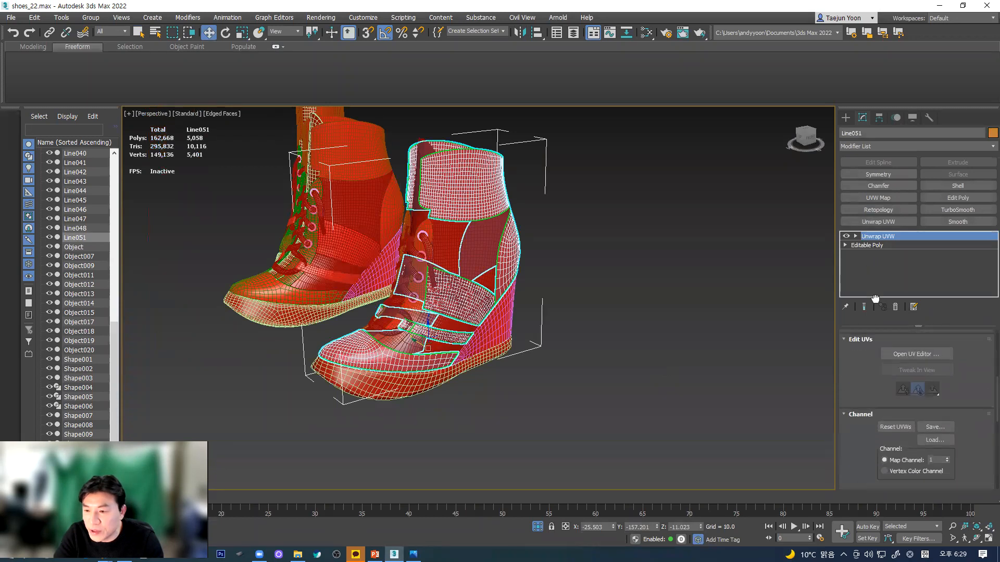
{"action": "left_click", "coordinate": [909, 355]}
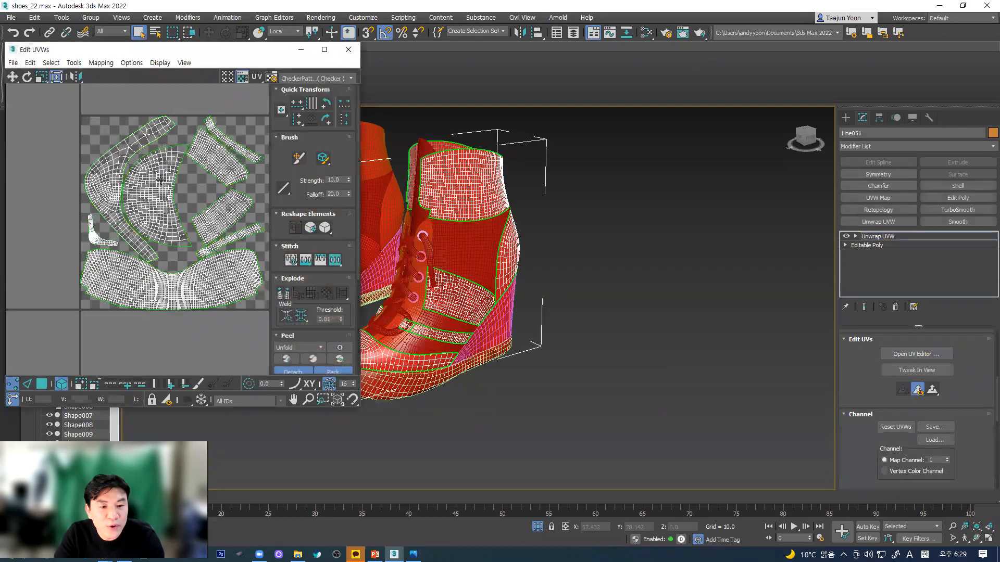
{"action": "left_click_drag", "start_coordinate": [229, 57], "coordinate": [450, 89]}
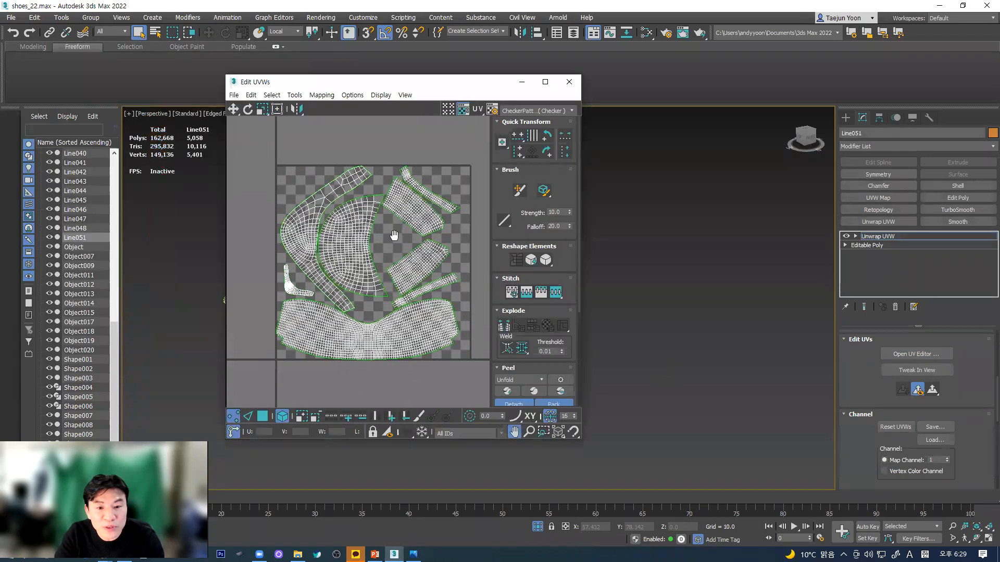
{"action": "scroll", "coordinate": [410, 241], "scroll_direction": "down", "scroll_amount": 1}
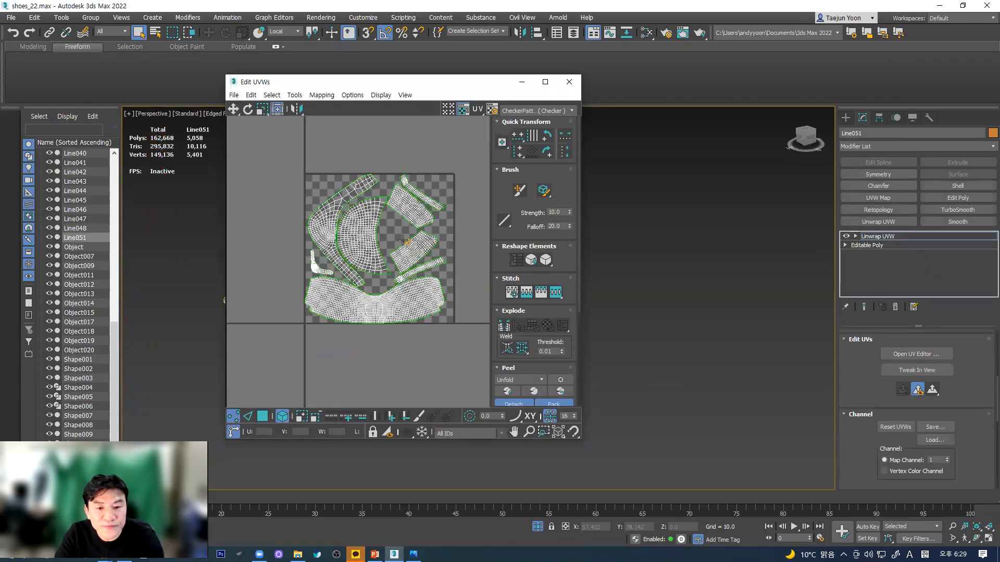
- Bring up the Render UVW Template settings for this UV layout
{"action": "left_click", "coordinate": [251, 95]}
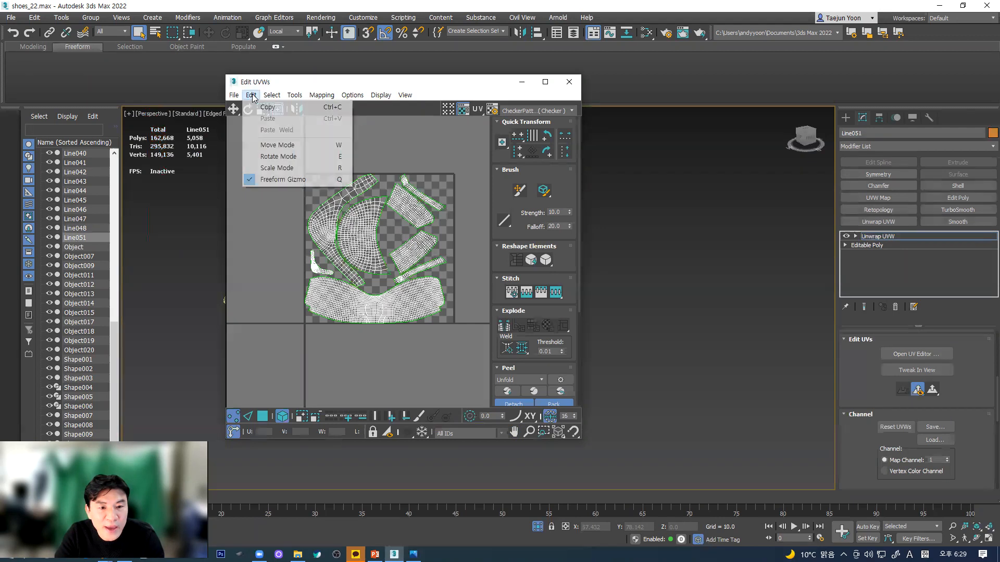
{"action": "mouse_move", "coordinate": [295, 96]}
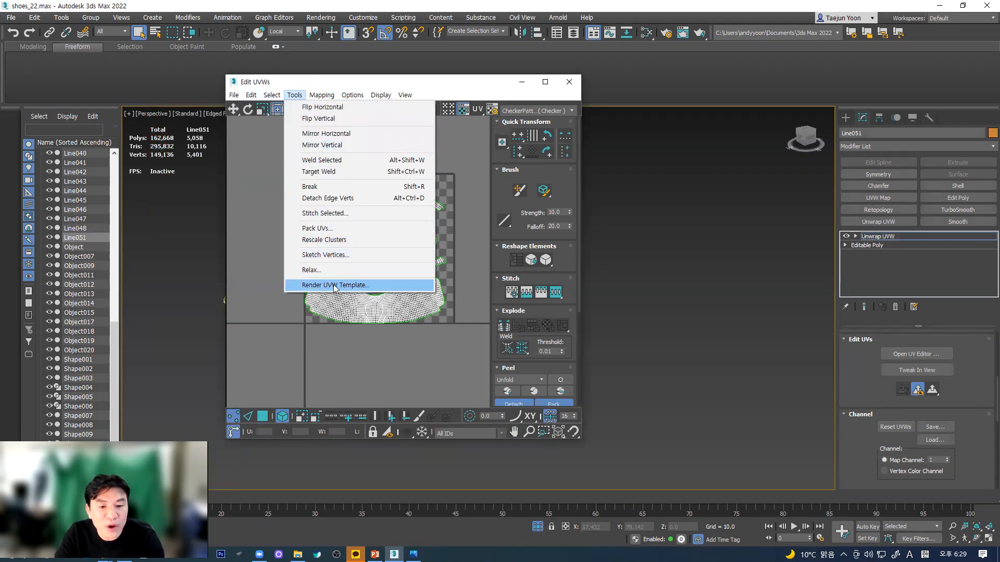
{"action": "left_click", "coordinate": [306, 285]}
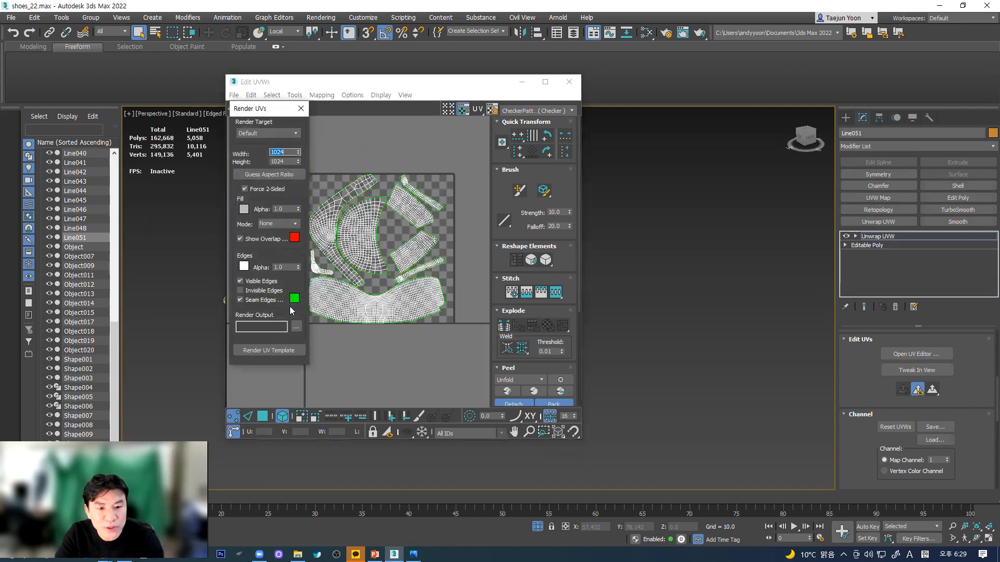
- Try the guessed aspect ratio and a width of 2048 for the UV template
{"action": "left_click", "coordinate": [286, 176]}
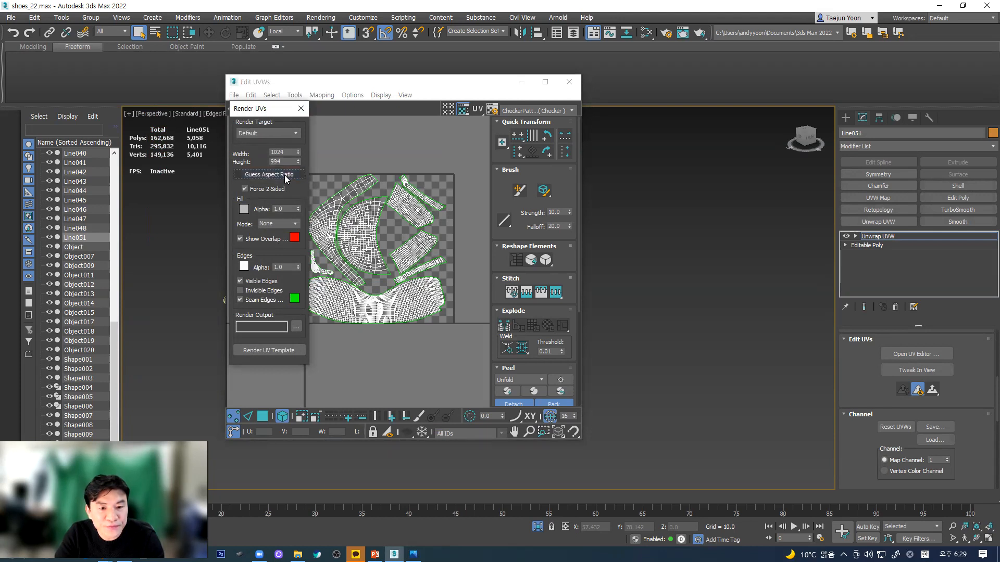
{"action": "double_click", "coordinate": [290, 152]}
{"action": "left_click", "coordinate": [292, 137]}
{"action": "left_click", "coordinate": [293, 137]}
{"action": "double_click", "coordinate": [292, 153]}
{"action": "type", "text": "2048"}
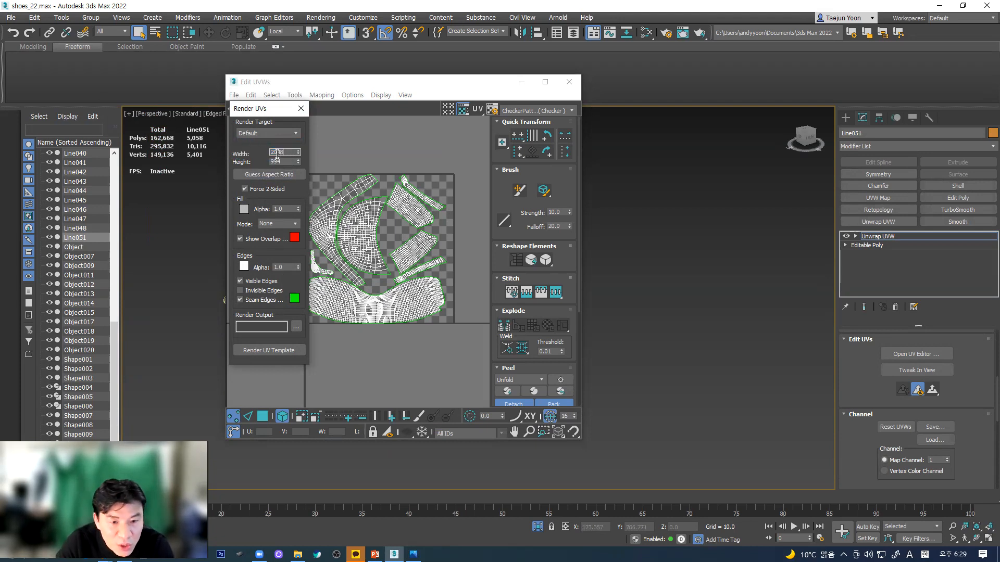
- Render the UV template at 1024 by 1024 and examine the shells in the rendered map
{"action": "type", "text": "10"}
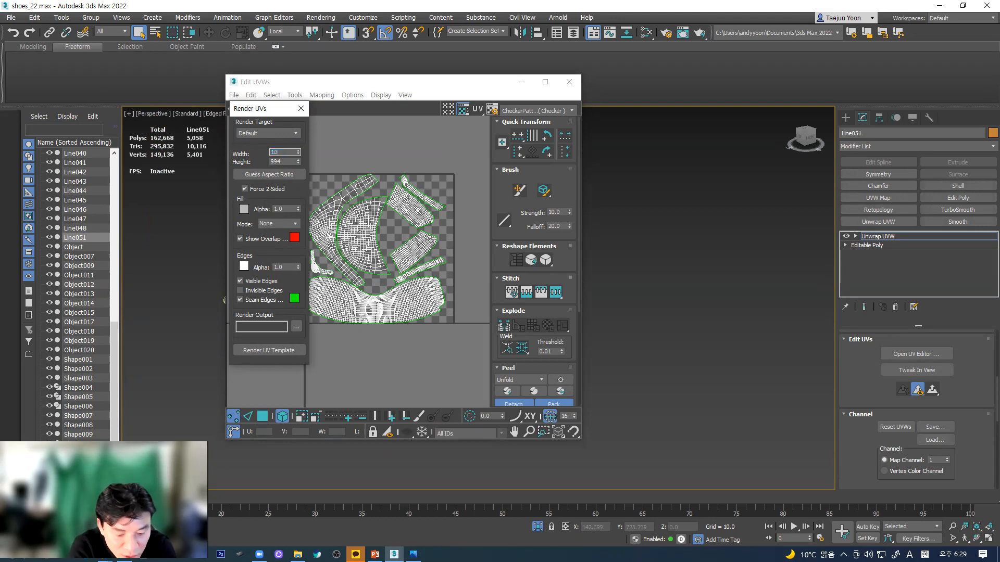
{"action": "type", "text": "24"}
{"action": "key", "text": "Tab"}
{"action": "type", "text": "1024"}
{"action": "left_click", "coordinate": [262, 348]}
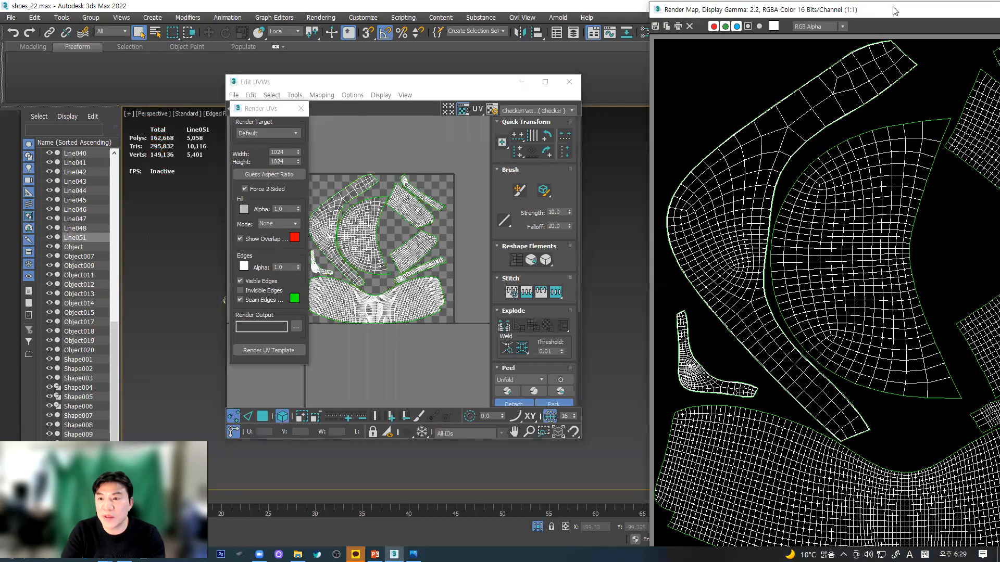
{"action": "double_click", "coordinate": [882, 7]}
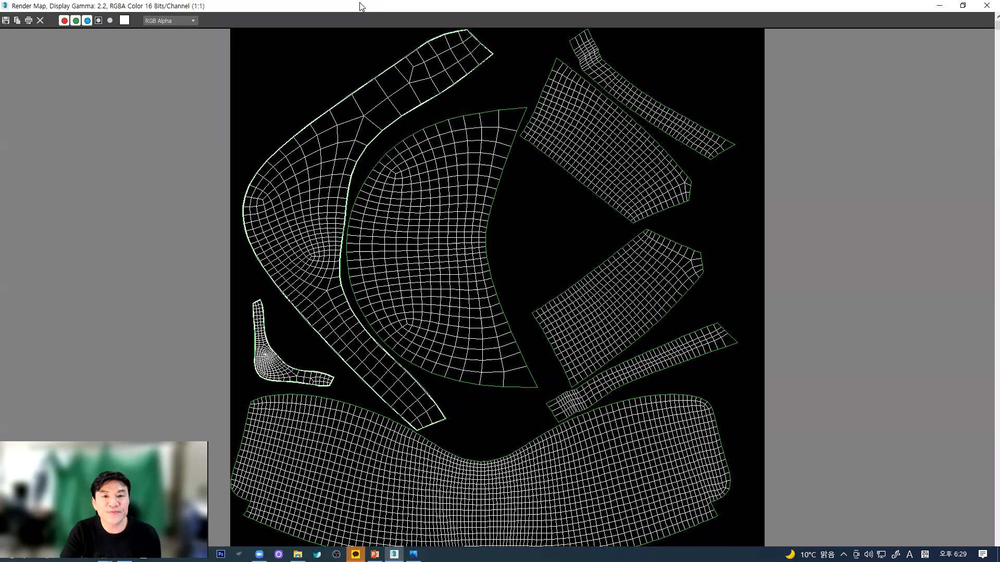
{"action": "double_click", "coordinate": [361, 5]}
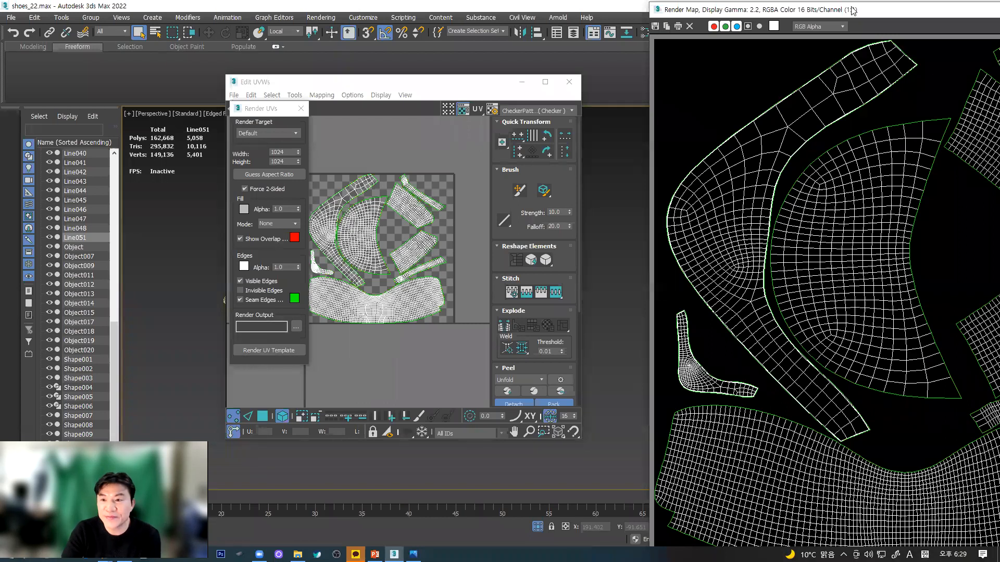
{"action": "left_click_drag", "start_coordinate": [869, 7], "coordinate": [363, 10]}
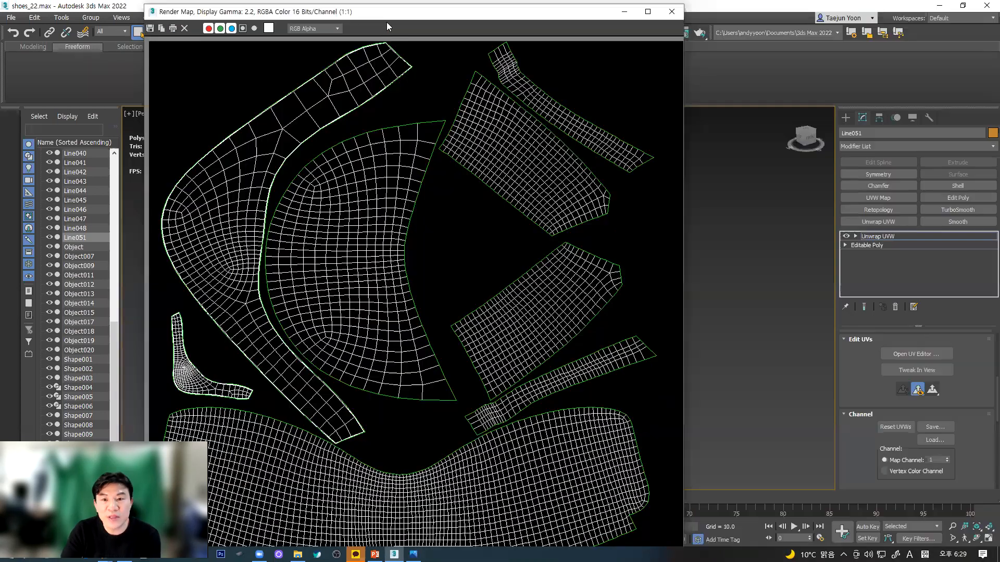
- Prepare to save the rendered map as a PNG image file named UNWRAP
{"action": "left_click", "coordinate": [152, 32]}
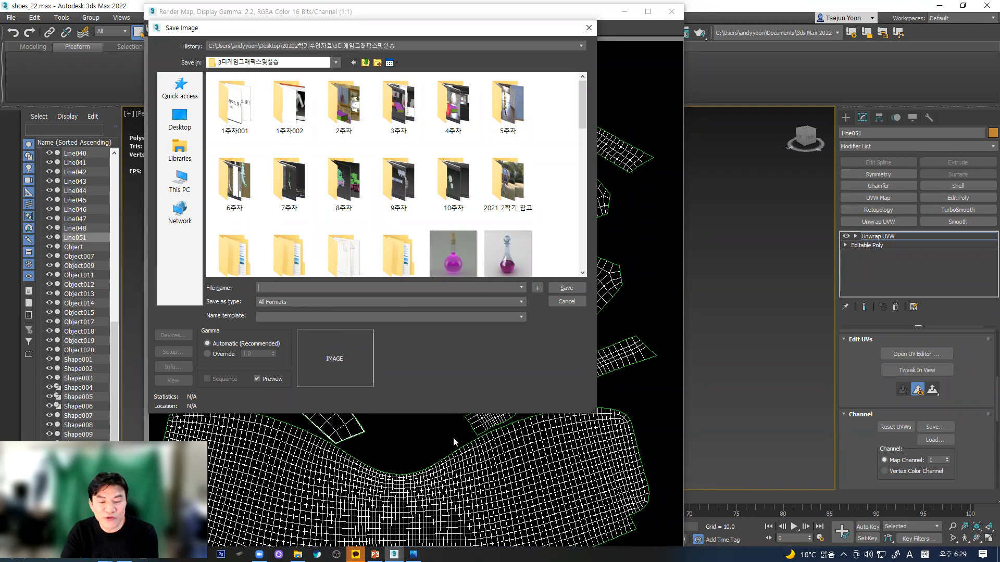
{"action": "left_click", "coordinate": [291, 303]}
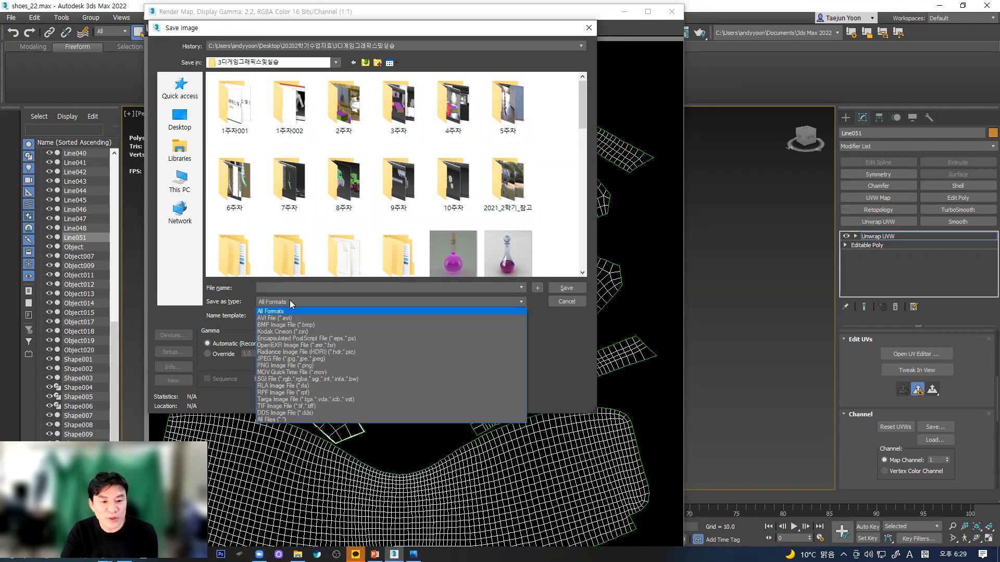
{"action": "left_click", "coordinate": [297, 366]}
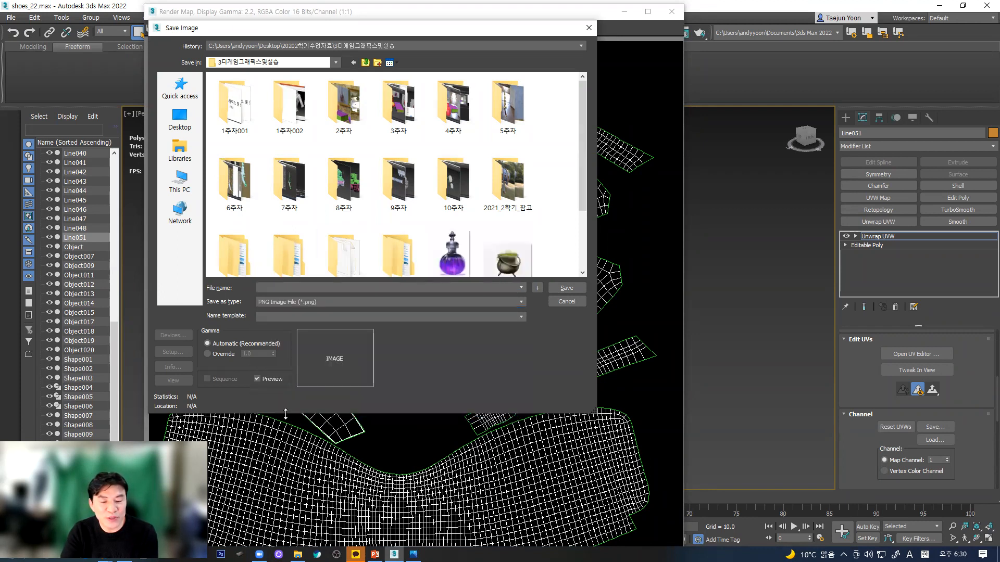
{"action": "left_click", "coordinate": [292, 288]}
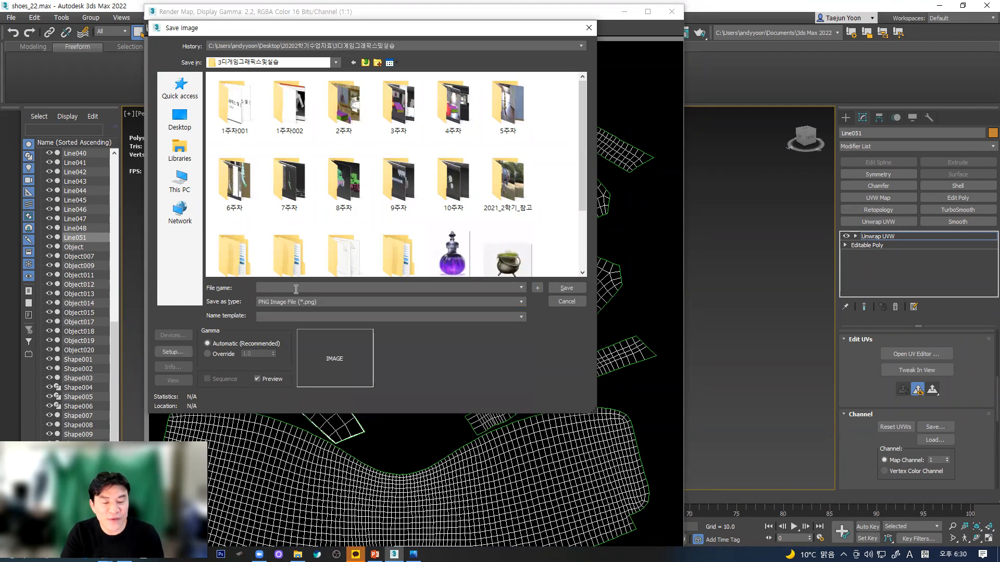
{"action": "type", "text": "wi"}
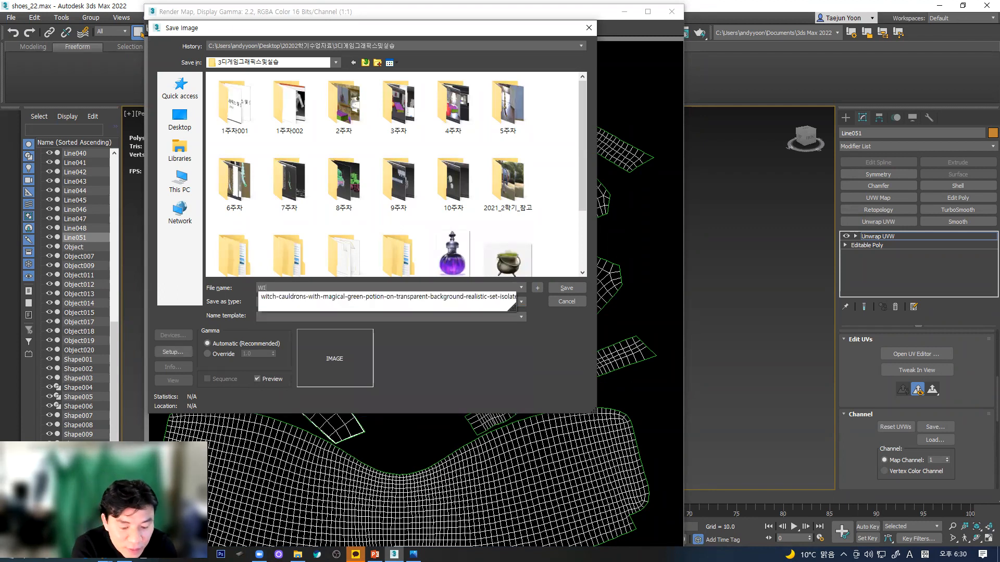
{"action": "key", "text": "BackSpace"}
{"action": "key", "text": "BackSpace"}
{"action": "key", "text": "BackSpace"}
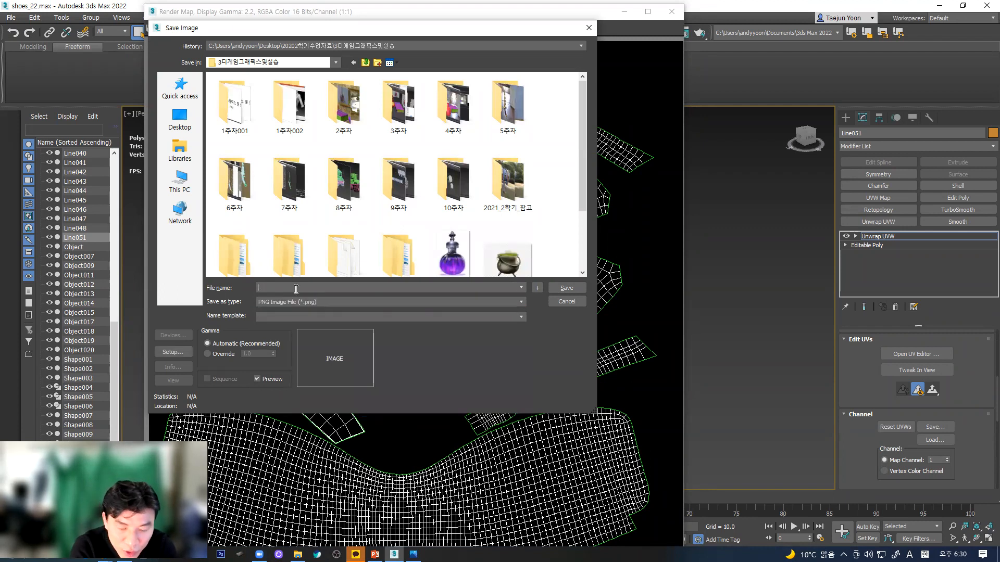
{"action": "type", "text": "UN"}
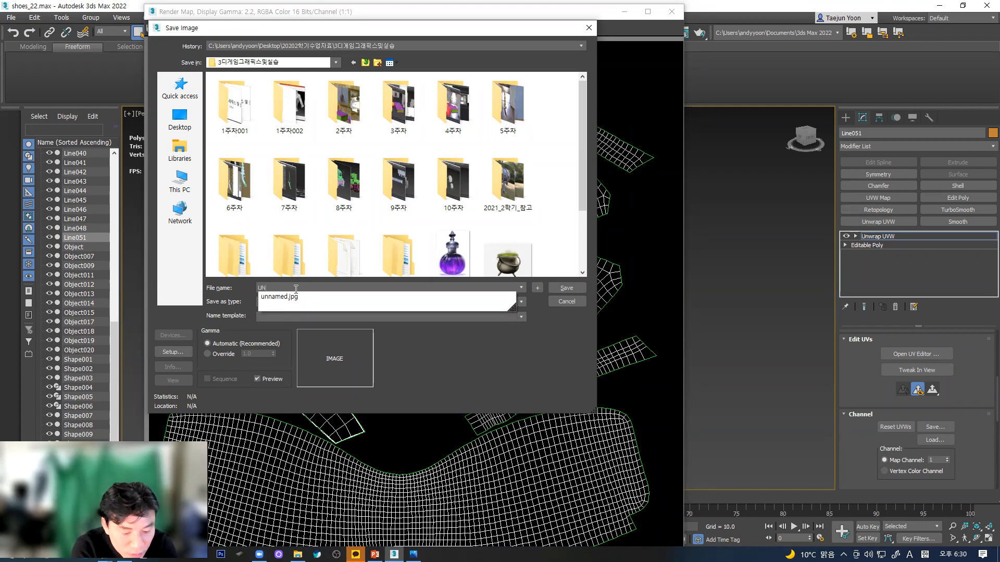
{"action": "type", "text": "WRAP"}
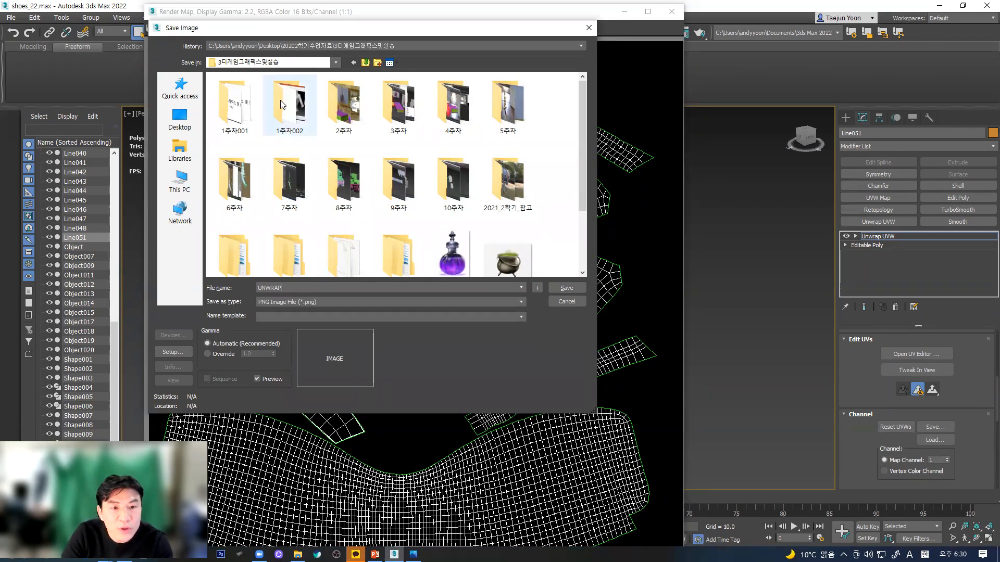
- Save the UNWRAP image with RGB 24 bit colors
{"action": "left_click", "coordinate": [567, 288]}
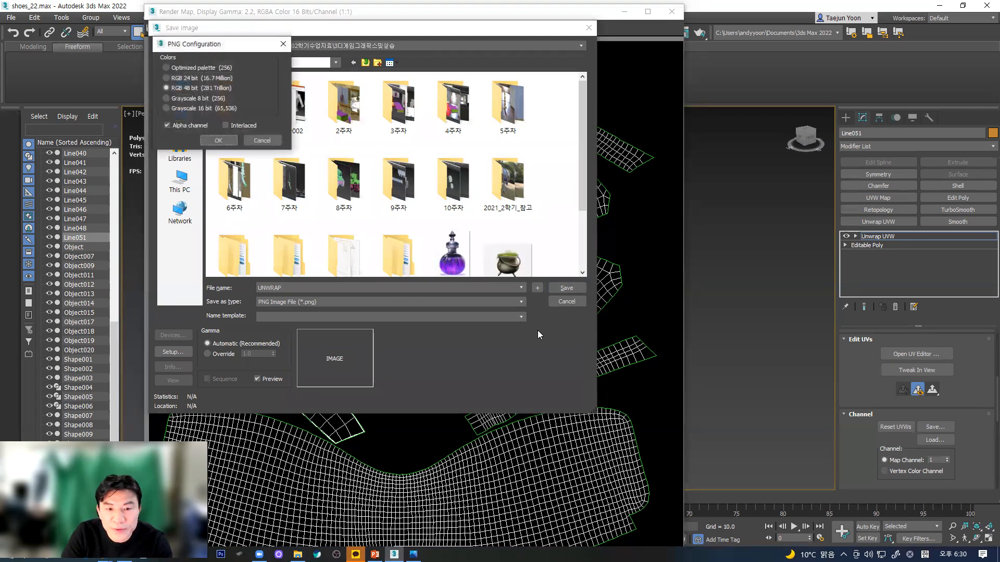
{"action": "left_click", "coordinate": [178, 79]}
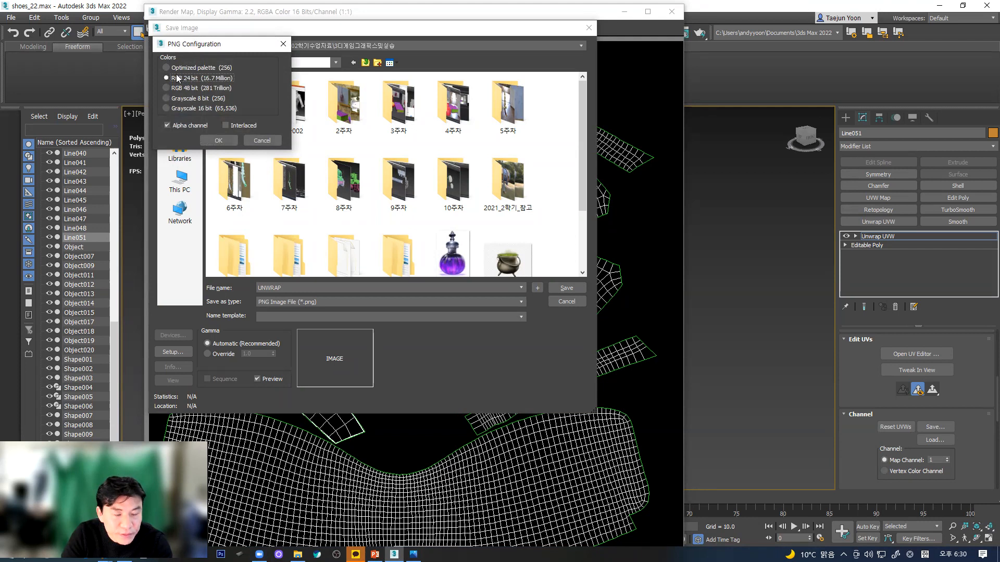
{"action": "left_click", "coordinate": [219, 140]}
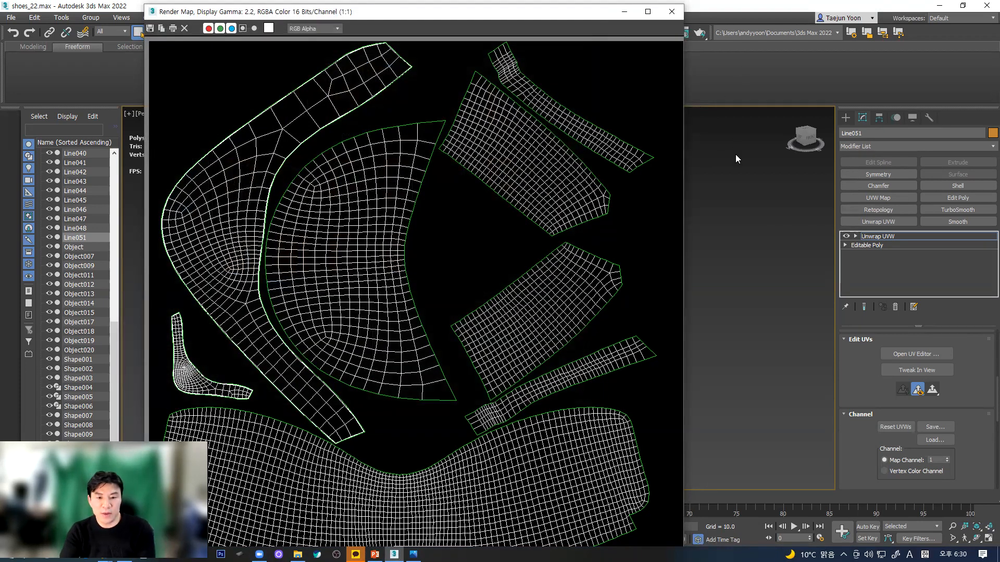
- Minimize 3ds Max and launch Photoshop
{"action": "left_click", "coordinate": [940, 5]}
{"action": "left_click", "coordinate": [545, 425]}
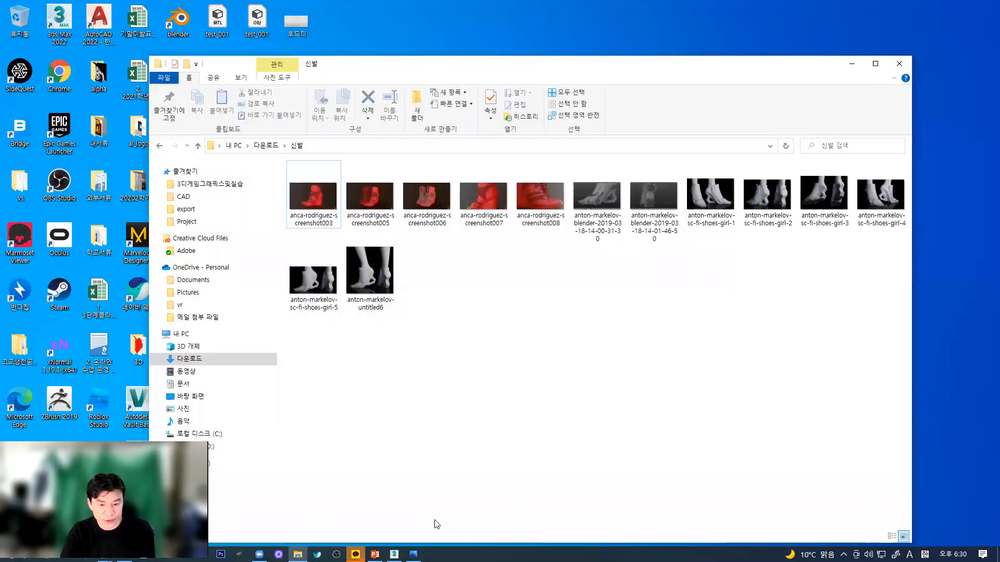
{"action": "left_click", "coordinate": [221, 555]}
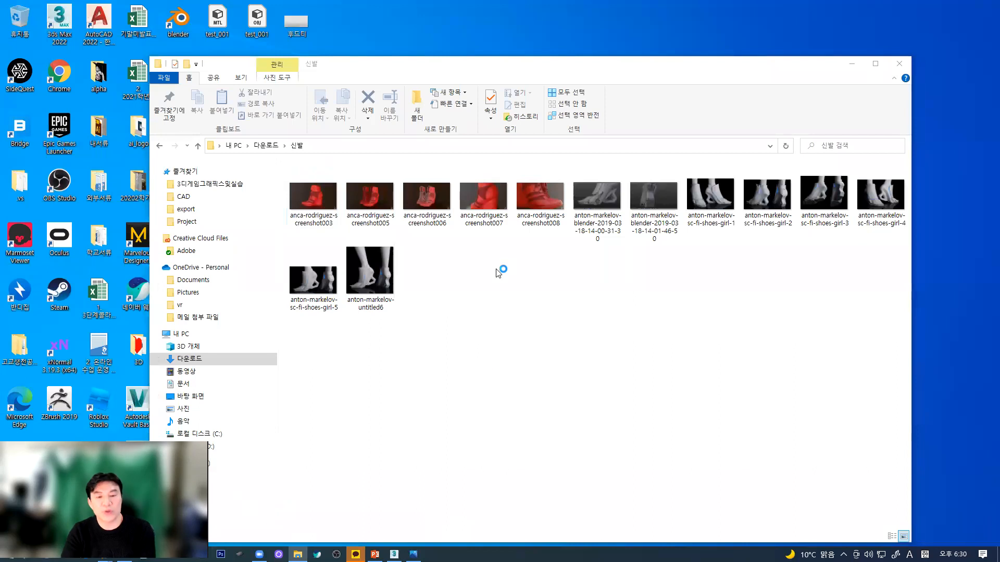
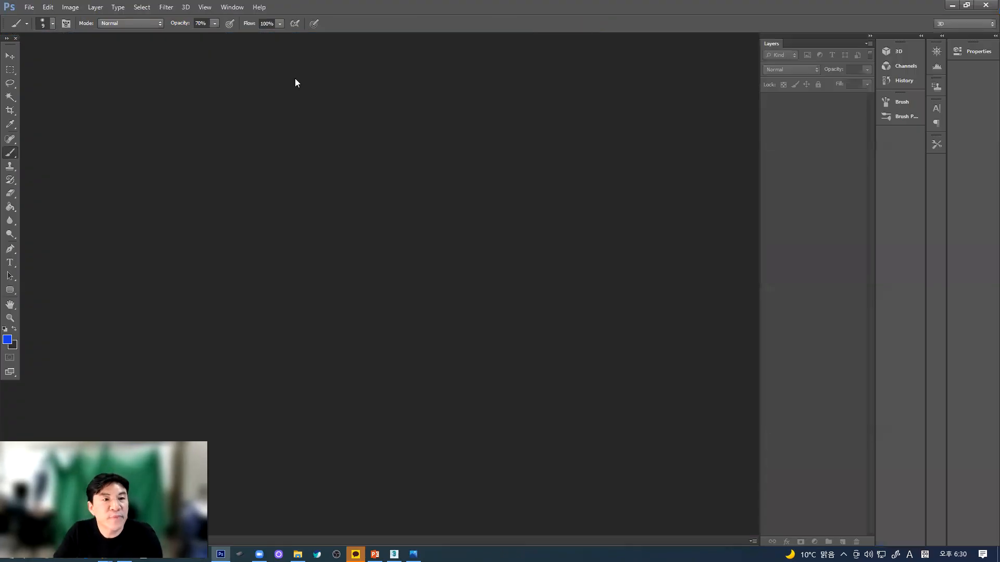
- Start opening an image file and browse the desktop folders for the class material
{"action": "left_click", "coordinate": [25, 8]}
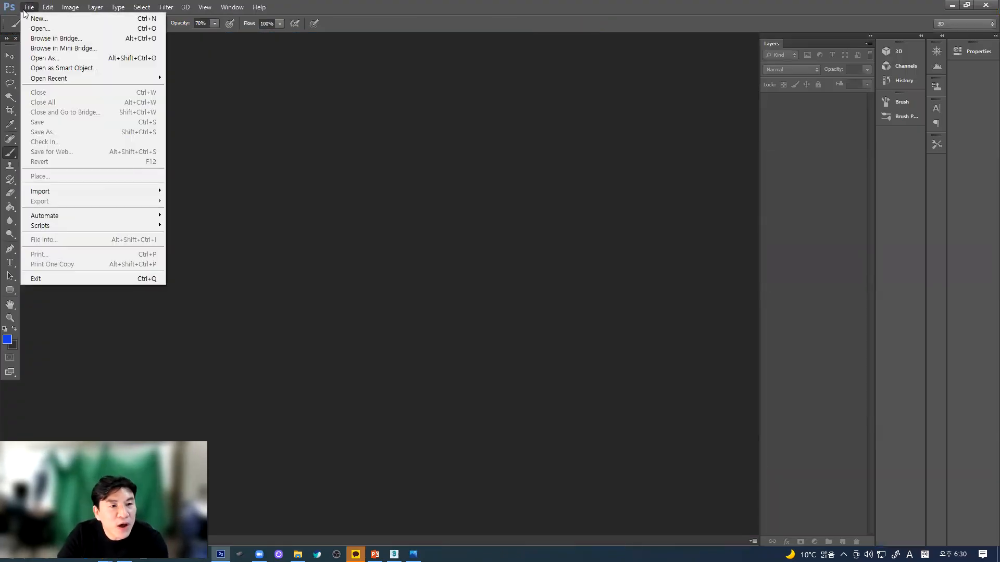
{"action": "left_click", "coordinate": [52, 30]}
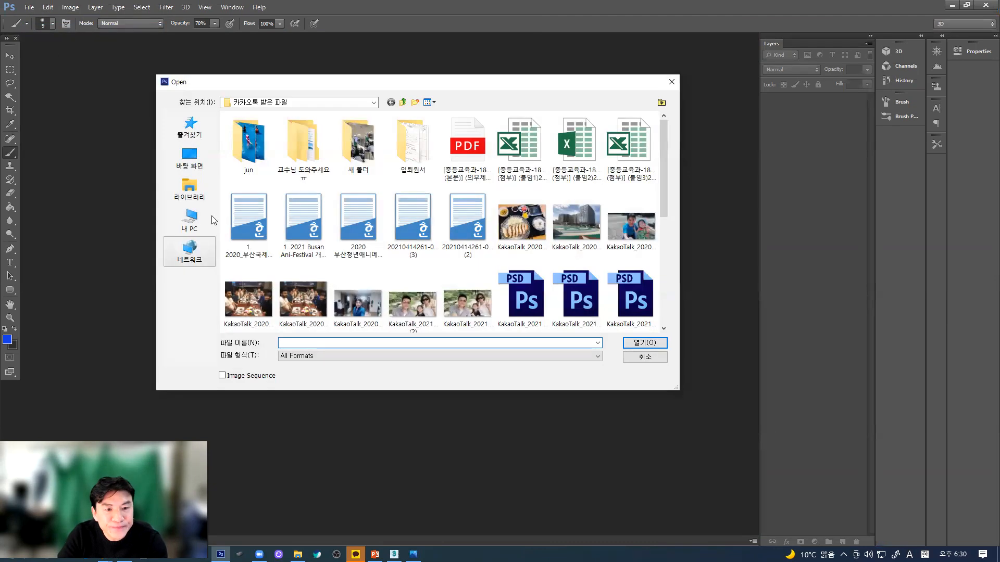
{"action": "left_click", "coordinate": [191, 159]}
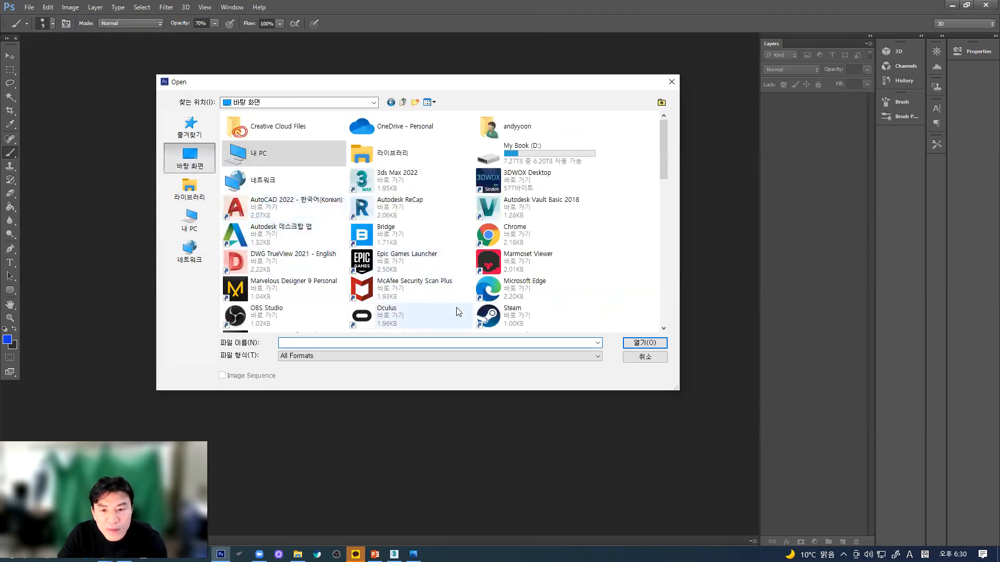
{"action": "scroll", "coordinate": [459, 312], "scroll_direction": "down", "scroll_amount": 3}
{"action": "scroll", "coordinate": [452, 309], "scroll_direction": "up", "scroll_amount": 3}
{"action": "scroll", "coordinate": [451, 310], "scroll_direction": "down", "scroll_amount": 5}
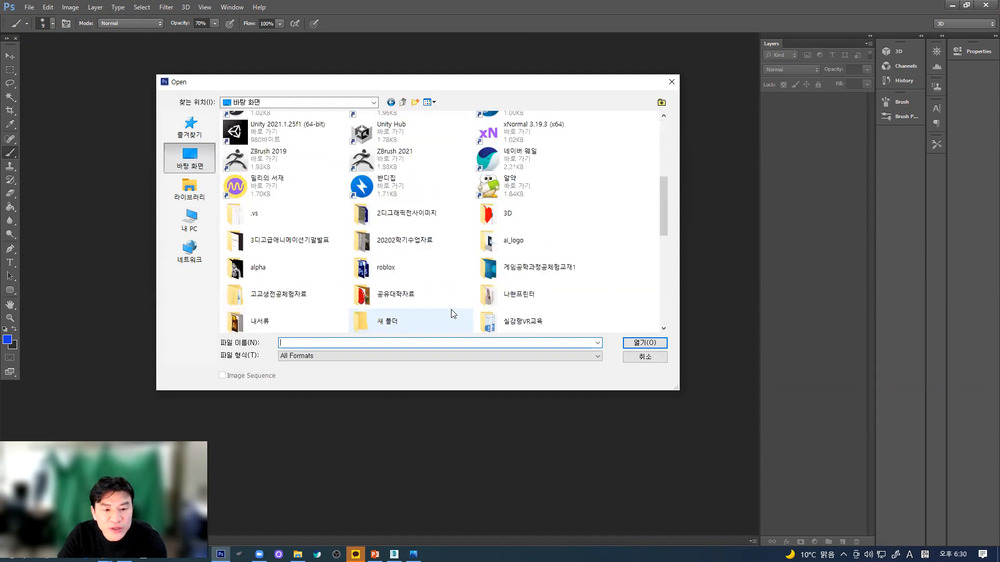
{"action": "double_click", "coordinate": [379, 300]}
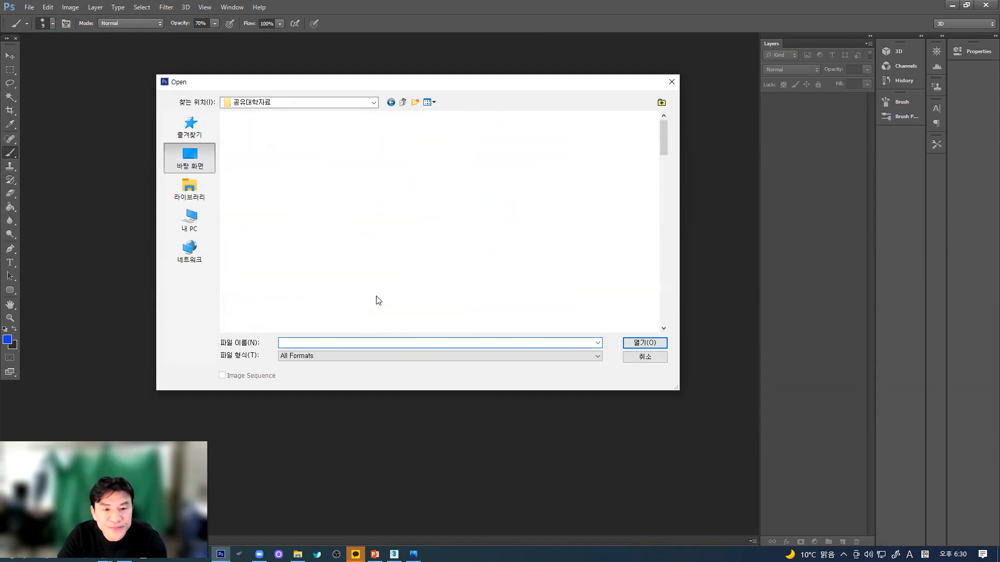
{"action": "left_click", "coordinate": [402, 102]}
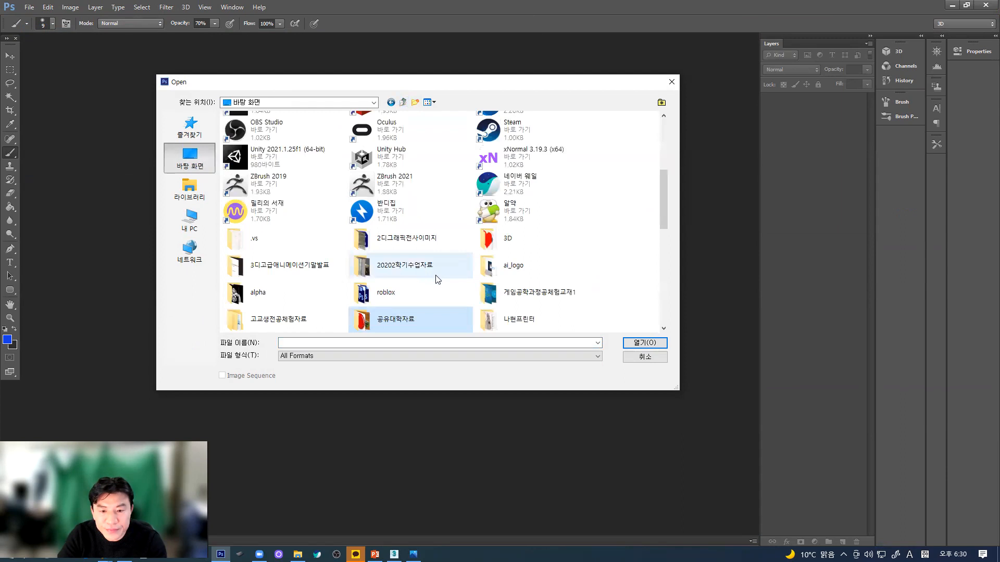
- Open the UNWRAP image from the 3디게임그래픽스및실습 folder inside 20202학기수업자료
{"action": "double_click", "coordinate": [436, 278]}
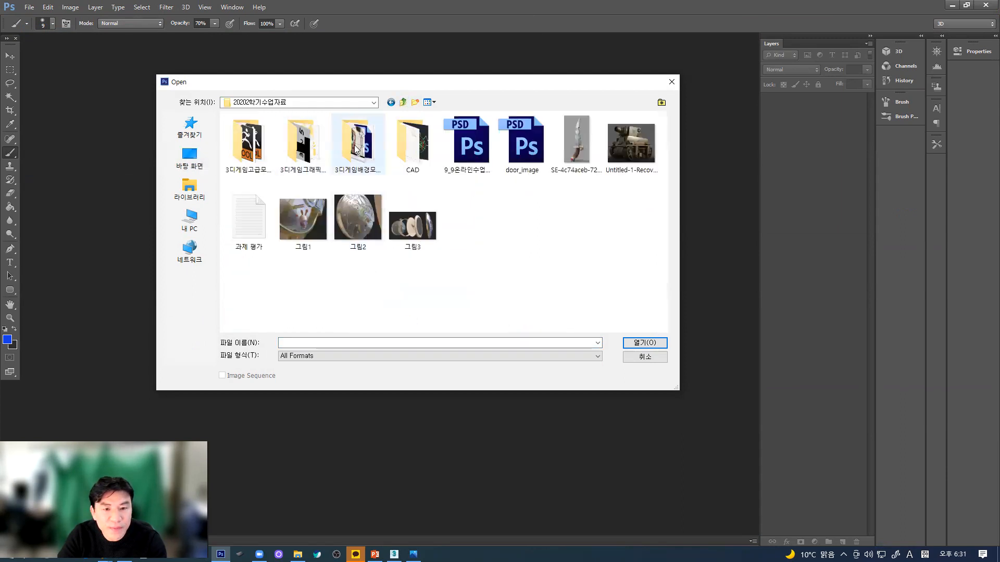
{"action": "double_click", "coordinate": [312, 142]}
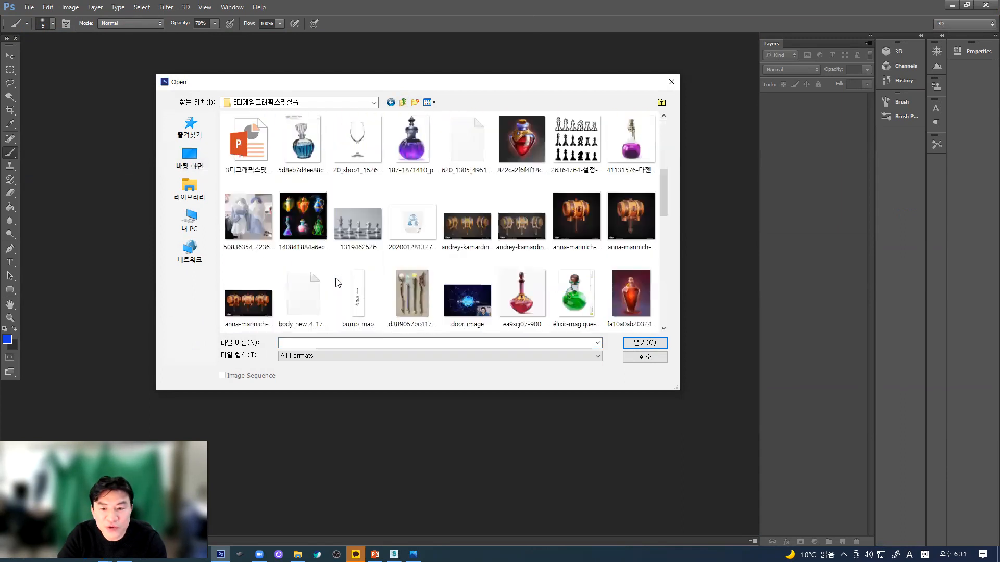
{"action": "scroll", "coordinate": [338, 282], "scroll_direction": "down", "scroll_amount": 10}
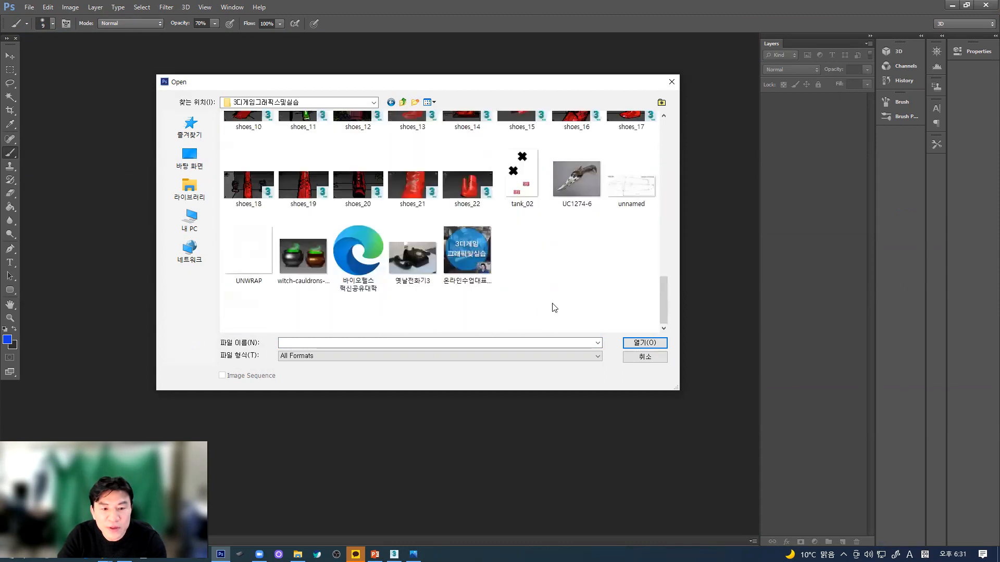
{"action": "left_click", "coordinate": [248, 250]}
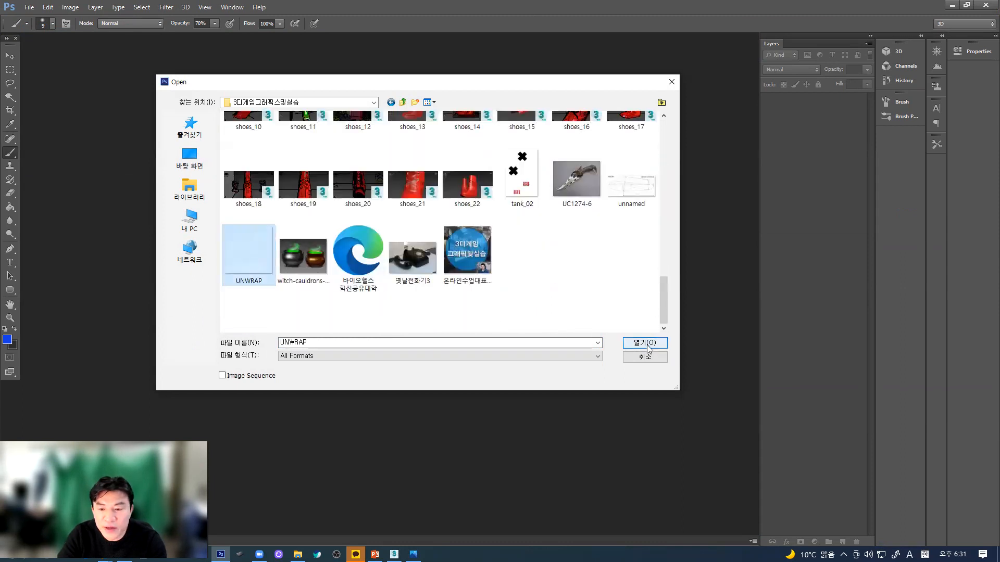
{"action": "left_click", "coordinate": [646, 344]}
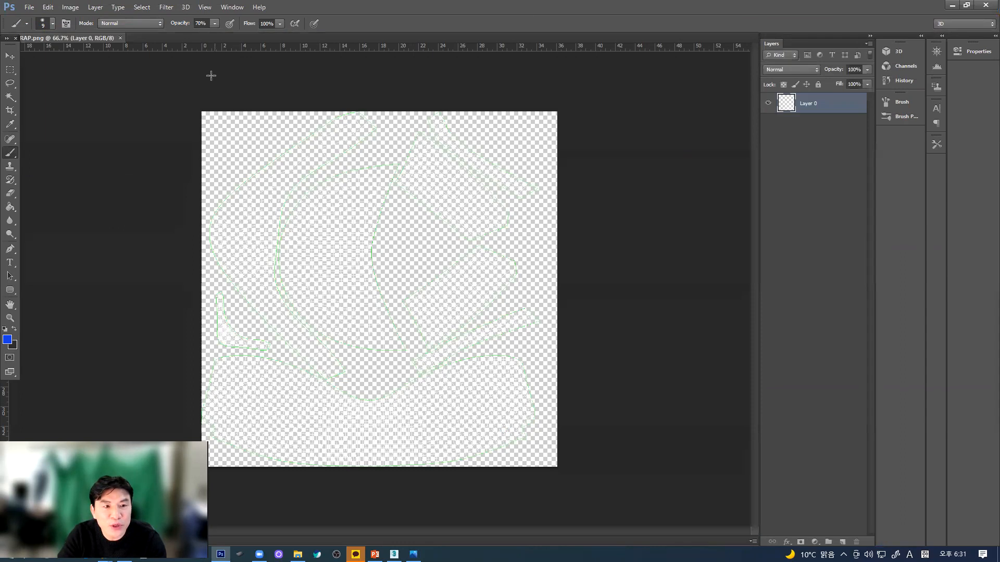
- Float the UNWRAP document in its own window and enlarge the window around the canvas
{"action": "left_click_drag", "start_coordinate": [84, 38], "coordinate": [158, 74]}
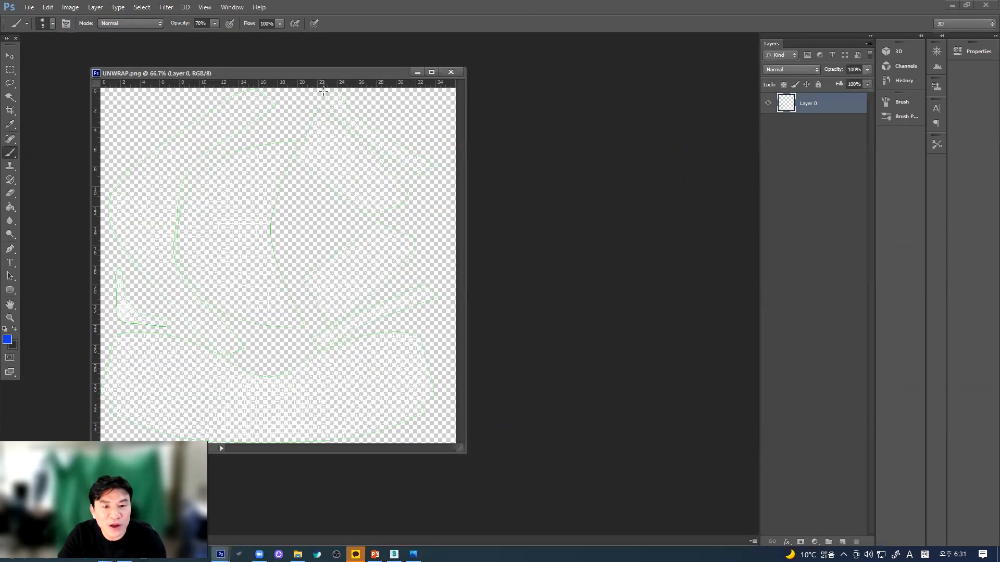
{"action": "left_click_drag", "start_coordinate": [328, 74], "coordinate": [380, 60]}
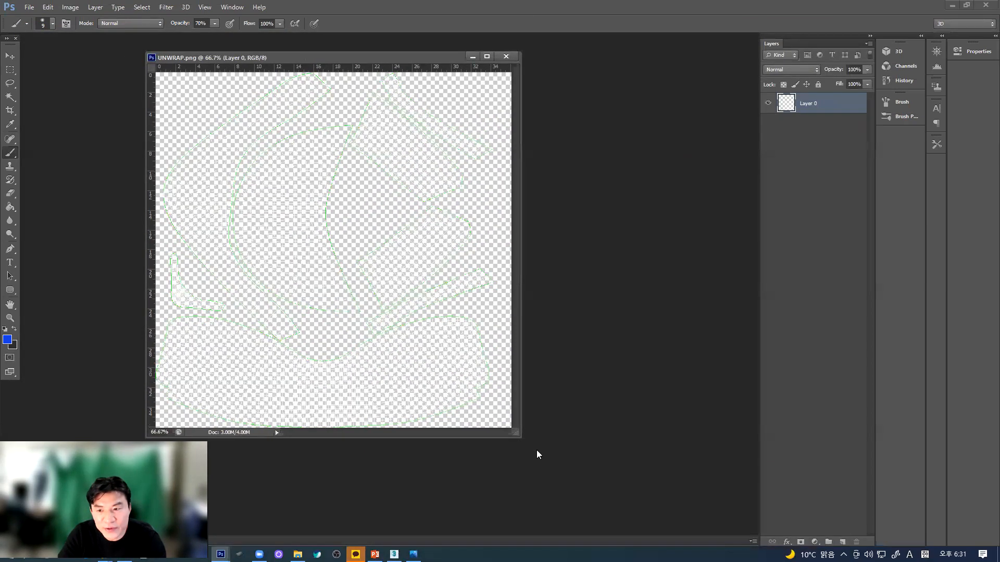
{"action": "left_click_drag", "start_coordinate": [518, 433], "coordinate": [585, 486]}
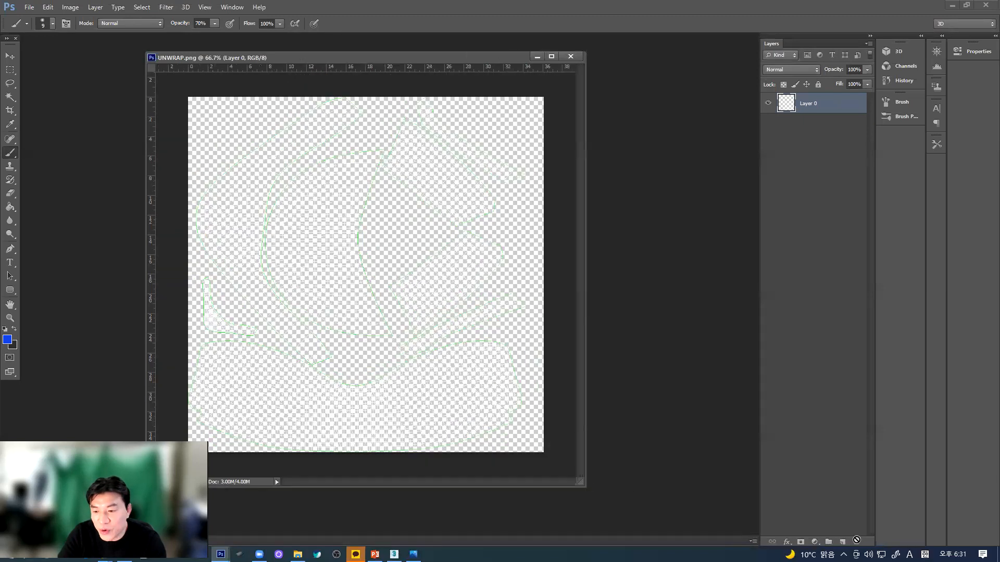
- Add a new layer beneath the UV template layer and fill it with the dark background color
{"action": "left_click", "coordinate": [842, 543]}
{"action": "left_click_drag", "start_coordinate": [837, 103], "coordinate": [839, 131]}
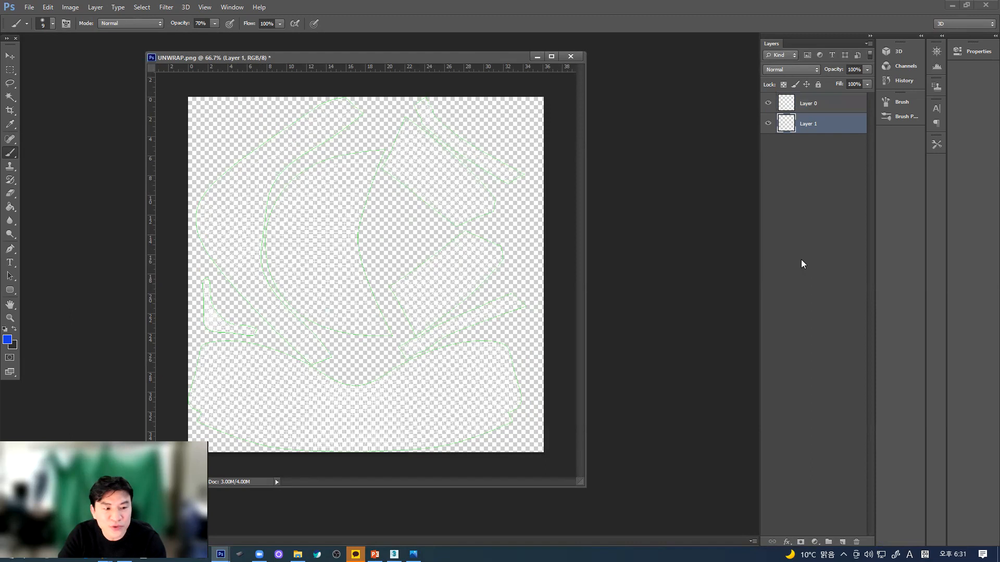
{"action": "key", "text": "ctrl+BackSpace"}
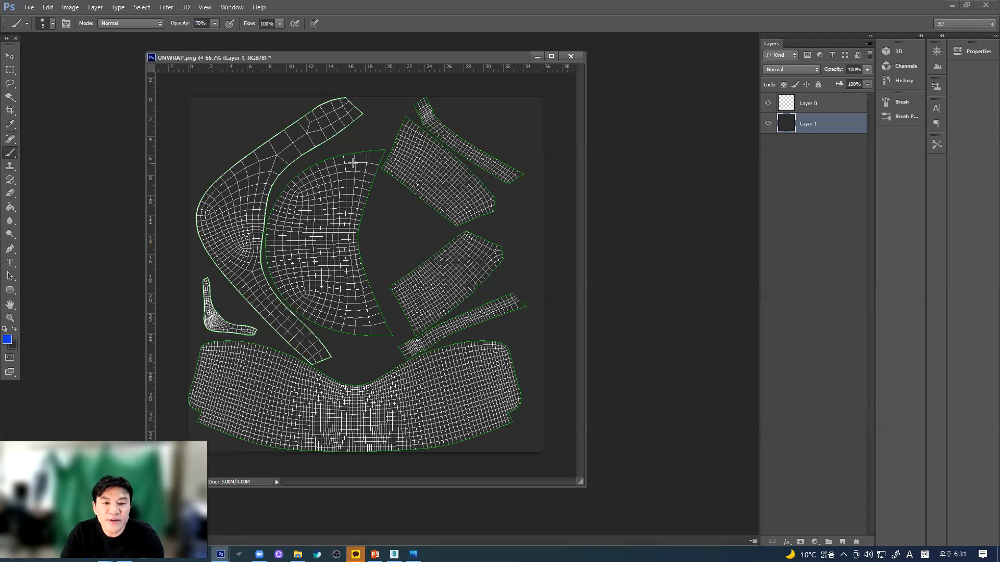
- Turn the green template lines on Layer 0 white with a Hue/Saturation adjustment, and return to the Brush tool
{"action": "left_click", "coordinate": [835, 107]}
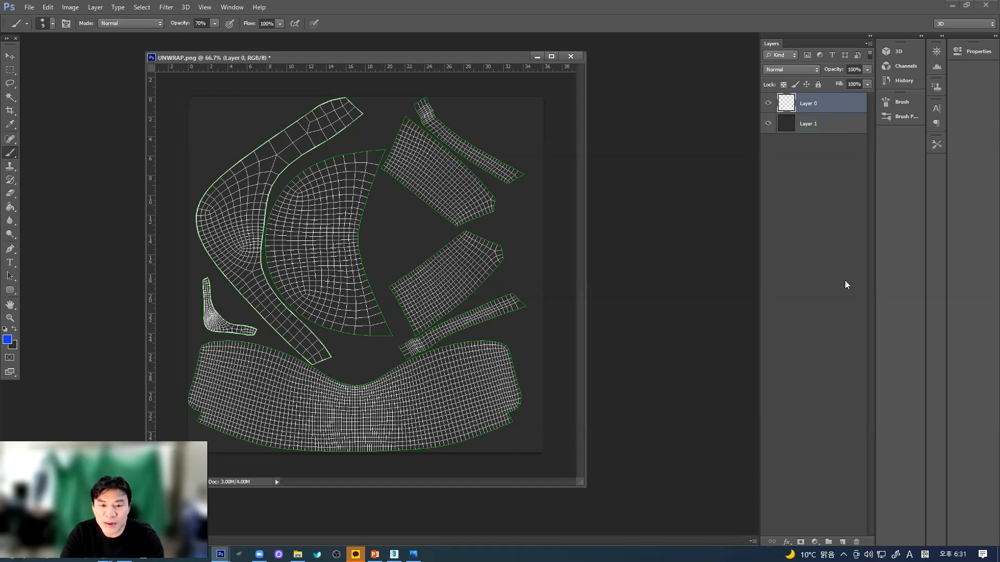
{"action": "key", "text": "ctrl+u"}
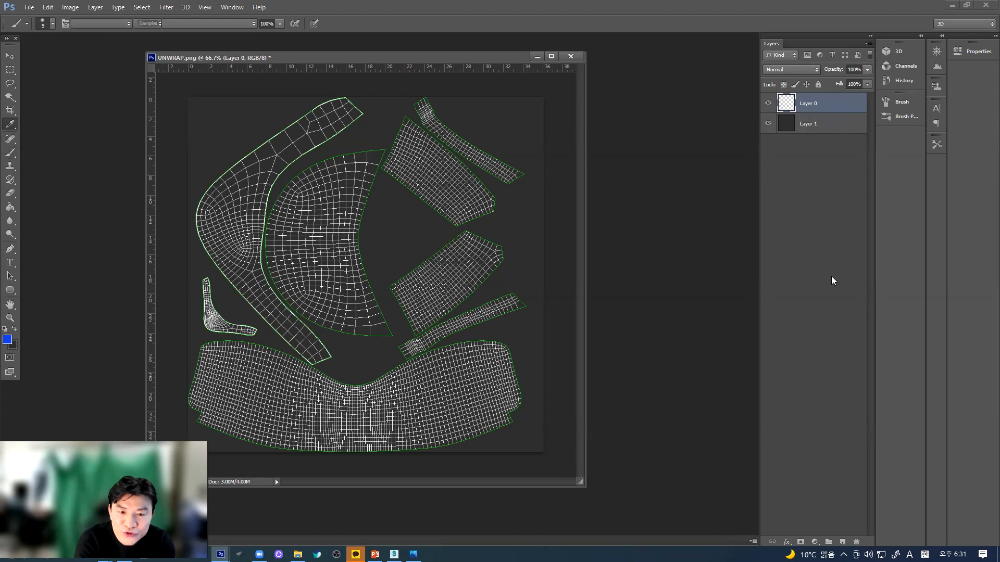
{"action": "left_click_drag", "start_coordinate": [476, 244], "coordinate": [602, 262]}
{"action": "left_click", "coordinate": [600, 144]}
{"action": "key", "text": "b"}
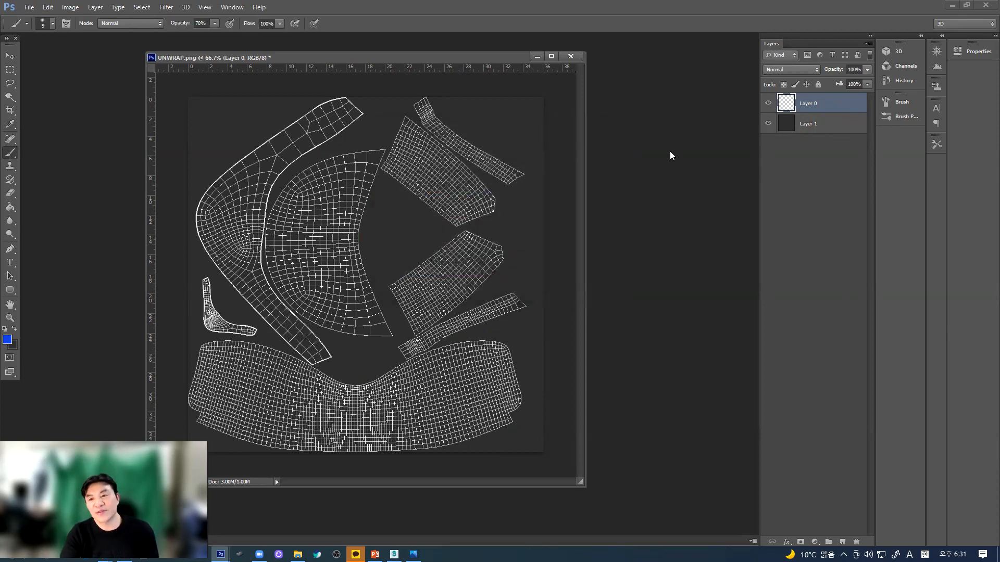
- Set Layer 0's opacity to 15% and add an empty layer between it and the dark fill layer
{"action": "left_click", "coordinate": [867, 69]}
{"action": "left_click_drag", "start_coordinate": [839, 82], "coordinate": [822, 84]}
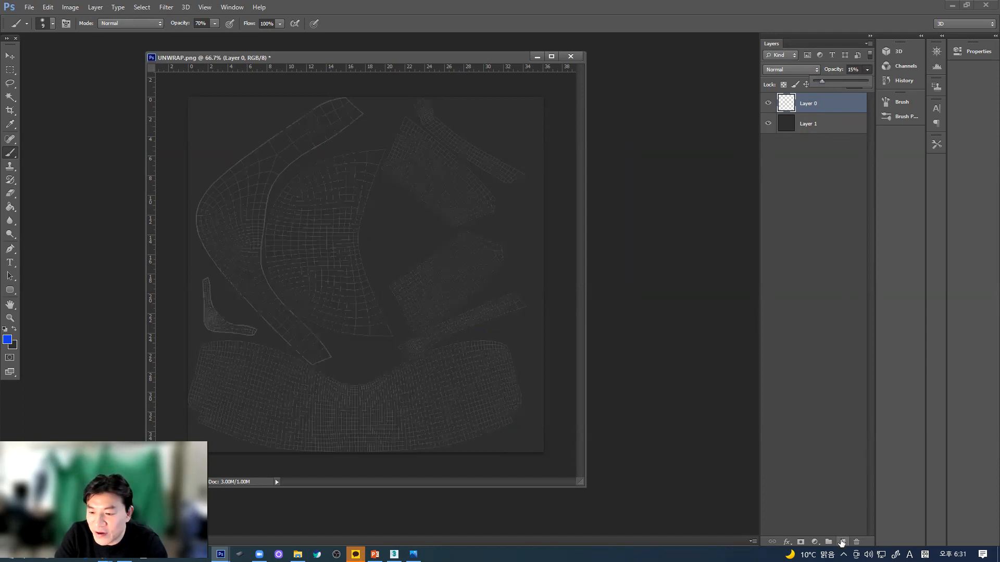
{"action": "left_click", "coordinate": [842, 543]}
{"action": "left_click_drag", "start_coordinate": [811, 110], "coordinate": [813, 131]}
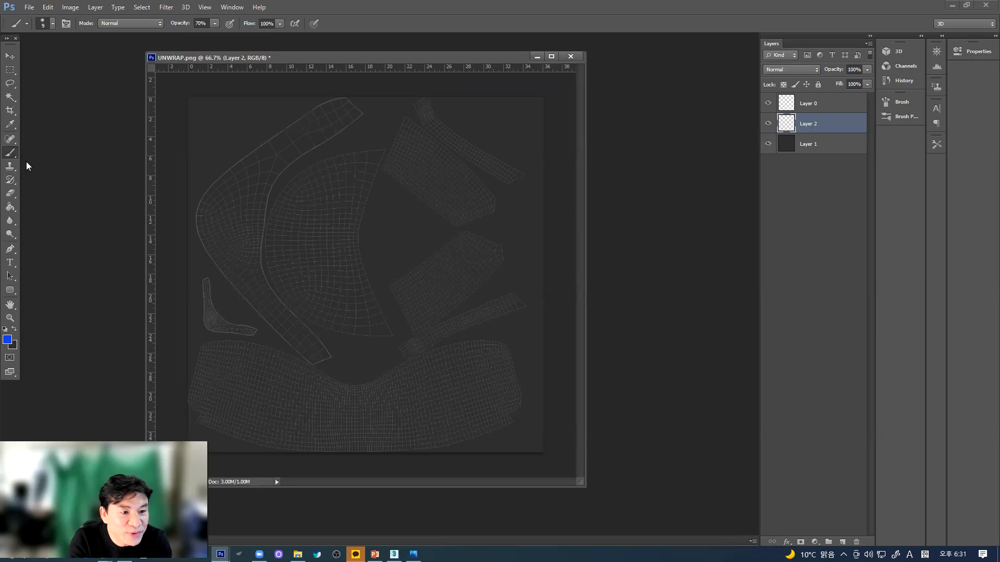
- Paint the upper part of the large curved shell blue on Layer 2 with a 50-pixel soft brush
{"action": "left_click_drag", "start_coordinate": [307, 59], "coordinate": [304, 59]}
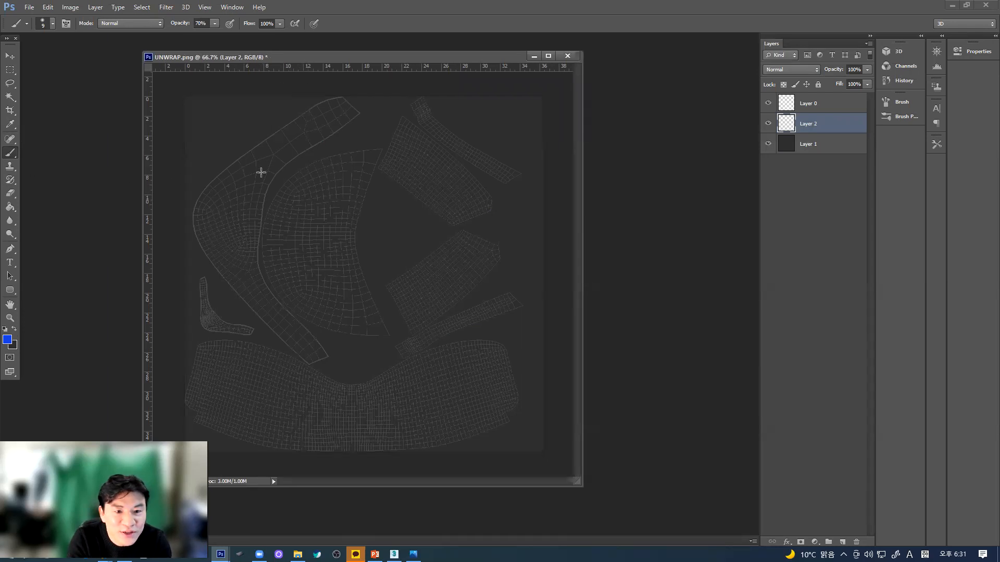
{"action": "mouse_move", "coordinate": [200, 226]}
{"action": "left_mouse_down"}
{"action": "mouse_move", "coordinate": [261, 224]}
{"action": "mouse_move", "coordinate": [230, 272]}
{"action": "mouse_move", "coordinate": [311, 281]}
{"action": "mouse_move", "coordinate": [305, 342]}
{"action": "mouse_move", "coordinate": [276, 347]}
{"action": "left_mouse_up"}
{"action": "key", "text": "ctrl+z"}
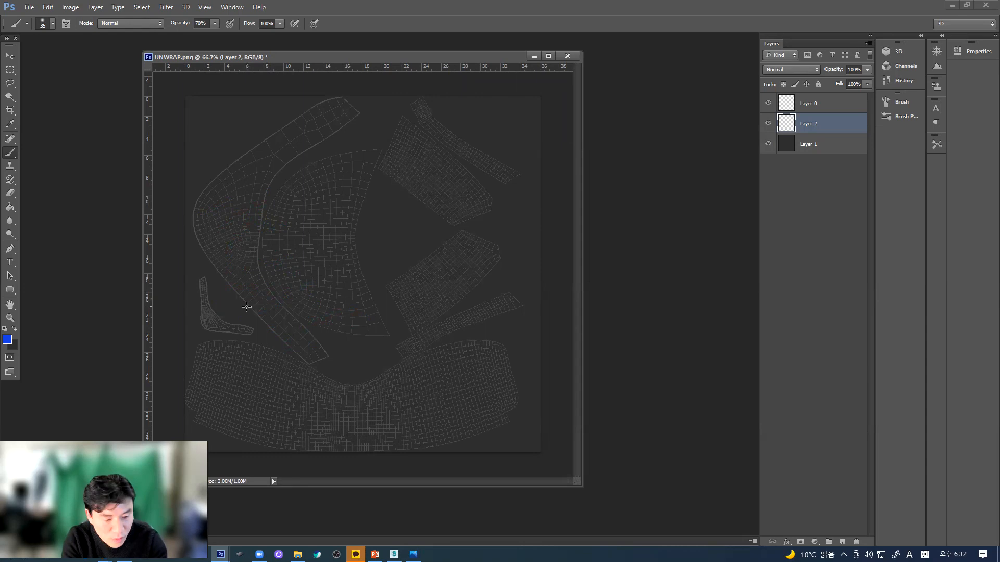
{"action": "key", "text": "bracketright"}
{"action": "key", "text": "bracketright"}
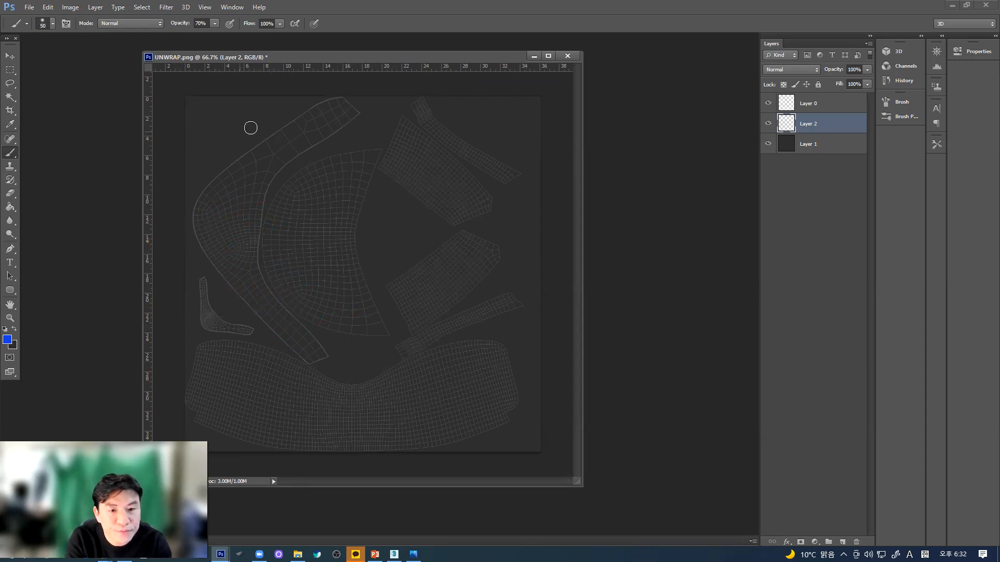
{"action": "mouse_move", "coordinate": [330, 105]}
{"action": "left_mouse_down"}
{"action": "mouse_move", "coordinate": [241, 150]}
{"action": "mouse_move", "coordinate": [318, 122]}
{"action": "mouse_move", "coordinate": [232, 208]}
{"action": "mouse_move", "coordinate": [265, 184]}
{"action": "mouse_move", "coordinate": [248, 255]}
{"action": "mouse_move", "coordinate": [209, 225]}
{"action": "mouse_move", "coordinate": [241, 178]}
{"action": "mouse_move", "coordinate": [196, 224]}
{"action": "left_mouse_up"}
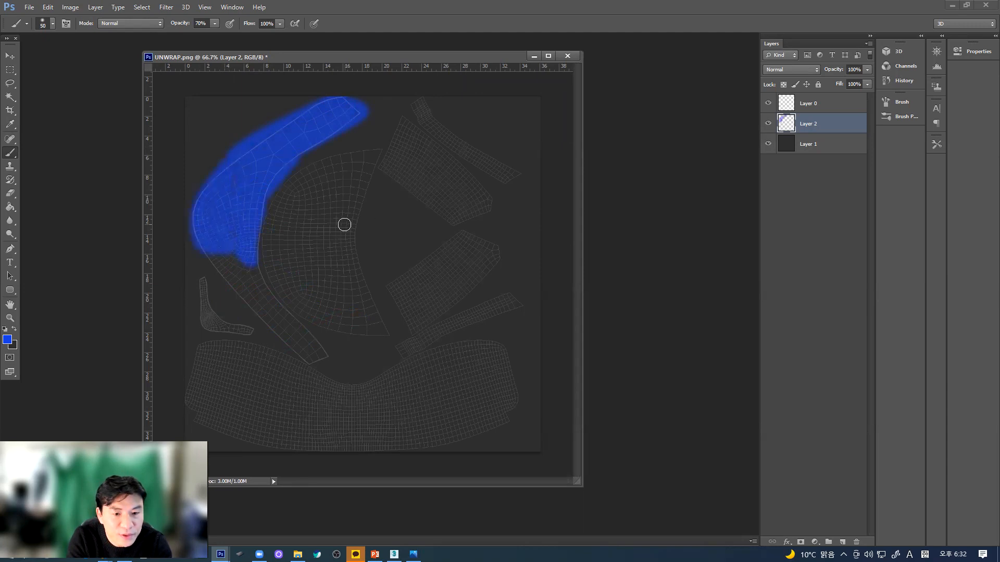
- Set the foreground color to pinkish red e71359 and paint patches on the half-round shell and the two side panel shells
{"action": "left_click", "coordinate": [7, 341]}
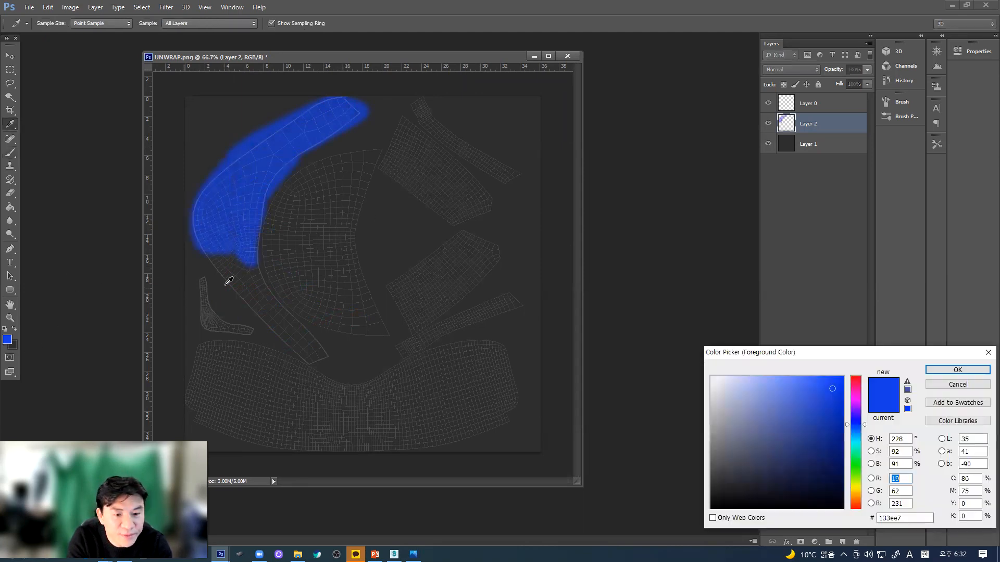
{"action": "left_click", "coordinate": [862, 385]}
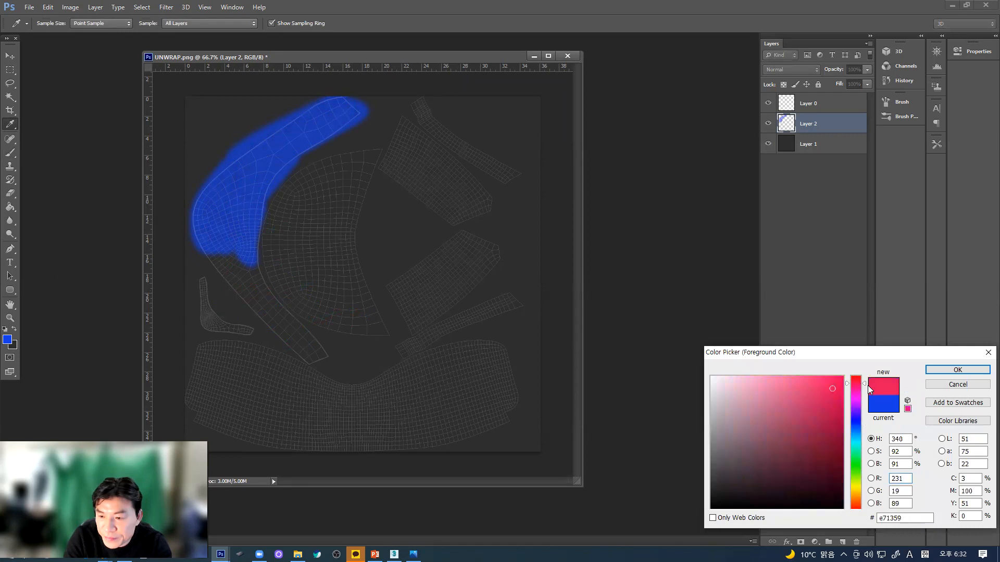
{"action": "left_click", "coordinate": [957, 370]}
{"action": "key", "text": "b"}
{"action": "mouse_move", "coordinate": [335, 203]}
{"action": "left_mouse_down"}
{"action": "mouse_move", "coordinate": [270, 246]}
{"action": "mouse_move", "coordinate": [324, 250]}
{"action": "mouse_move", "coordinate": [306, 241]}
{"action": "mouse_move", "coordinate": [341, 263]}
{"action": "mouse_move", "coordinate": [367, 223]}
{"action": "left_mouse_up"}
{"action": "mouse_move", "coordinate": [406, 195]}
{"action": "left_mouse_down"}
{"action": "mouse_move", "coordinate": [424, 170]}
{"action": "mouse_move", "coordinate": [434, 190]}
{"action": "left_mouse_up"}
{"action": "mouse_move", "coordinate": [461, 286]}
{"action": "left_mouse_down"}
{"action": "mouse_move", "coordinate": [413, 286]}
{"action": "mouse_move", "coordinate": [438, 270]}
{"action": "mouse_move", "coordinate": [433, 281]}
{"action": "left_mouse_up"}
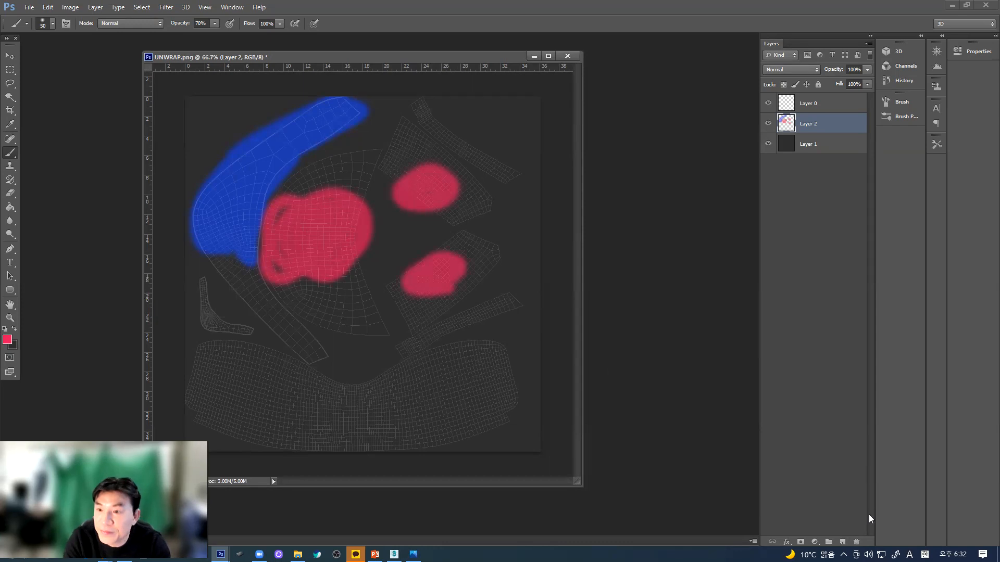
- Change the foreground color to green and paint a wide band across the large bottom shell
{"action": "left_click", "coordinate": [7, 343]}
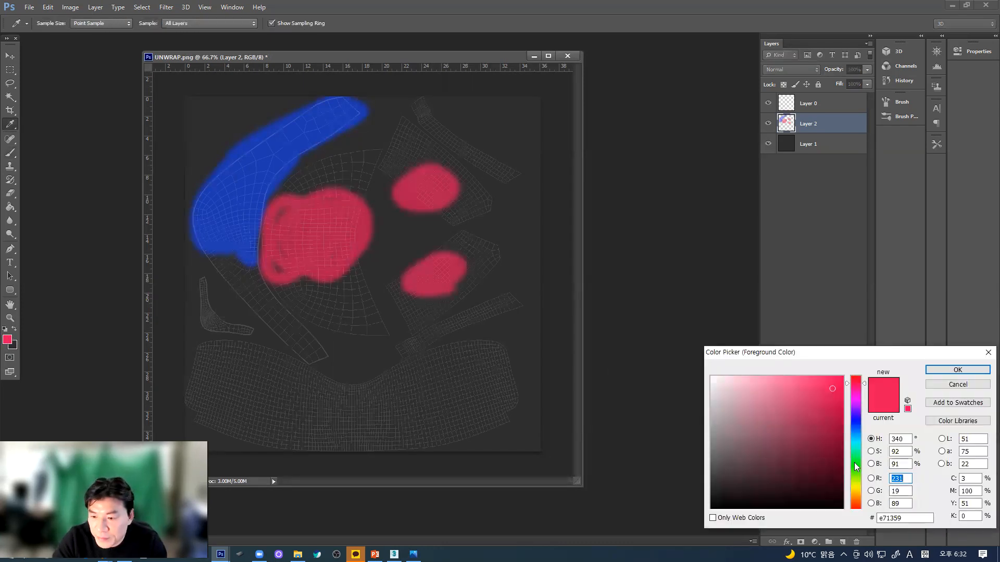
{"action": "left_click", "coordinate": [936, 371]}
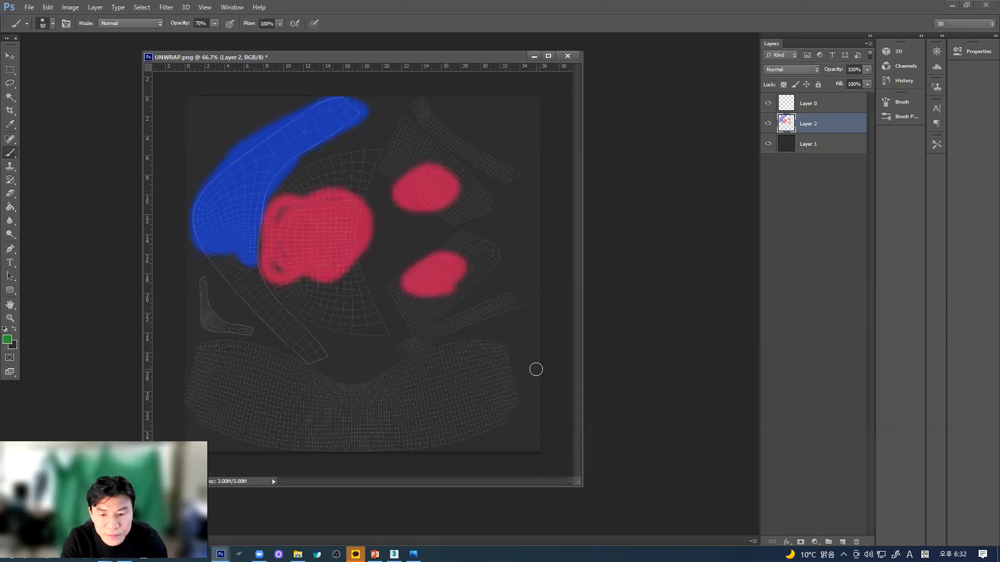
{"action": "mouse_move", "coordinate": [247, 389]}
{"action": "left_mouse_down"}
{"action": "mouse_move", "coordinate": [364, 411]}
{"action": "mouse_move", "coordinate": [464, 391]}
{"action": "mouse_move", "coordinate": [440, 422]}
{"action": "mouse_move", "coordinate": [399, 408]}
{"action": "left_mouse_up"}
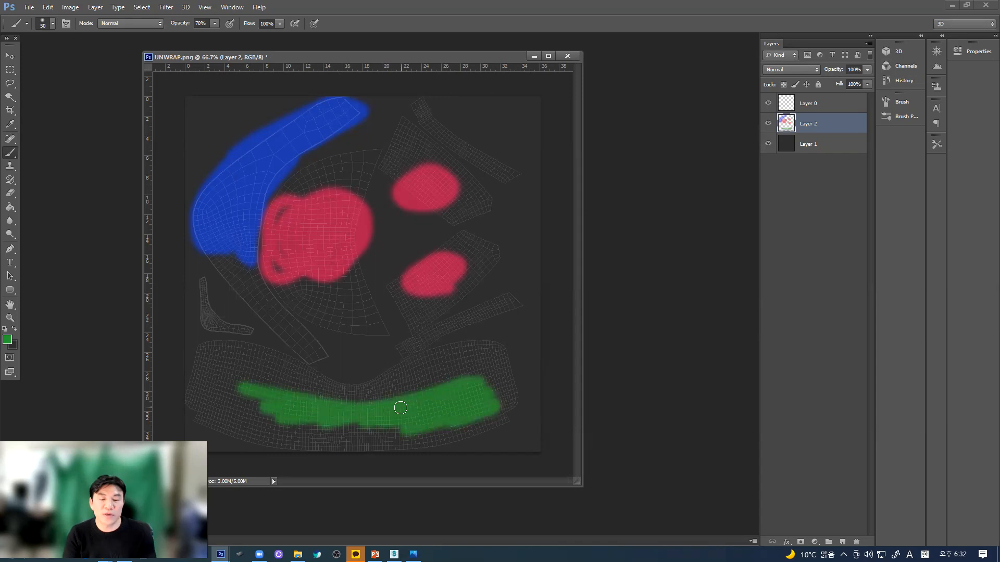
- Switch to the Move tool and hide Layer 0 so that only the painted colors and dark fill show
{"action": "left_click", "coordinate": [10, 55]}
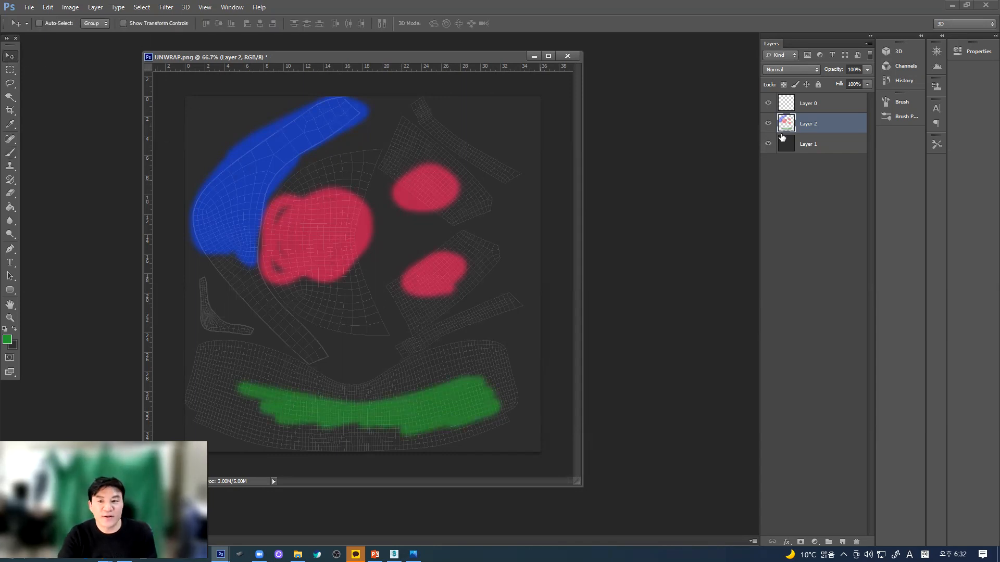
{"action": "left_click", "coordinate": [768, 105]}
{"action": "left_click", "coordinate": [769, 104]}
{"action": "left_click", "coordinate": [768, 105]}
- Save a copy of the painted texture in JPEG format as UNWRAP_test.jpg at maximum quality 12
{"action": "left_click", "coordinate": [28, 7]}
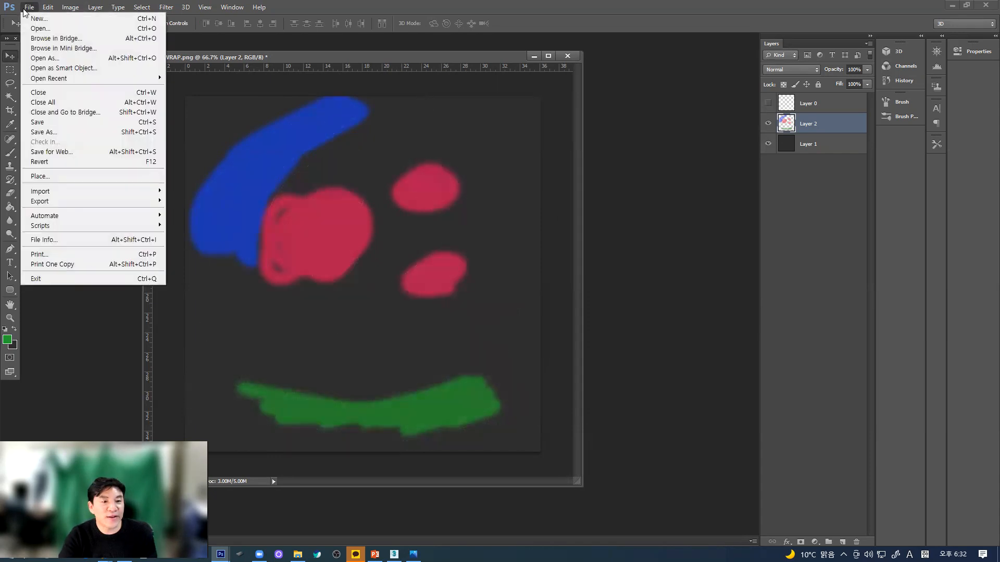
{"action": "left_click", "coordinate": [81, 126]}
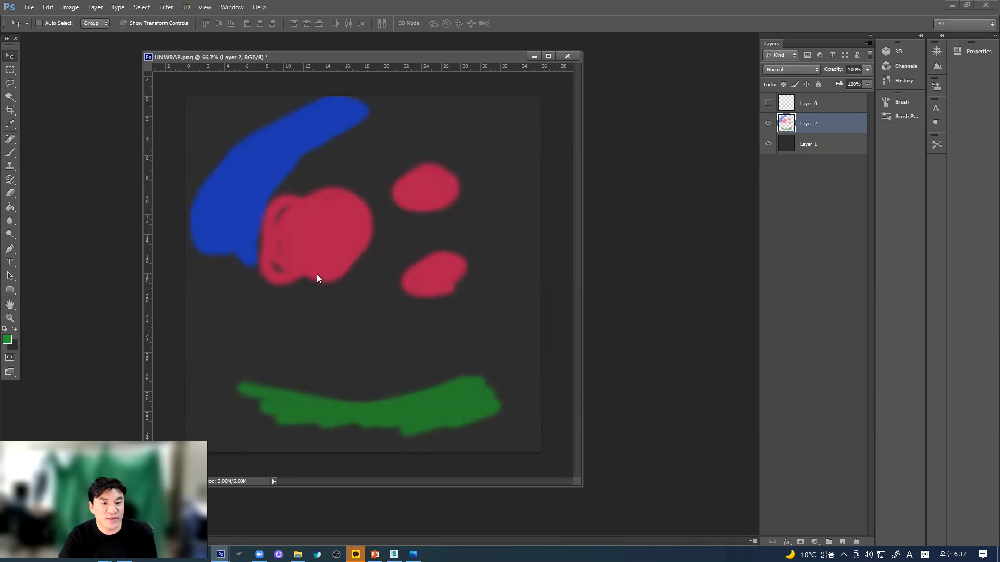
{"action": "left_click", "coordinate": [367, 266]}
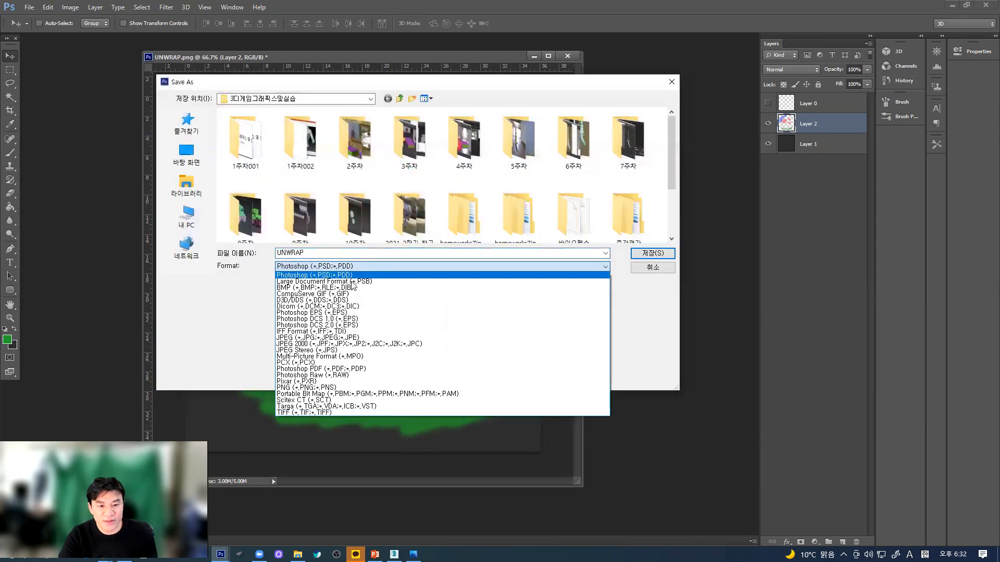
{"action": "left_click", "coordinate": [345, 339]}
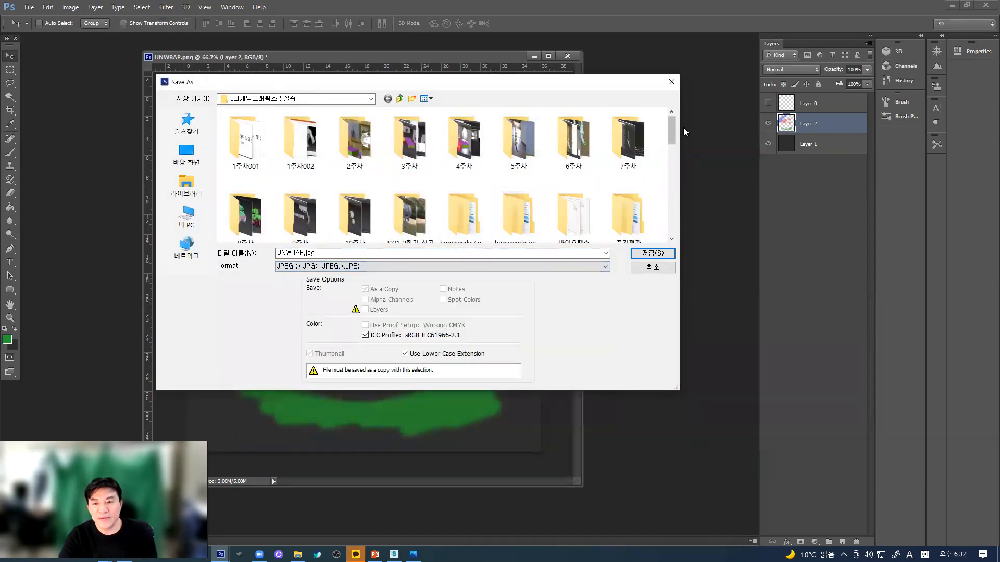
{"action": "left_click_drag", "start_coordinate": [668, 131], "coordinate": [662, 167]}
{"action": "double_click", "coordinate": [309, 253]}
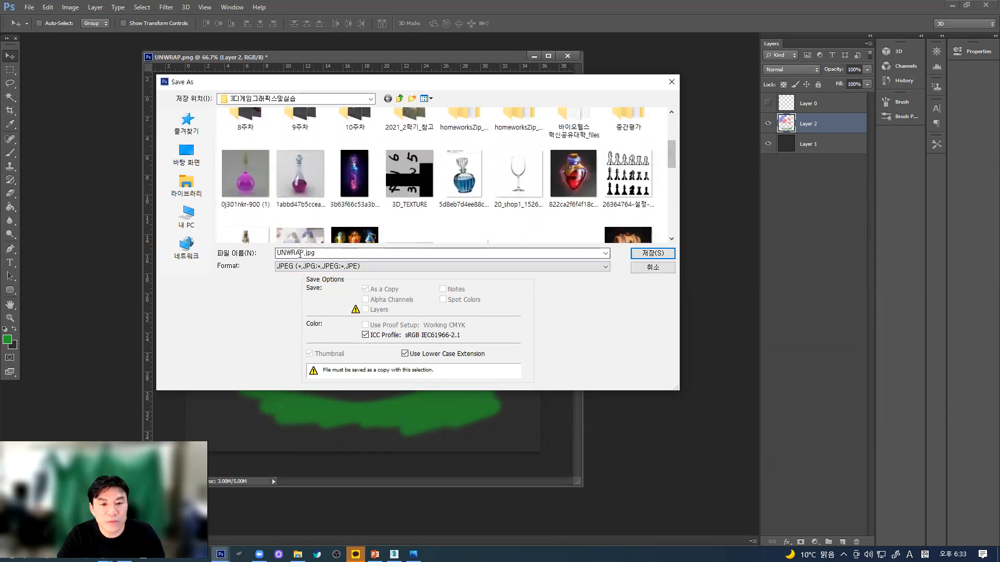
{"action": "left_click", "coordinate": [305, 254]}
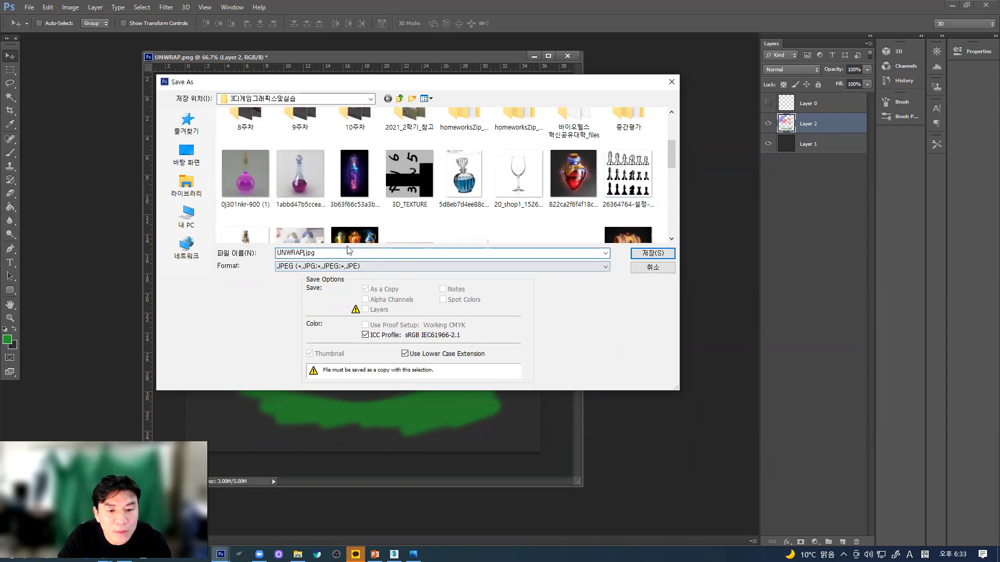
{"action": "type", "text": "_tes"}
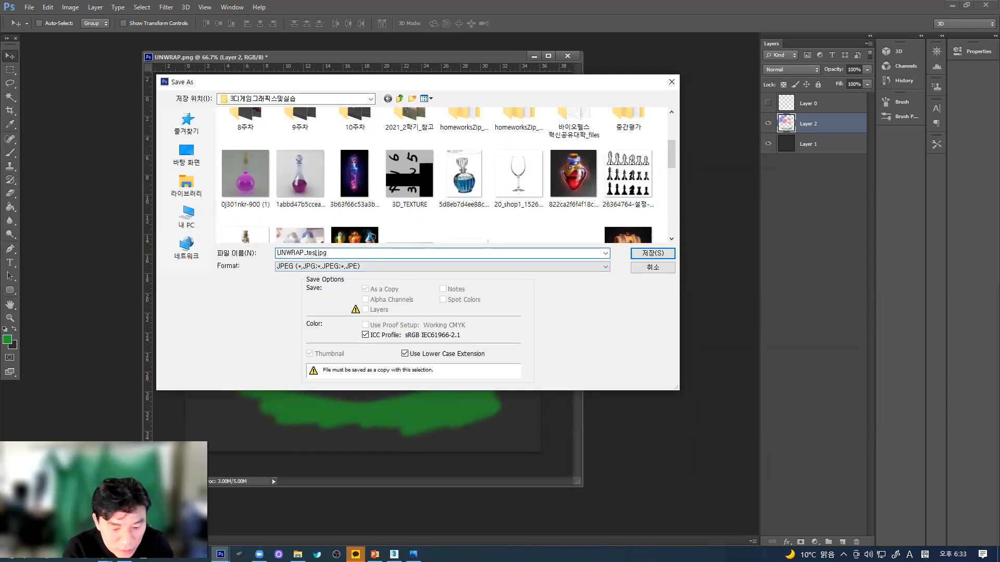
{"action": "type", "text": "t"}
{"action": "key", "text": "Return"}
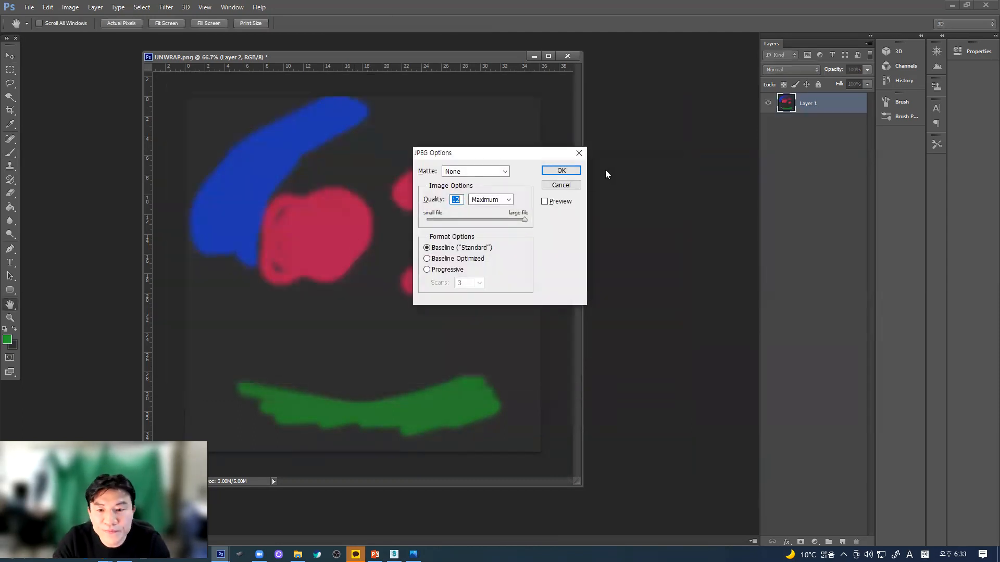
{"action": "left_click", "coordinate": [560, 172]}
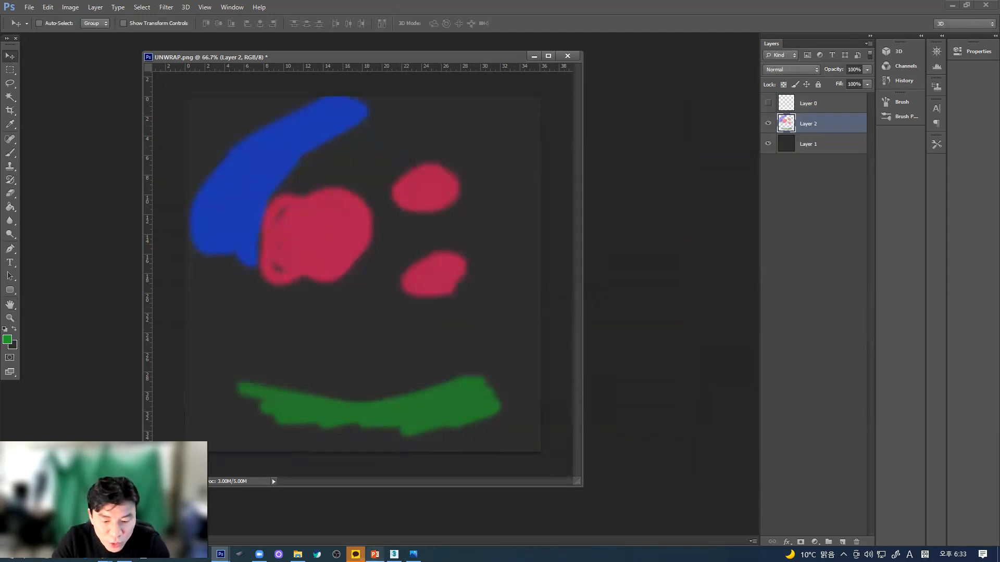
- Switch to 3ds Max, close the UV template render and UV editor windows, and turn off edged faces with nothing selected
{"action": "mouse_move", "coordinate": [375, 554]}
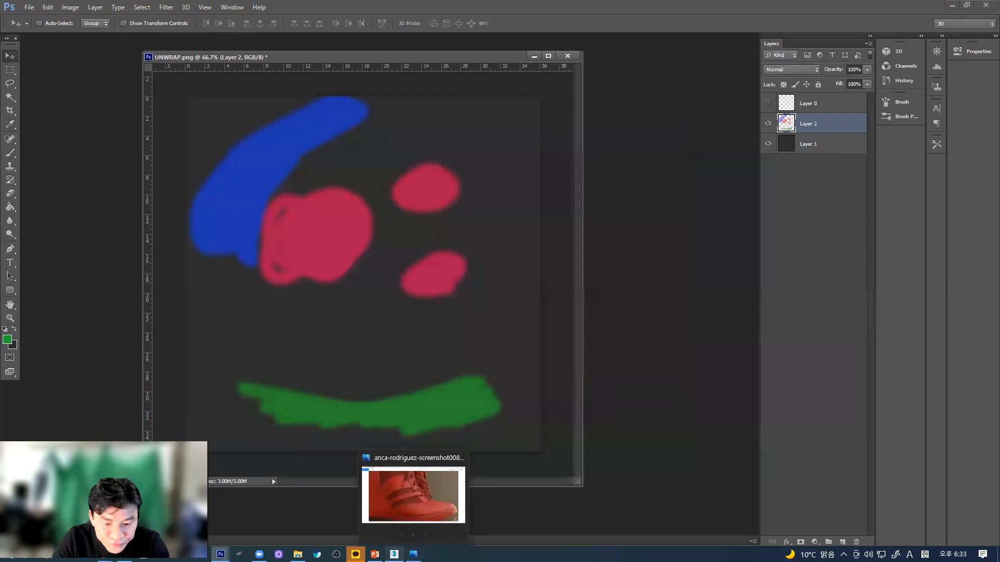
{"action": "left_click", "coordinate": [390, 516]}
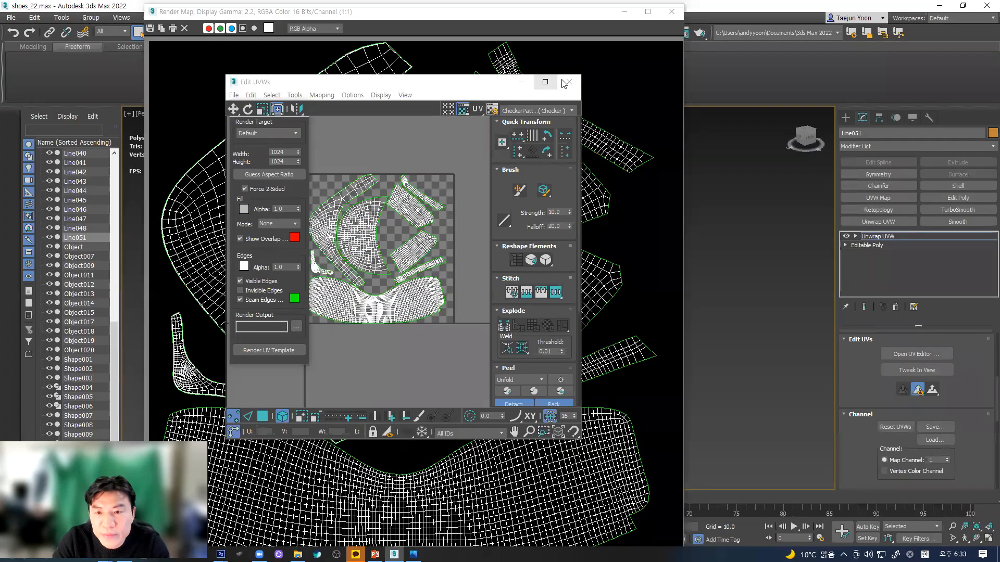
{"action": "left_click", "coordinate": [670, 11]}
{"action": "middle_click_drag", "start_coordinate": [543, 295], "coordinate": [550, 367], "text": "alt"}
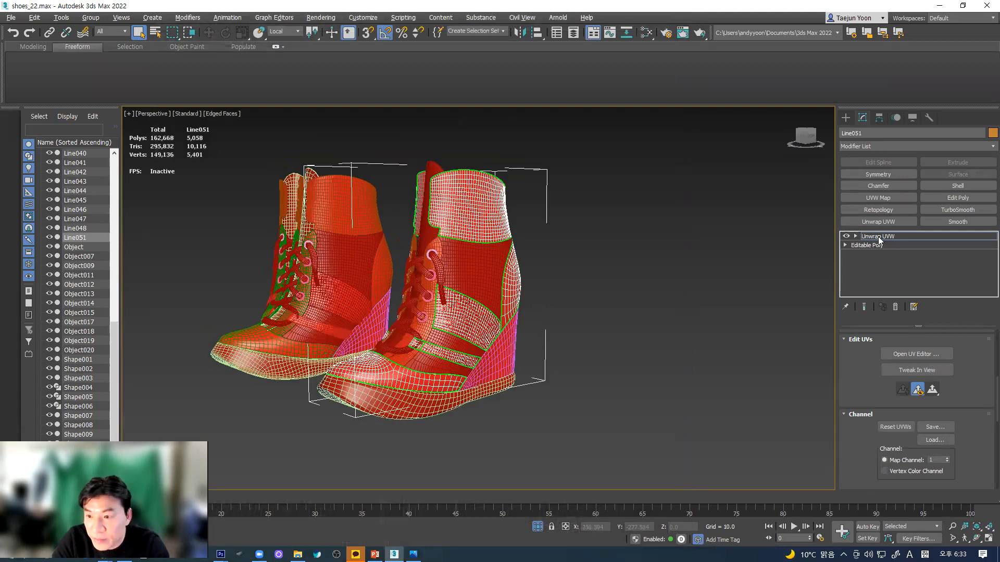
{"action": "left_click", "coordinate": [657, 298]}
{"action": "key", "text": "F4"}
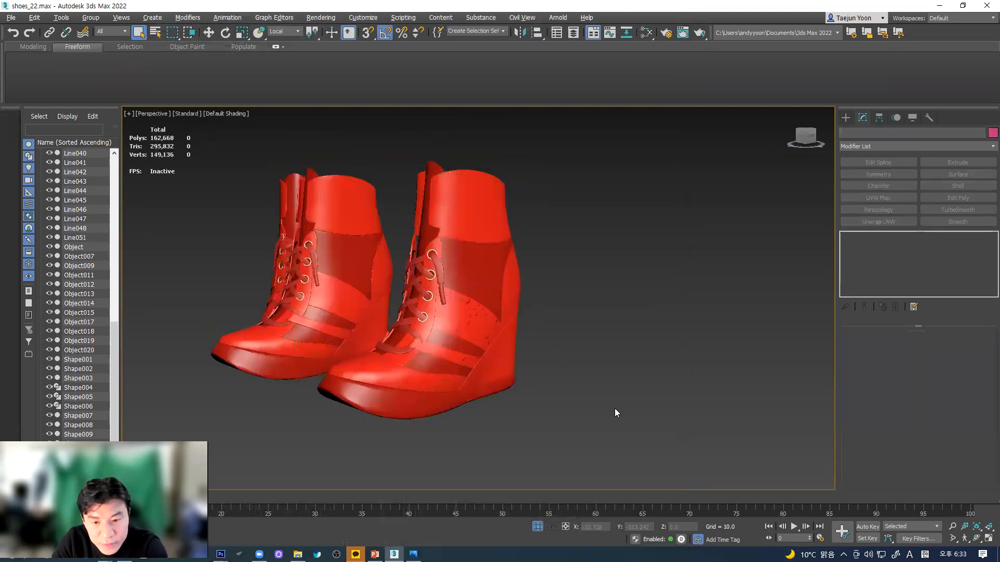
- Select the front boot's upper panels, Line051, and open the Slate Material Editor with its material nodes in view
{"action": "scroll", "coordinate": [554, 410], "scroll_direction": "up", "scroll_amount": 8}
{"action": "scroll", "coordinate": [439, 376], "scroll_direction": "down", "scroll_amount": 4}
{"action": "middle_click_drag", "start_coordinate": [467, 375], "coordinate": [586, 461]}
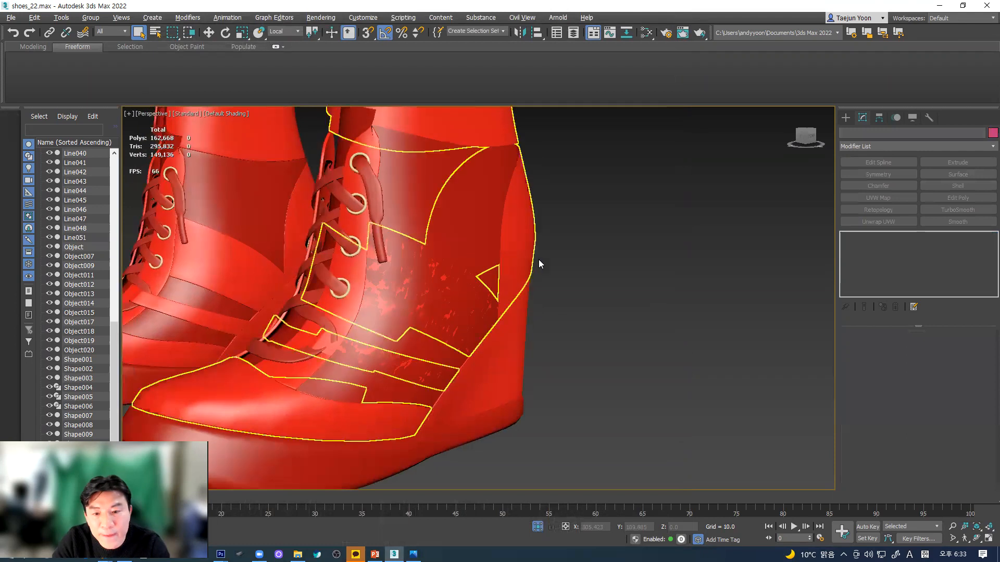
{"action": "left_click", "coordinate": [524, 235]}
{"action": "key", "text": "m"}
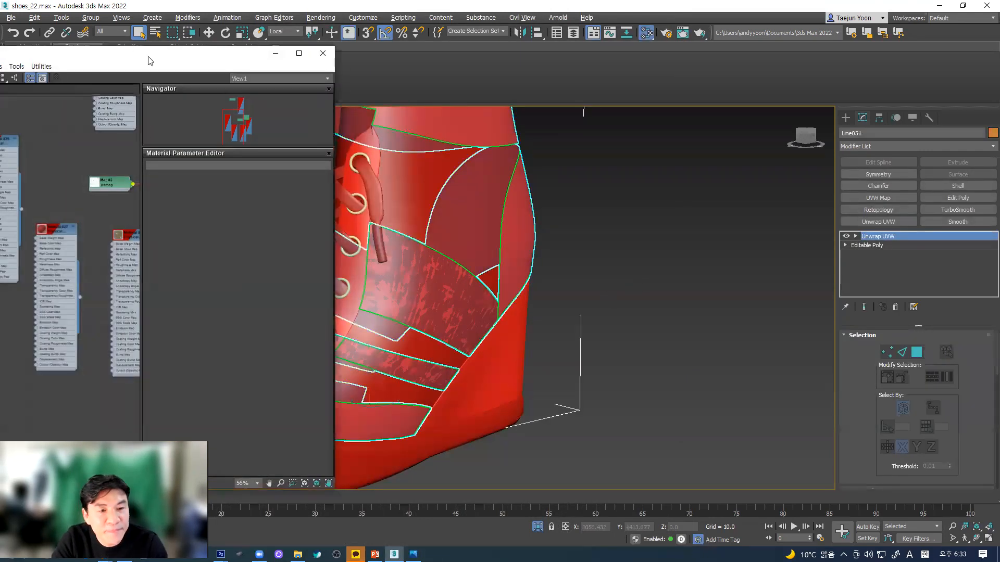
{"action": "left_click_drag", "start_coordinate": [148, 57], "coordinate": [944, 73]}
{"action": "middle_click_drag", "start_coordinate": [871, 244], "coordinate": [905, 223]}
{"action": "scroll", "coordinate": [842, 231], "scroll_direction": "down", "scroll_amount": 3}
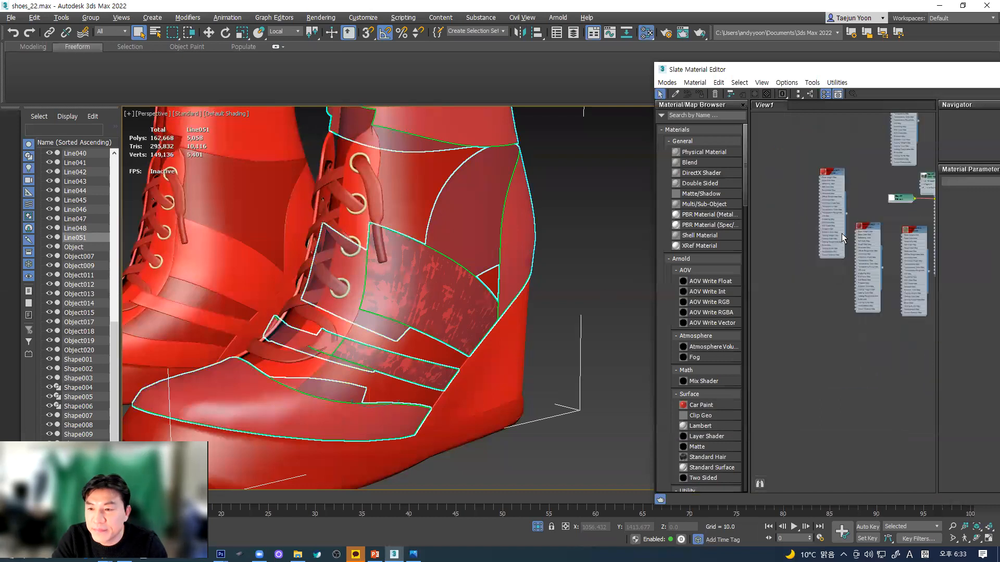
- Duplicate a red Physical Material node into an empty area and assign the copy to the boot's upper panels
{"action": "left_click", "coordinate": [836, 173]}
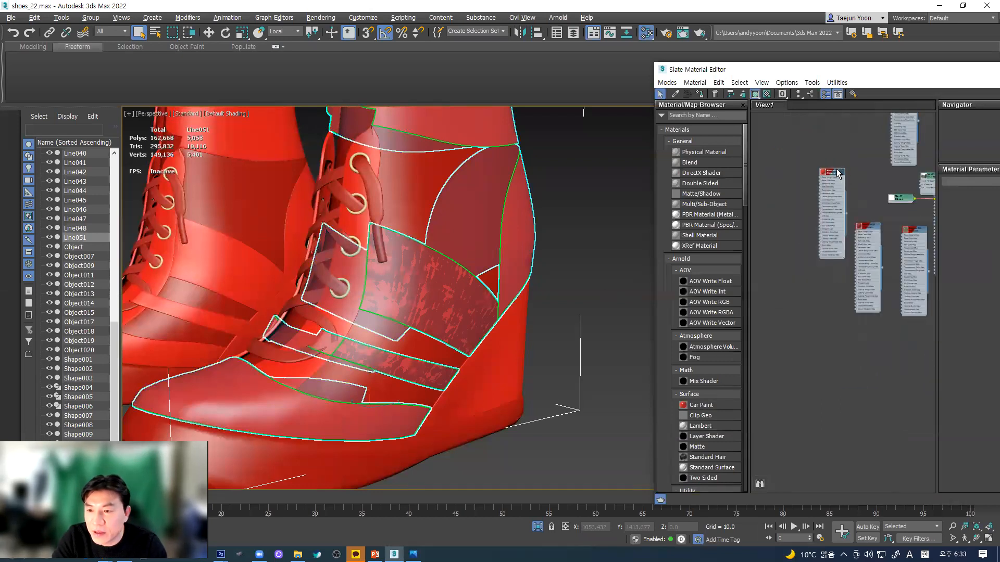
{"action": "left_click_drag", "start_coordinate": [804, 255], "coordinate": [804, 262]}
{"action": "left_click", "coordinate": [808, 350]}
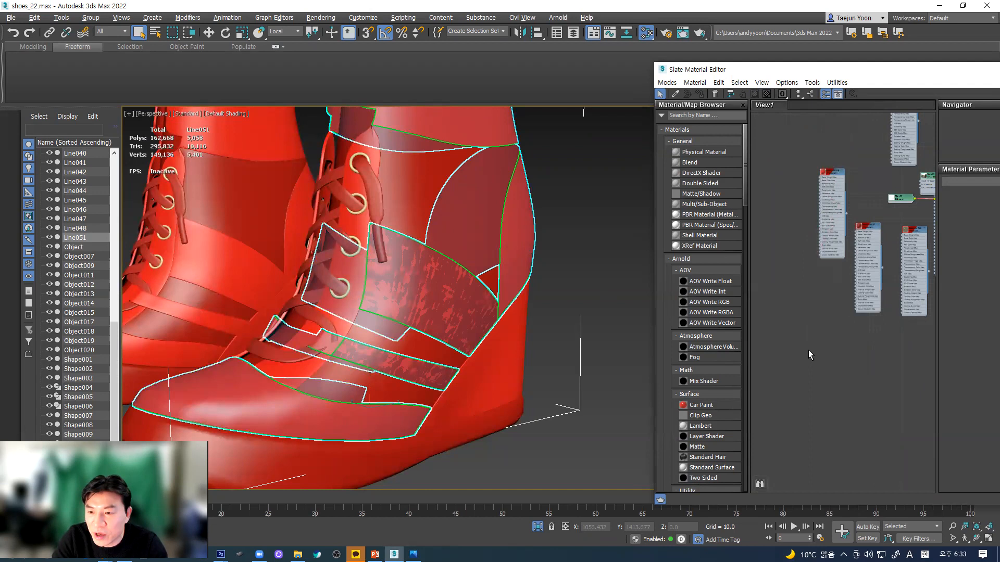
{"action": "left_click", "coordinate": [831, 177]}
{"action": "left_click_drag", "start_coordinate": [830, 177], "coordinate": [805, 352]}
{"action": "double_click", "coordinate": [805, 348]}
{"action": "middle_click_drag", "start_coordinate": [806, 350], "coordinate": [812, 248]}
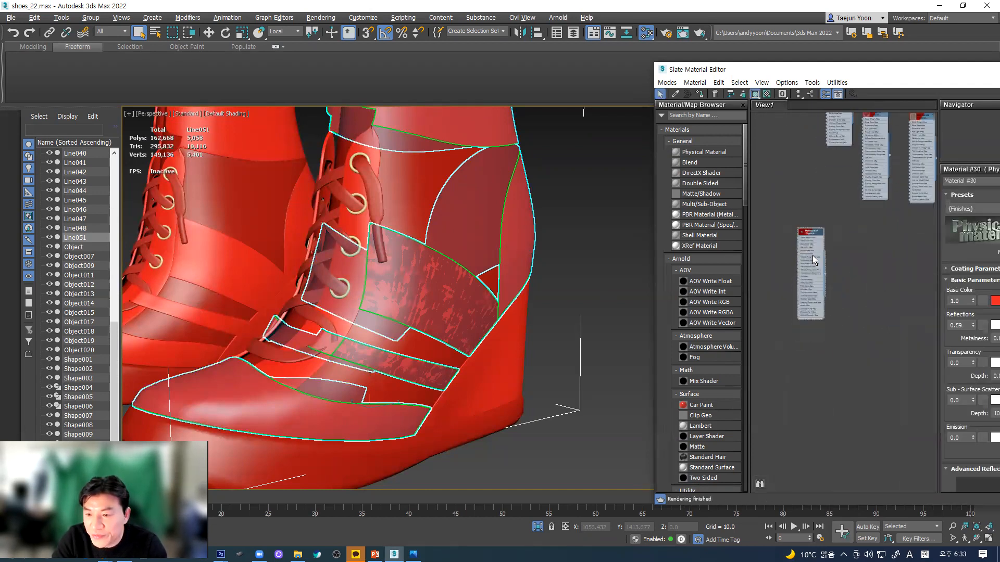
{"action": "scroll", "coordinate": [812, 255], "scroll_direction": "up", "scroll_amount": 5}
{"action": "left_click_drag", "start_coordinate": [836, 70], "coordinate": [690, 51]}
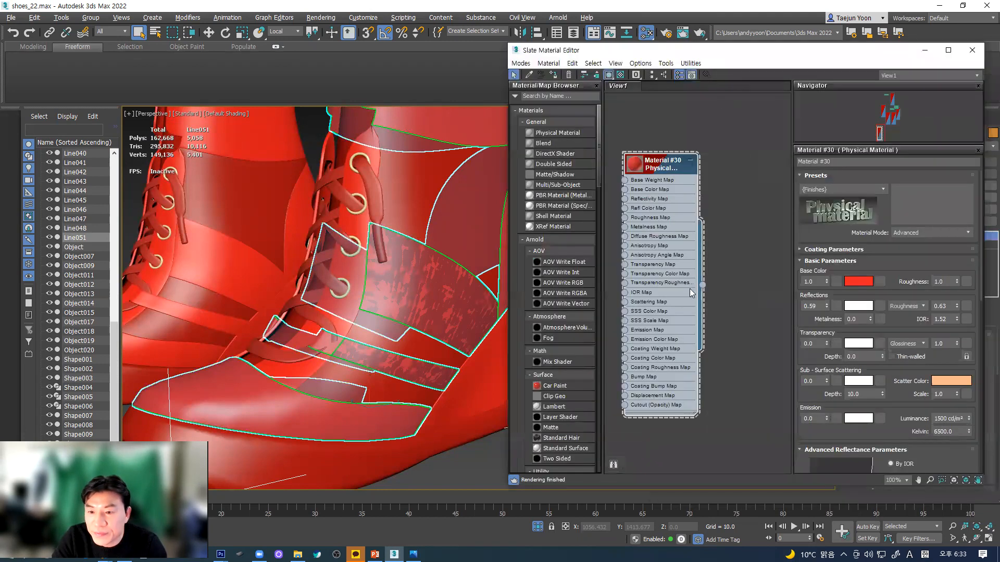
{"action": "left_click_drag", "start_coordinate": [702, 319], "coordinate": [283, 415]}
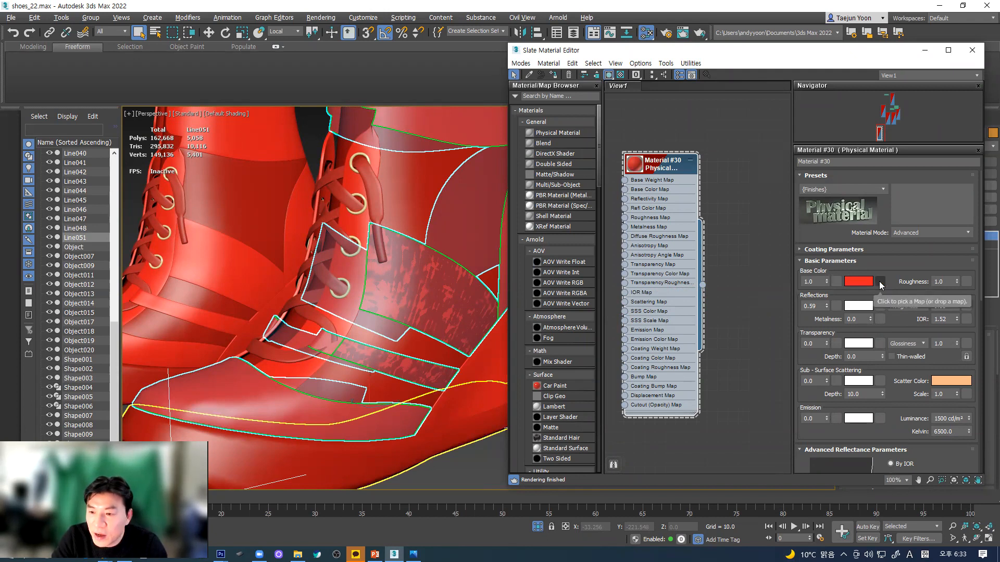
- Add a Bitmap map to the copied material's base color and load the UNWRAP_test image into it
{"action": "left_click", "coordinate": [879, 281]}
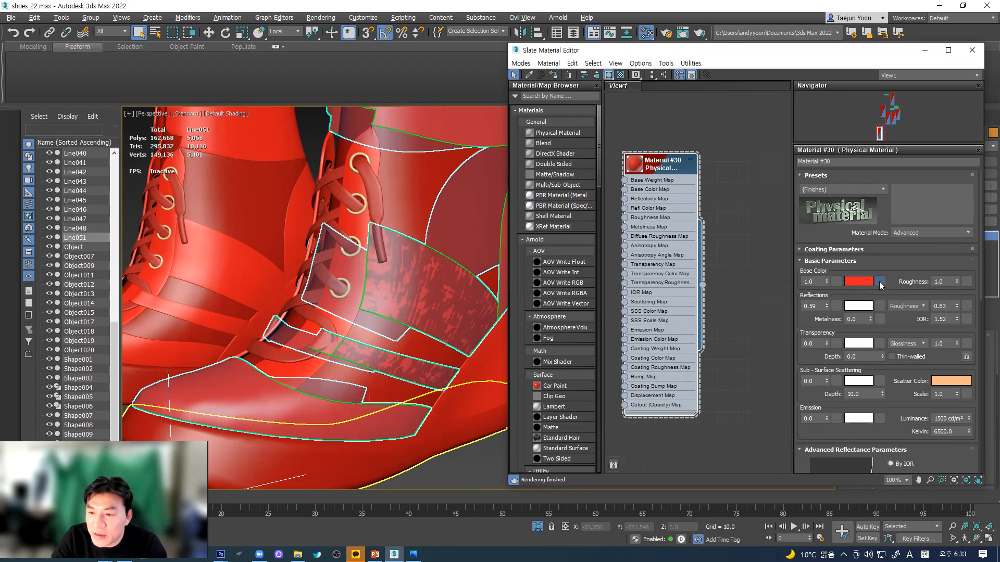
{"action": "scroll", "coordinate": [648, 391], "scroll_direction": "down", "scroll_amount": 3}
{"action": "scroll", "coordinate": [648, 395], "scroll_direction": "down", "scroll_amount": 10}
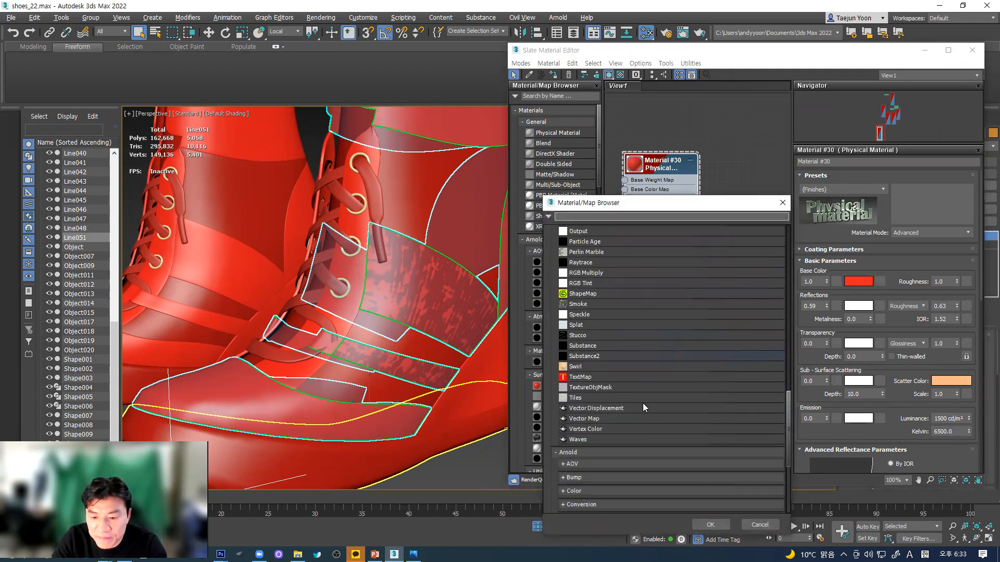
{"action": "scroll", "coordinate": [643, 403], "scroll_direction": "down", "scroll_amount": 4}
{"action": "scroll", "coordinate": [583, 429], "scroll_direction": "up", "scroll_amount": 7}
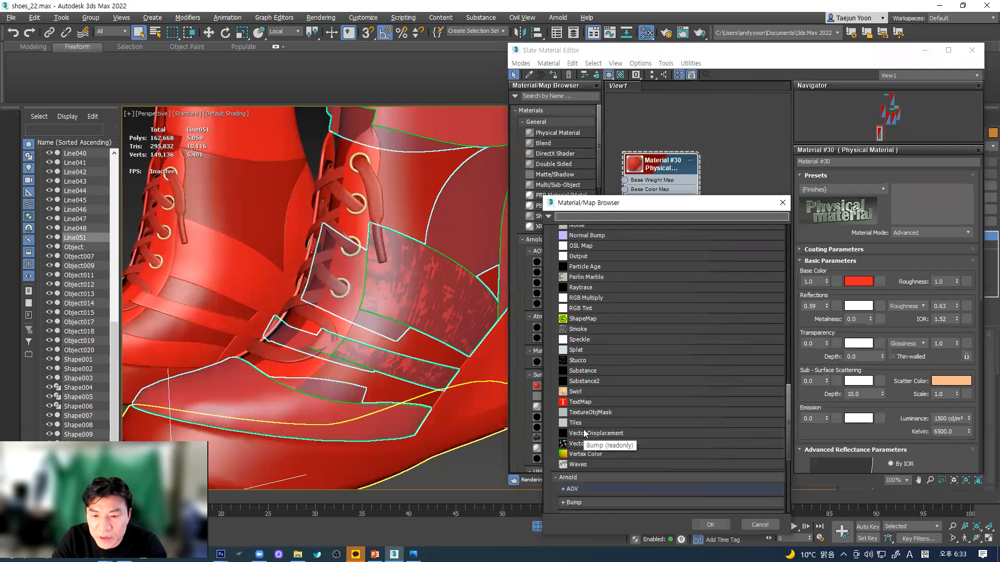
{"action": "scroll", "coordinate": [594, 417], "scroll_direction": "up", "scroll_amount": 4}
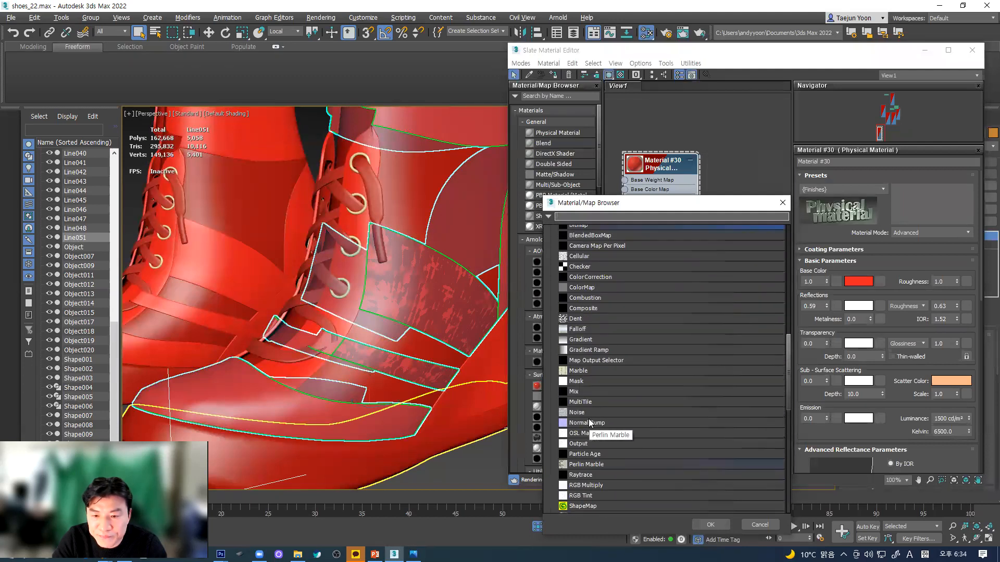
{"action": "left_click", "coordinate": [589, 264]}
{"action": "double_click", "coordinate": [588, 263]}
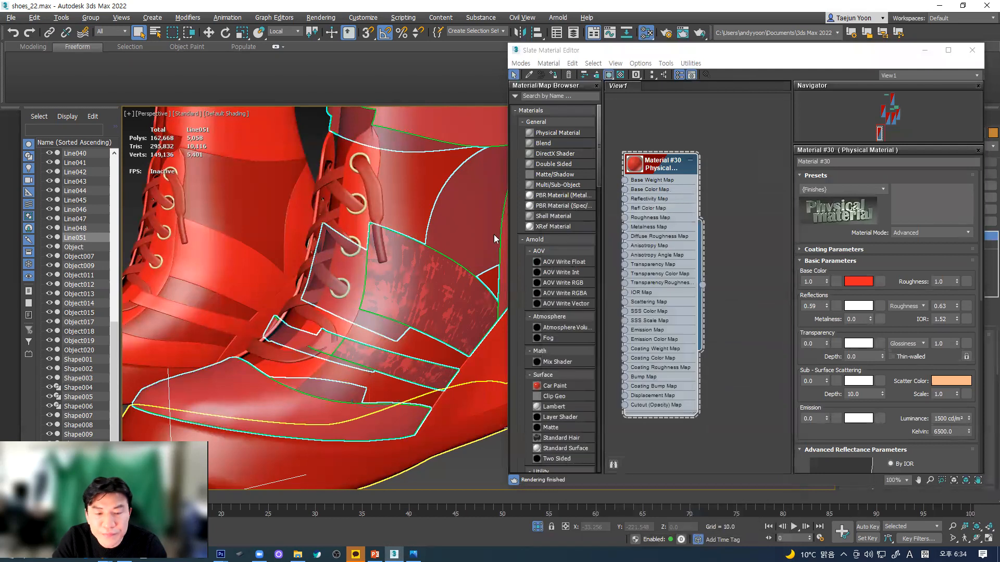
{"action": "left_click_drag", "start_coordinate": [439, 102], "coordinate": [458, 207]}
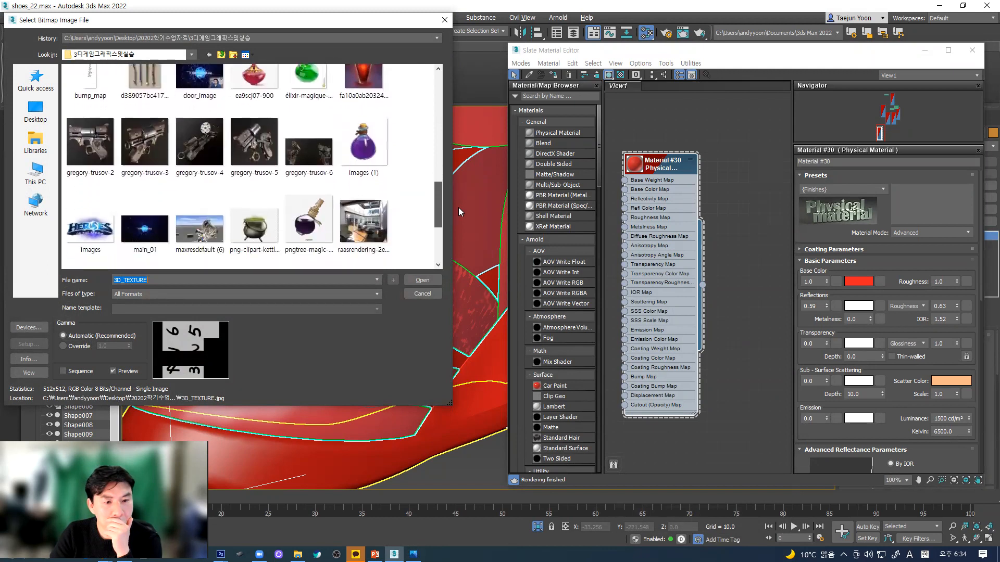
{"action": "scroll", "coordinate": [348, 221], "scroll_direction": "down", "scroll_amount": 3}
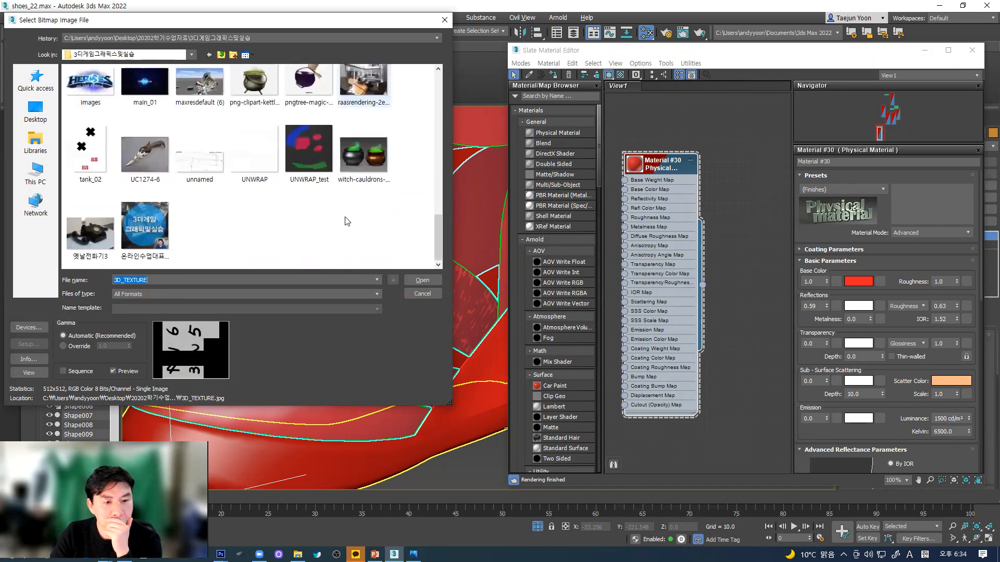
{"action": "left_click", "coordinate": [303, 150]}
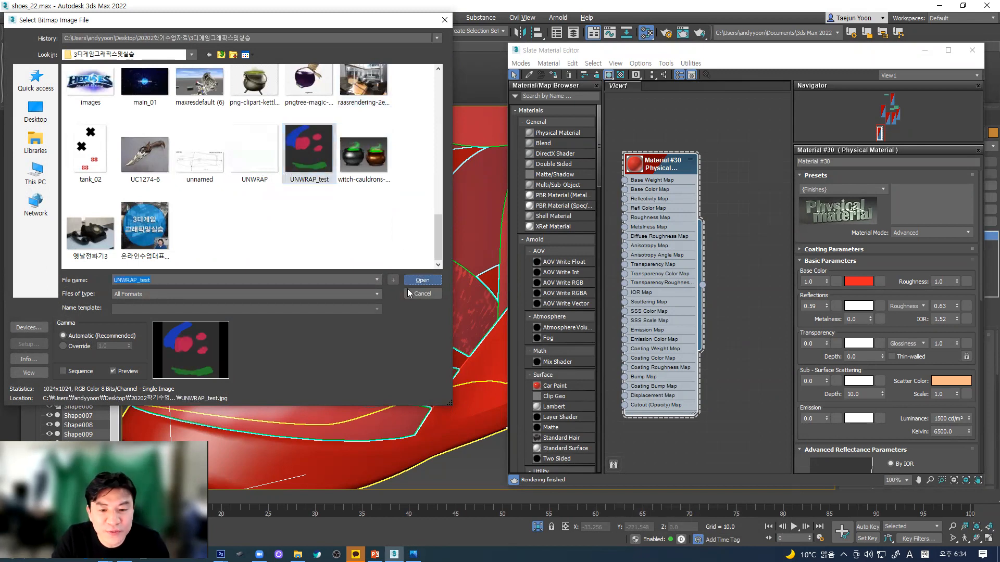
{"action": "left_click", "coordinate": [422, 281]}
- Isolate the textured upper panels and inspect the painted colors on them from different angles
{"action": "middle_click_drag", "start_coordinate": [446, 268], "coordinate": [208, 279], "text": "alt"}
{"action": "key", "text": "alt+q"}
{"action": "left_click", "coordinate": [442, 390]}
{"action": "middle_click_drag", "start_coordinate": [405, 408], "coordinate": [311, 361], "text": "alt"}
{"action": "left_click", "coordinate": [363, 309]}
{"action": "middle_click_drag", "start_coordinate": [417, 349], "coordinate": [146, 365]}
{"action": "middle_click_drag", "start_coordinate": [323, 326], "coordinate": [317, 370], "text": "alt"}
{"action": "middle_click_drag", "start_coordinate": [281, 323], "coordinate": [417, 198]}
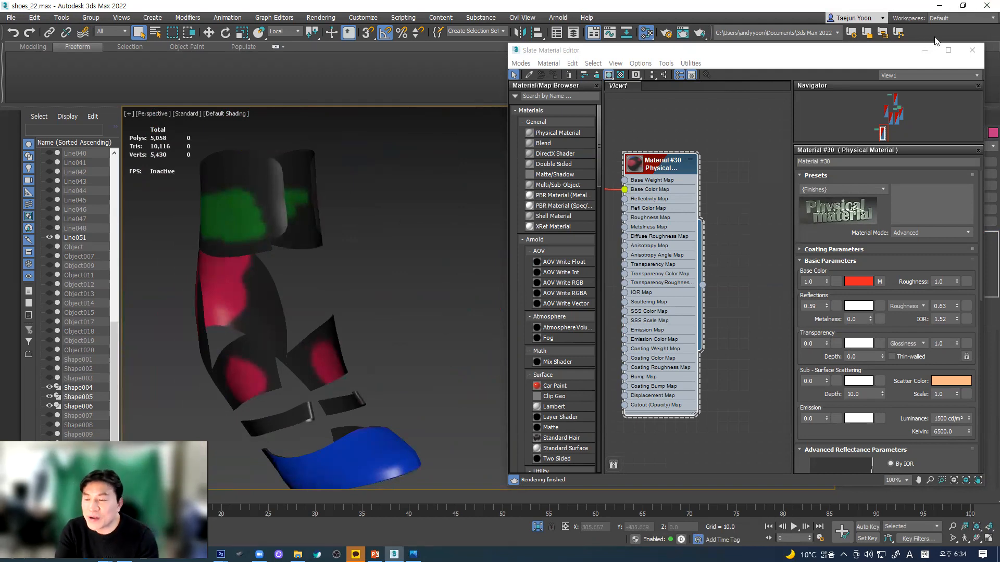
- Close the Slate Material Editor and switch to the Move tool with the isolated panels in view
{"action": "left_click", "coordinate": [972, 50]}
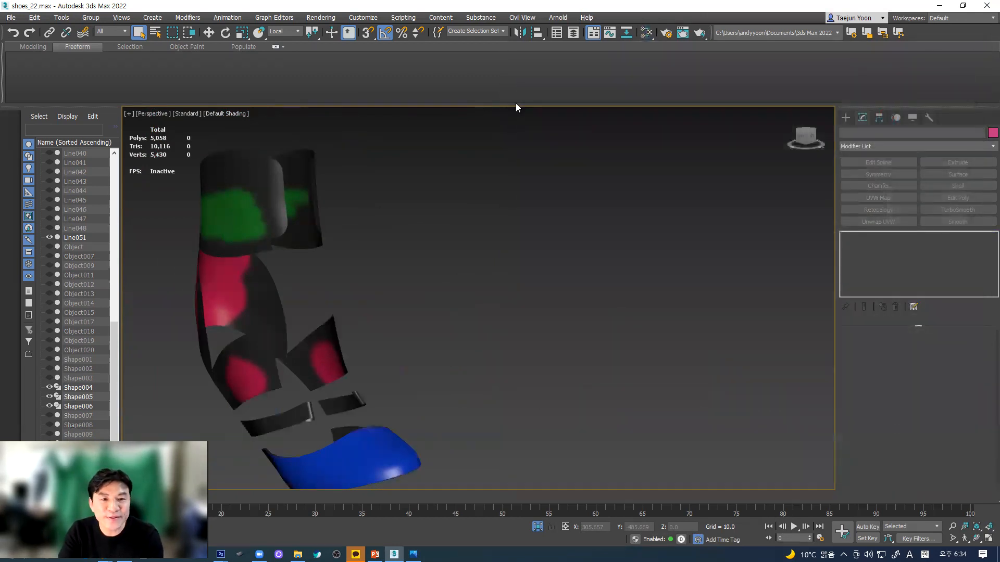
{"action": "key", "text": "w"}
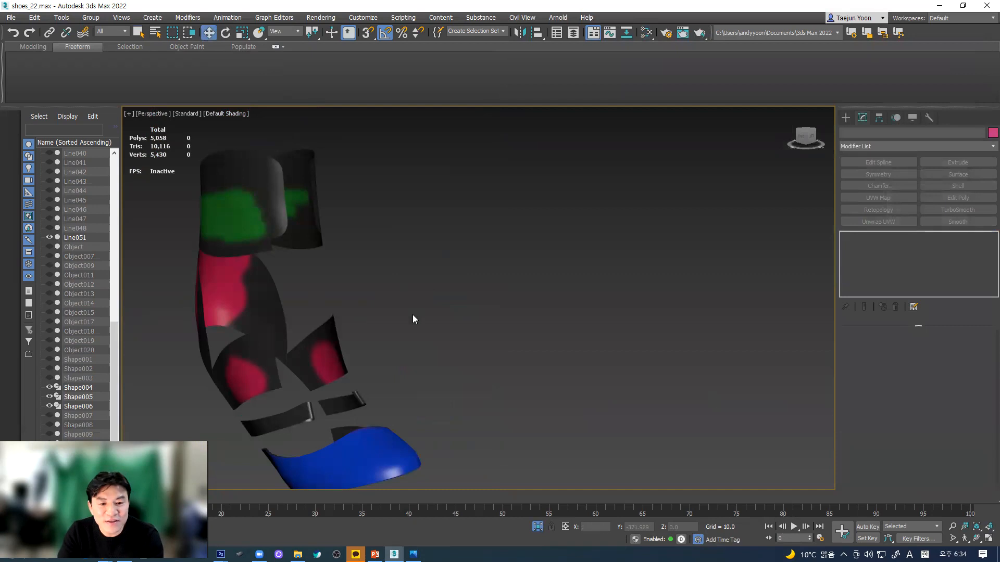
{"action": "middle_click_drag", "start_coordinate": [413, 322], "coordinate": [458, 328]}
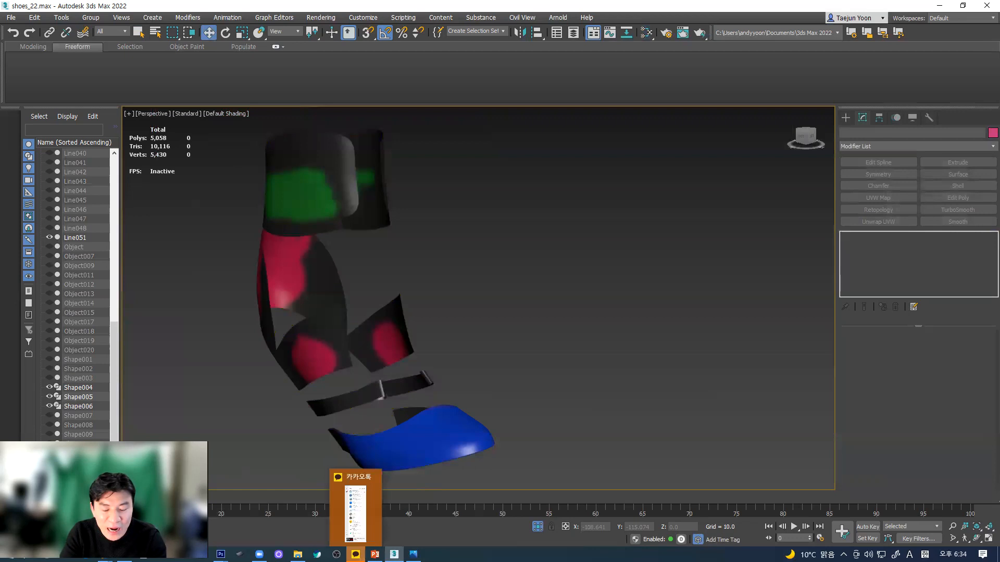
{"action": "left_click", "coordinate": [356, 554]}
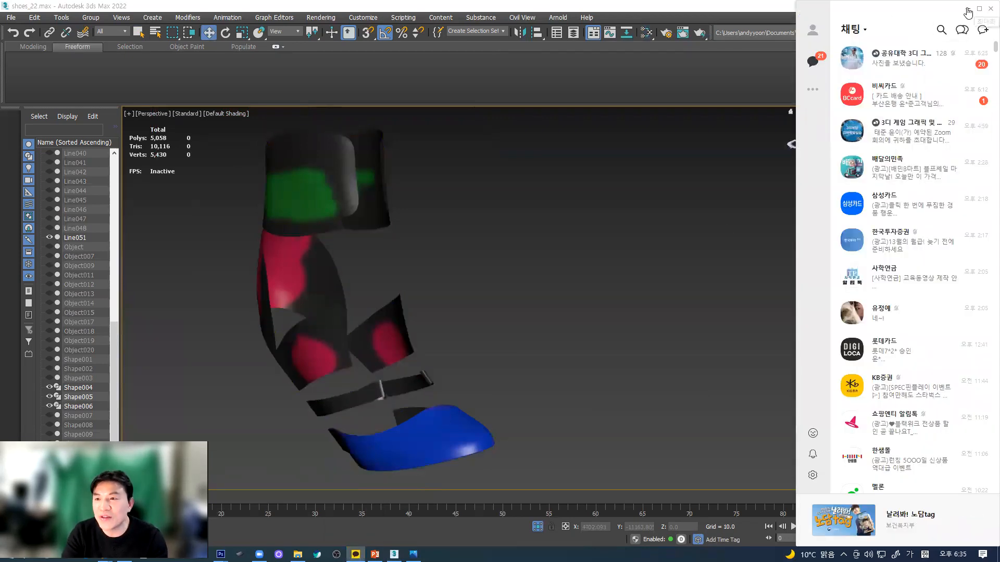
{"action": "left_click", "coordinate": [990, 9]}
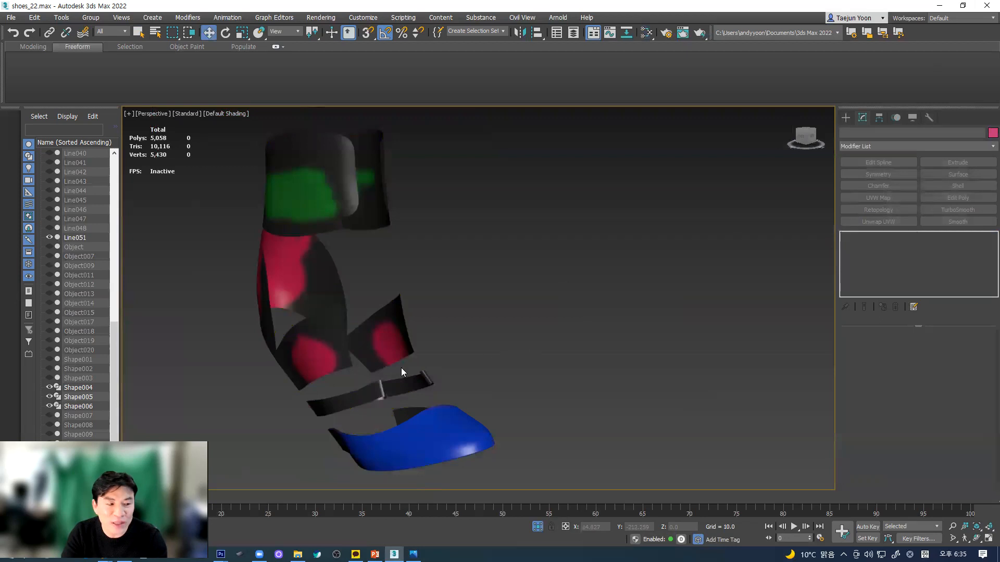
- Select the painted upper panels and open their Unwrap UVW layout in the UV editor
{"action": "middle_click_drag", "start_coordinate": [403, 367], "coordinate": [503, 365], "text": "alt"}
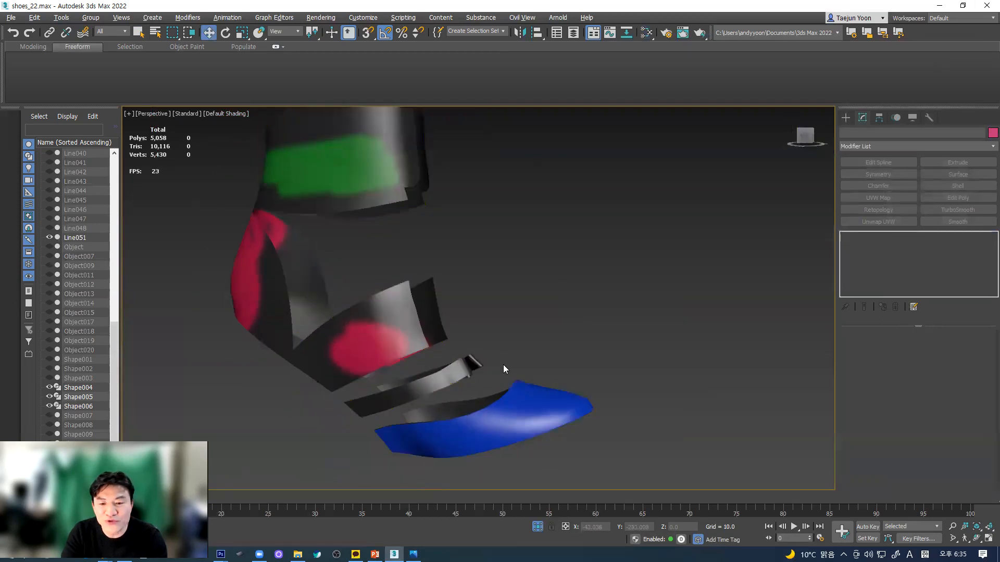
{"action": "left_click", "coordinate": [392, 330]}
{"action": "middle_click_drag", "start_coordinate": [392, 330], "coordinate": [739, 376], "text": "alt"}
{"action": "scroll", "coordinate": [850, 352], "scroll_direction": "down", "scroll_amount": 3}
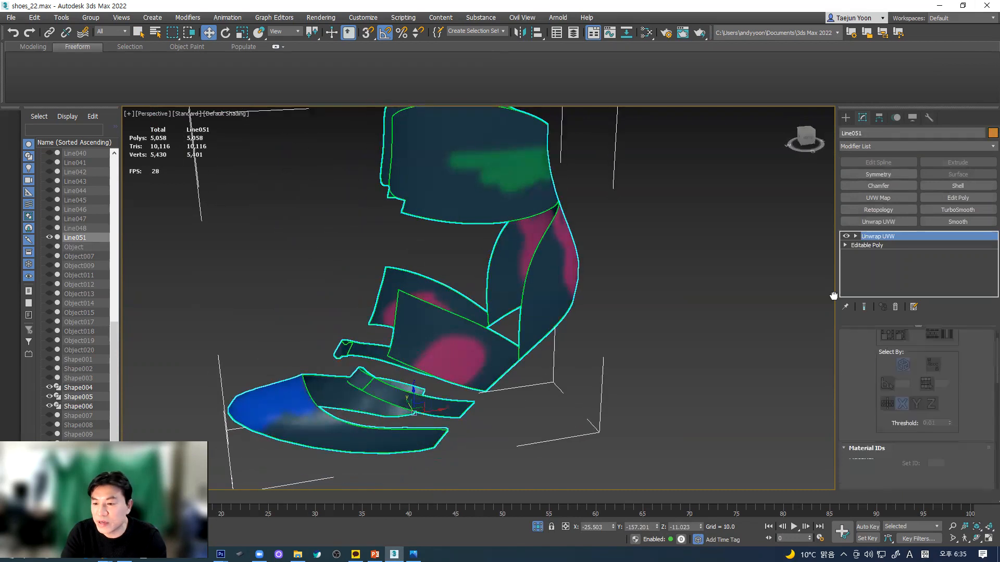
{"action": "left_click", "coordinate": [900, 415]}
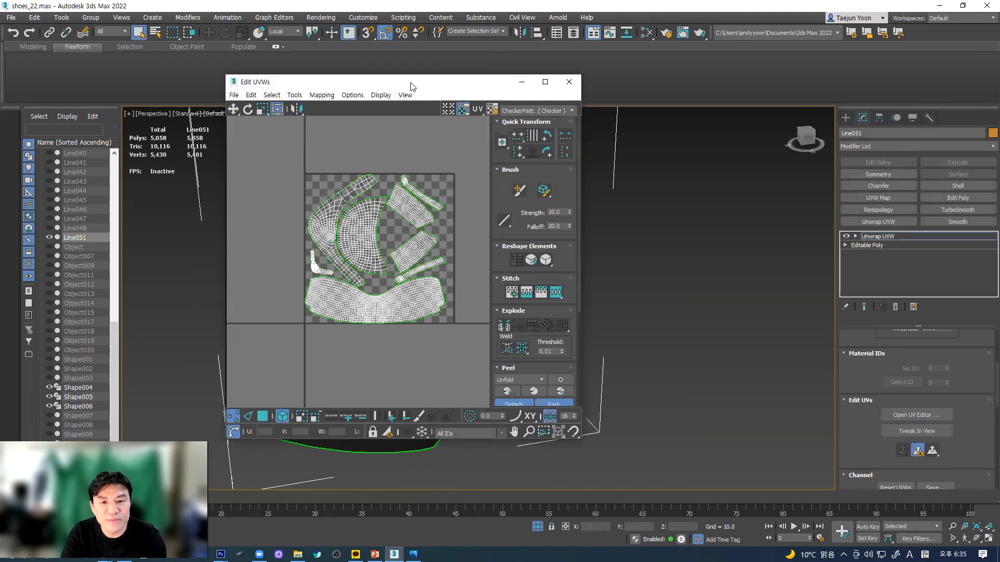
- Compare the UV layout side by side with the painted boot panels and close the UV editor
{"action": "left_click_drag", "start_coordinate": [398, 83], "coordinate": [267, 82]}
{"action": "middle_click_drag", "start_coordinate": [575, 323], "coordinate": [690, 274]}
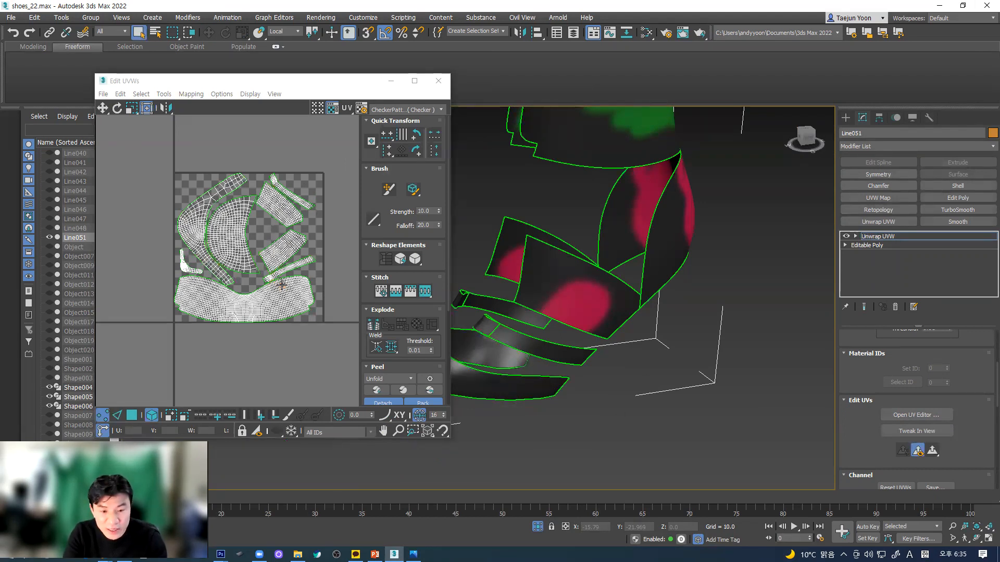
{"action": "left_click", "coordinate": [439, 85]}
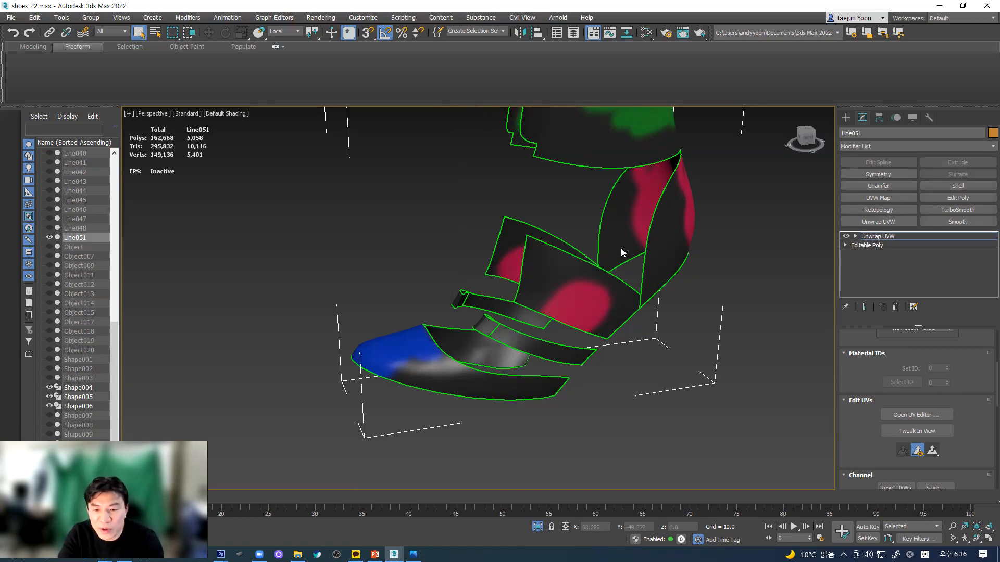
{"action": "middle_click_drag", "start_coordinate": [605, 298], "coordinate": [529, 263], "text": "alt"}
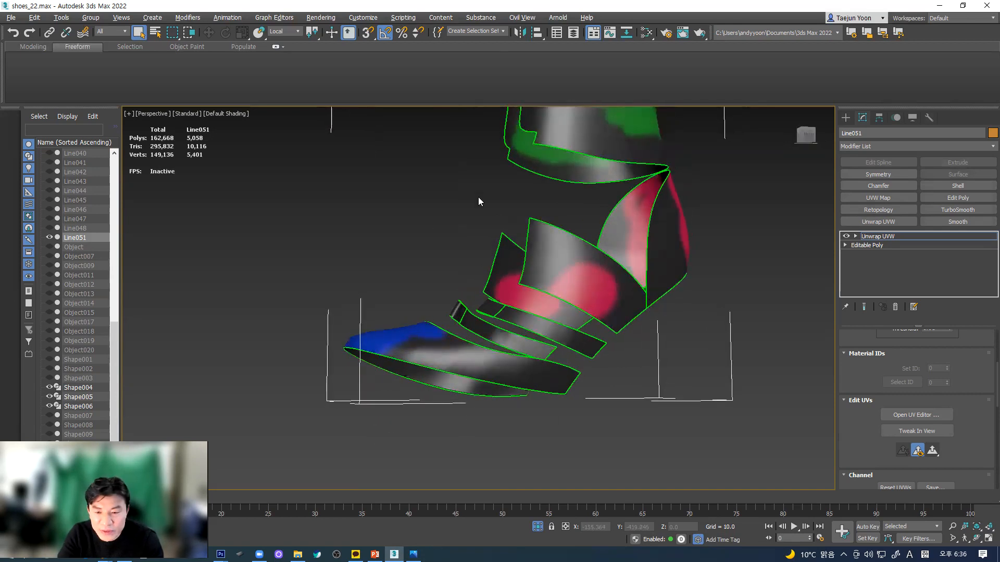